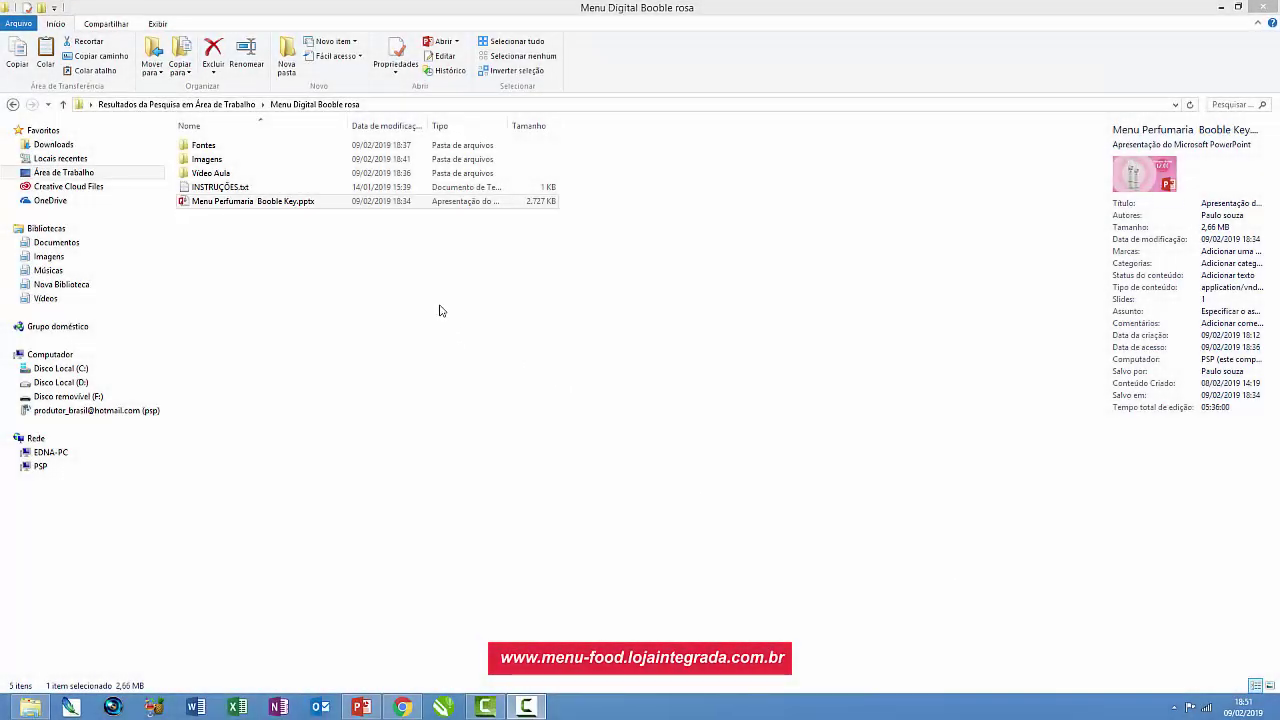
# - Open the perfume menu presentation, then look inside the Fontes folder and come back
pyautogui.doubleClick(268, 202)
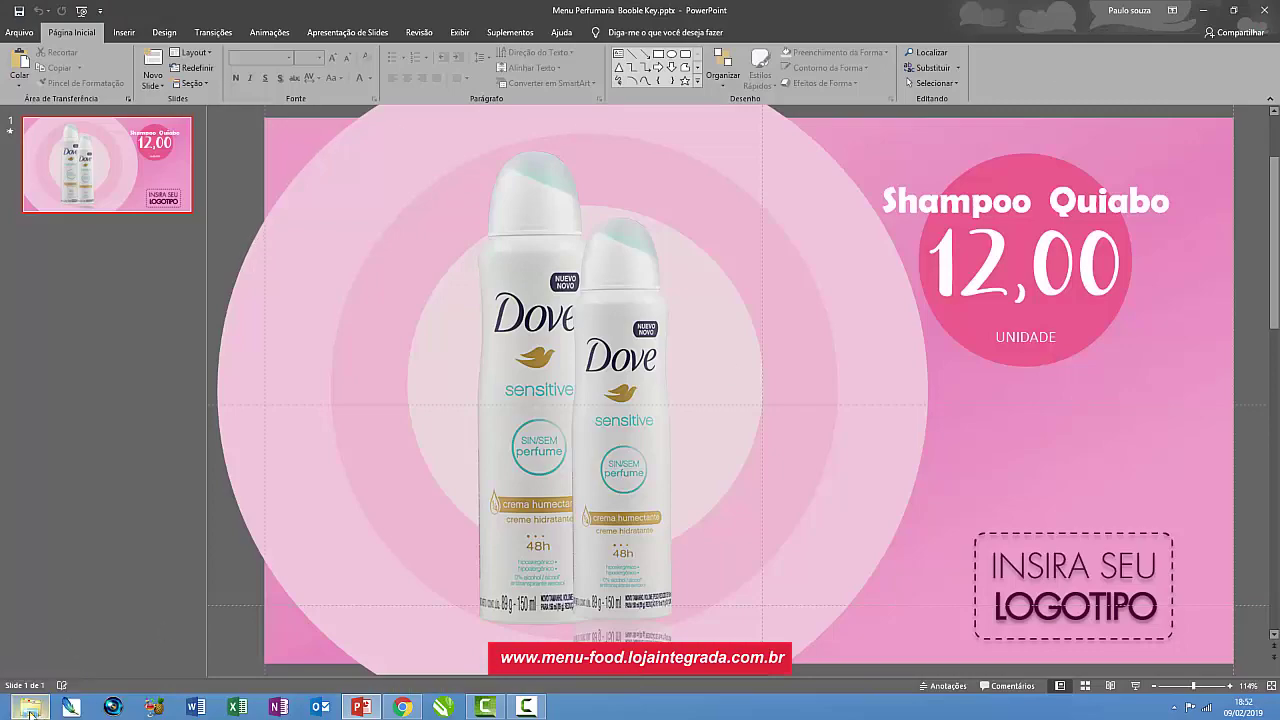
pyautogui.click(31, 707)
pyautogui.click(239, 152)
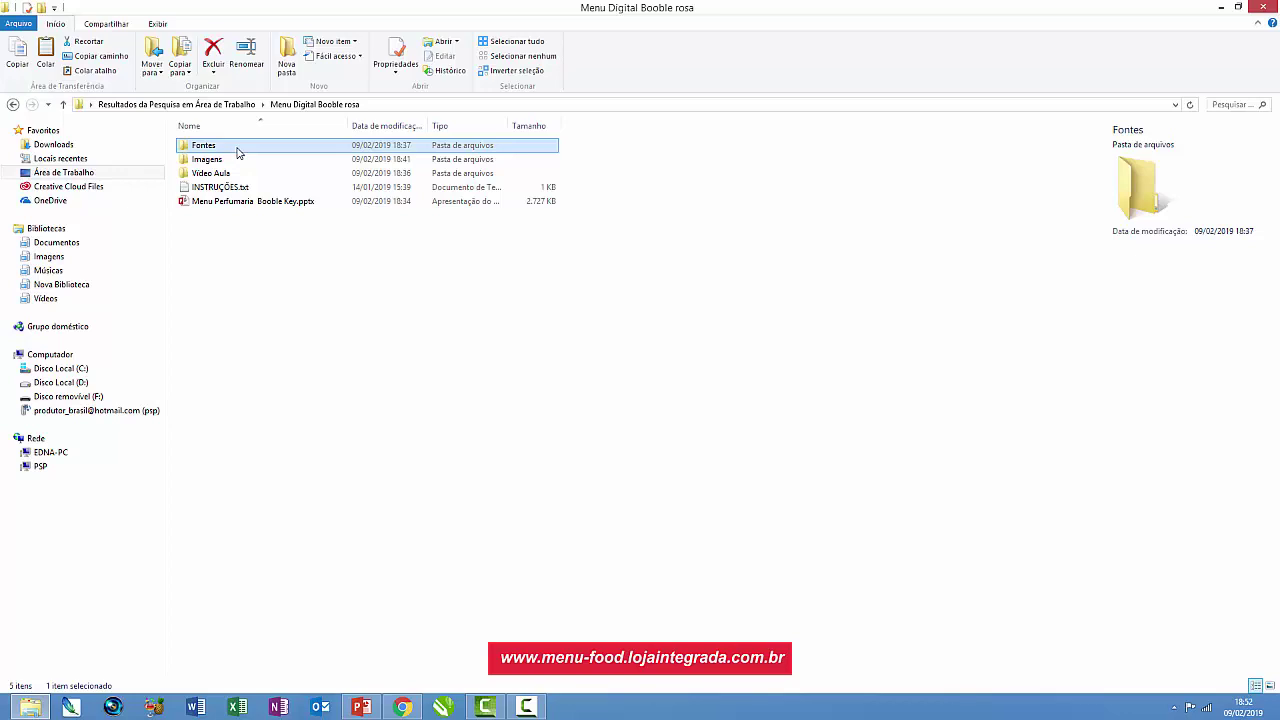
pyautogui.doubleClick(238, 152)
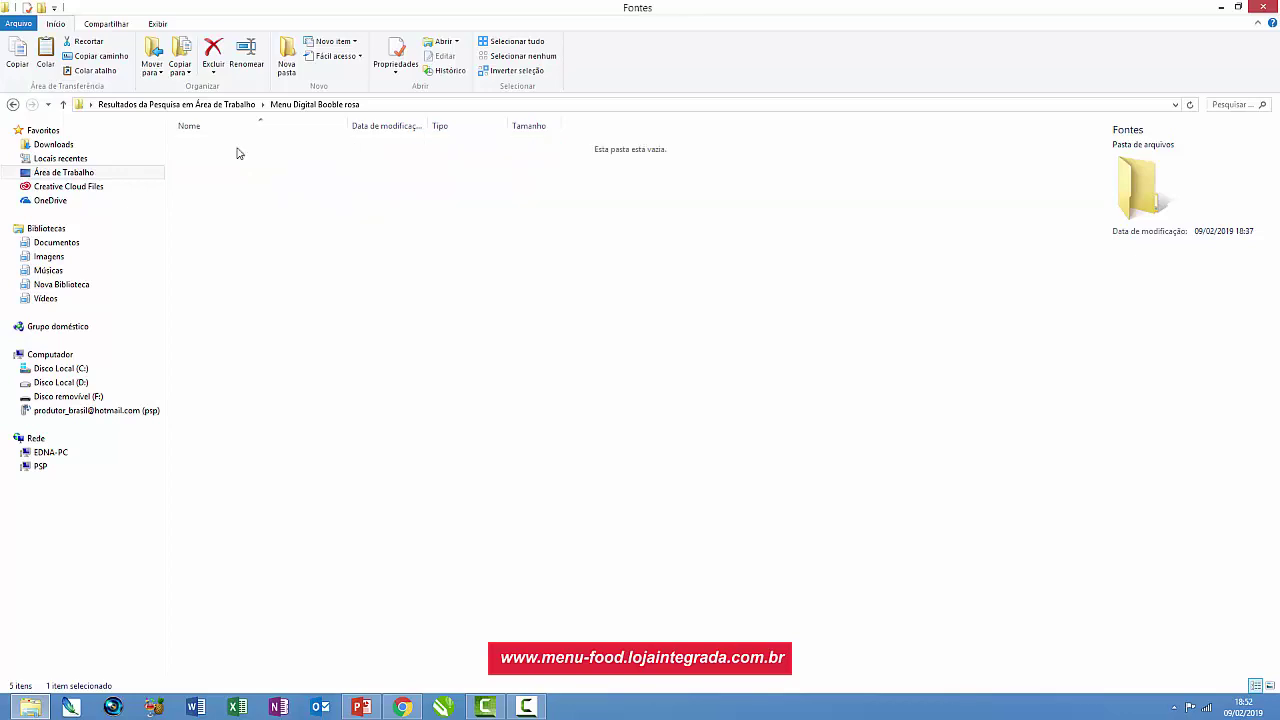
pyautogui.click(62, 104)
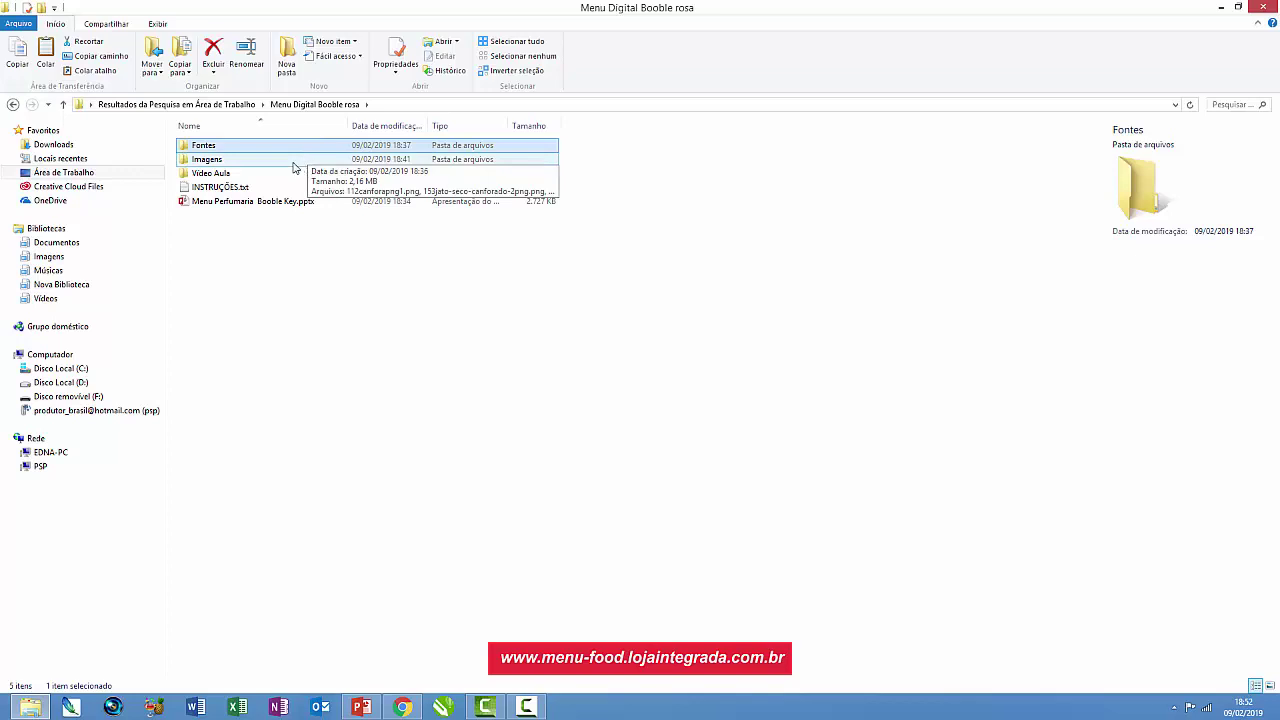
# - Delete the sunsilk shampoo PNG from Imagens and return to Menu Digital Booble rosa
pyautogui.doubleClick(294, 162)
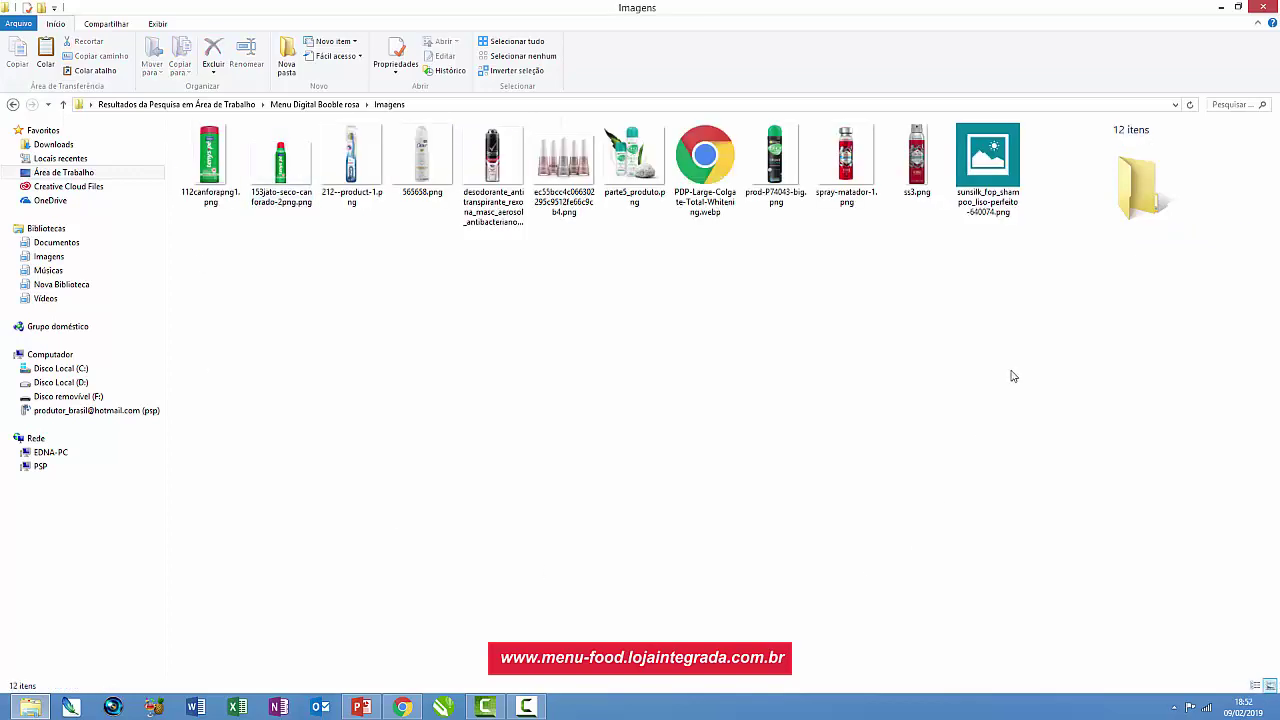
pyautogui.click(996, 186)
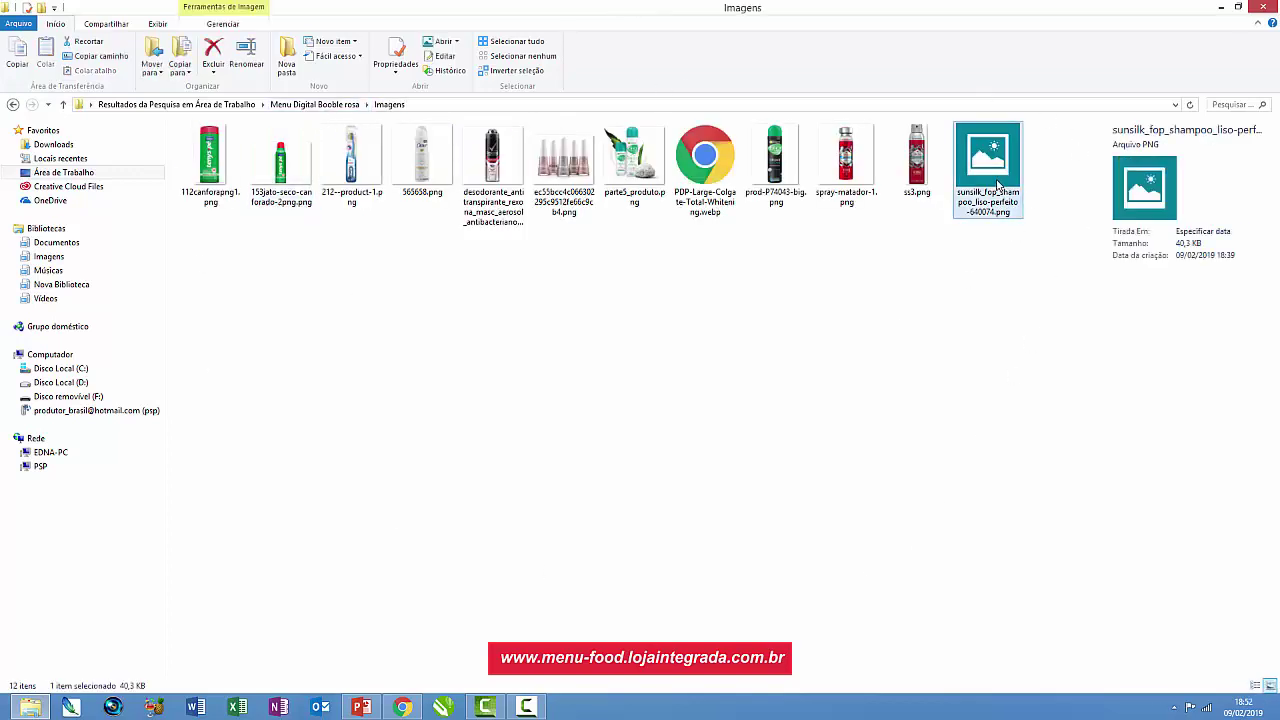
pyautogui.press('Delete')
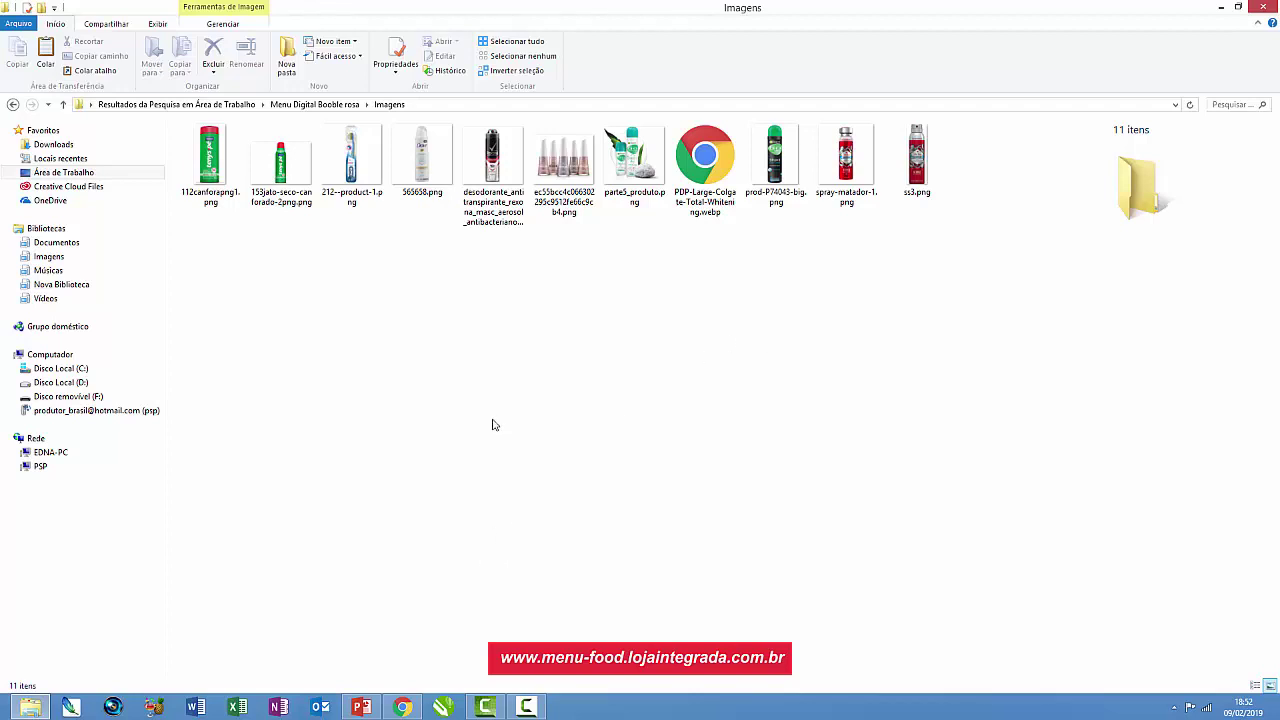
pyautogui.click(62, 104)
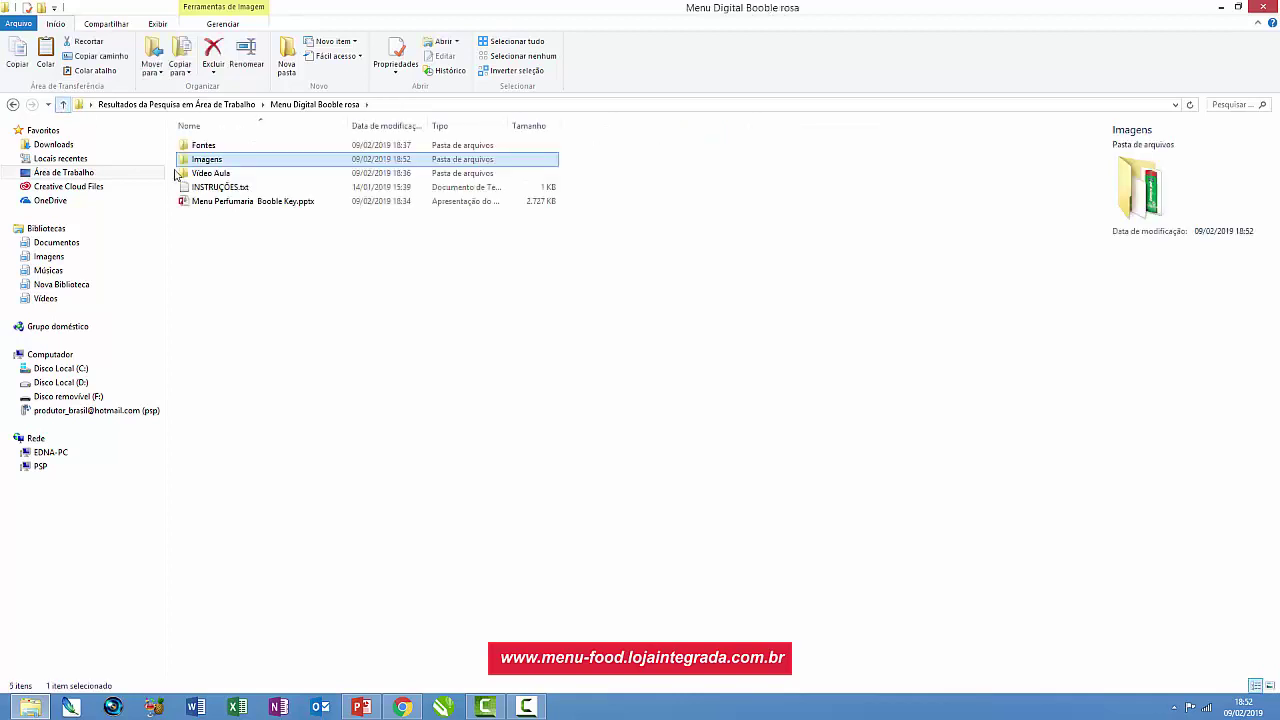
# - Change 2014 to 2016 in INSTRUÇÕES.txt and save it when closing Notepad
pyautogui.doubleClick(228, 189)
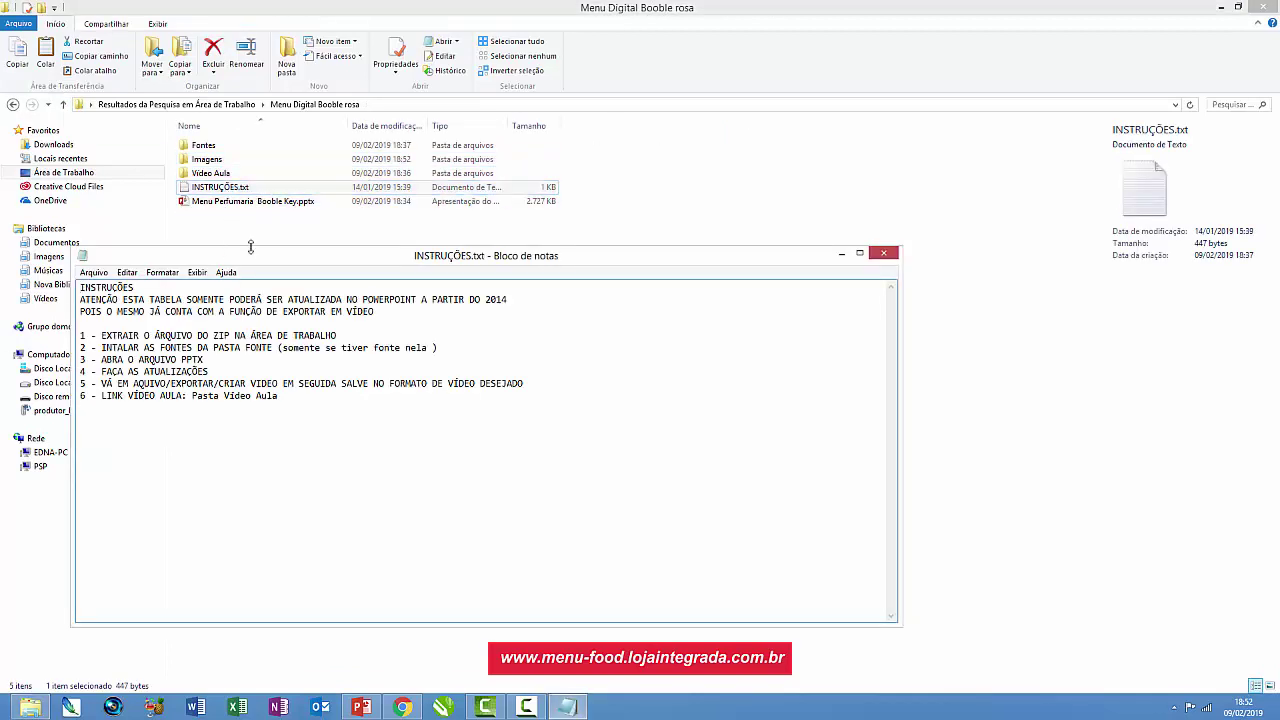
pyautogui.moveTo(380, 258); pyautogui.dragTo(624, 153)
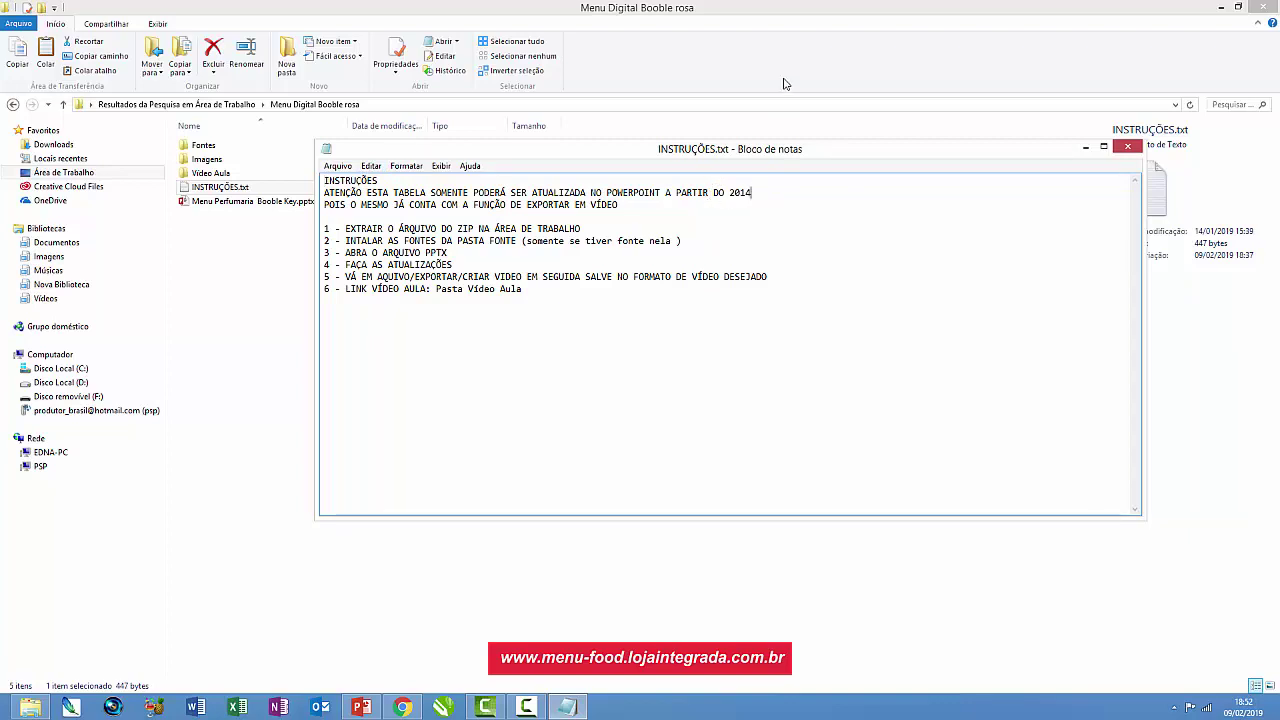
pyautogui.press('BackSpace')
pyautogui.write('6')
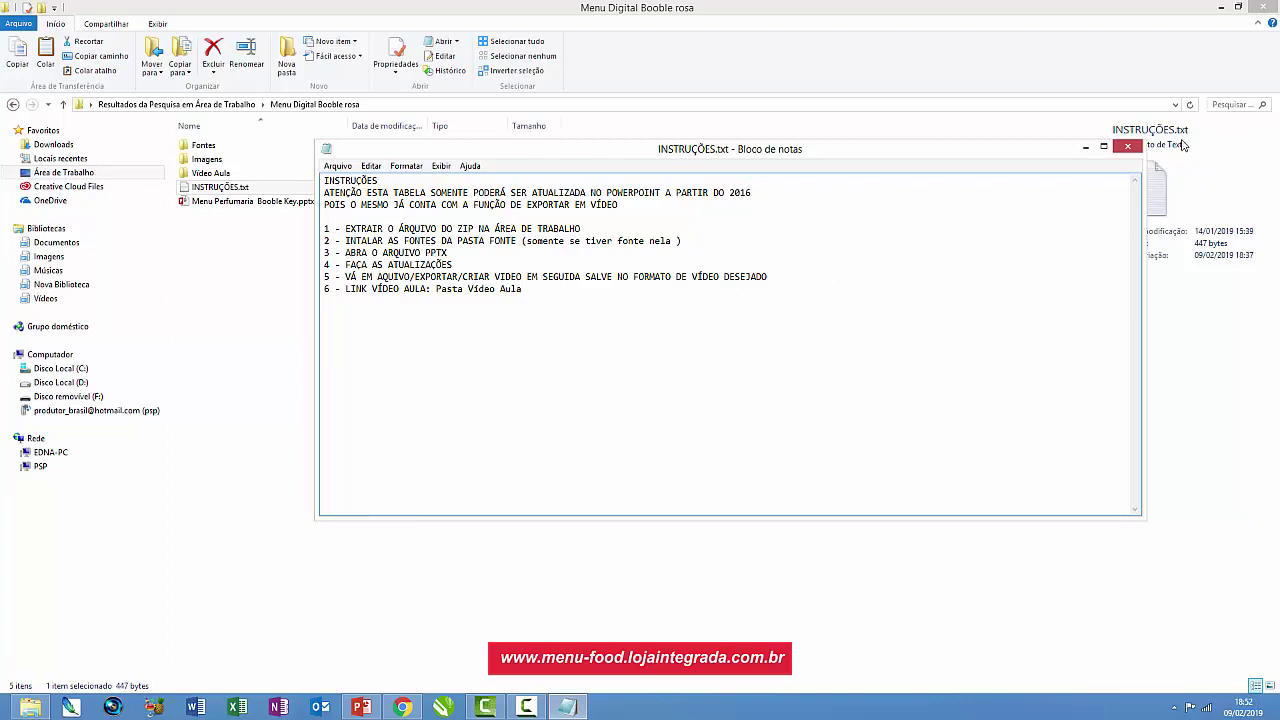
pyautogui.click(1128, 148)
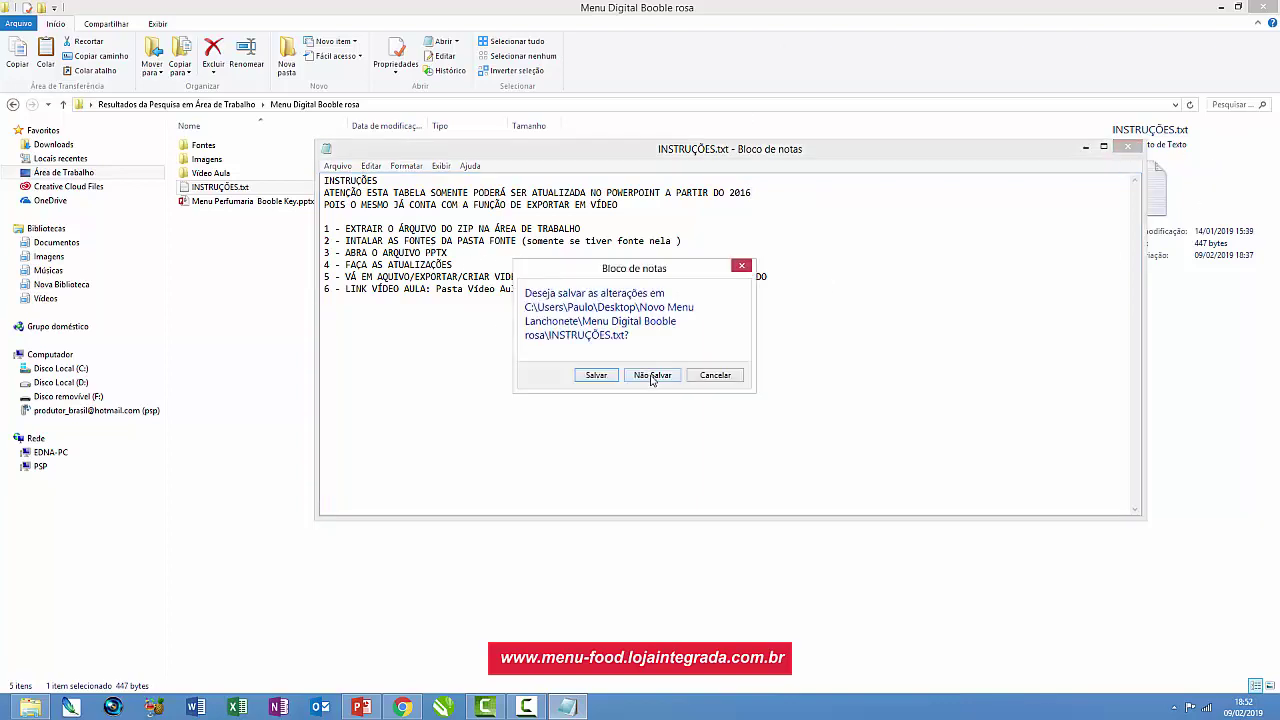
pyautogui.click(606, 378)
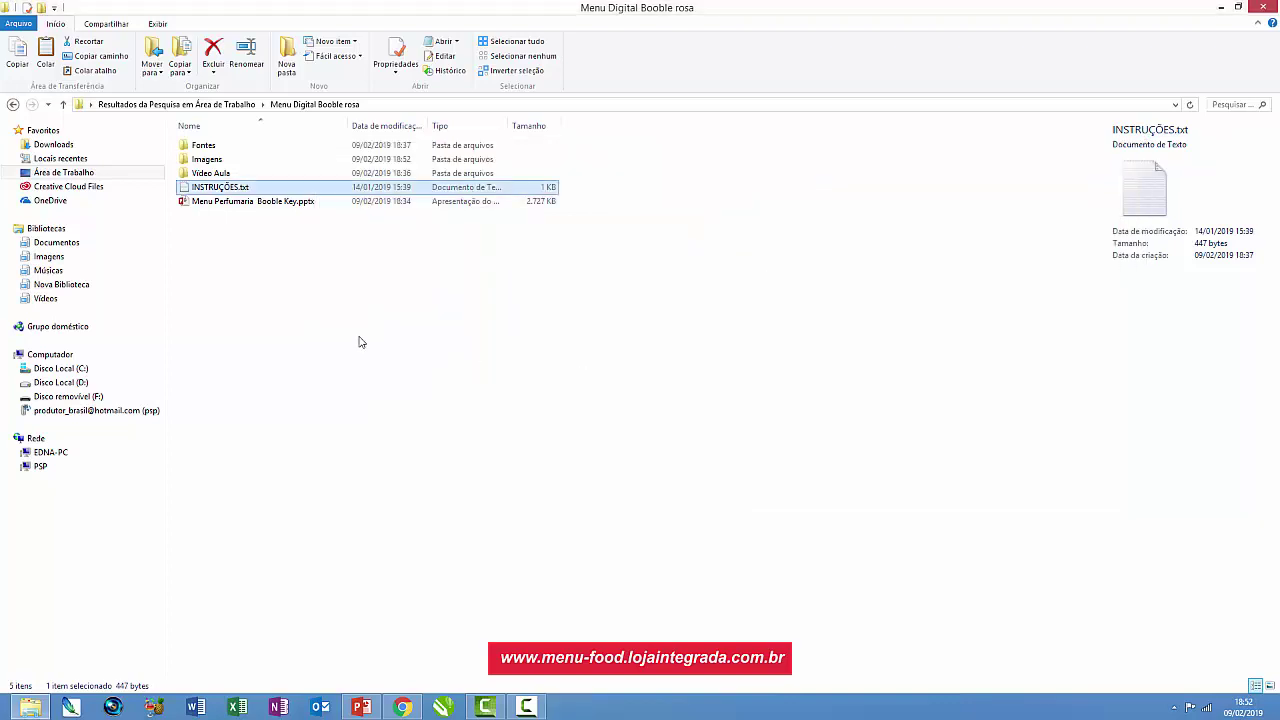
# - Open Menu Perfumaria Booble Key.pptx in PowerPoint
pyautogui.click(187, 204)
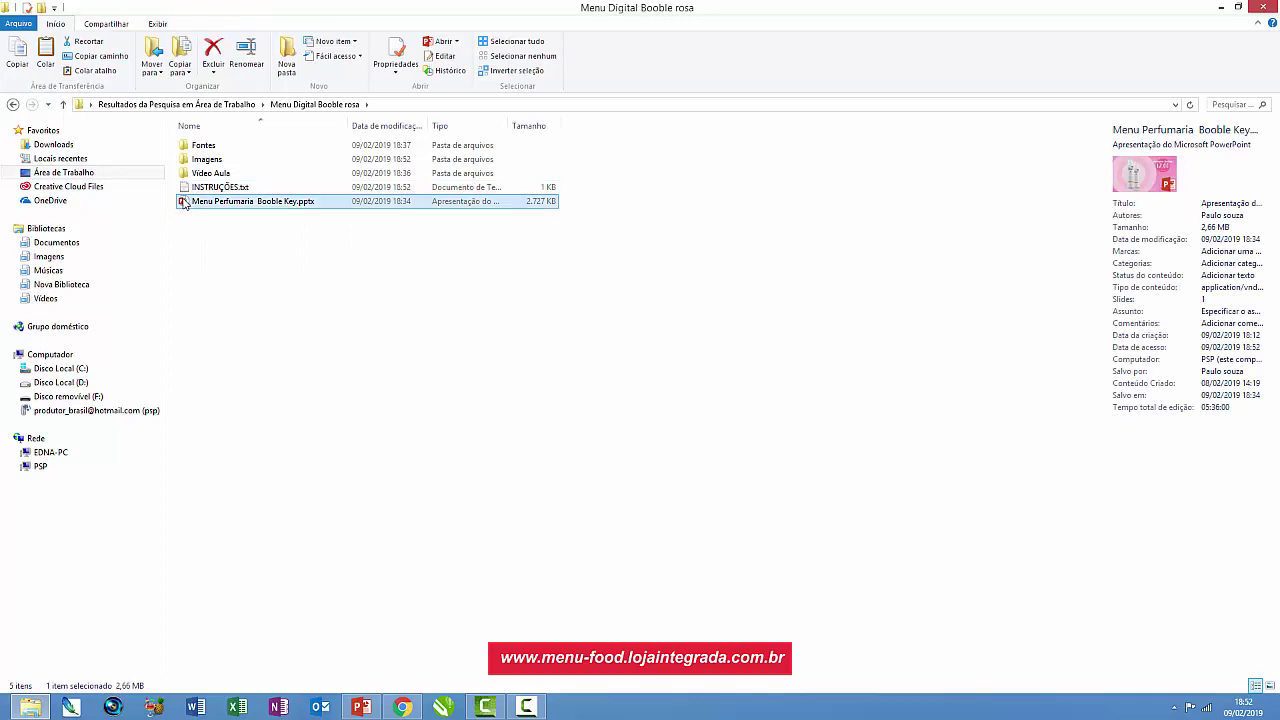
pyautogui.moveTo(185, 204)
pyautogui.doubleClick(215, 204)
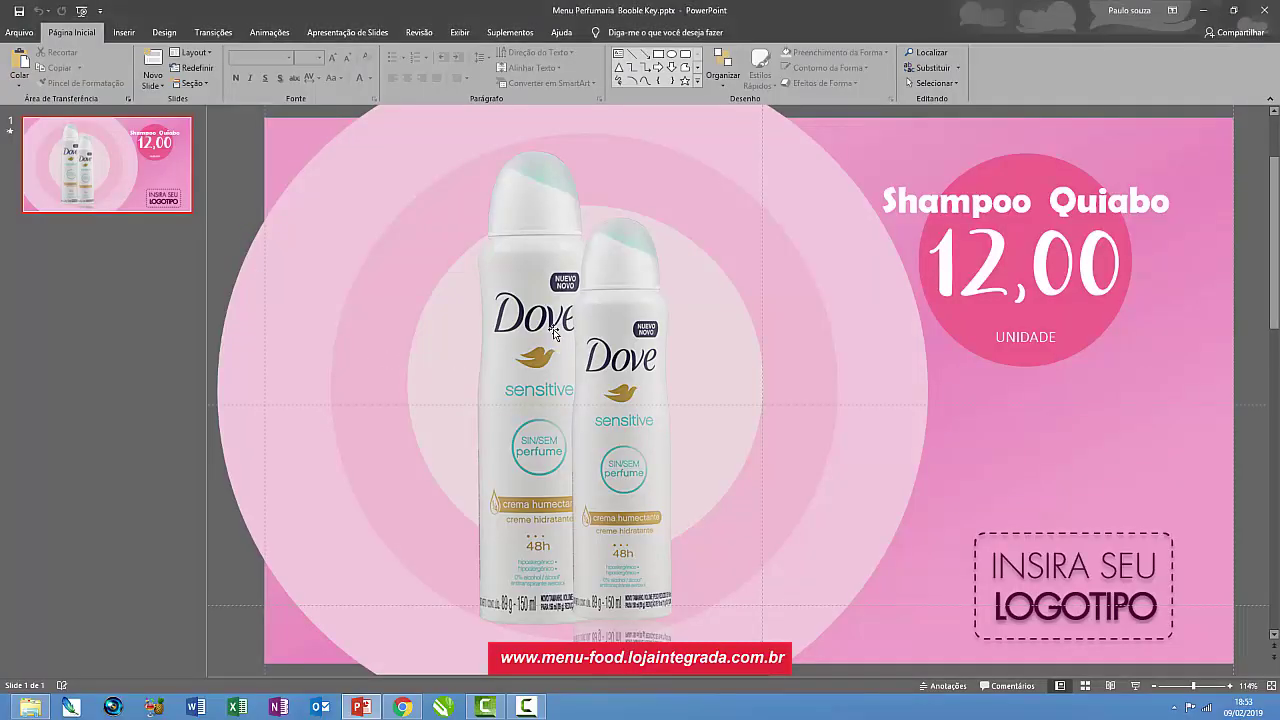
# - Preview the Dove bottles' and price's entrance animations twice from Animações, then select the logo placeholder
pyautogui.click(553, 328)
pyautogui.click(284, 329)
pyautogui.click(272, 33)
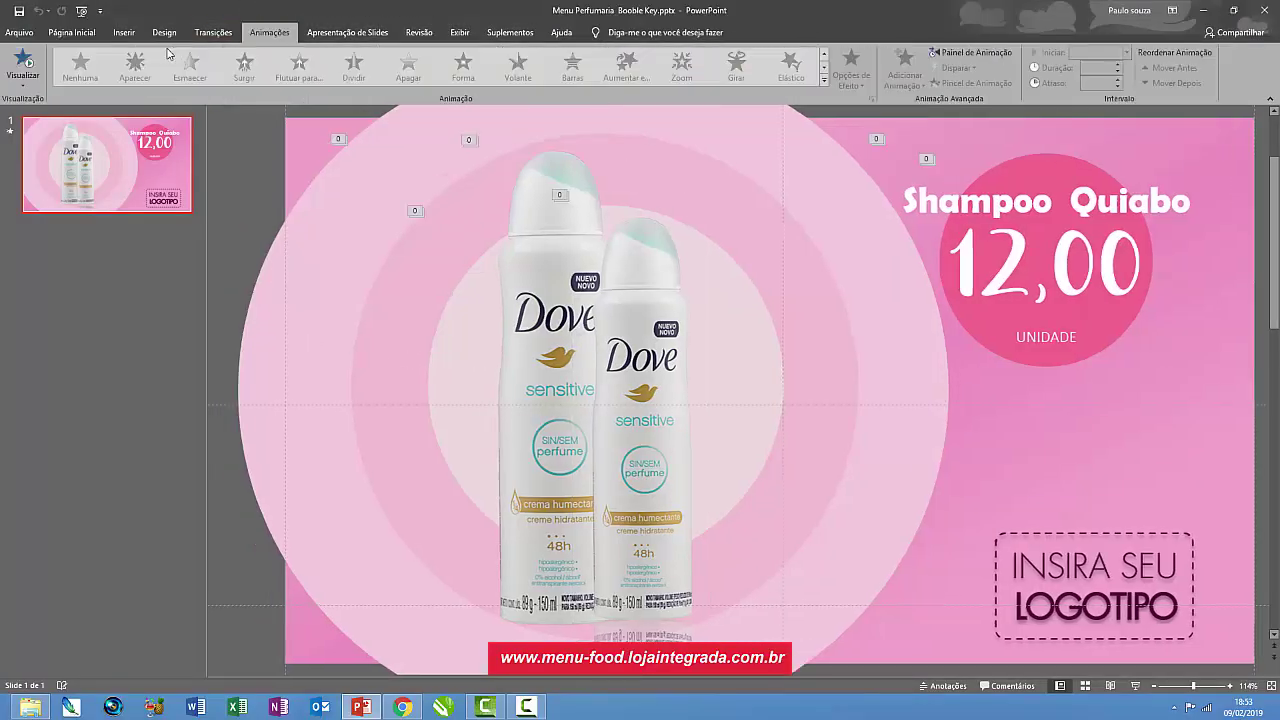
pyautogui.click(27, 60)
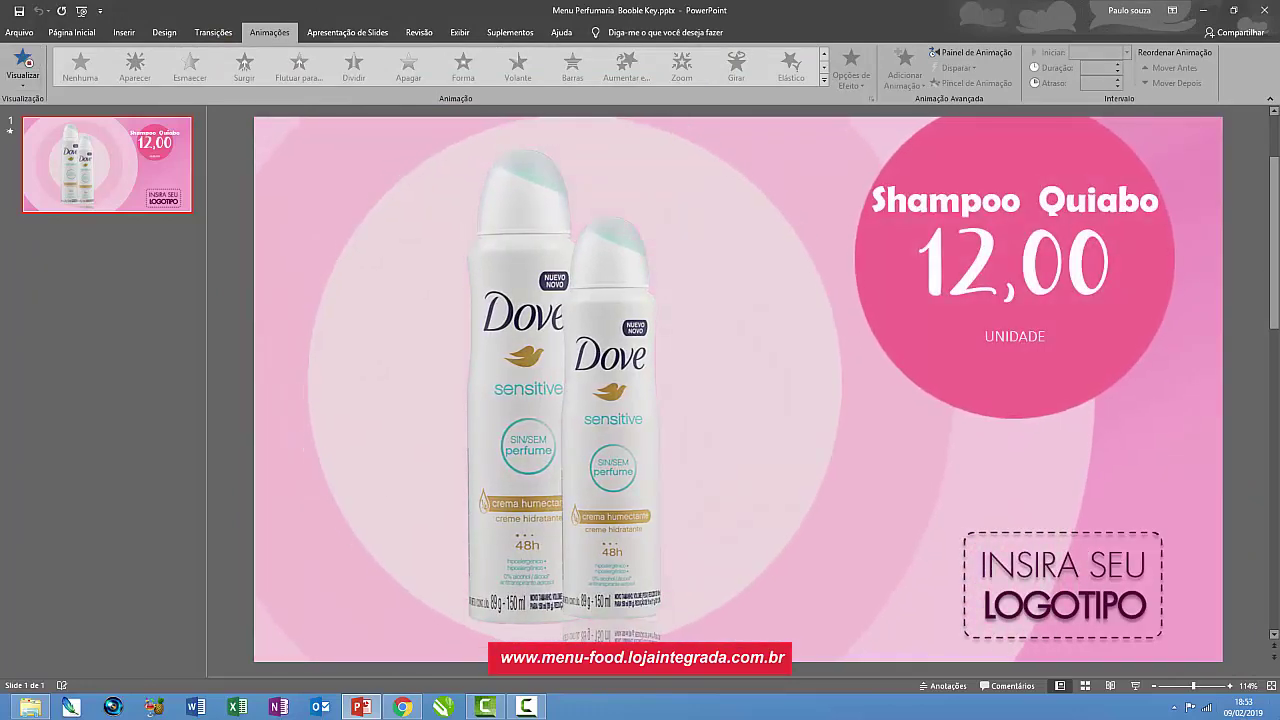
pyautogui.moveTo(1260, 609)
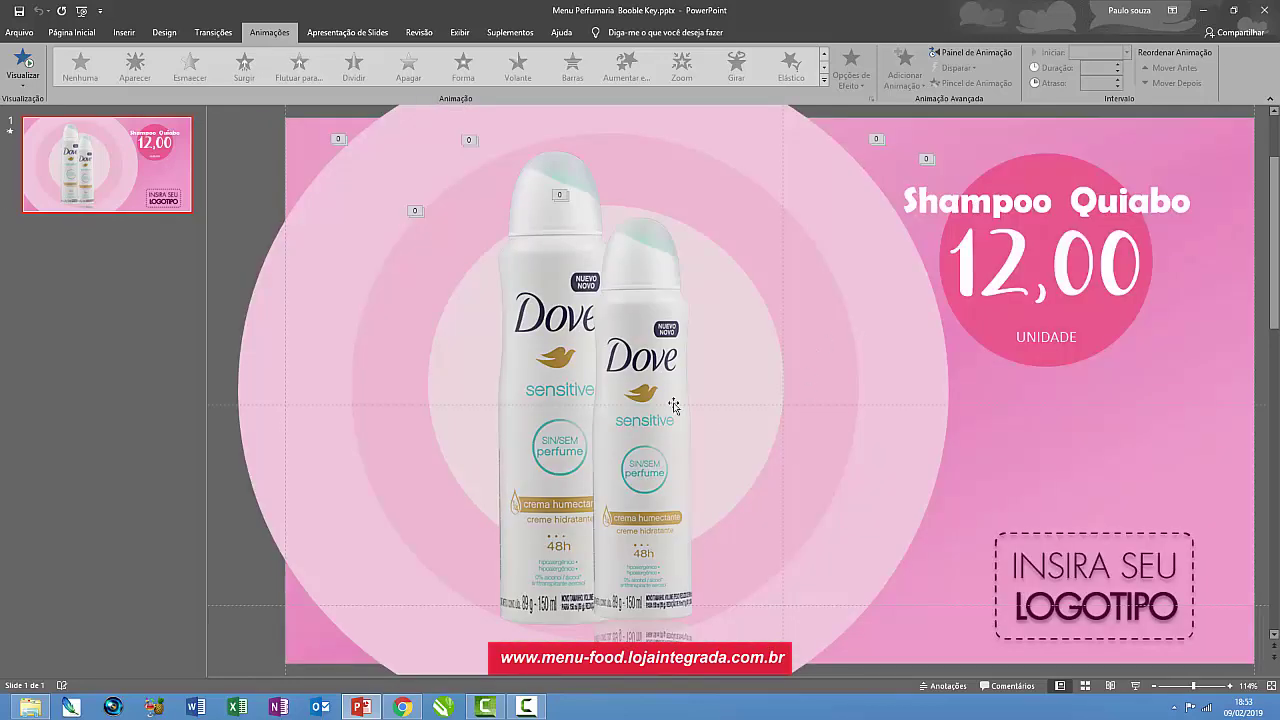
pyautogui.click(530, 300)
pyautogui.click(24, 60)
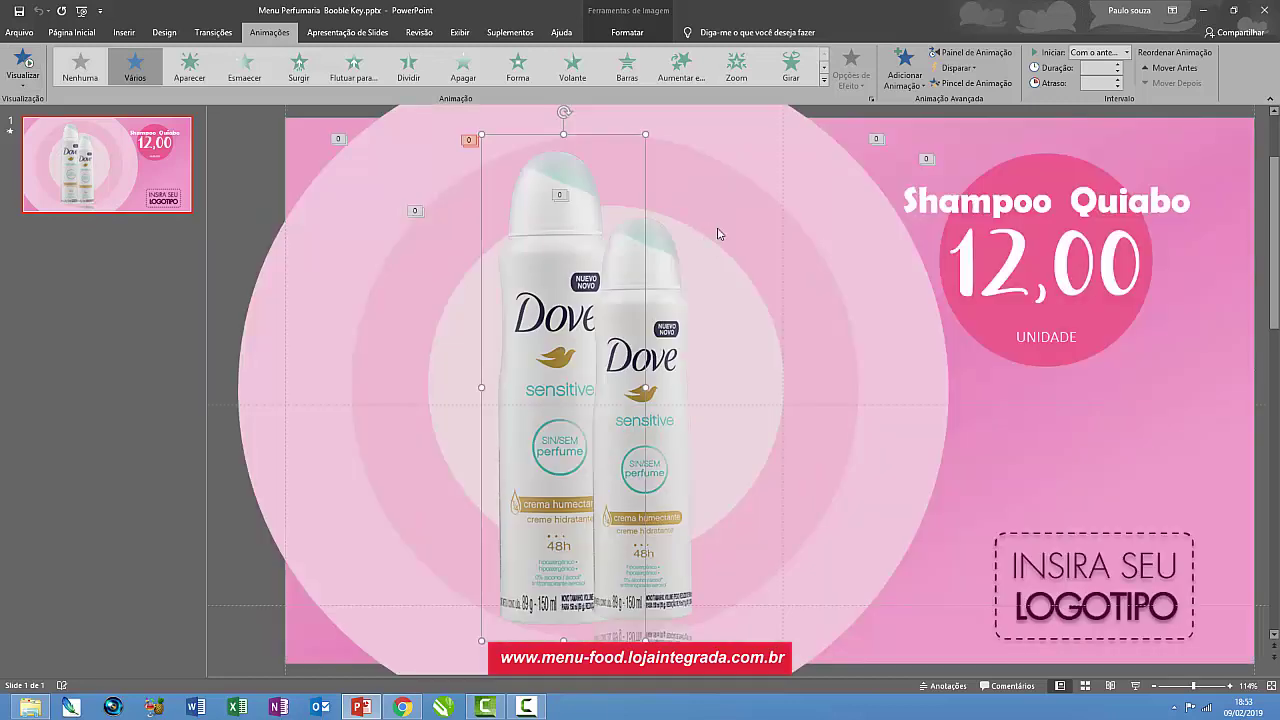
pyautogui.click(800, 163)
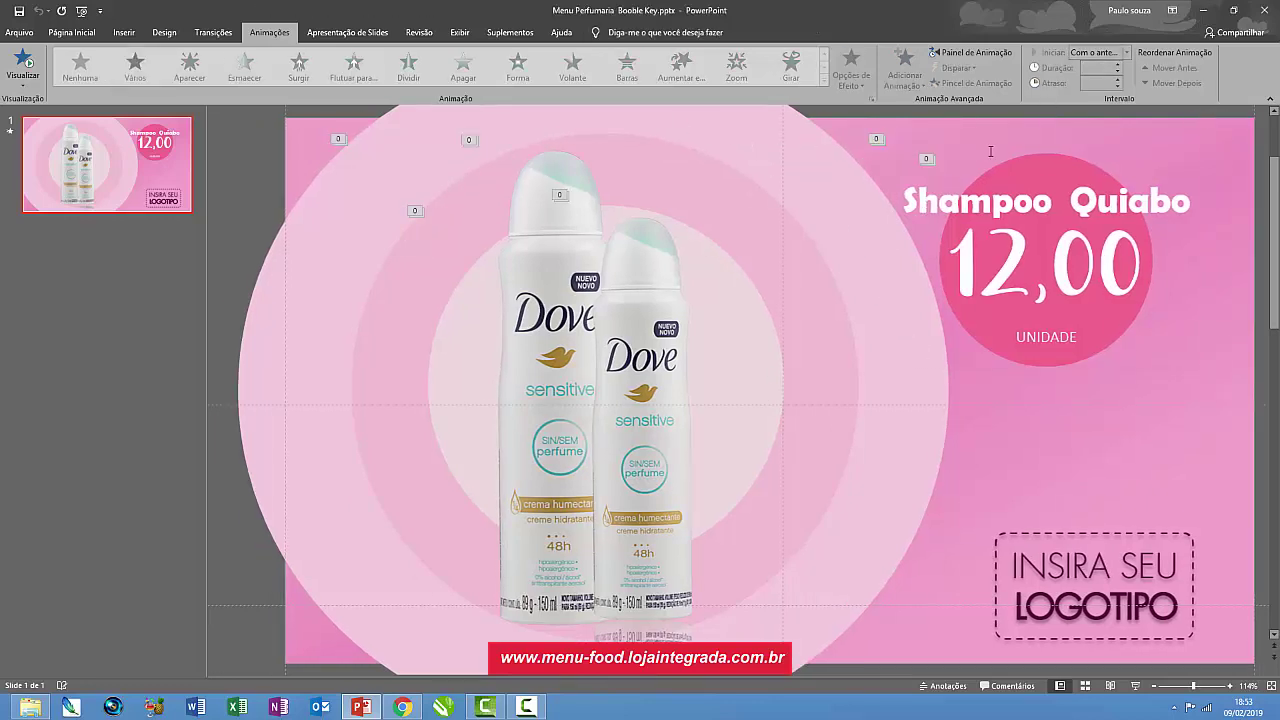
pyautogui.click(1163, 588)
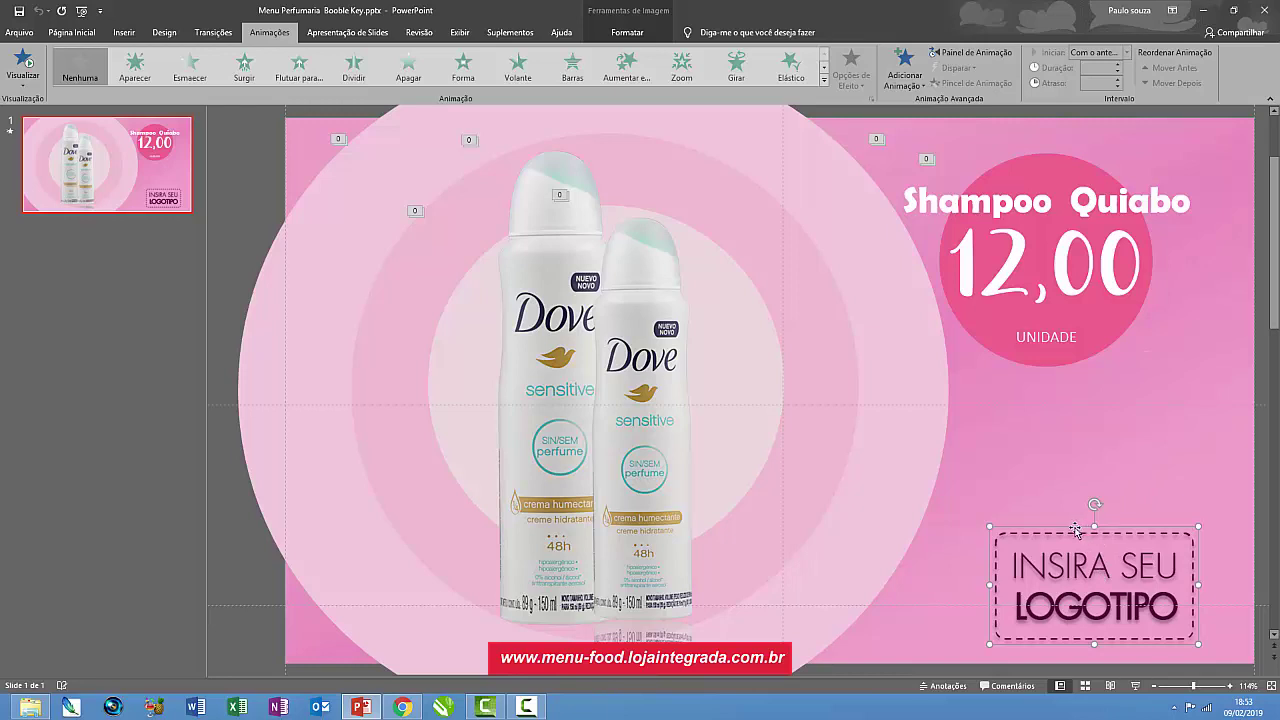
# - Replace the logo placeholder picture with logo.png via Alterar Imagem > De um Arquivo
pyautogui.rightClick(1094, 575)
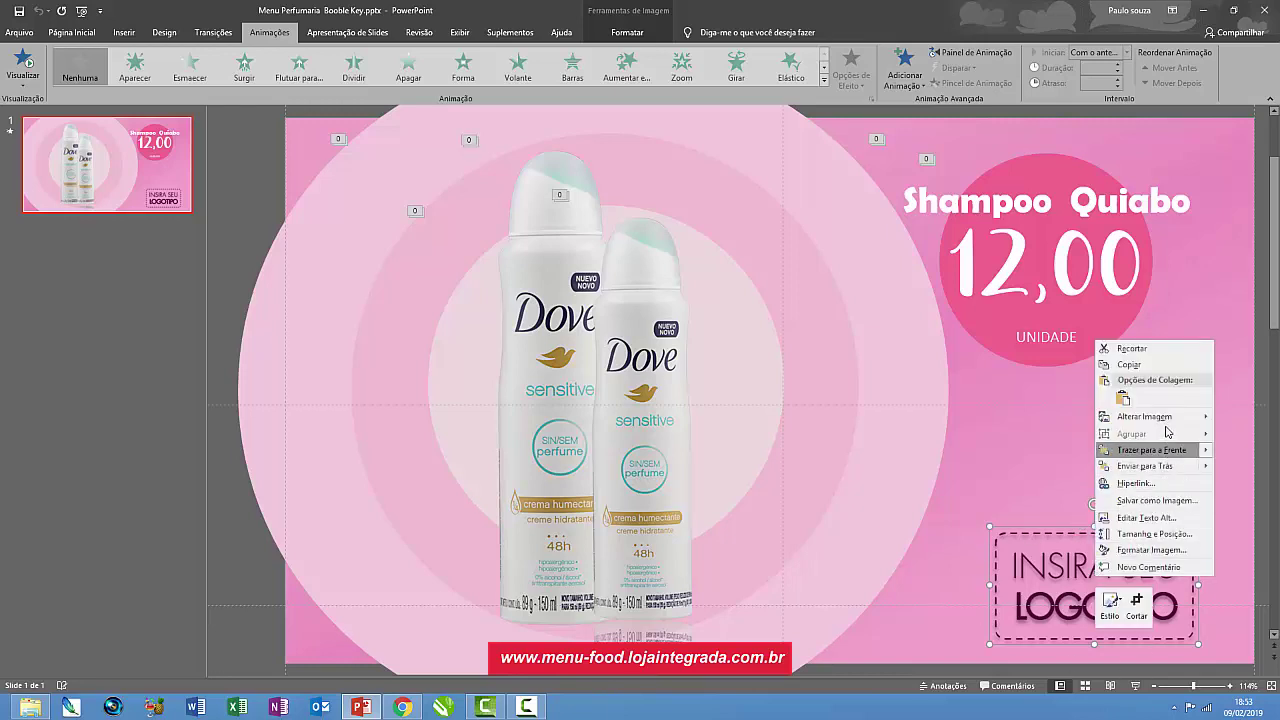
pyautogui.moveTo(1172, 421)
pyautogui.click(1066, 420)
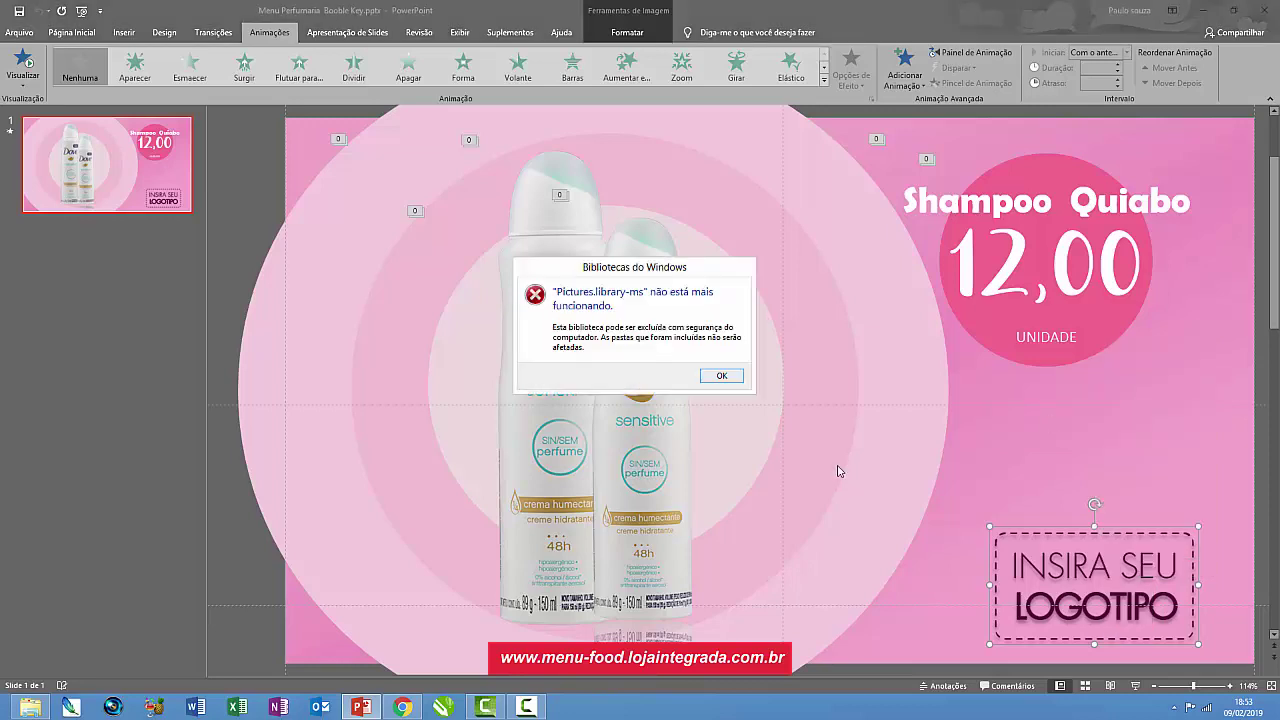
pyautogui.click(723, 377)
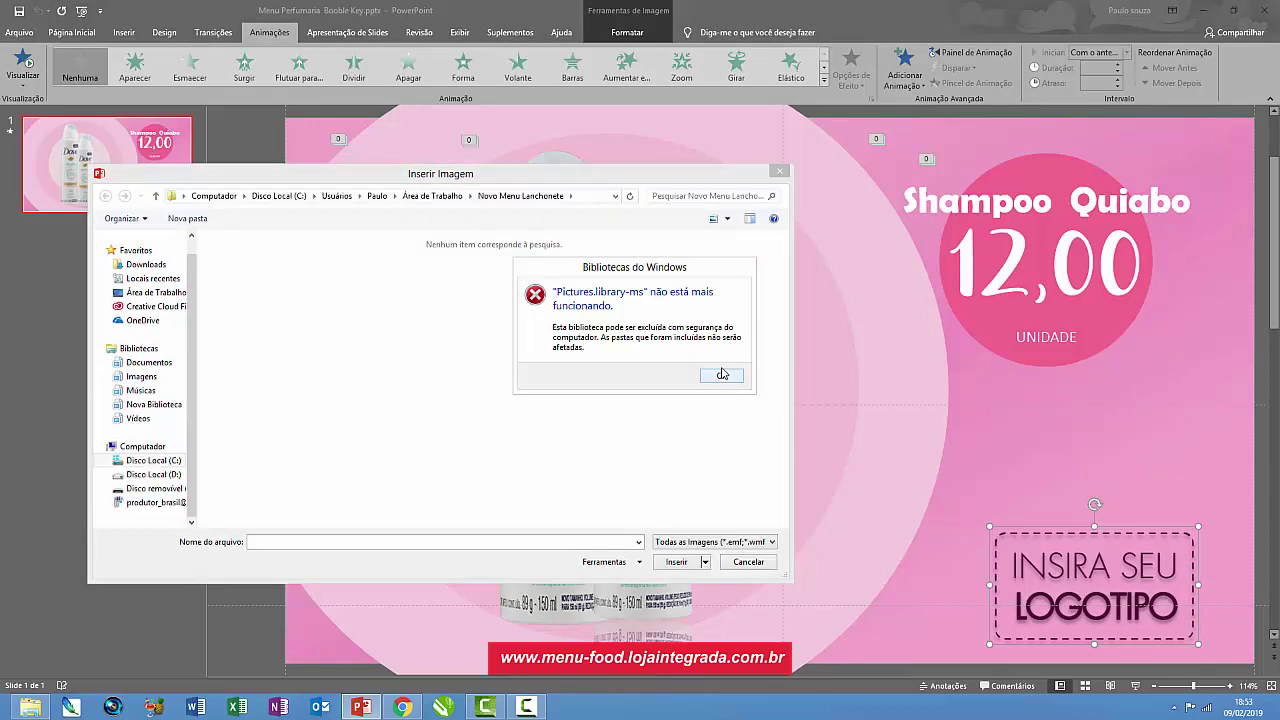
pyautogui.click(721, 374)
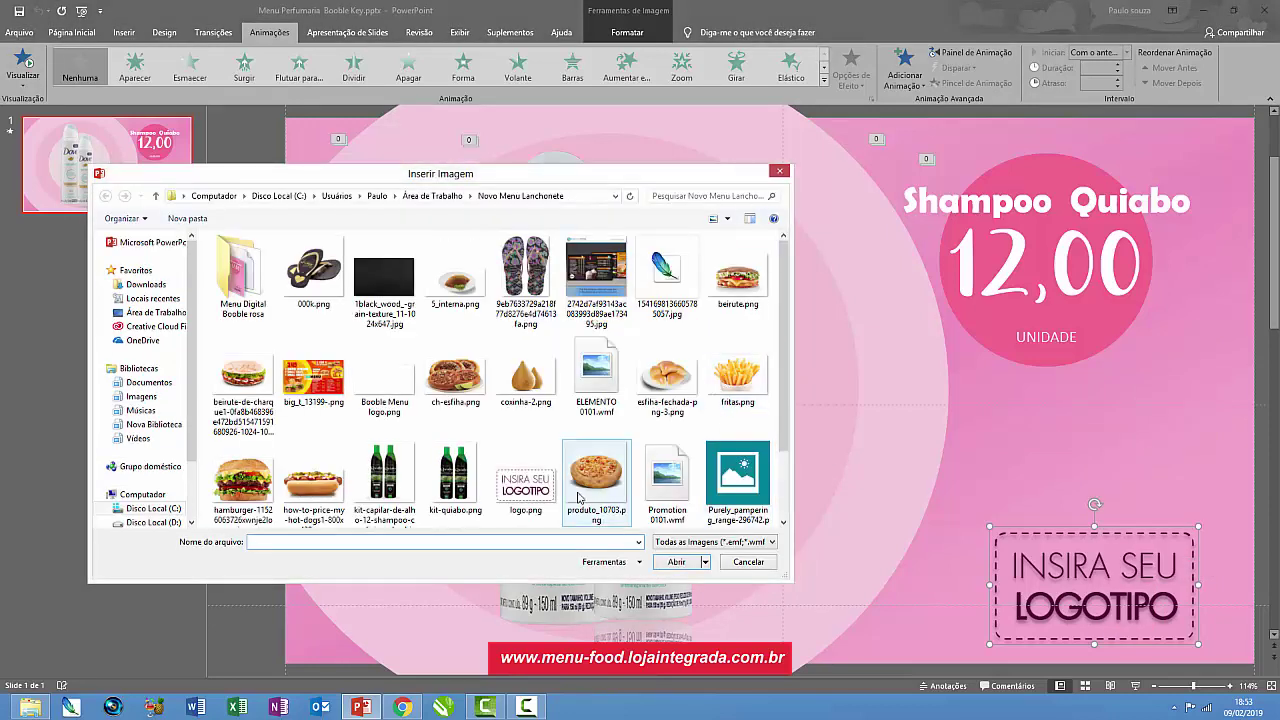
pyautogui.click(526, 489)
pyautogui.scroll(-1, 557, 501)
pyautogui.click(676, 561)
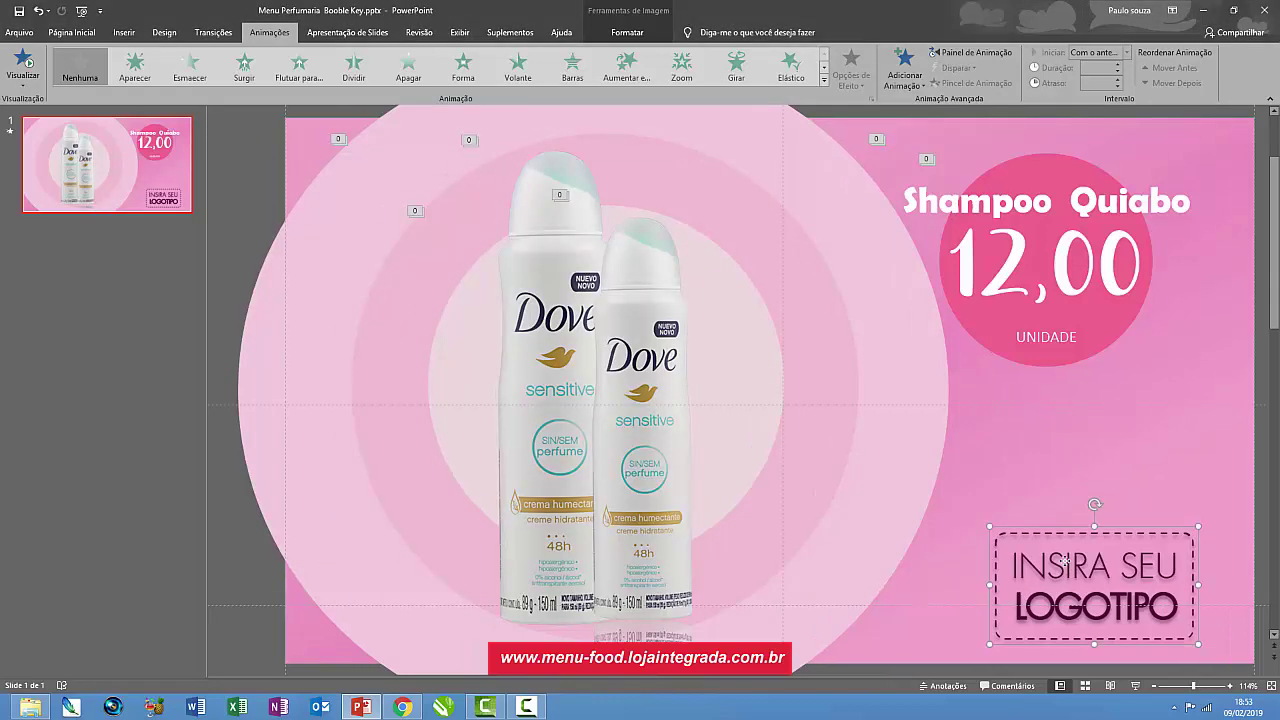
pyautogui.moveTo(1065, 562)
pyautogui.mouseDown()
pyautogui.moveTo(1100, 557)
pyautogui.moveTo(1024, 567)
pyautogui.mouseUp()
pyautogui.click(668, 340)
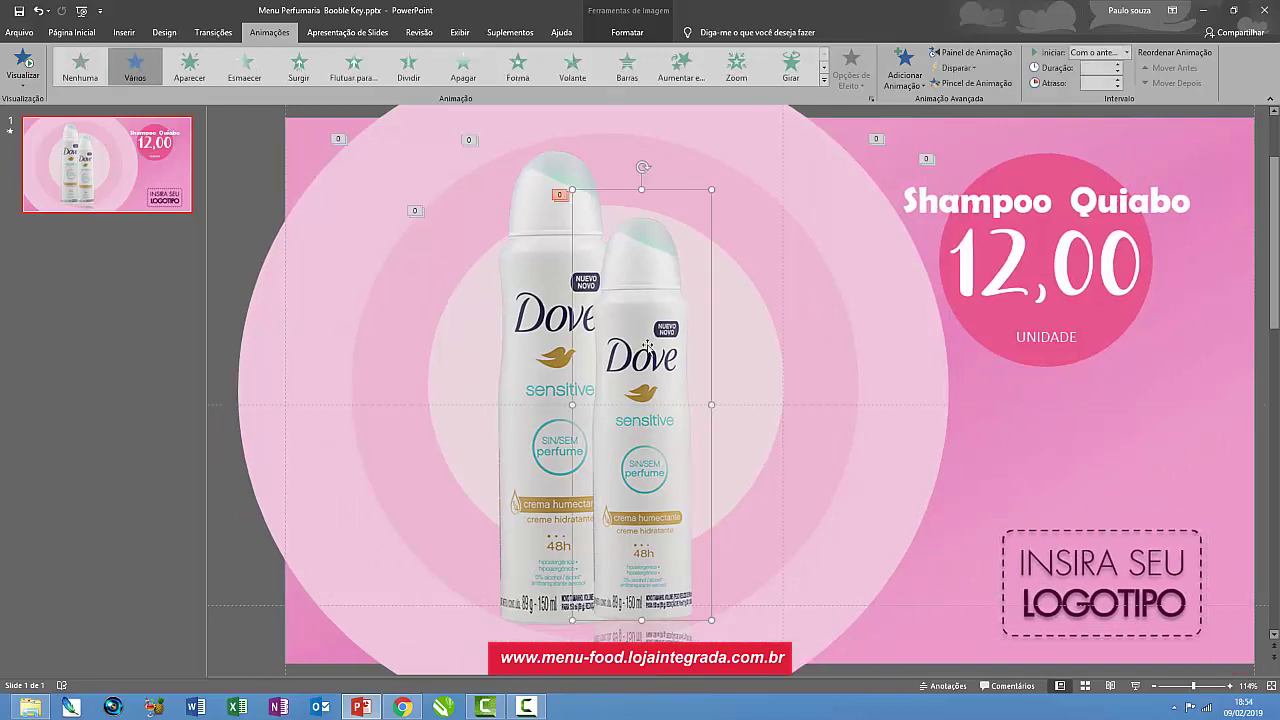
pyautogui.click(540, 362)
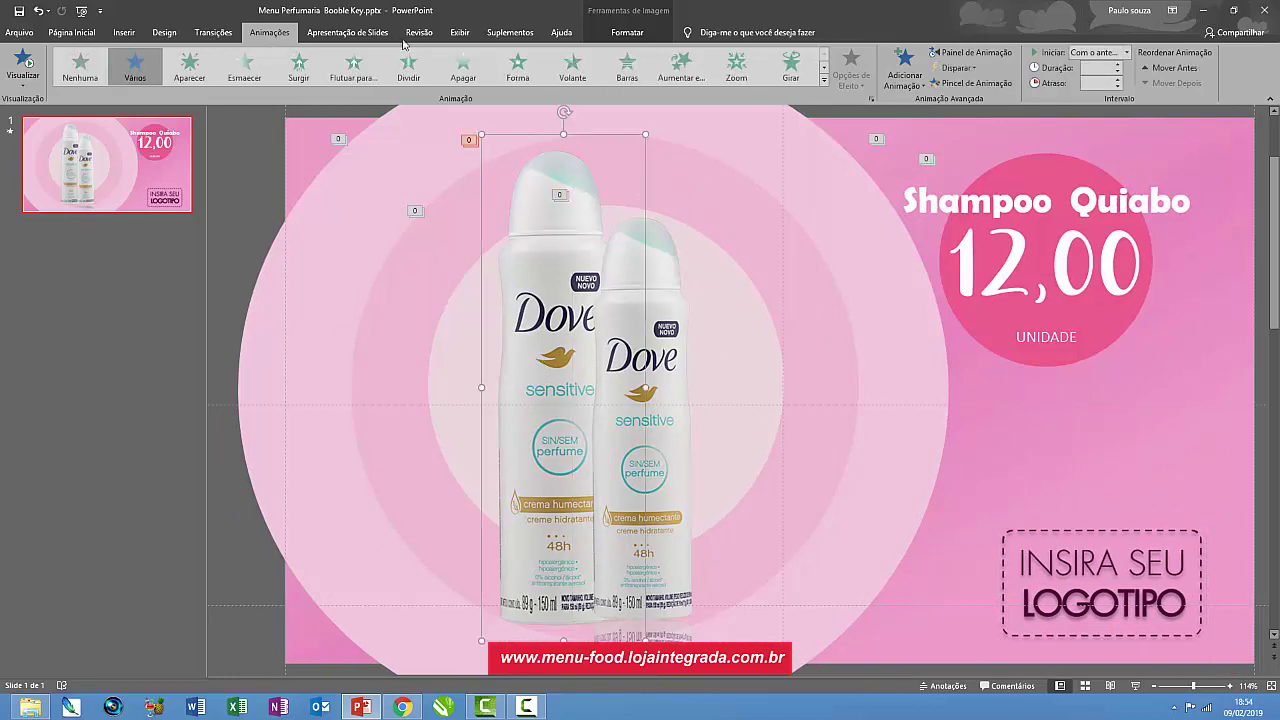
pyautogui.click(24, 68)
pyautogui.click(632, 430)
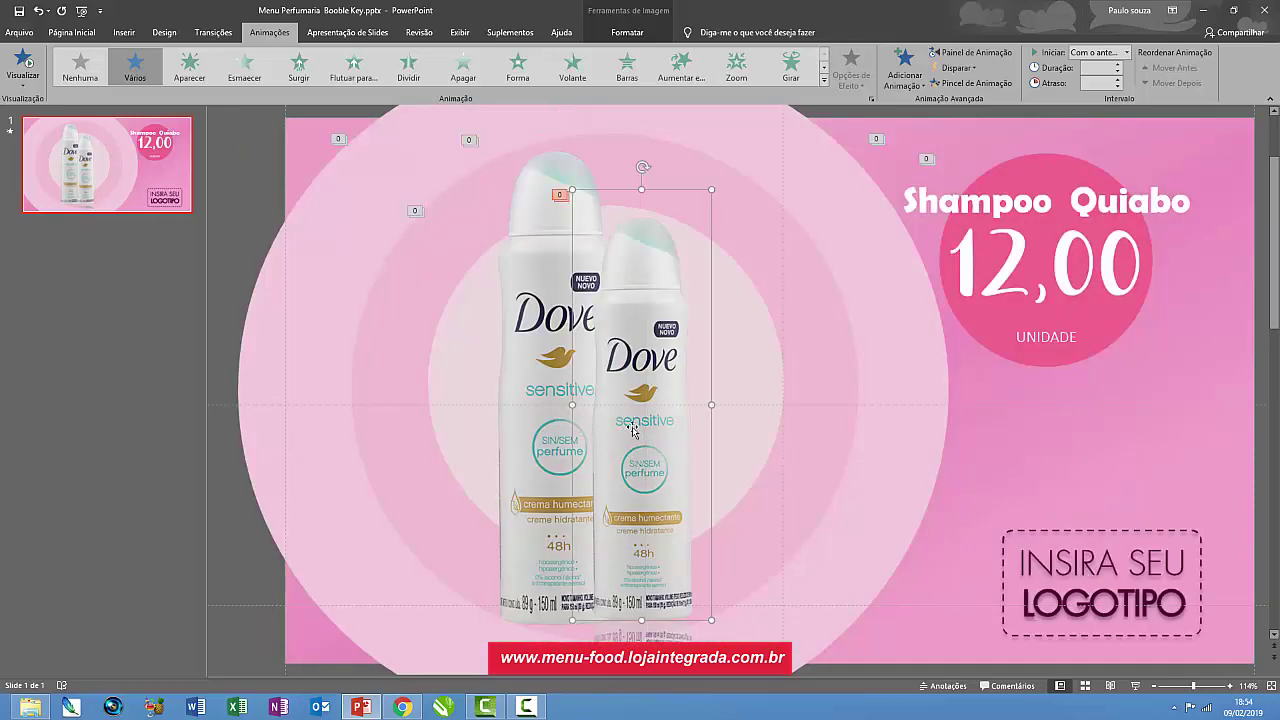
pyautogui.click(543, 421)
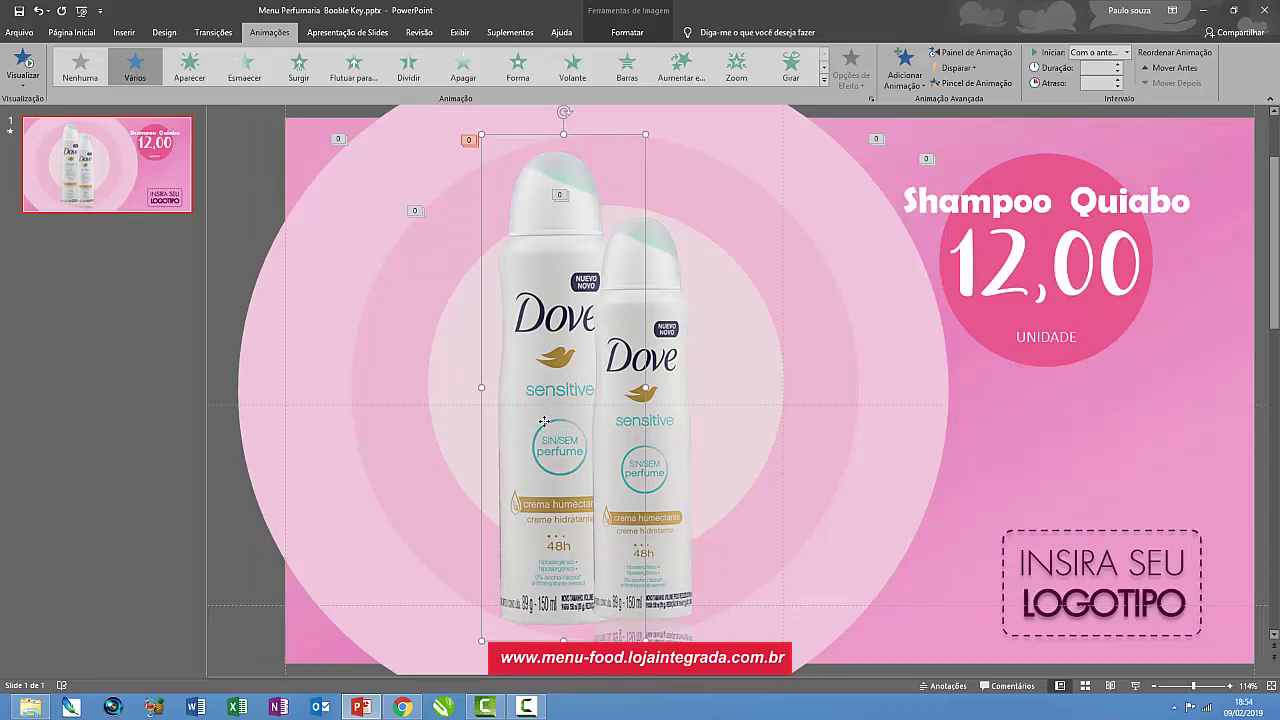
pyautogui.click(1024, 263)
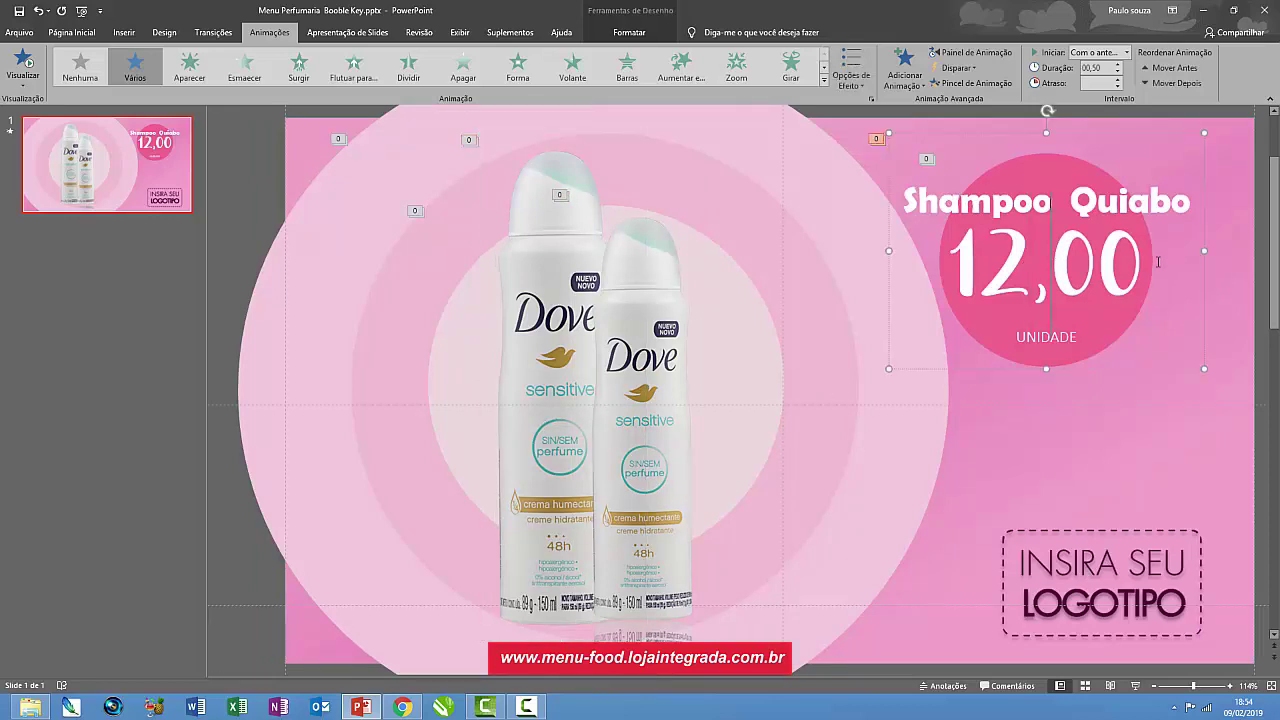
pyautogui.click(87, 37)
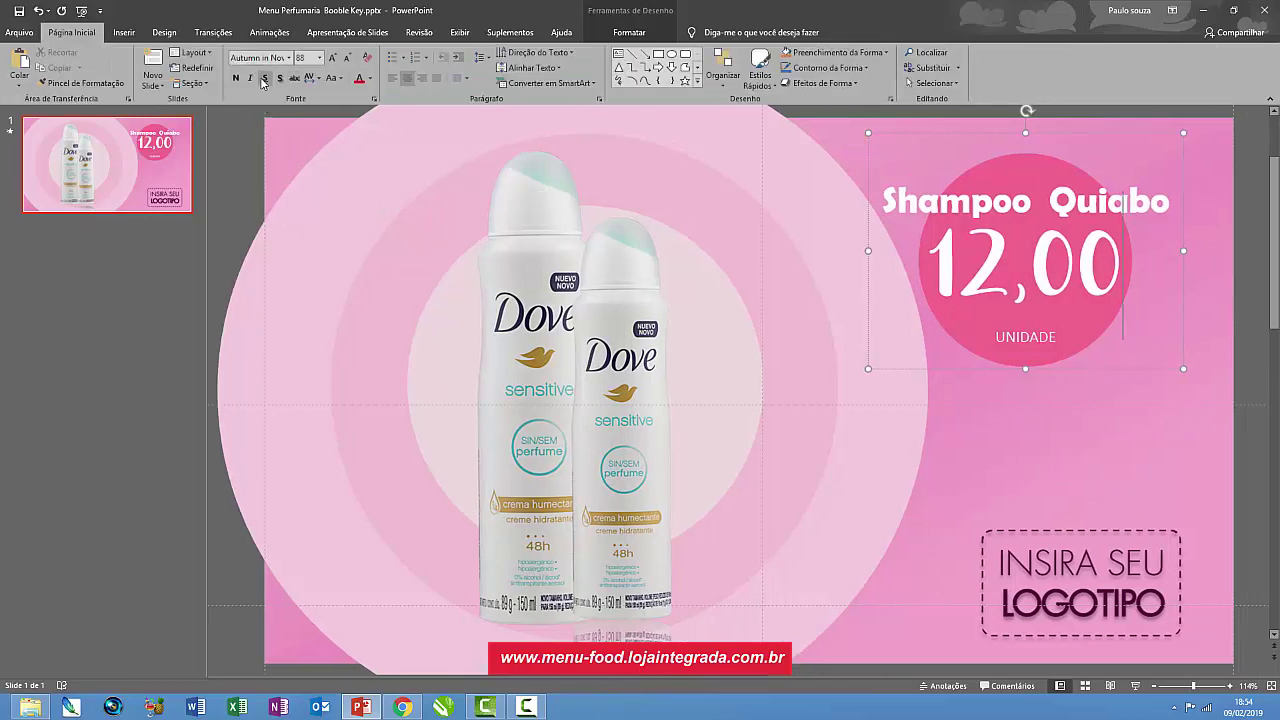
pyautogui.click(943, 259)
pyautogui.click(988, 193)
pyautogui.moveTo(1166, 200); pyautogui.dragTo(944, 210)
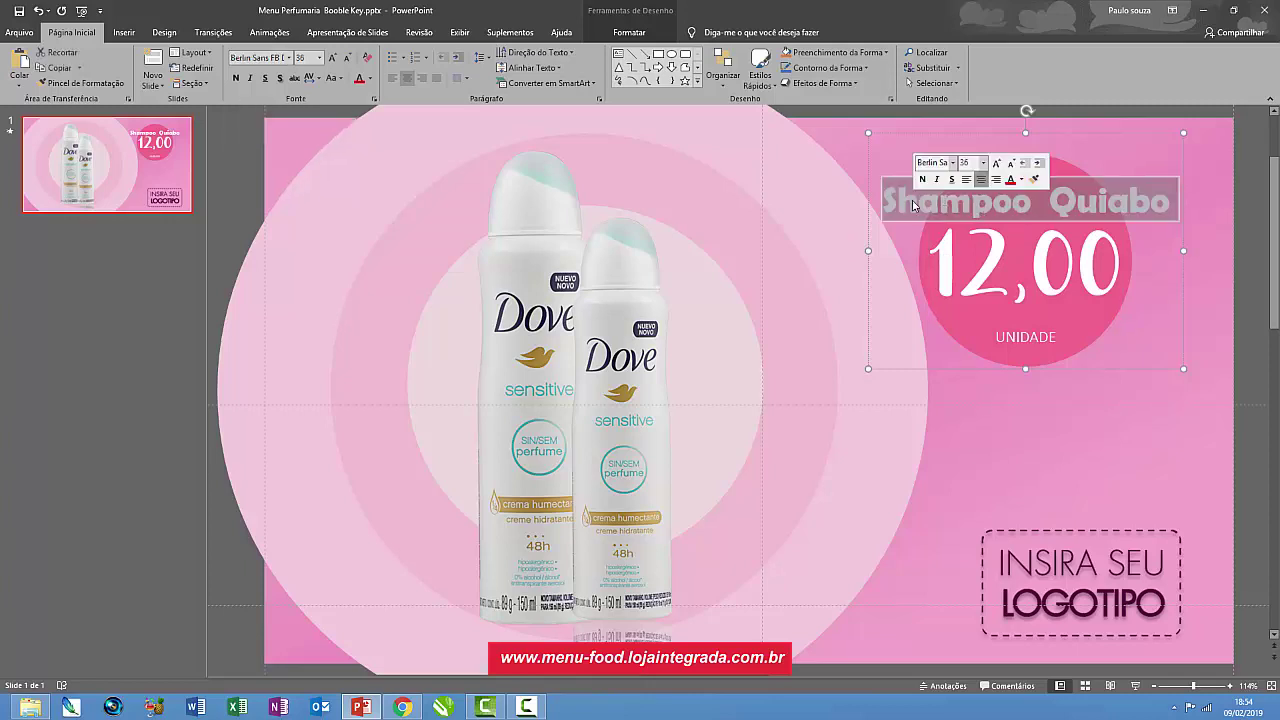
pyautogui.click(990, 210)
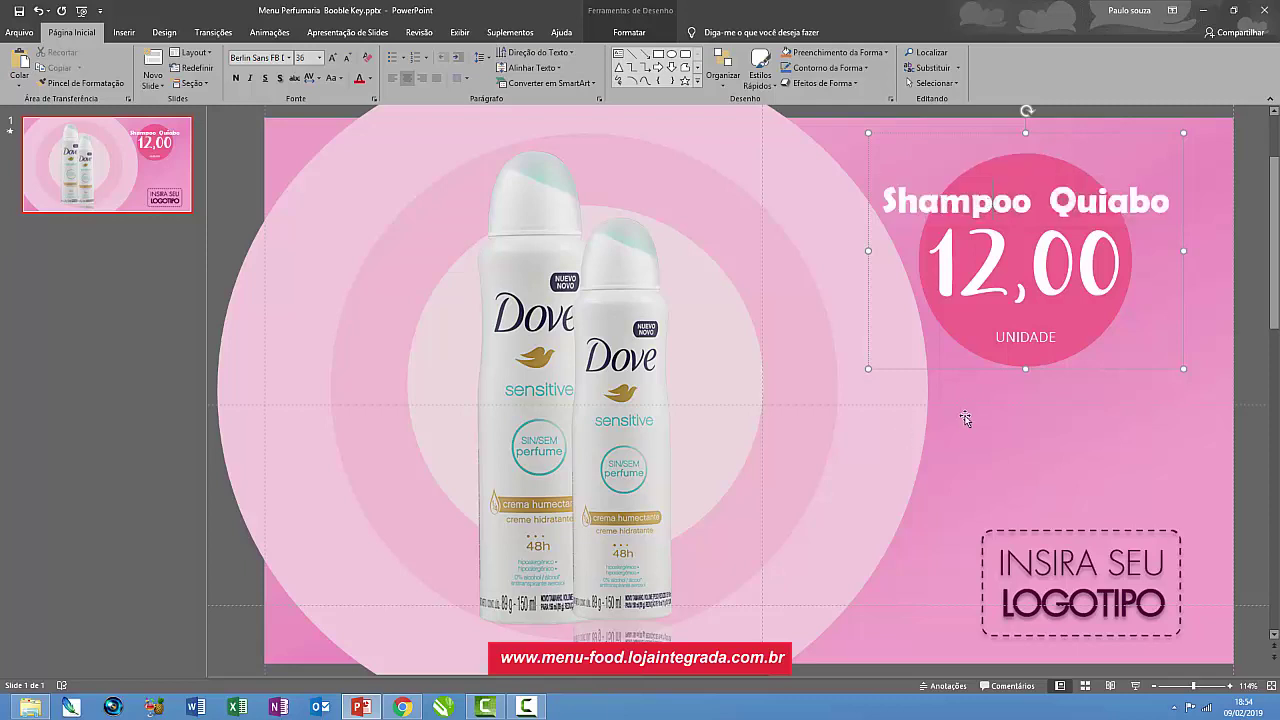
pyautogui.click(1009, 335)
pyautogui.click(628, 320)
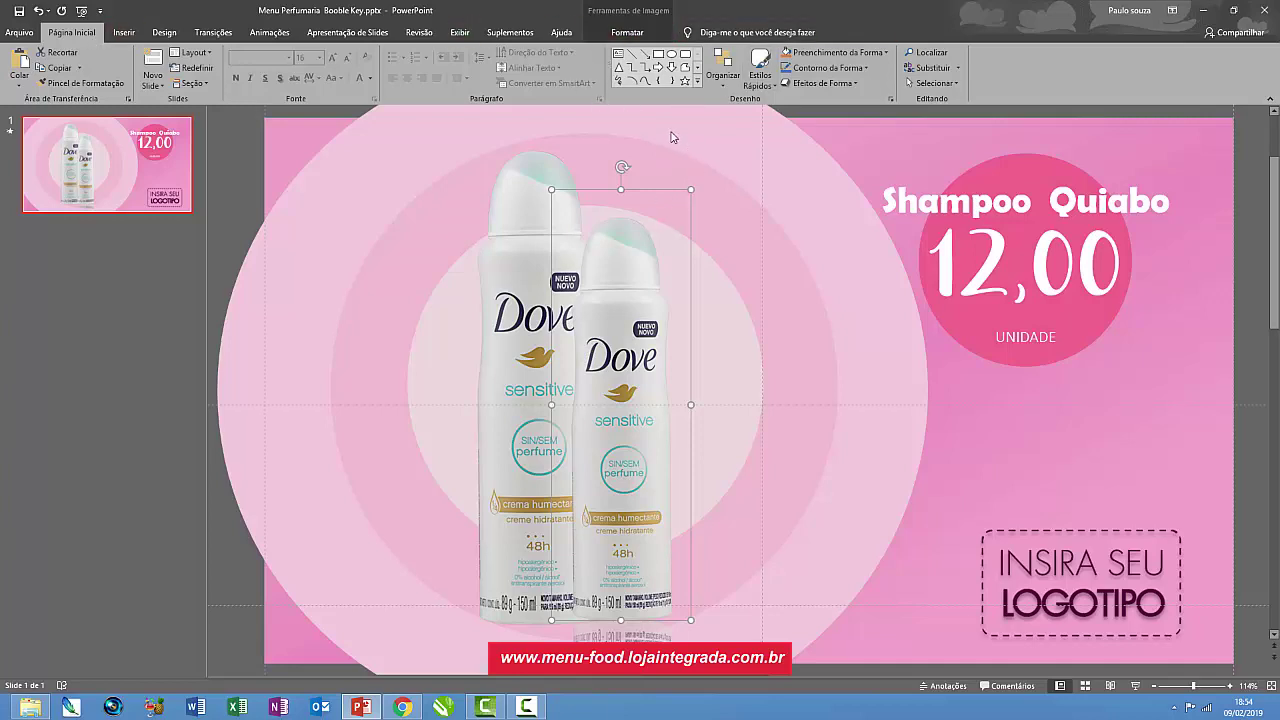
pyautogui.click(937, 84)
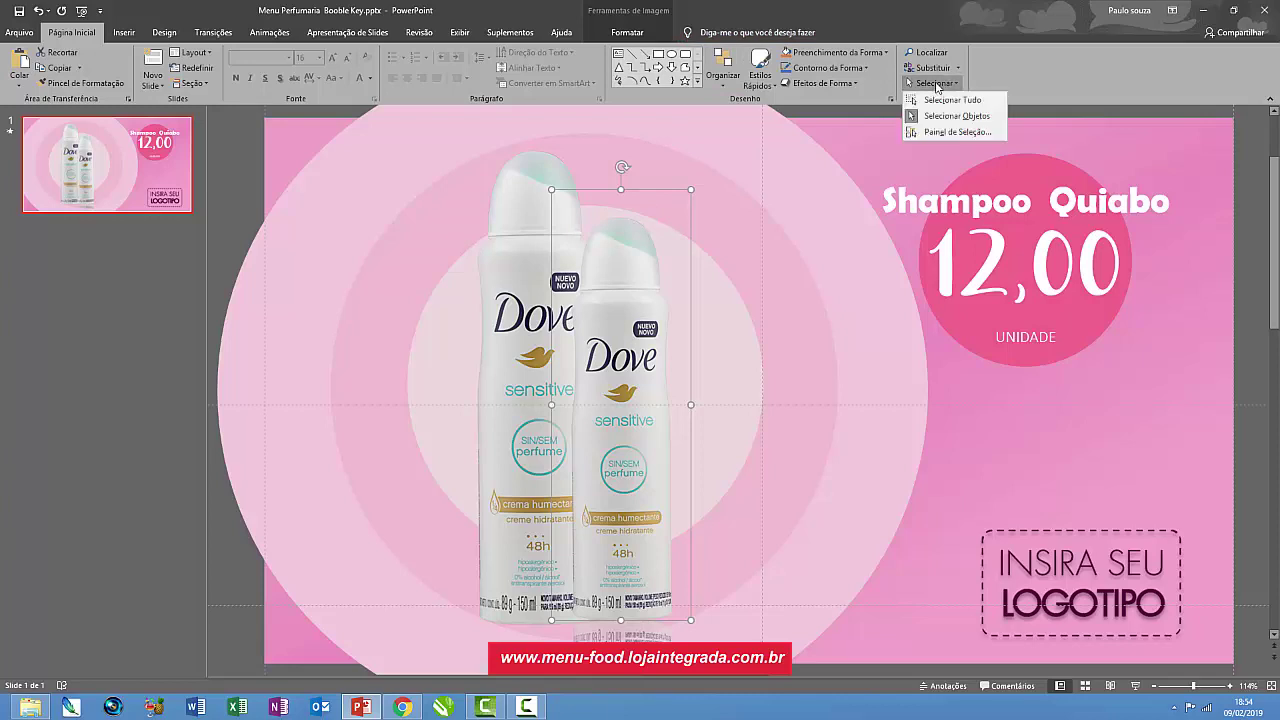
pyautogui.click(954, 138)
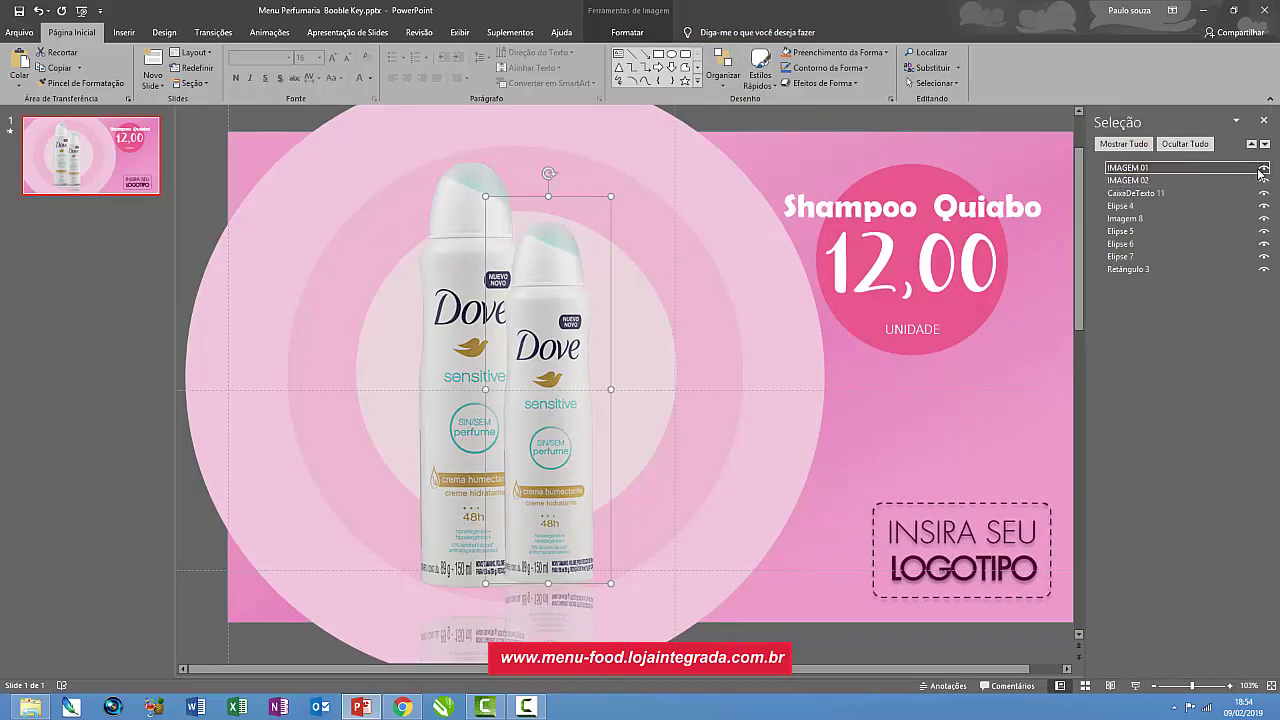
pyautogui.click(1258, 169)
pyautogui.click(1262, 171)
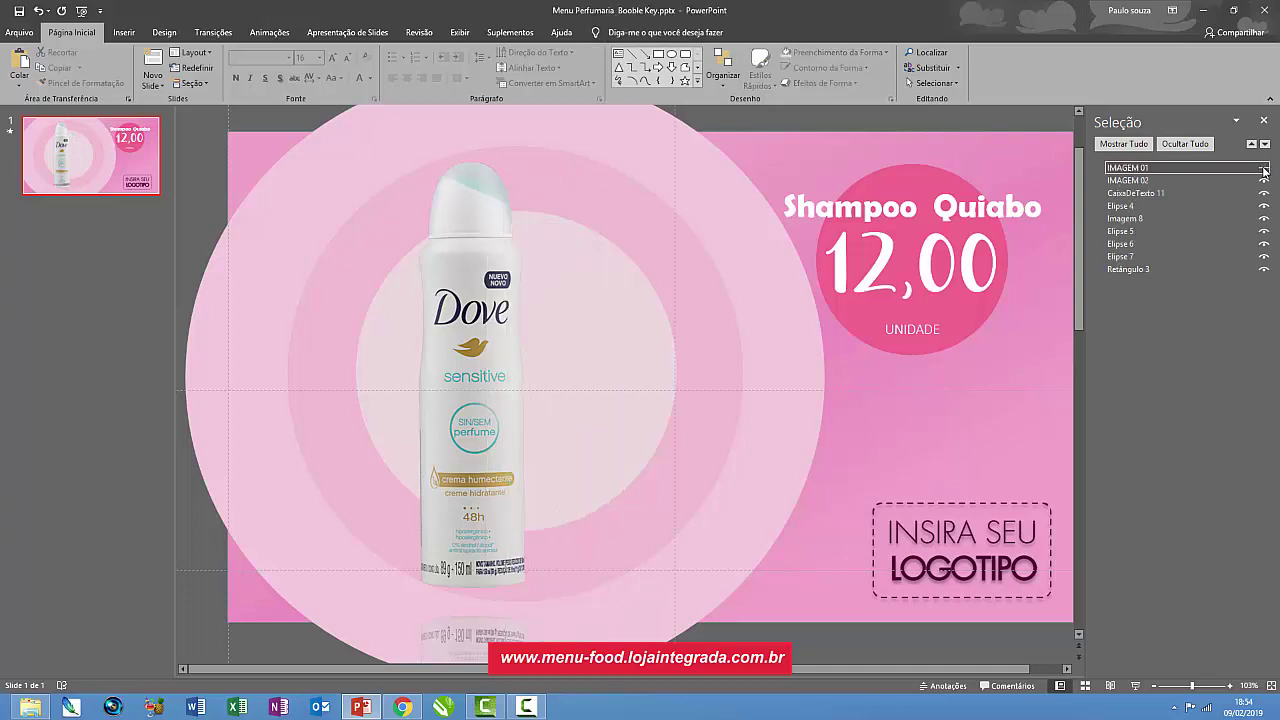
pyautogui.click(1263, 170)
pyautogui.click(1265, 184)
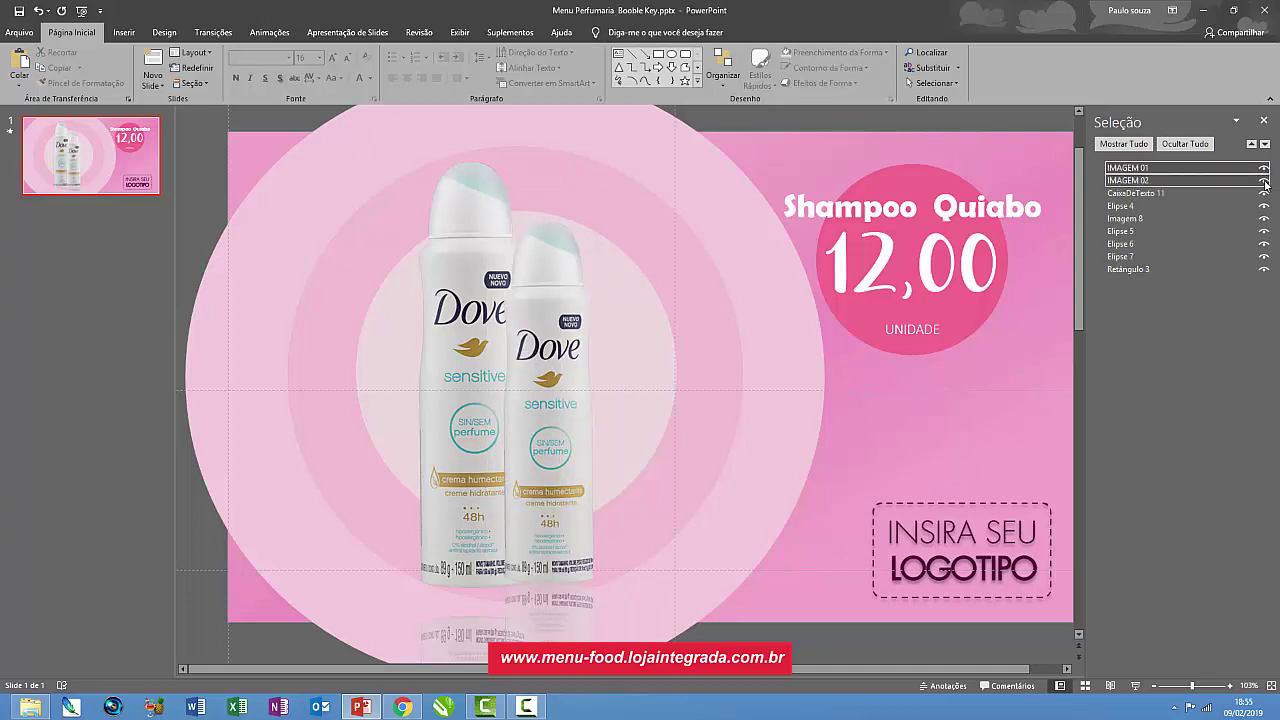
pyautogui.click(1265, 184)
pyautogui.click(1265, 182)
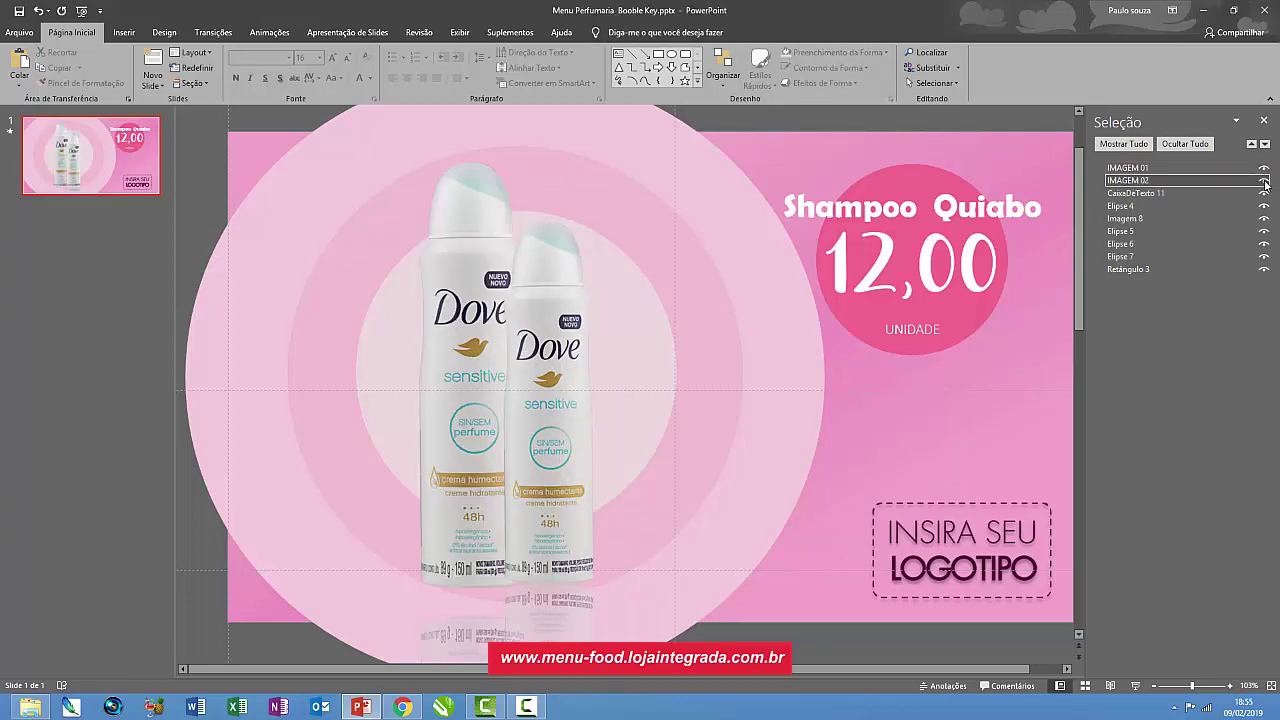
pyautogui.click(477, 328)
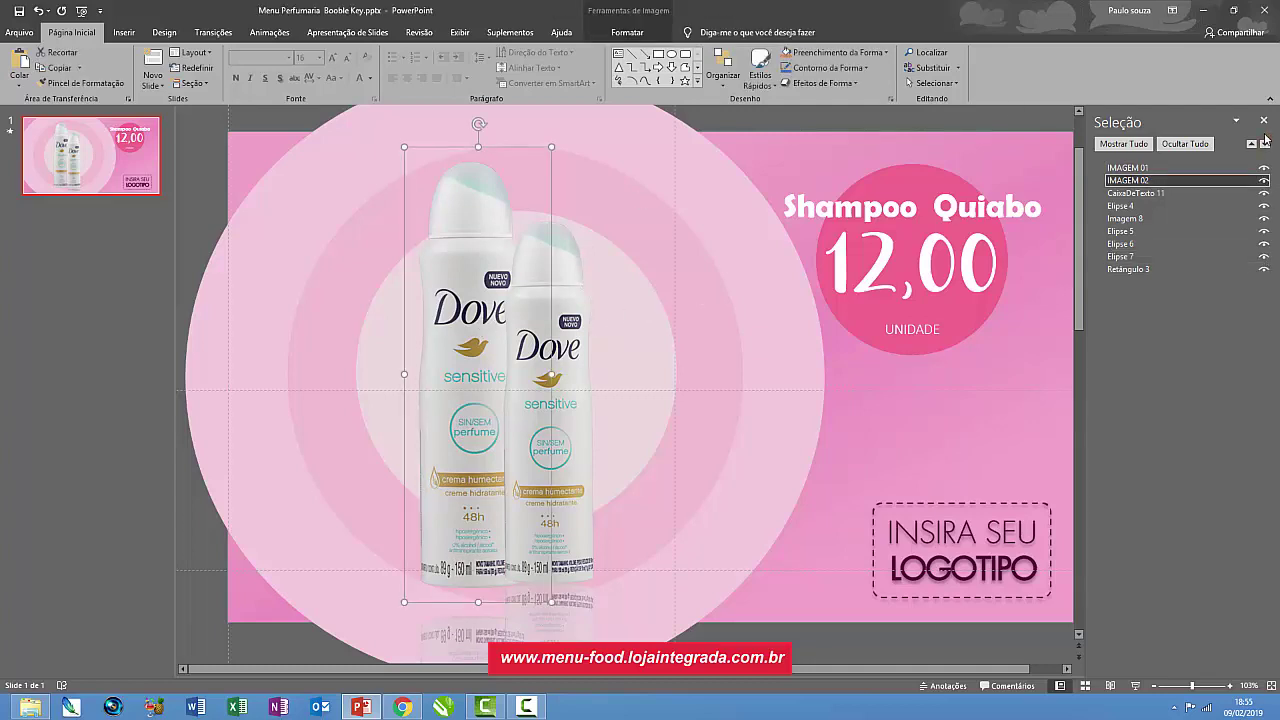
pyautogui.click(1265, 122)
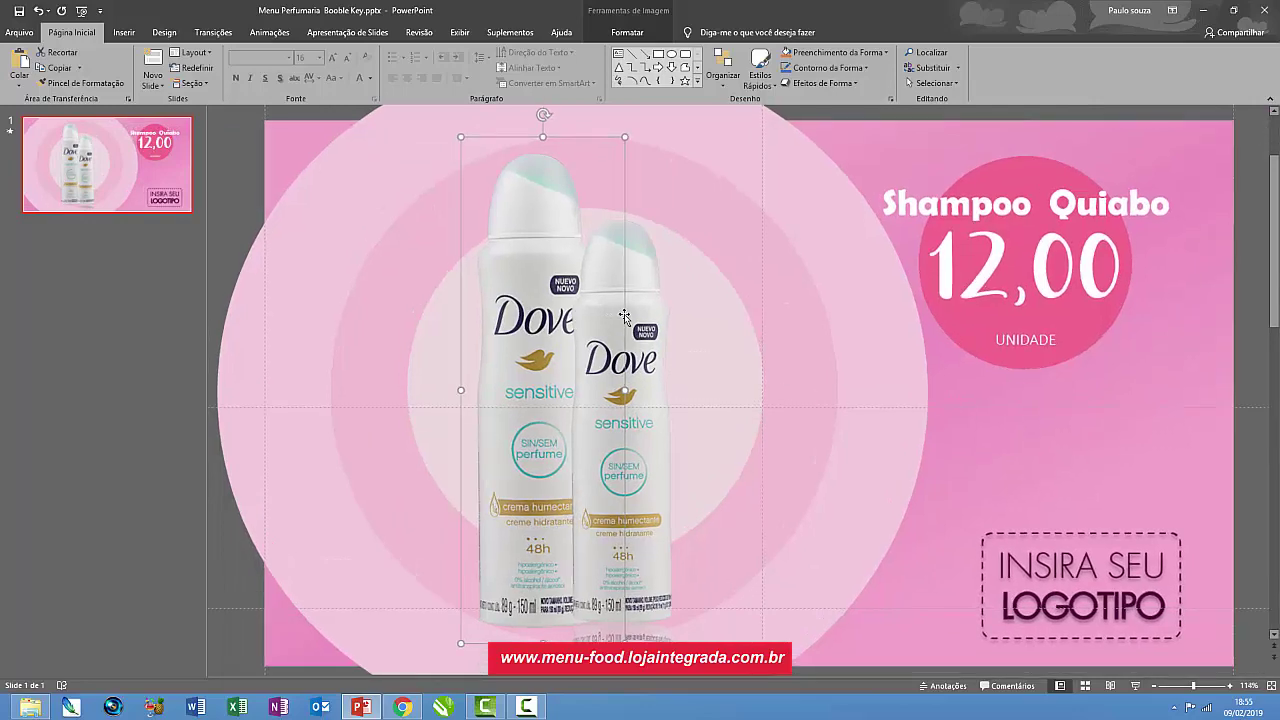
# - Preview the animations, nudge the bottle picture slightly right, and preview them again
pyautogui.click(262, 32)
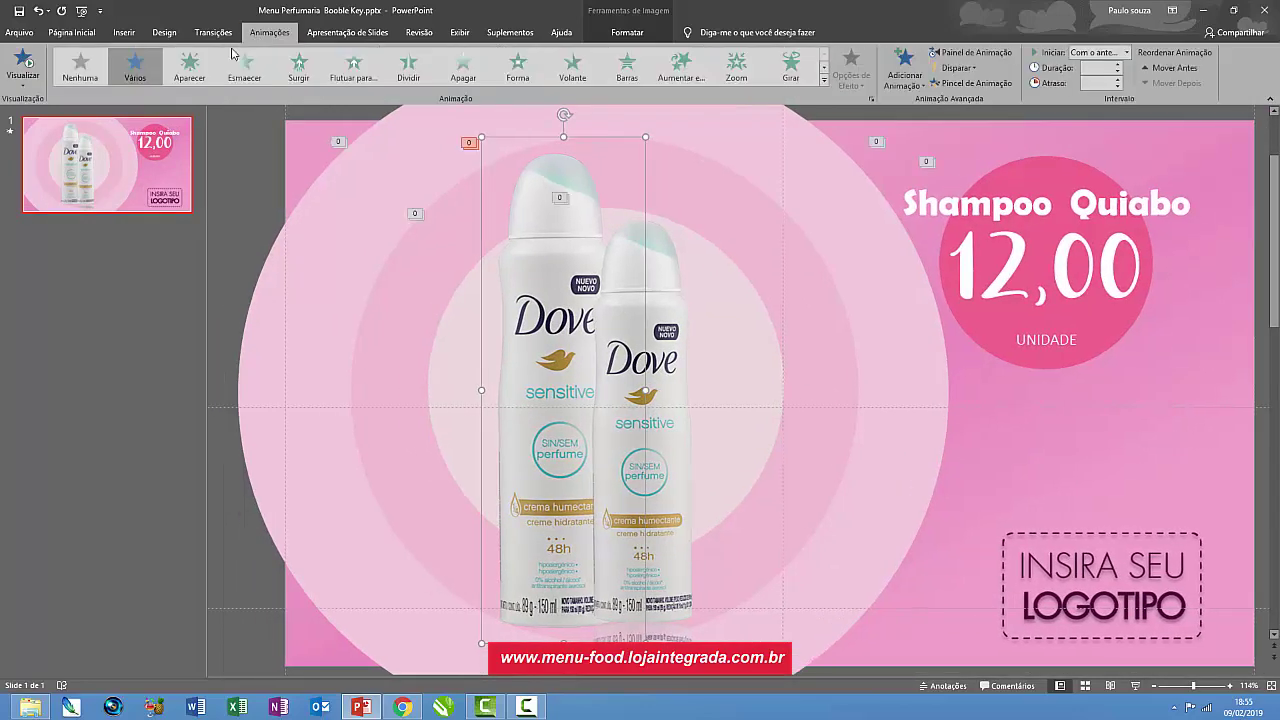
pyautogui.click(24, 60)
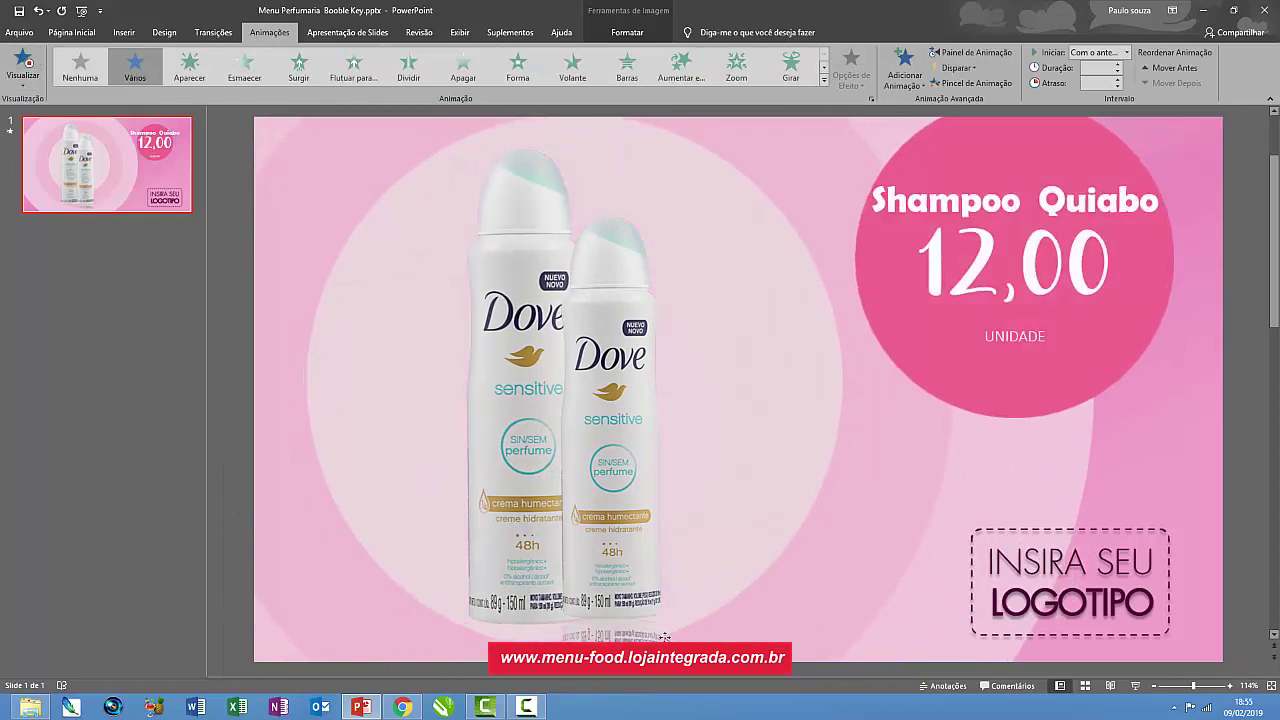
pyautogui.moveTo(515, 568); pyautogui.dragTo(573, 544)
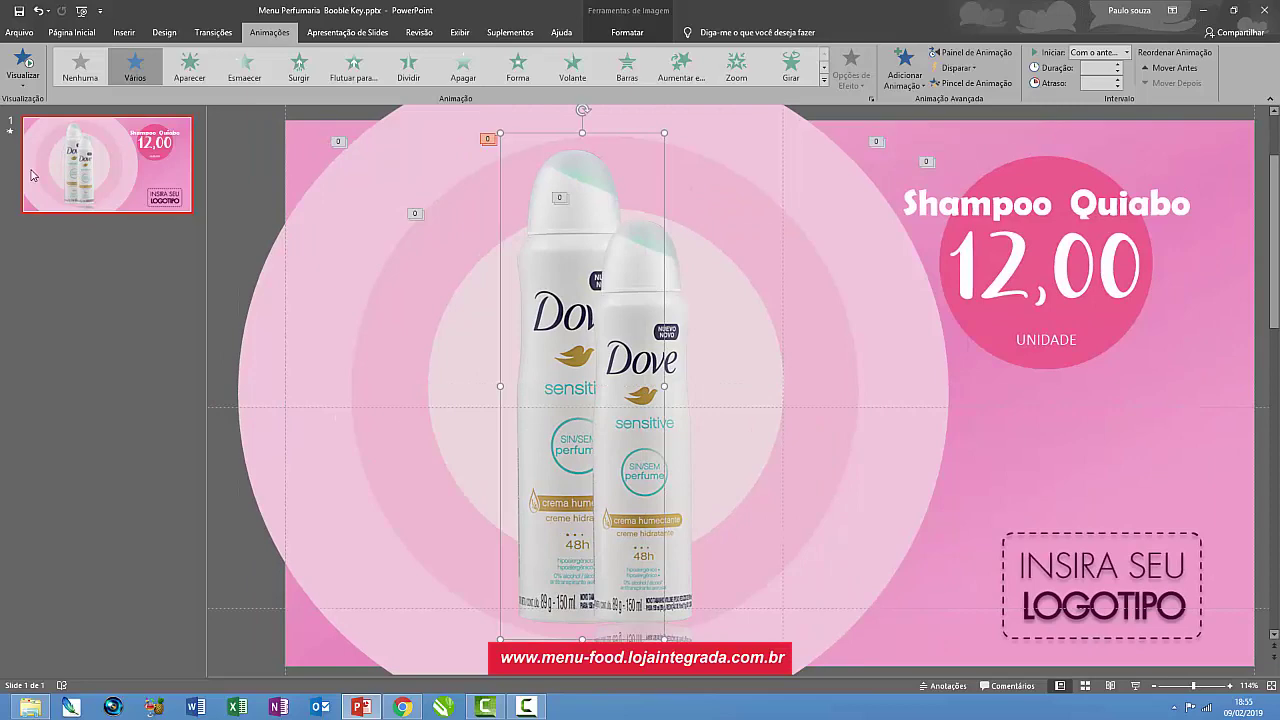
pyautogui.click(24, 62)
pyautogui.rightClick(566, 449)
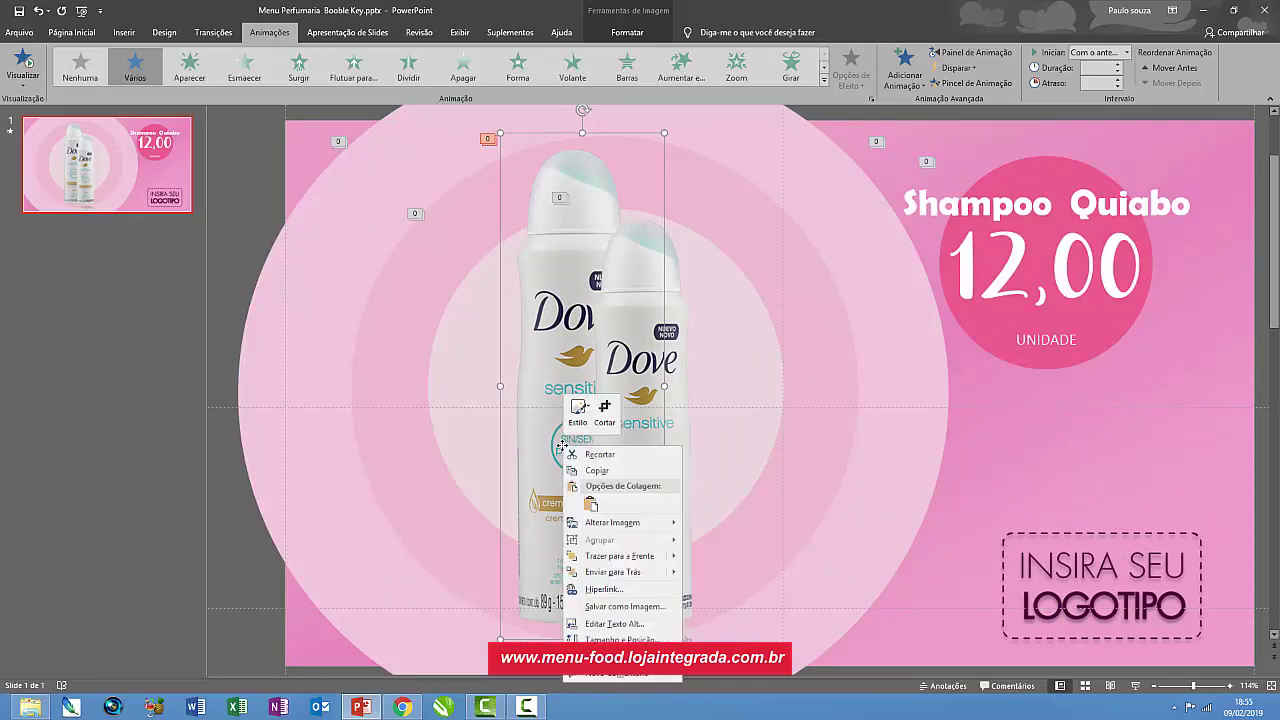
pyautogui.click(604, 410)
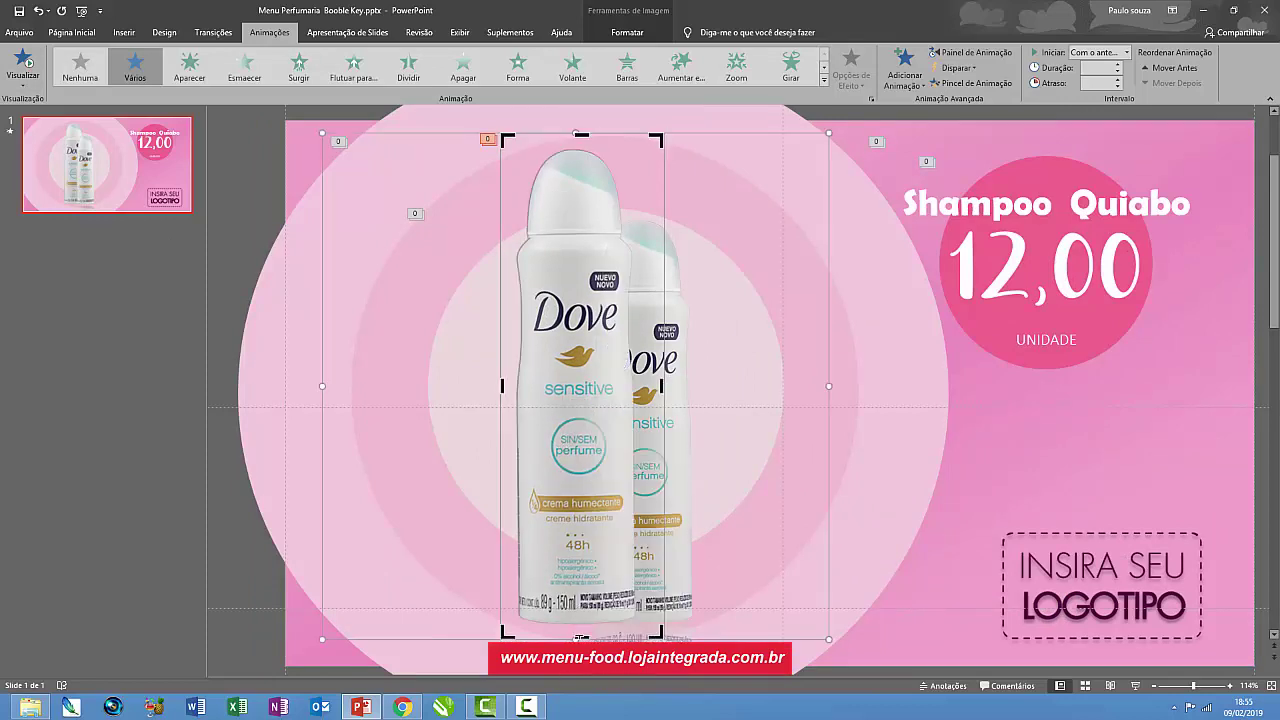
pyautogui.click(578, 638)
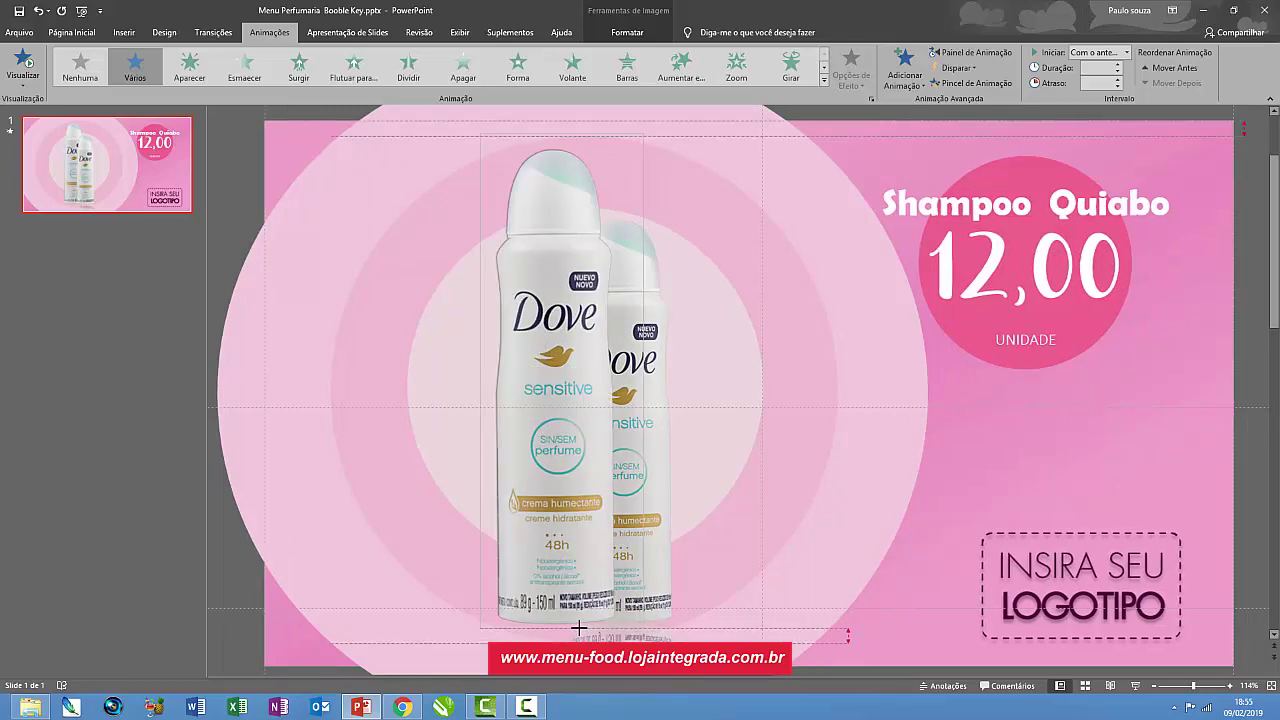
pyautogui.click(569, 481)
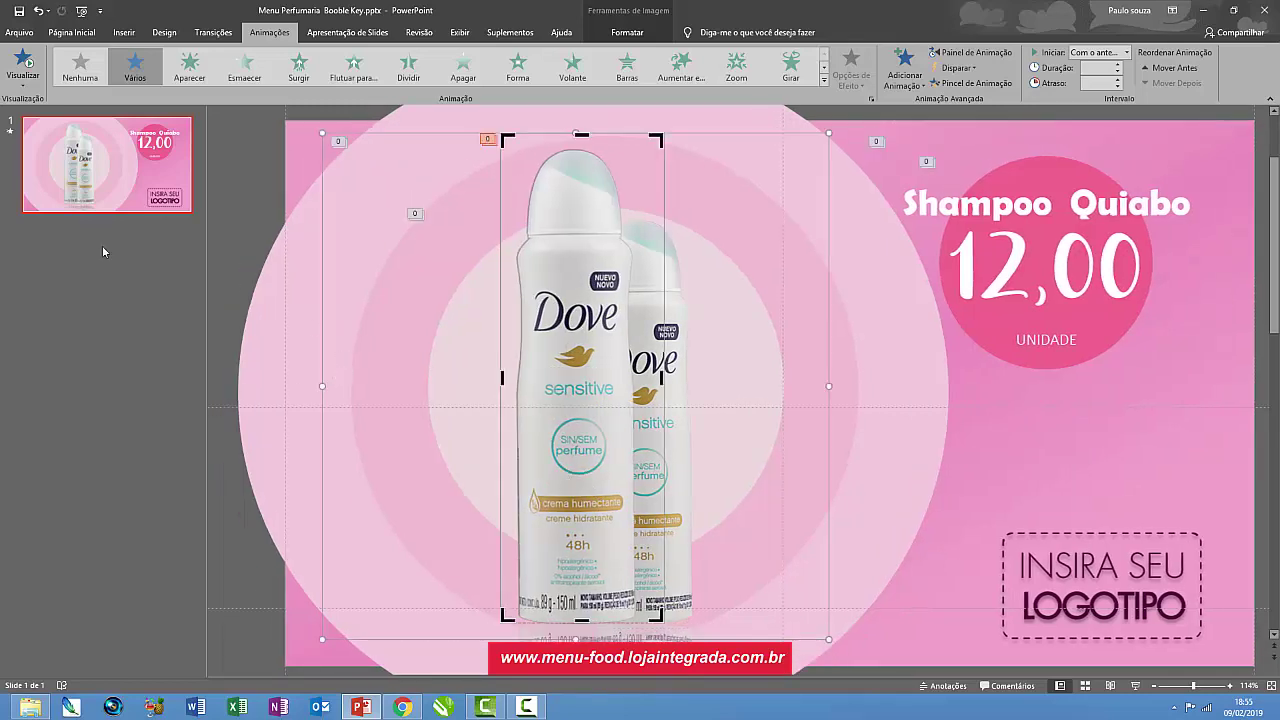
pyautogui.click(22, 62)
pyautogui.click(251, 167)
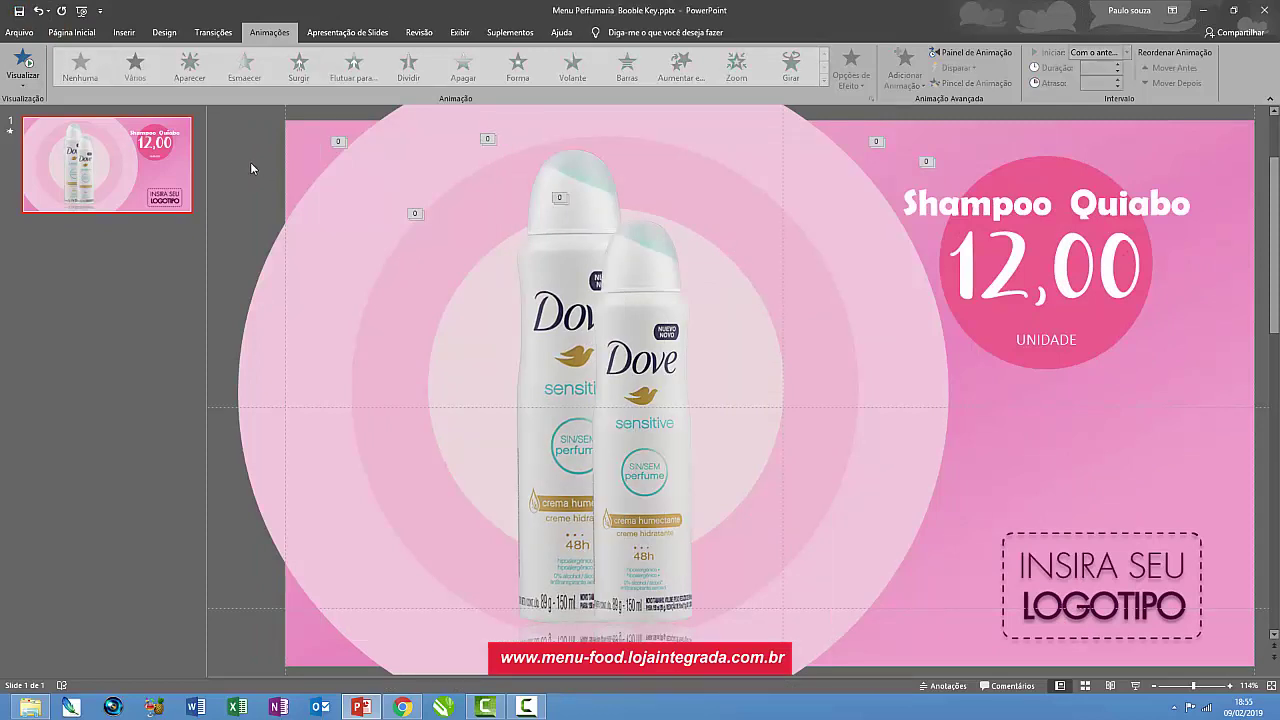
pyautogui.click(641, 321)
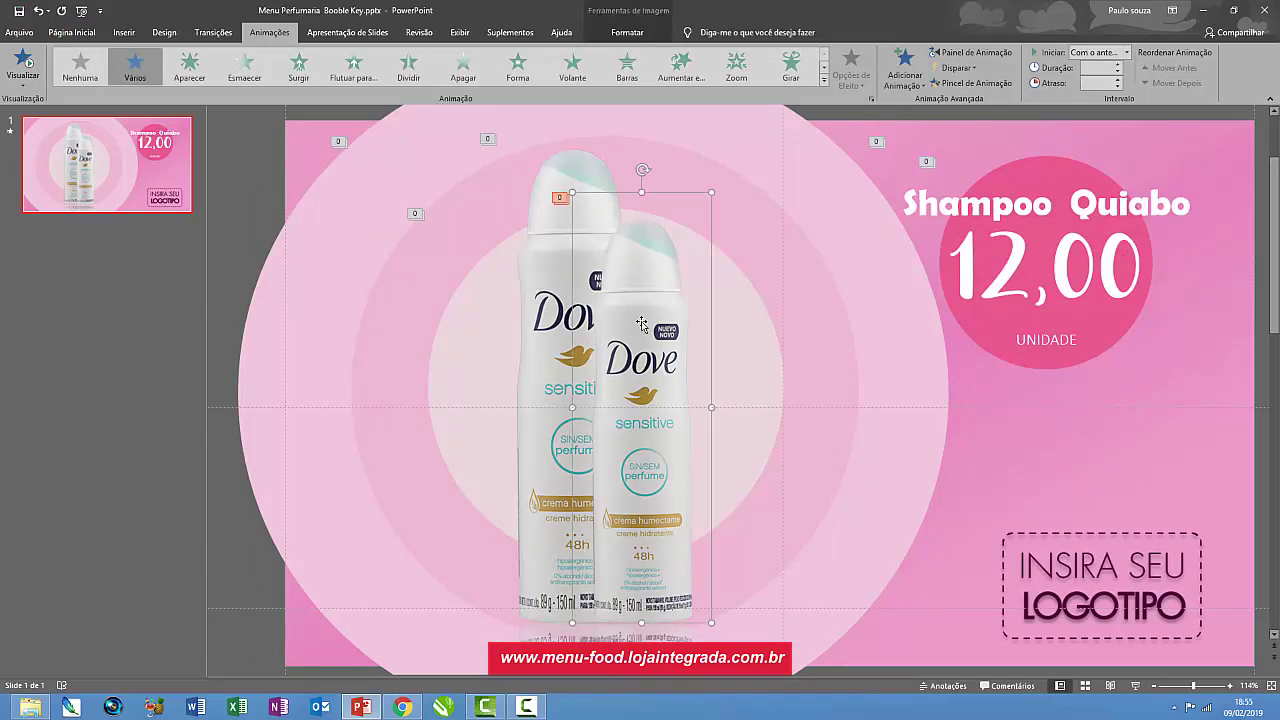
pyautogui.click(546, 308)
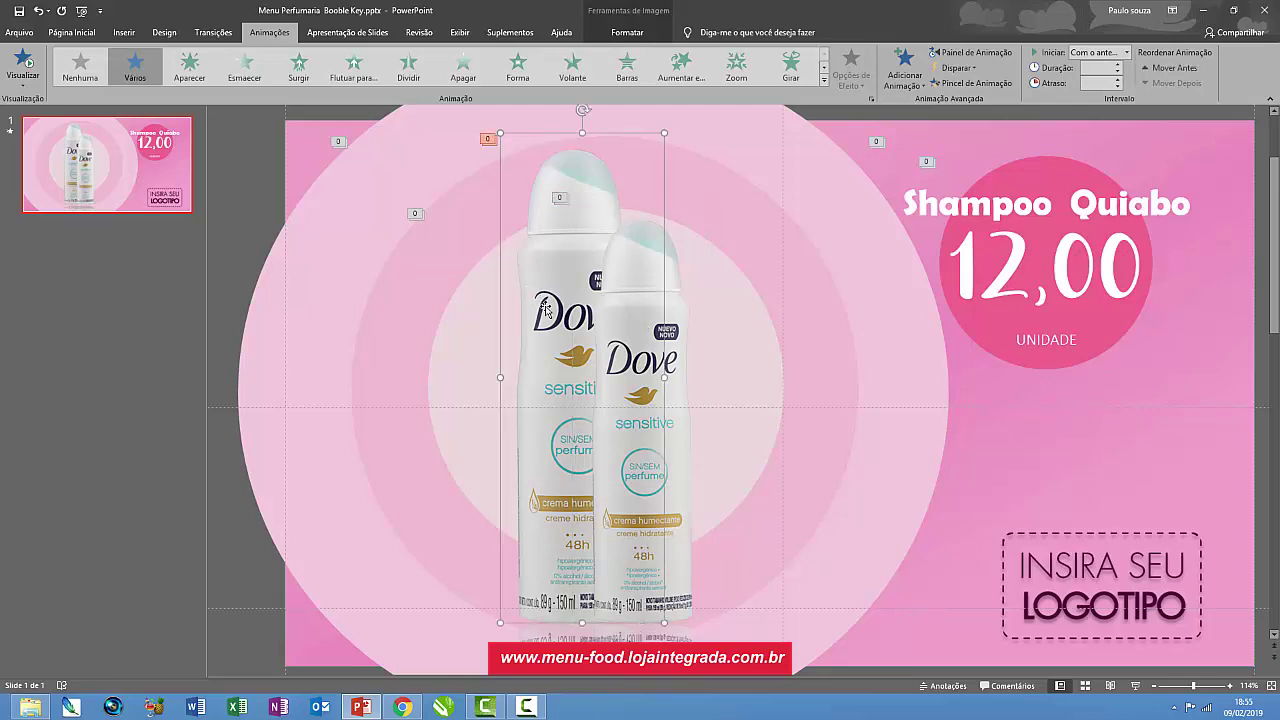
pyautogui.click(648, 330)
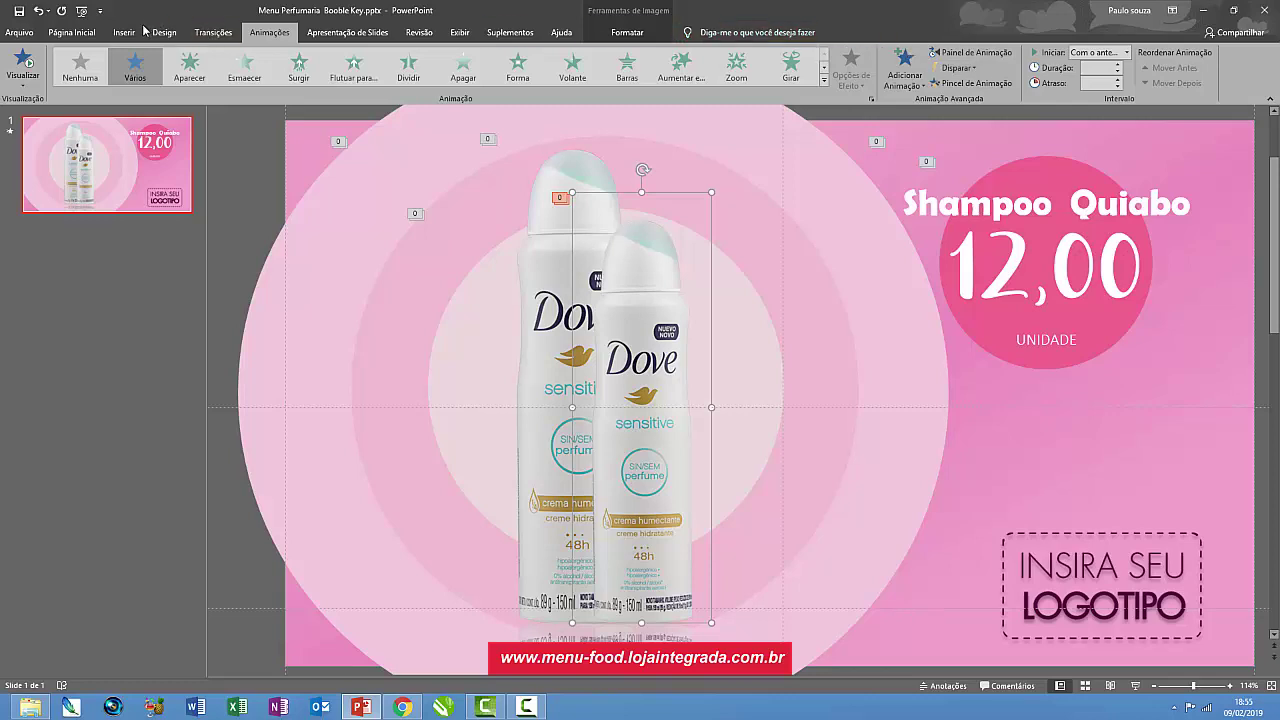
# - Hide IMAGEM 01 in the Painel de Seleção and move the taller bottle toward the circles' centre
pyautogui.click(86, 34)
pyautogui.click(932, 83)
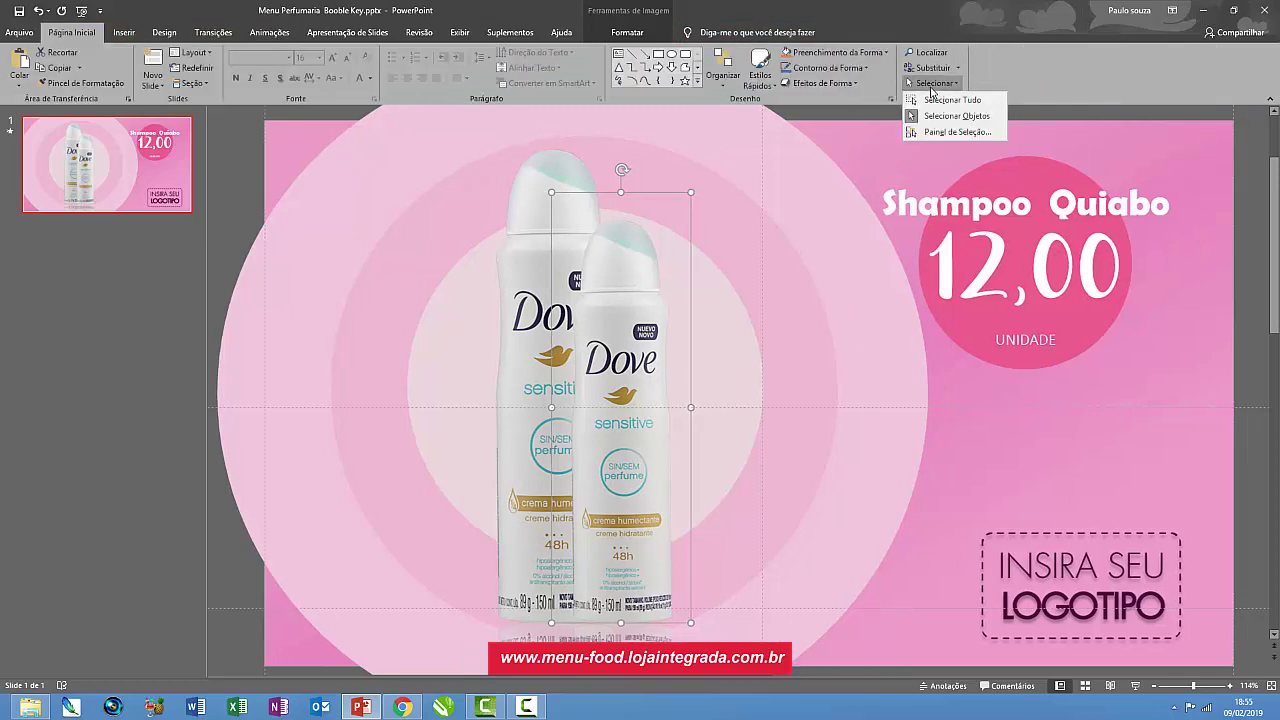
pyautogui.click(955, 132)
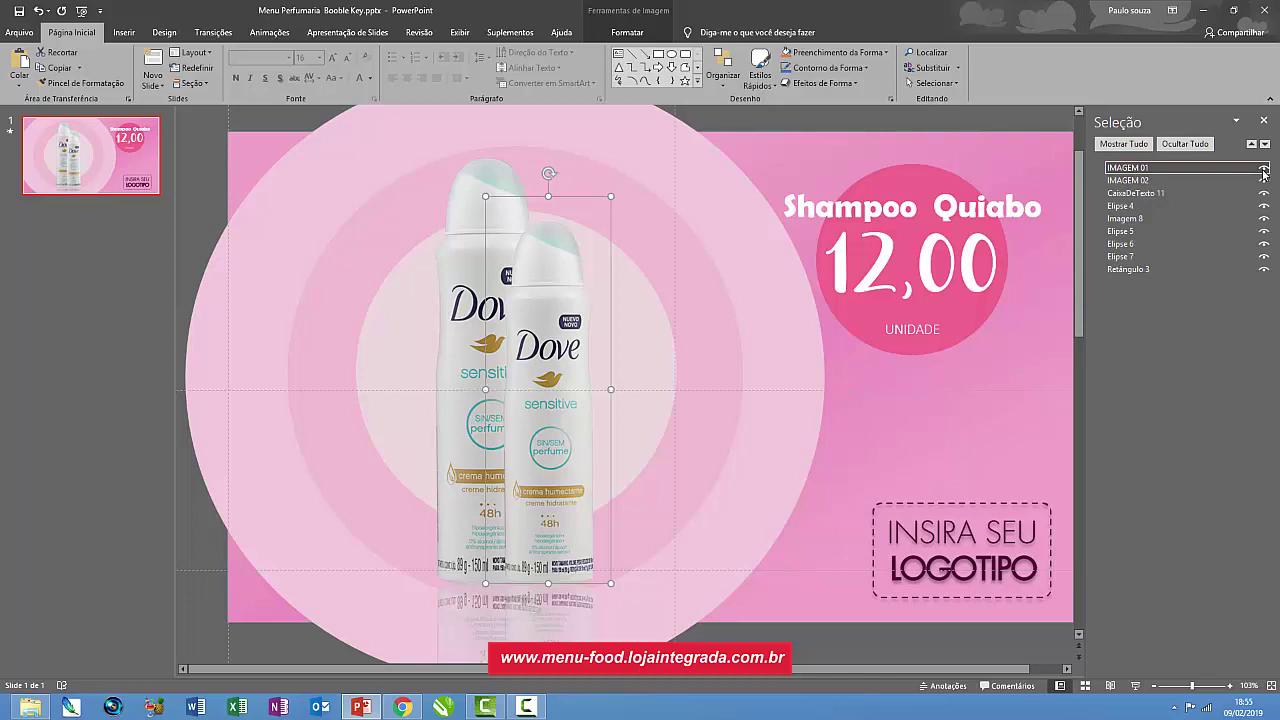
pyautogui.click(1263, 168)
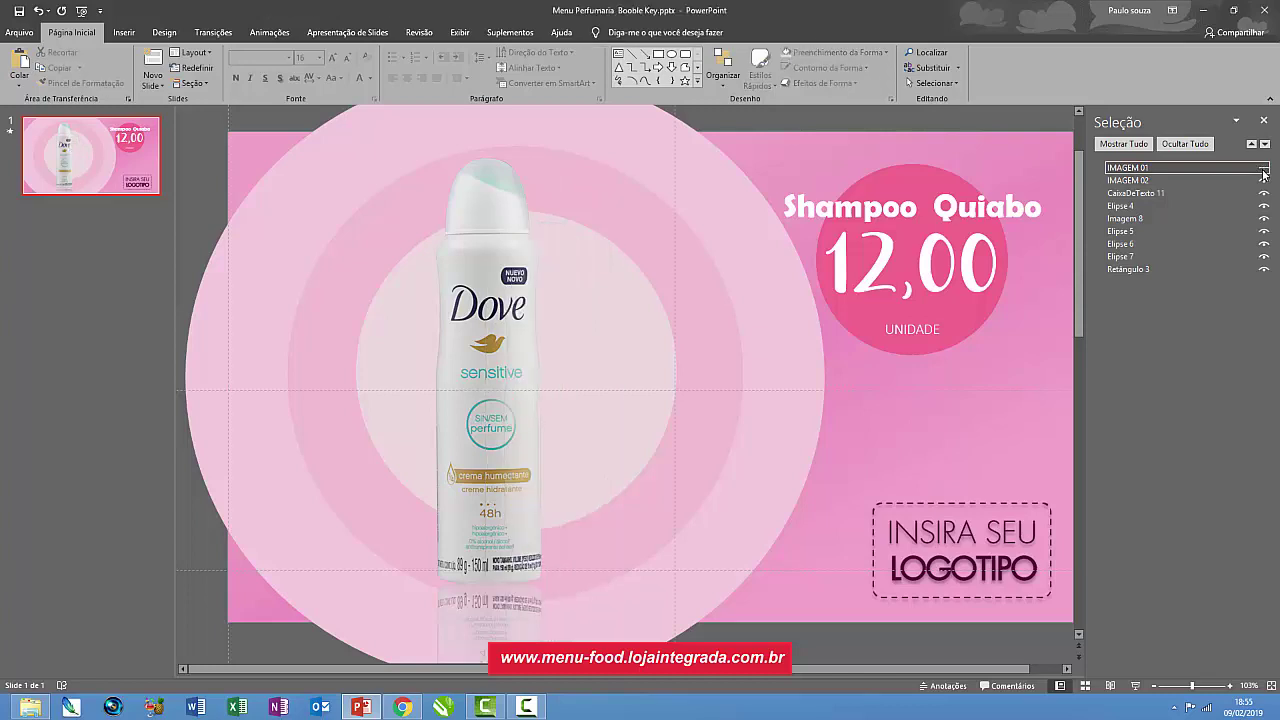
pyautogui.click(1263, 170)
pyautogui.click(1263, 168)
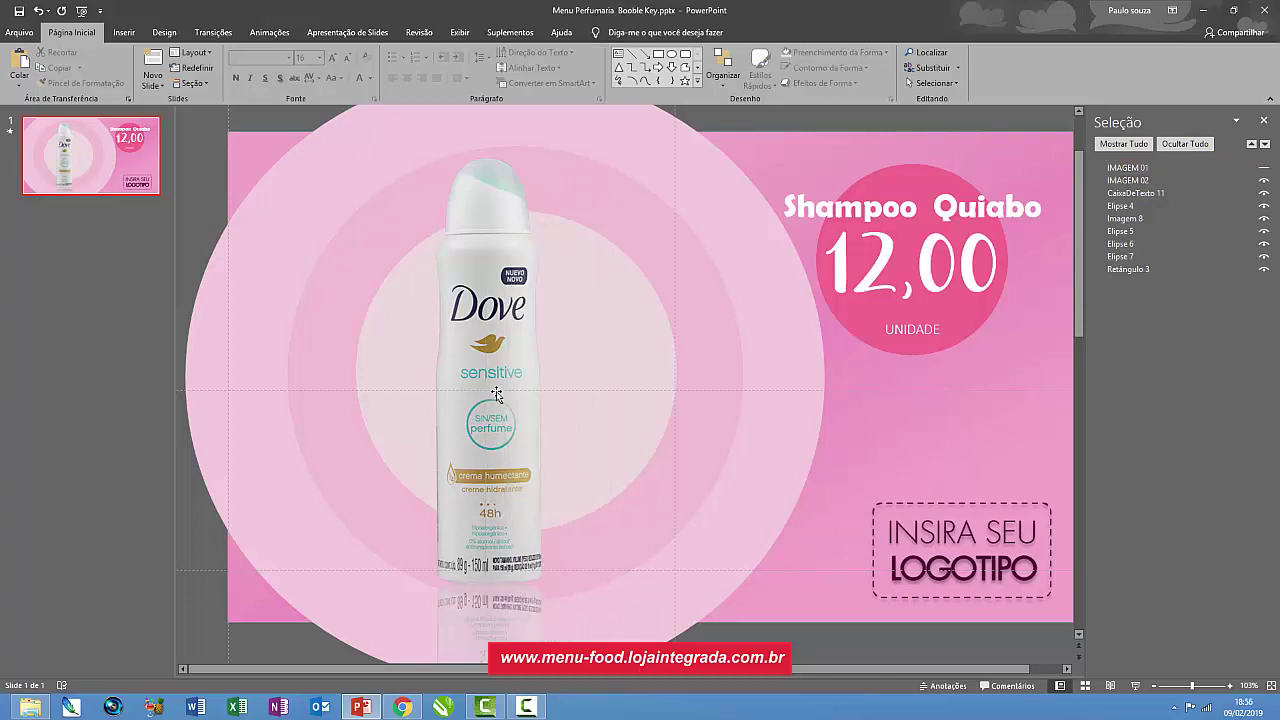
pyautogui.moveTo(494, 392); pyautogui.dragTo(527, 390)
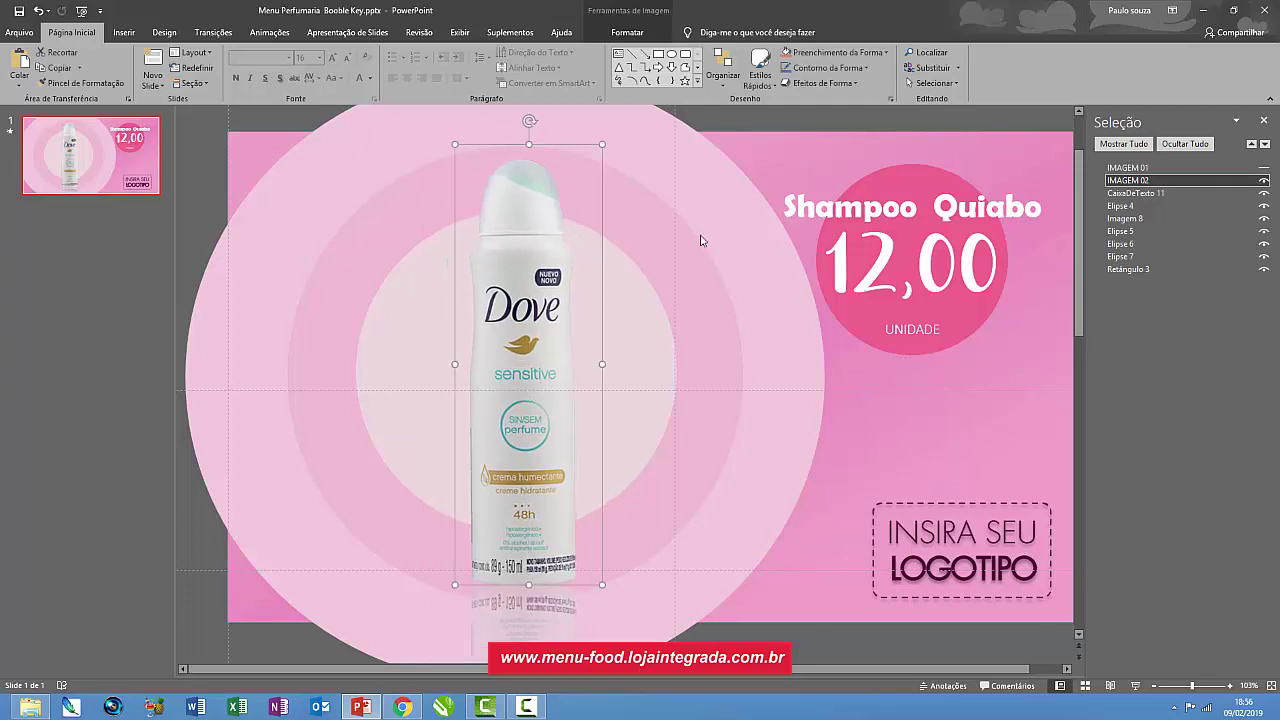
# - Swap the Dove bottle picture for 112canforapng1.png from Menu Digital Booble rosa > Imagens
pyautogui.rightClick(516, 320)
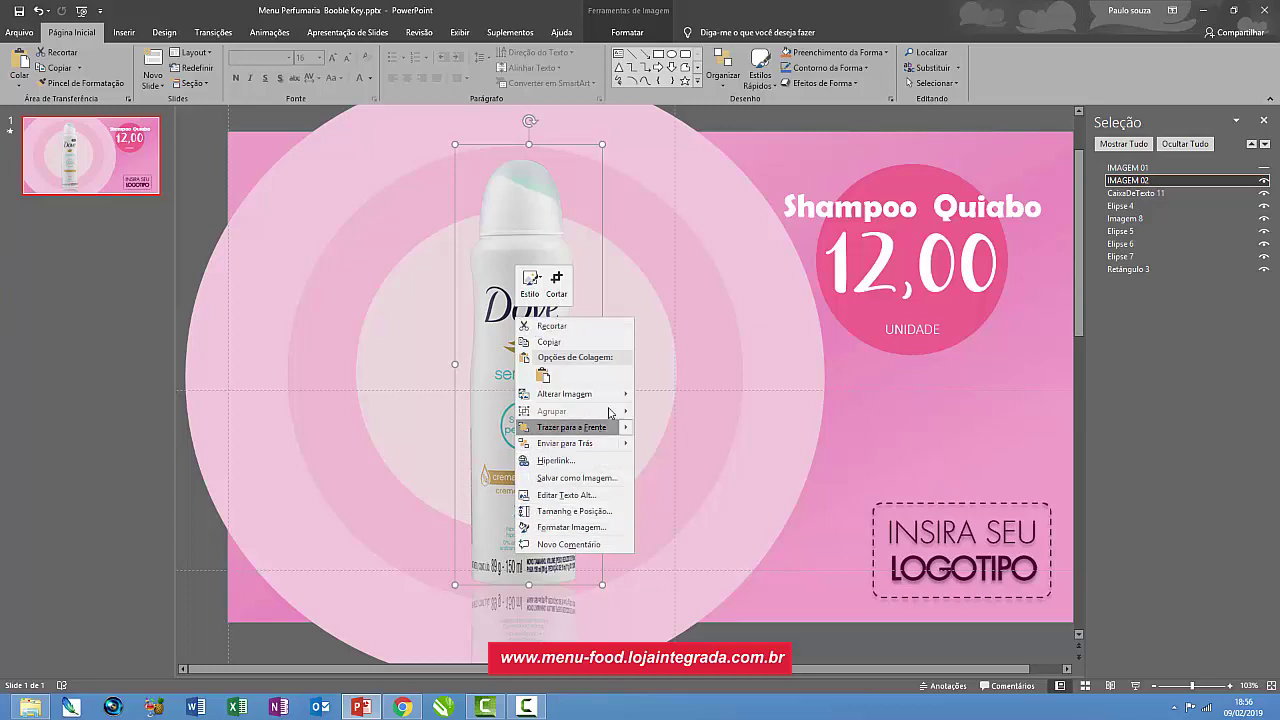
pyautogui.moveTo(618, 399)
pyautogui.click(684, 395)
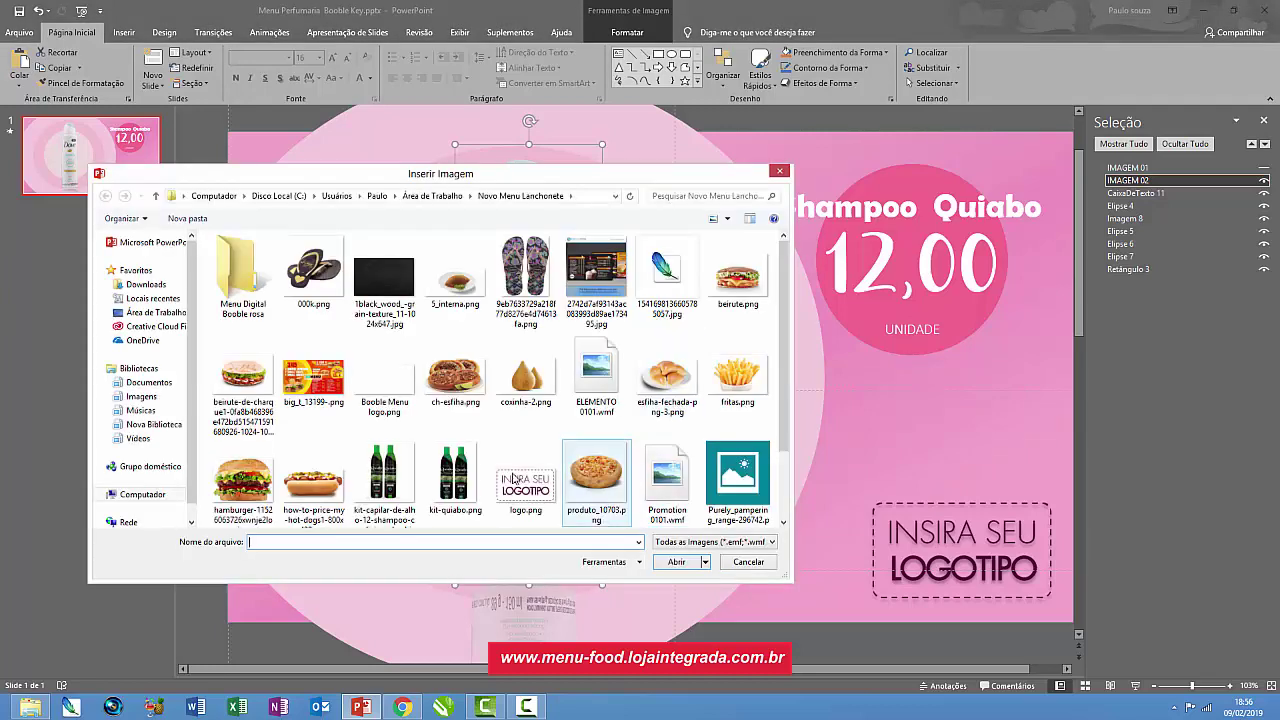
pyautogui.doubleClick(226, 282)
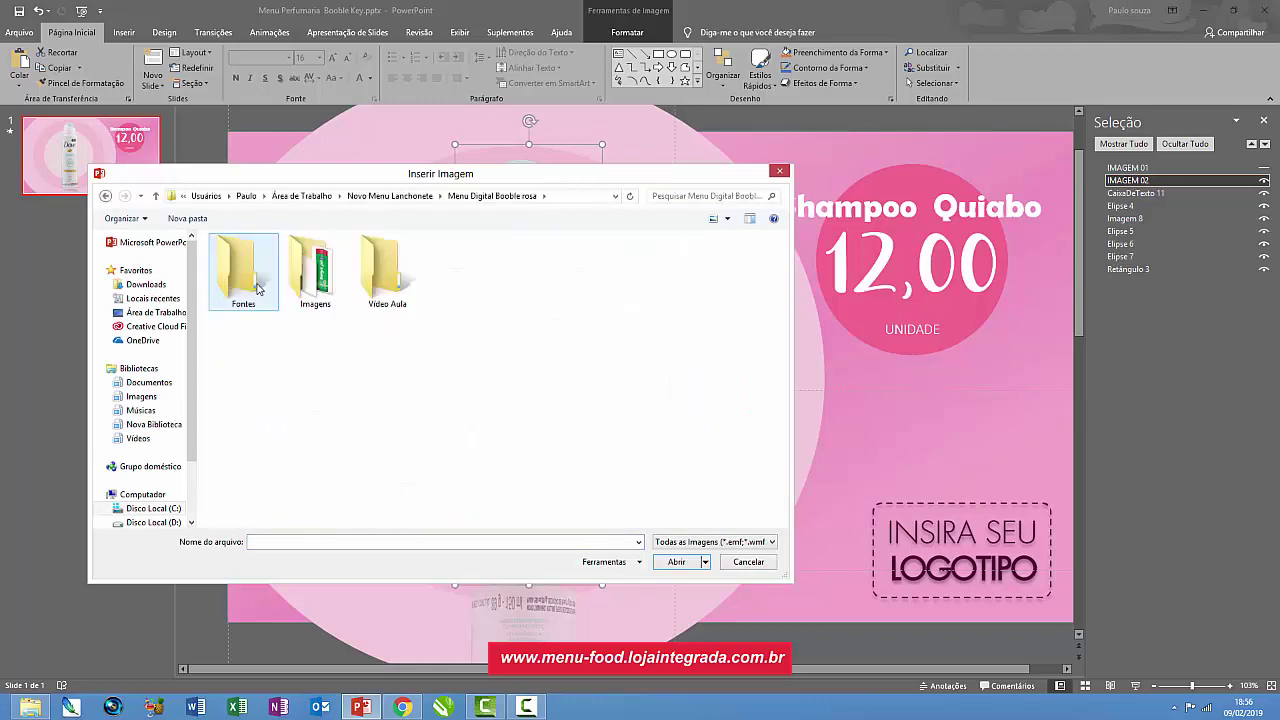
pyautogui.doubleClick(318, 278)
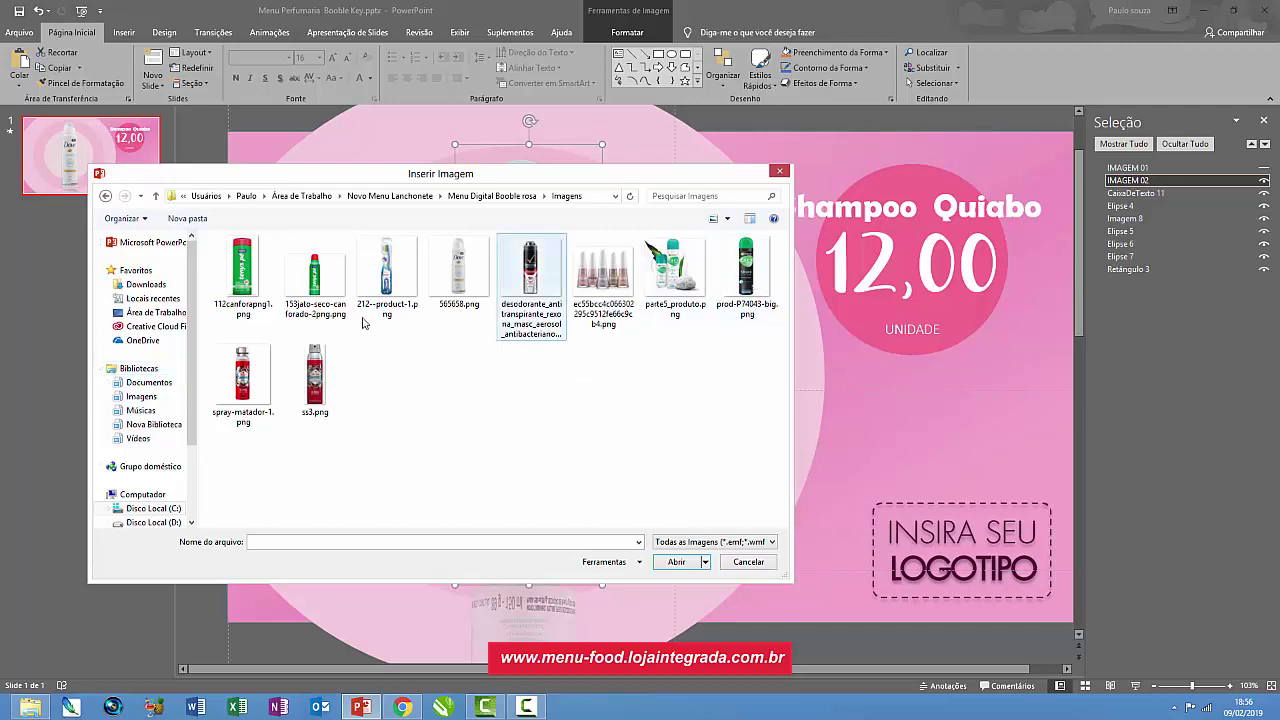
pyautogui.click(242, 272)
pyautogui.click(682, 563)
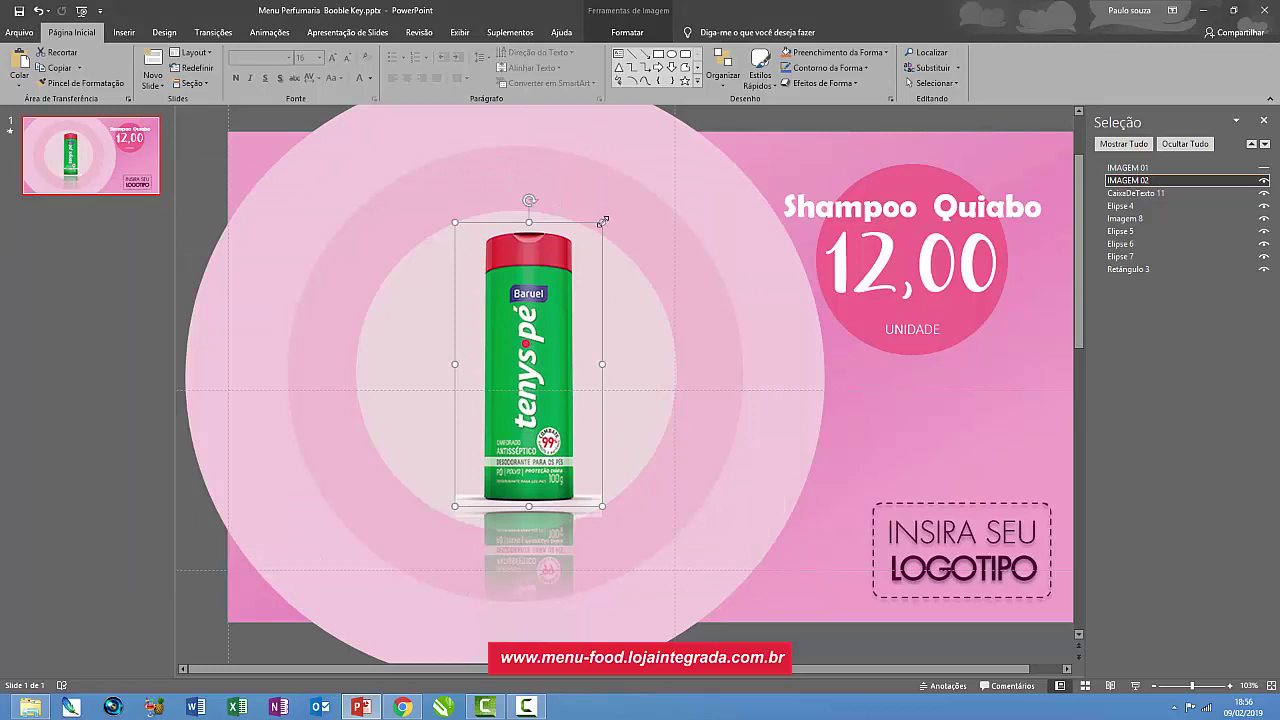
# - Resize the Tenys Pé bottle to fit inside the pink circles, previewing its entrance animation twice
pyautogui.moveTo(603, 220); pyautogui.dragTo(663, 163)
pyautogui.moveTo(603, 201); pyautogui.dragTo(539, 261)
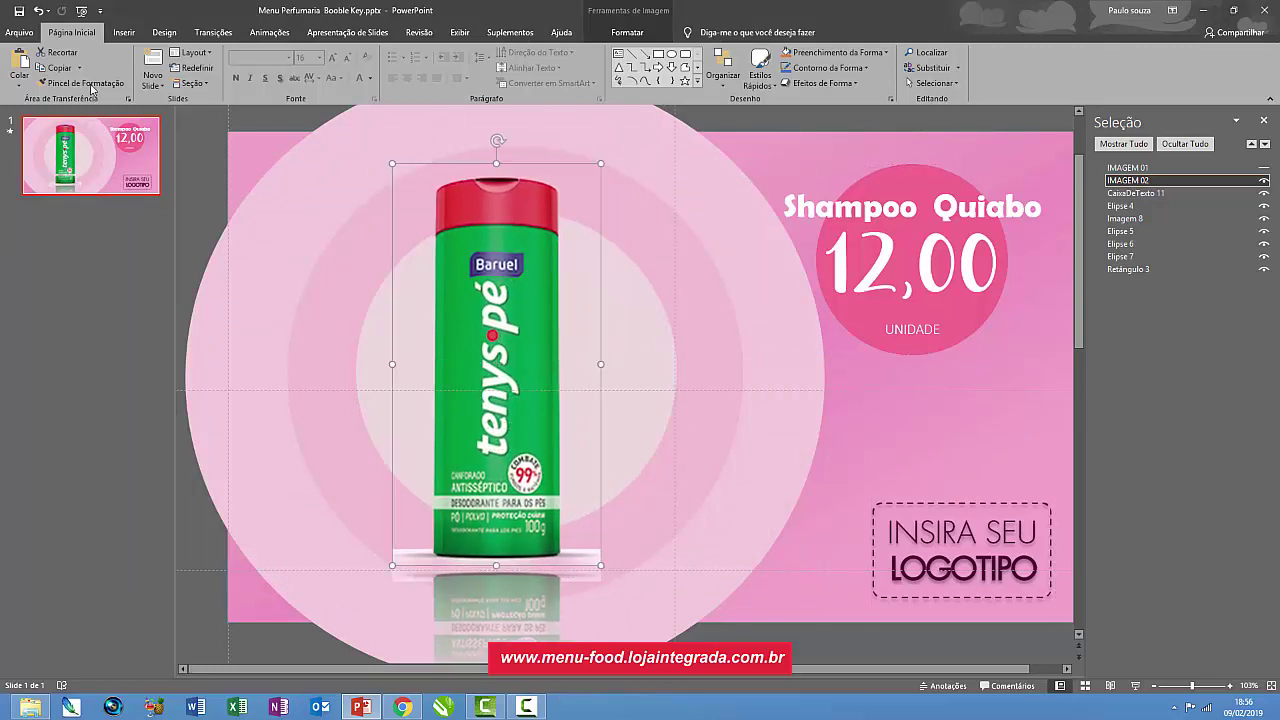
pyautogui.click(269, 32)
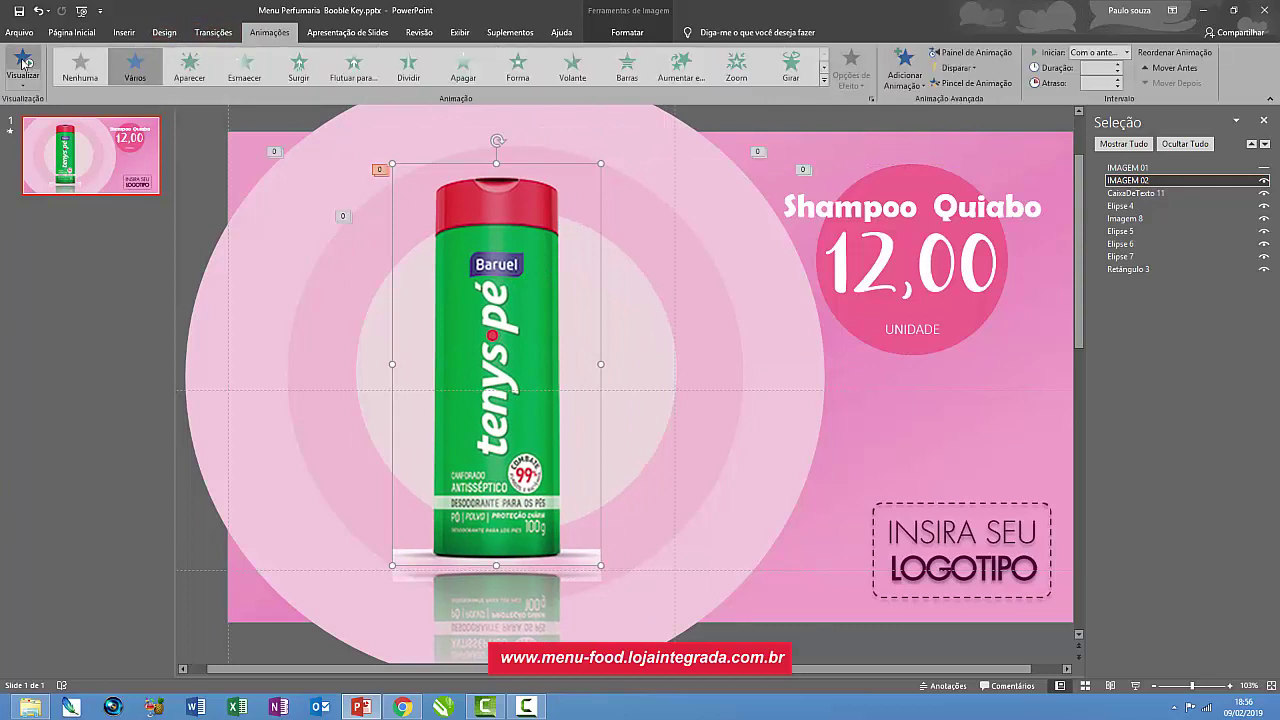
pyautogui.click(23, 63)
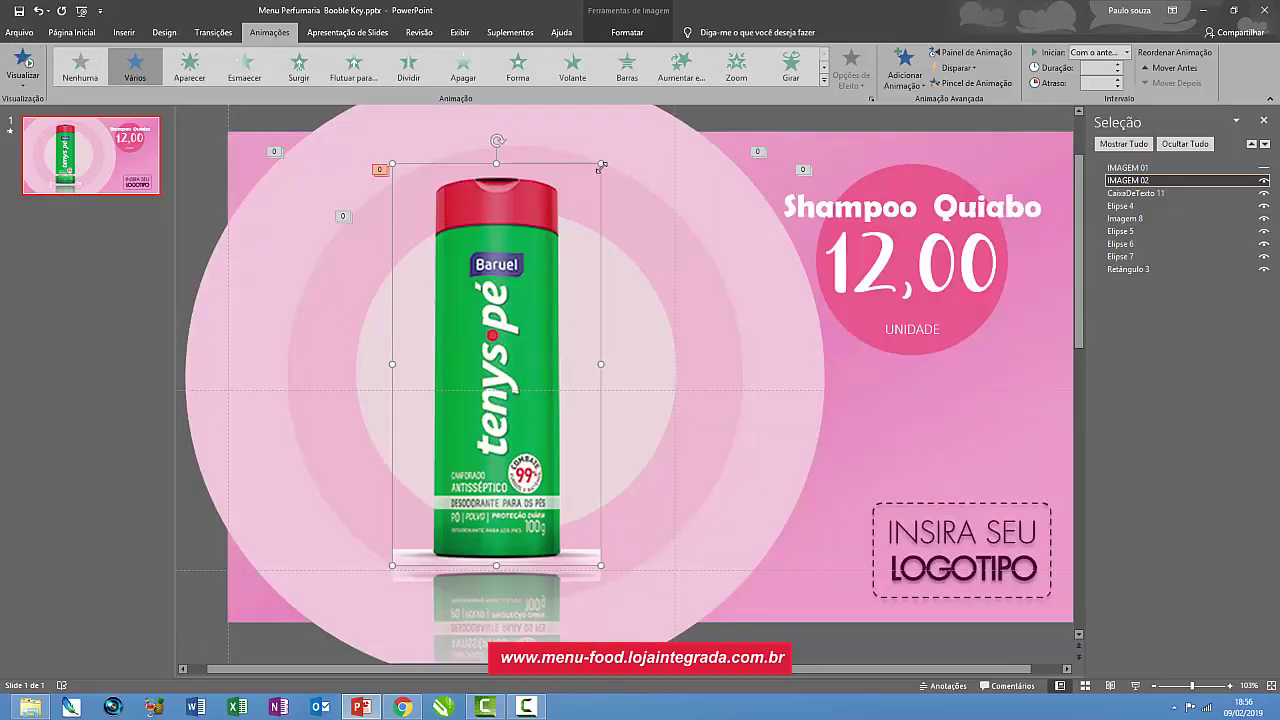
pyautogui.moveTo(601, 165); pyautogui.dragTo(548, 266)
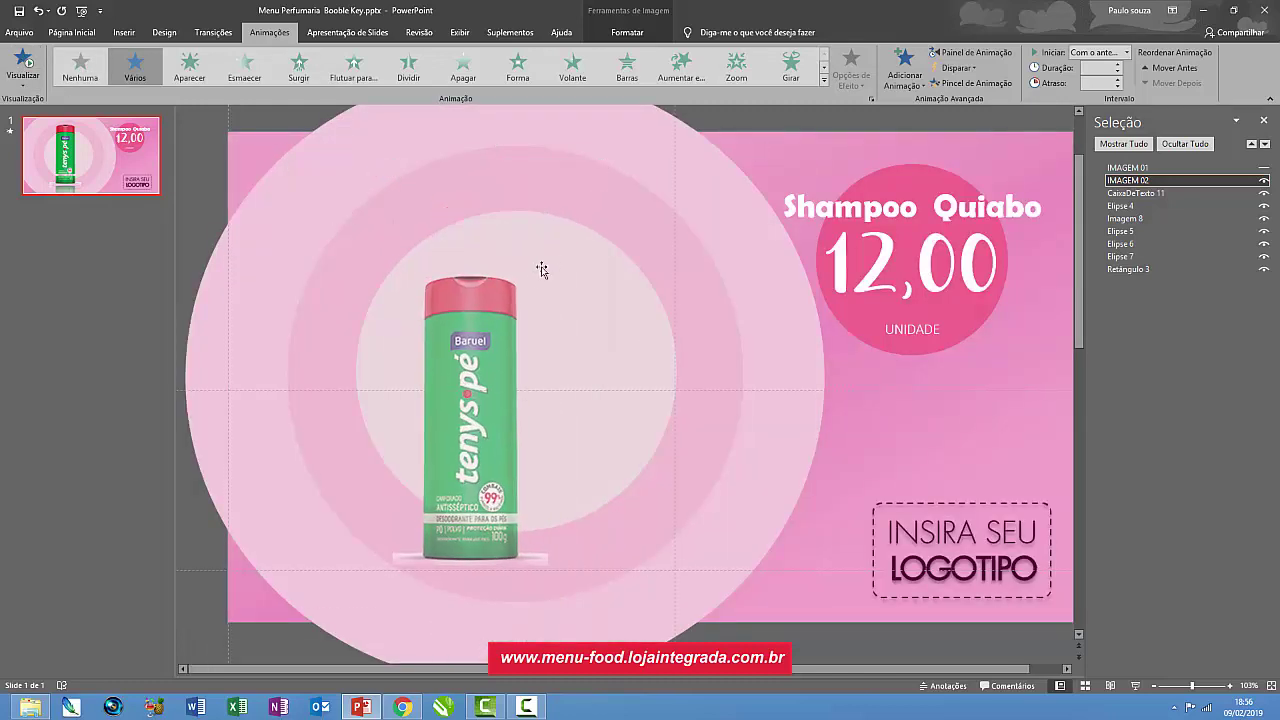
pyautogui.click(24, 62)
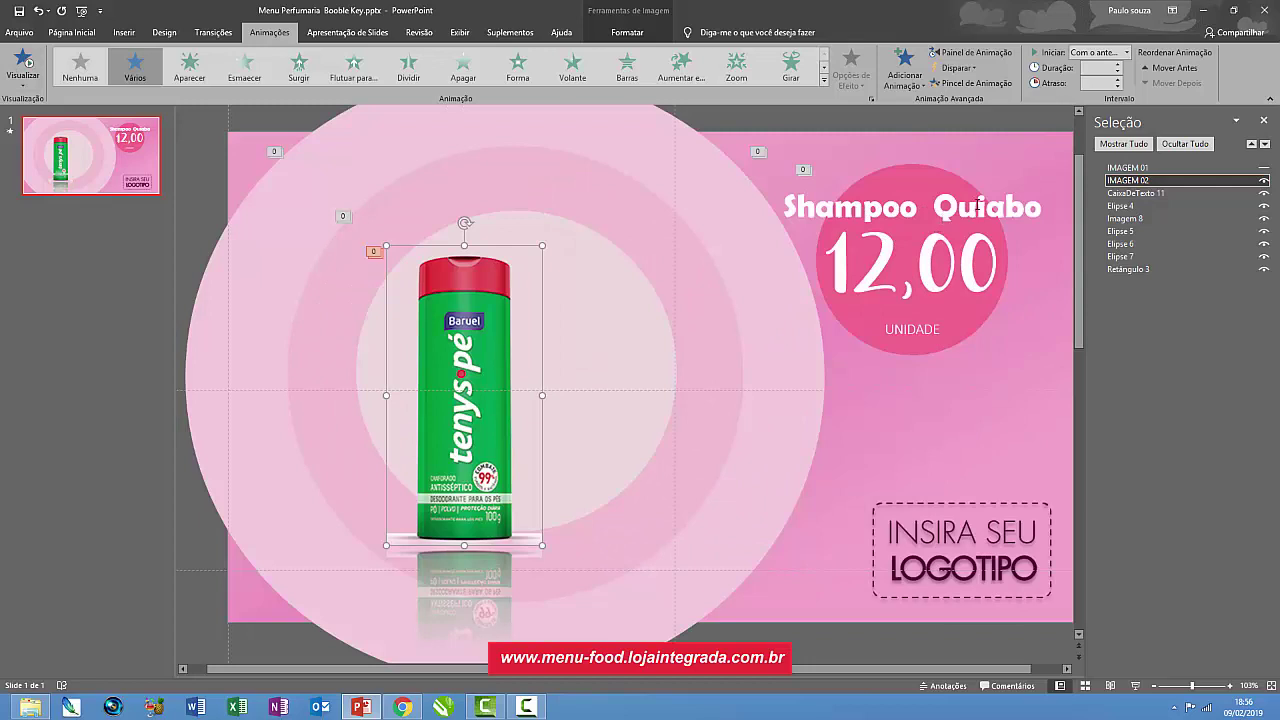
pyautogui.click(982, 205)
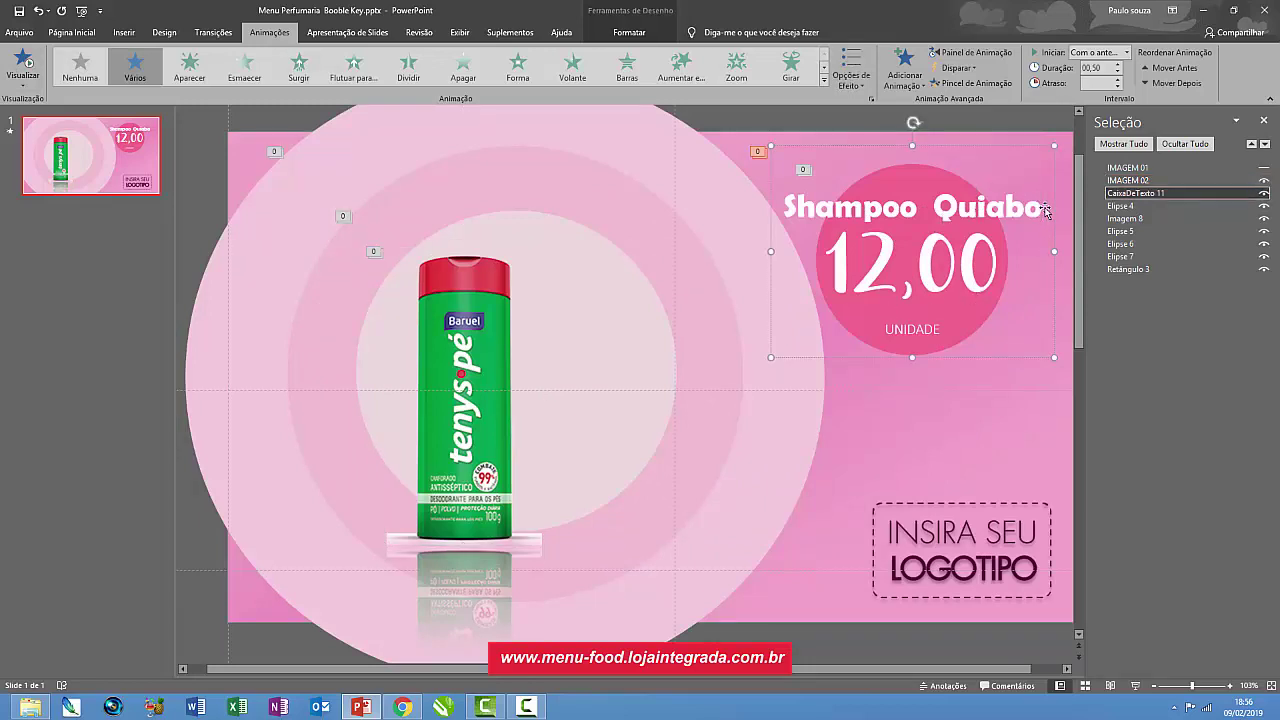
# - Replace the 'Shampoo Quiabo' heading with 'Tenis Pé' and a new 'BARUEL' line below it
pyautogui.moveTo(1038, 208); pyautogui.dragTo(786, 210)
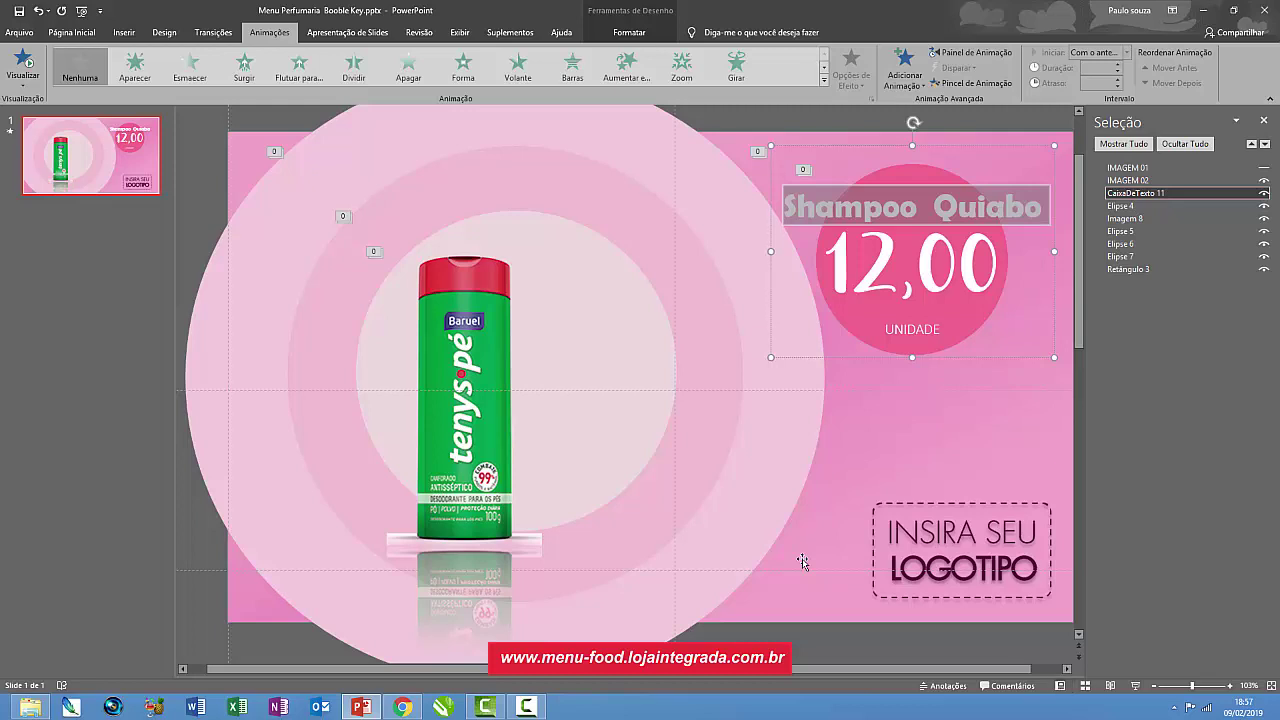
pyautogui.write('Teni')
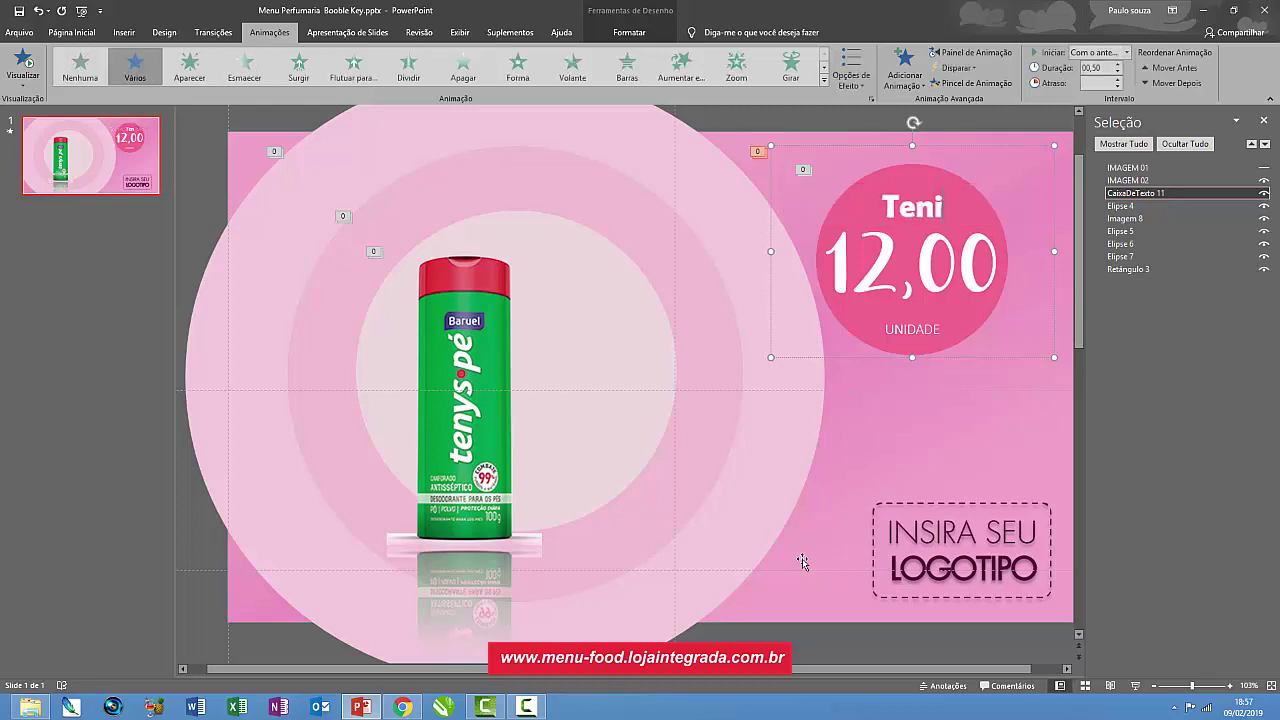
pyautogui.write('s')
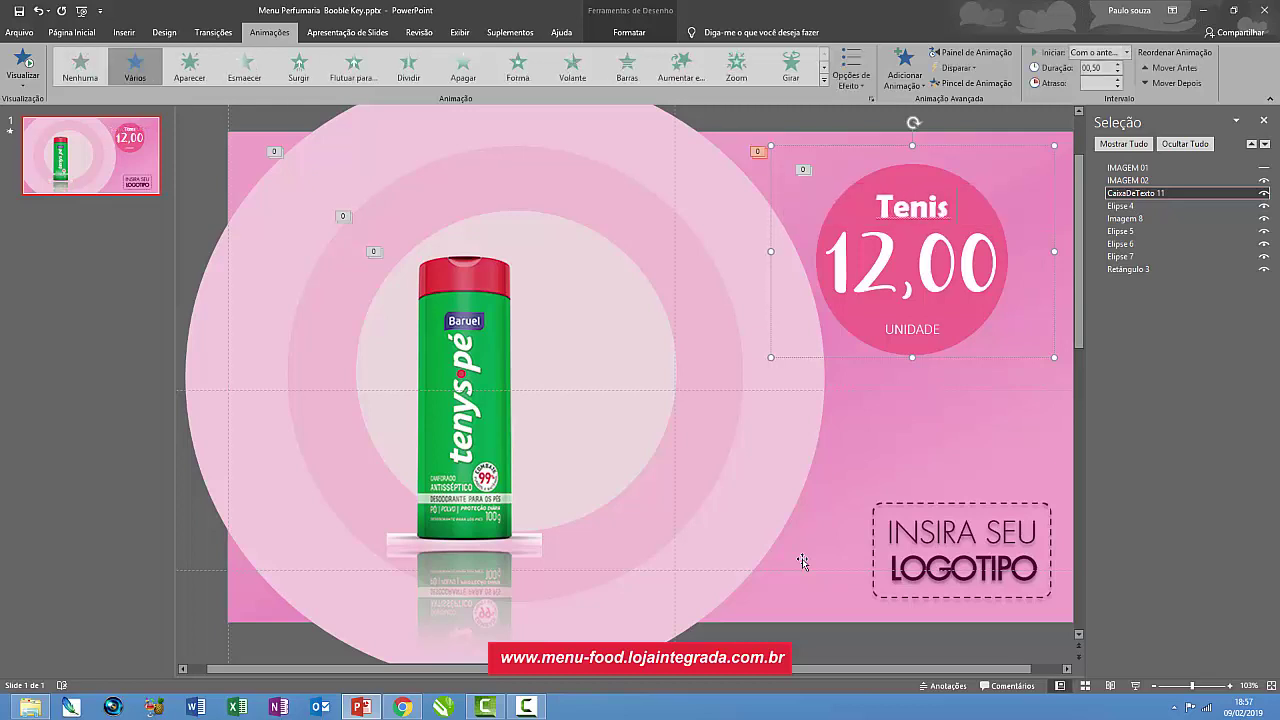
pyautogui.write(' _')
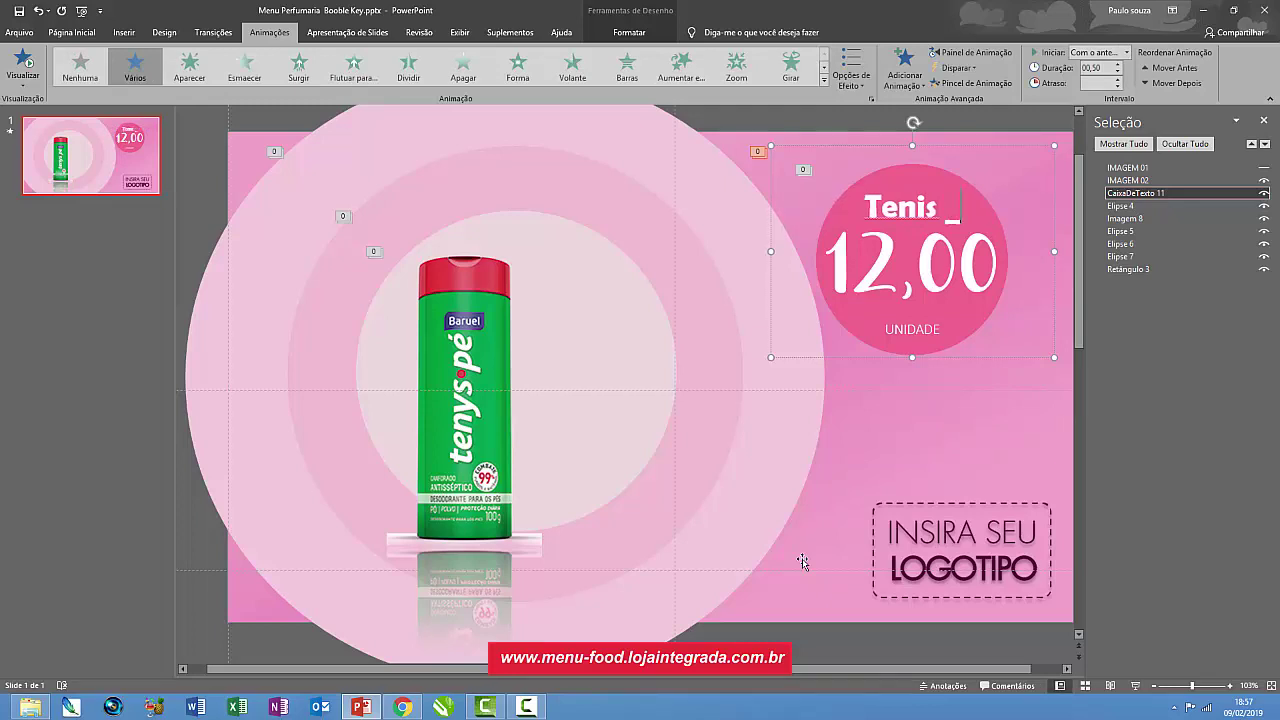
pyautogui.write('é')
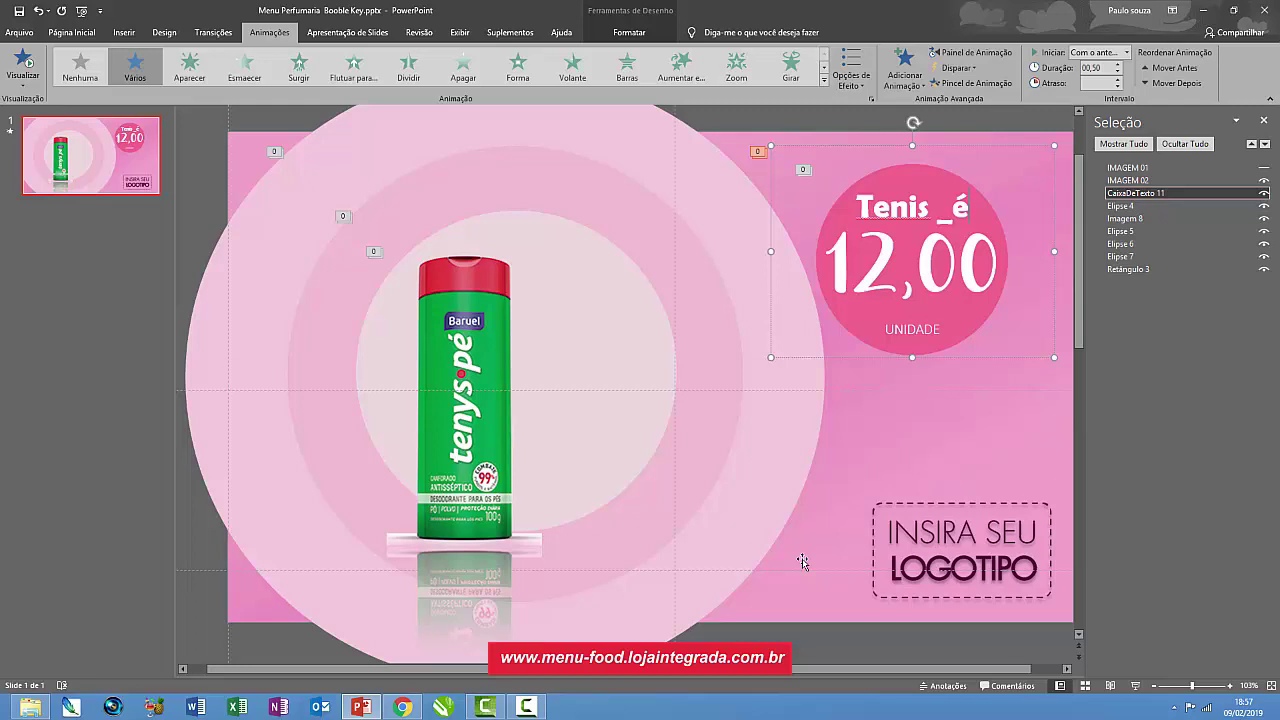
pyautogui.press('BackSpace')
pyautogui.press('BackSpace')
pyautogui.press('BackSpace')
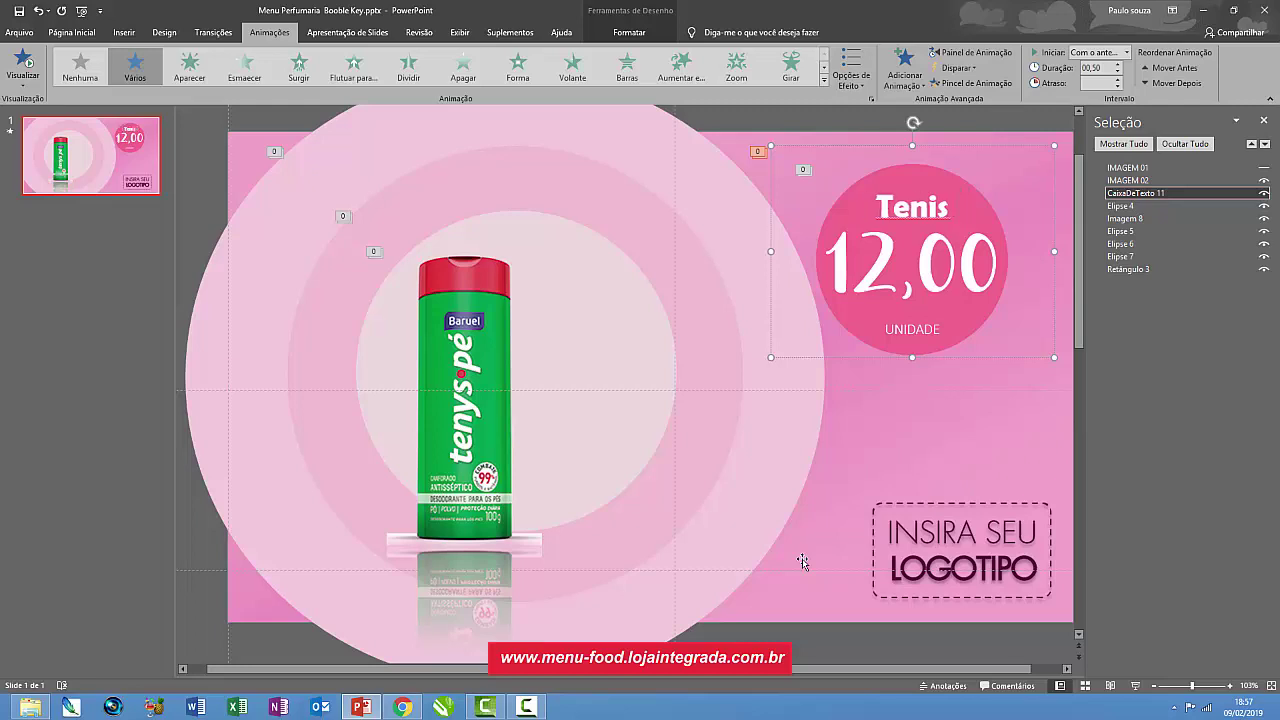
pyautogui.write(' P')
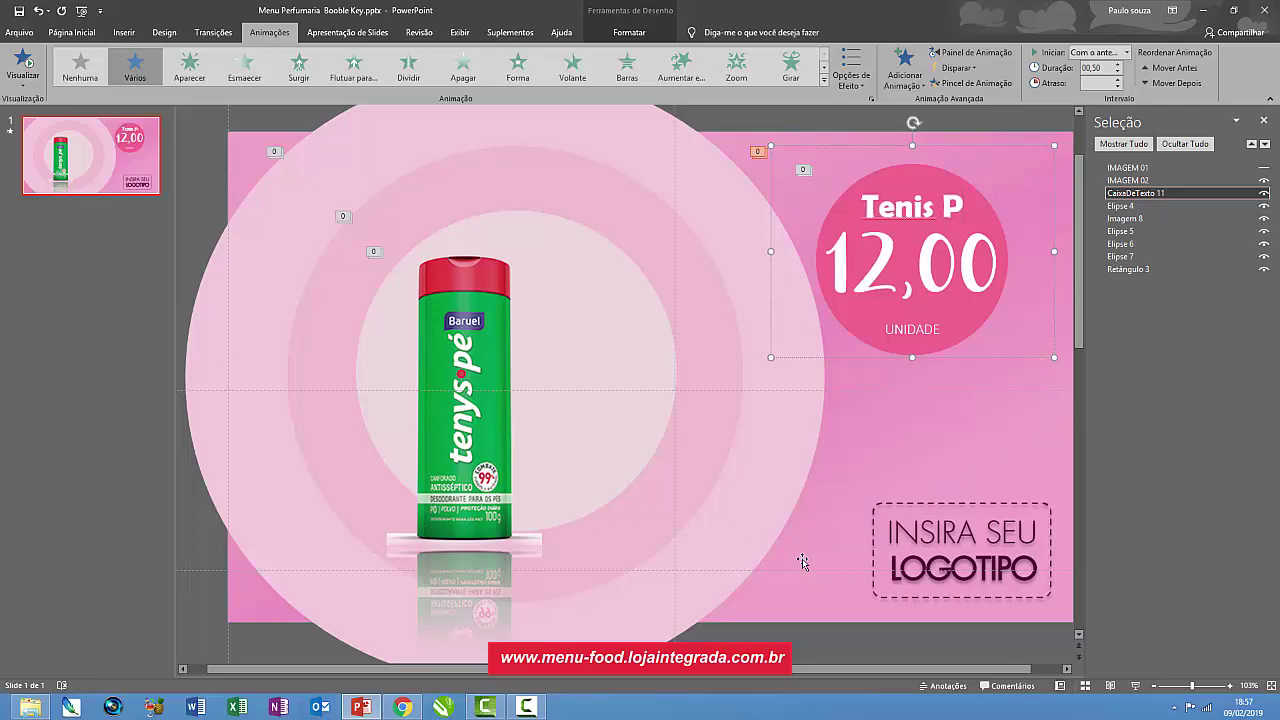
pyautogui.write('é')
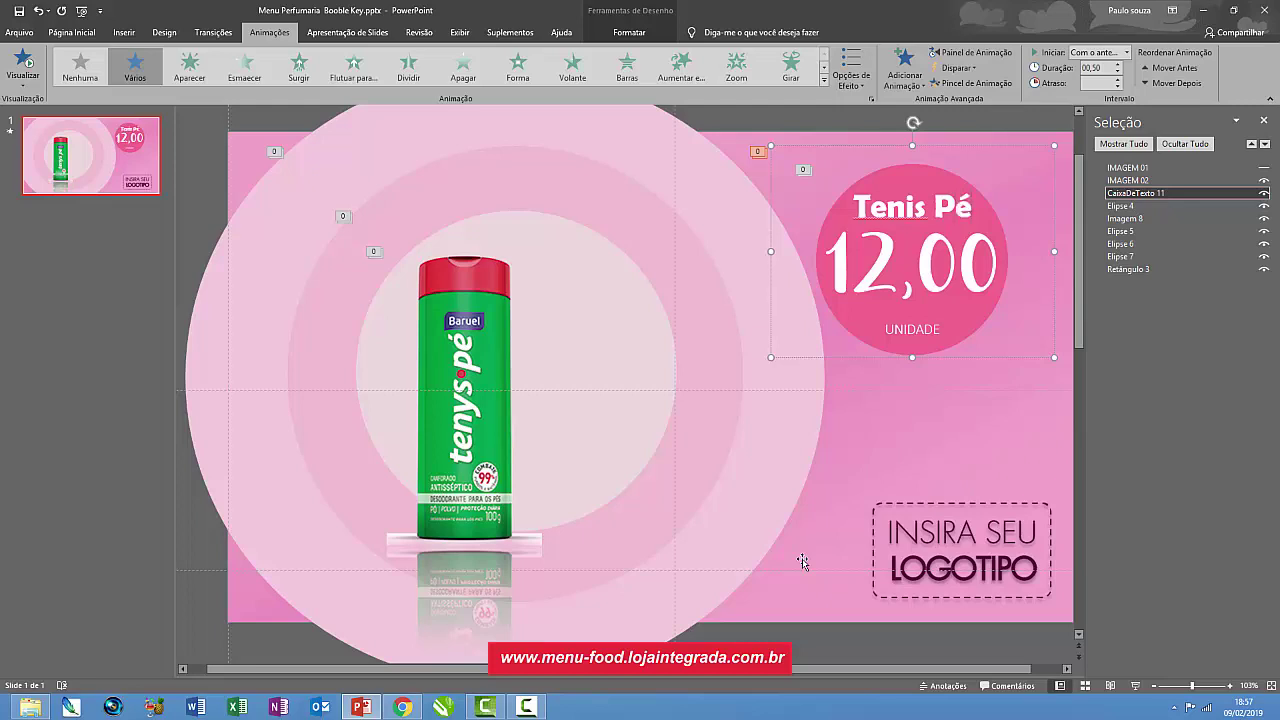
pyautogui.press('Return')
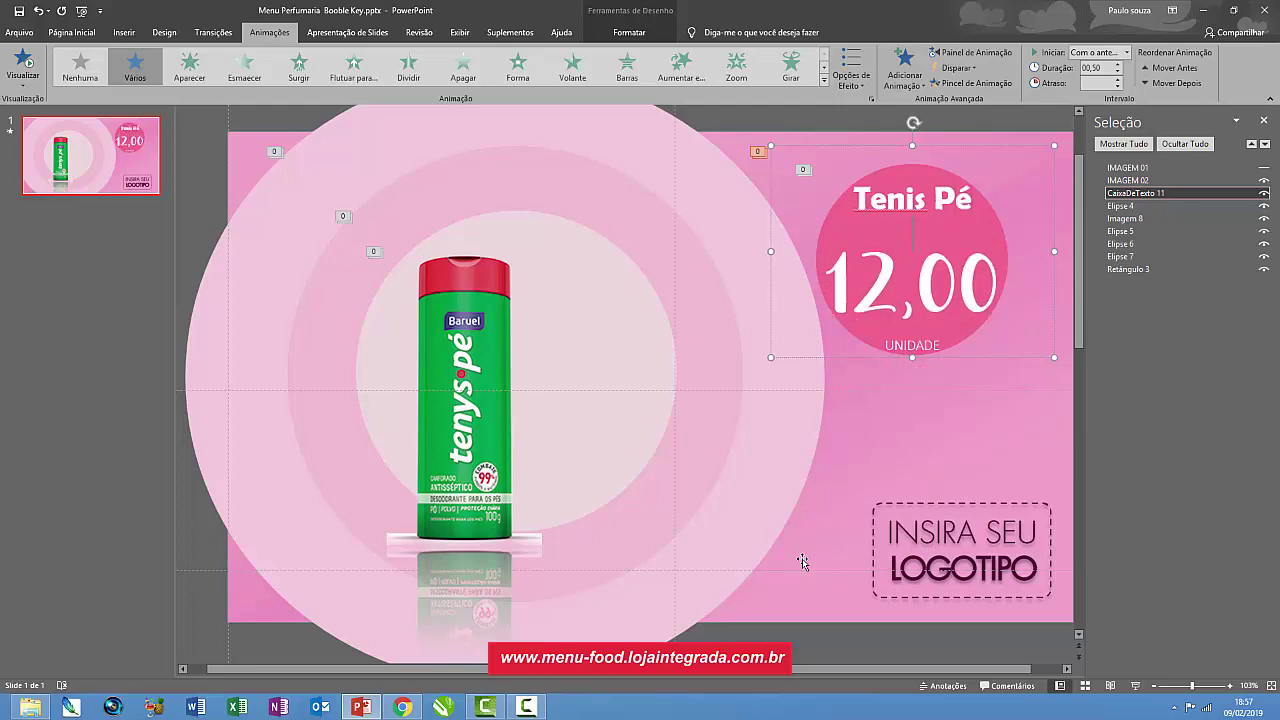
pyautogui.write('BARU')
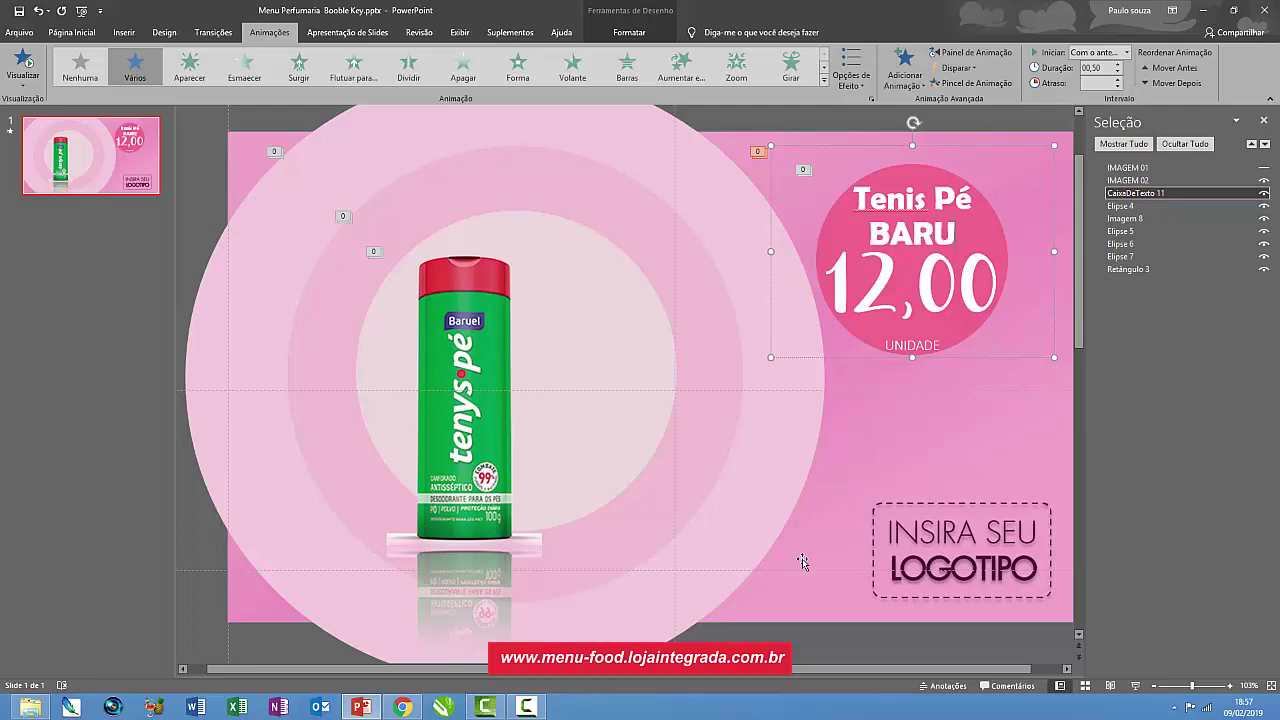
pyautogui.write('EL')
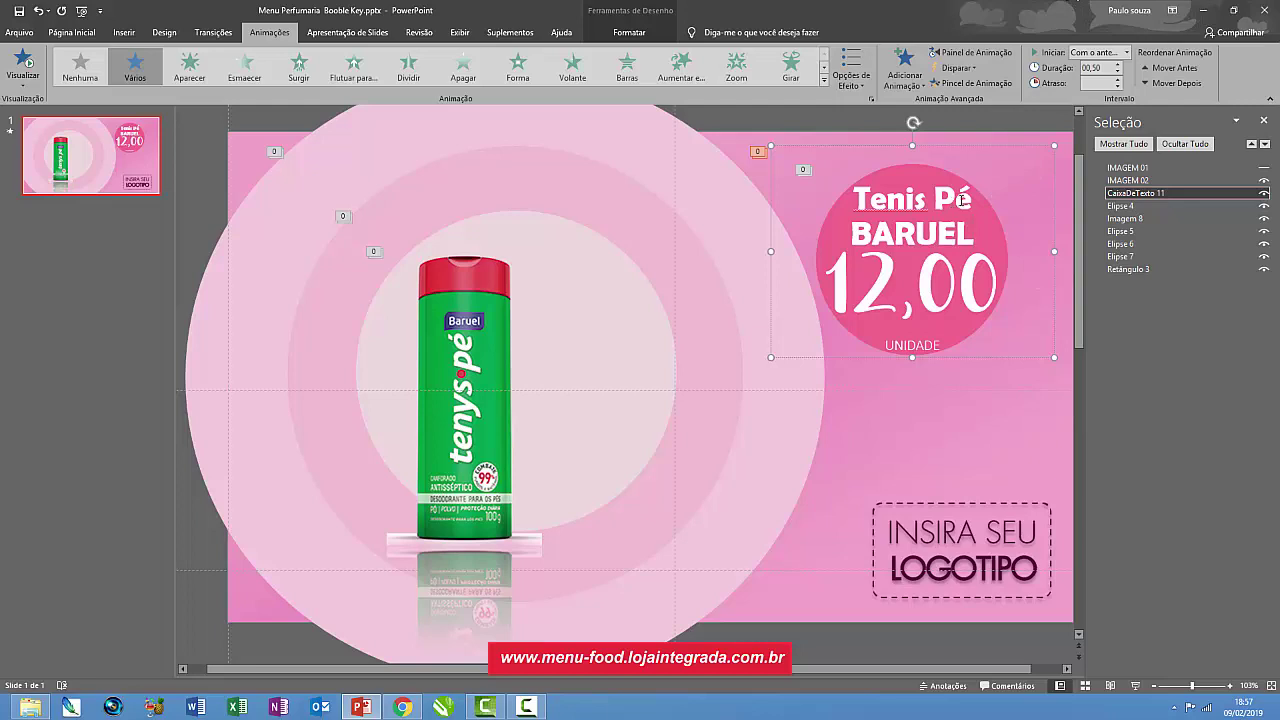
pyautogui.moveTo(968, 200); pyautogui.dragTo(854, 200)
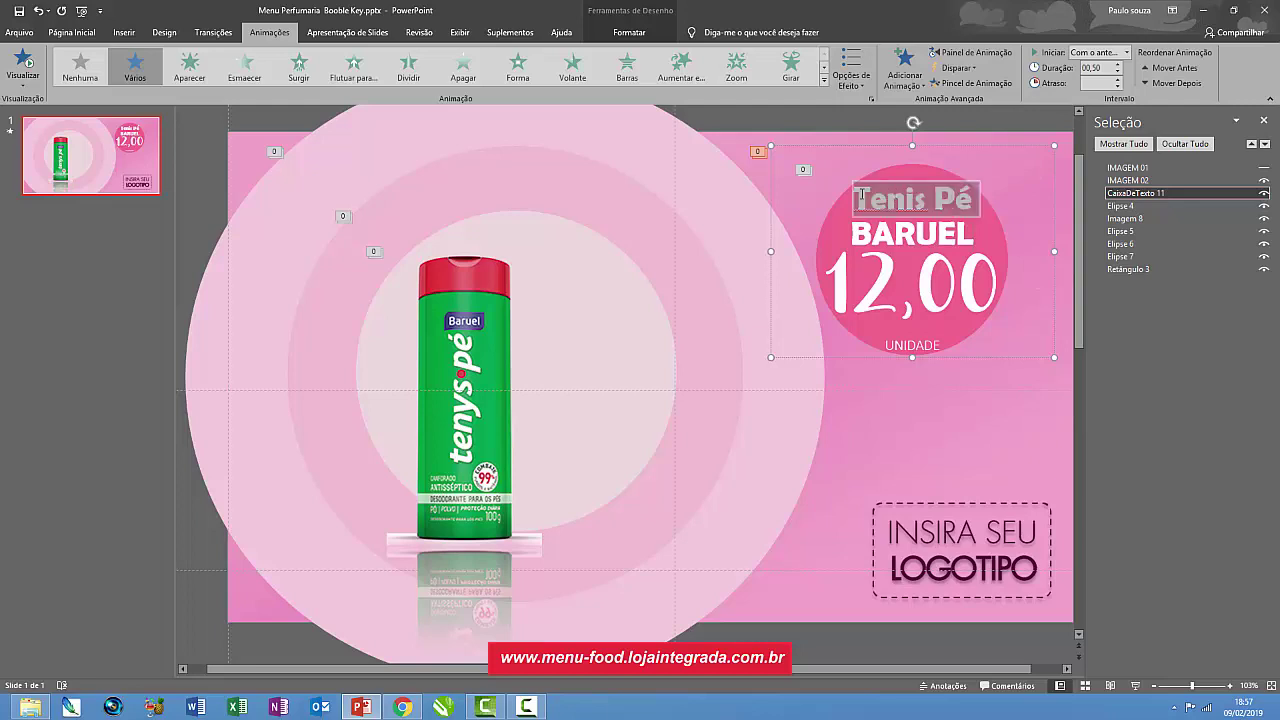
# - Shrink Tenis Pé to size 28, enlarge BARUEL to 44, and preview the slide animation
pyautogui.click(61, 33)
pyautogui.click(347, 58)
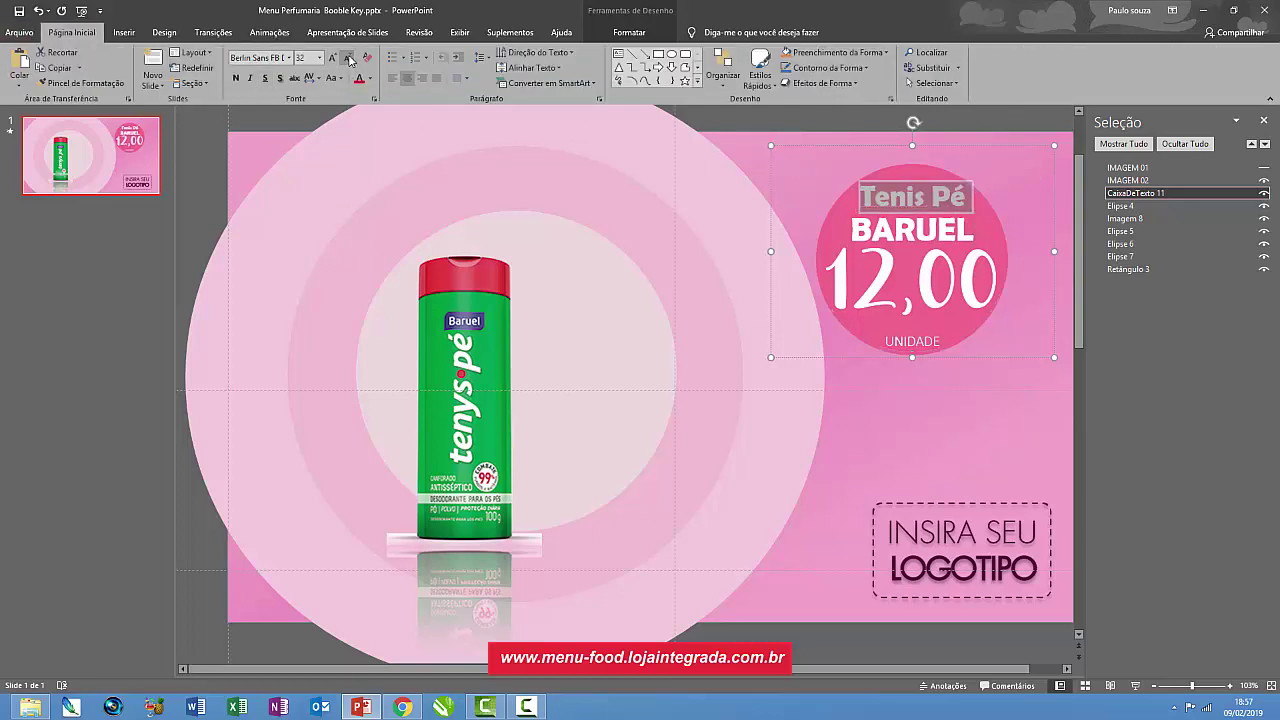
pyautogui.click(347, 58)
pyautogui.click(903, 221)
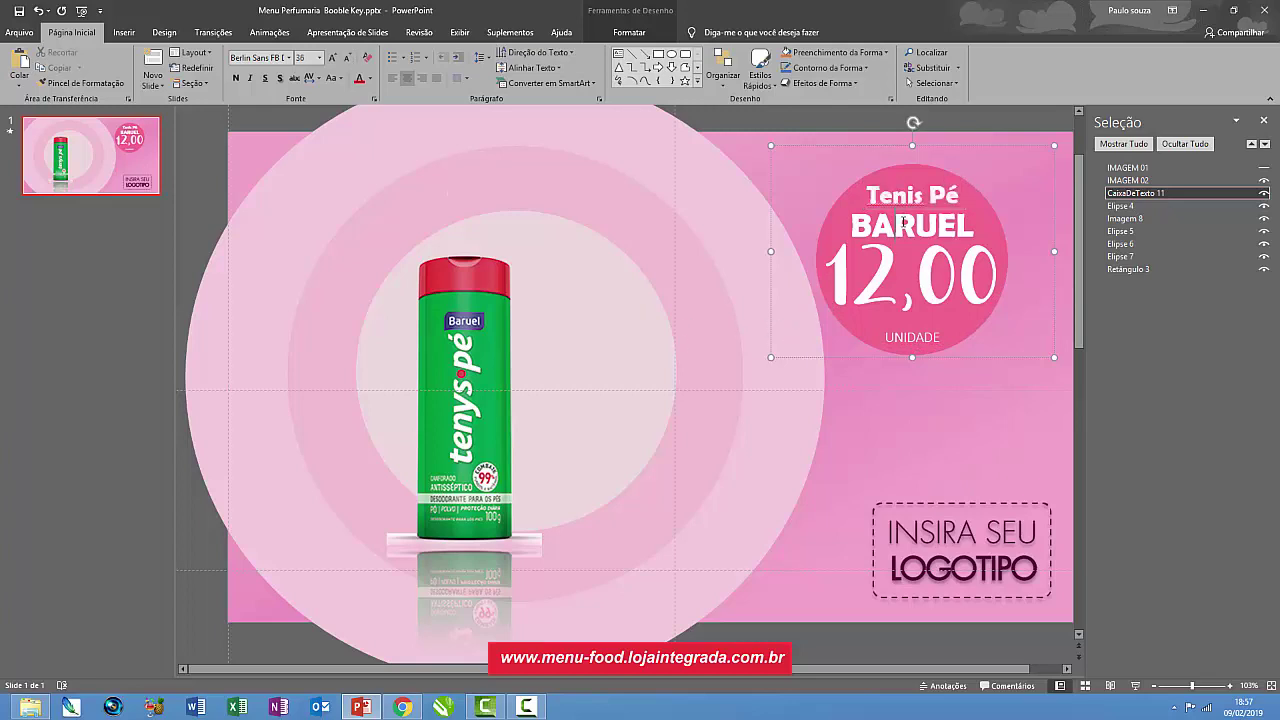
pyautogui.doubleClick(893, 229)
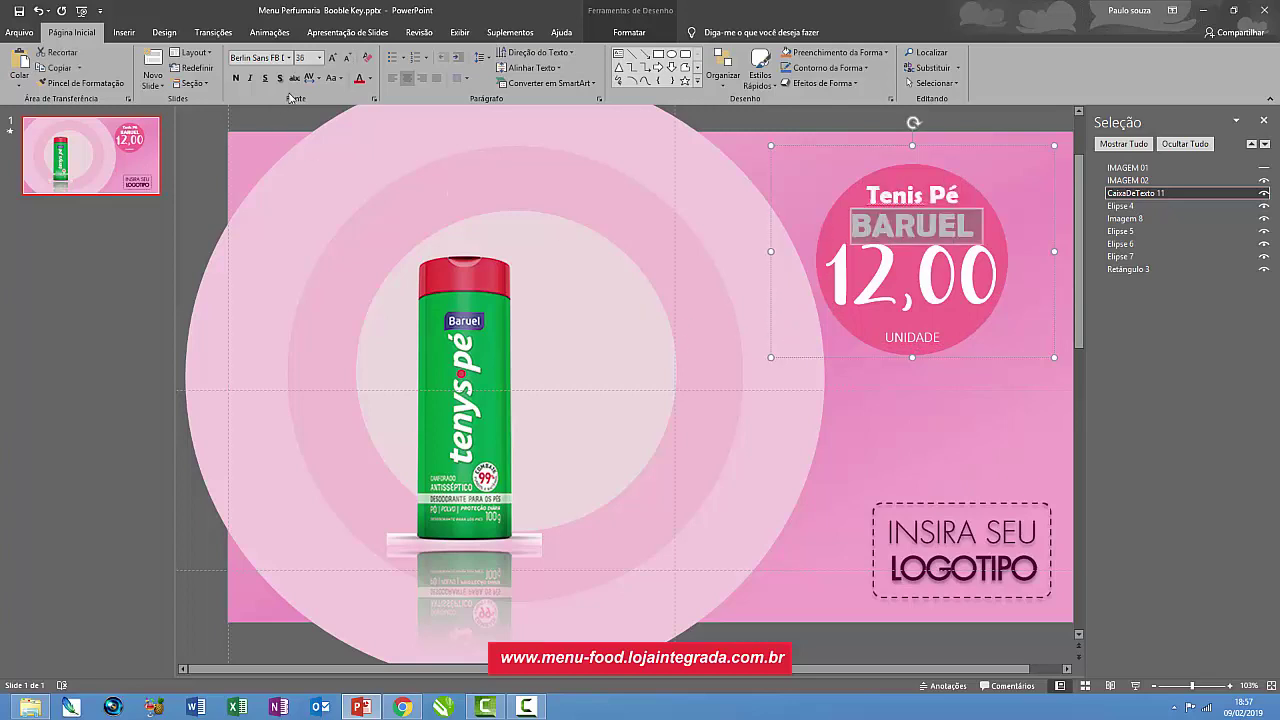
pyautogui.click(335, 58)
pyautogui.click(335, 58)
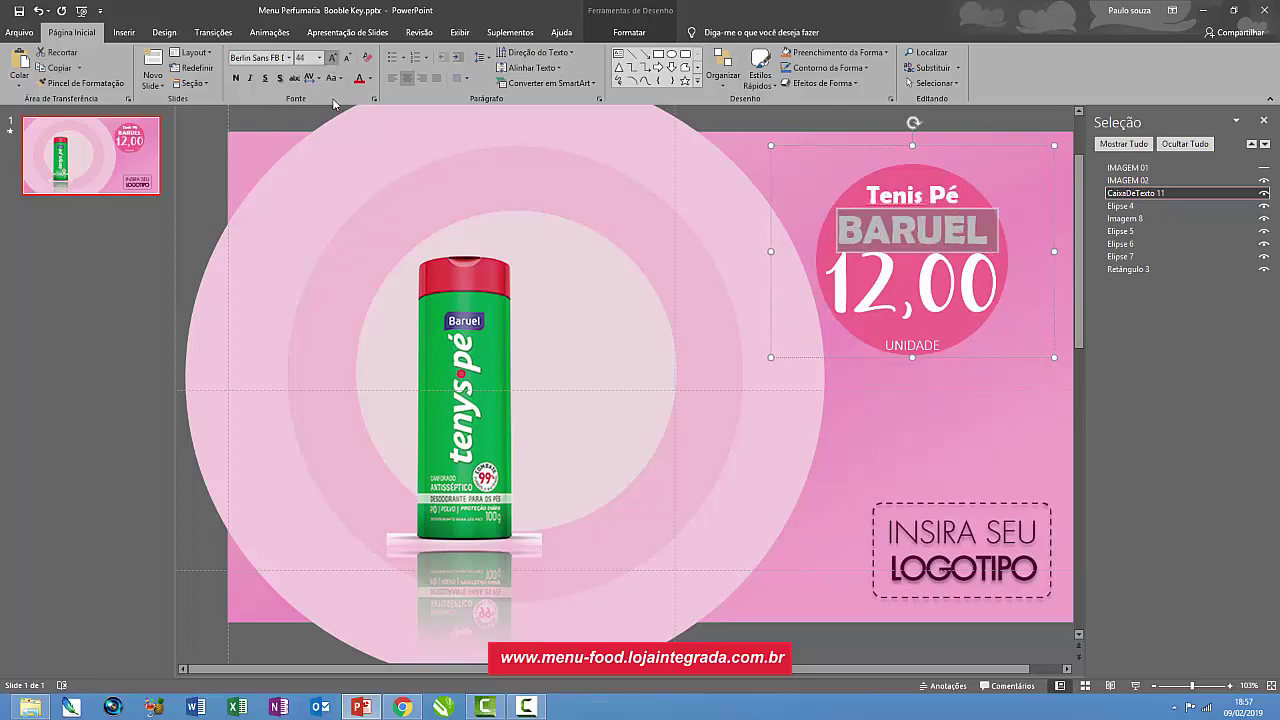
pyautogui.click(269, 32)
pyautogui.click(22, 62)
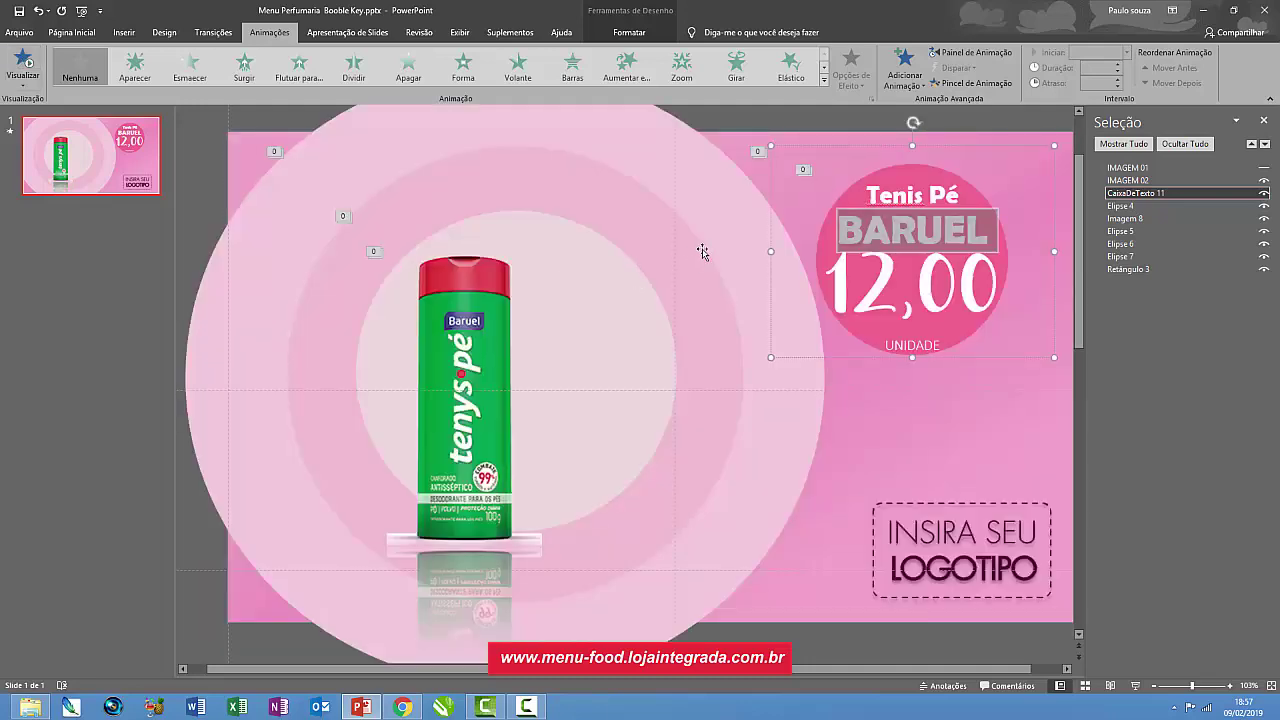
# - Enlarge the BARUEL and 12,00 price text to size 60
pyautogui.click(984, 237)
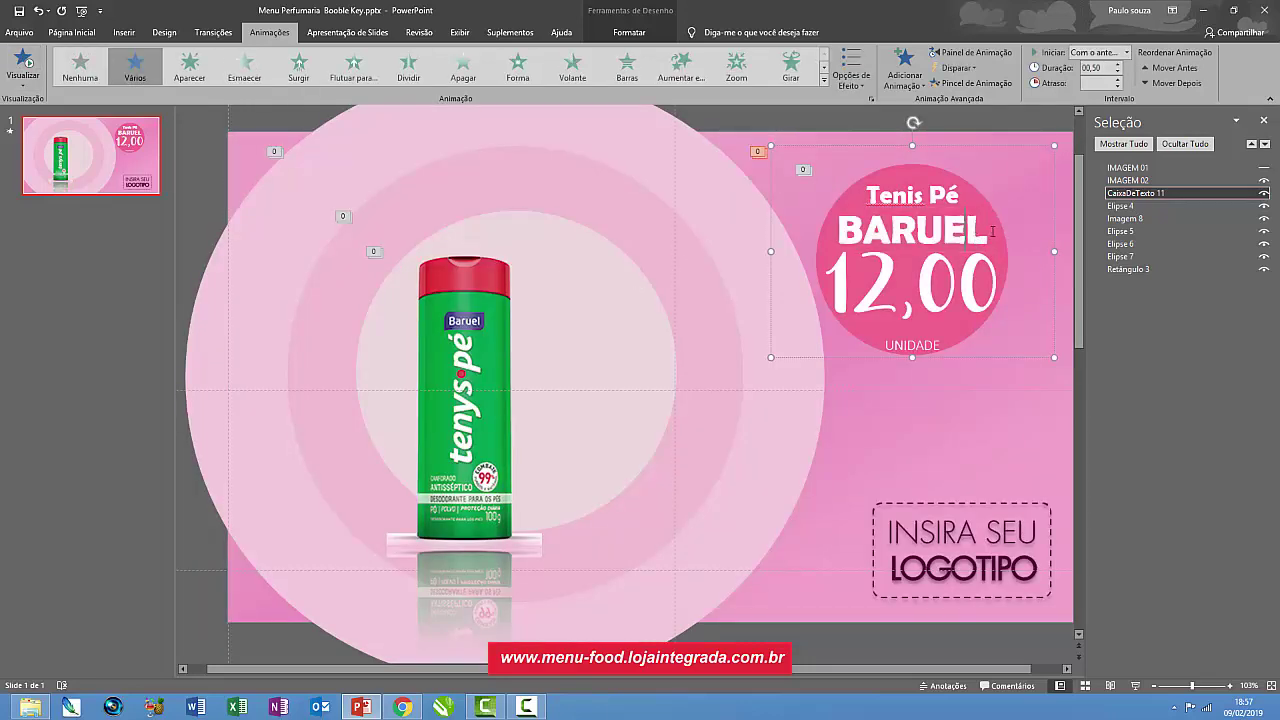
pyautogui.doubleClick(830, 231)
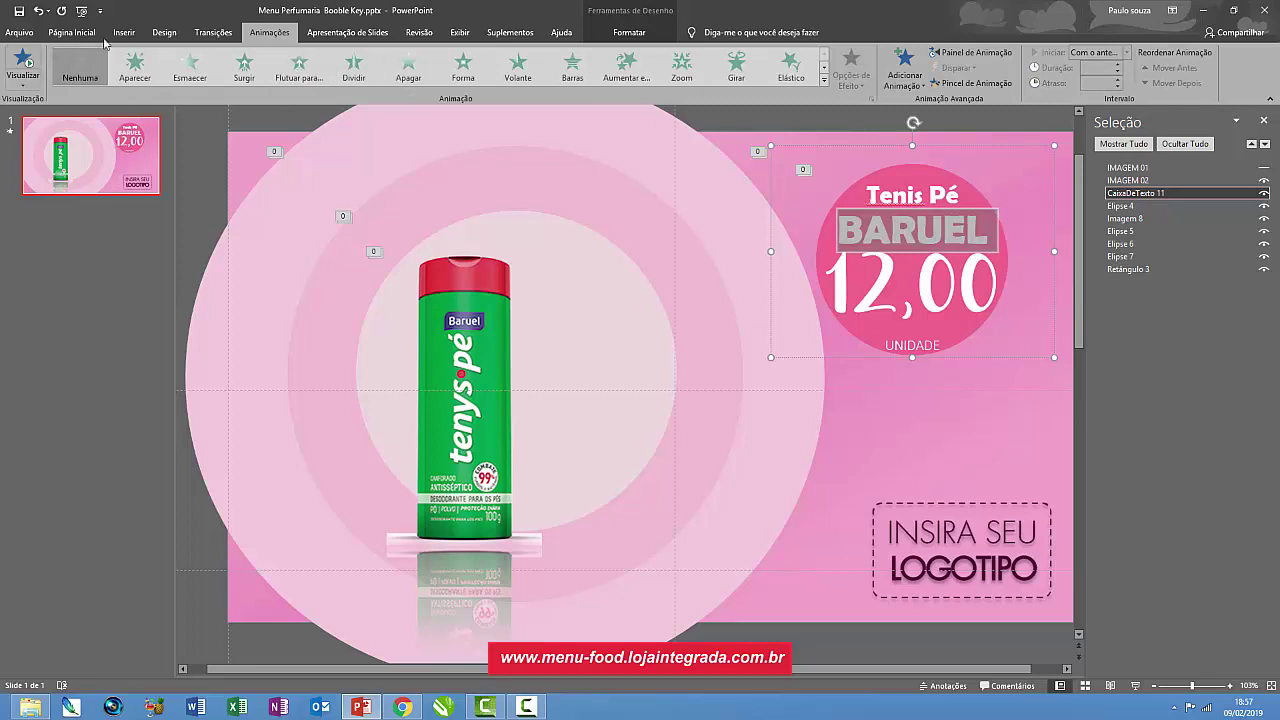
pyautogui.click(72, 33)
pyautogui.click(334, 58)
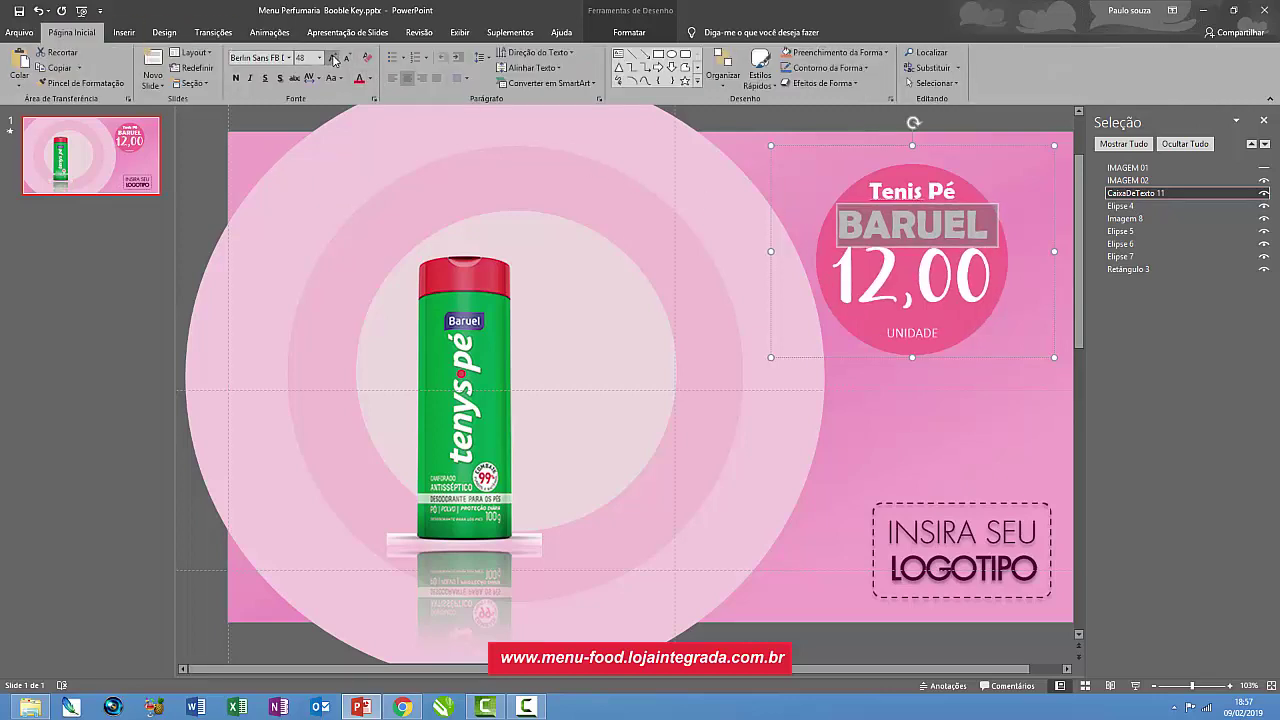
pyautogui.click(334, 58)
pyautogui.click(334, 58)
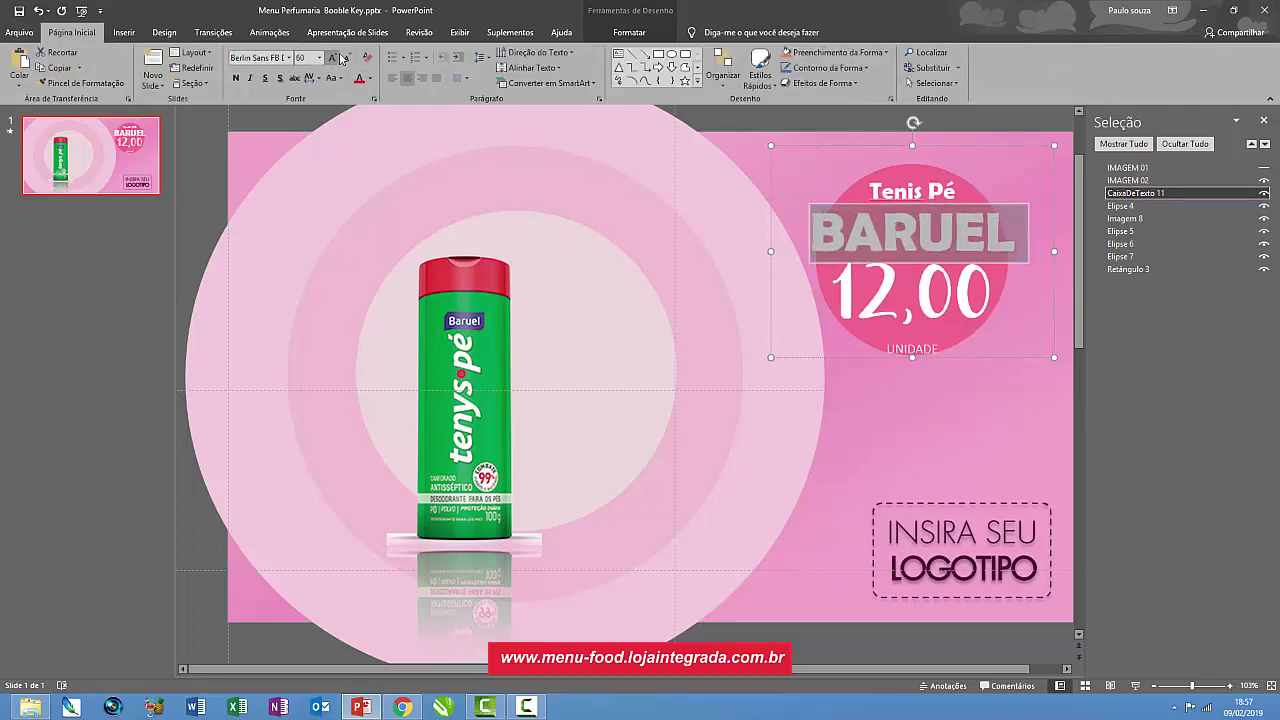
# - Preview the slide's animations twice, selecting the talc bottle picture between runs
pyautogui.click(269, 32)
pyautogui.click(21, 63)
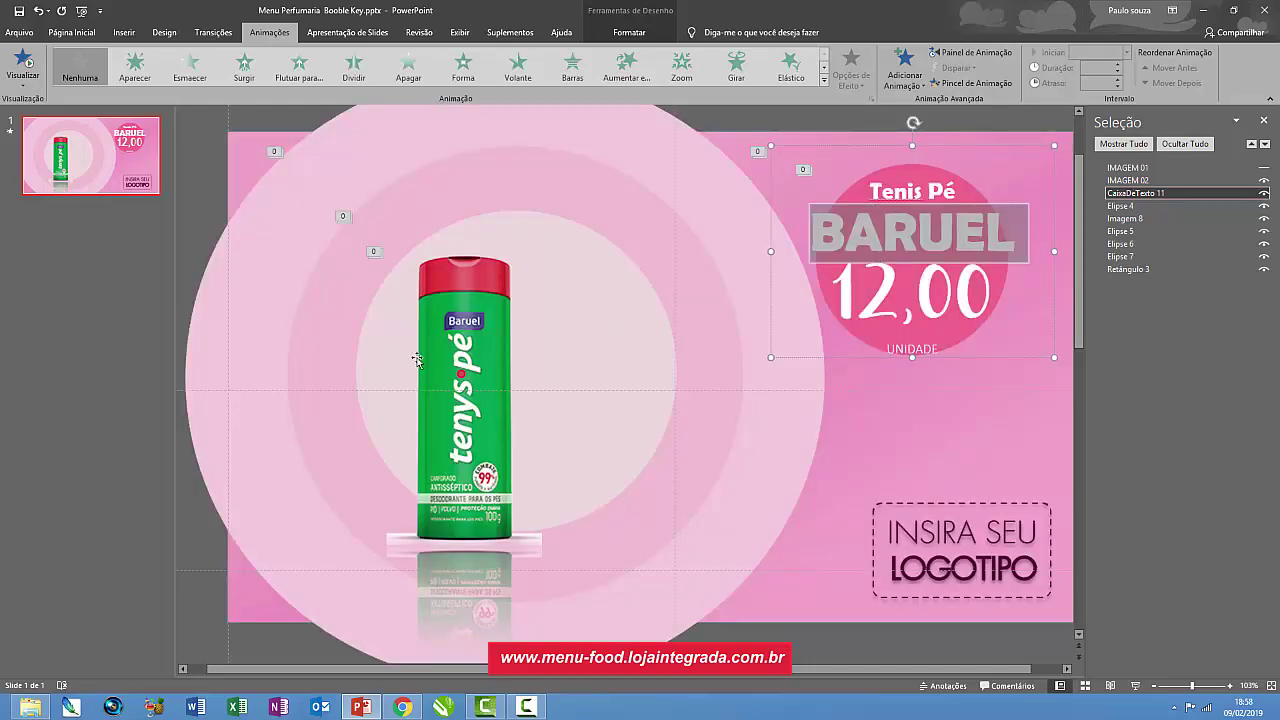
pyautogui.click(466, 354)
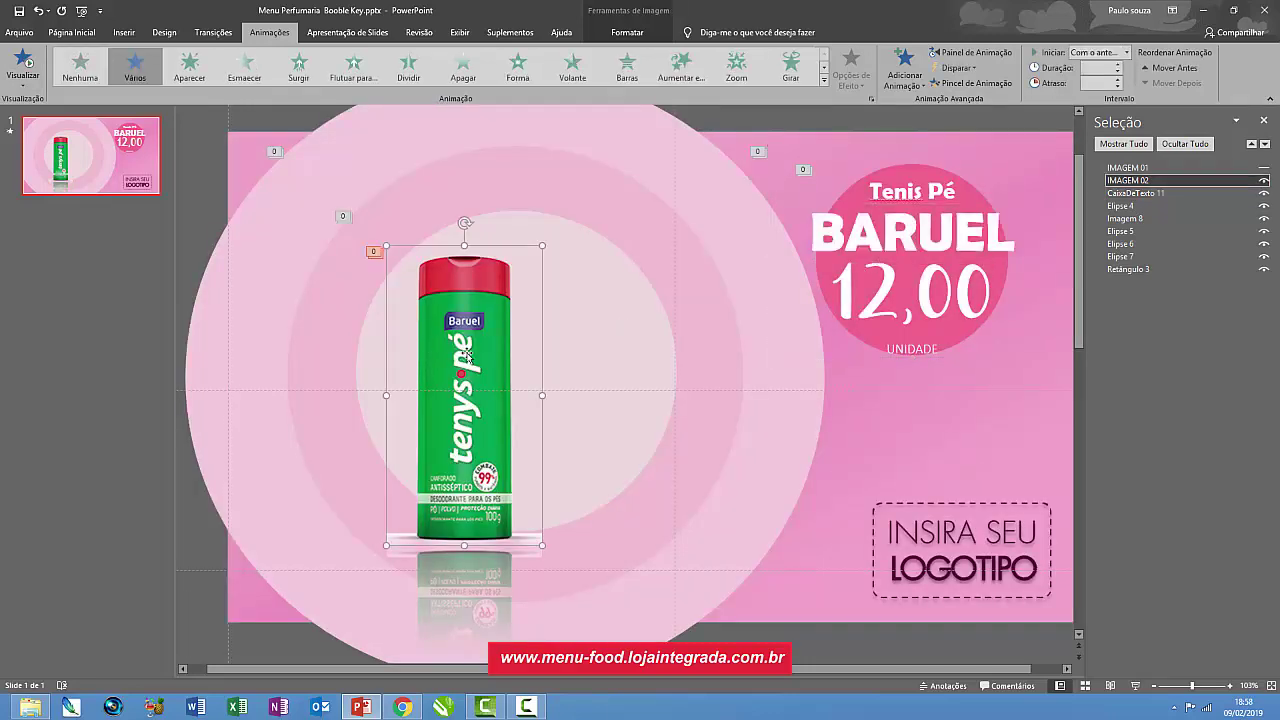
pyautogui.click(24, 62)
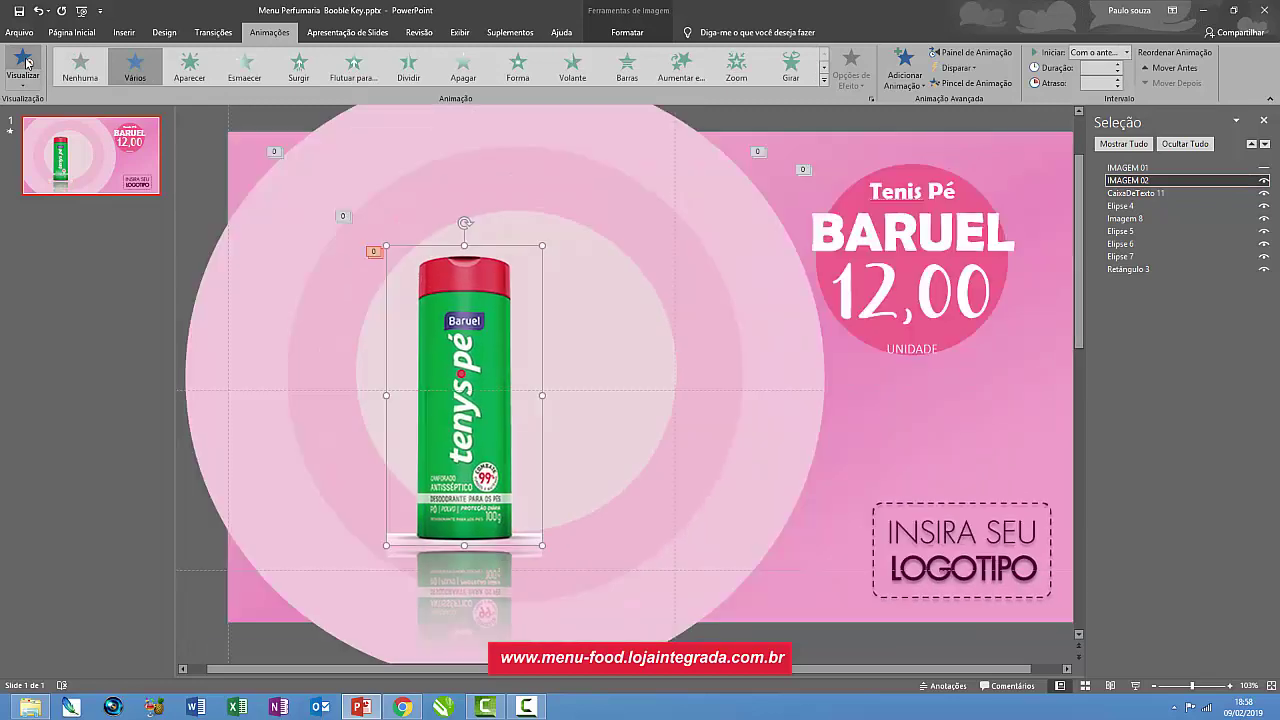
pyautogui.press('Escape')
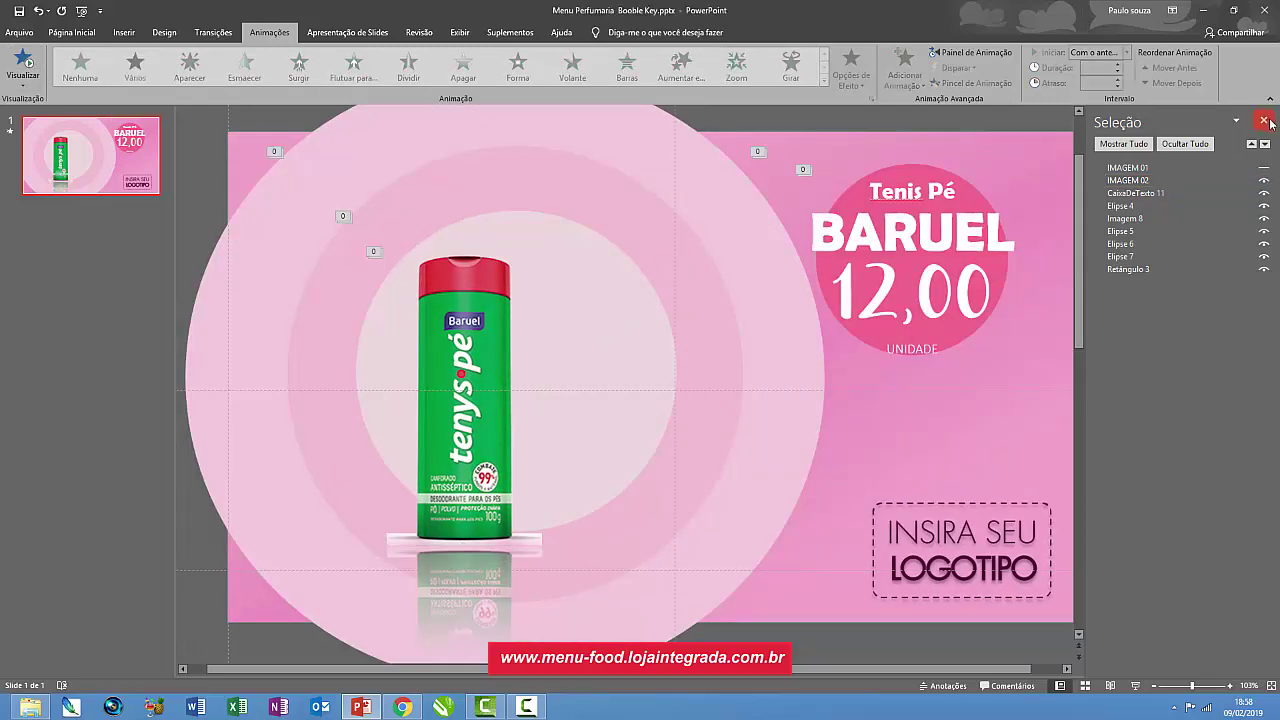
pyautogui.click(1264, 121)
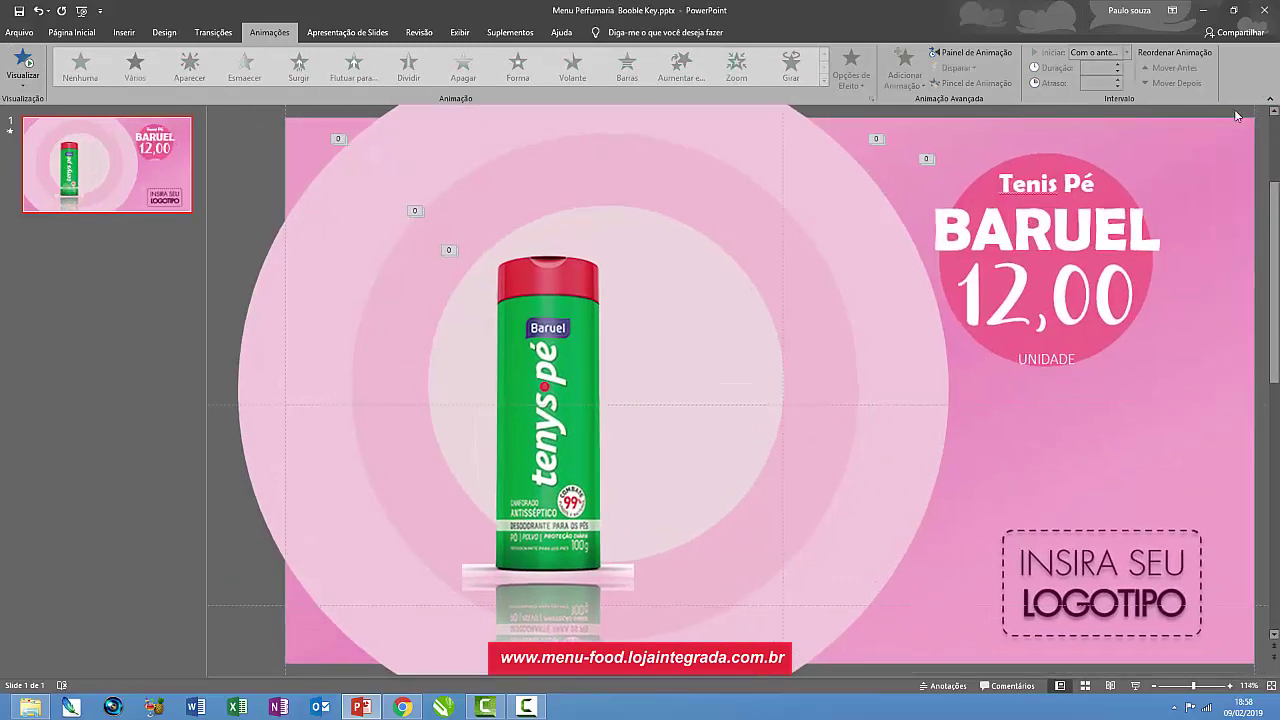
pyautogui.click(68, 31)
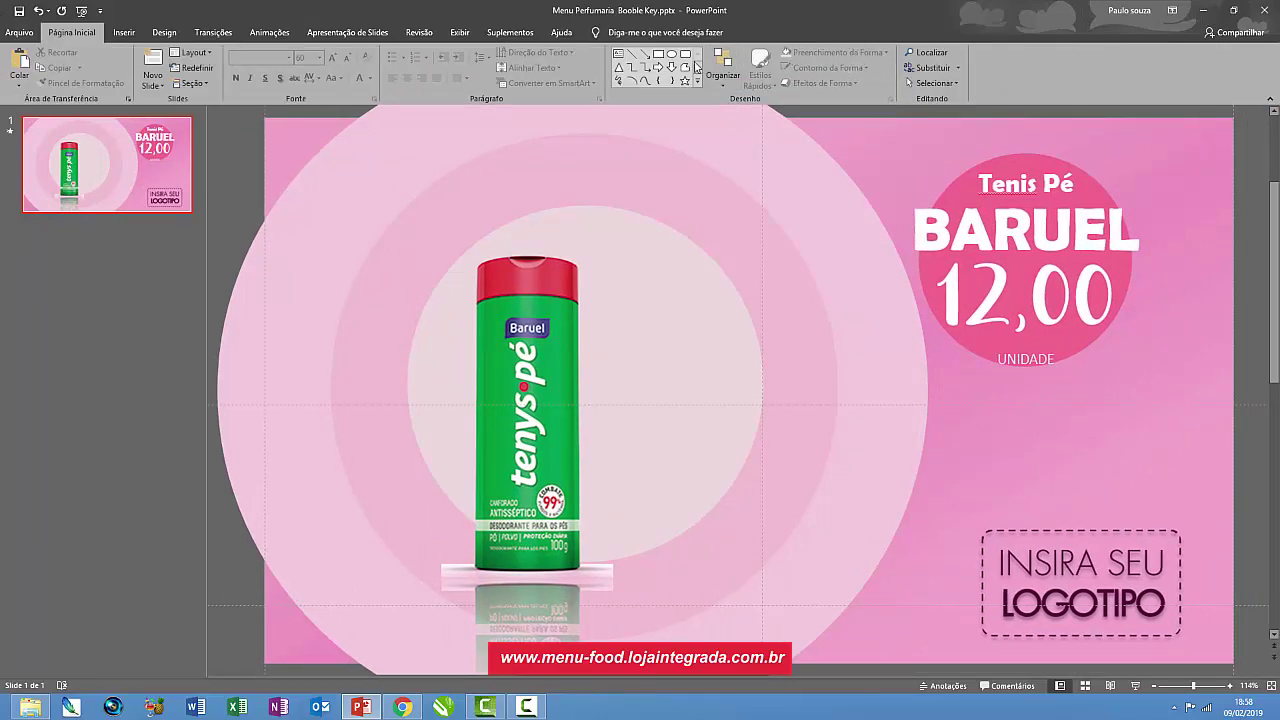
pyautogui.click(951, 86)
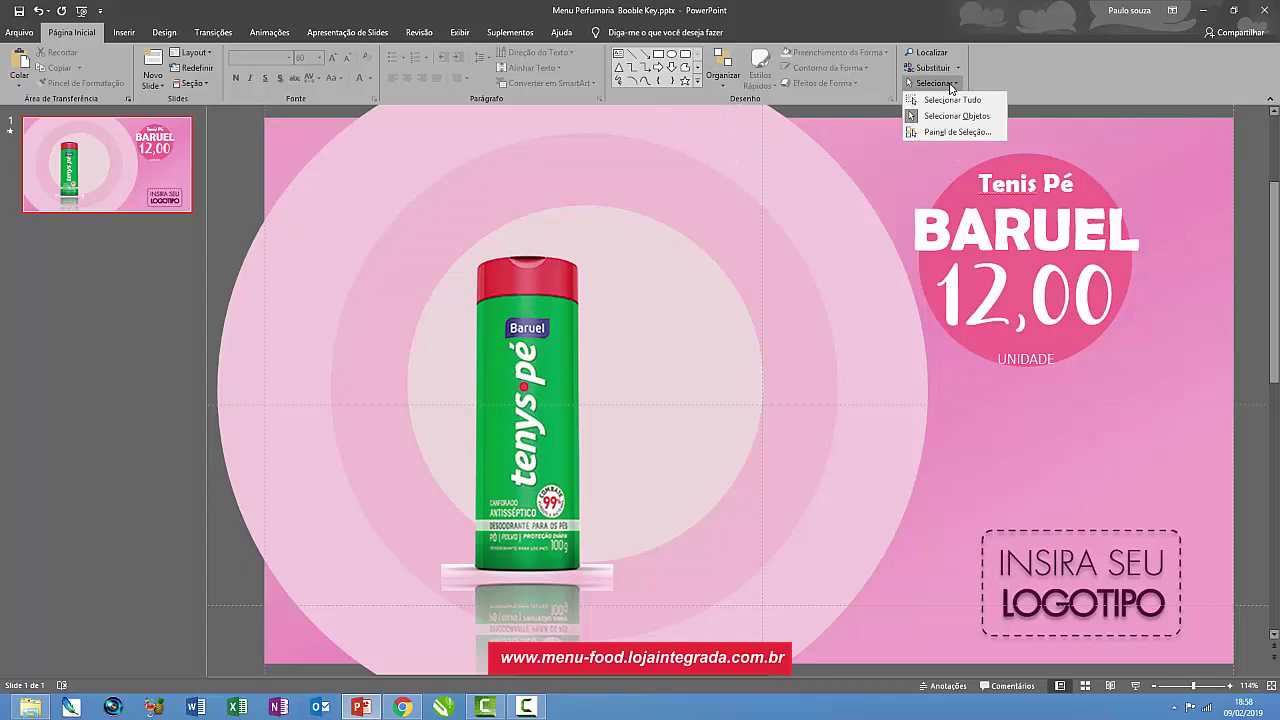
pyautogui.click(957, 131)
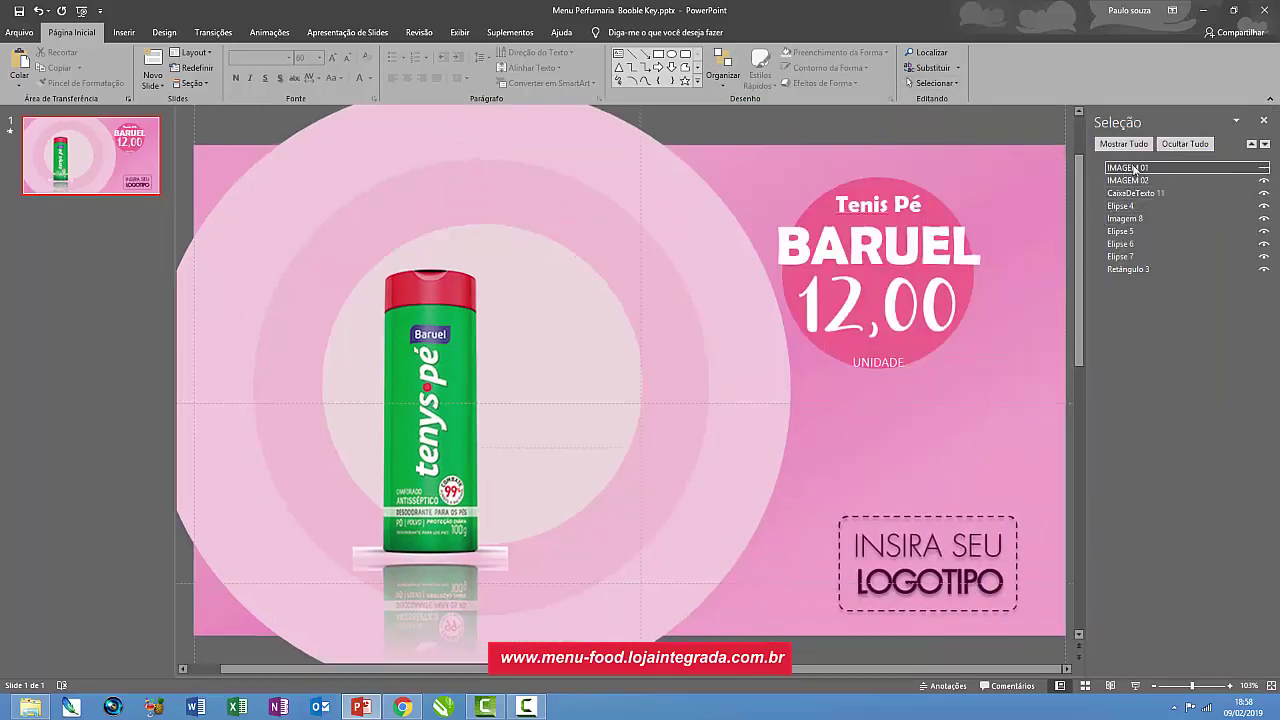
# - Unhide IMAGEM 01 to reveal the Dove spray picture, dismissing the online pictures window
pyautogui.click(1264, 168)
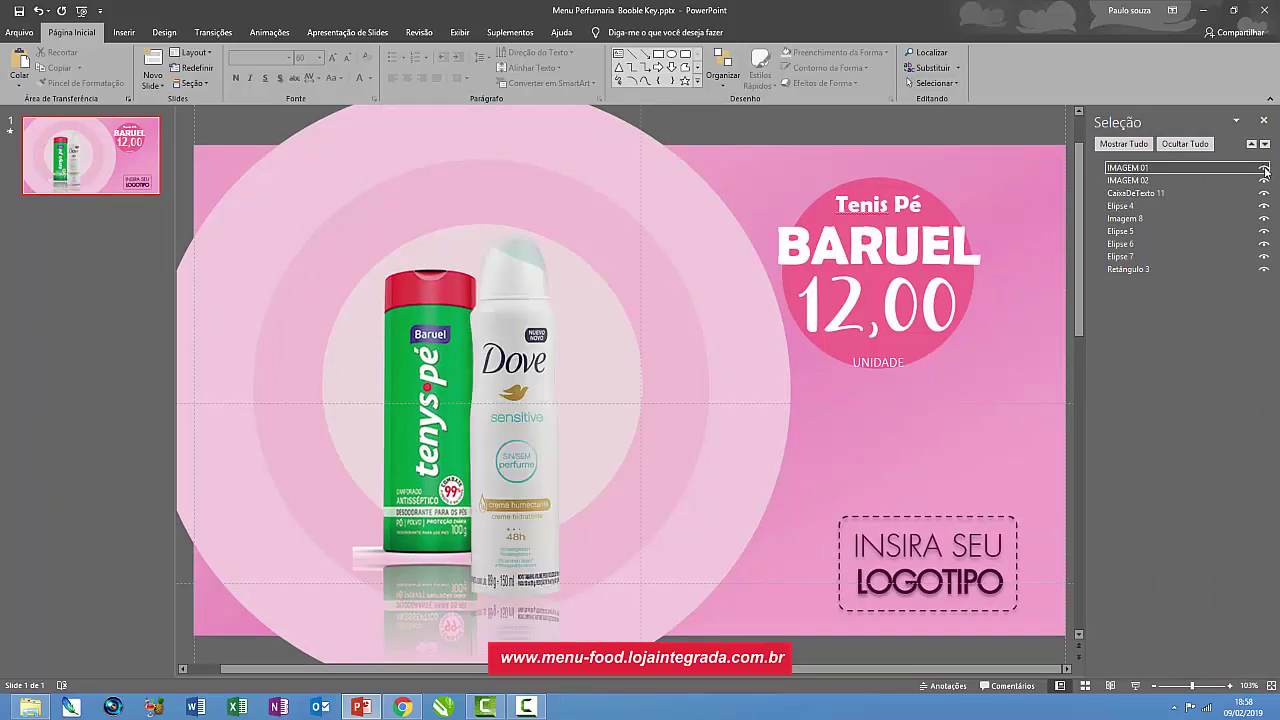
pyautogui.click(510, 364)
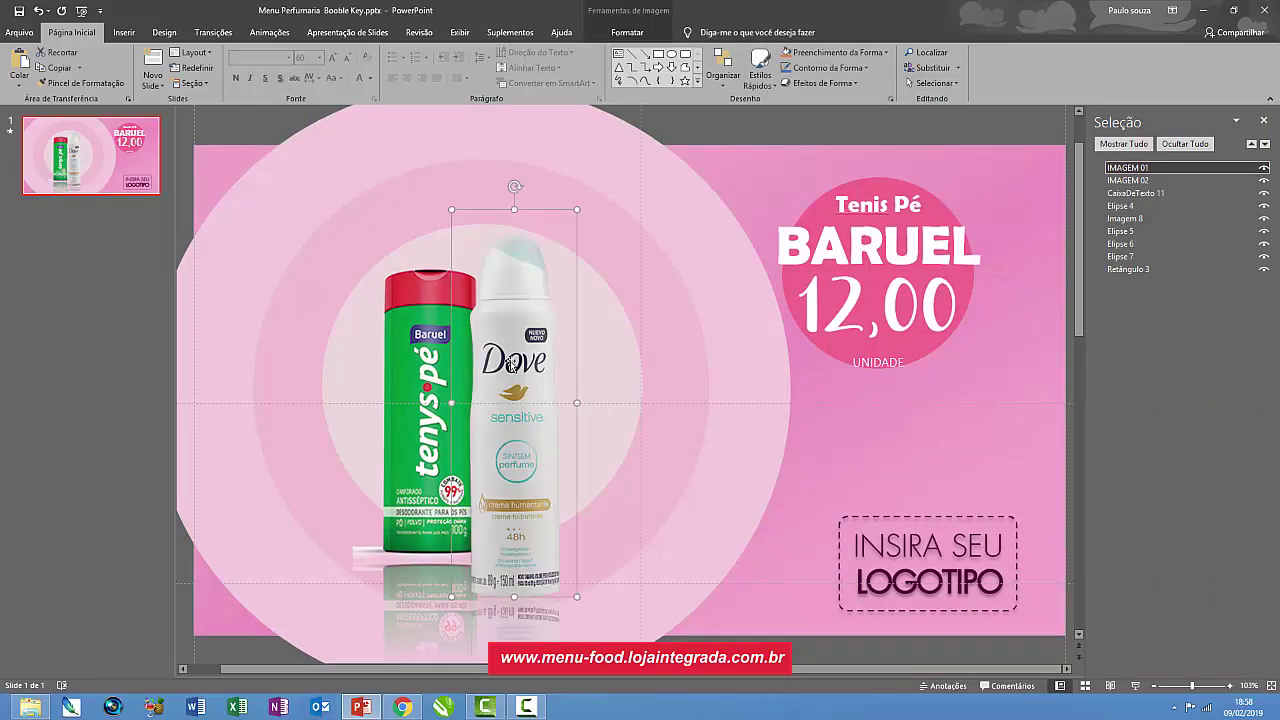
pyautogui.rightClick(513, 356)
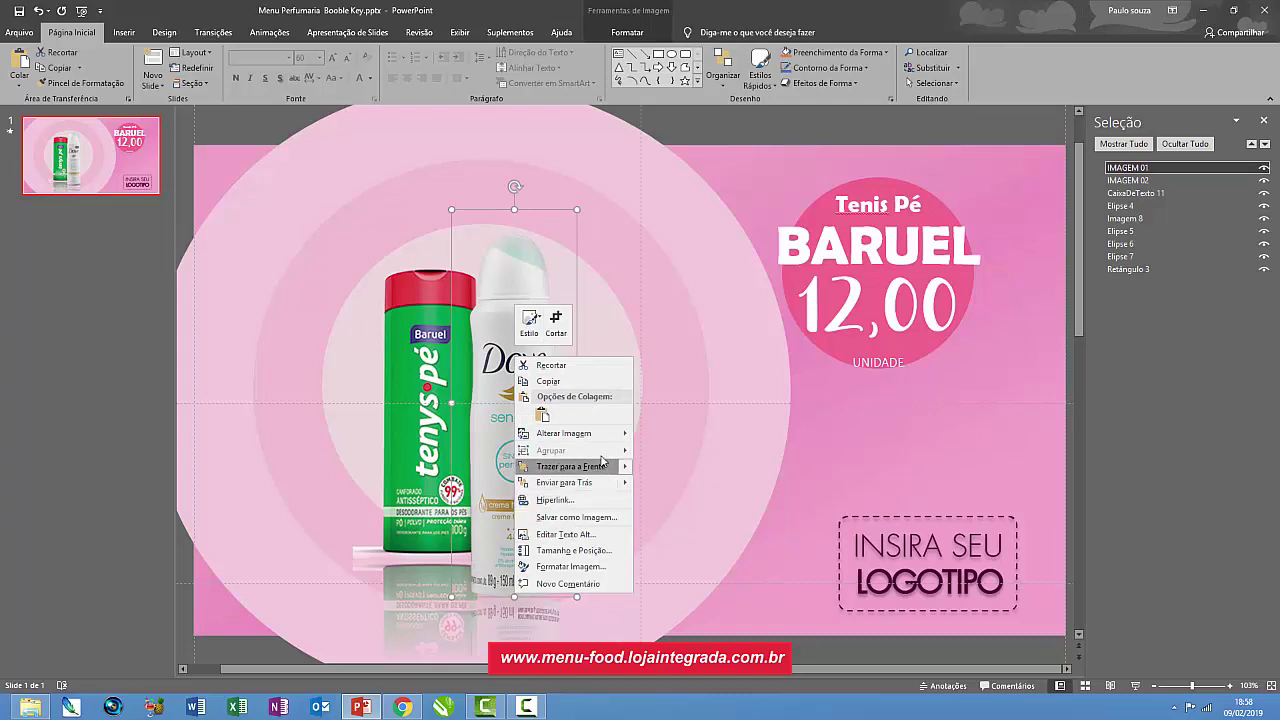
pyautogui.moveTo(607, 445)
pyautogui.click(686, 450)
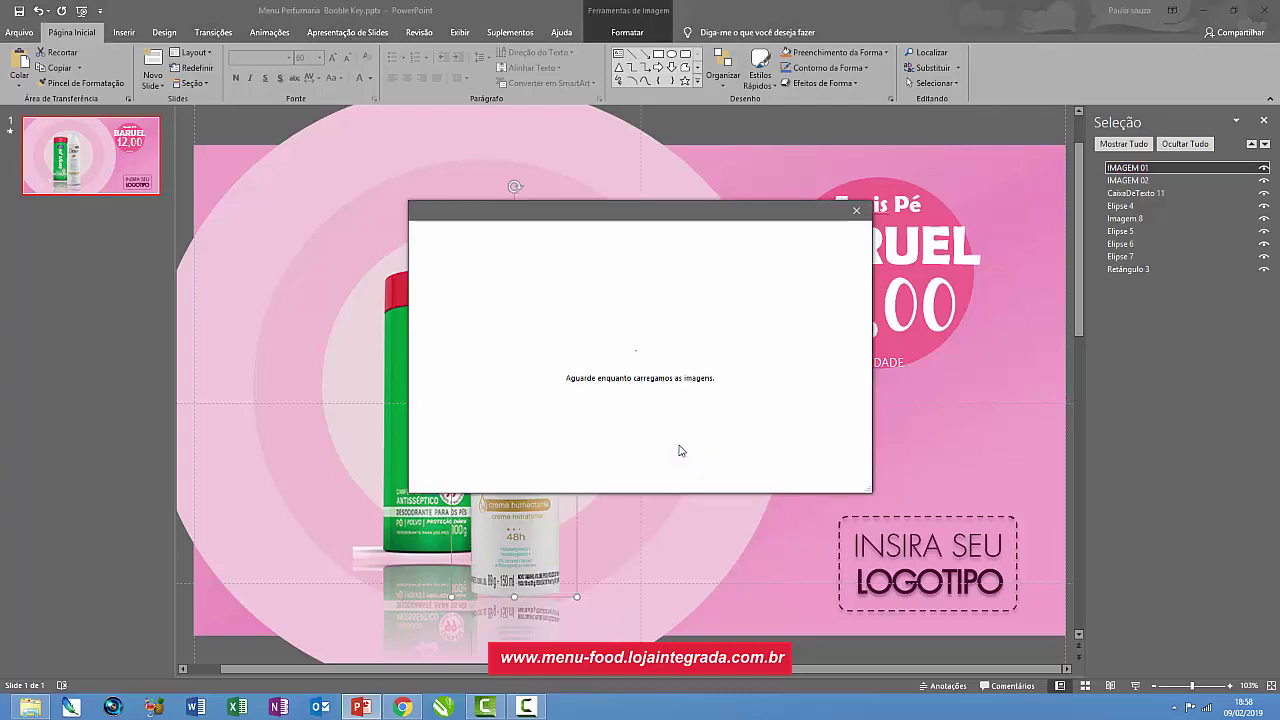
pyautogui.click(854, 212)
# - Replace the Dove picture with the file 153jato-seco-canforado-2png.png
pyautogui.rightClick(531, 389)
pyautogui.moveTo(598, 464)
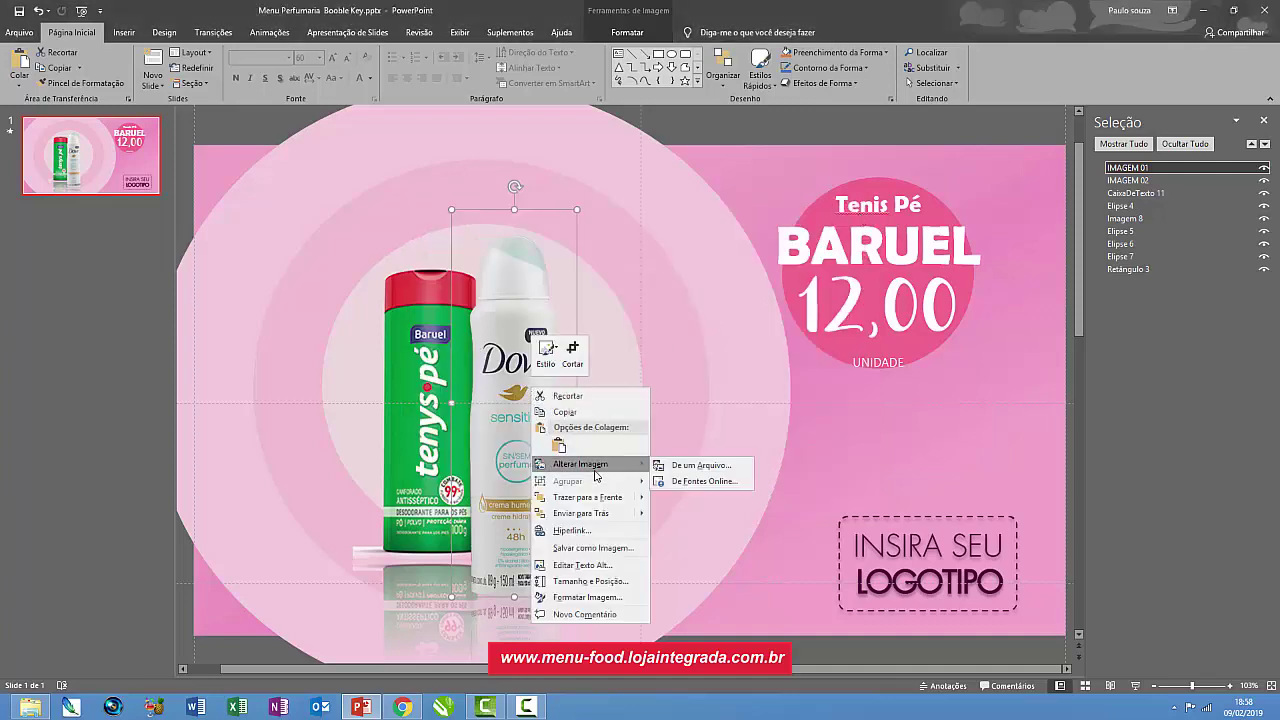
pyautogui.click(695, 468)
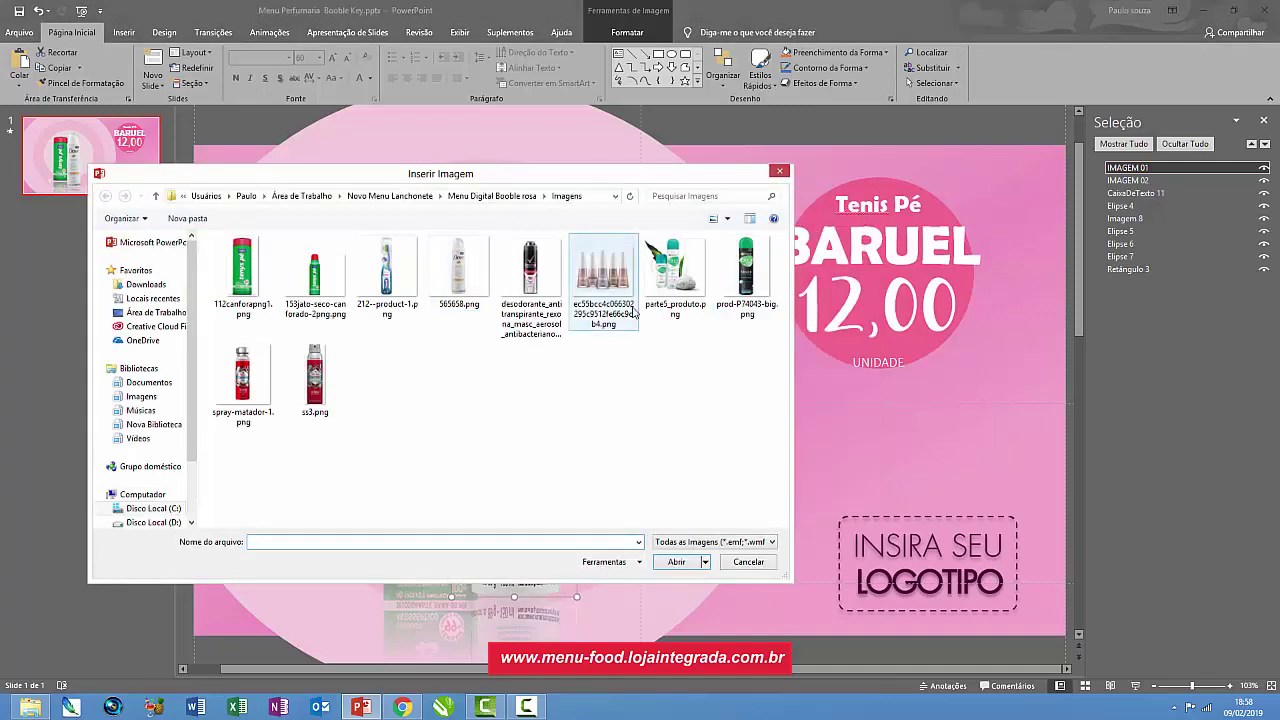
pyautogui.click(312, 287)
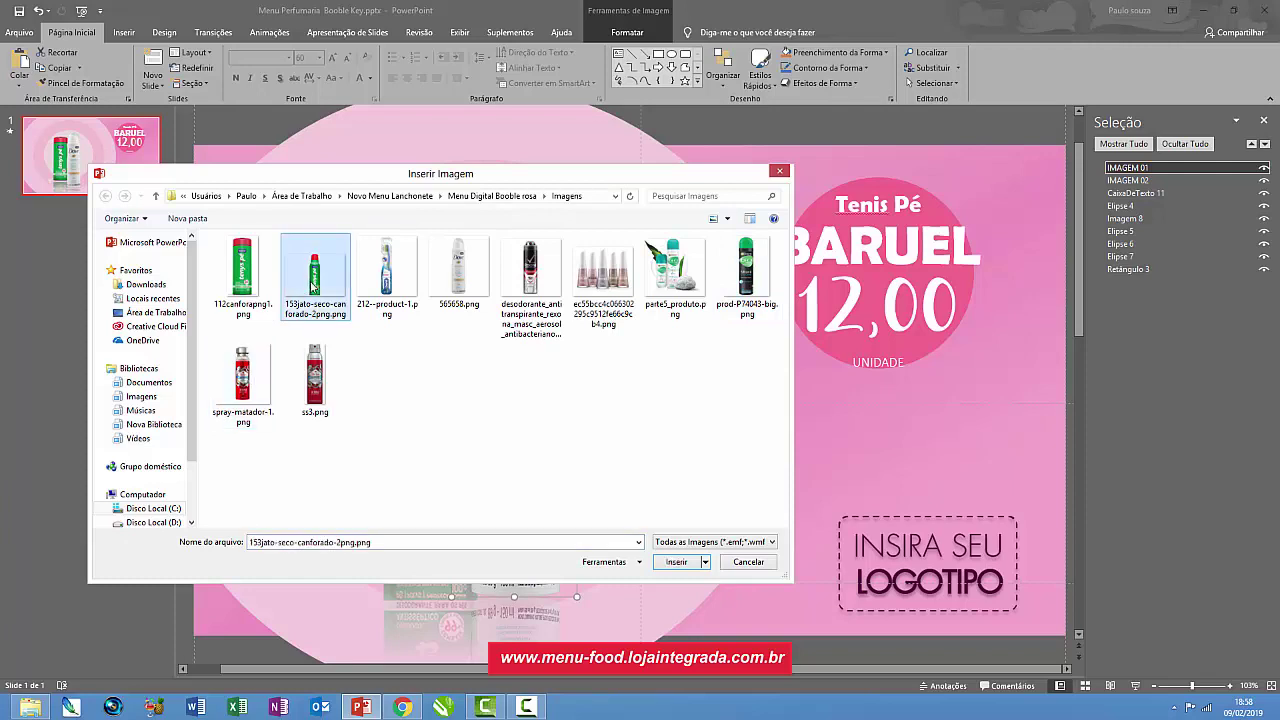
pyautogui.click(676, 562)
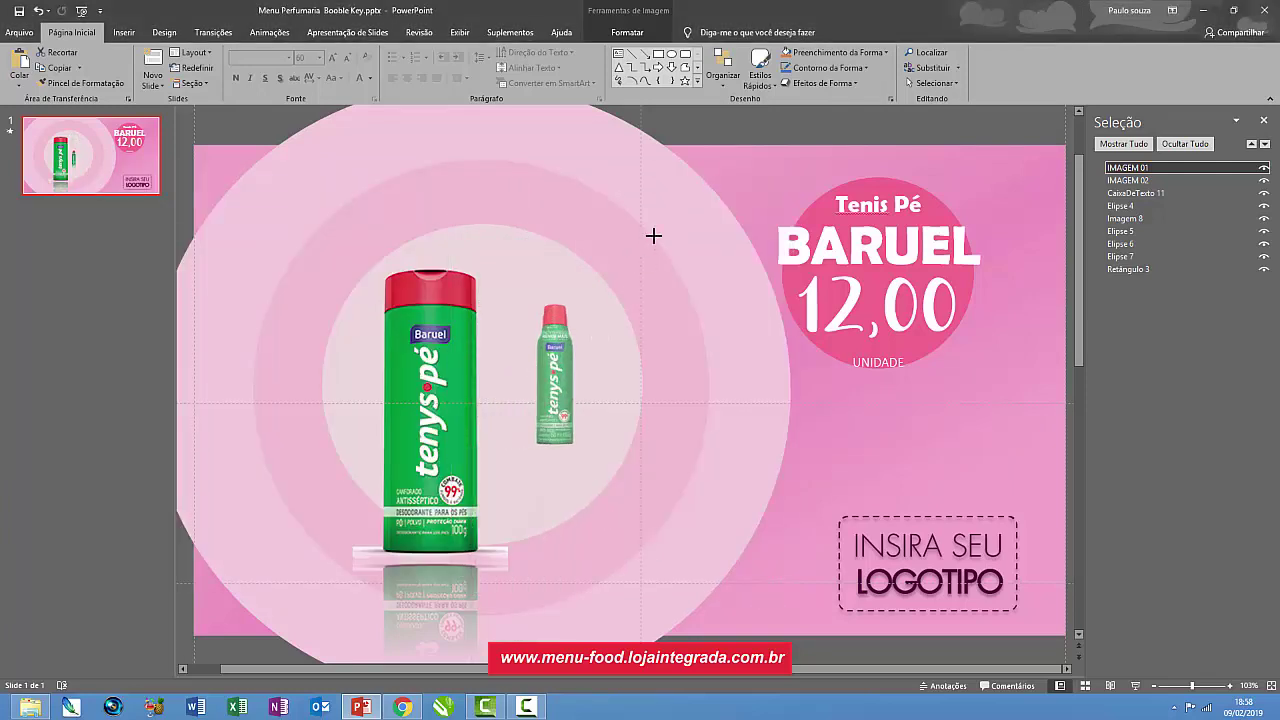
# - Enlarge the spray bottle to full height and place it beside the talc bottle
pyautogui.moveTo(576, 359); pyautogui.dragTo(671, 220)
pyautogui.moveTo(580, 347); pyautogui.dragTo(499, 430)
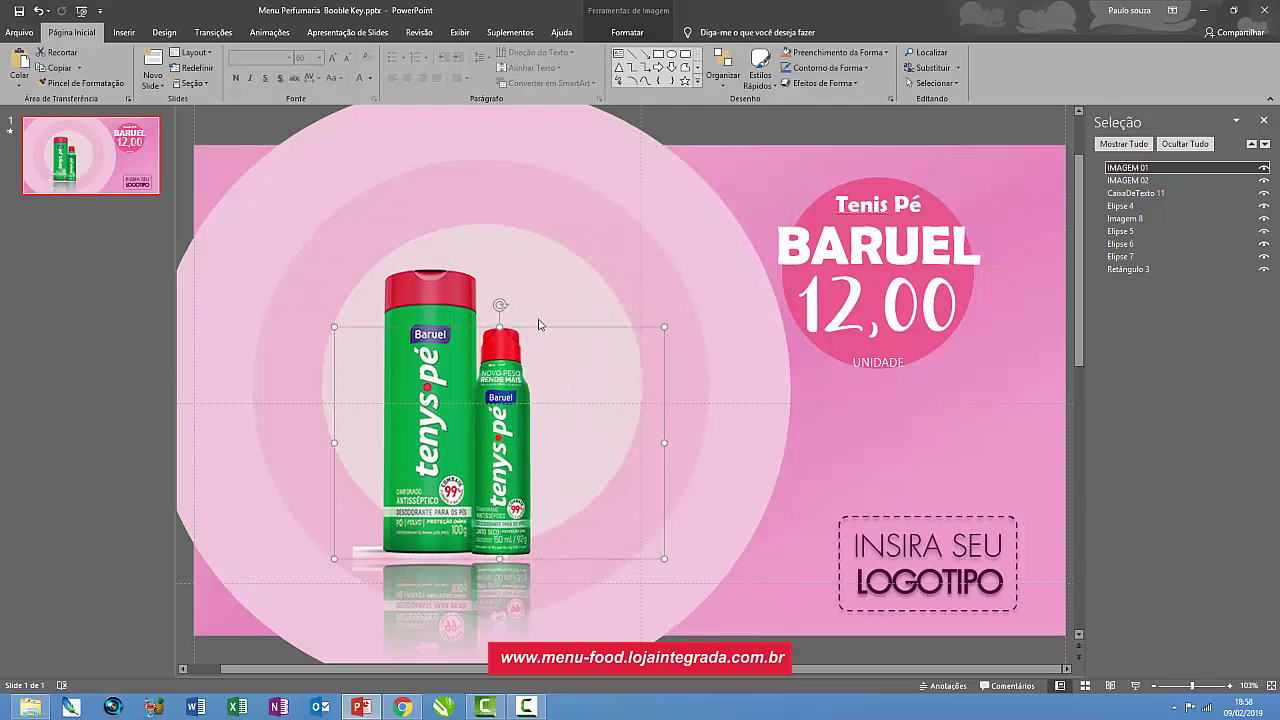
pyautogui.moveTo(664, 326); pyautogui.dragTo(723, 214)
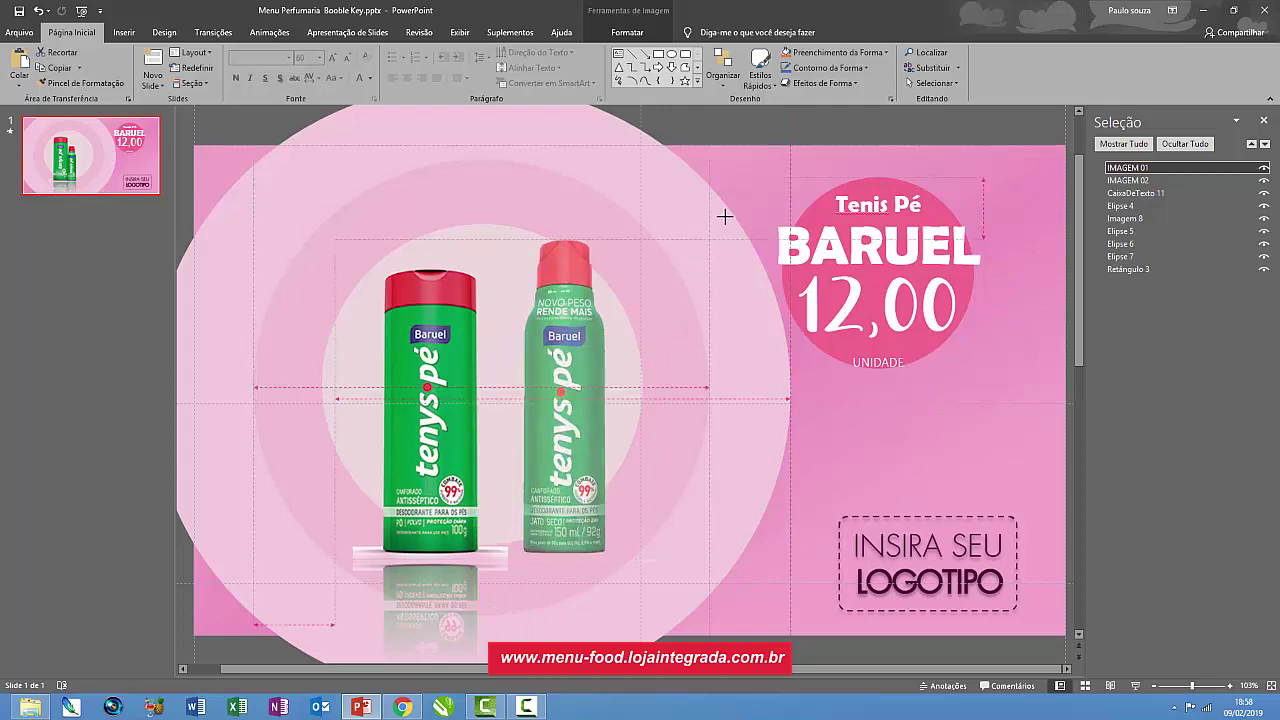
pyautogui.moveTo(566, 356); pyautogui.dragTo(510, 372)
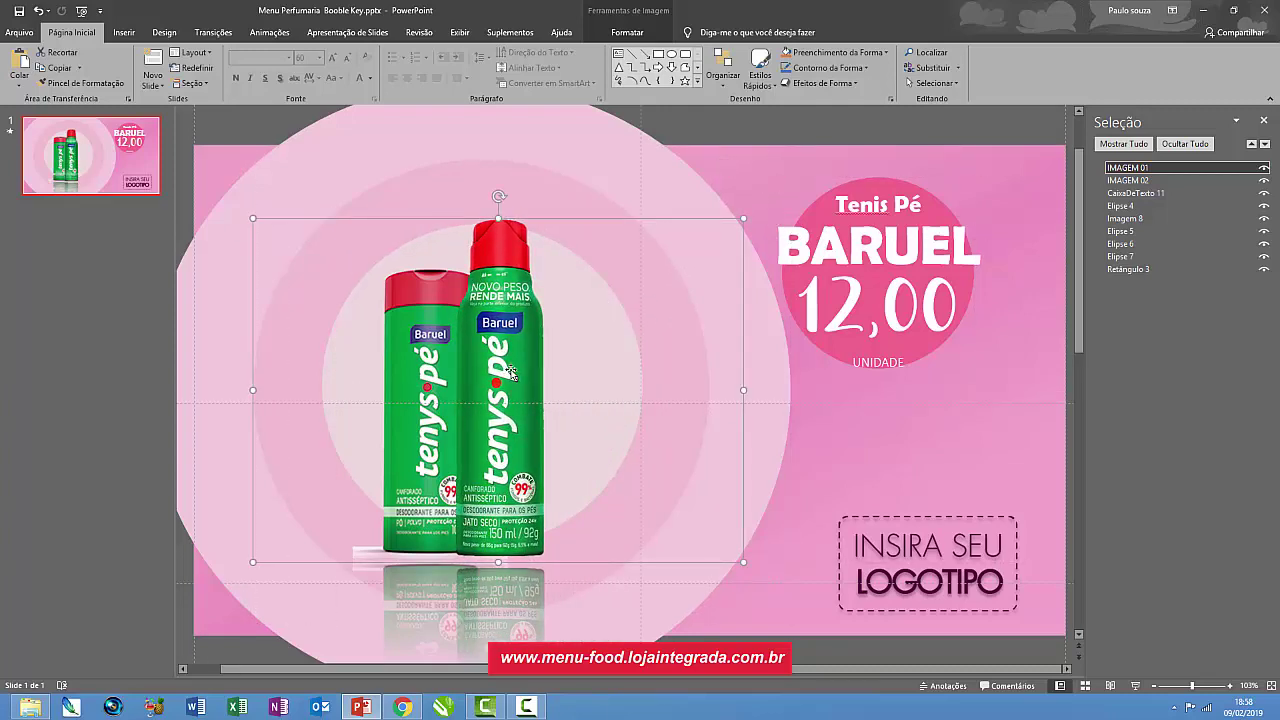
# - Replace the spray bottle picture with the file 112canforapng1.png
pyautogui.rightClick(511, 371)
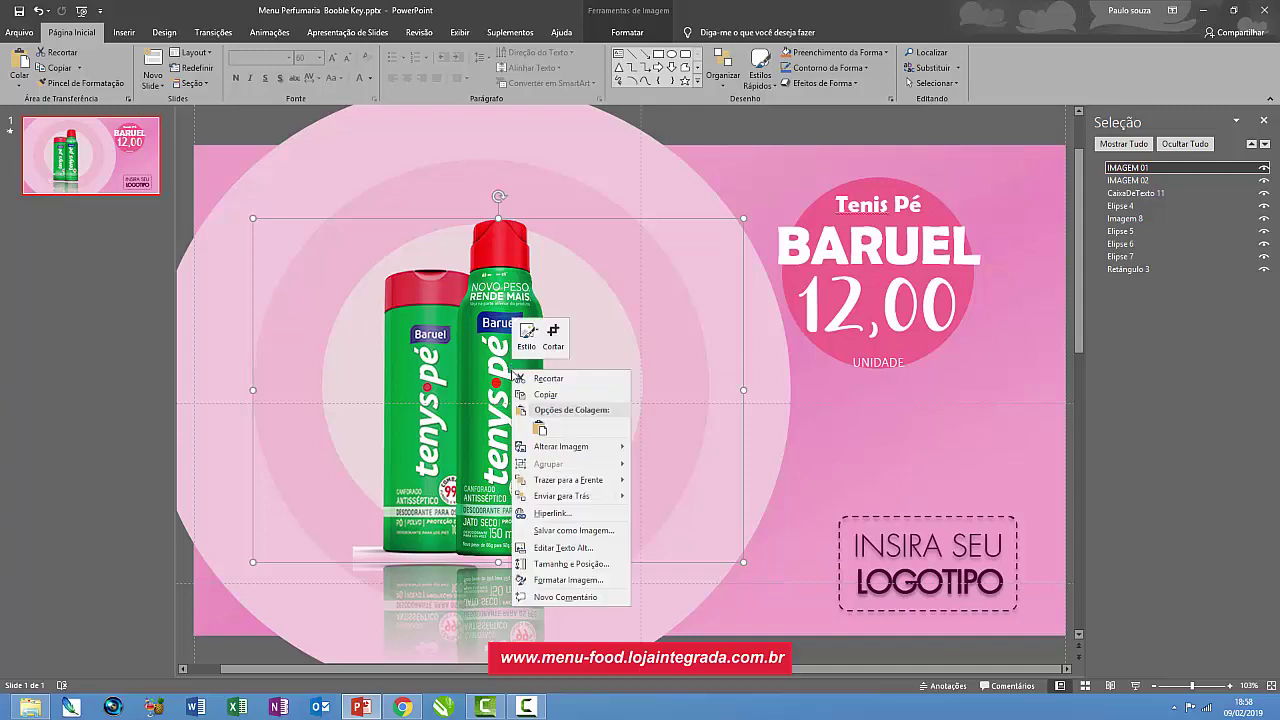
pyautogui.moveTo(583, 450)
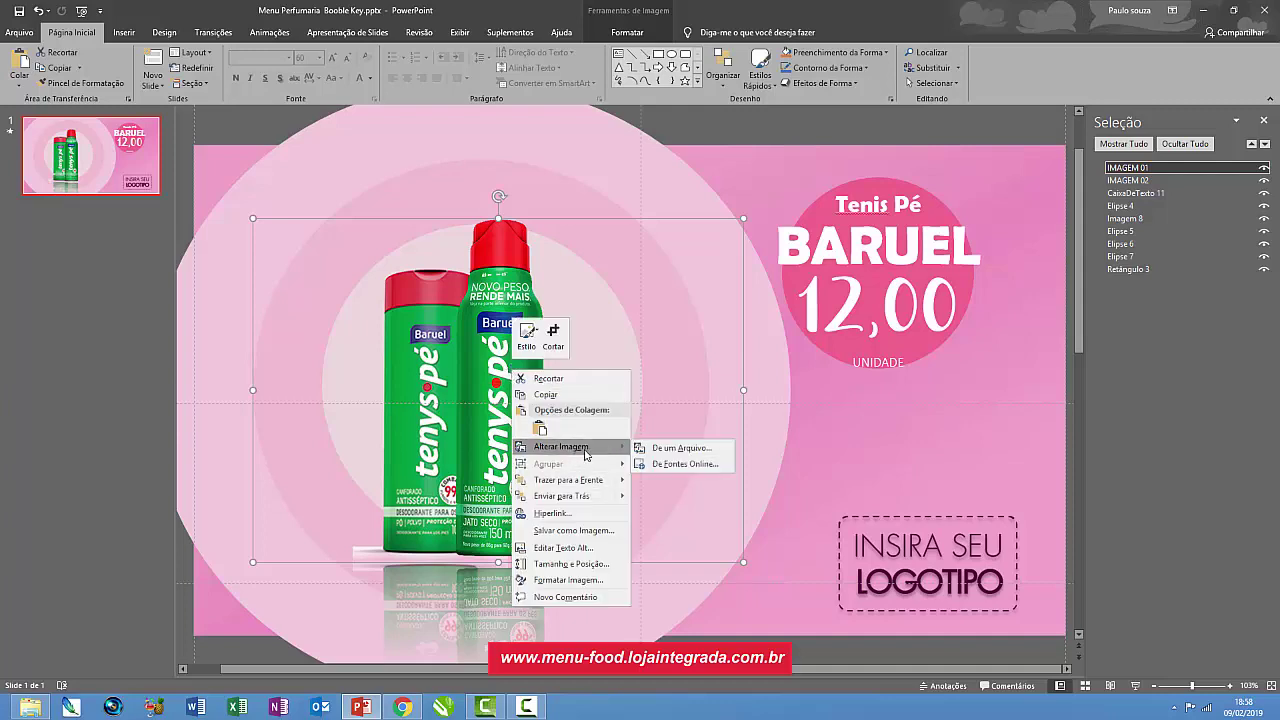
pyautogui.click(671, 455)
pyautogui.click(242, 268)
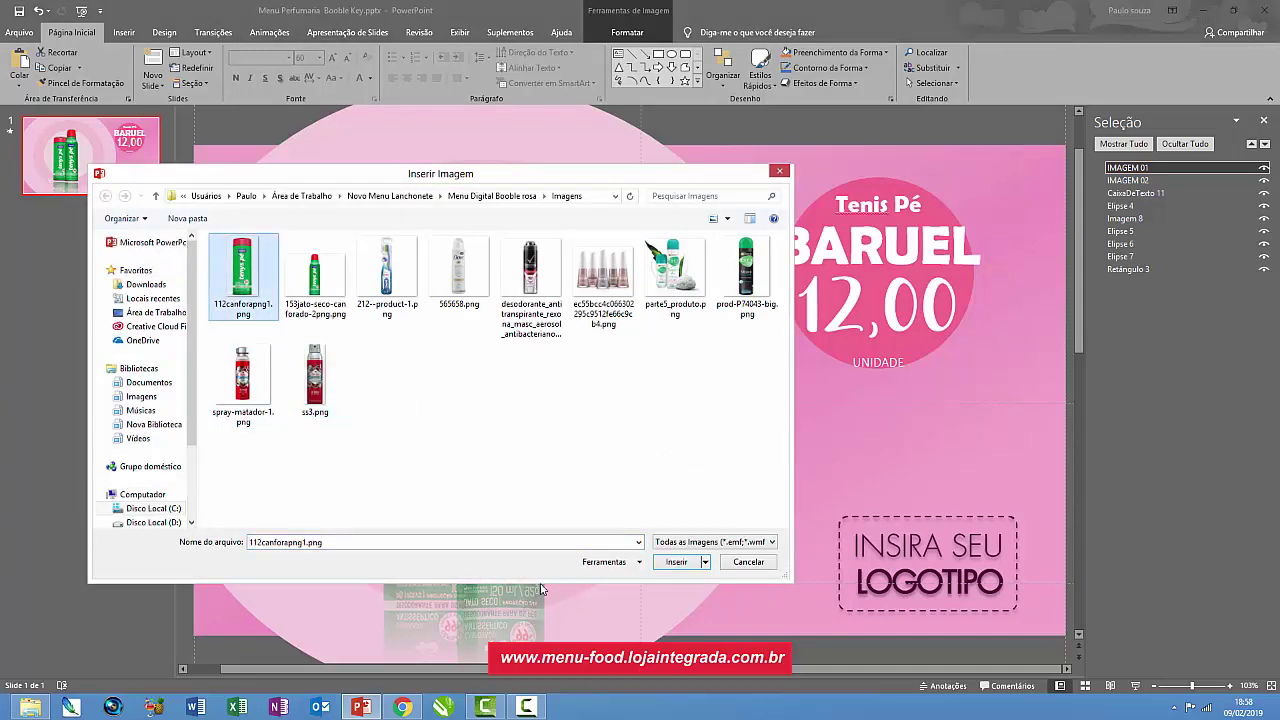
pyautogui.click(670, 564)
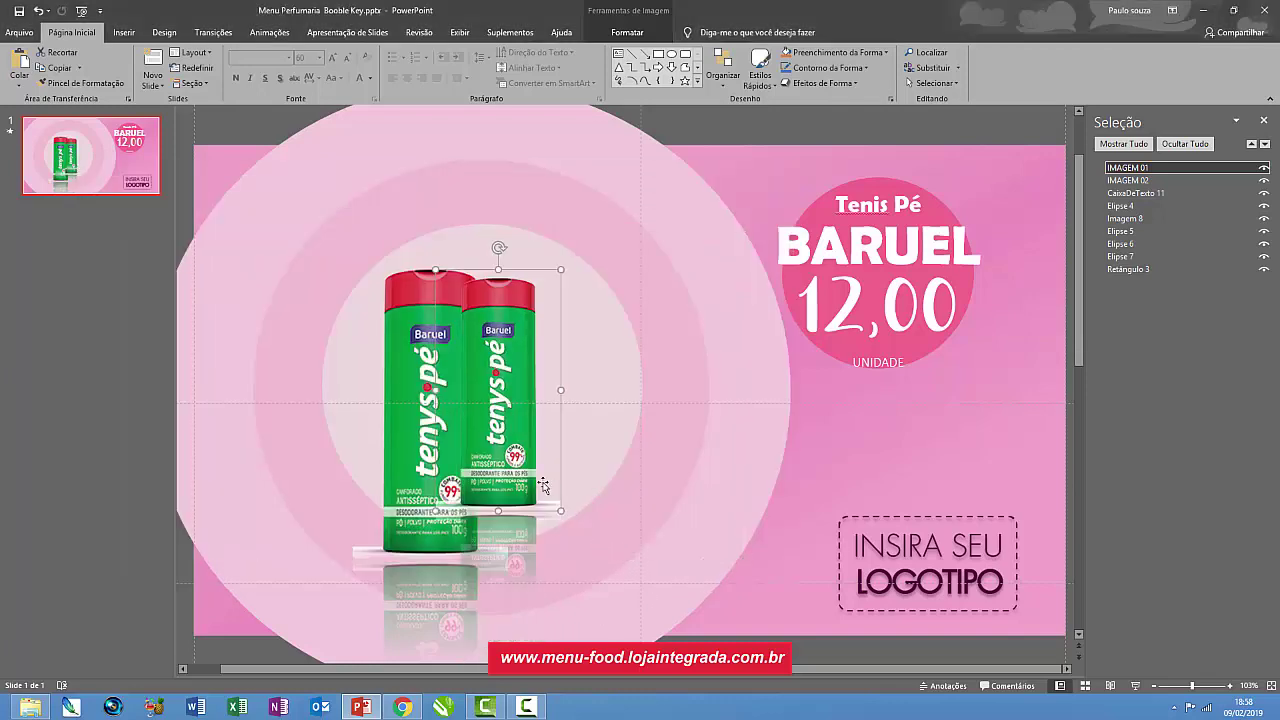
# - Enlarge the new talc bottle and nudge both bottles into place side by side
pyautogui.moveTo(560, 511); pyautogui.dragTo(600, 600)
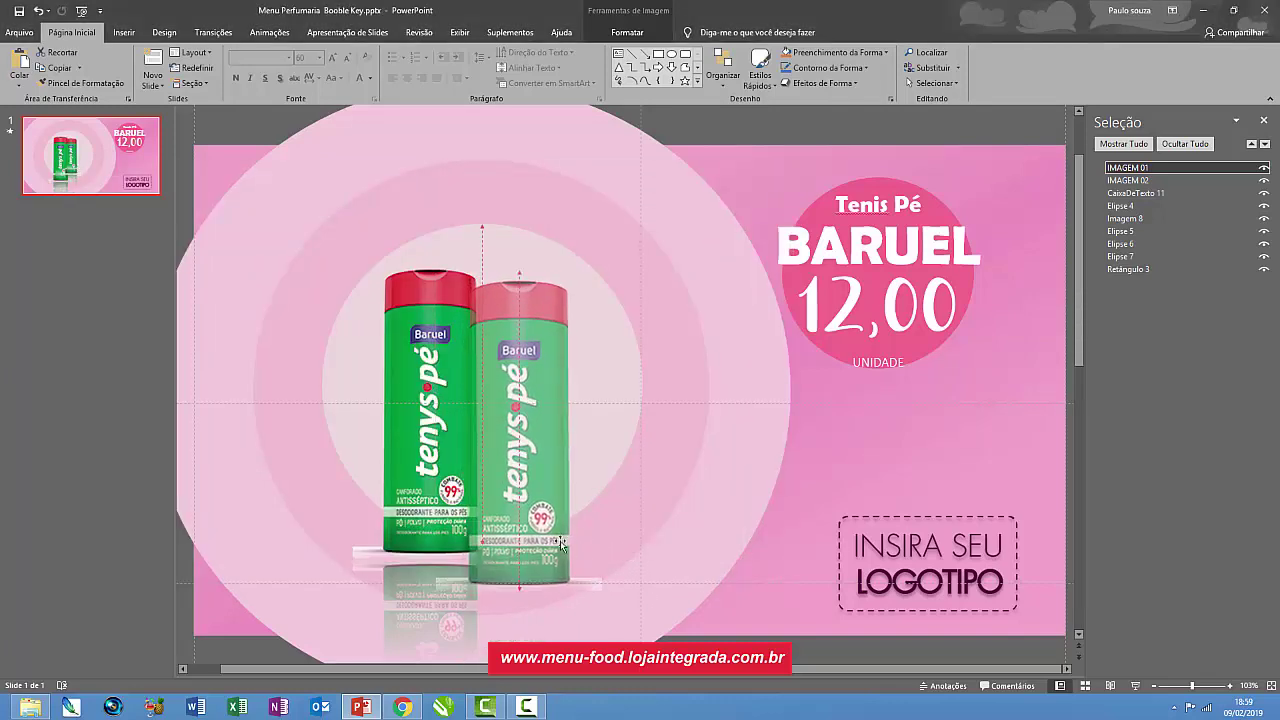
pyautogui.moveTo(540, 478)
pyautogui.mouseDown()
pyautogui.moveTo(538, 441)
pyautogui.moveTo(529, 450)
pyautogui.mouseUp()
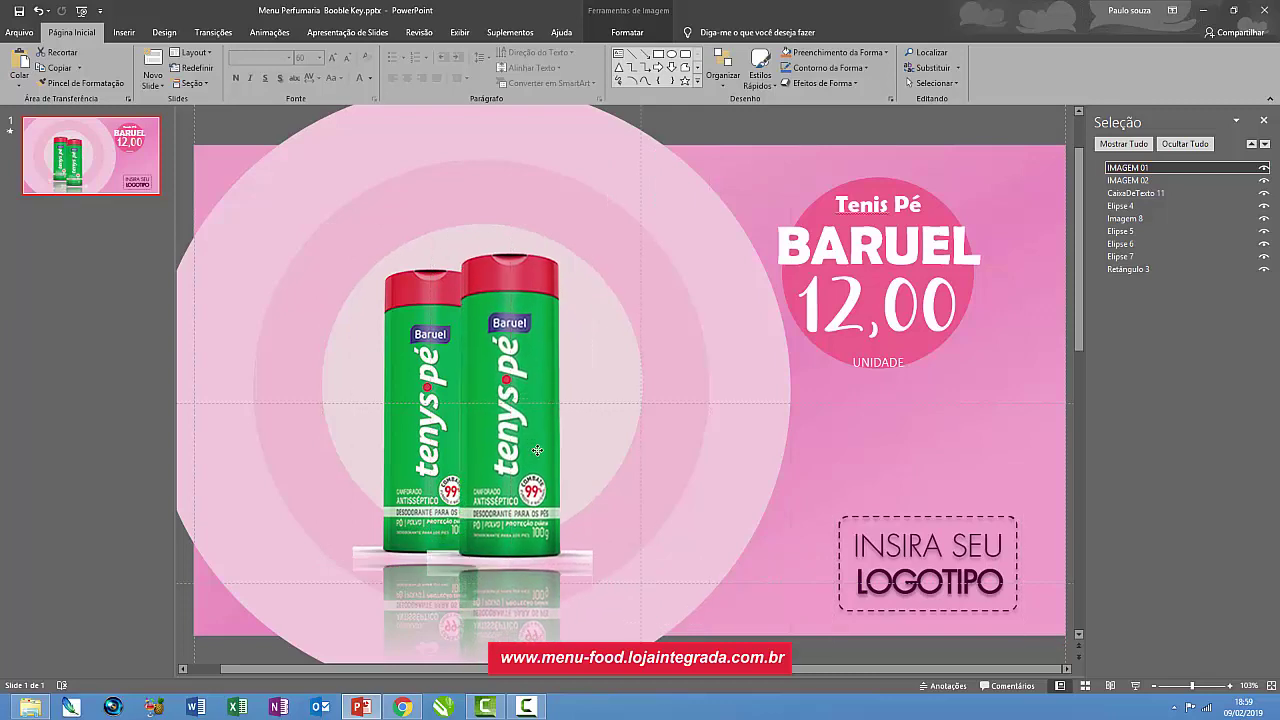
pyautogui.moveTo(537, 451); pyautogui.dragTo(545, 451)
pyautogui.moveTo(416, 430); pyautogui.dragTo(422, 431)
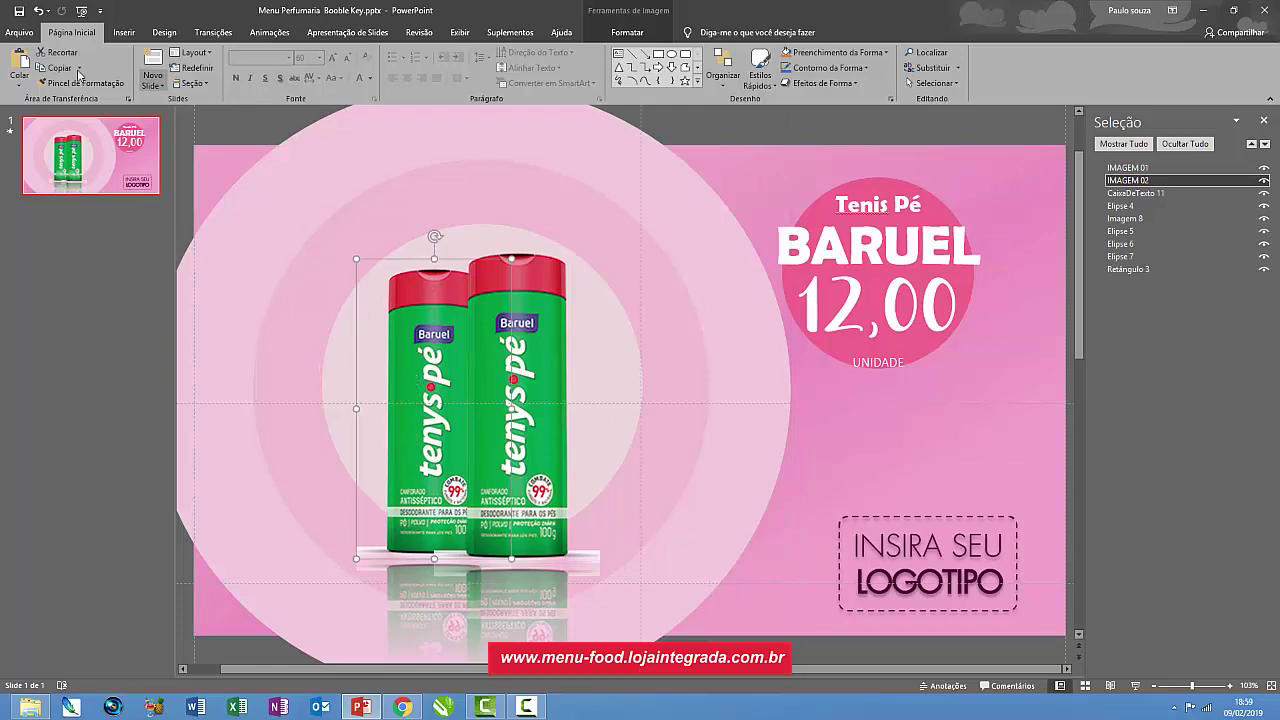
pyautogui.click(269, 32)
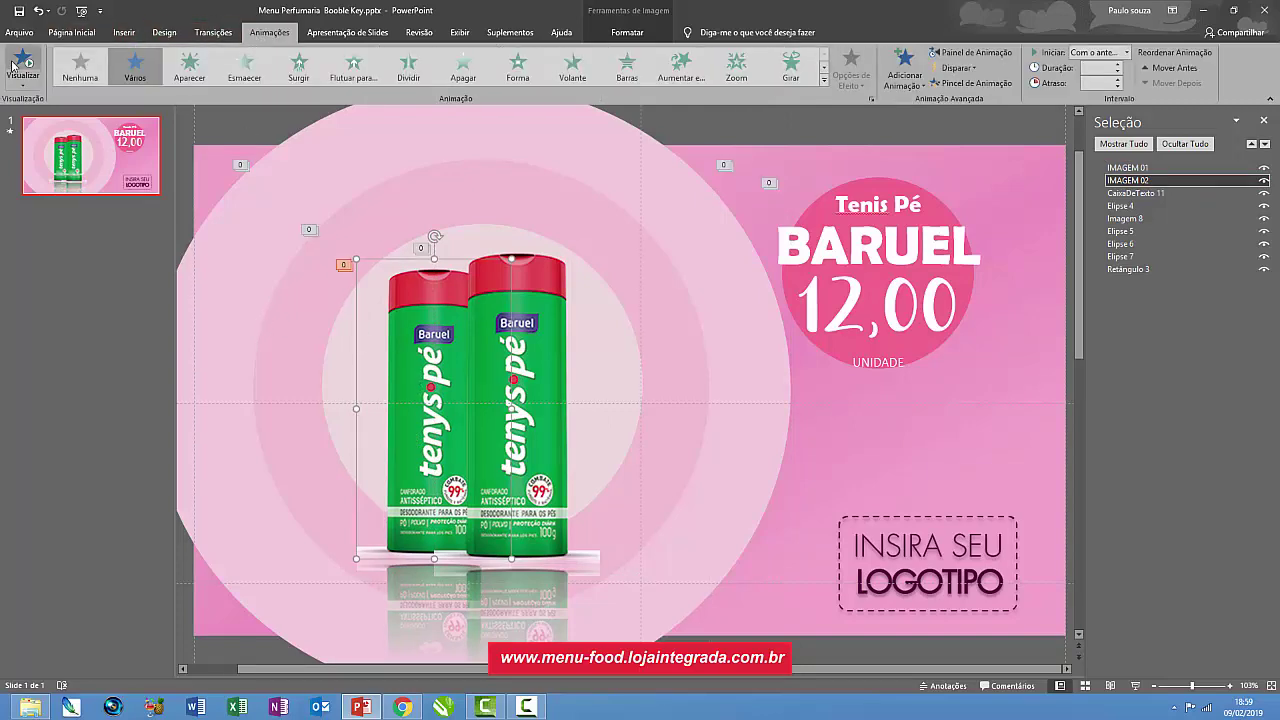
pyautogui.click(12, 66)
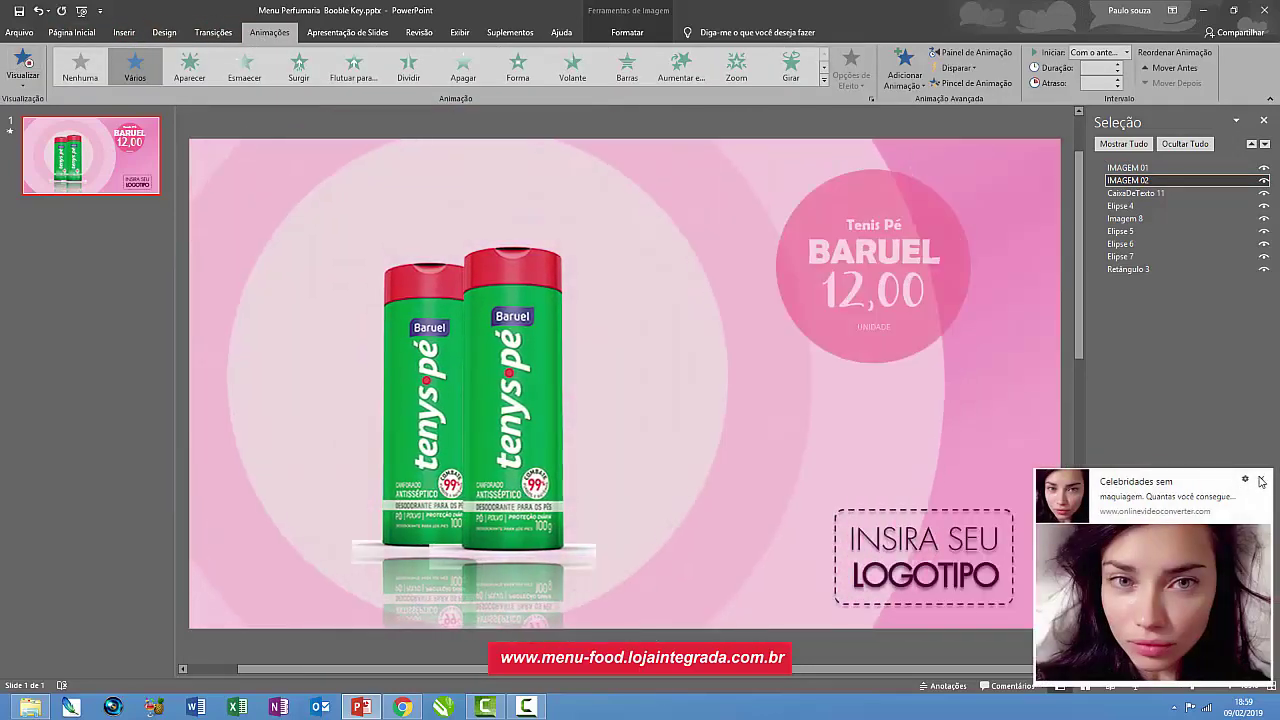
pyautogui.click(1261, 481)
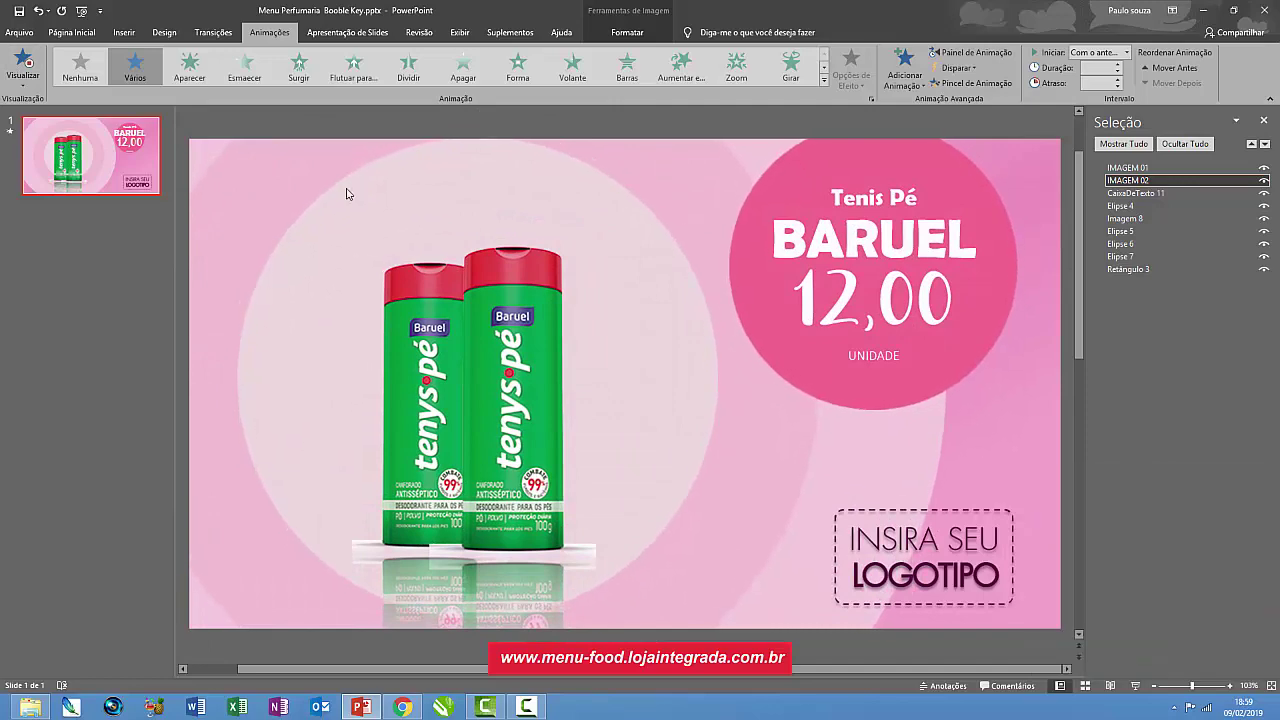
pyautogui.click(24, 60)
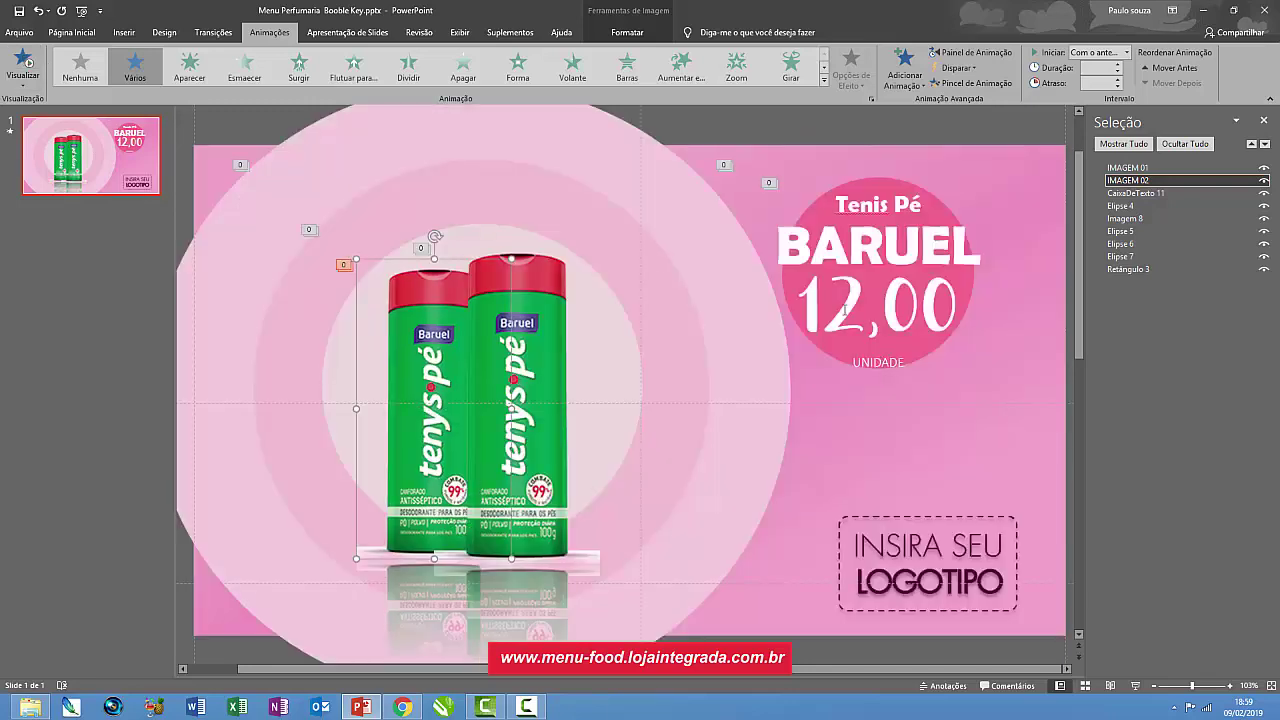
# - Change the price from 12,00 to 6,00 and preview the slide animation
pyautogui.click(855, 305)
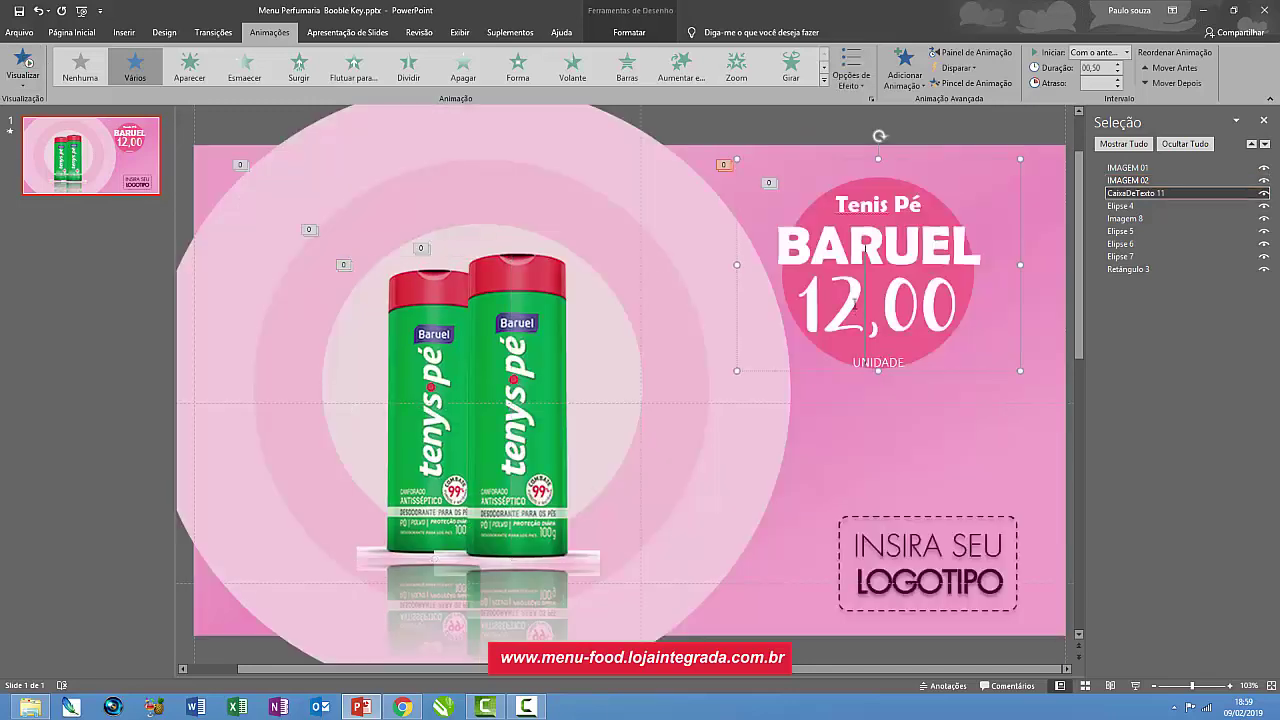
pyautogui.press('BackSpace')
pyautogui.press('BackSpace')
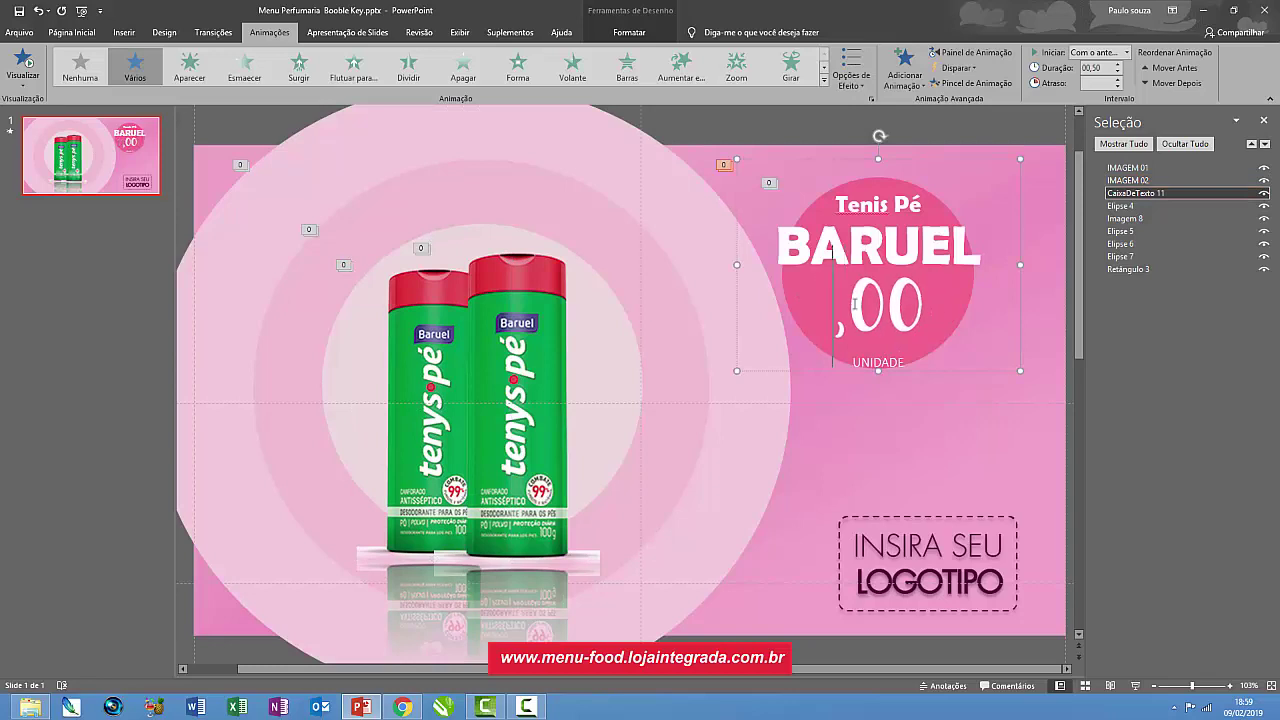
pyautogui.write('6')
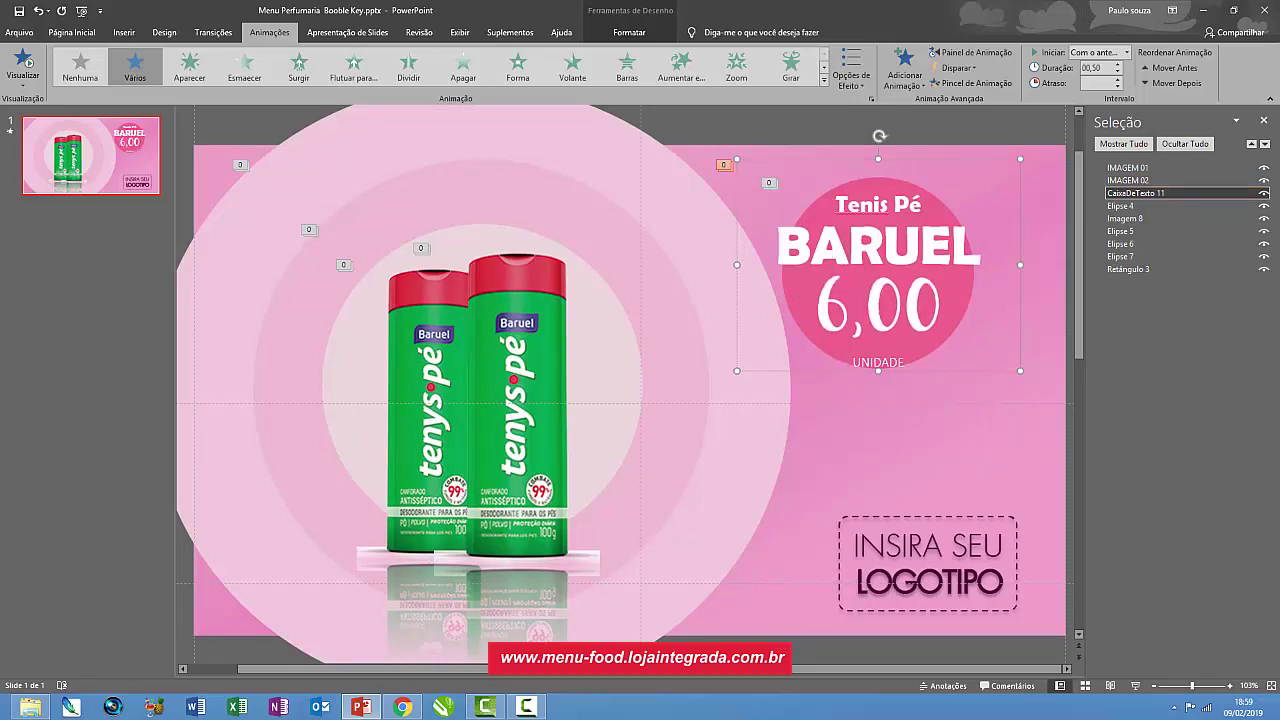
pyautogui.click(22, 62)
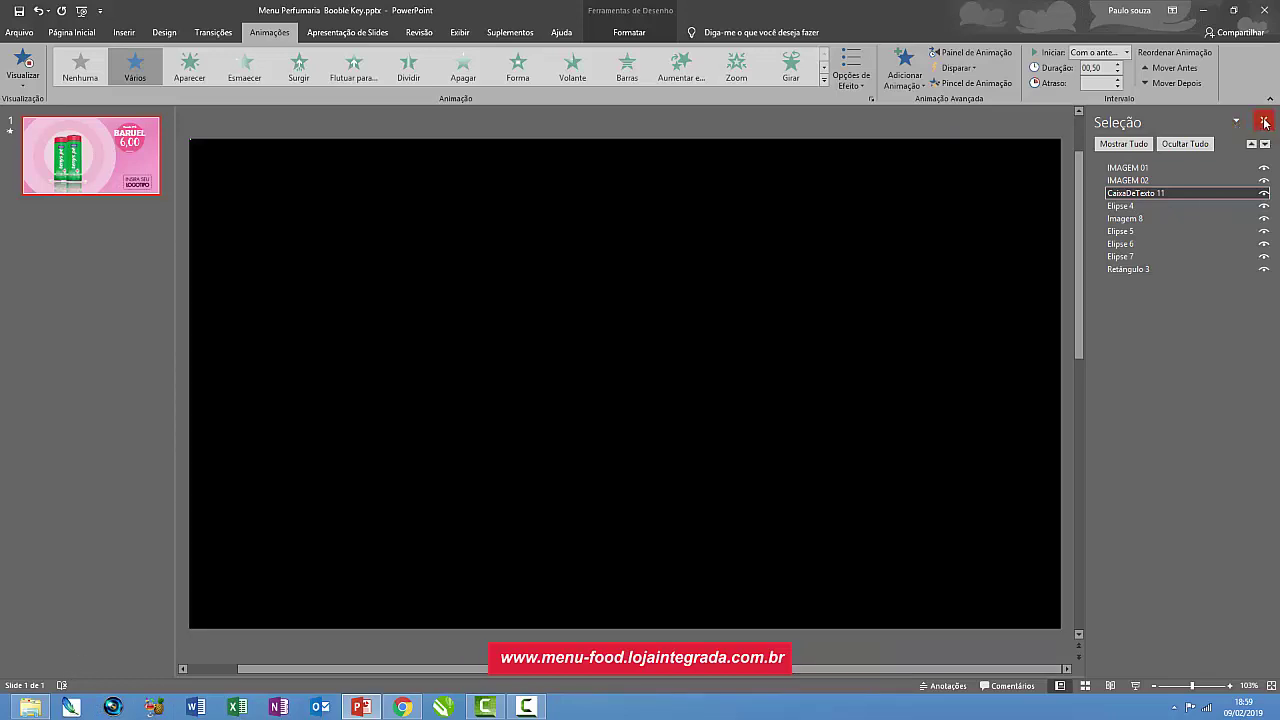
# - Close the Seleção pane and deselect the price text box
pyautogui.click(1264, 122)
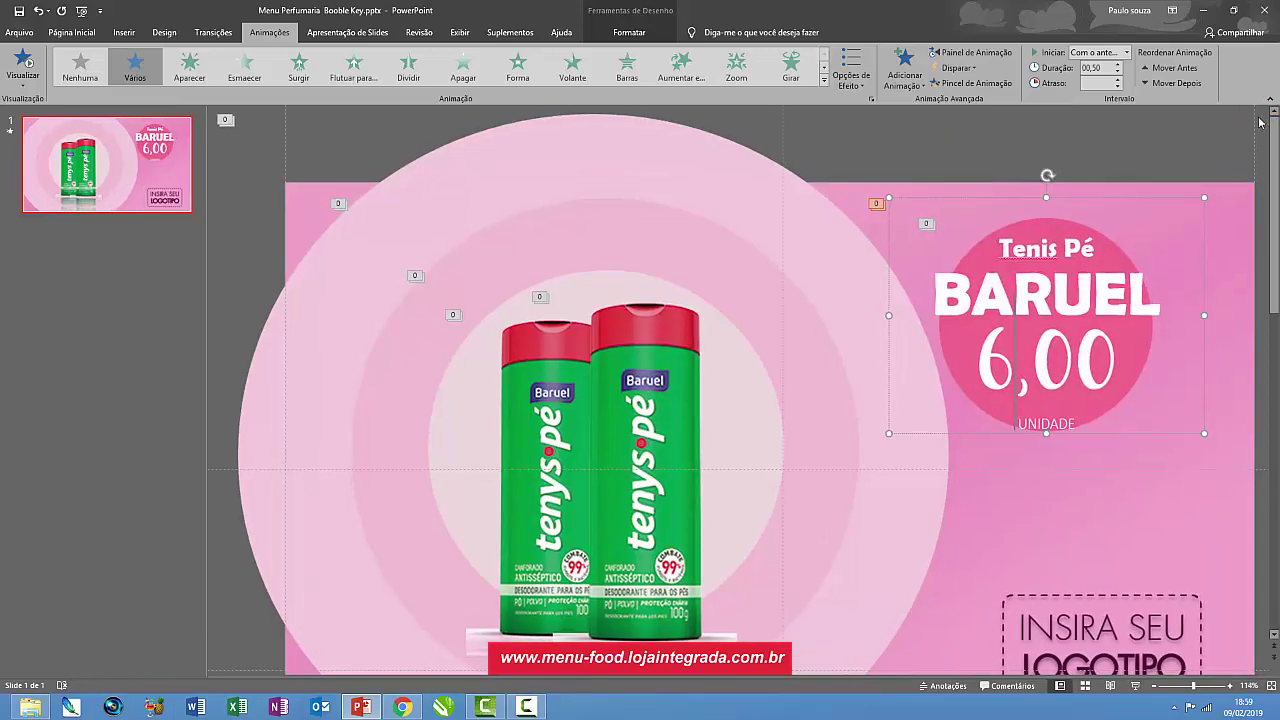
pyautogui.click(82, 164)
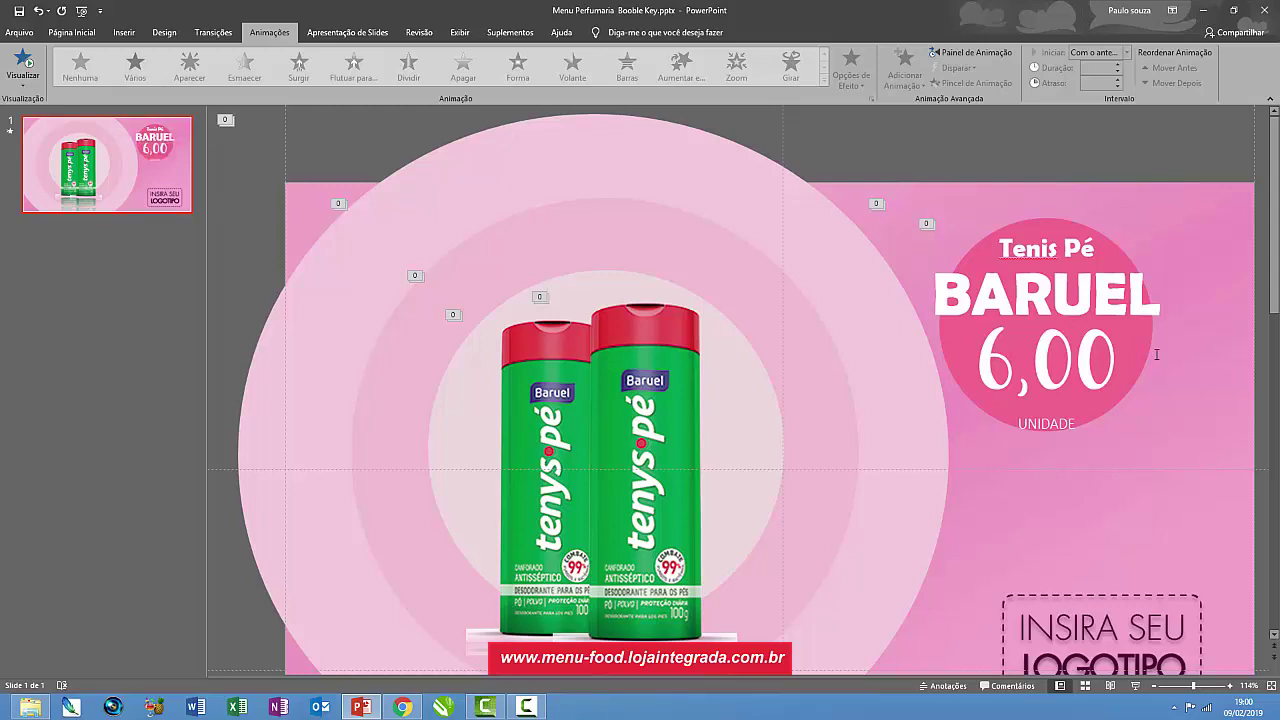
pyautogui.click(1274, 634)
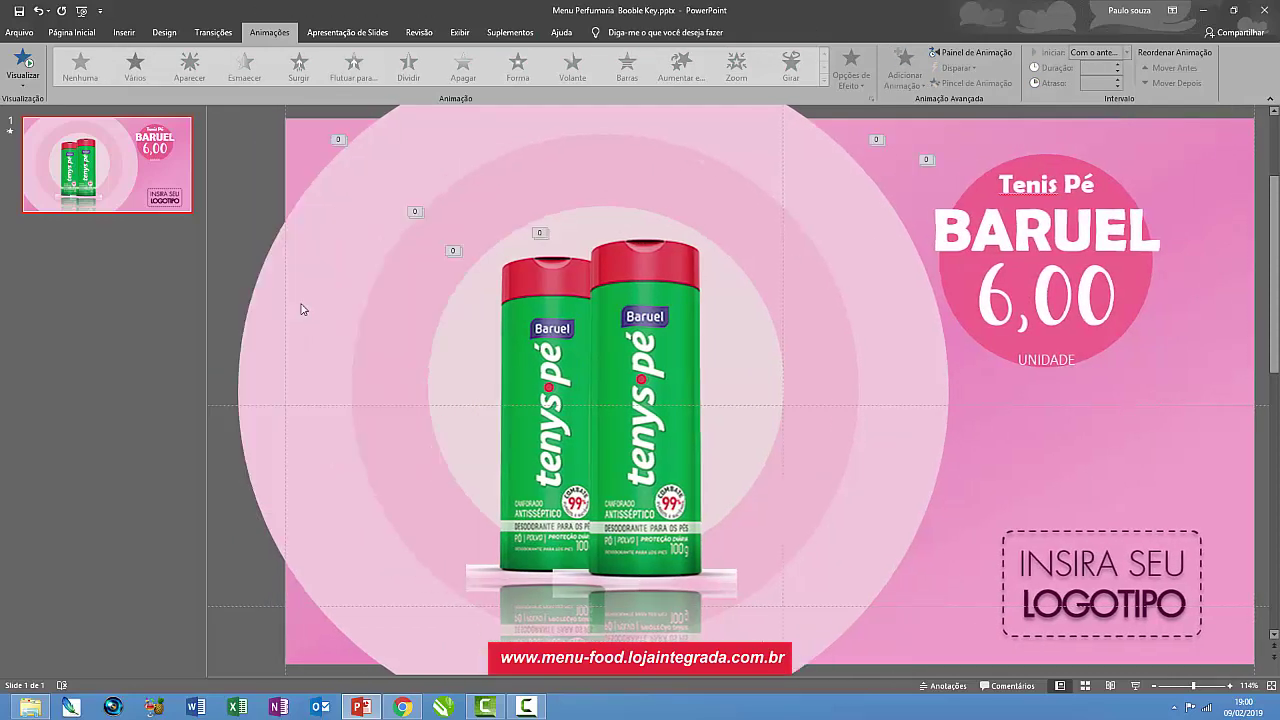
pyautogui.click(900, 190)
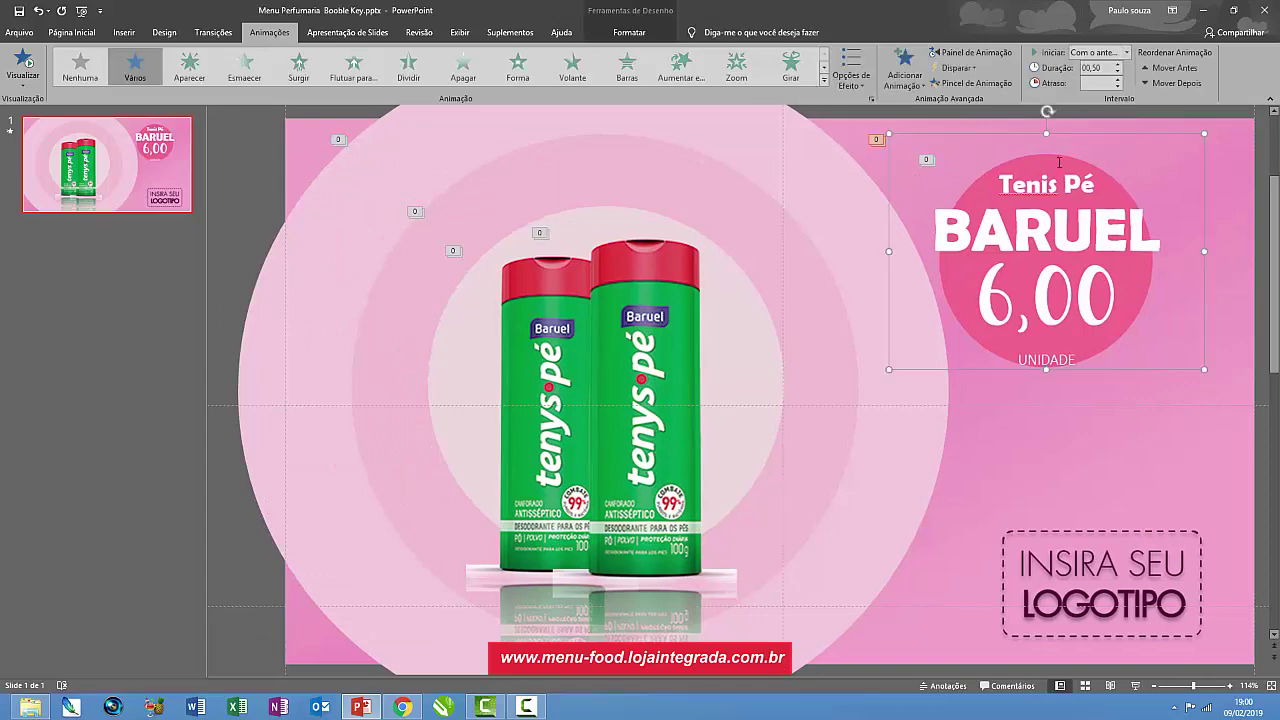
pyautogui.click(1236, 192)
pyautogui.scroll(-3, 1212, 437)
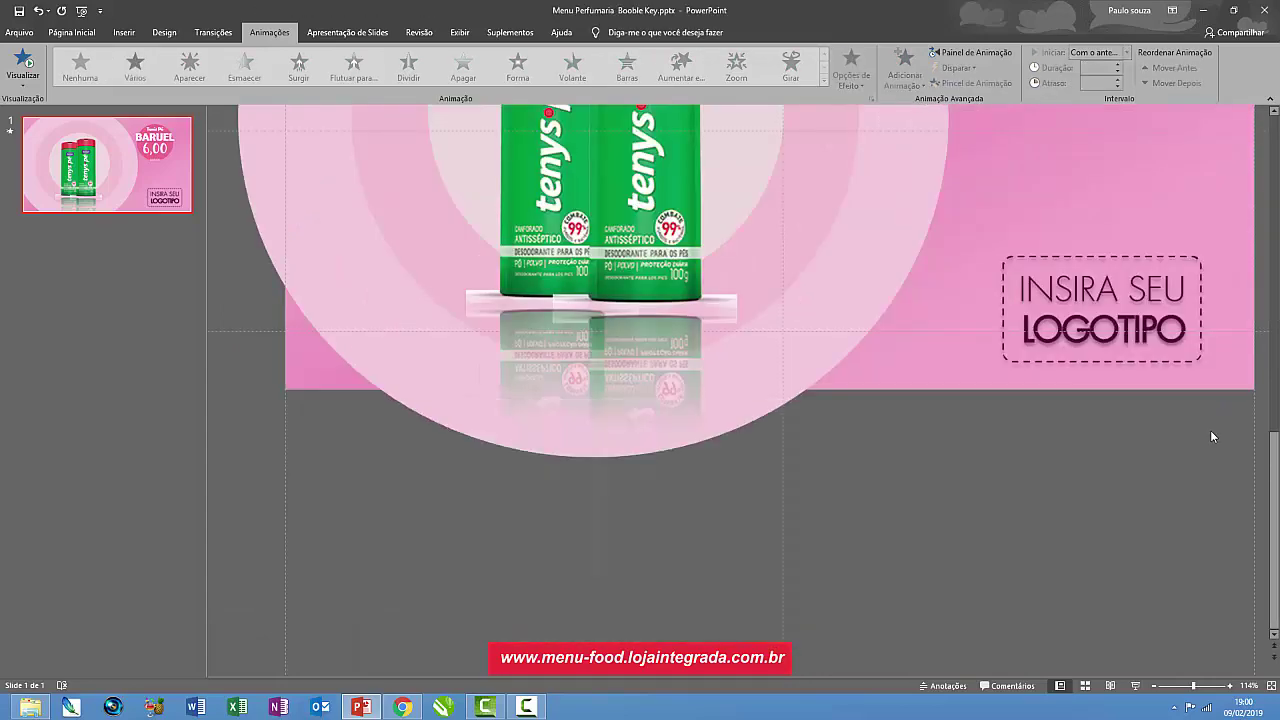
pyautogui.moveTo(635, 418)
pyautogui.mouseDown()
pyautogui.moveTo(680, 568)
pyautogui.moveTo(616, 409)
pyautogui.mouseUp()
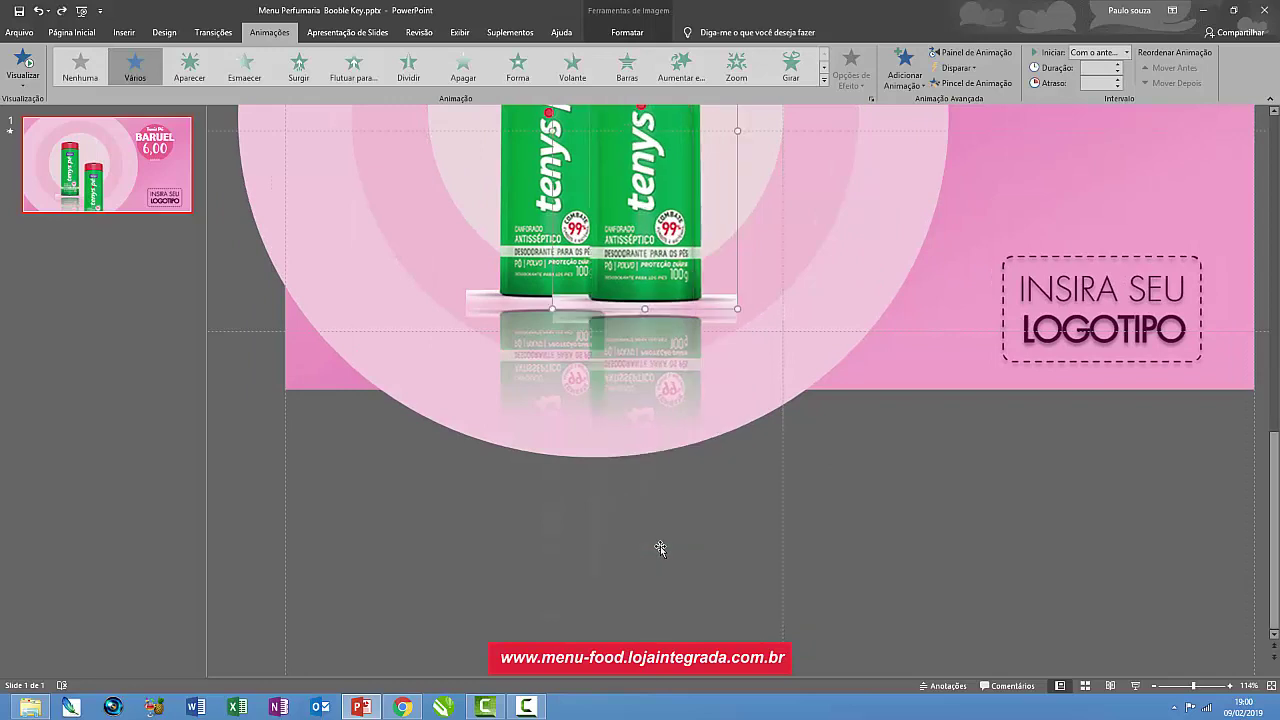
pyautogui.click(445, 323)
pyautogui.click(679, 360)
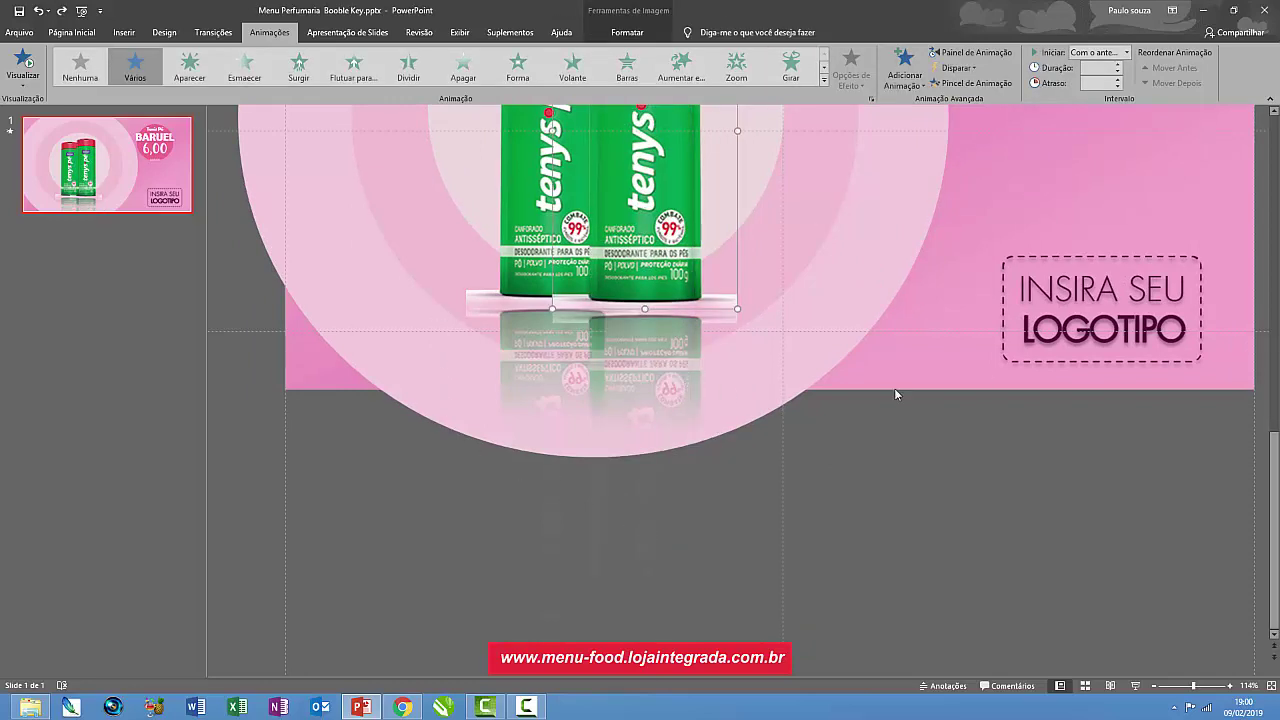
pyautogui.moveTo(1274, 114); pyautogui.dragTo(1274, 114)
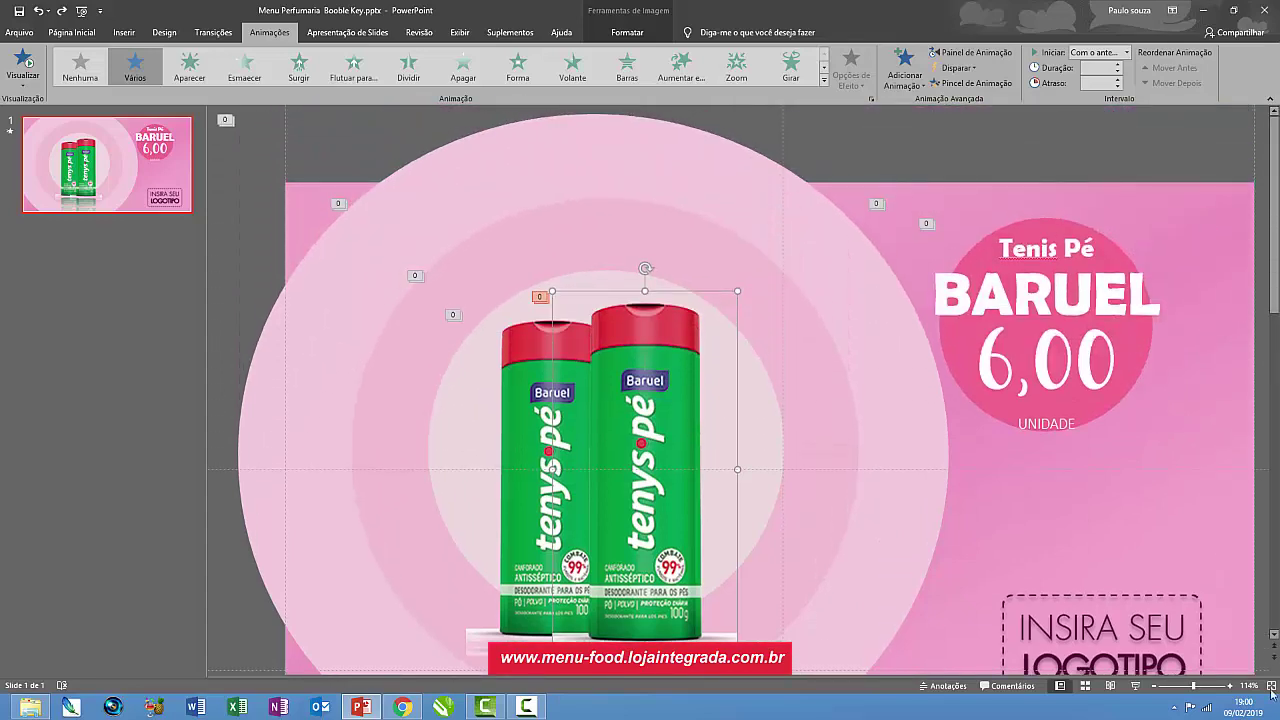
pyautogui.moveTo(1274, 662)
pyautogui.click(1274, 636)
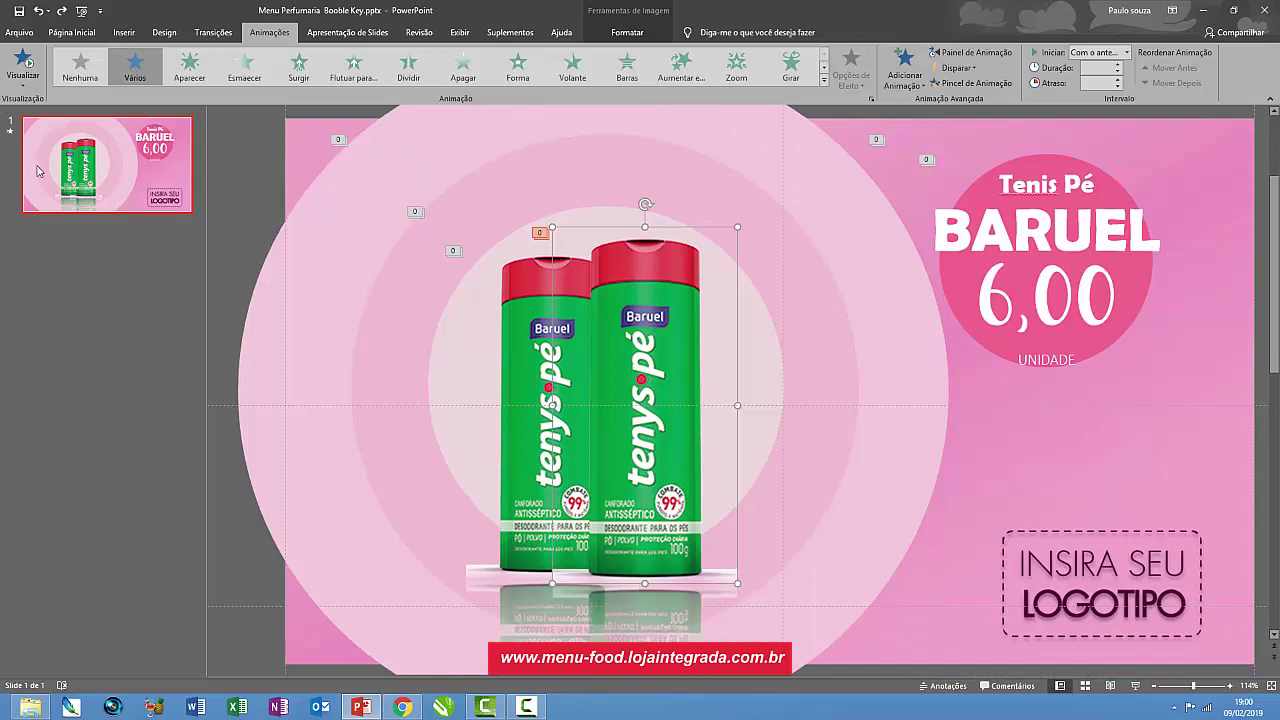
pyautogui.click(97, 172)
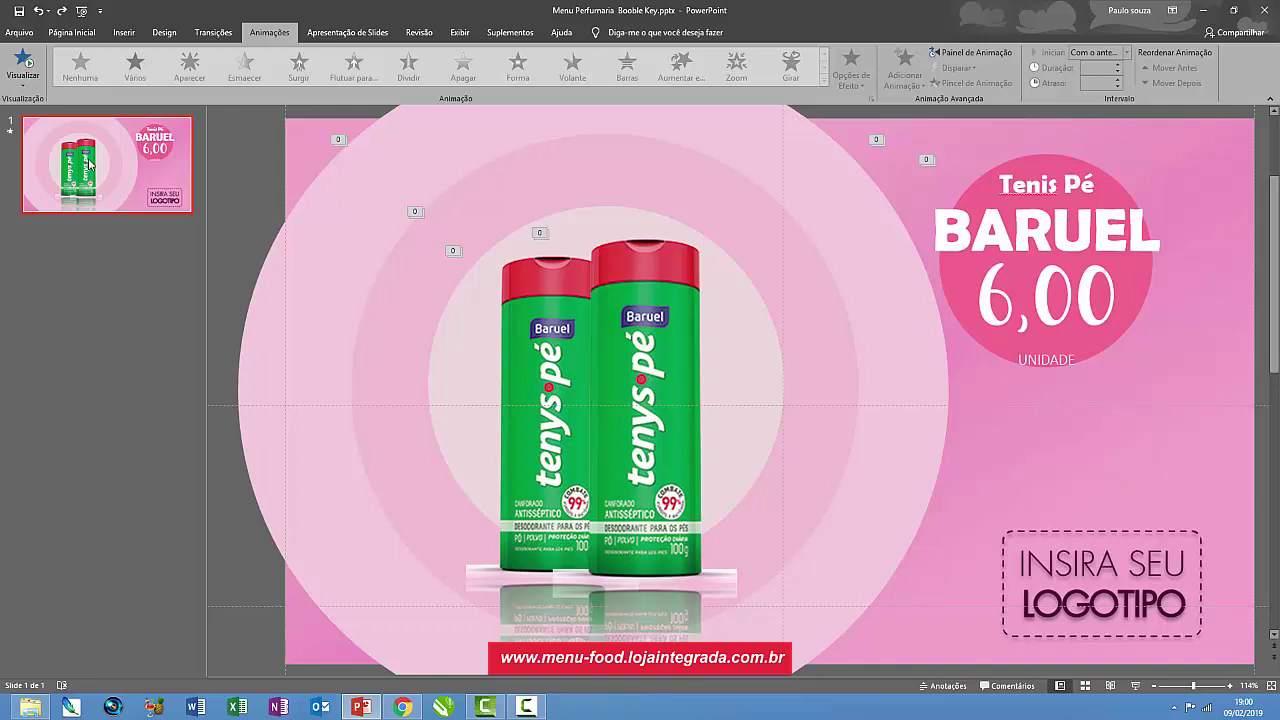
# - Copy slide 1 and paste it with Ctrl+V as slide 2
pyautogui.rightClick(88, 163)
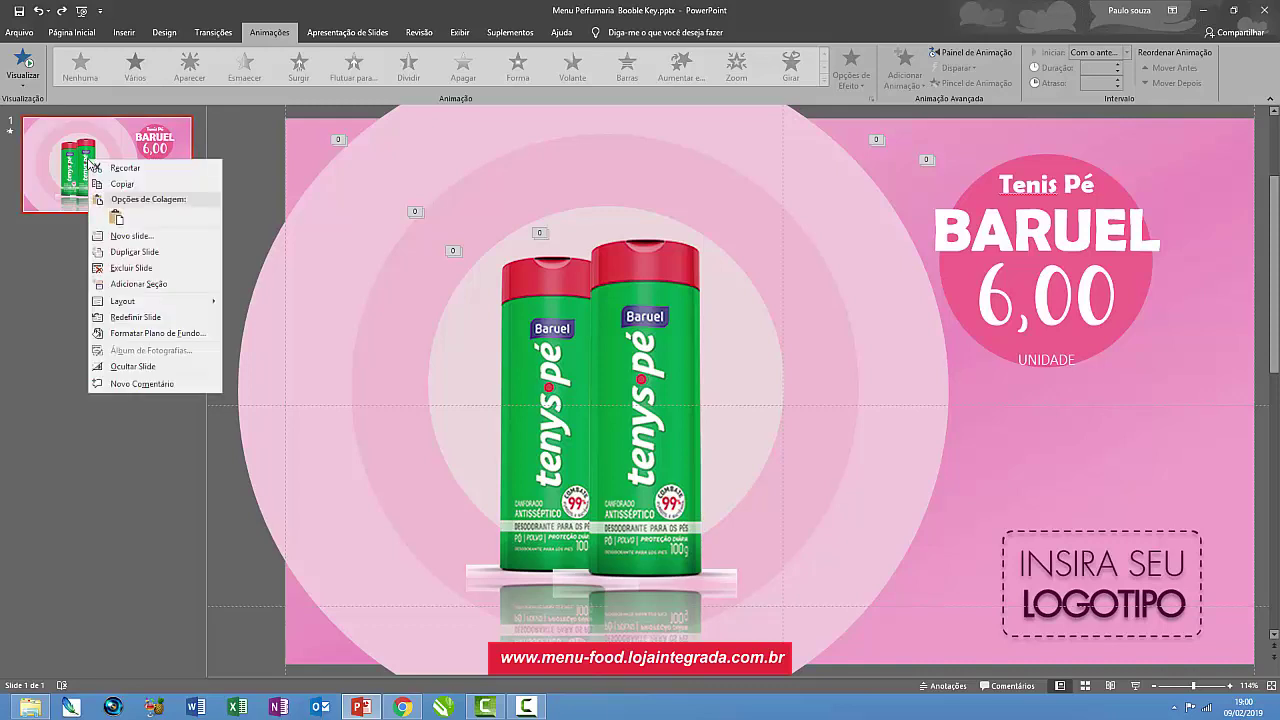
pyautogui.click(145, 186)
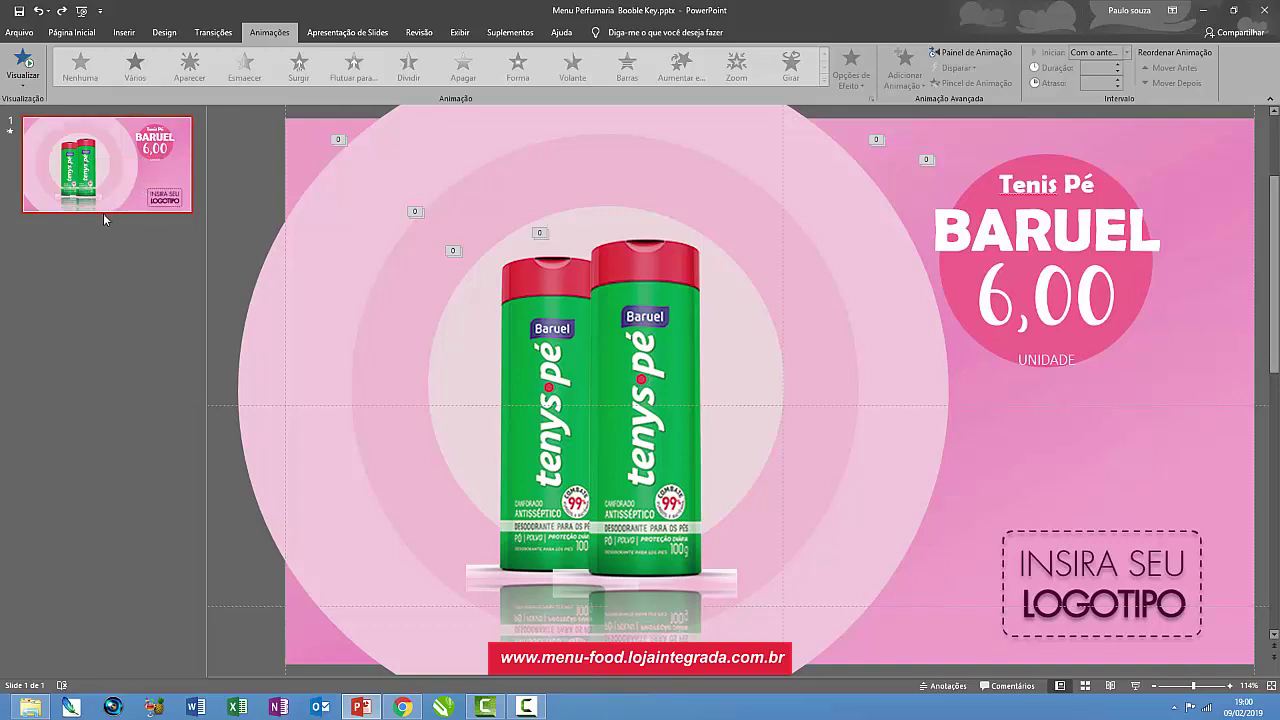
pyautogui.rightClick(96, 217)
pyautogui.click(64, 218)
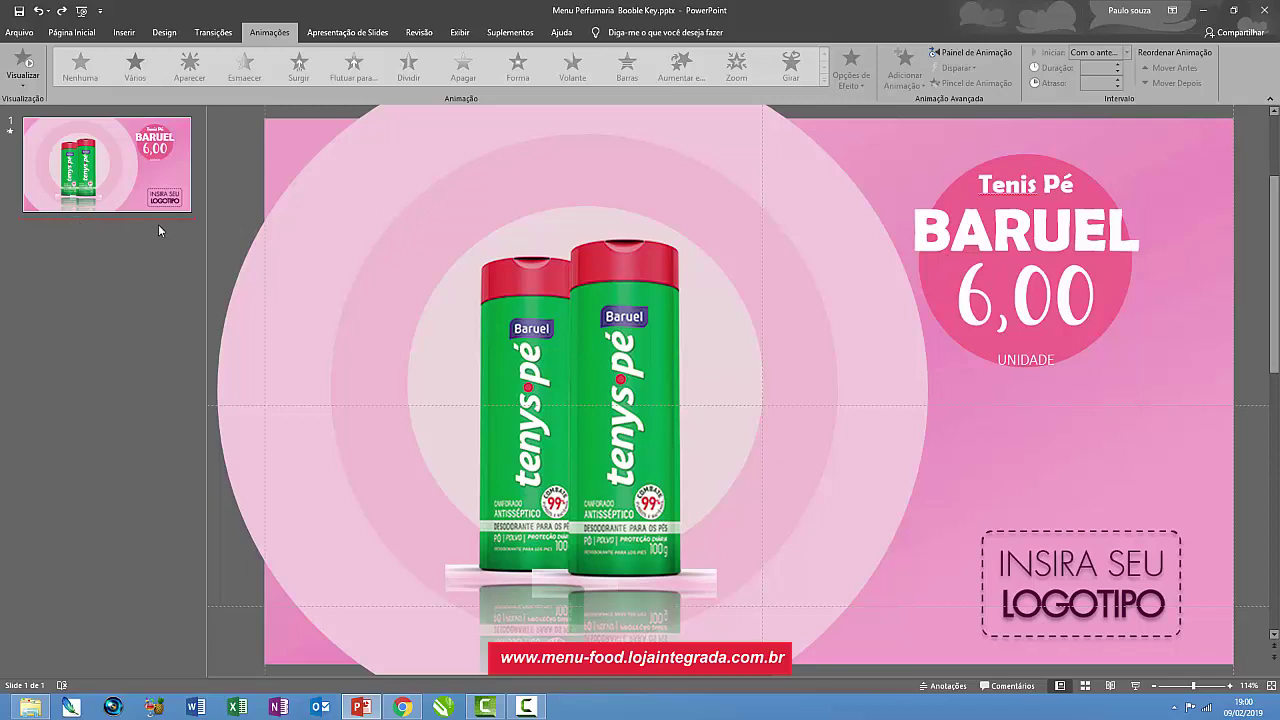
pyautogui.rightClick(74, 224)
pyautogui.press('Escape')
pyautogui.hotkey('ctrl', 'v')
# - Select the right bottle picture on slide 2 and bring up its shortcut menu
pyautogui.click(512, 357)
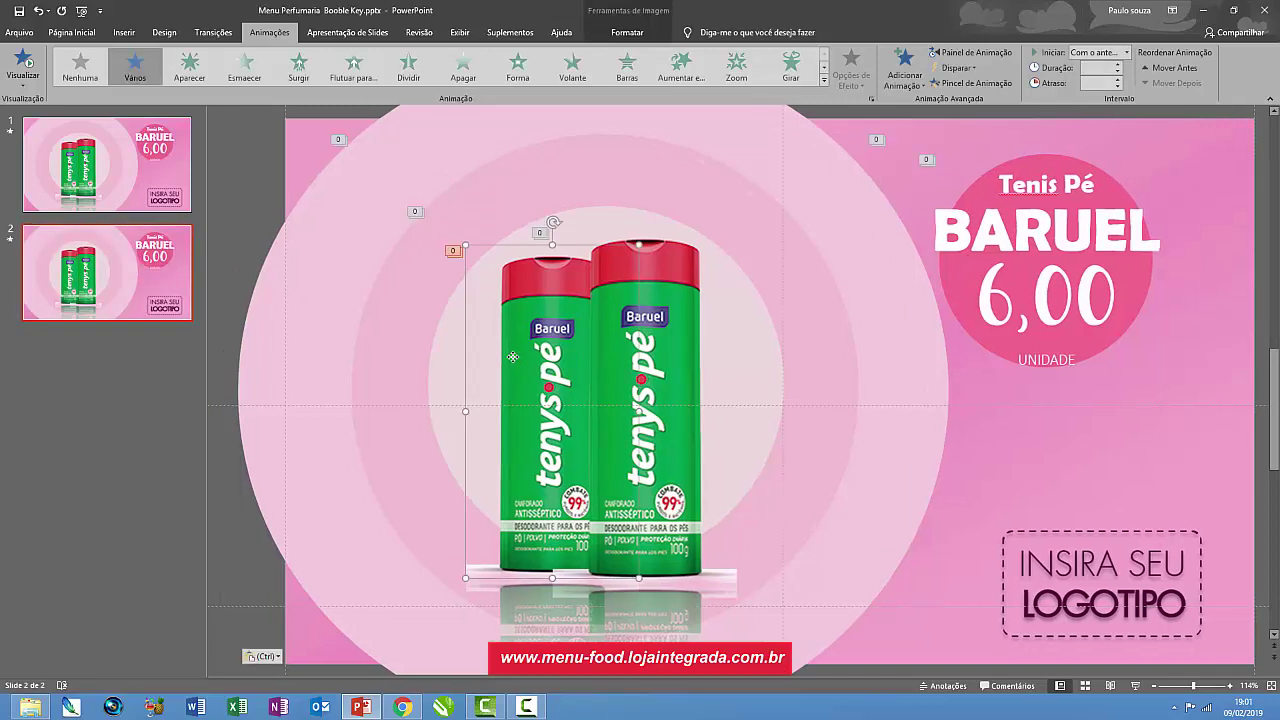
pyautogui.click(668, 346)
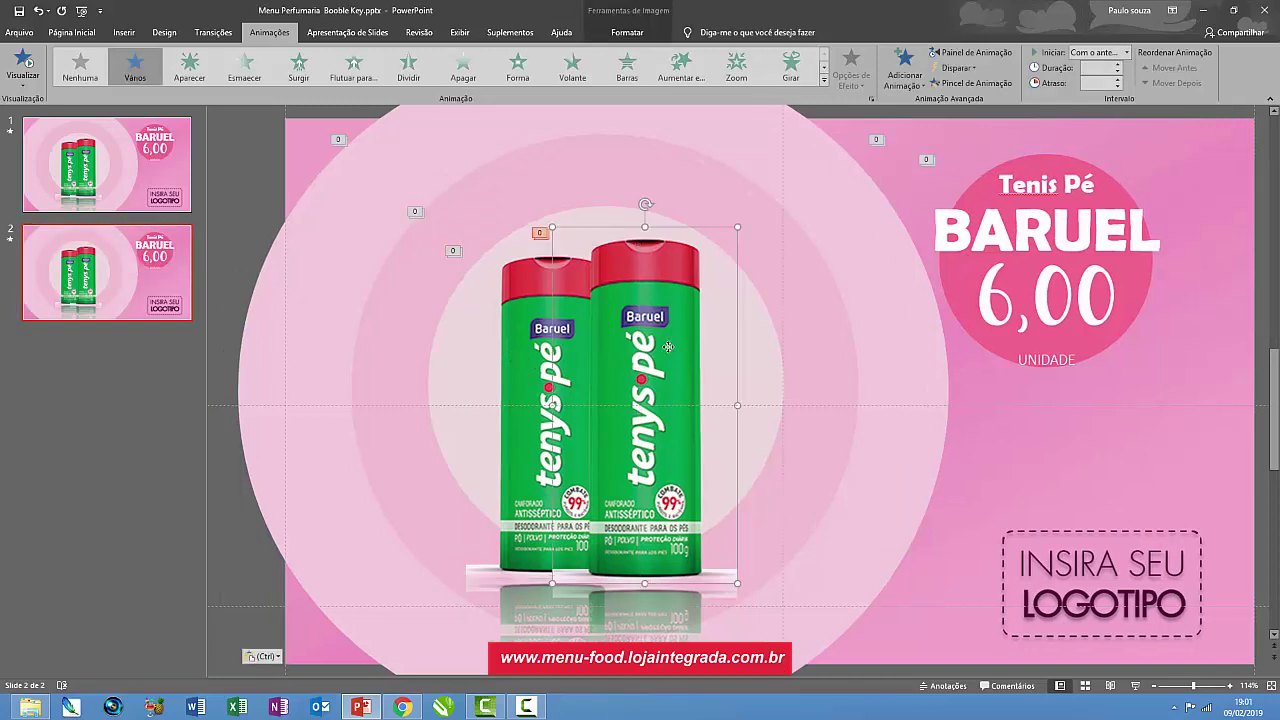
pyautogui.click(494, 330)
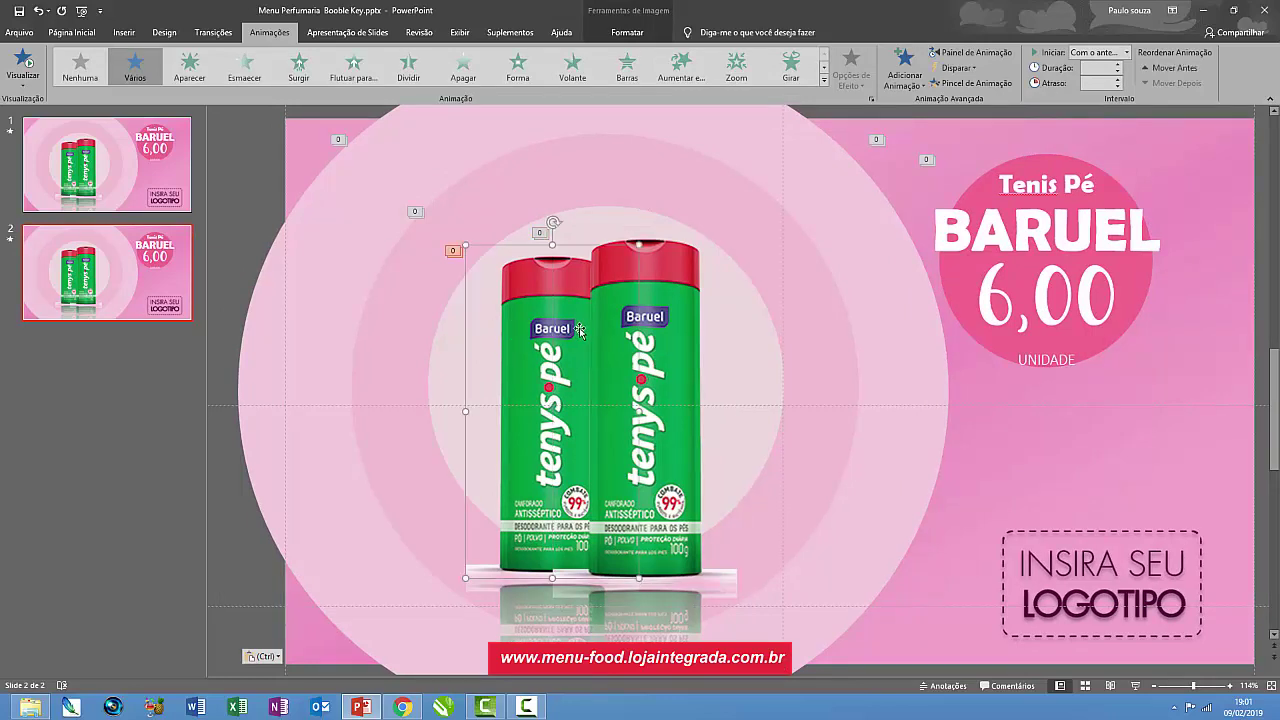
pyautogui.click(651, 333)
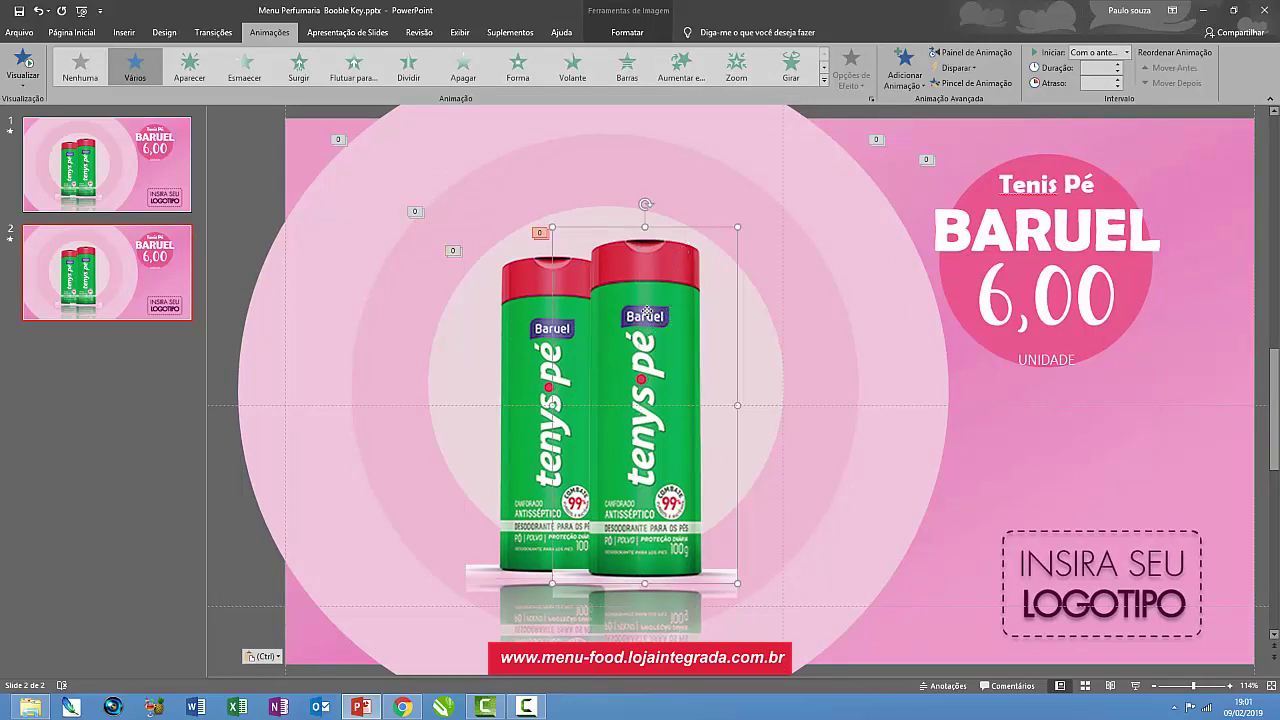
pyautogui.rightClick(648, 312)
# - Replace both bottle pictures with the ss3.png Old Spice spray image
pyautogui.moveTo(717, 390)
pyautogui.click(845, 397)
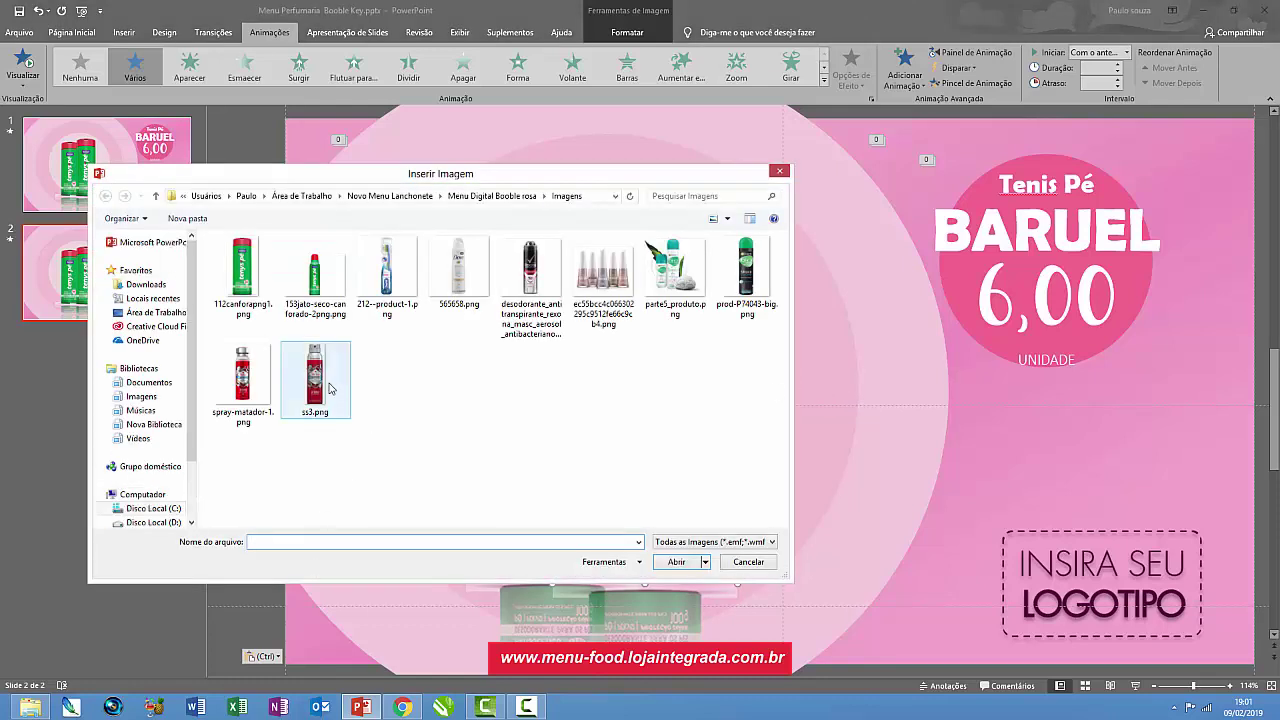
pyautogui.click(328, 385)
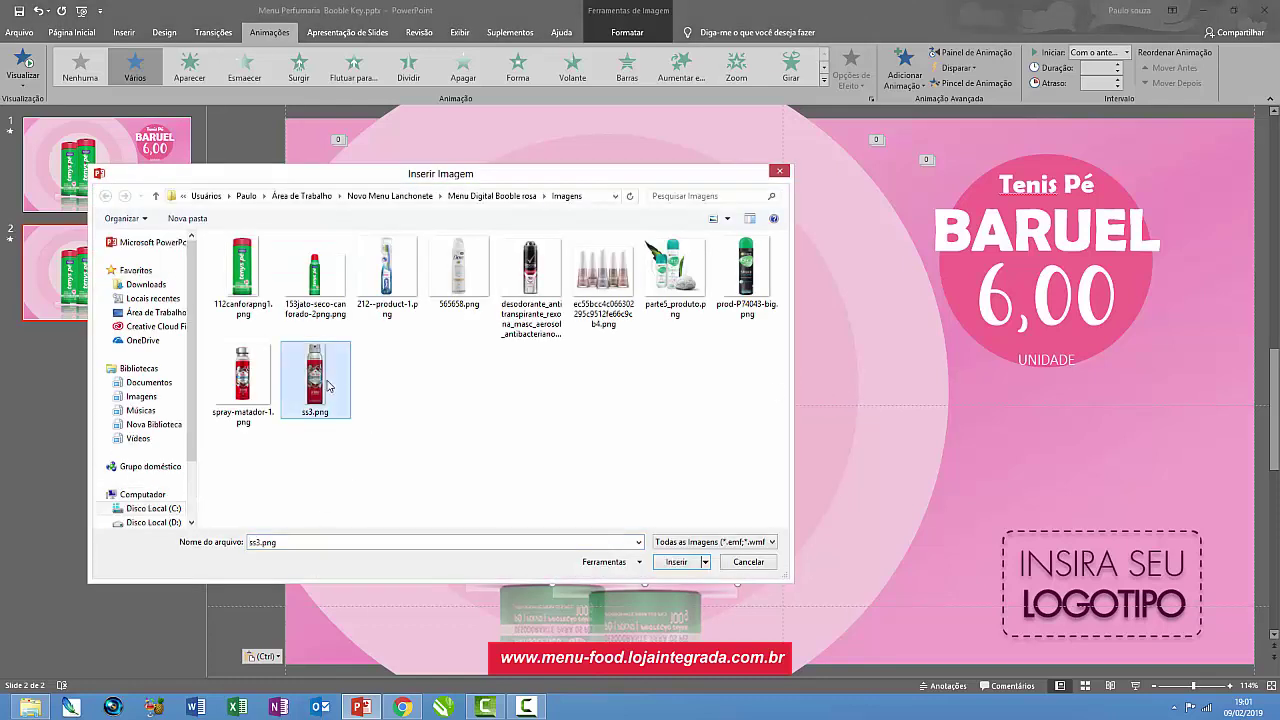
pyautogui.click(677, 562)
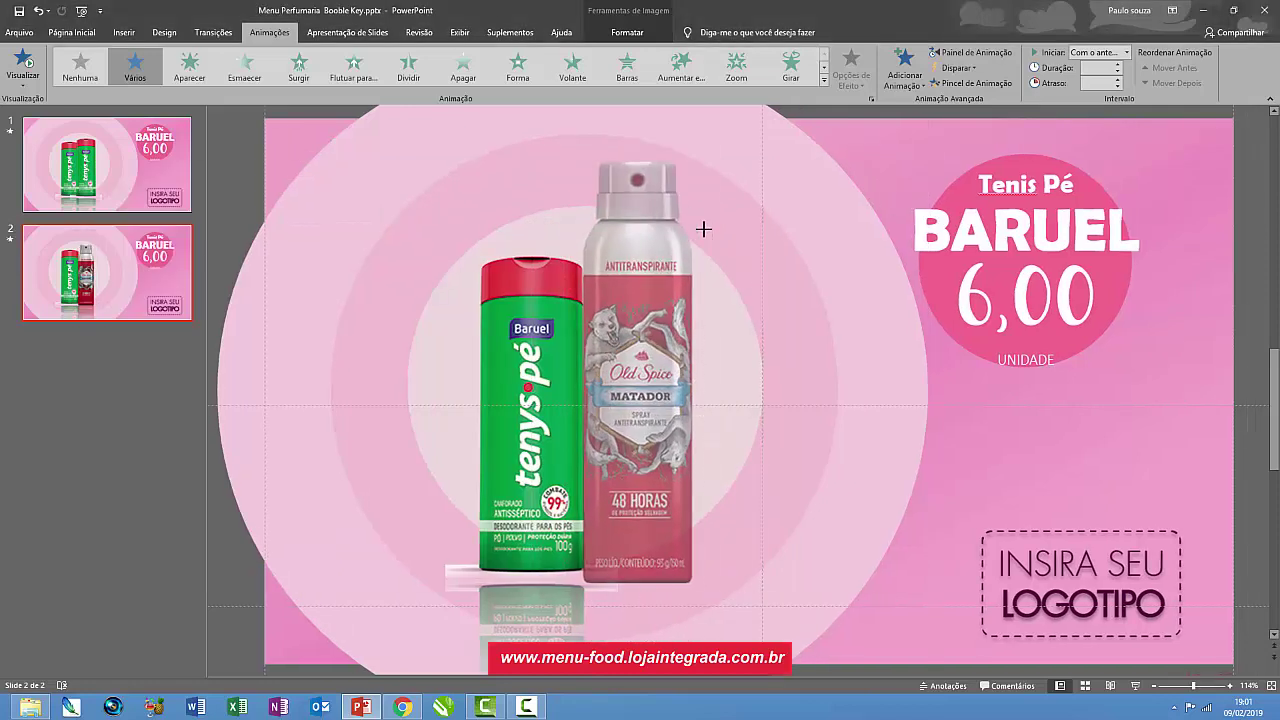
pyautogui.click(534, 411)
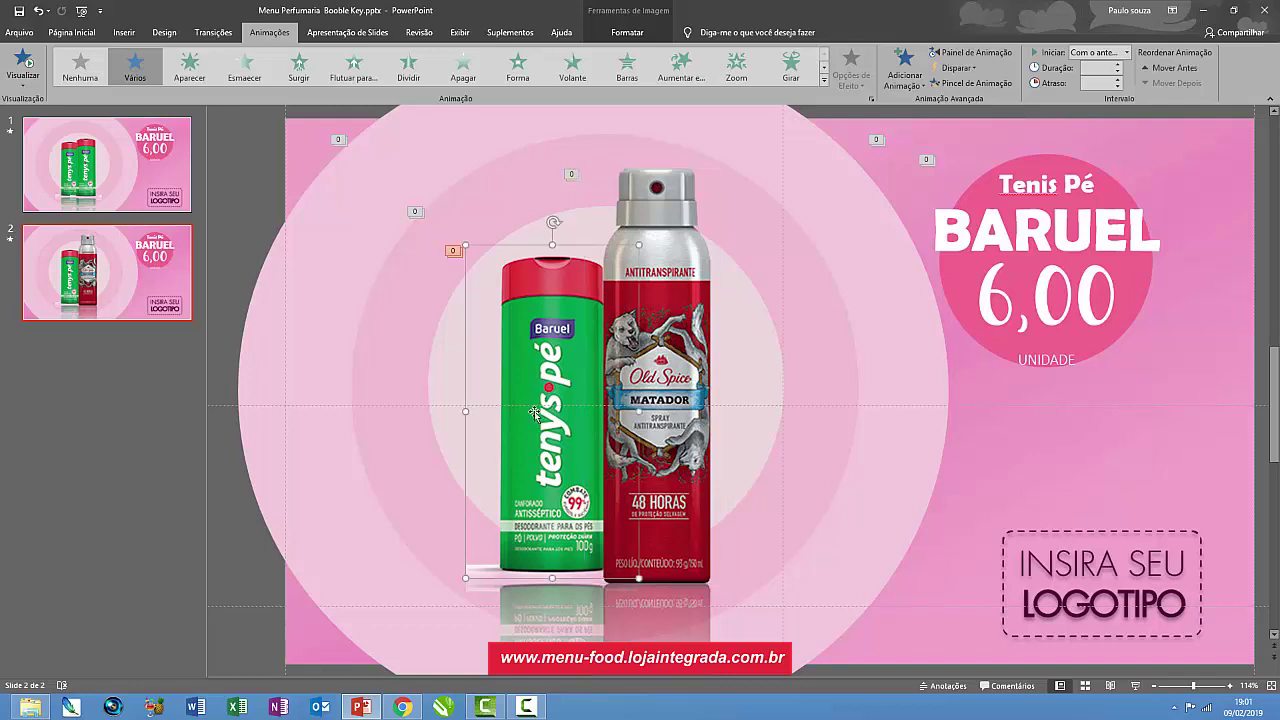
pyautogui.rightClick(534, 411)
pyautogui.moveTo(600, 488)
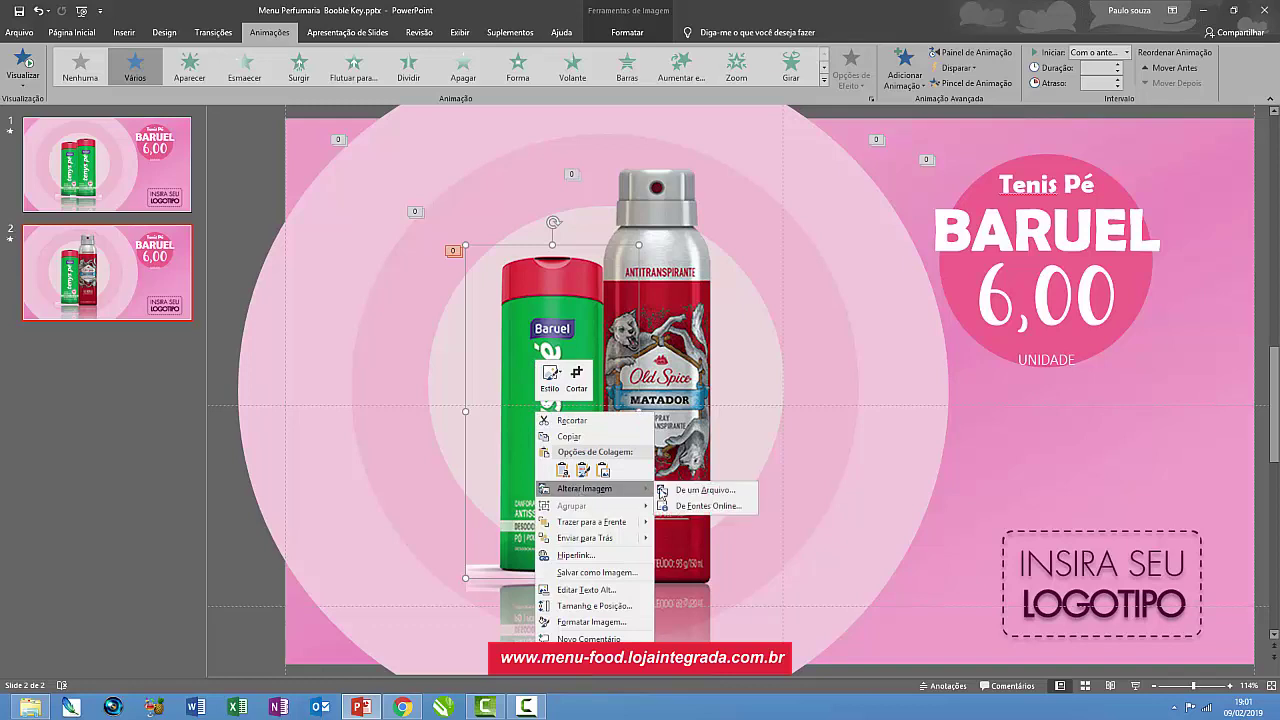
pyautogui.click(700, 495)
pyautogui.click(318, 395)
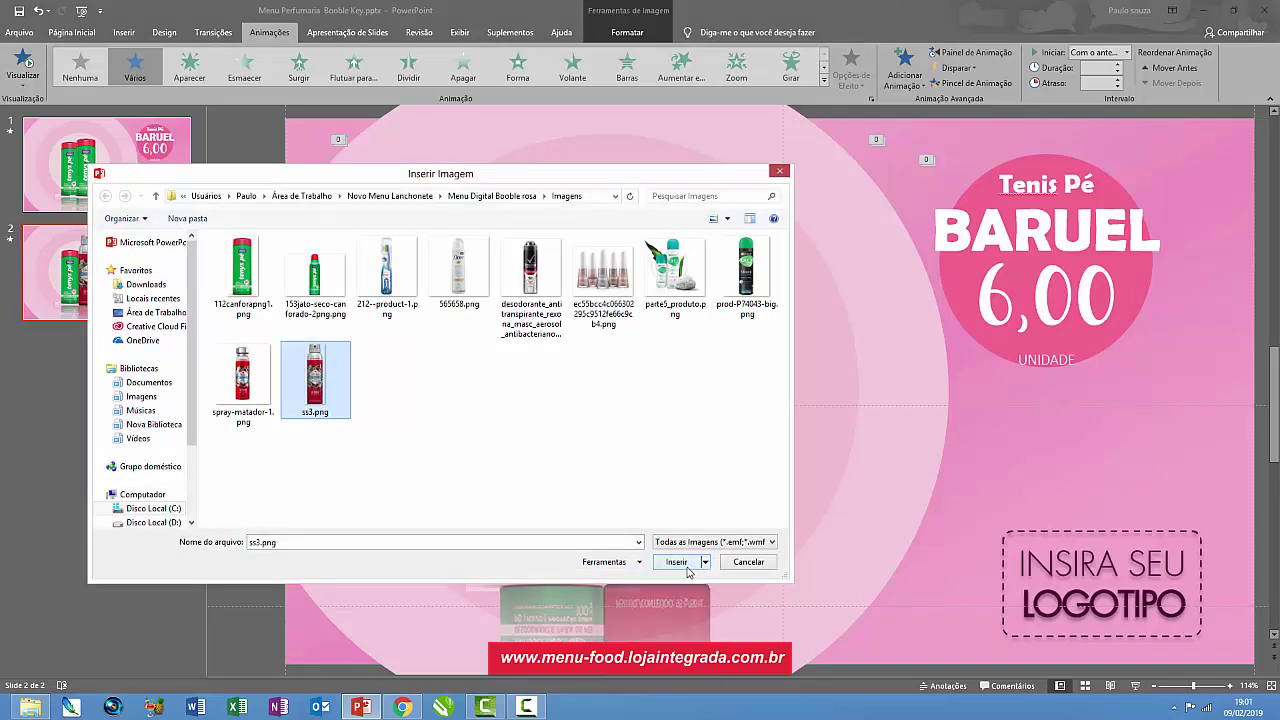
pyautogui.click(684, 564)
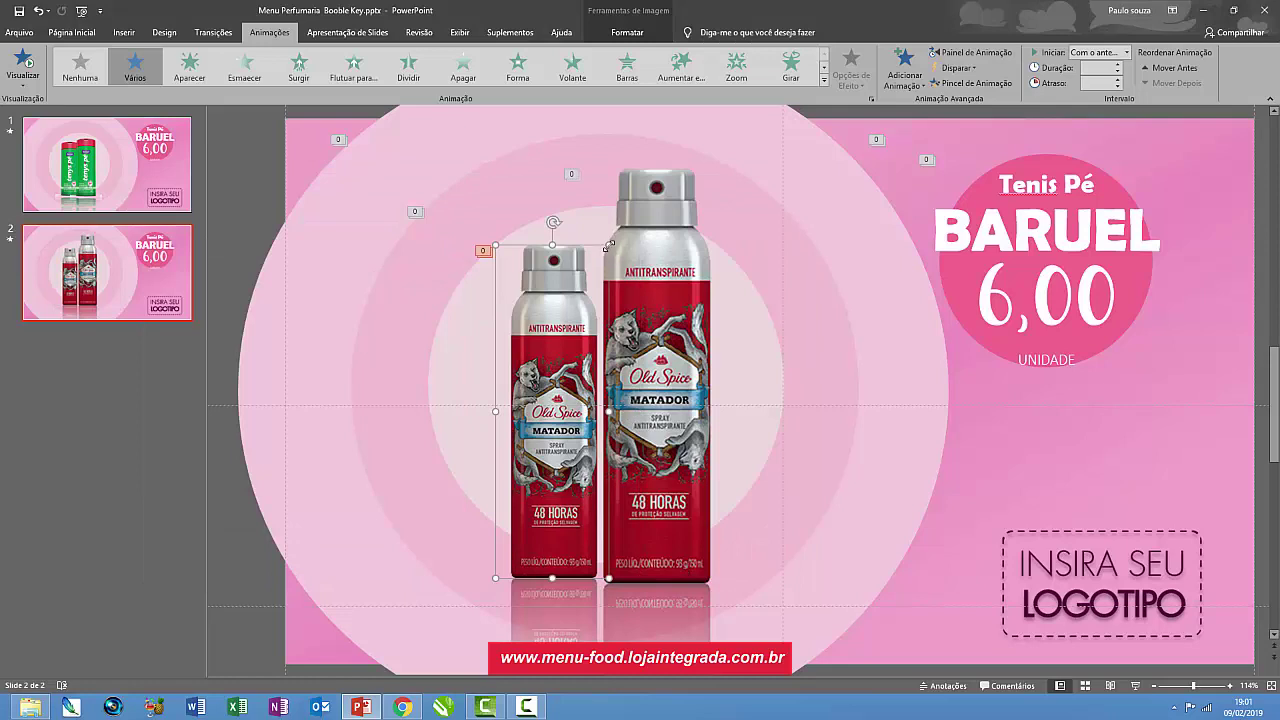
# - Reposition and shrink the left spray can beside the right one, then preview
pyautogui.moveTo(610, 245); pyautogui.dragTo(618, 232)
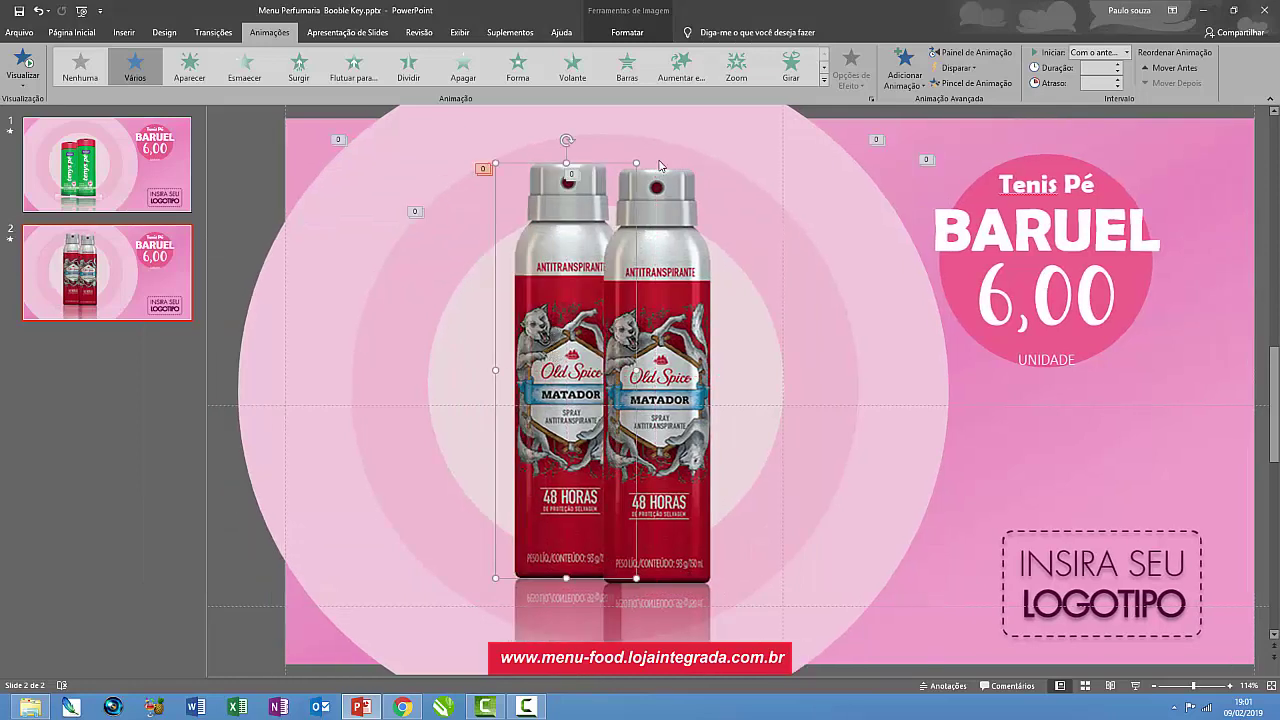
pyautogui.moveTo(638, 162); pyautogui.dragTo(568, 345)
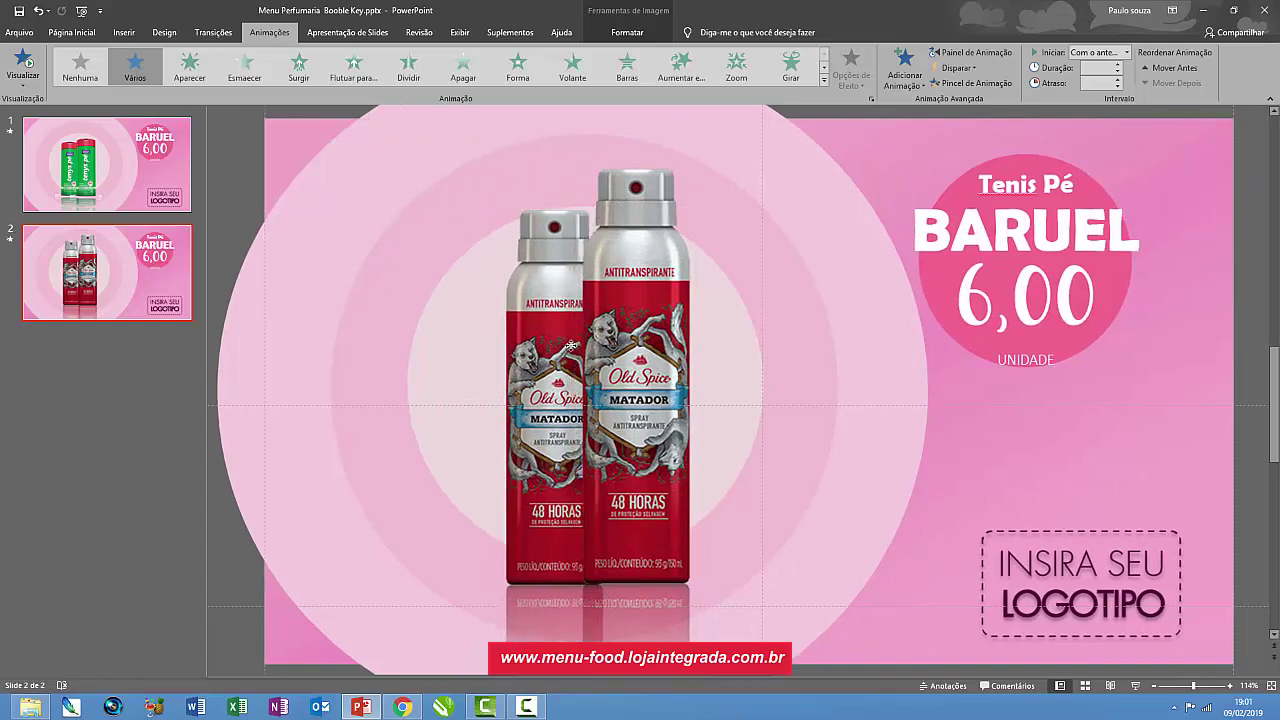
pyautogui.click(24, 57)
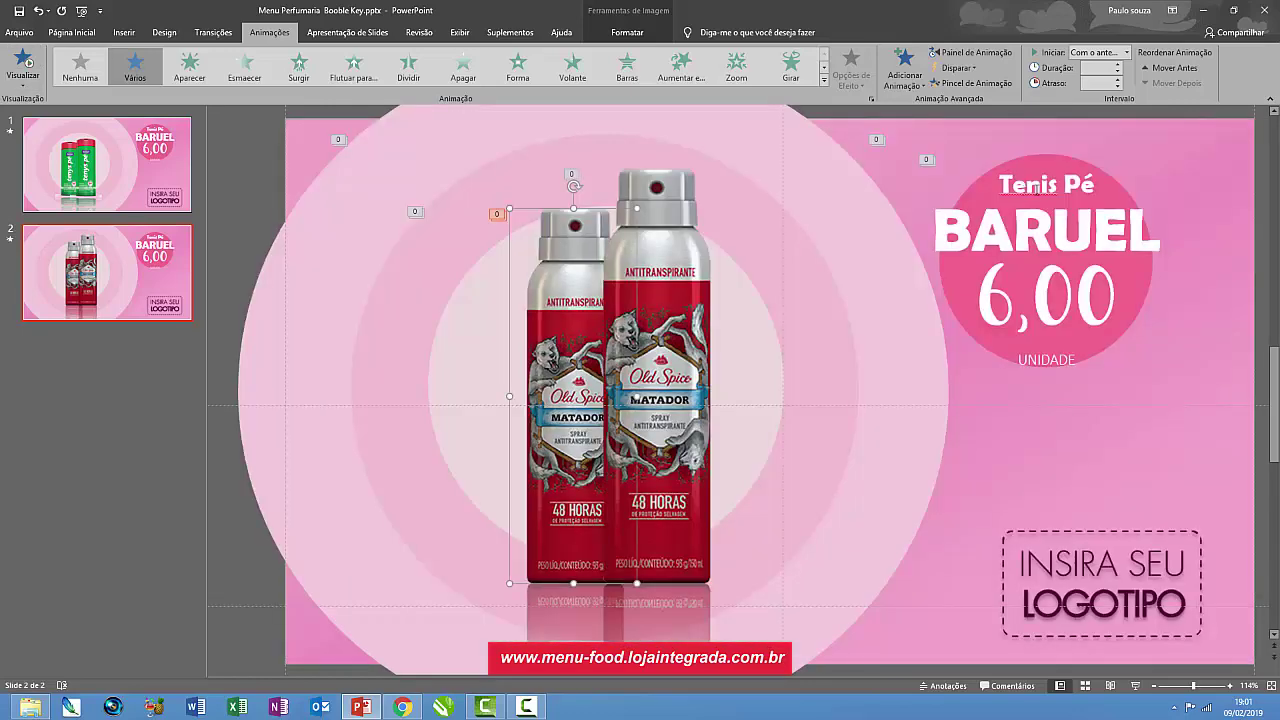
# - Replace Tenis Pé with 'Desodorante' and BARUEL with 'Old Space', then preview
pyautogui.click(1104, 188)
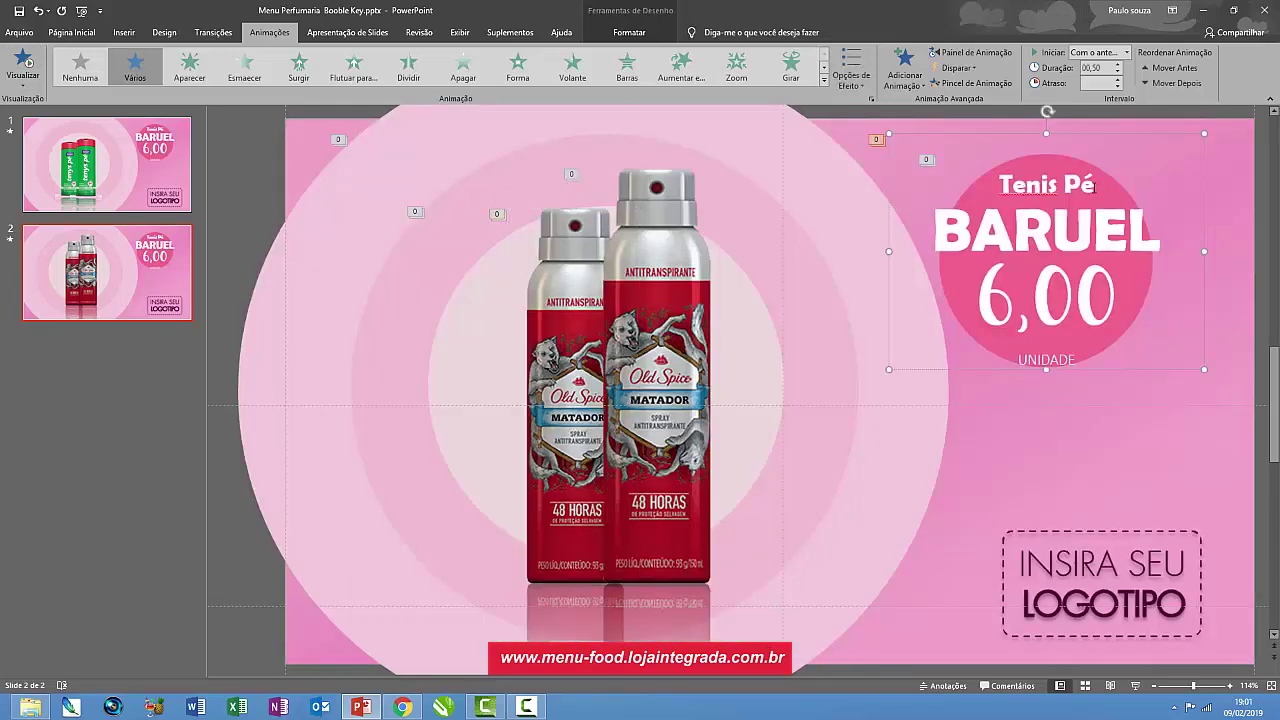
pyautogui.click(1093, 187)
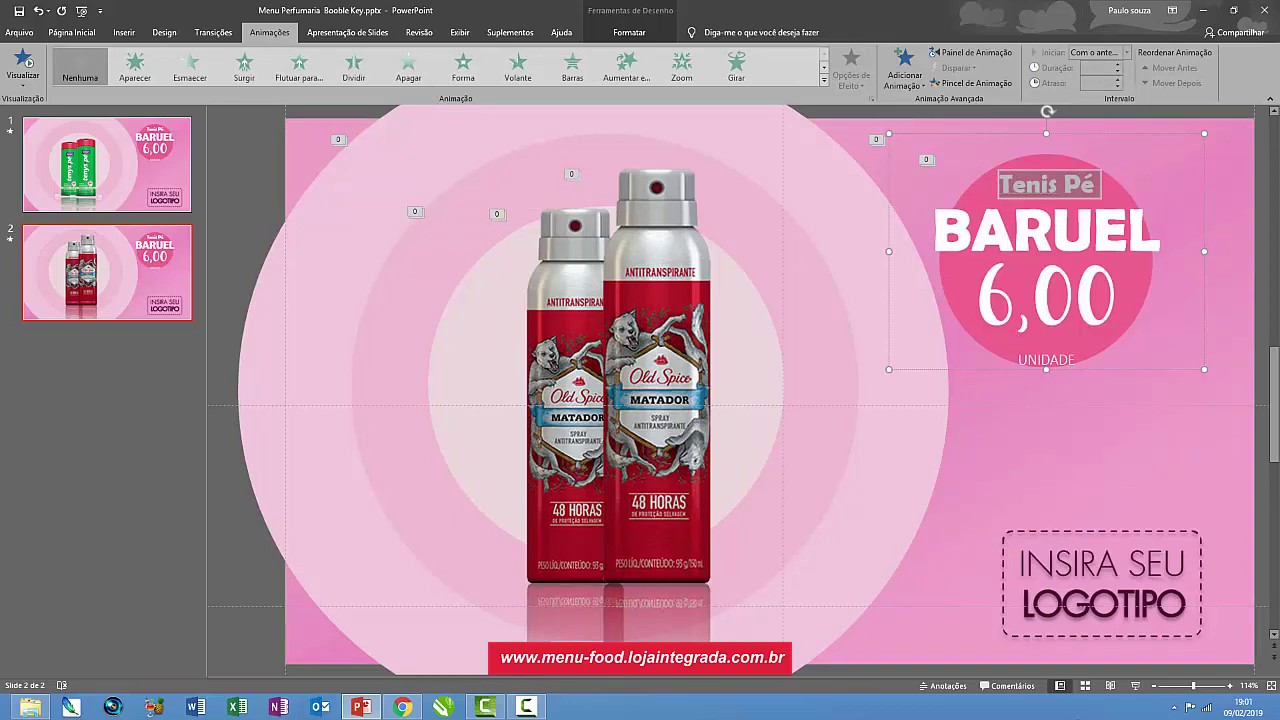
pyautogui.write('Deso')
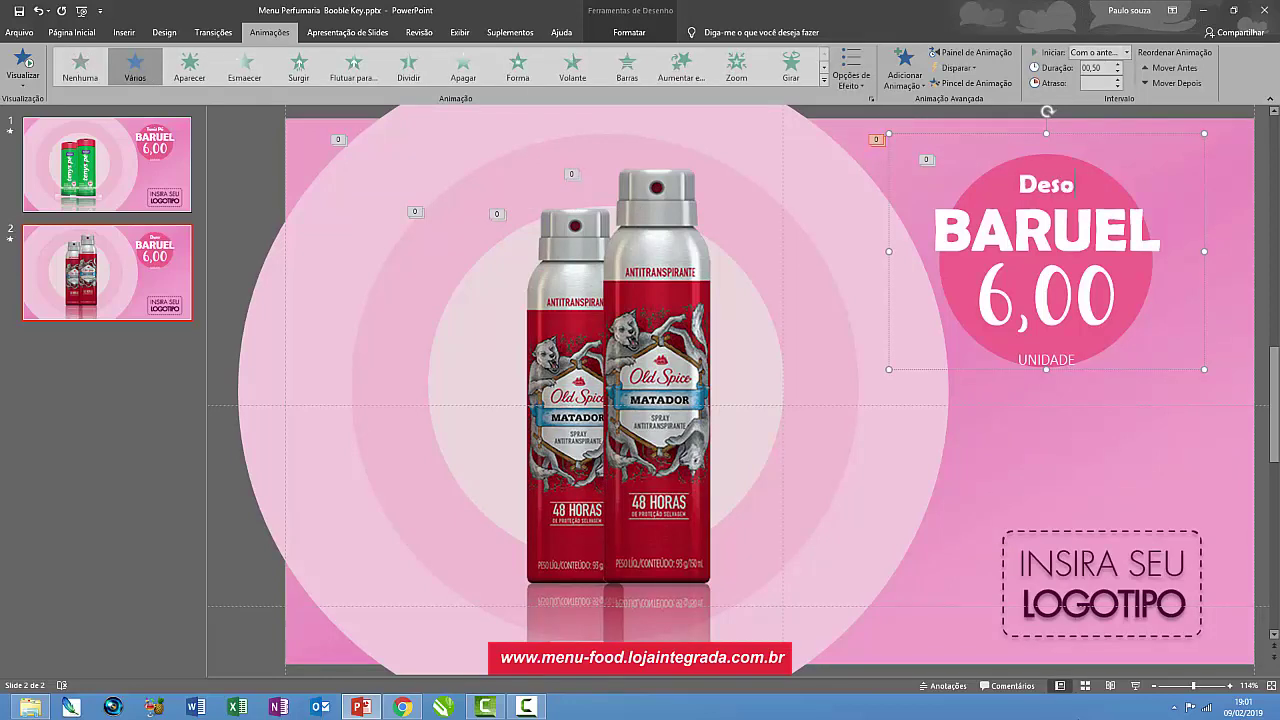
pyautogui.write('doran')
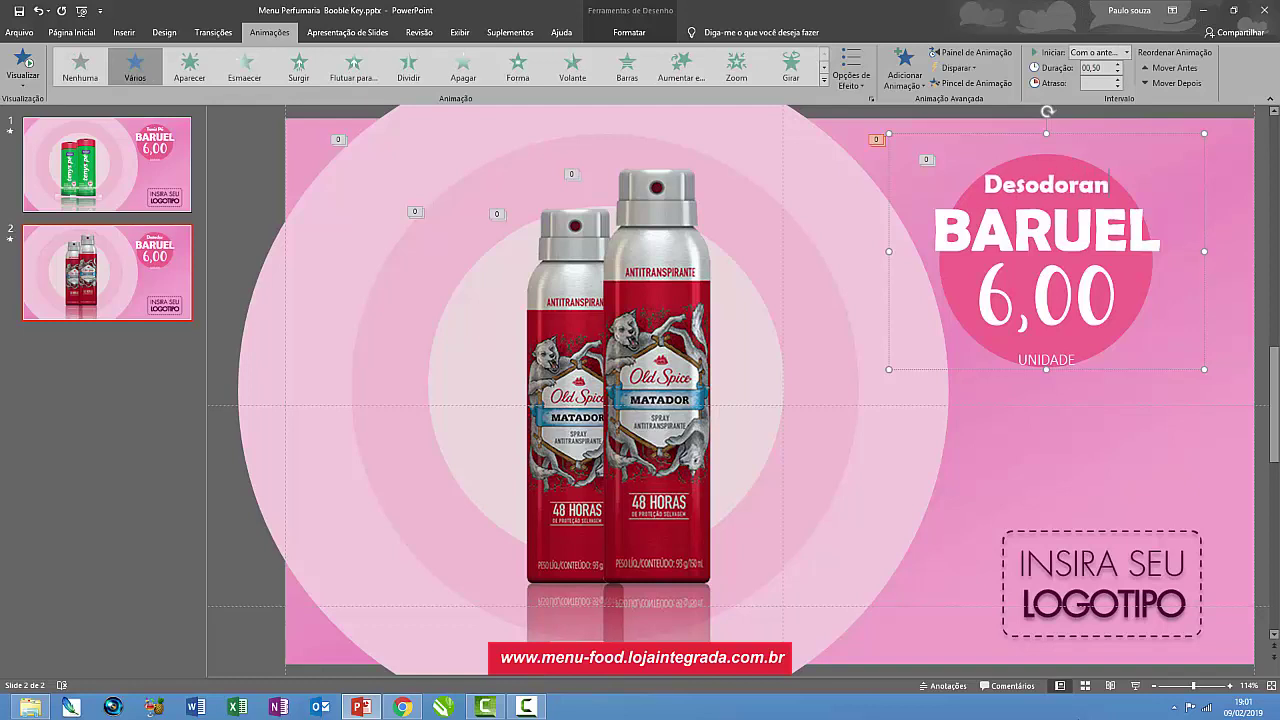
pyautogui.write('te')
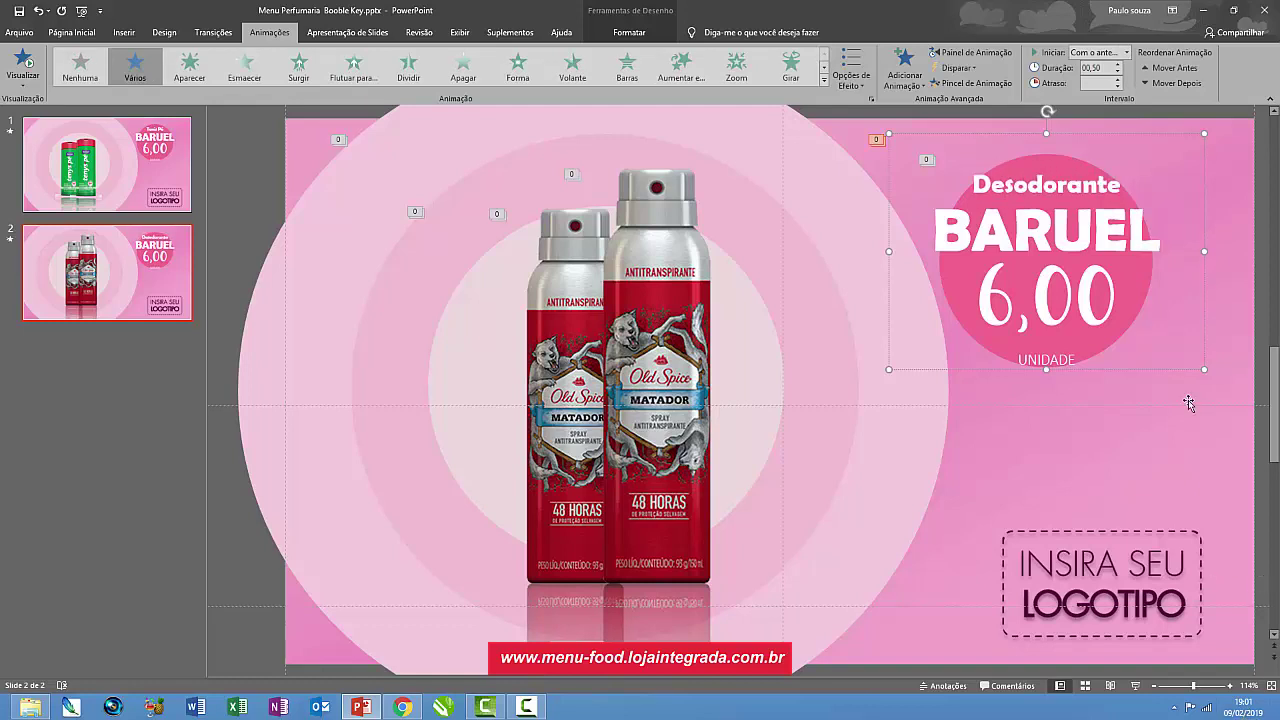
pyautogui.doubleClick(1010, 235)
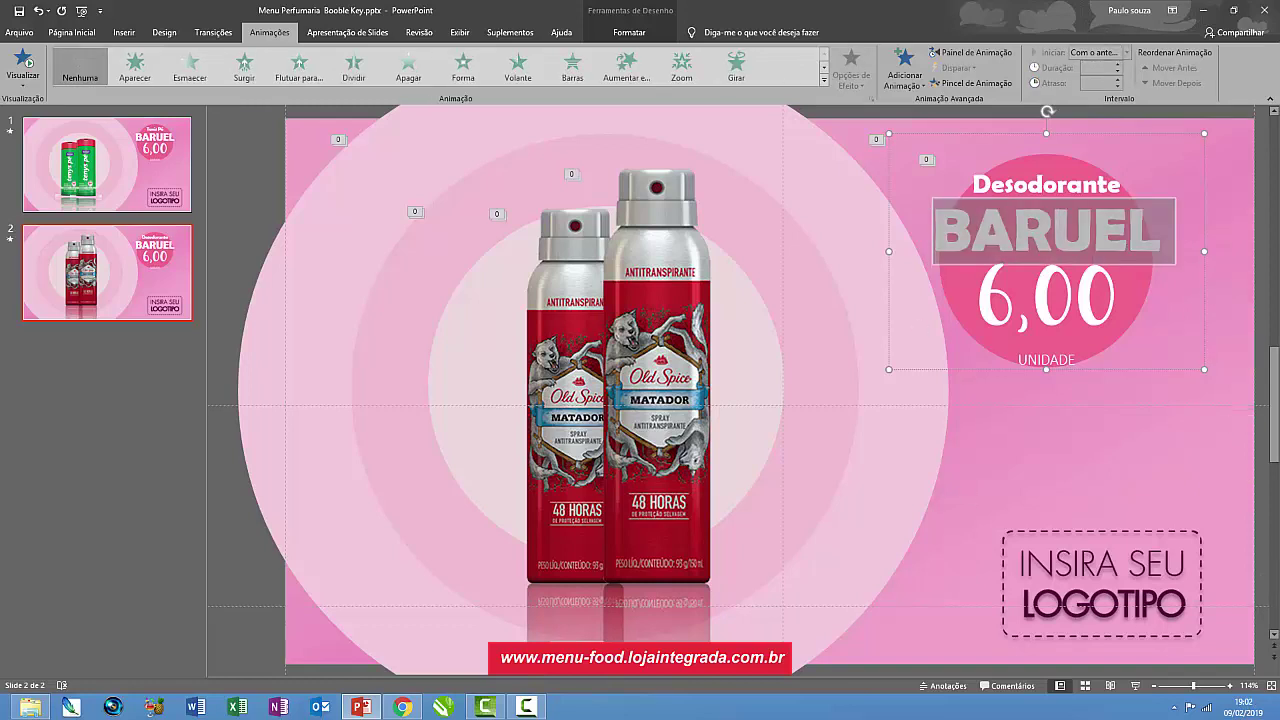
pyautogui.write('Ol')
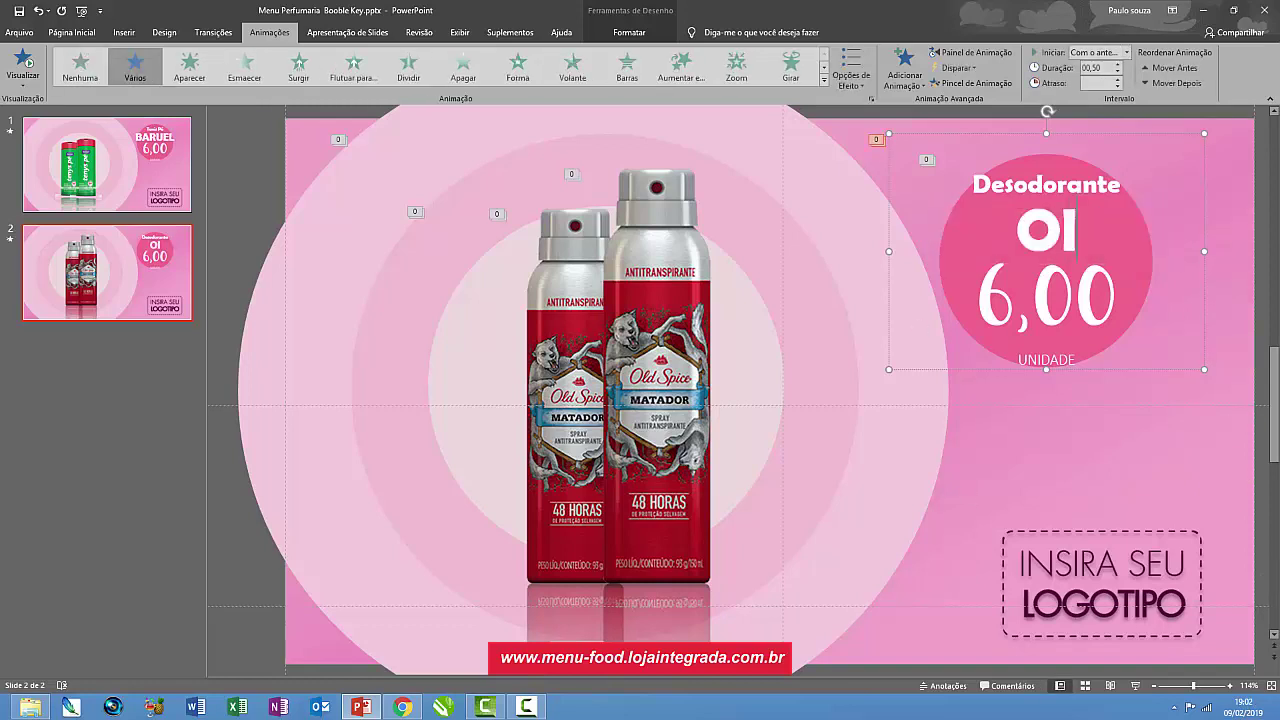
pyautogui.write('d')
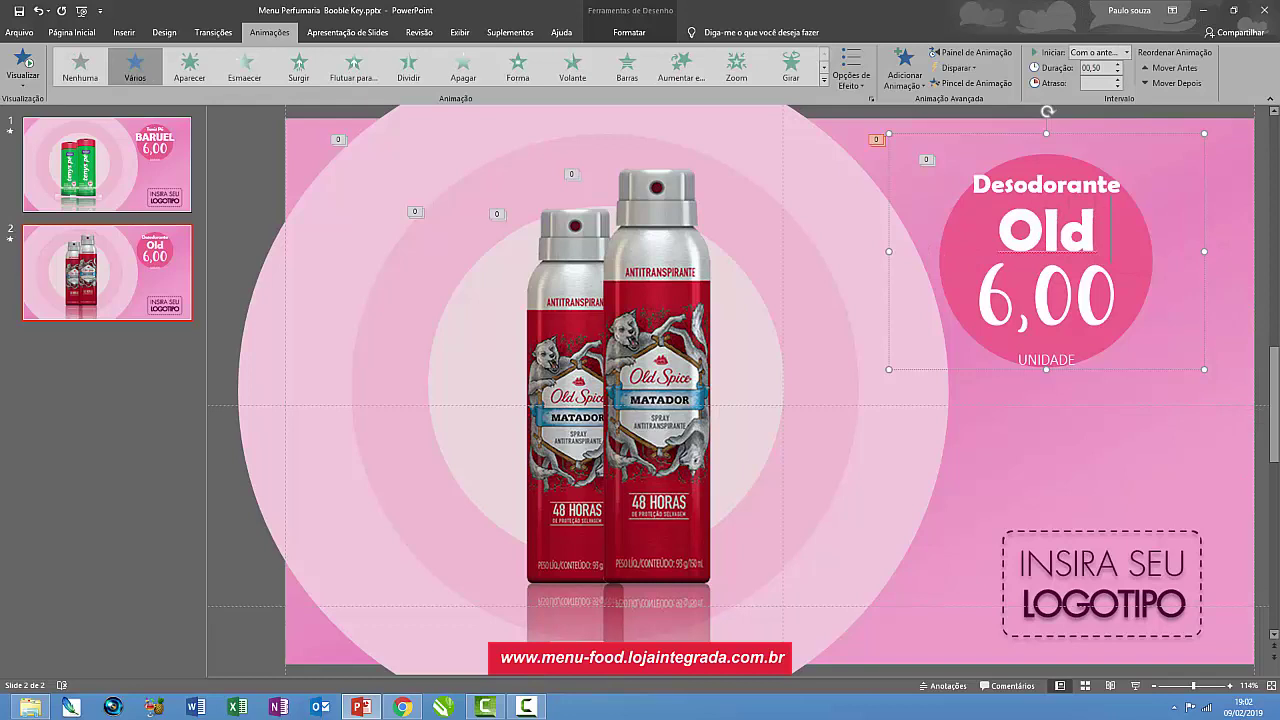
pyautogui.write(' S')
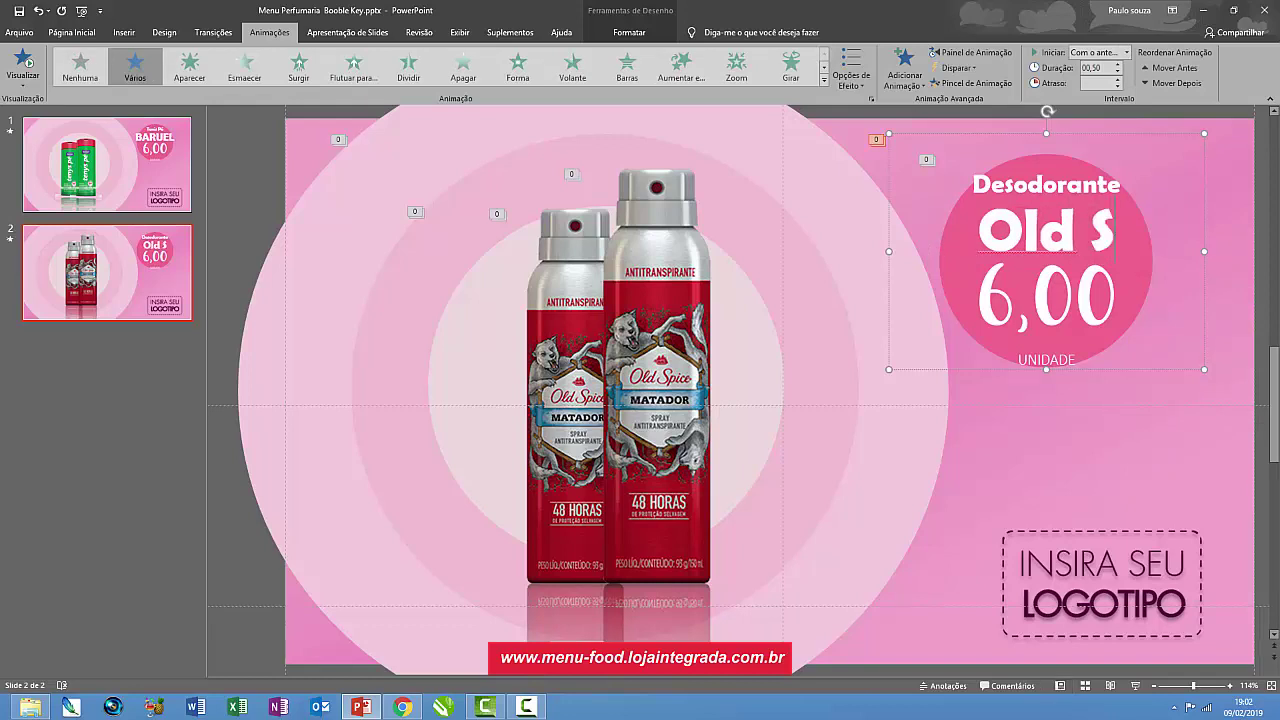
pyautogui.write('pace')
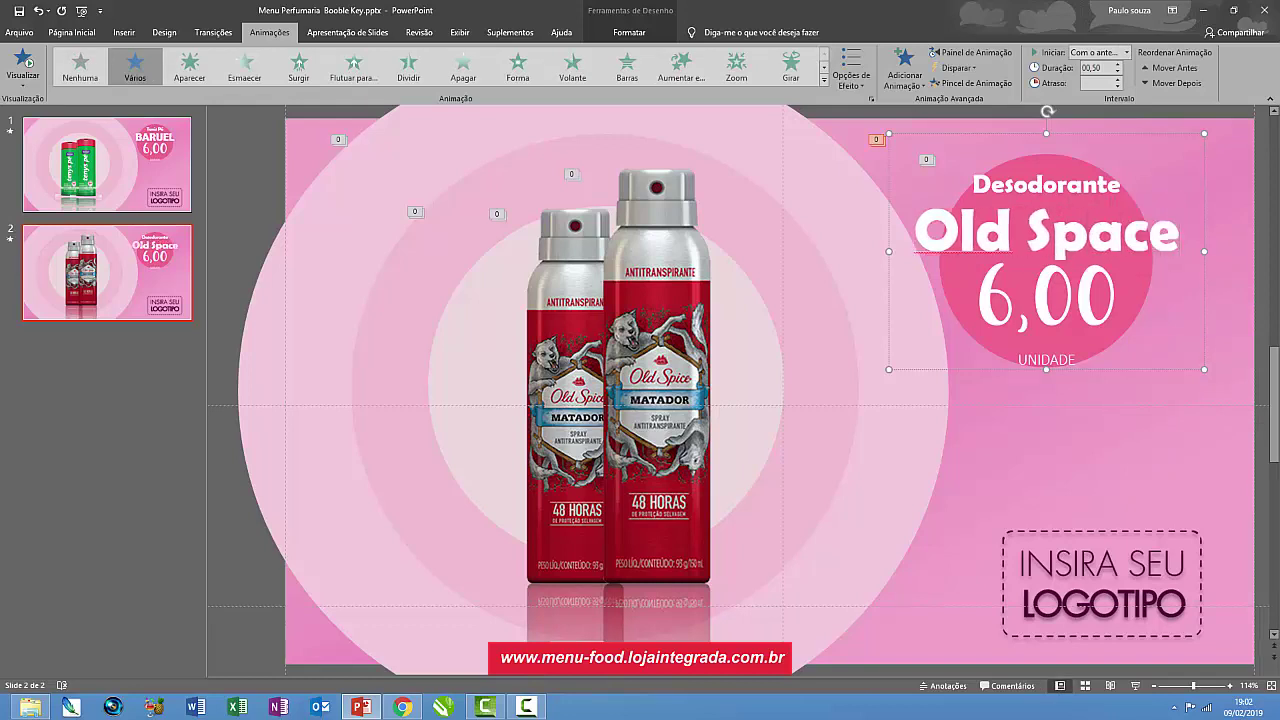
pyautogui.click(24, 62)
# - Change the price from 6,00 to 13,00 and preview the animation again
pyautogui.press('BackSpace')
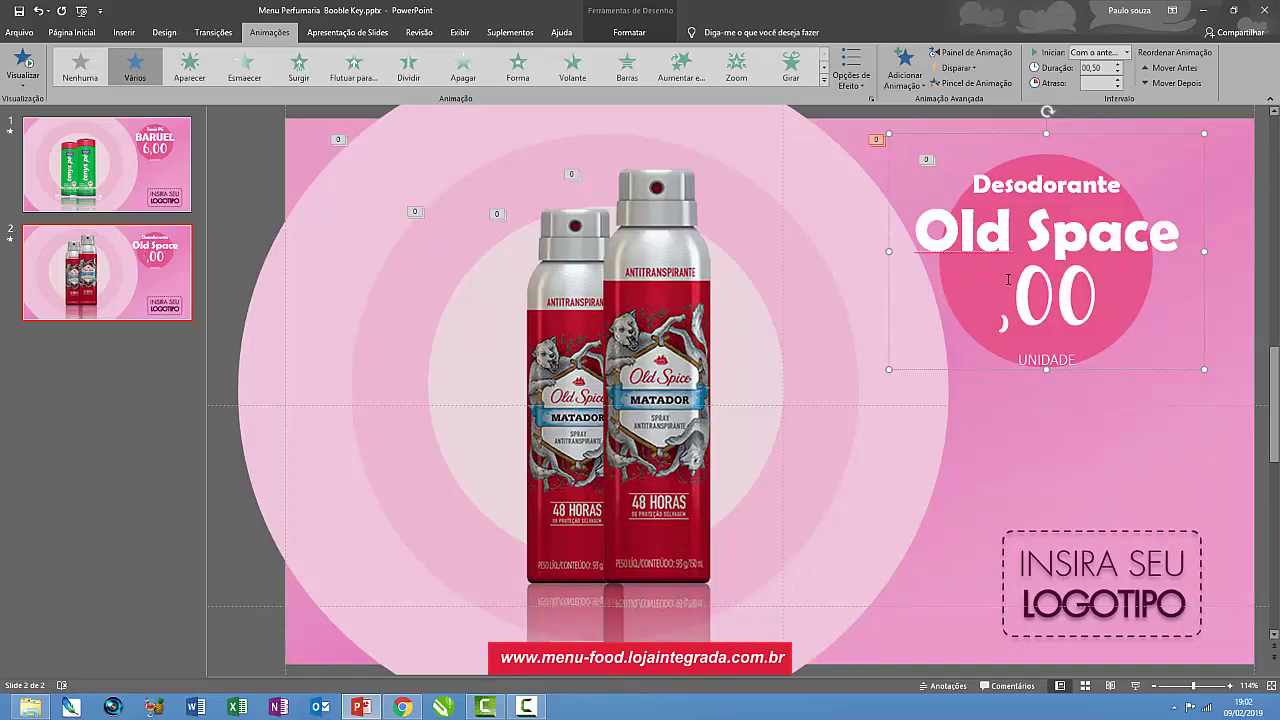
pyautogui.write('13')
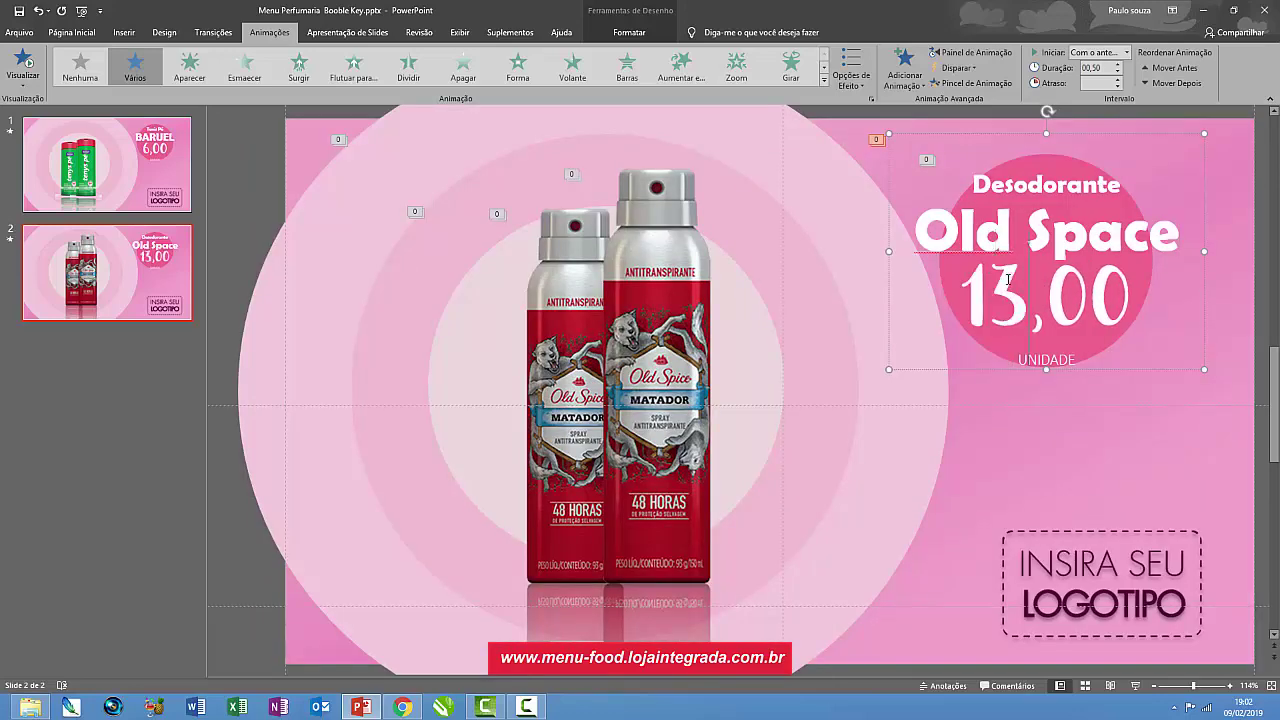
pyautogui.click(16, 66)
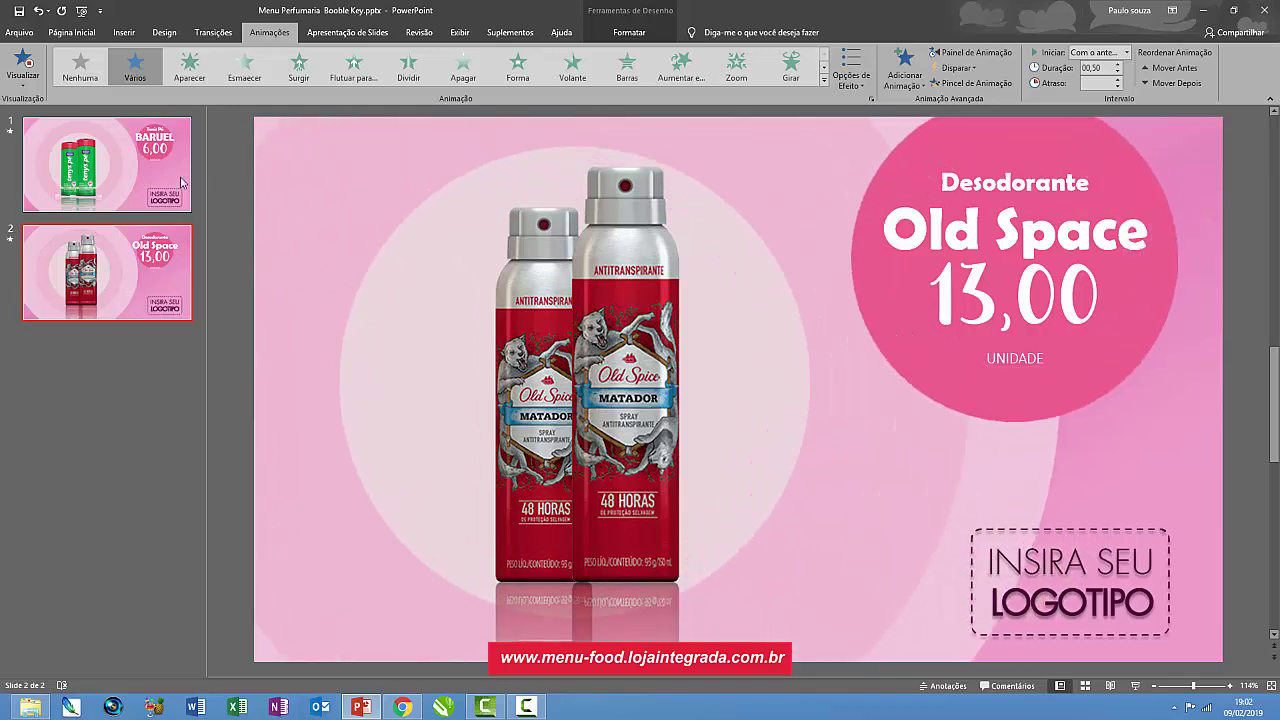
# - Copy the Old Space slide 2 and paste it below as slide 3
pyautogui.click(111, 289)
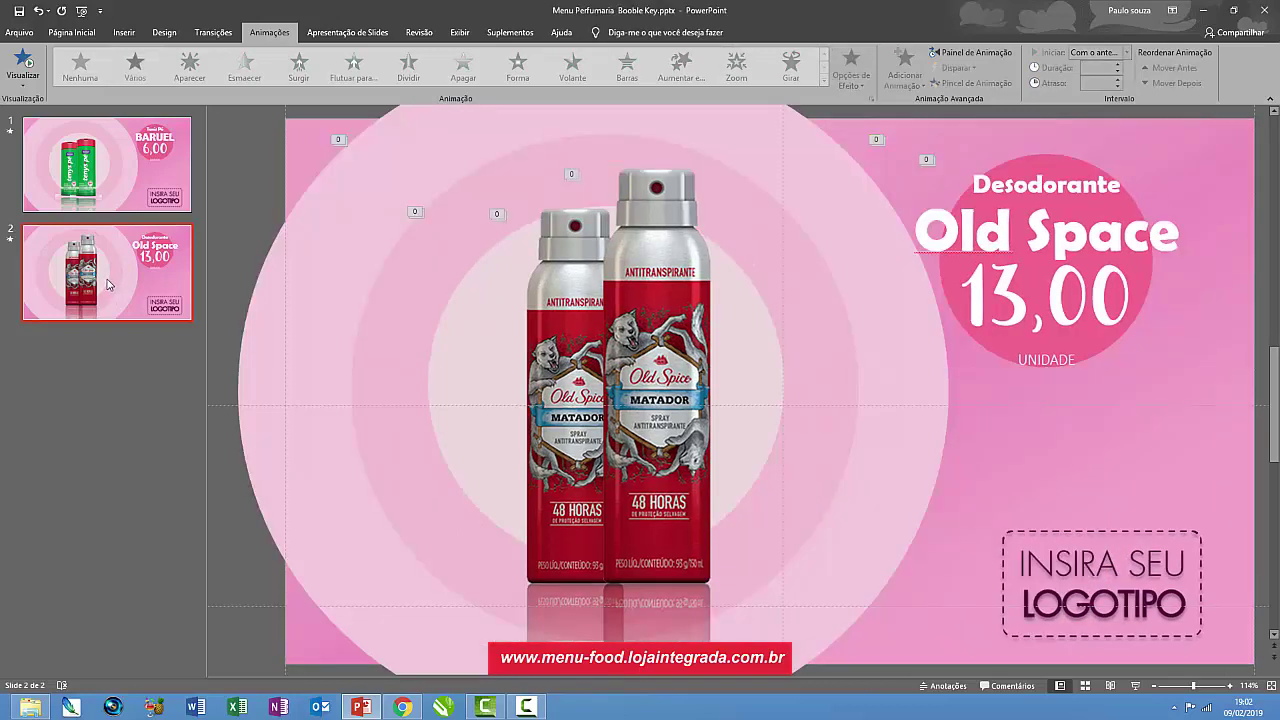
pyautogui.rightClick(107, 280)
pyautogui.click(92, 267)
pyautogui.rightClick(92, 267)
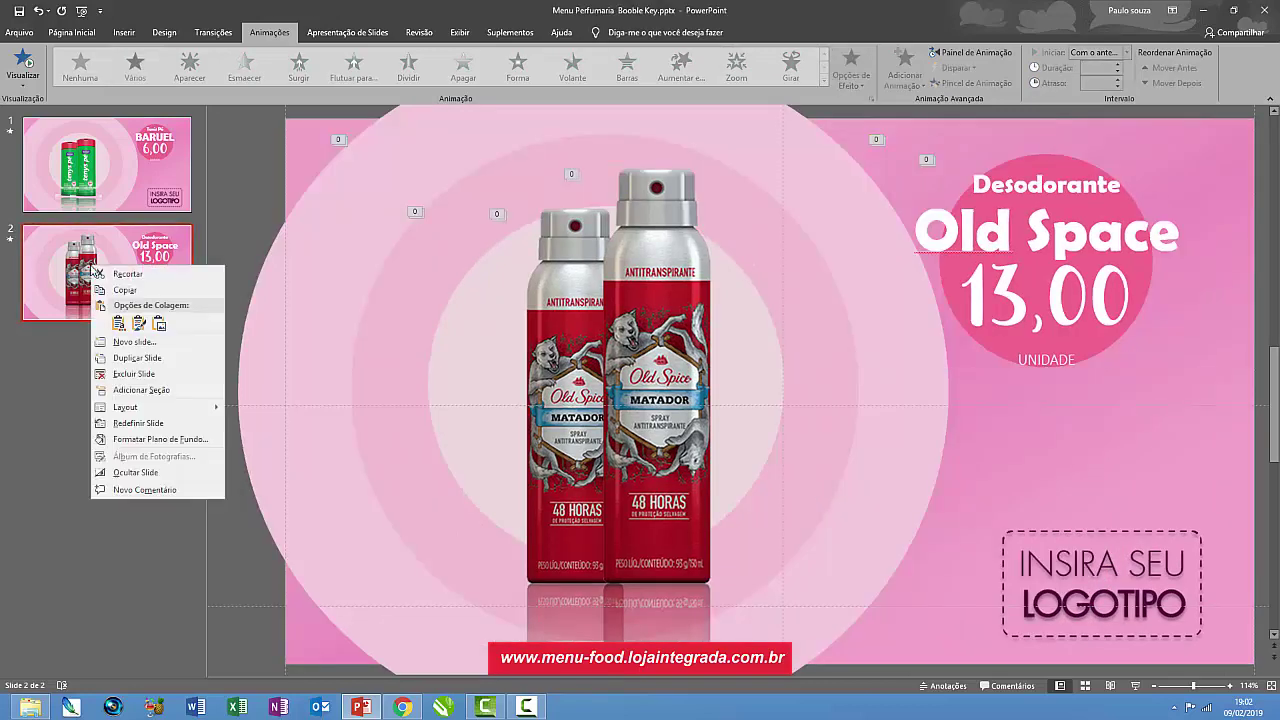
pyautogui.click(139, 295)
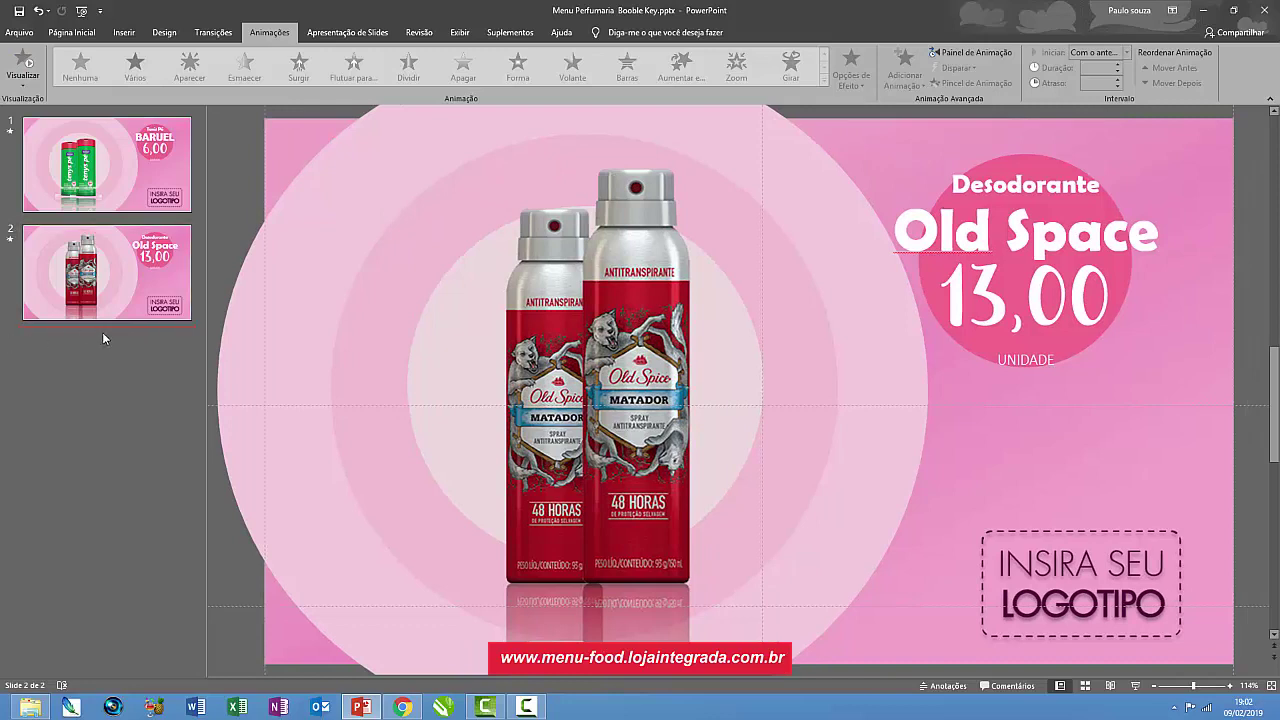
pyautogui.rightClick(102, 338)
pyautogui.click(131, 360)
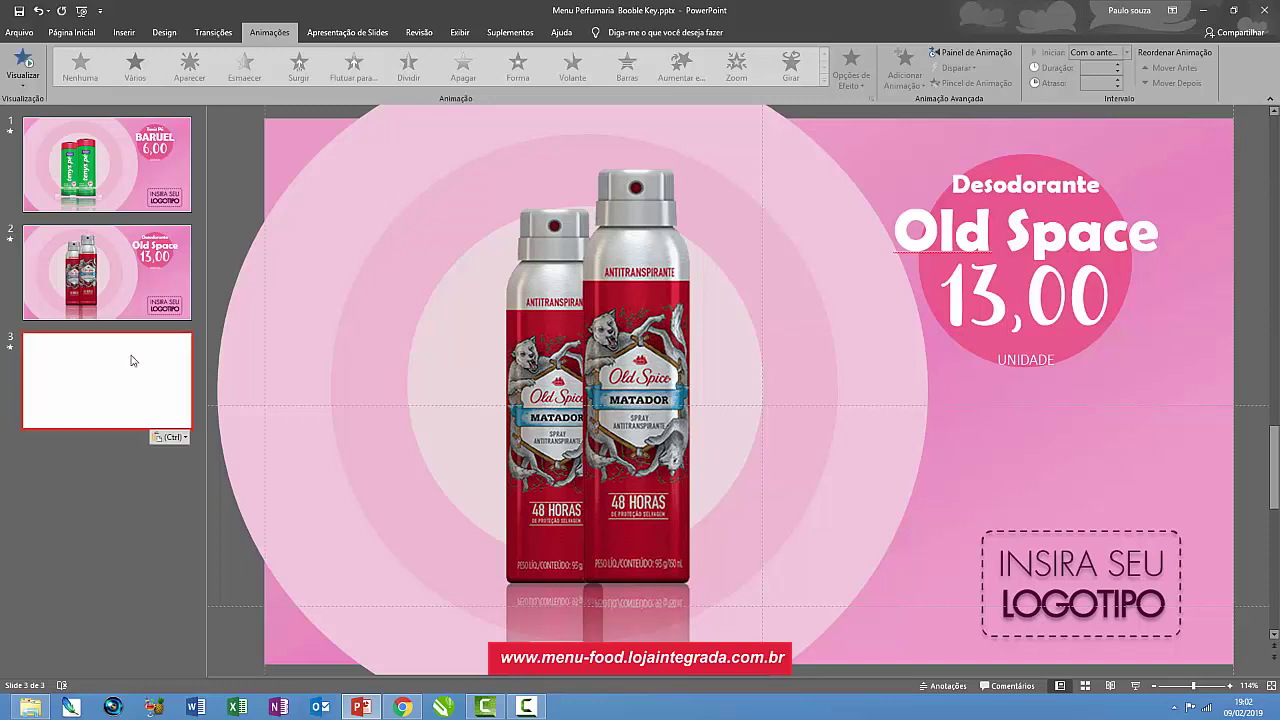
pyautogui.click(689, 326)
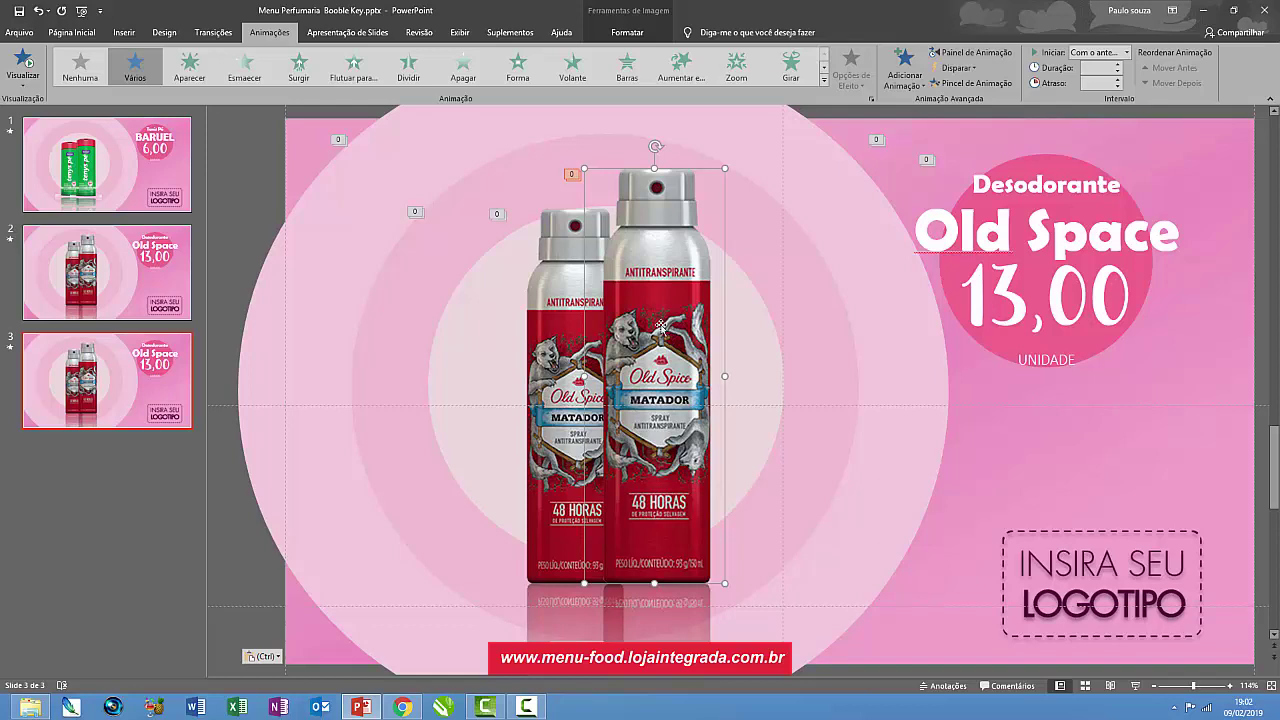
# - Start replacing the front spray can's picture from a file, then cancel it
pyautogui.rightClick(659, 326)
pyautogui.moveTo(703, 410)
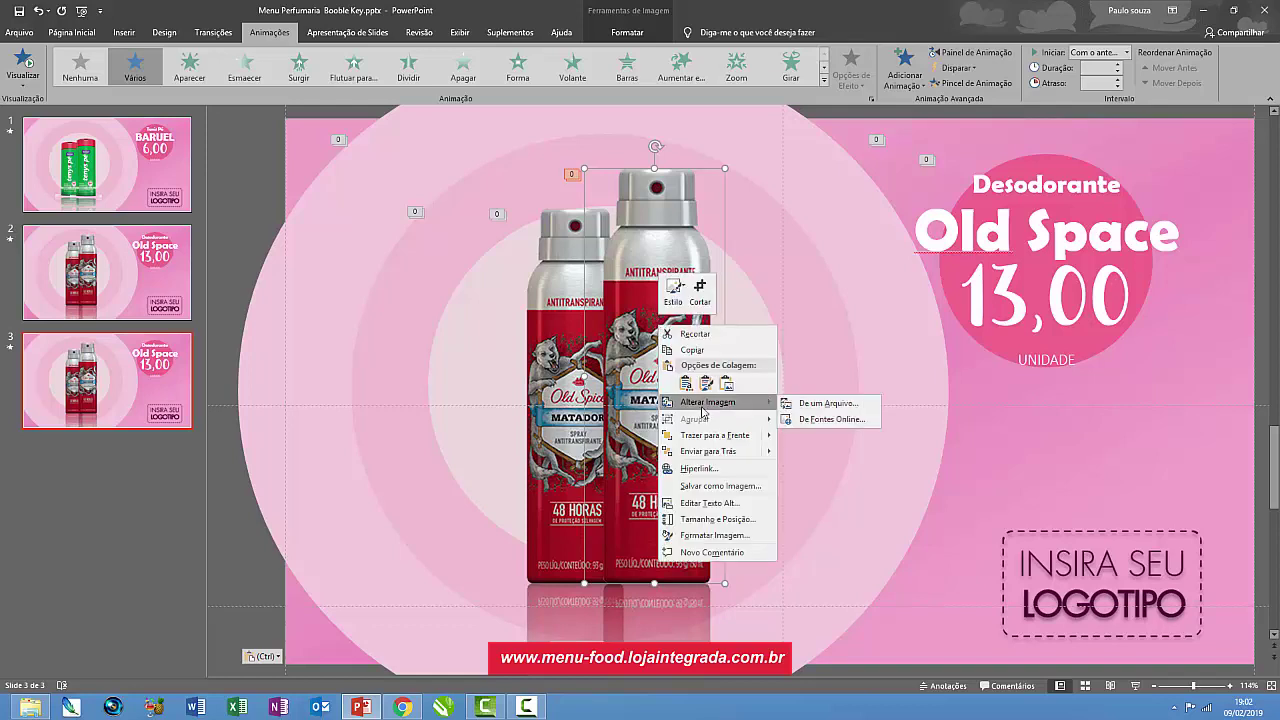
pyautogui.click(864, 413)
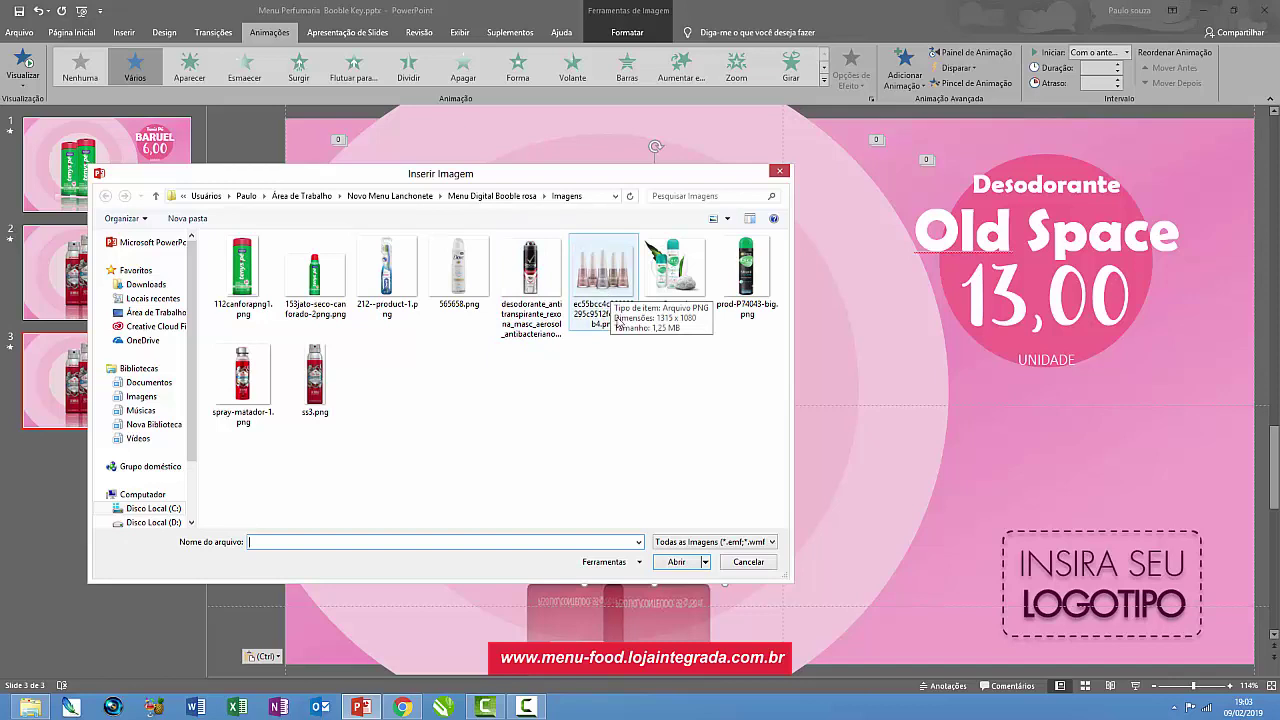
pyautogui.click(779, 171)
pyautogui.click(550, 288)
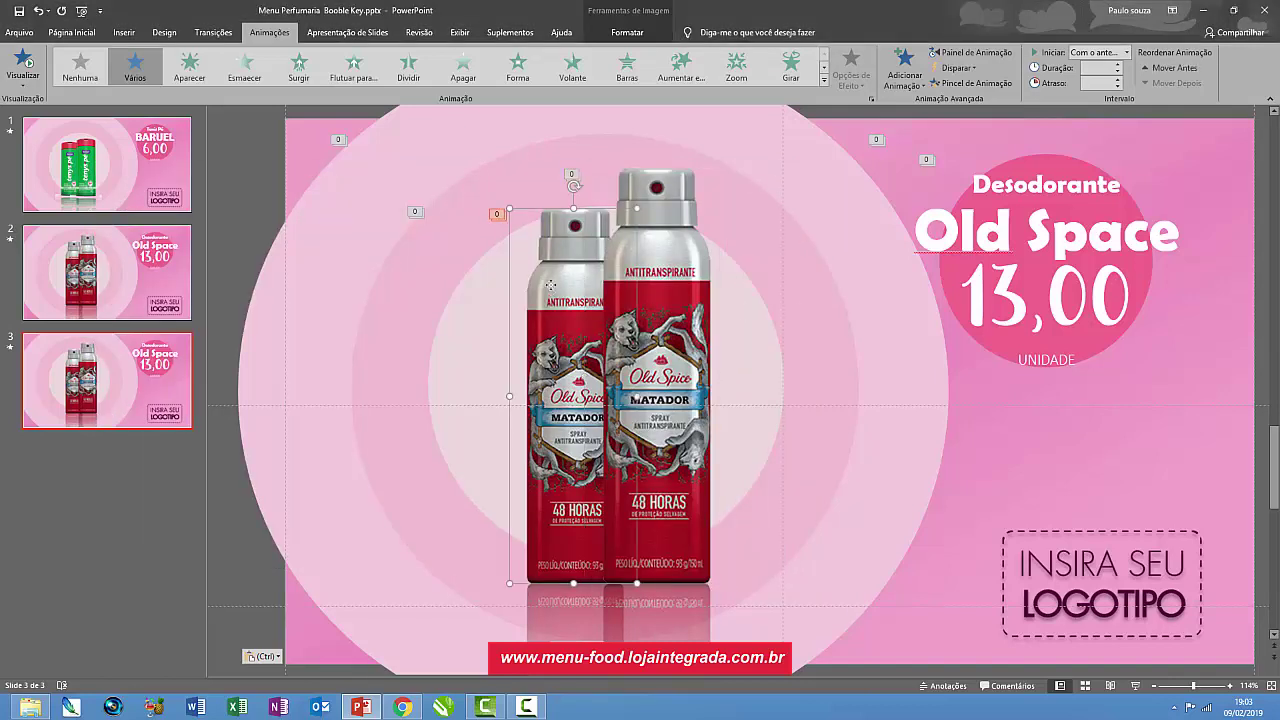
# - Hide IMAGEM 02 in the Selection Pane and shift IMAGEM 01 slightly left
pyautogui.click(71, 32)
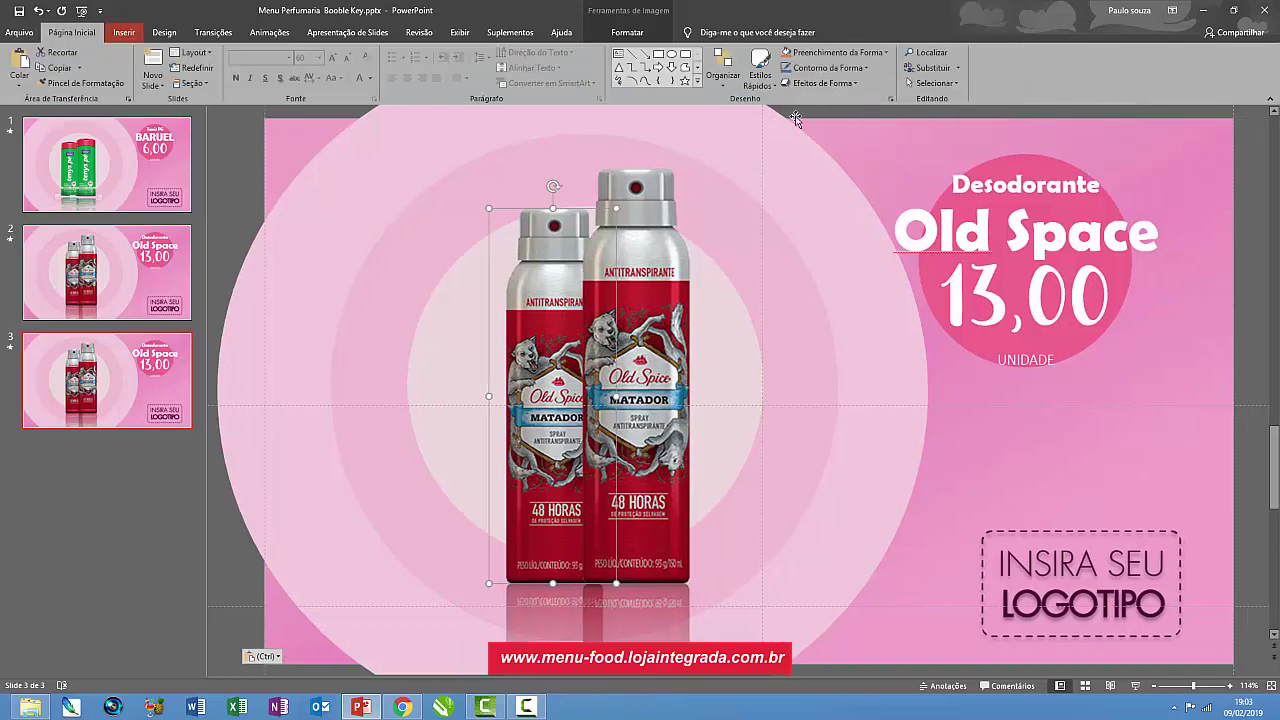
pyautogui.click(932, 83)
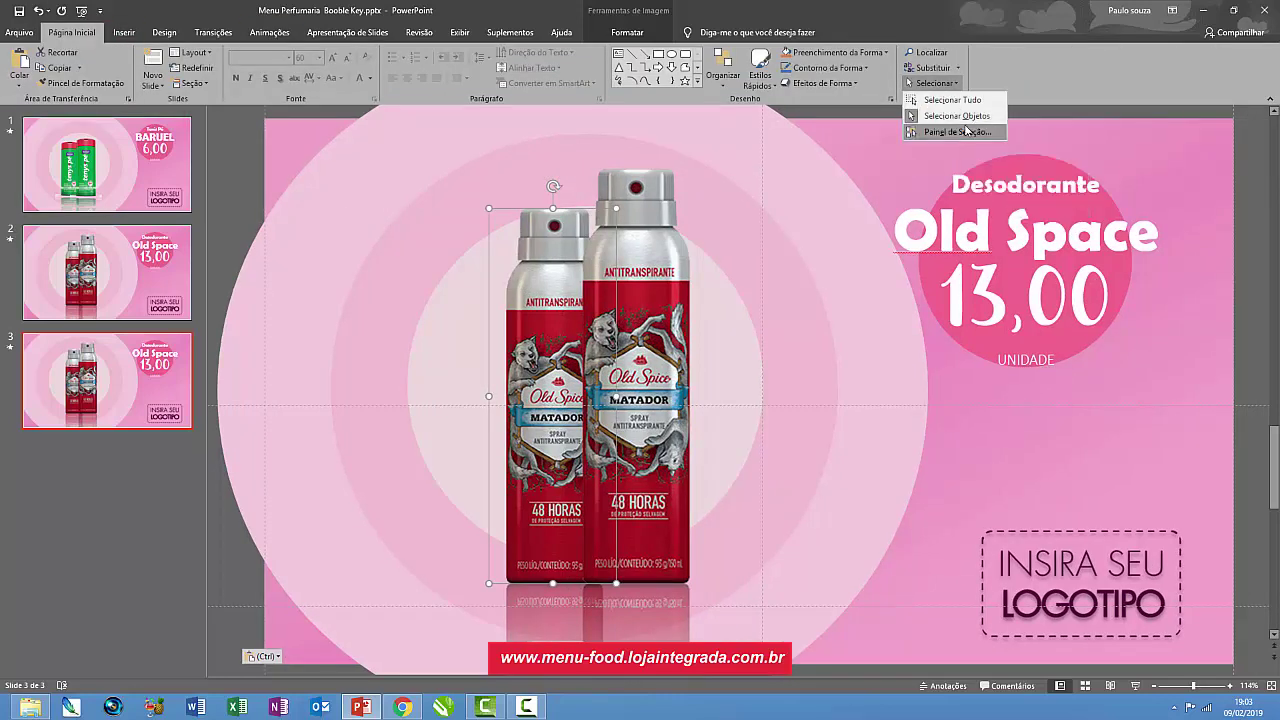
pyautogui.click(965, 136)
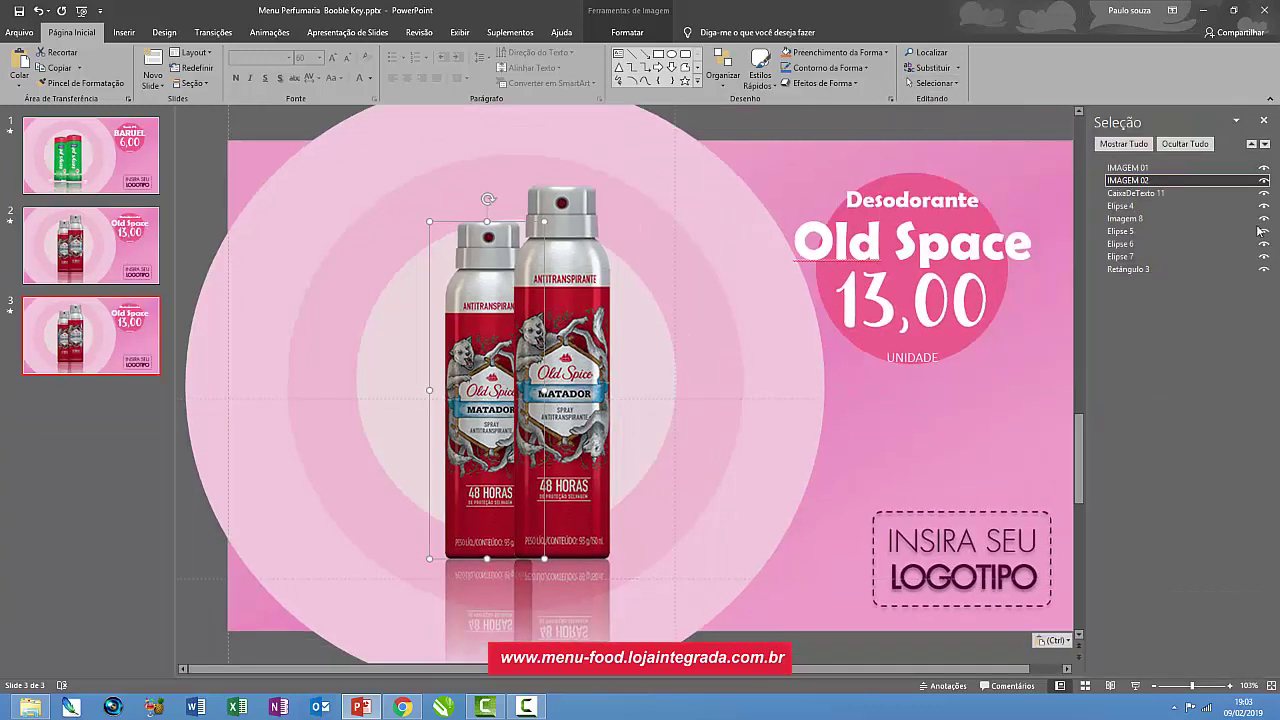
pyautogui.click(1263, 180)
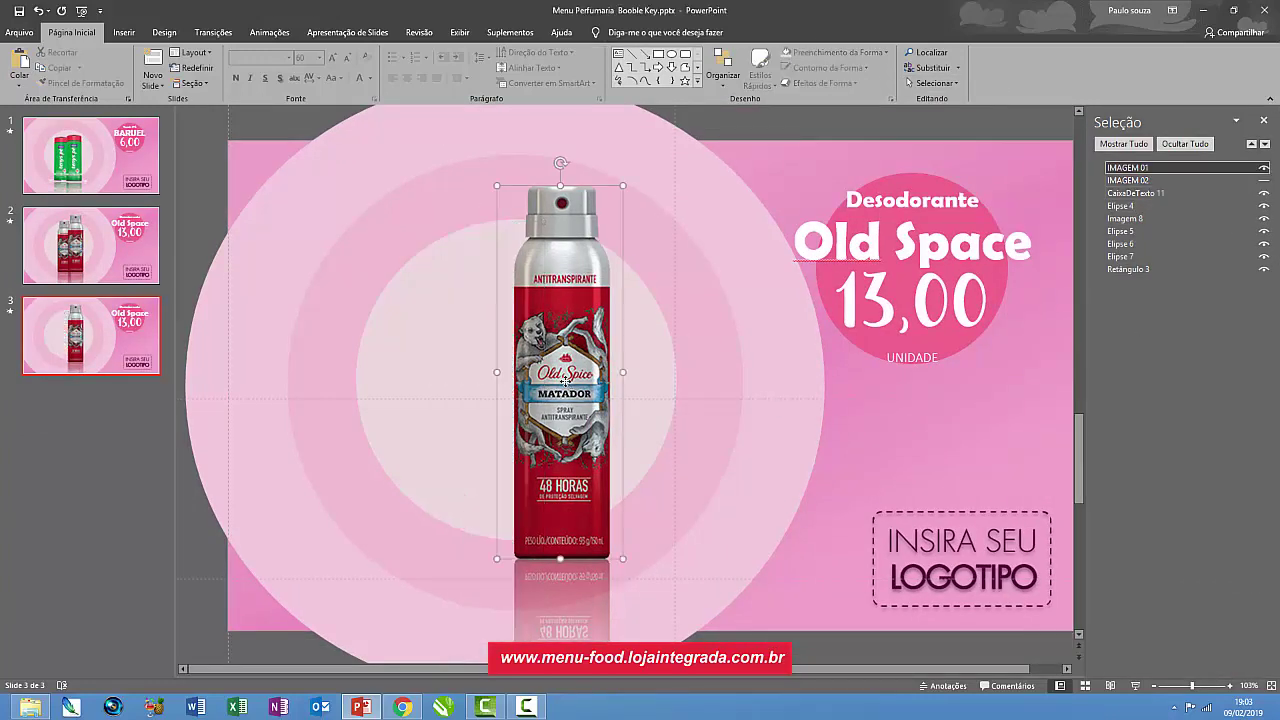
pyautogui.click(566, 395)
pyautogui.moveTo(578, 354); pyautogui.dragTo(542, 354)
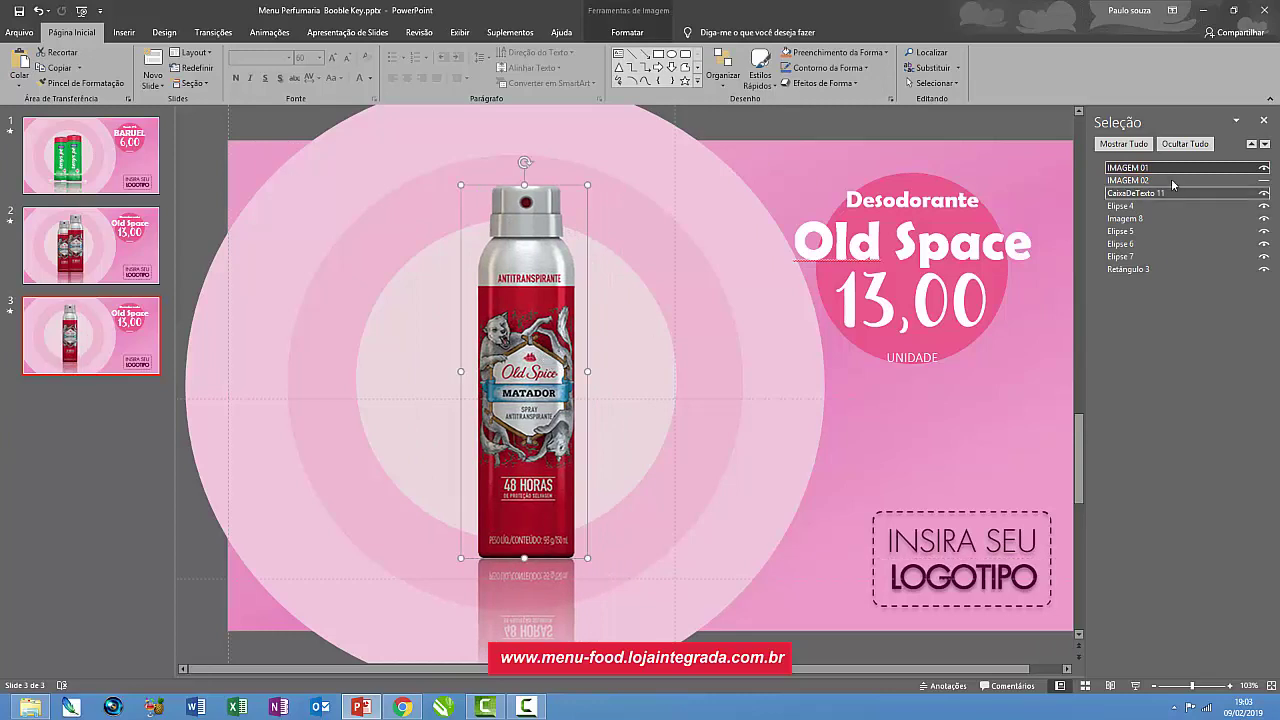
# - Replace the Old Spice can on slide 3 with the nail-polish bottles image file
pyautogui.click(1264, 121)
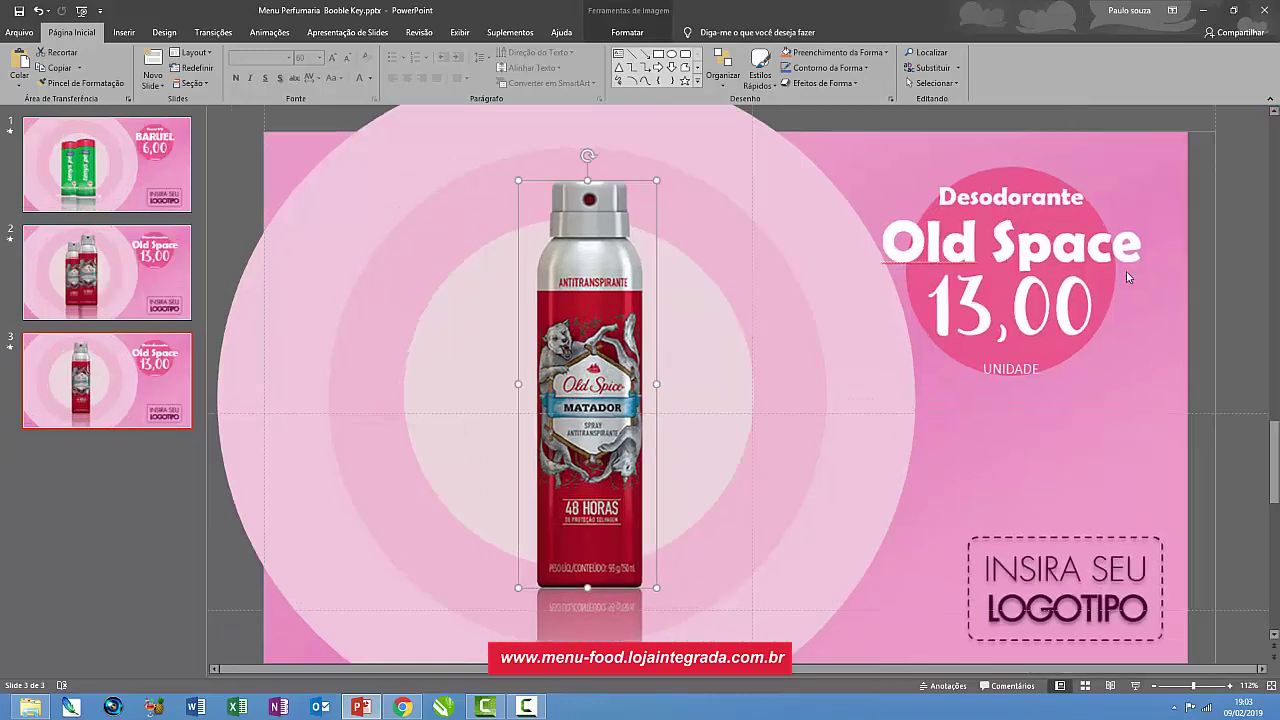
pyautogui.rightClick(604, 311)
pyautogui.moveTo(660, 387)
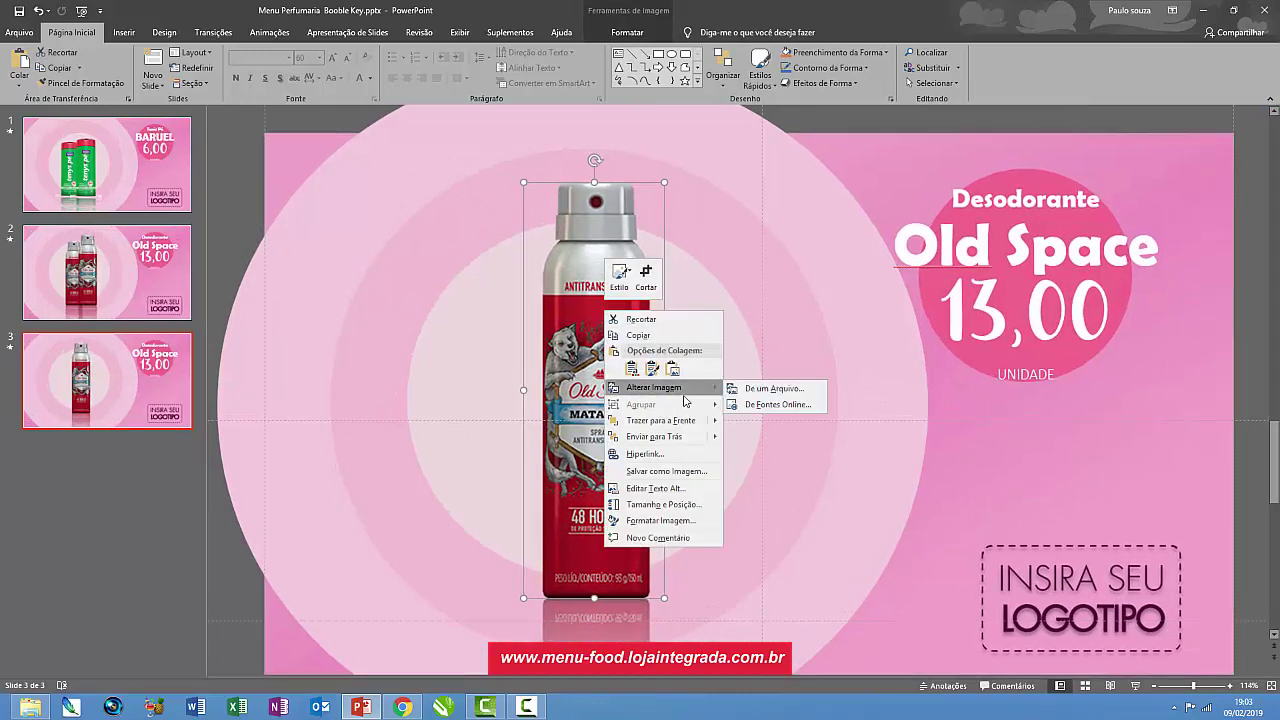
pyautogui.click(760, 387)
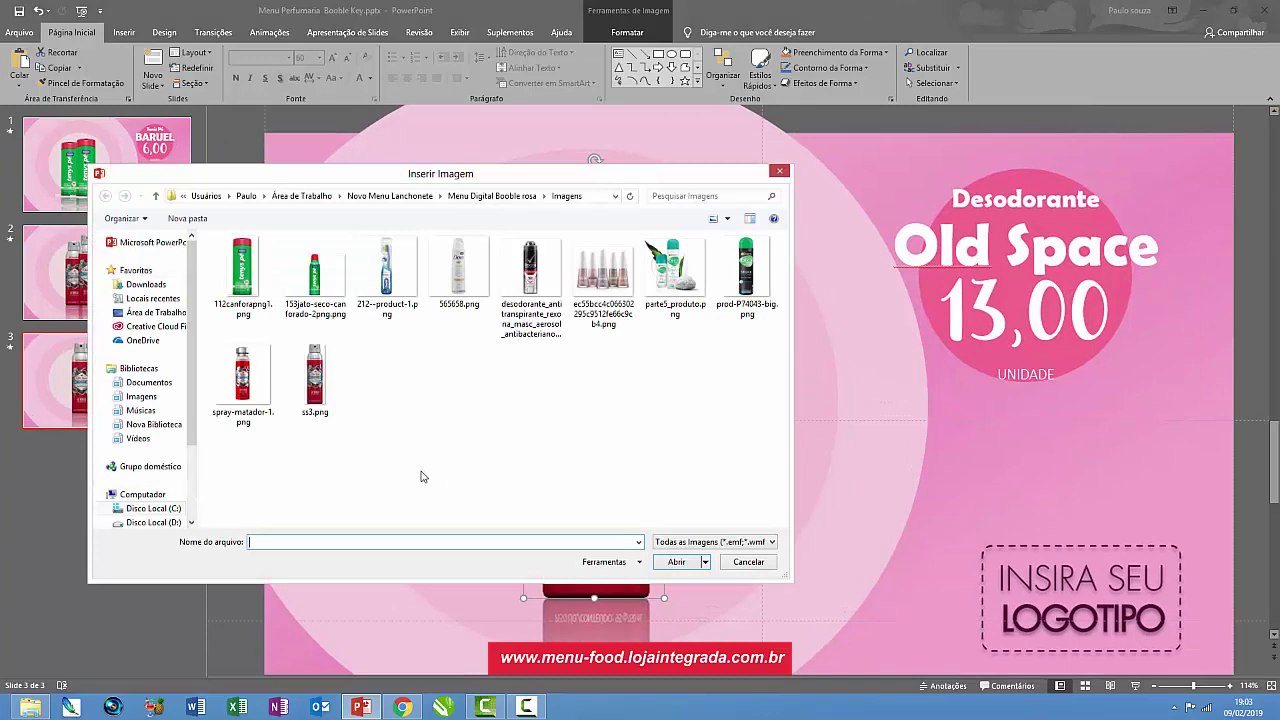
pyautogui.click(610, 265)
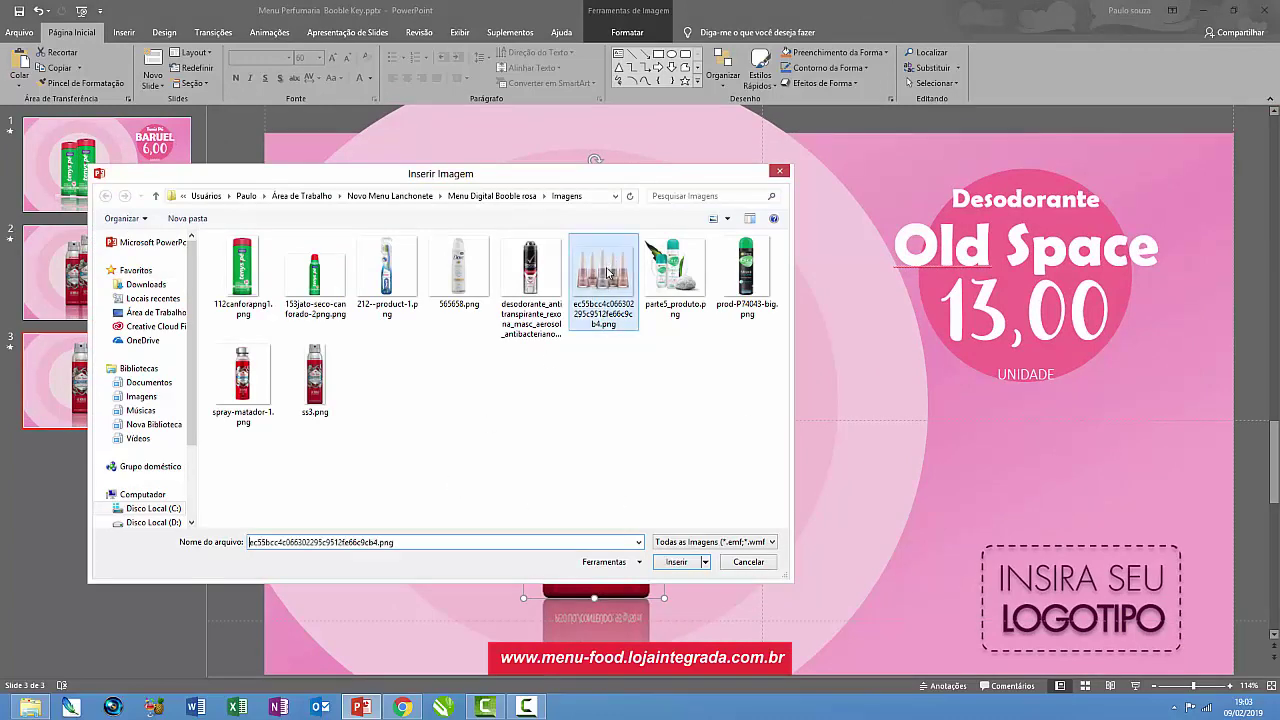
pyautogui.click(677, 562)
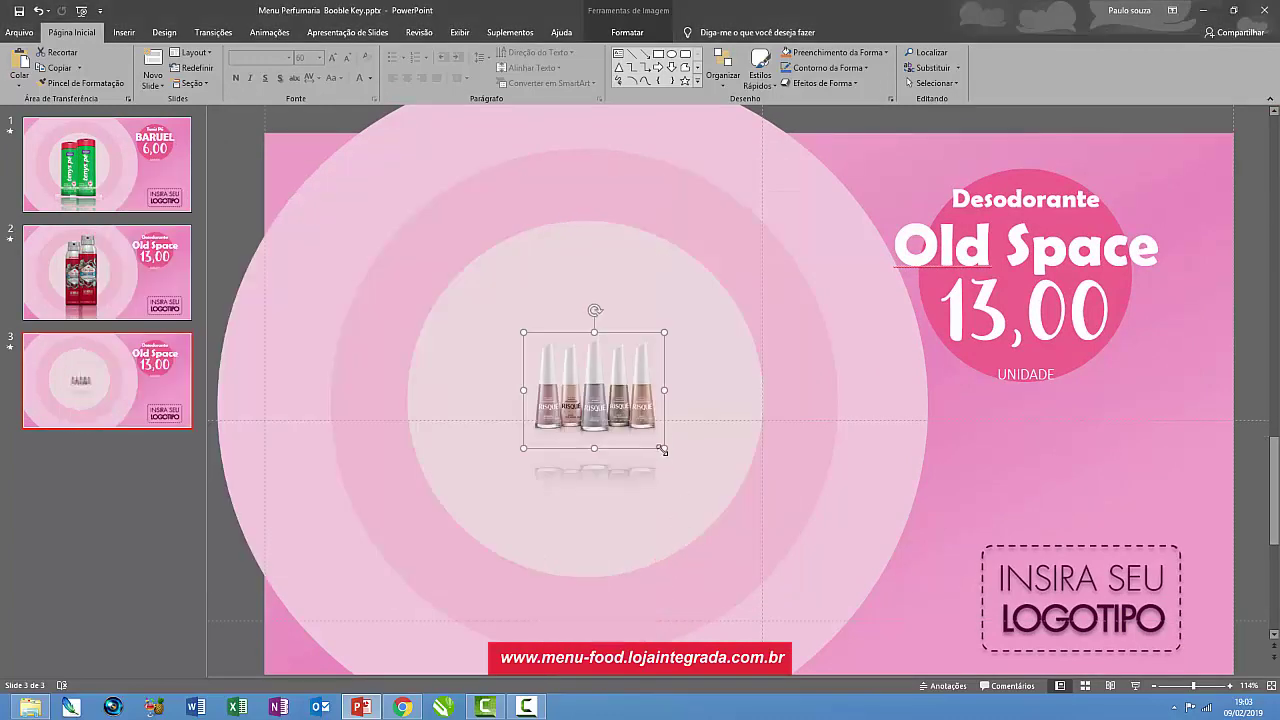
# - Enlarge the nail-polish picture and centre it in the pink circles
pyautogui.moveTo(662, 450); pyautogui.dragTo(880, 623)
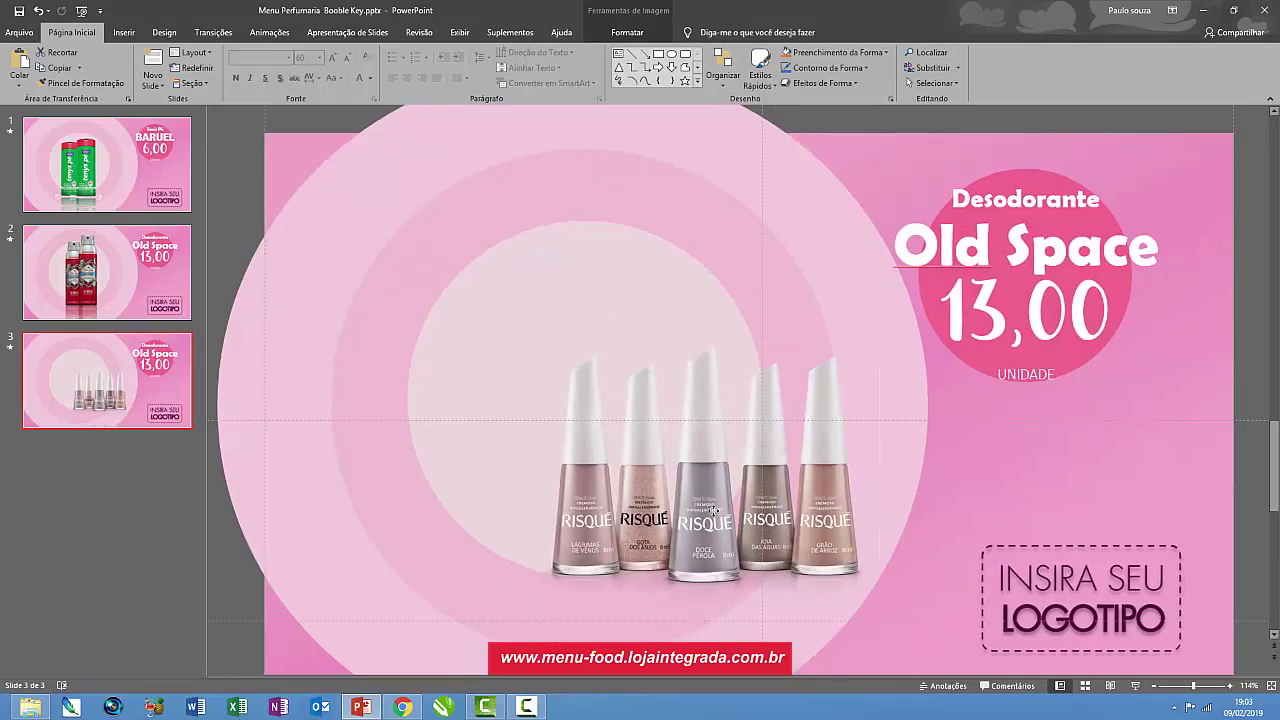
pyautogui.moveTo(713, 510); pyautogui.dragTo(578, 450)
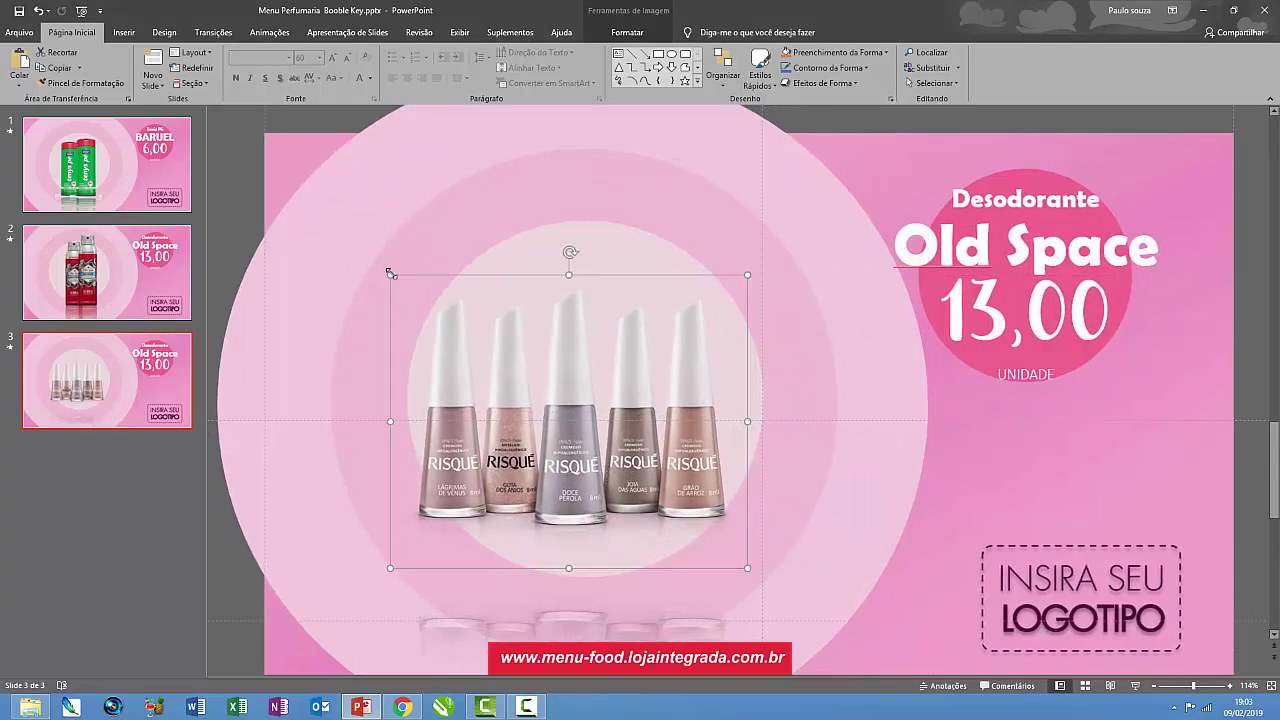
pyautogui.moveTo(390, 271); pyautogui.dragTo(330, 212)
pyautogui.moveTo(509, 343)
pyautogui.mouseDown()
pyautogui.moveTo(558, 365)
pyautogui.moveTo(603, 358)
pyautogui.mouseUp()
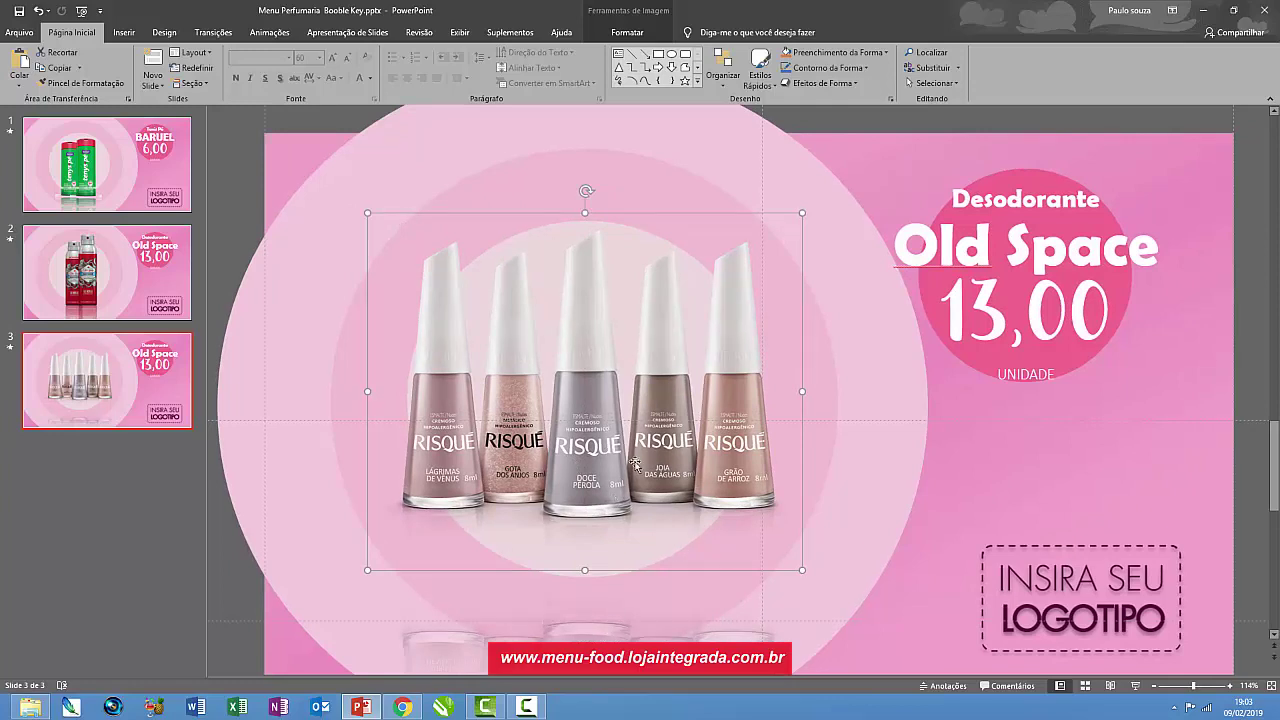
# - Crop the reflection off the bottom of the nail-polish picture
pyautogui.rightClick(615, 393)
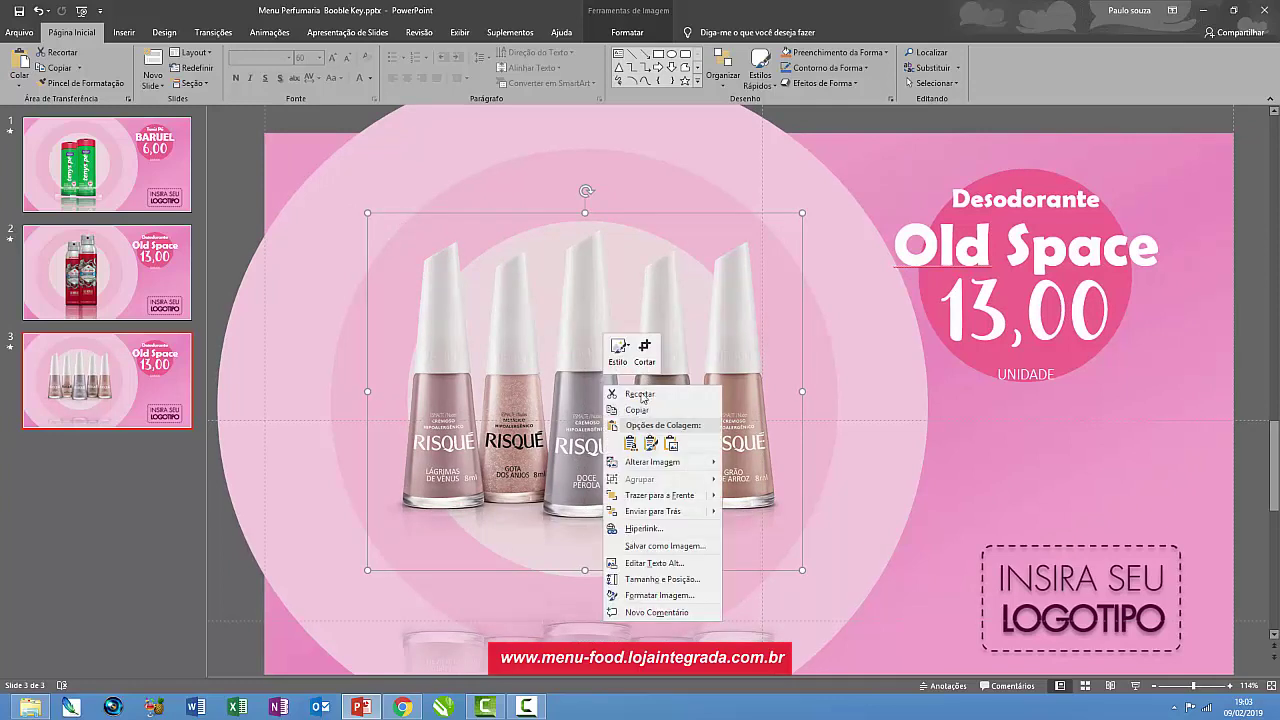
pyautogui.click(643, 350)
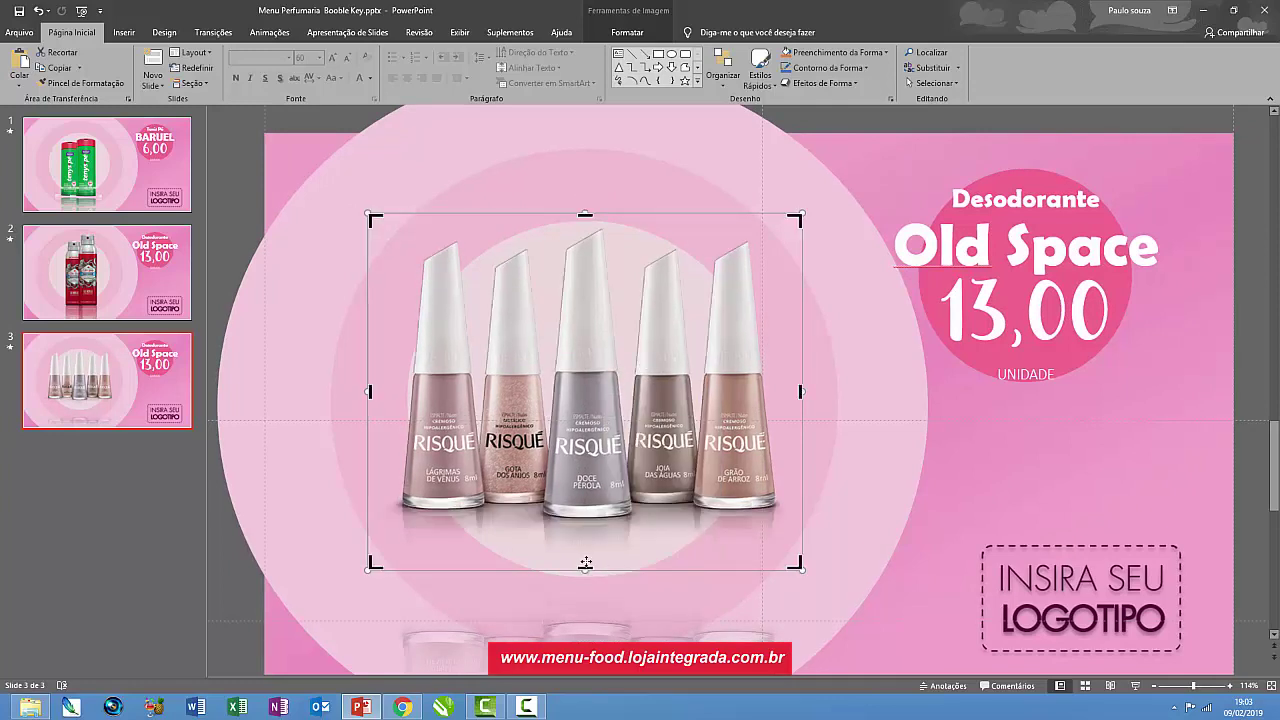
pyautogui.moveTo(585, 568); pyautogui.dragTo(591, 523)
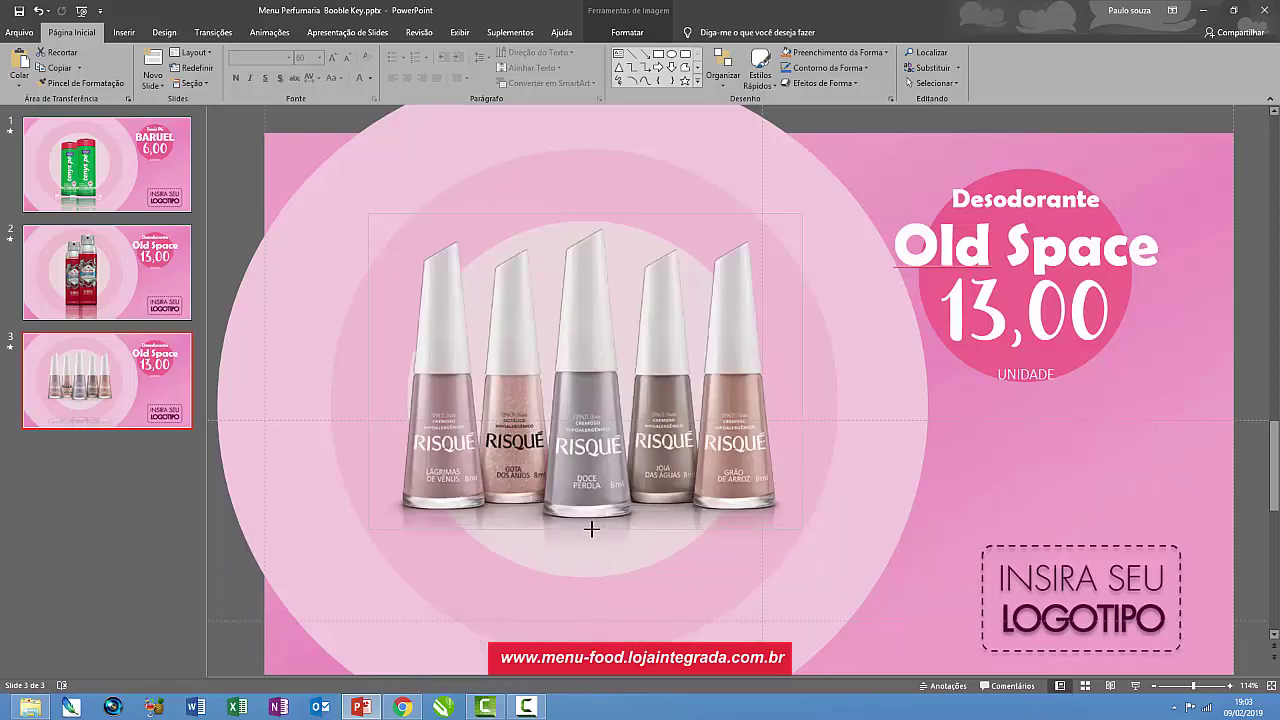
pyautogui.moveTo(591, 524); pyautogui.dragTo(591, 523)
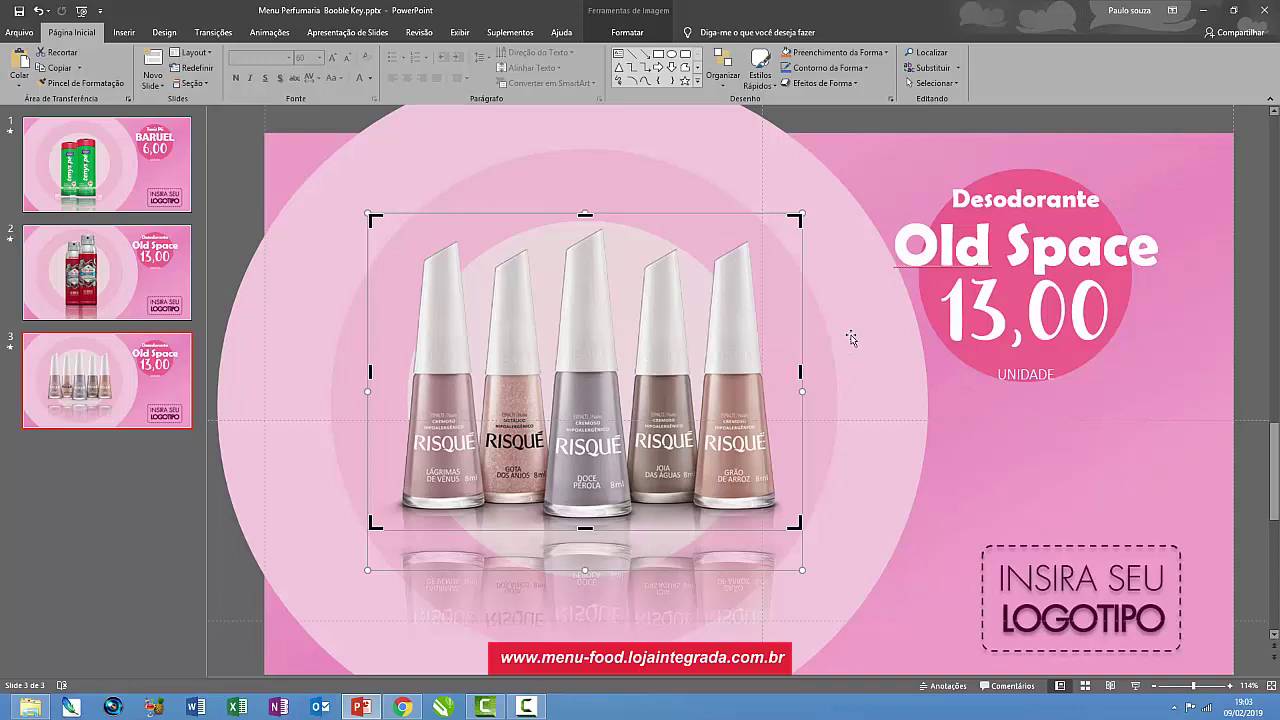
pyautogui.click(848, 340)
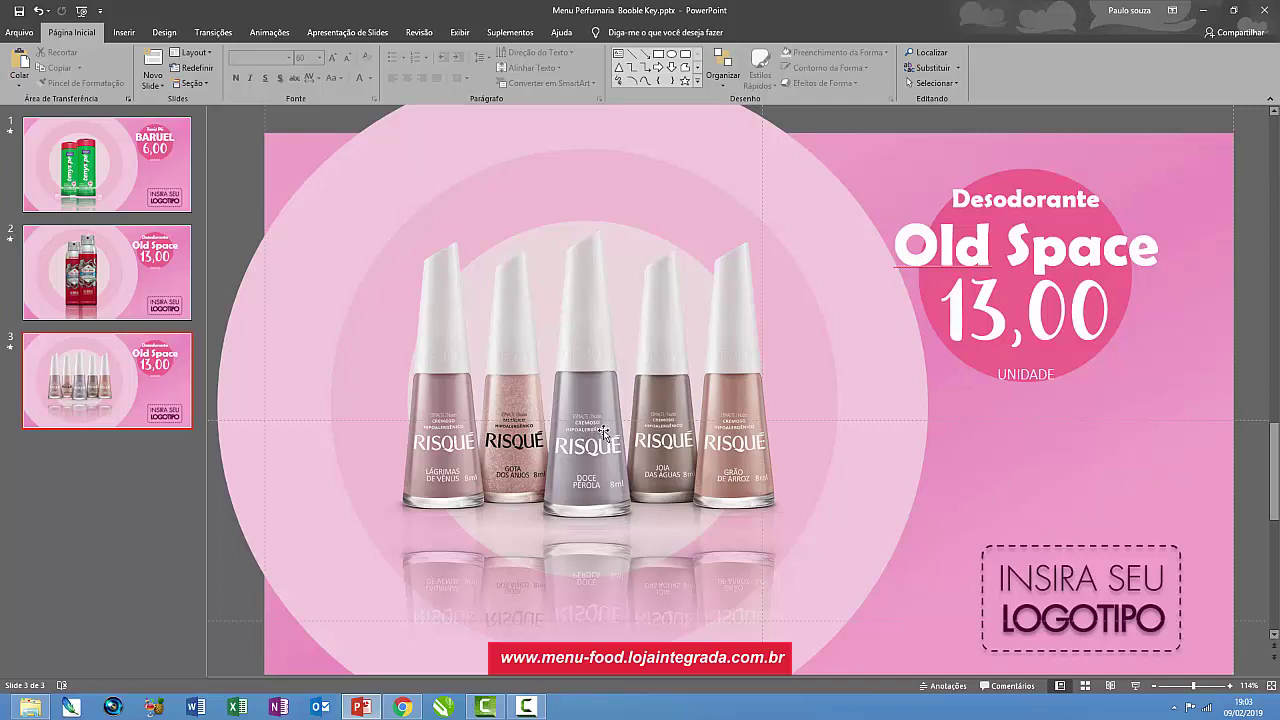
# - Set the picture's reflection effect to No Reflection and preview the slide's animations
pyautogui.click(672, 437)
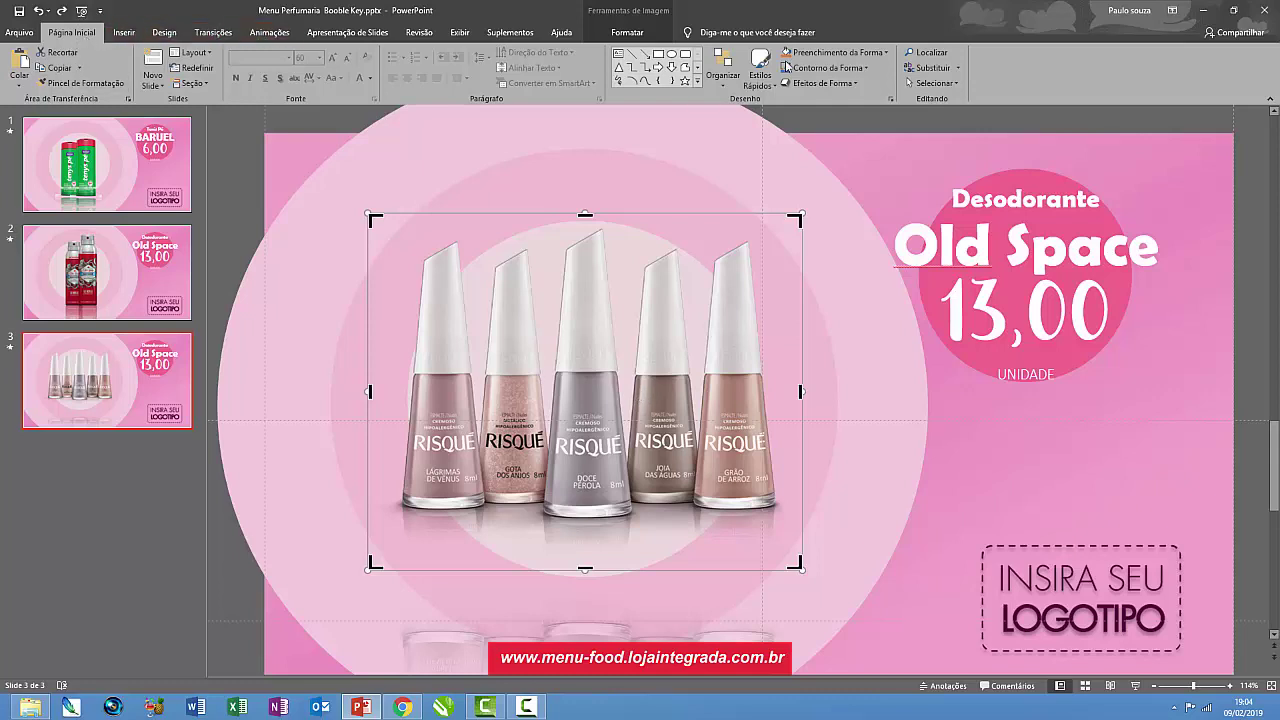
pyautogui.click(836, 85)
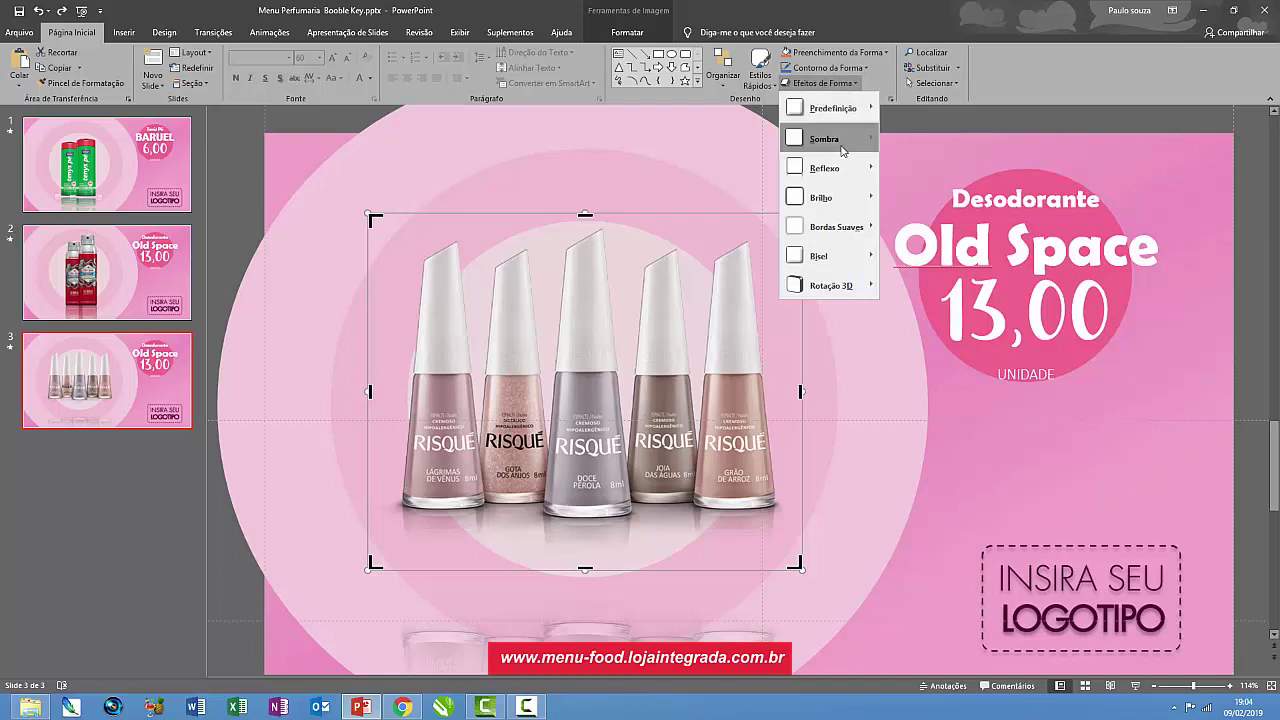
pyautogui.moveTo(848, 173)
pyautogui.click(900, 188)
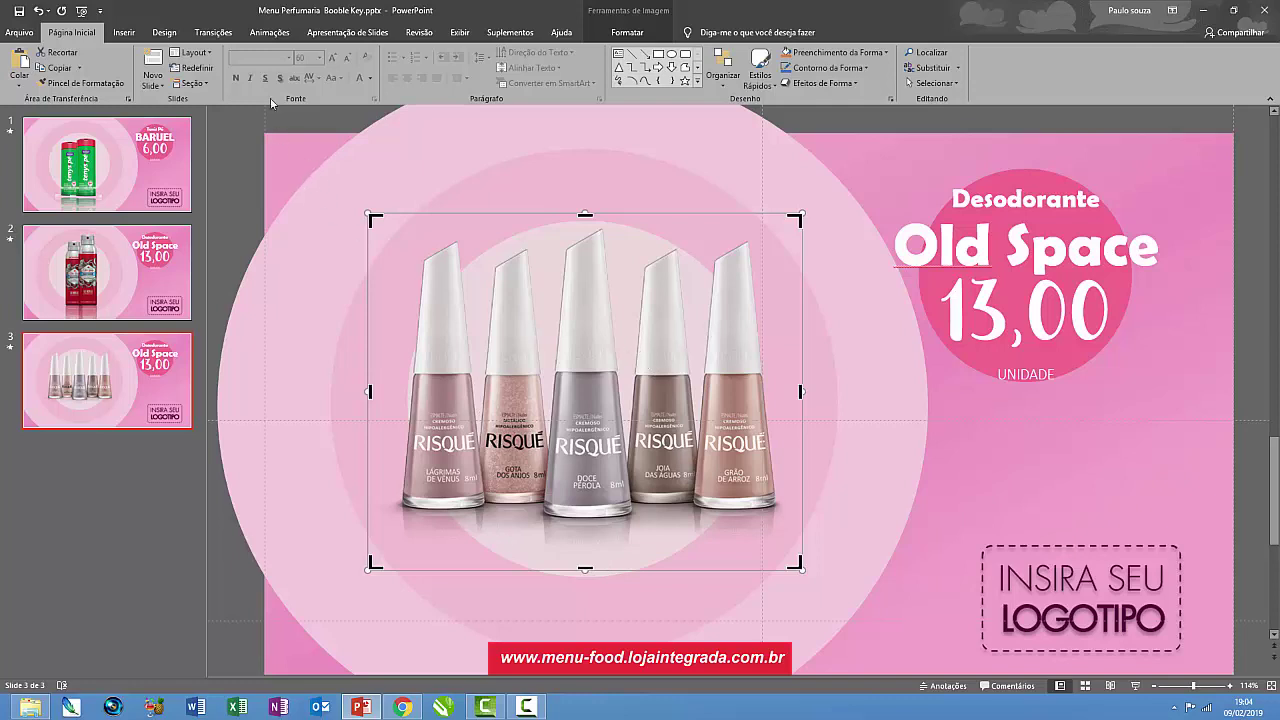
pyautogui.click(269, 33)
pyautogui.click(22, 66)
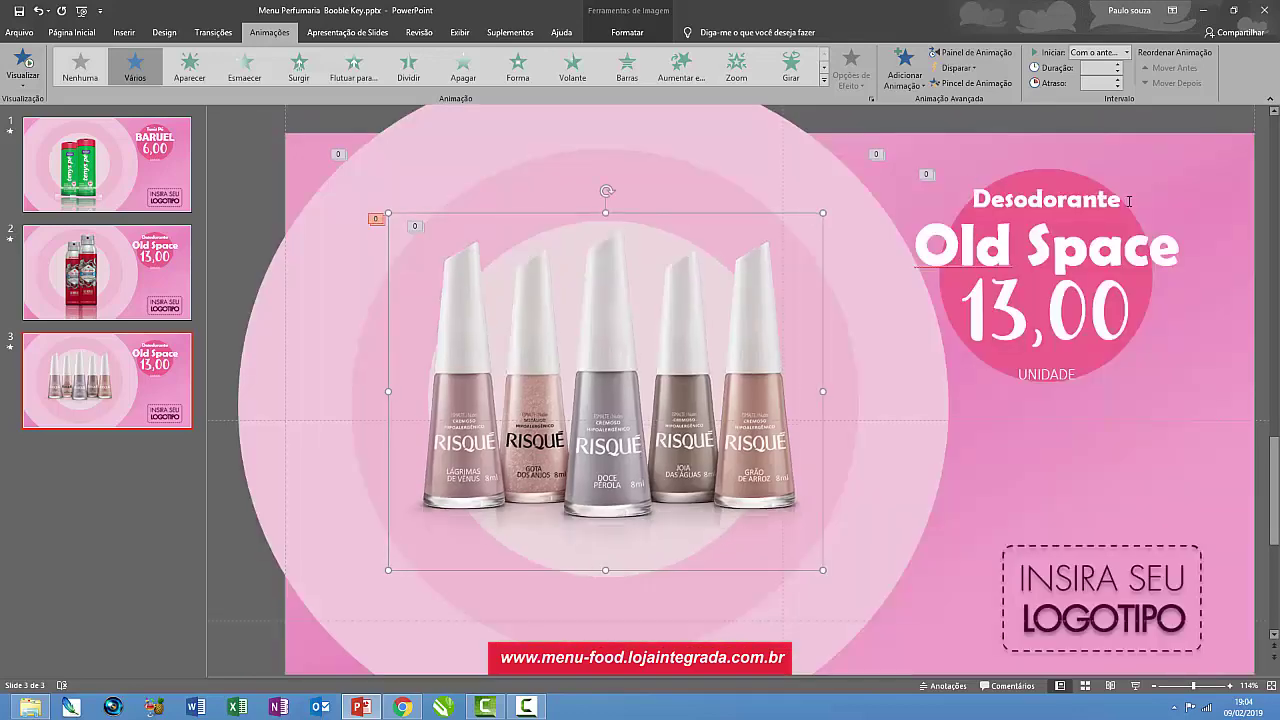
# - Change the badge text from Old Spice to 'Esmalte Risquê' priced 4,50
pyautogui.click(1118, 199)
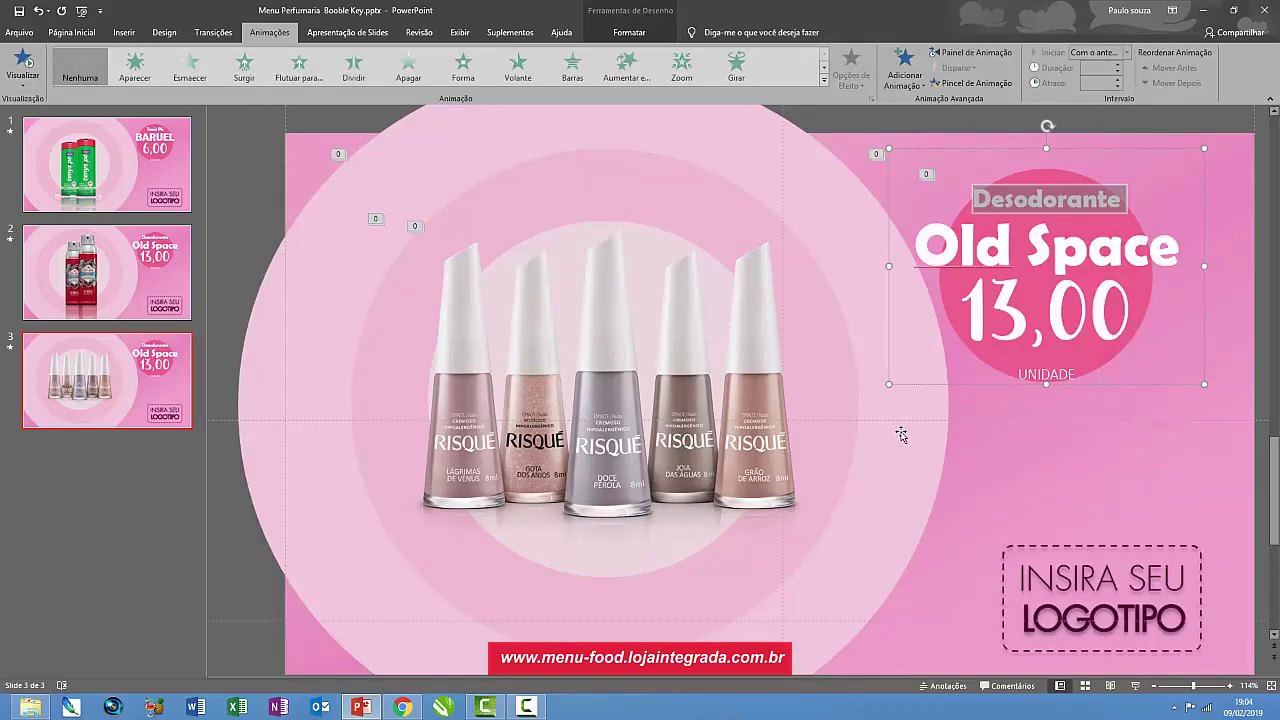
pyautogui.write('E')
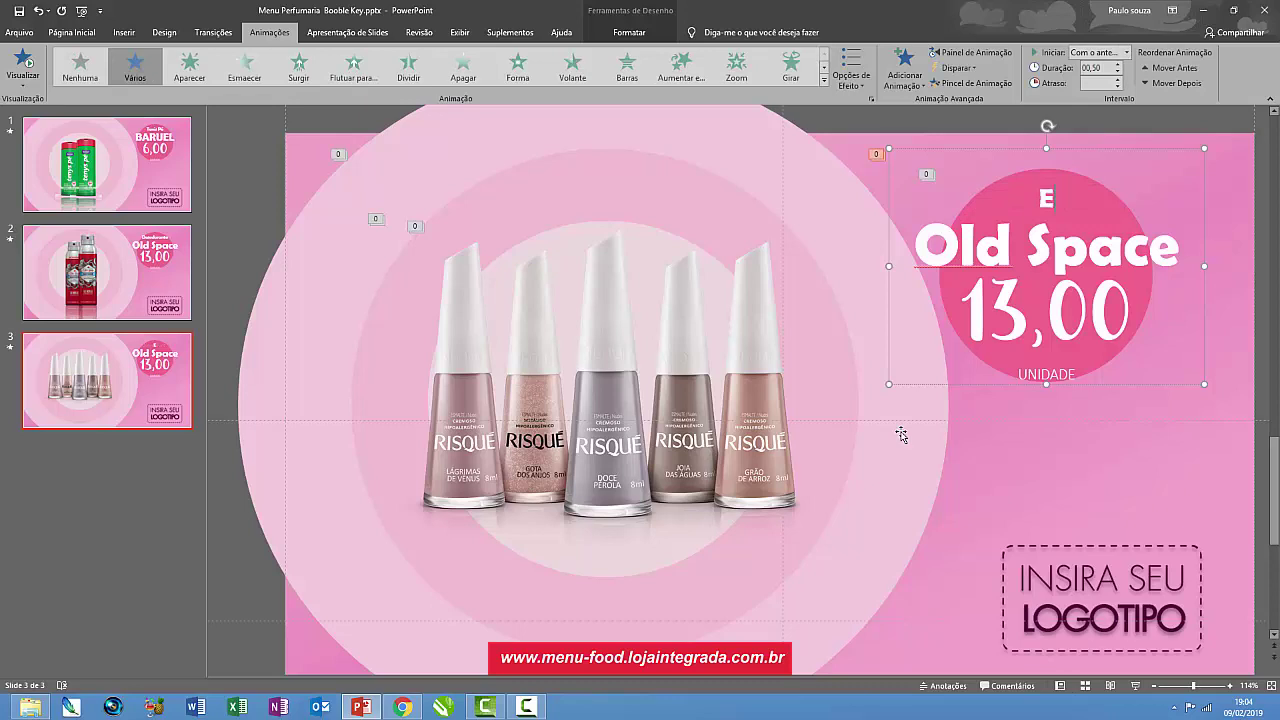
pyautogui.write('smal')
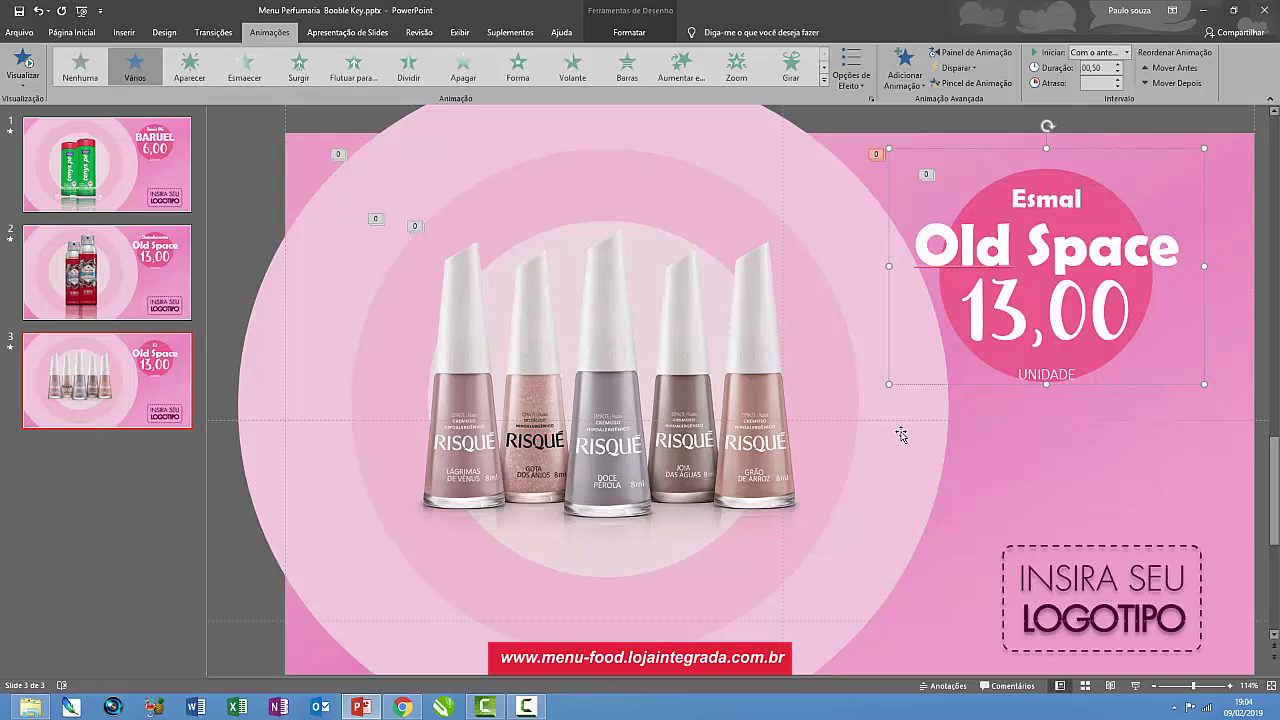
pyautogui.write('te')
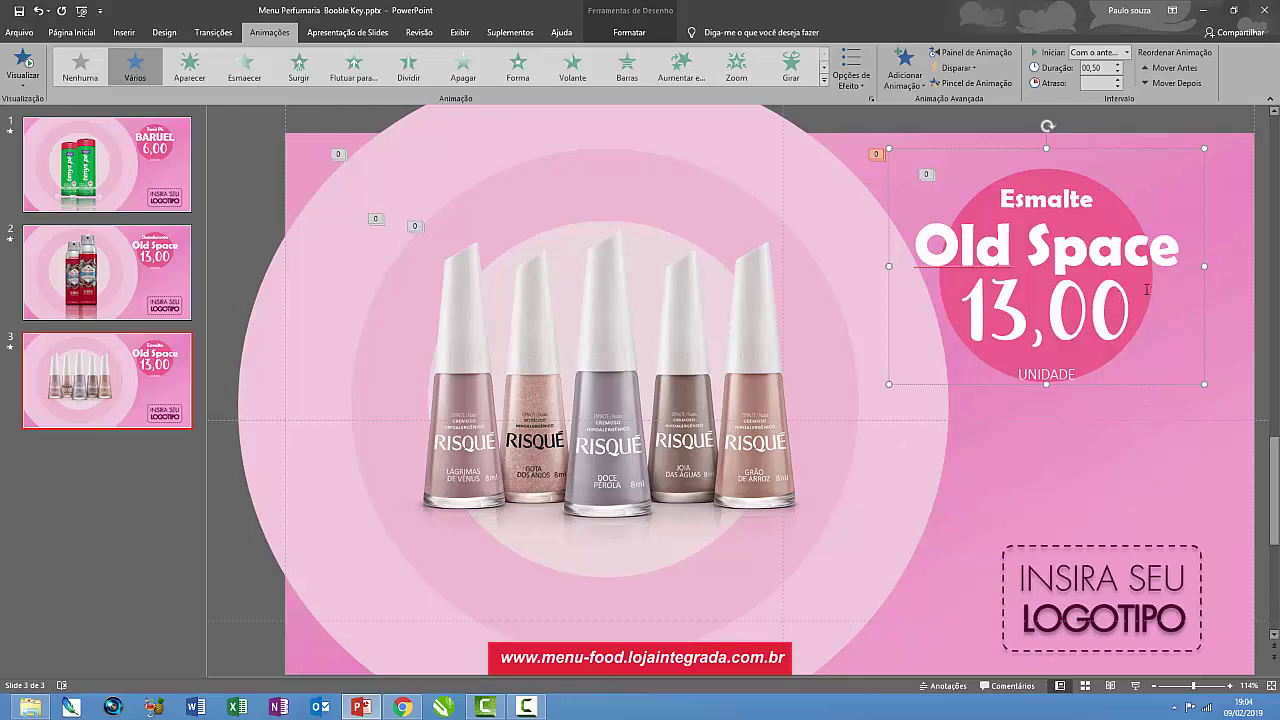
pyautogui.tripleClick(1104, 252)
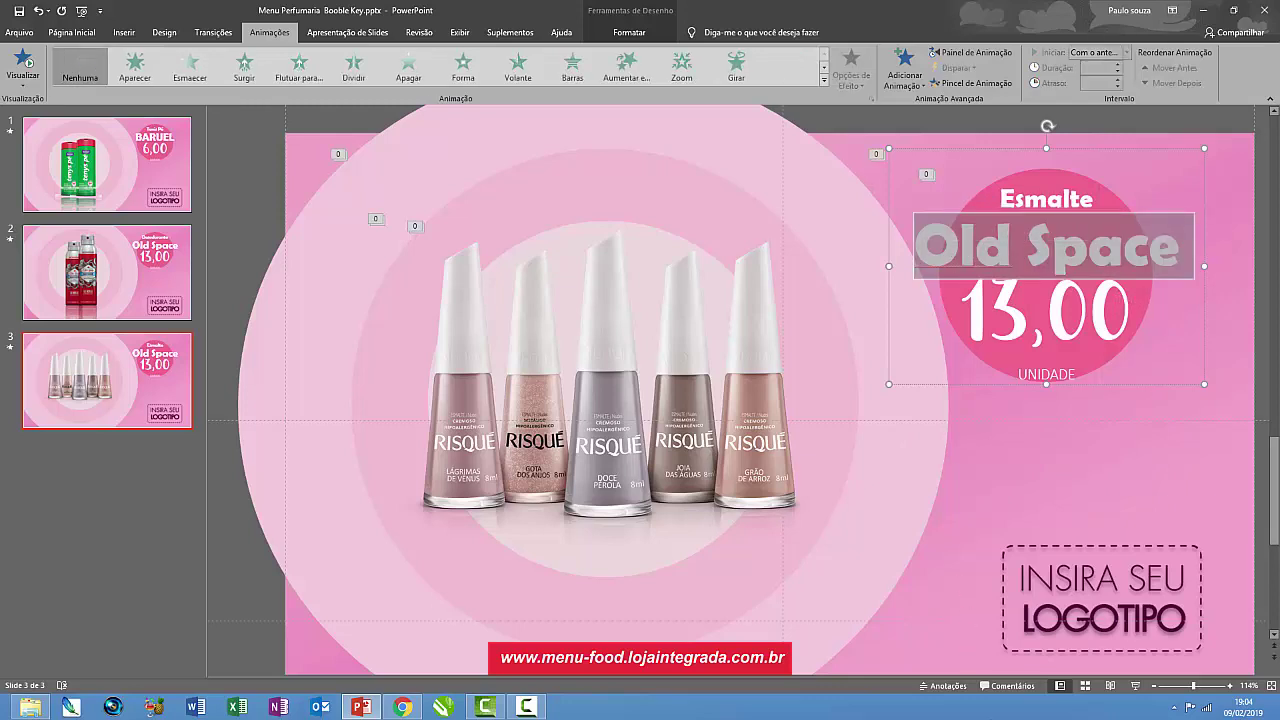
pyautogui.write('R')
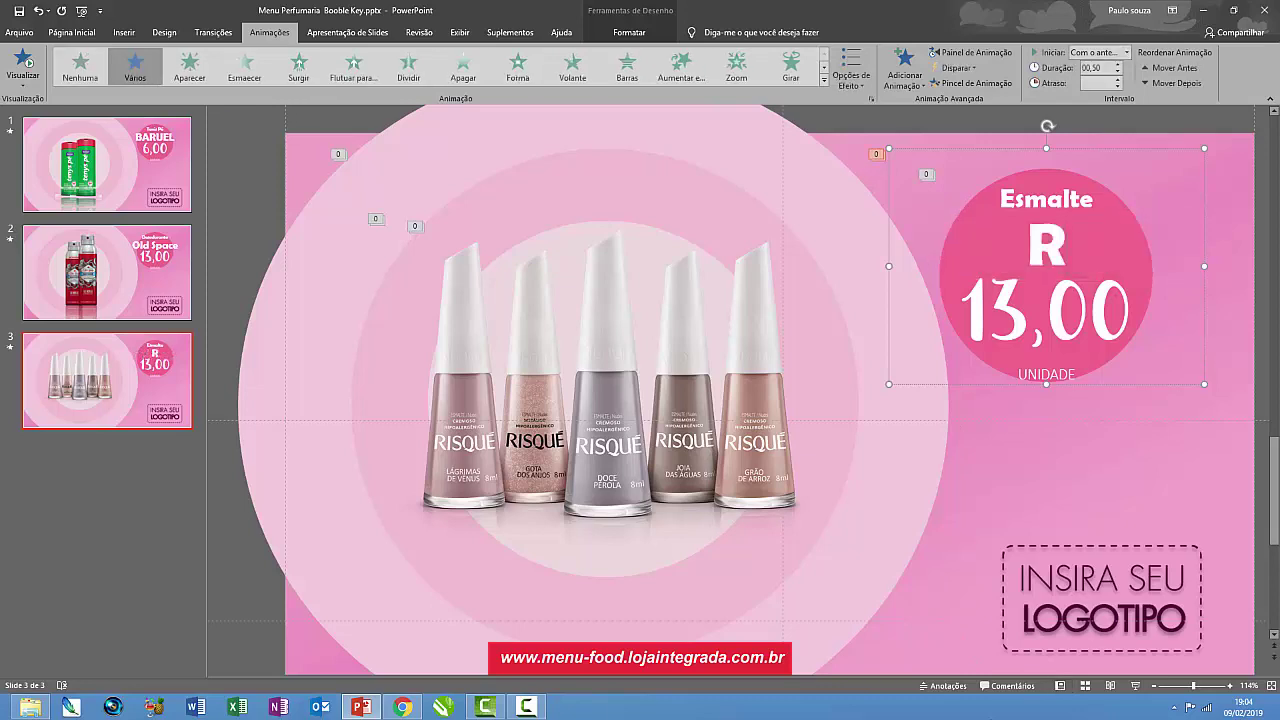
pyautogui.write('isq')
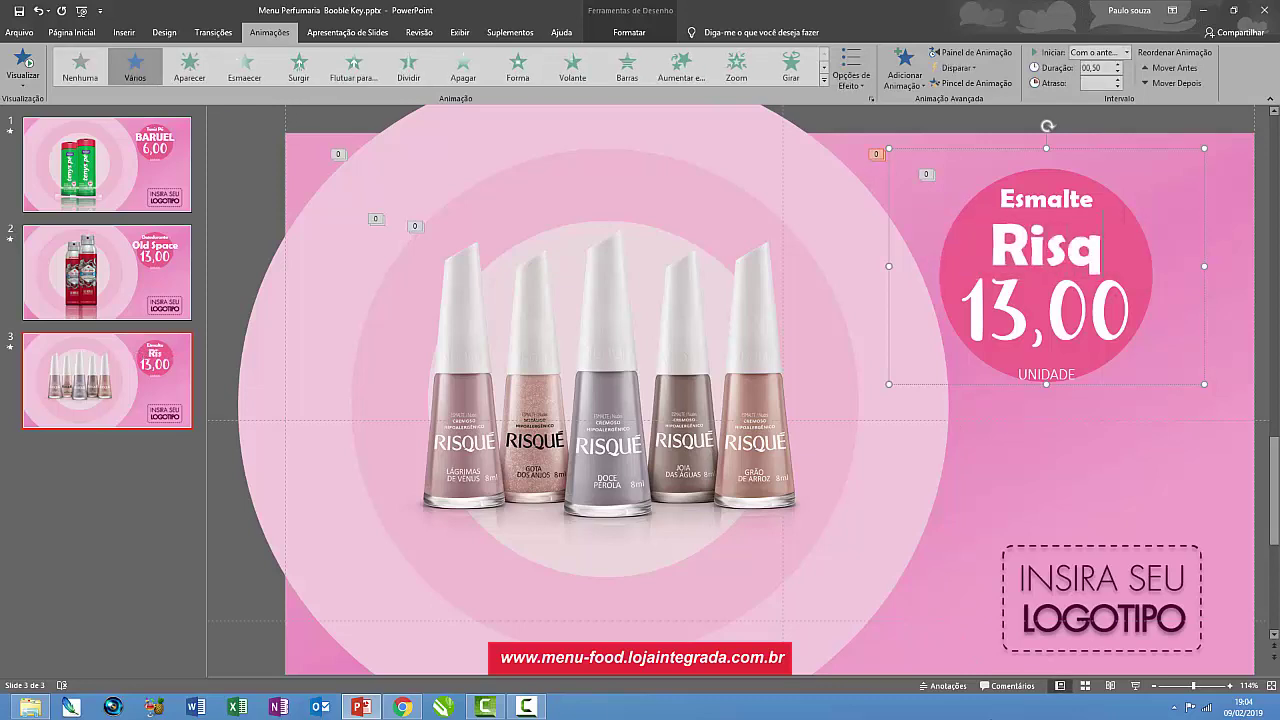
pyautogui.write('ê')
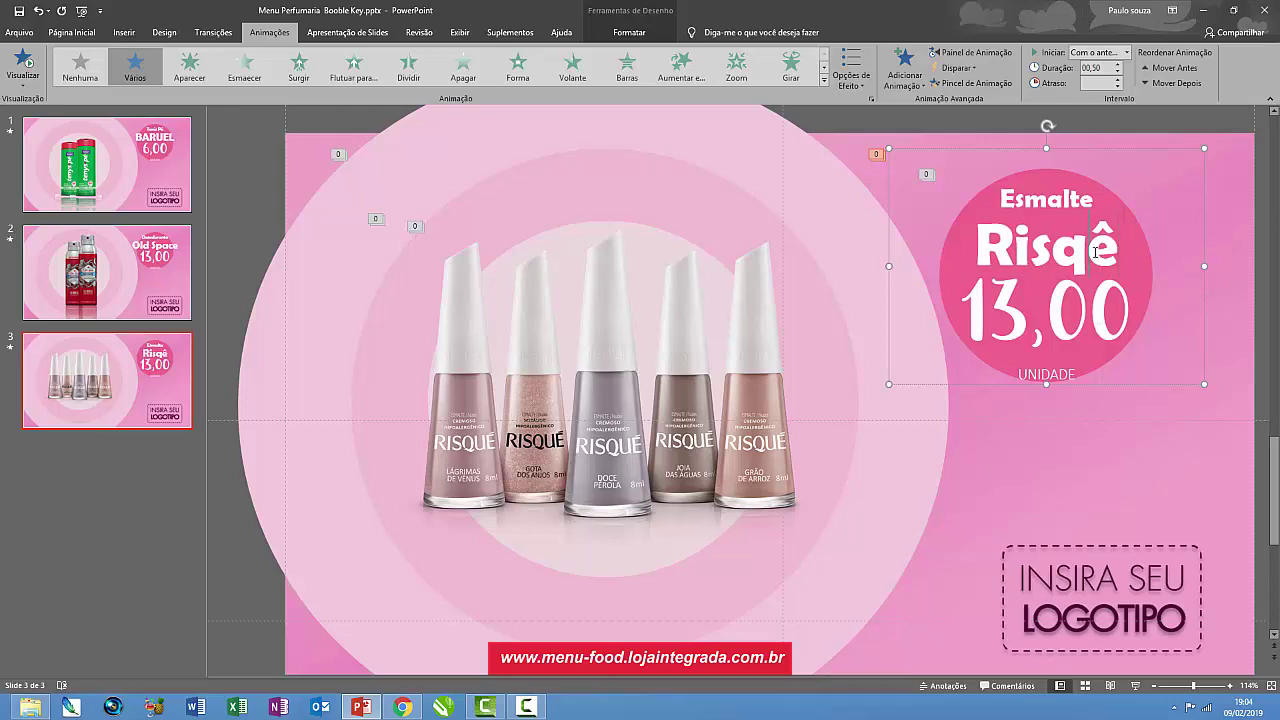
pyautogui.write('u')
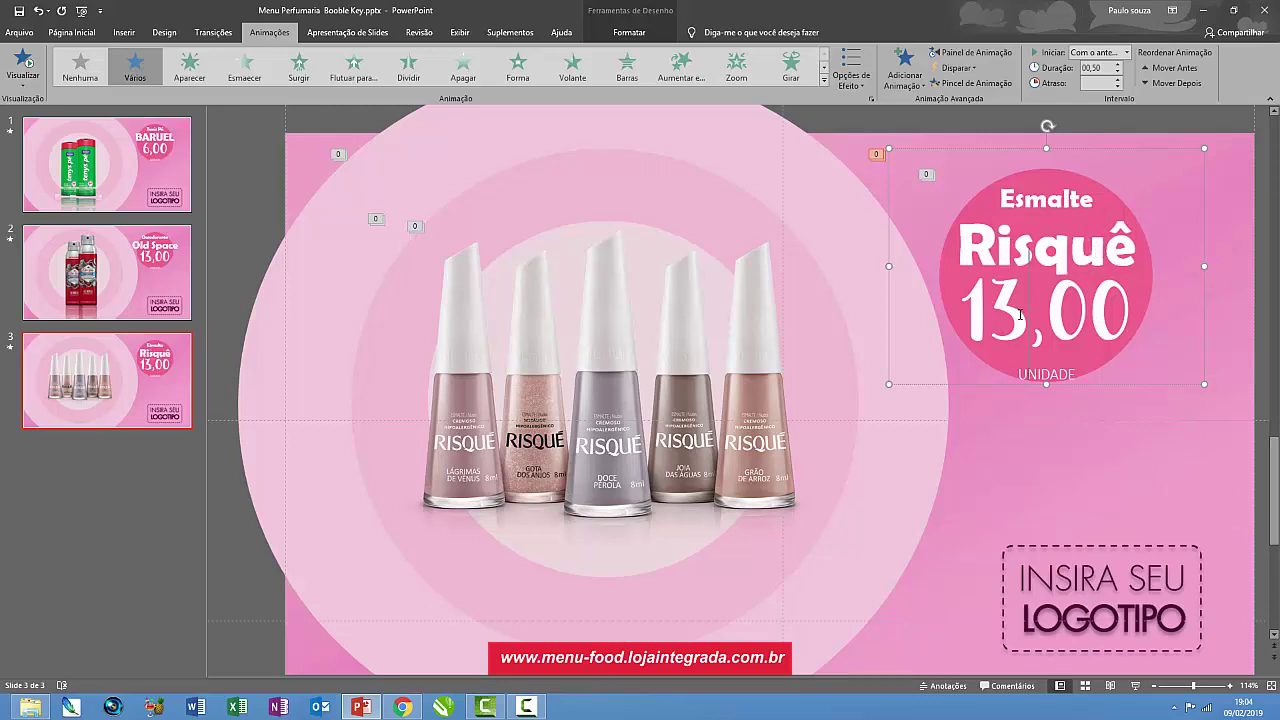
pyautogui.press('BackSpace')
pyautogui.press('BackSpace')
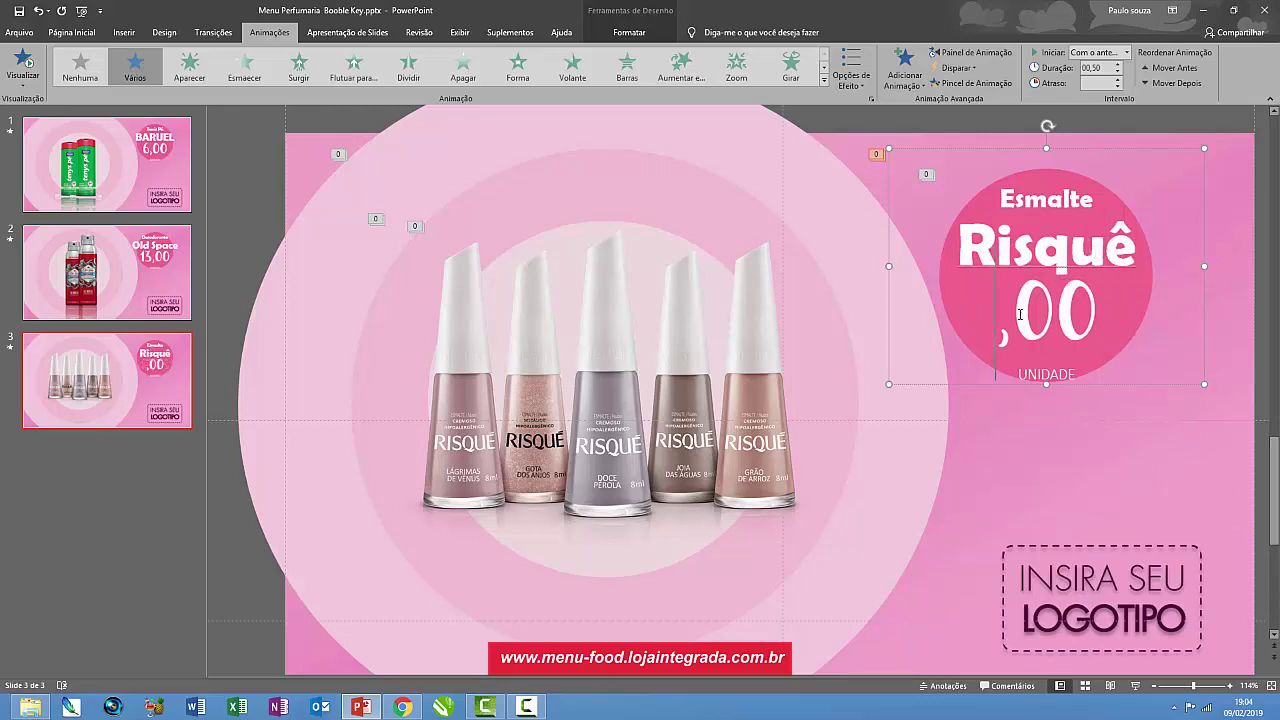
pyautogui.write('4,5')
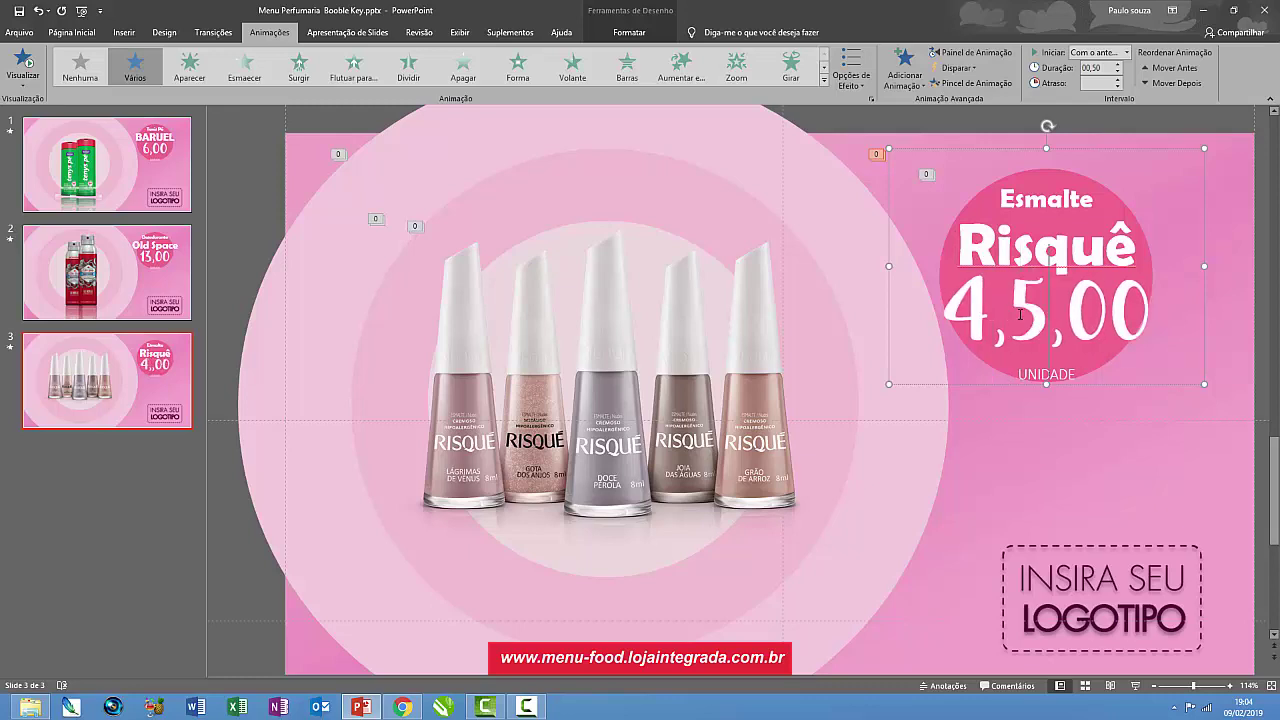
pyautogui.write('0')
pyautogui.press('Delete')
pyautogui.press('Delete')
pyautogui.press('Delete')
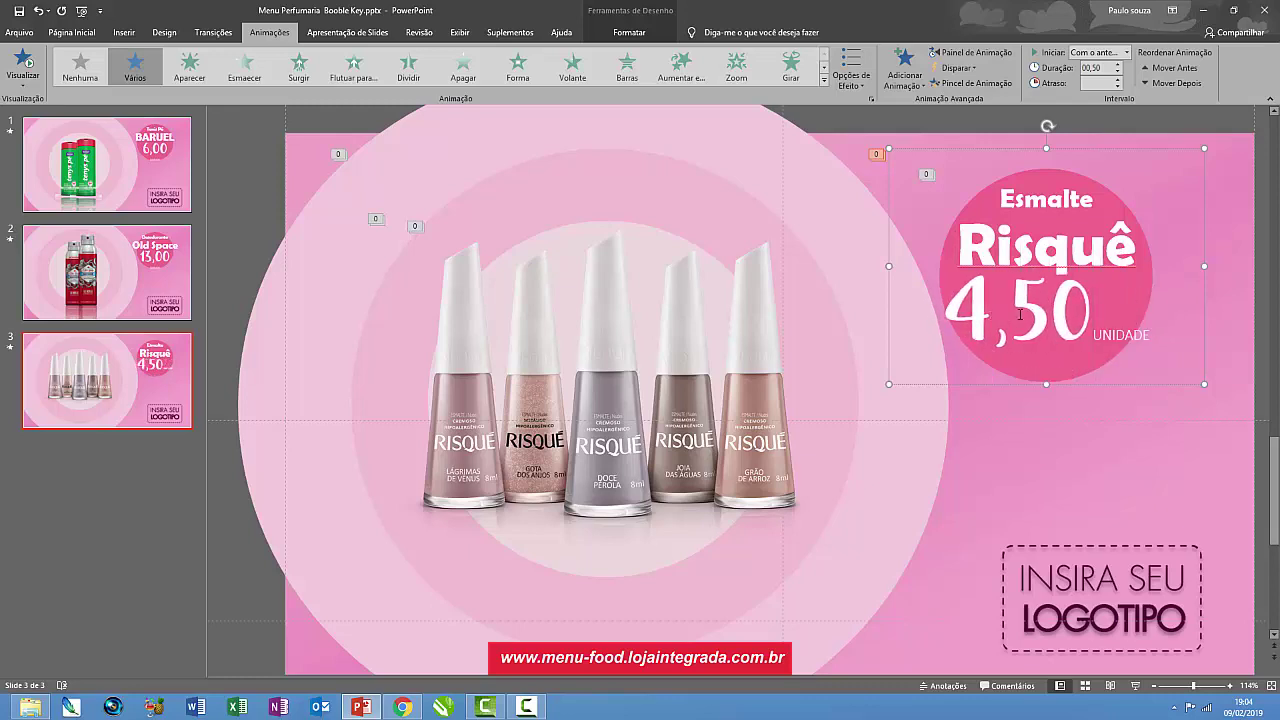
pyautogui.hotkey('ctrl', 'z')
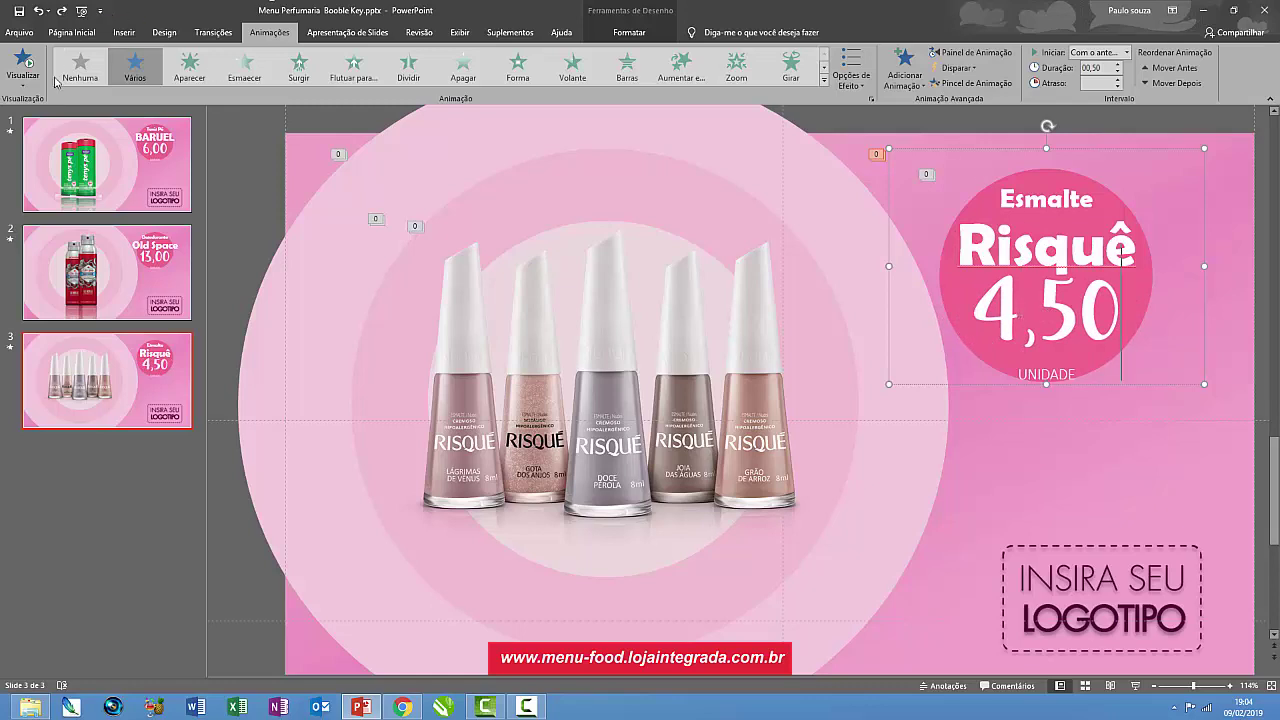
# - Complete 'DIVERSAS CORES', move UNIDADE to its own line, and preview the animations
pyautogui.click(16, 57)
pyautogui.write('DIV')
pyautogui.write('ER')
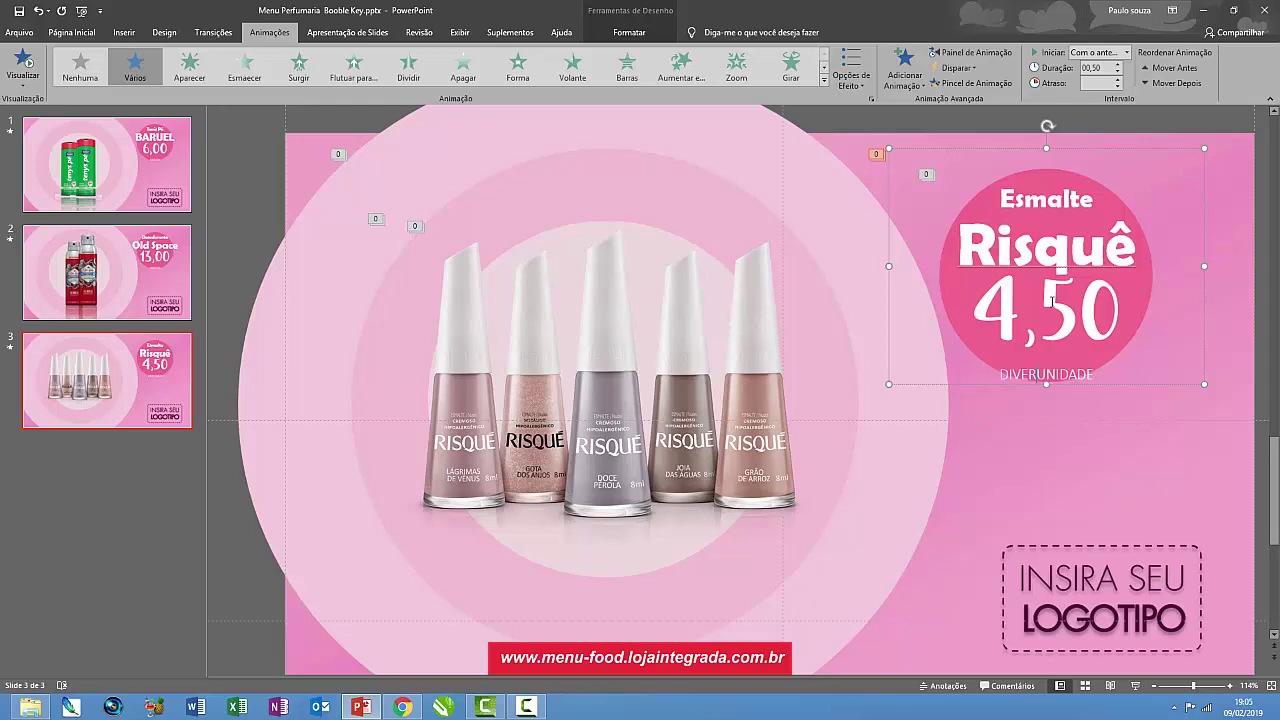
pyautogui.write('SAS C')
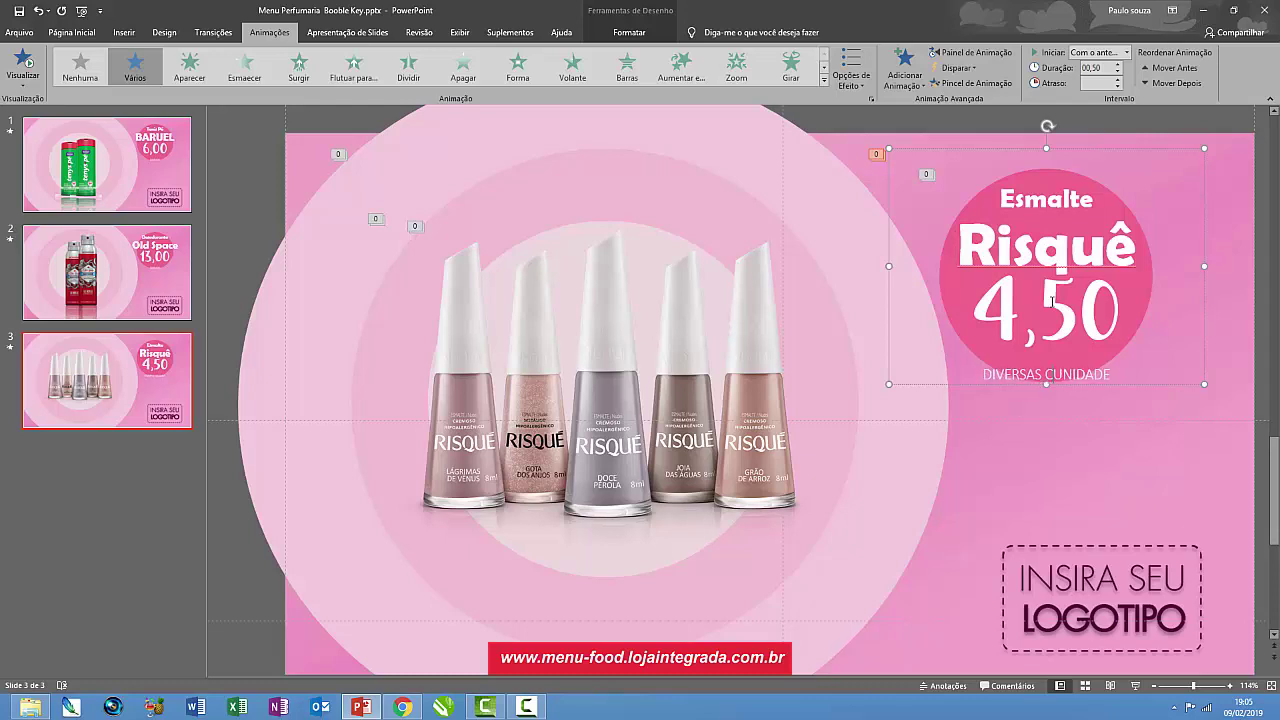
pyautogui.write('ORES')
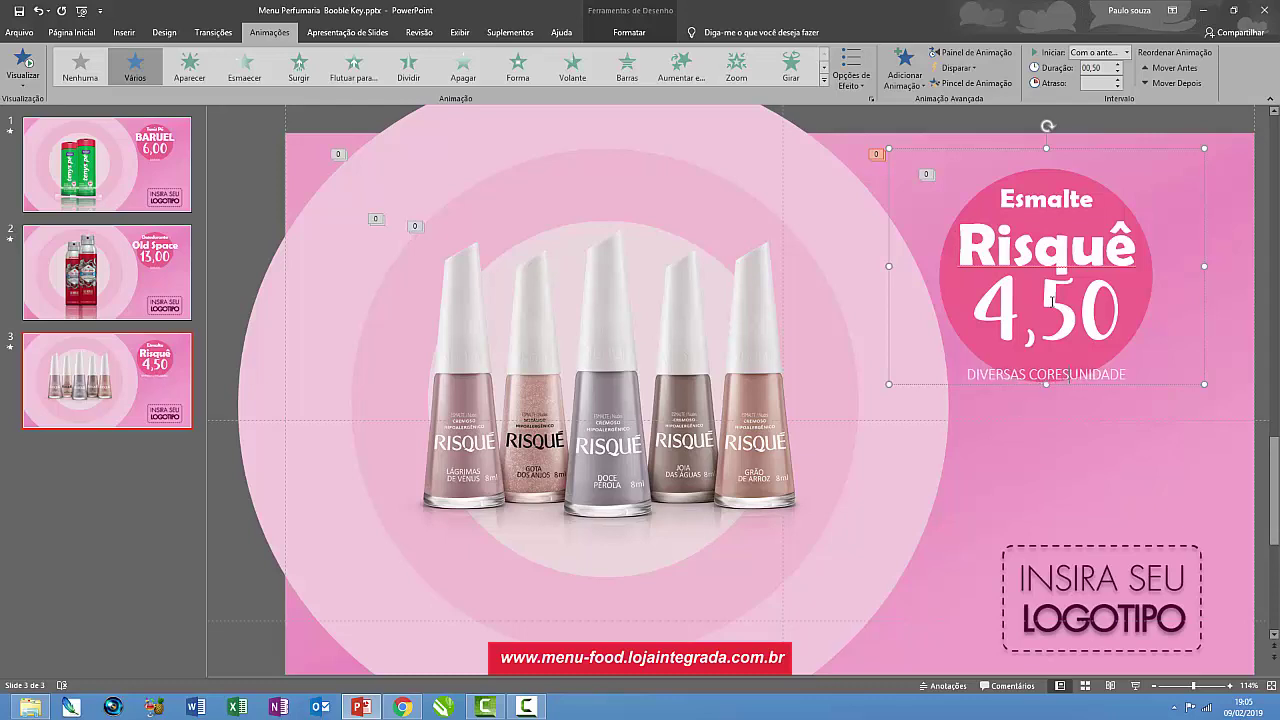
pyautogui.press('Return')
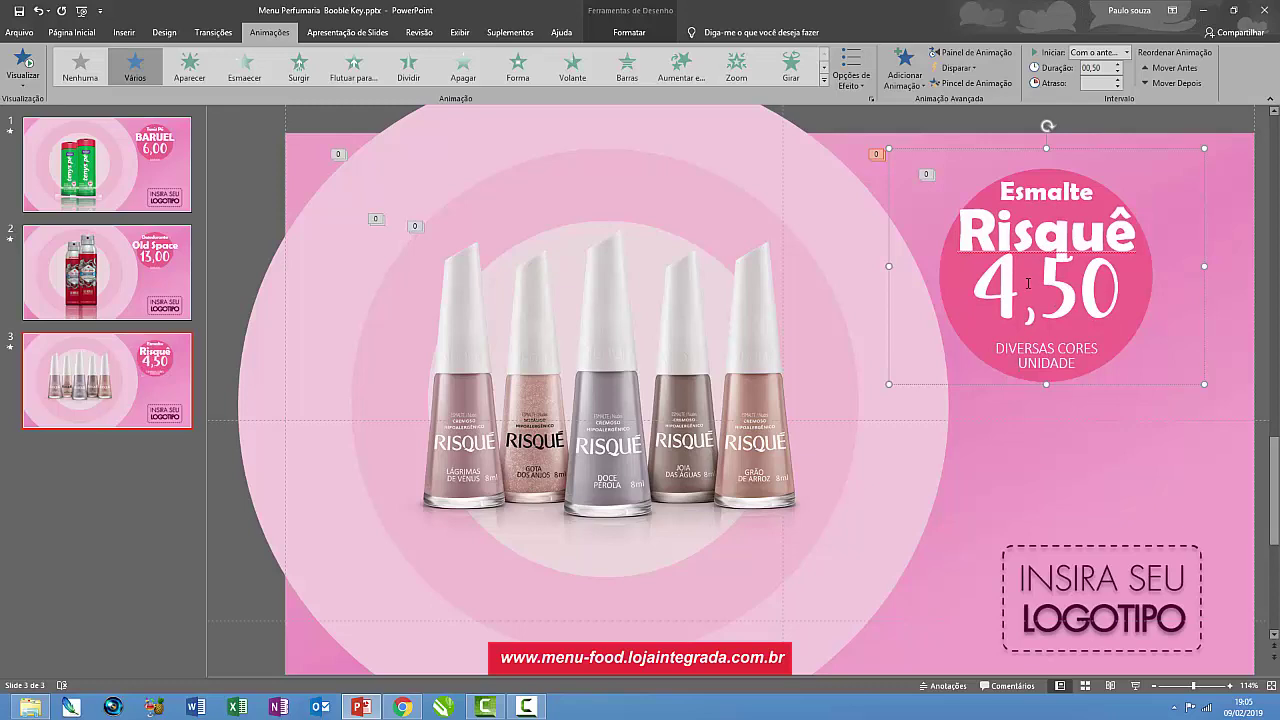
pyautogui.click(25, 62)
# - Shrink UNIDADE from 15 to 12 points and preview the slide's animations
pyautogui.doubleClick(1045, 363)
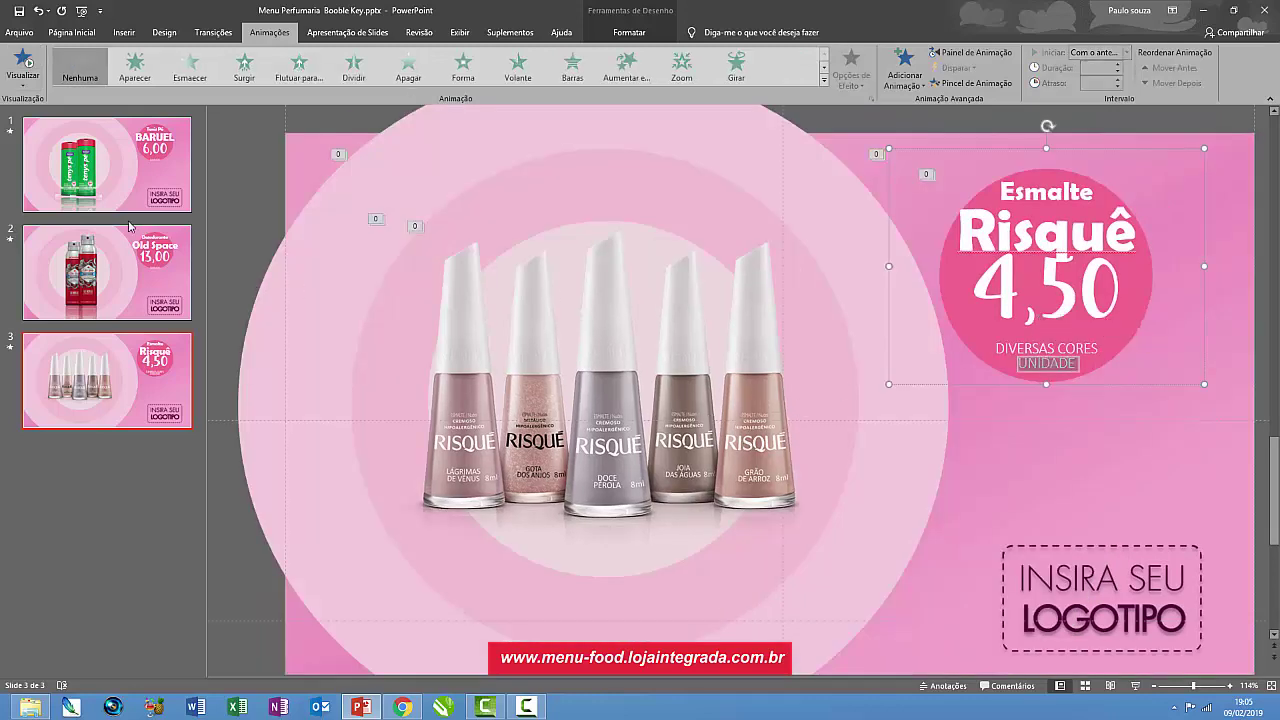
pyautogui.click(70, 34)
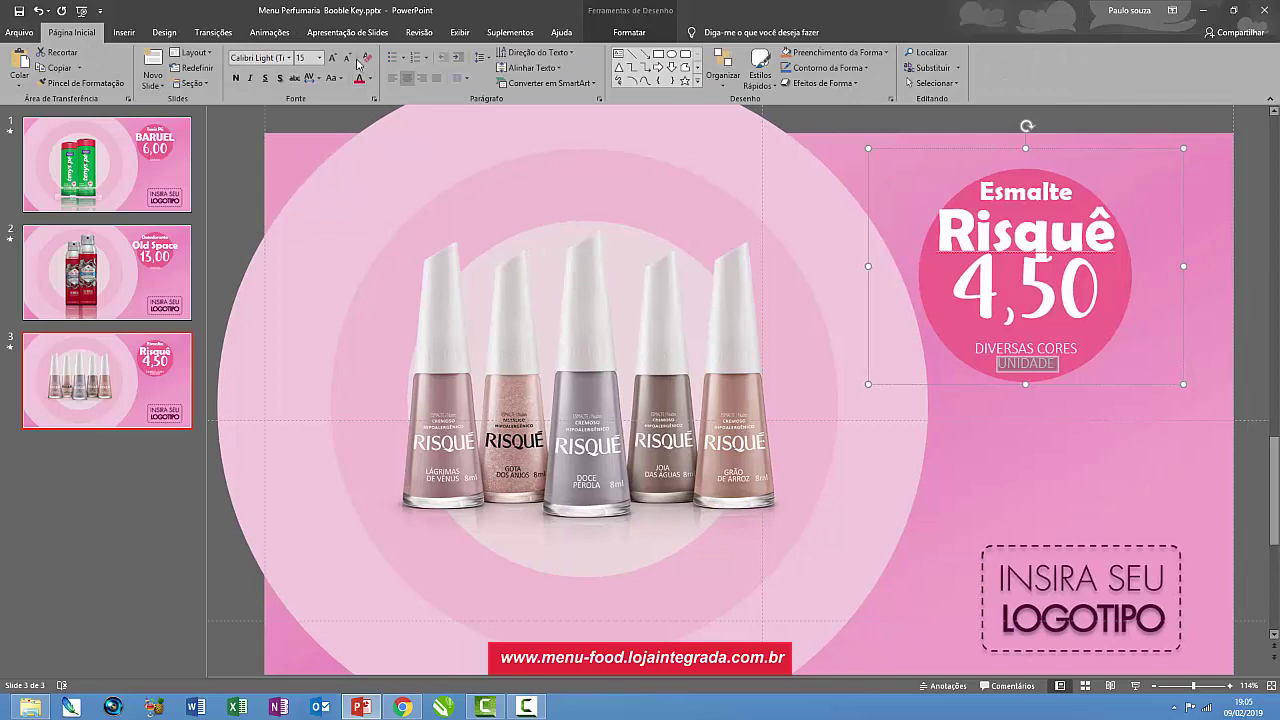
pyautogui.click(345, 59)
pyautogui.click(345, 59)
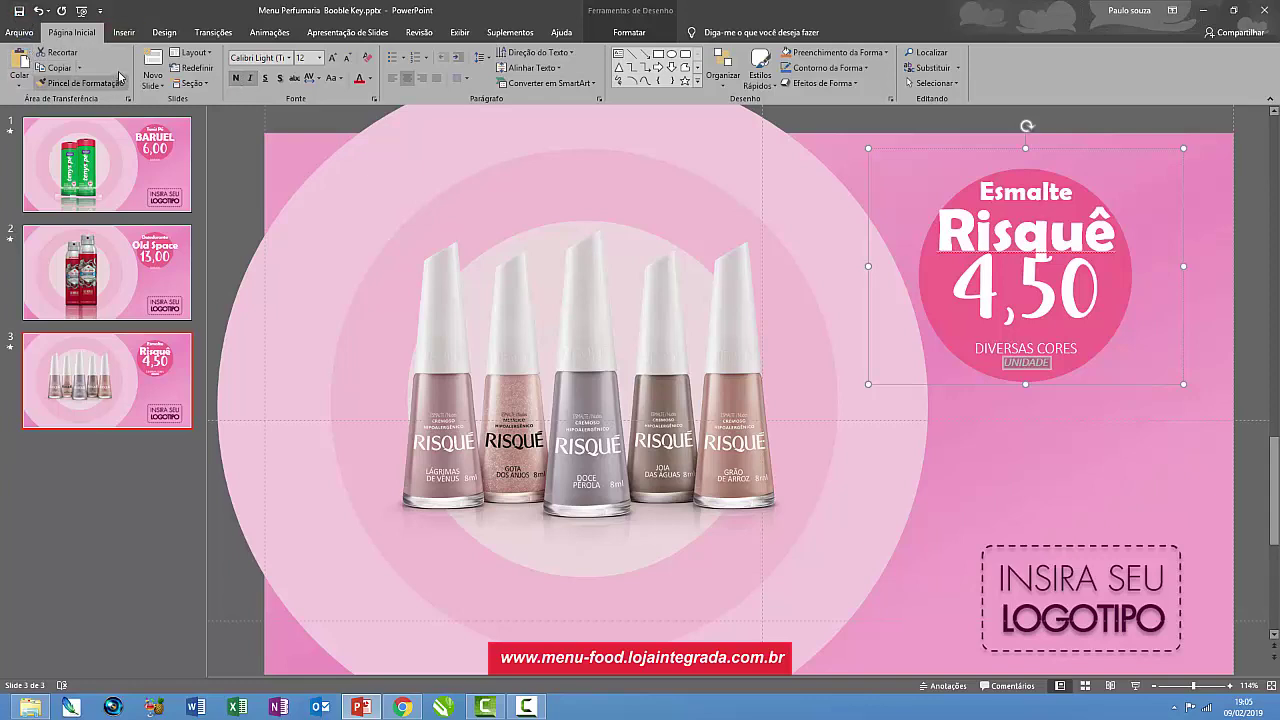
pyautogui.click(268, 34)
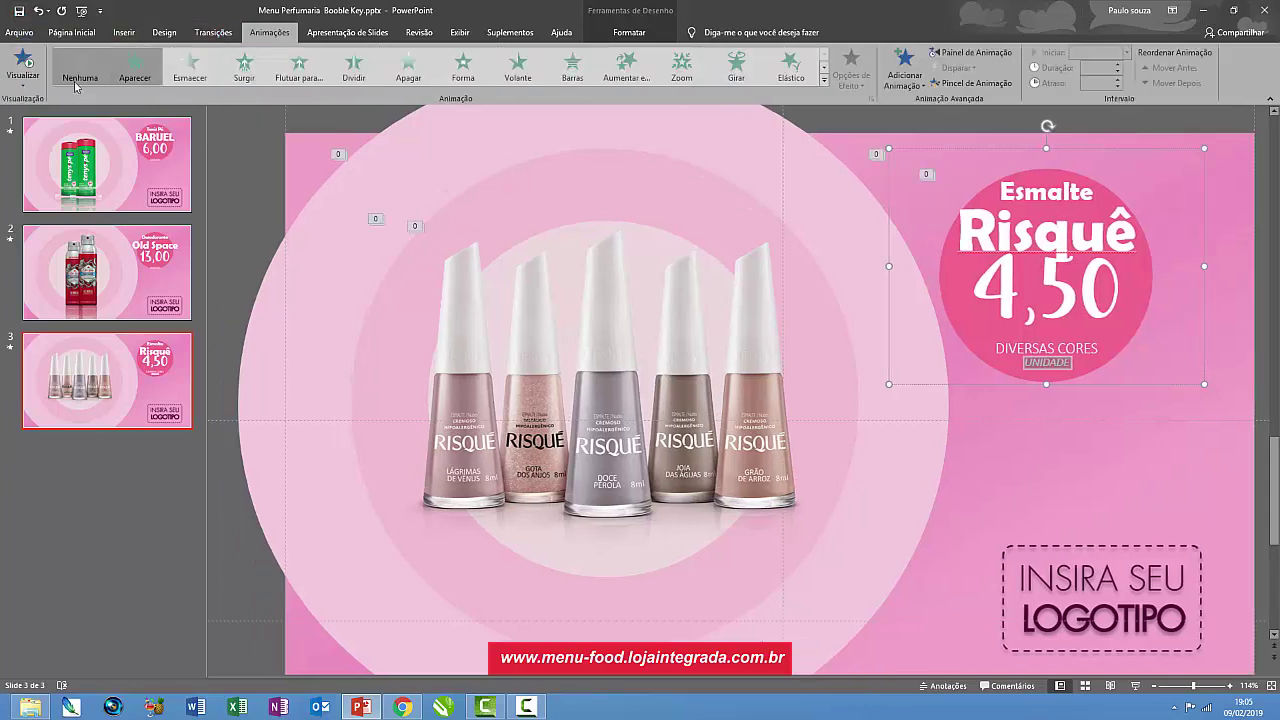
pyautogui.click(27, 62)
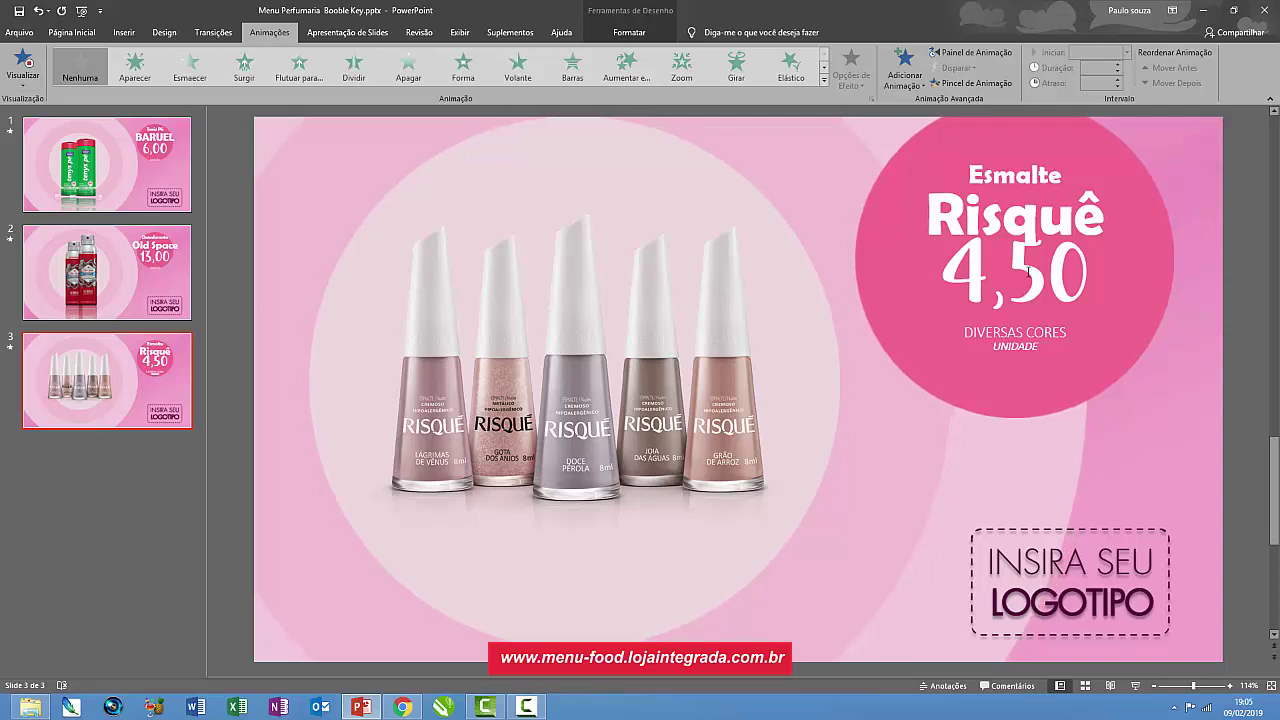
pyautogui.click(1000, 272)
# - Retype the 4 in the 4,50 price, preview the animations, and reselect 4,50
pyautogui.click(1073, 245)
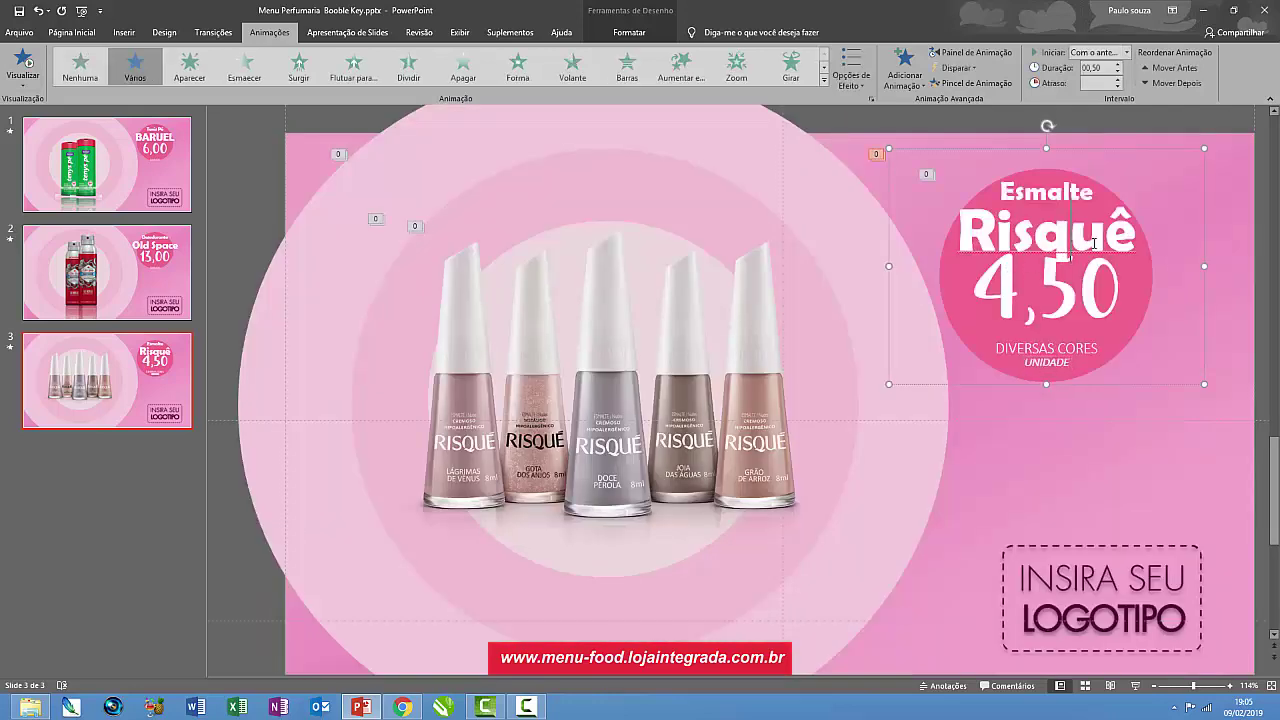
pyautogui.moveTo(1093, 230); pyautogui.dragTo(974, 176)
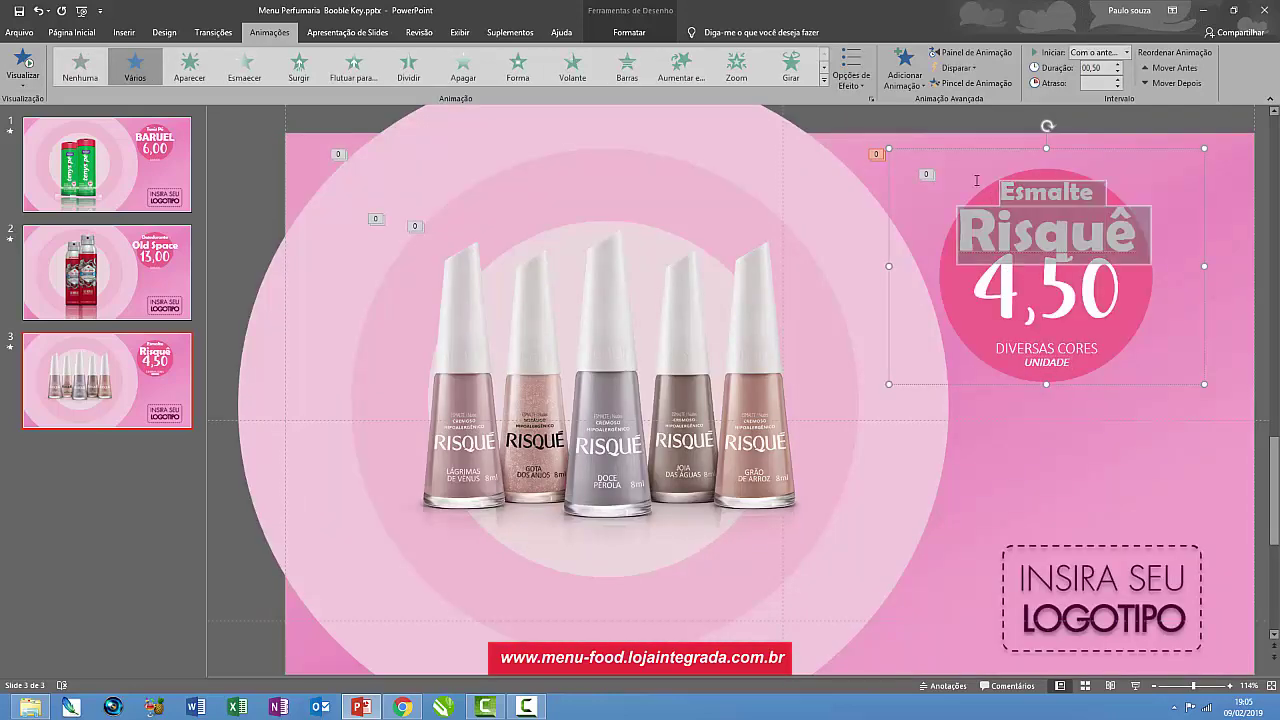
pyautogui.click(1119, 281)
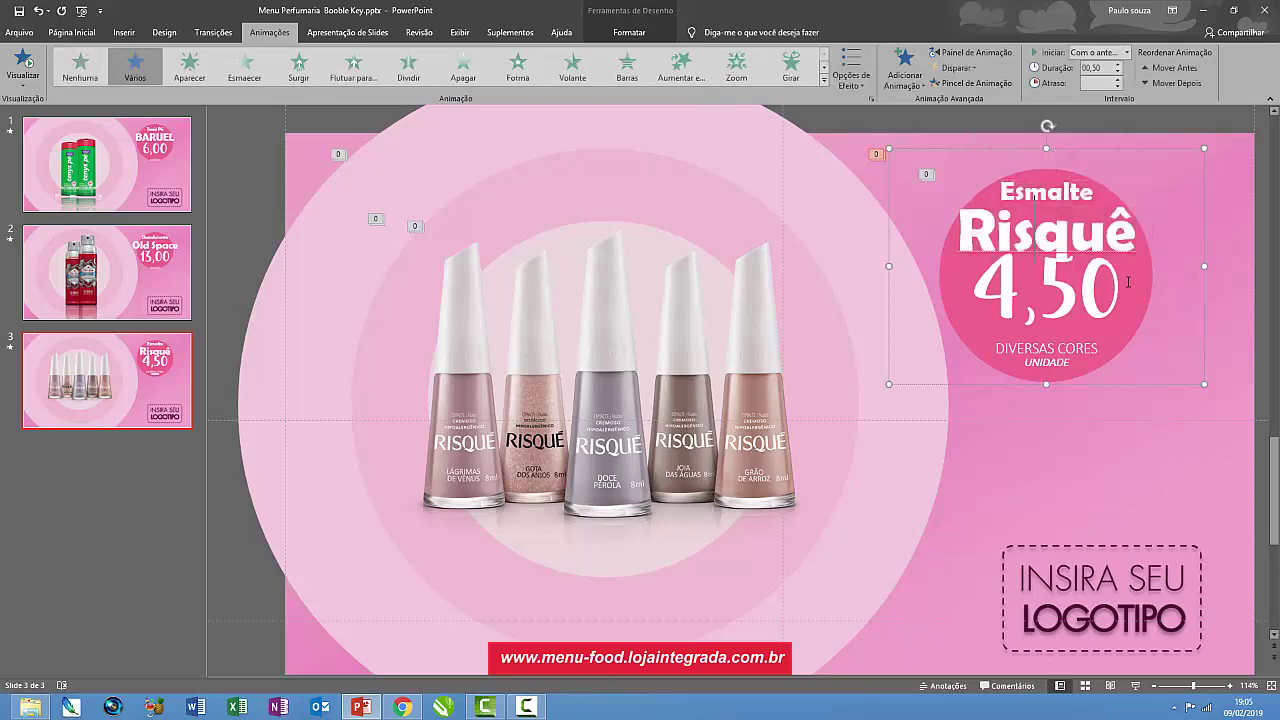
pyautogui.moveTo(1077, 282); pyautogui.dragTo(977, 289)
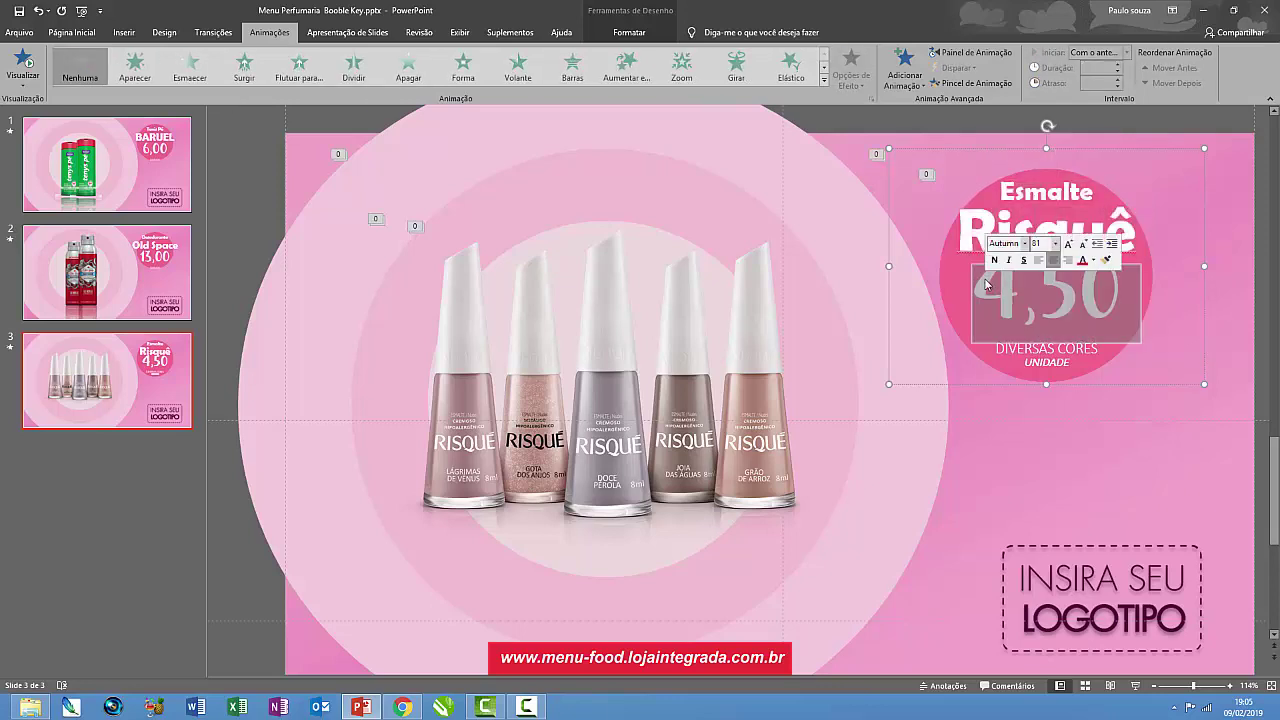
pyautogui.click(977, 289)
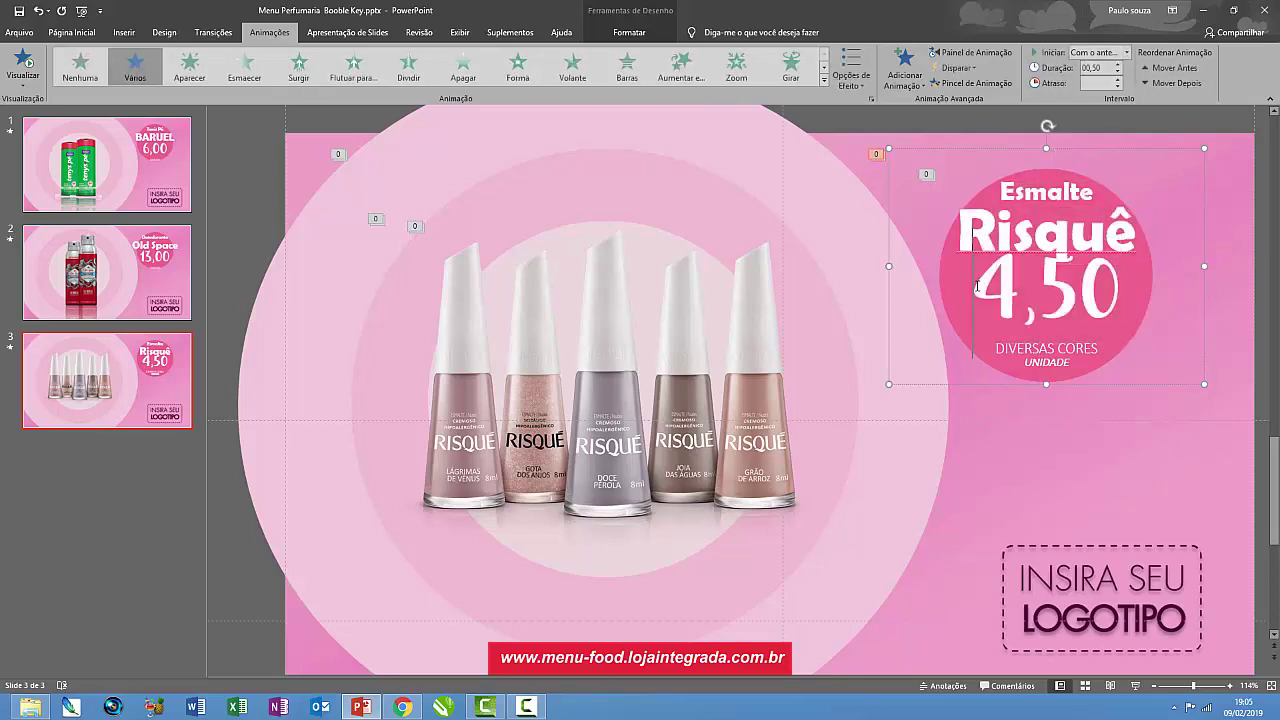
pyautogui.press('Delete')
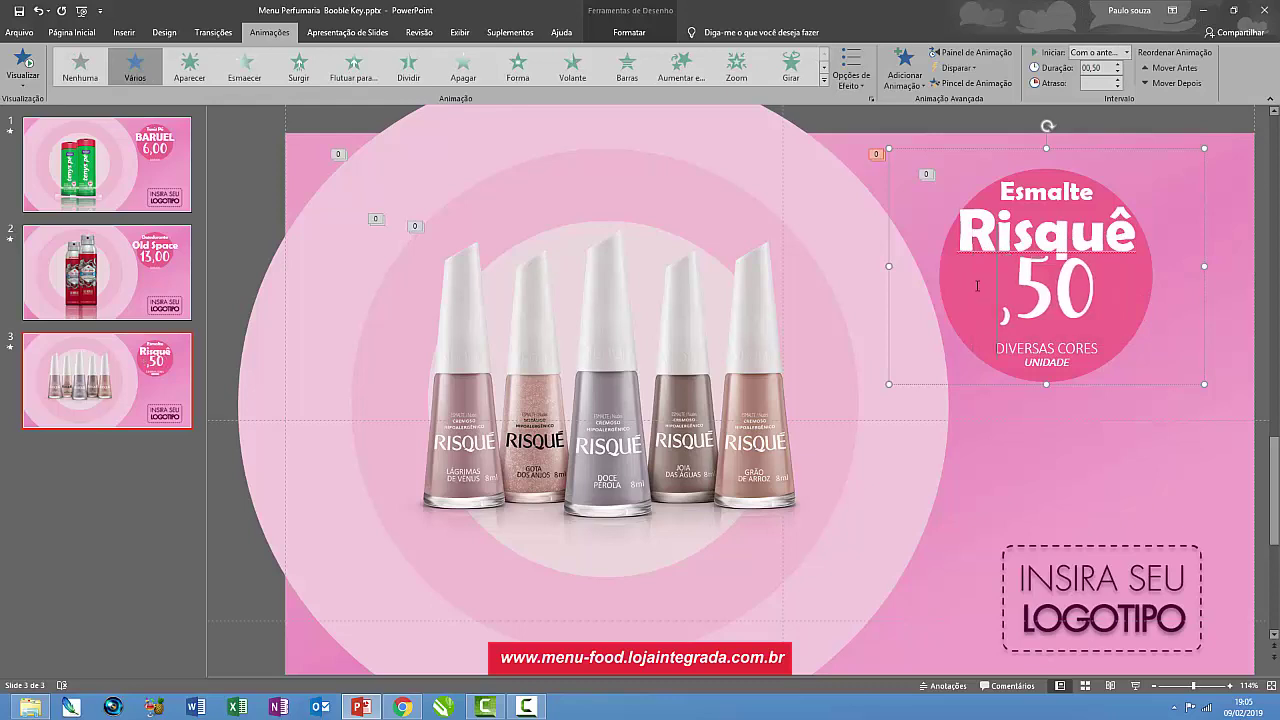
pyautogui.write('4')
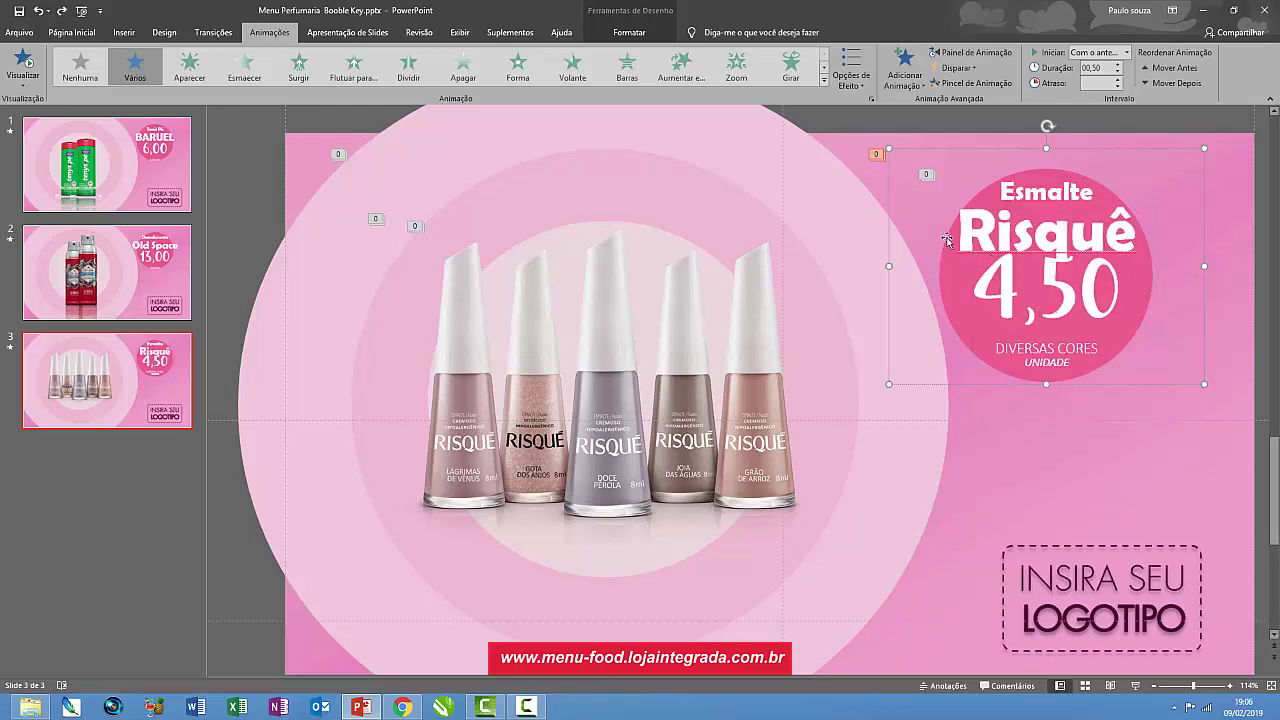
pyautogui.click(24, 62)
pyautogui.moveTo(1093, 277); pyautogui.dragTo(994, 277)
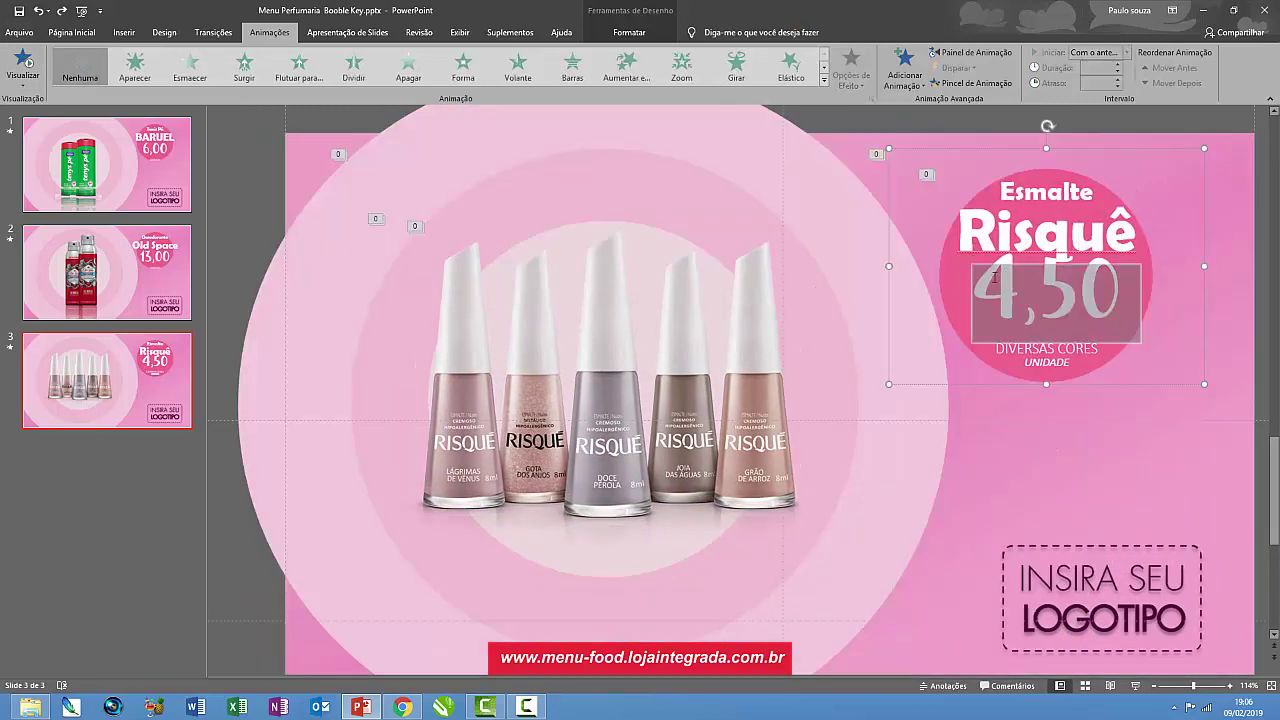
# - Recolour 4,50 with an eyedropper-sampled slide colour and replay the animation preview
pyautogui.click(74, 33)
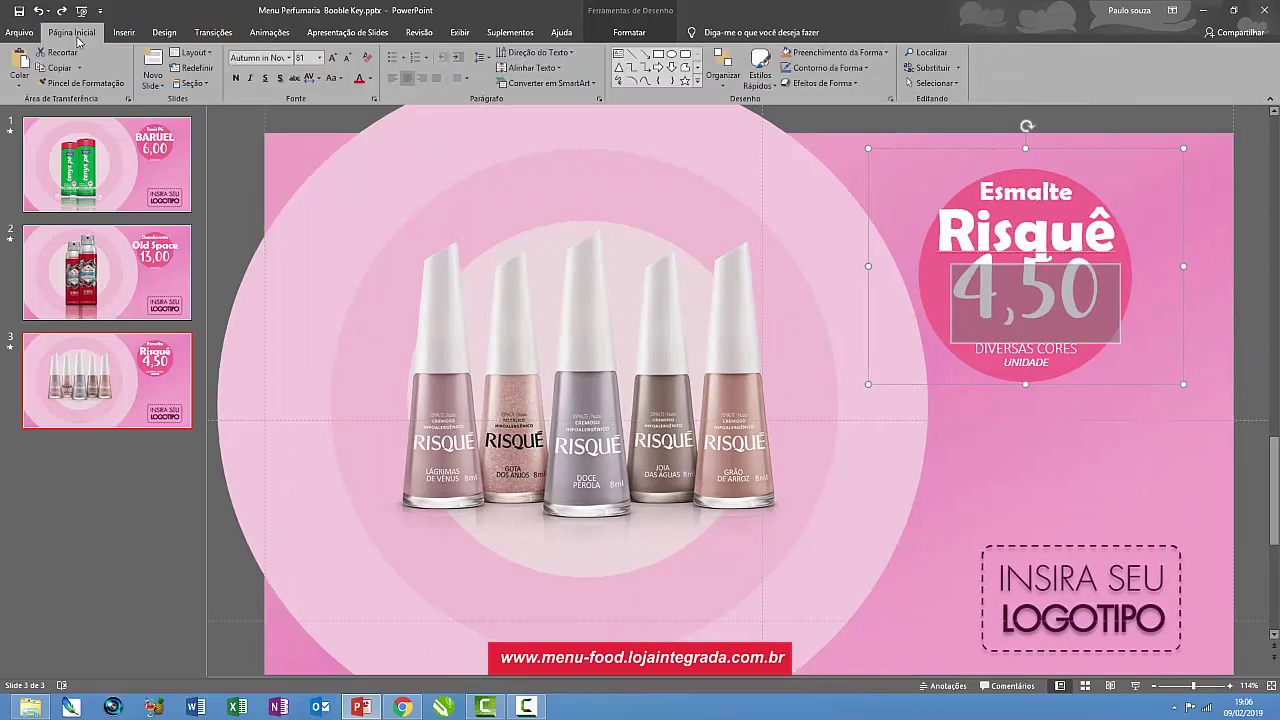
pyautogui.click(370, 80)
pyautogui.click(385, 240)
pyautogui.click(1185, 201)
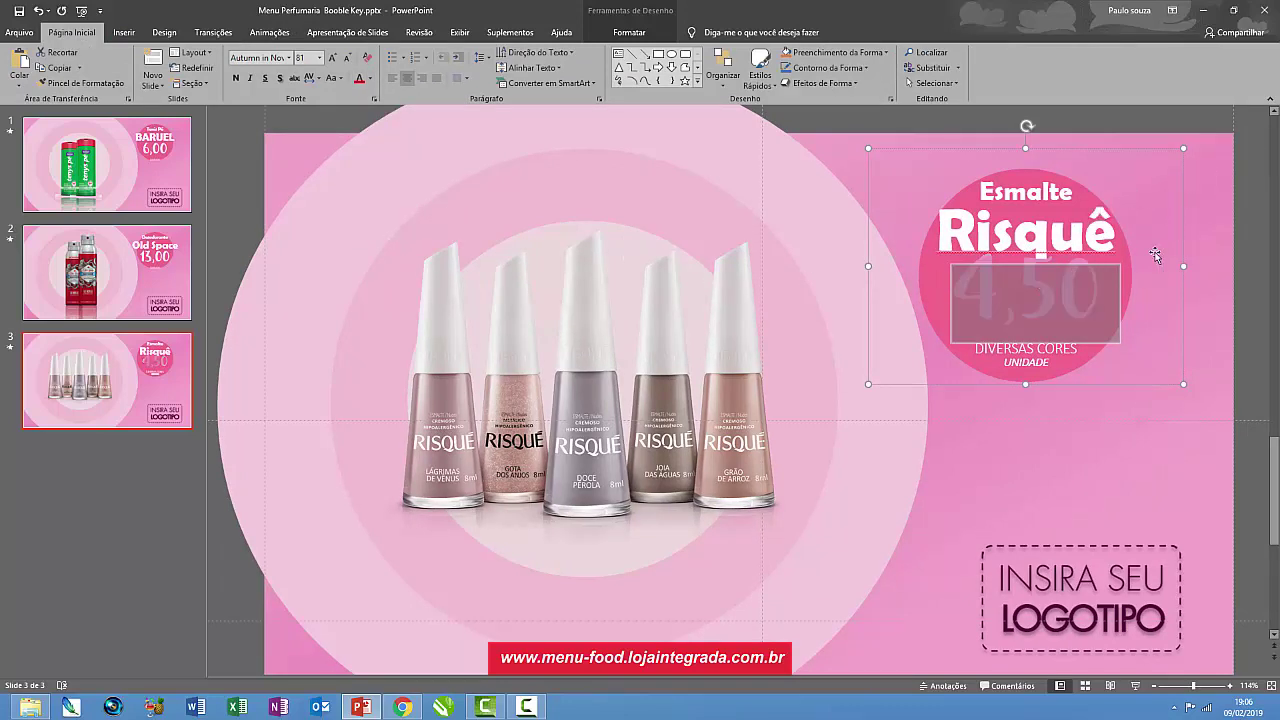
pyautogui.click(270, 32)
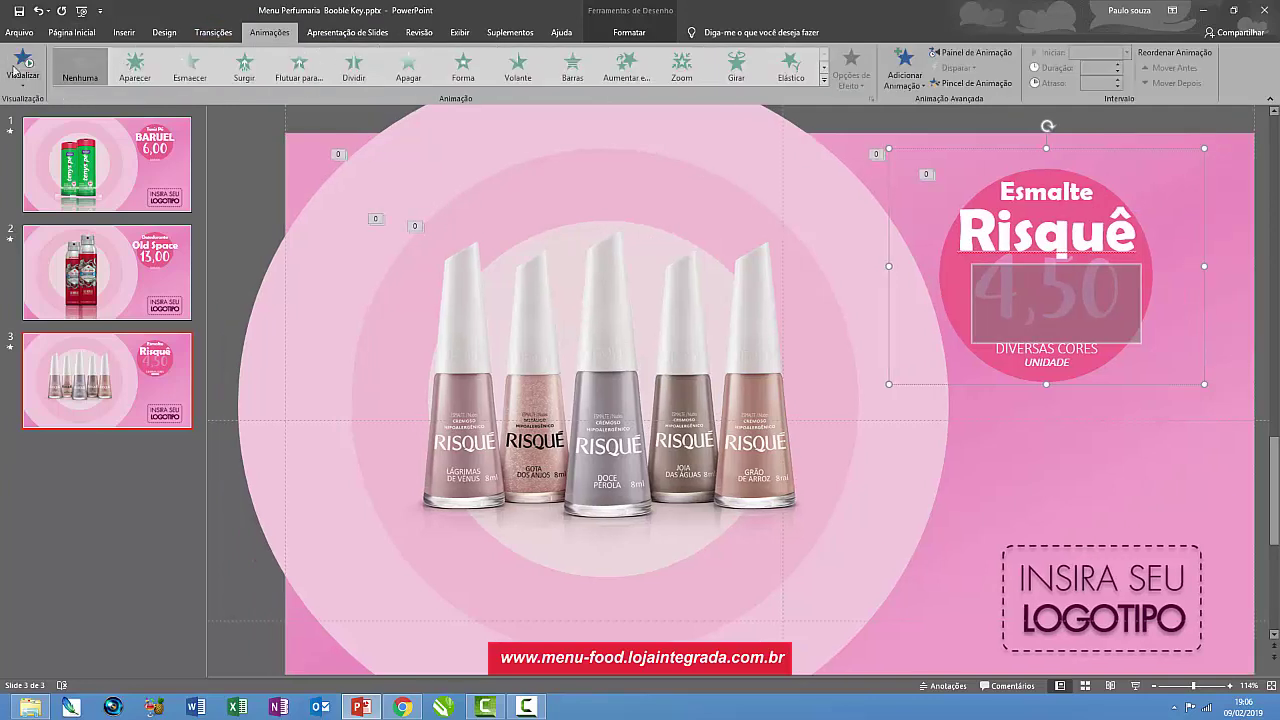
pyautogui.click(22, 68)
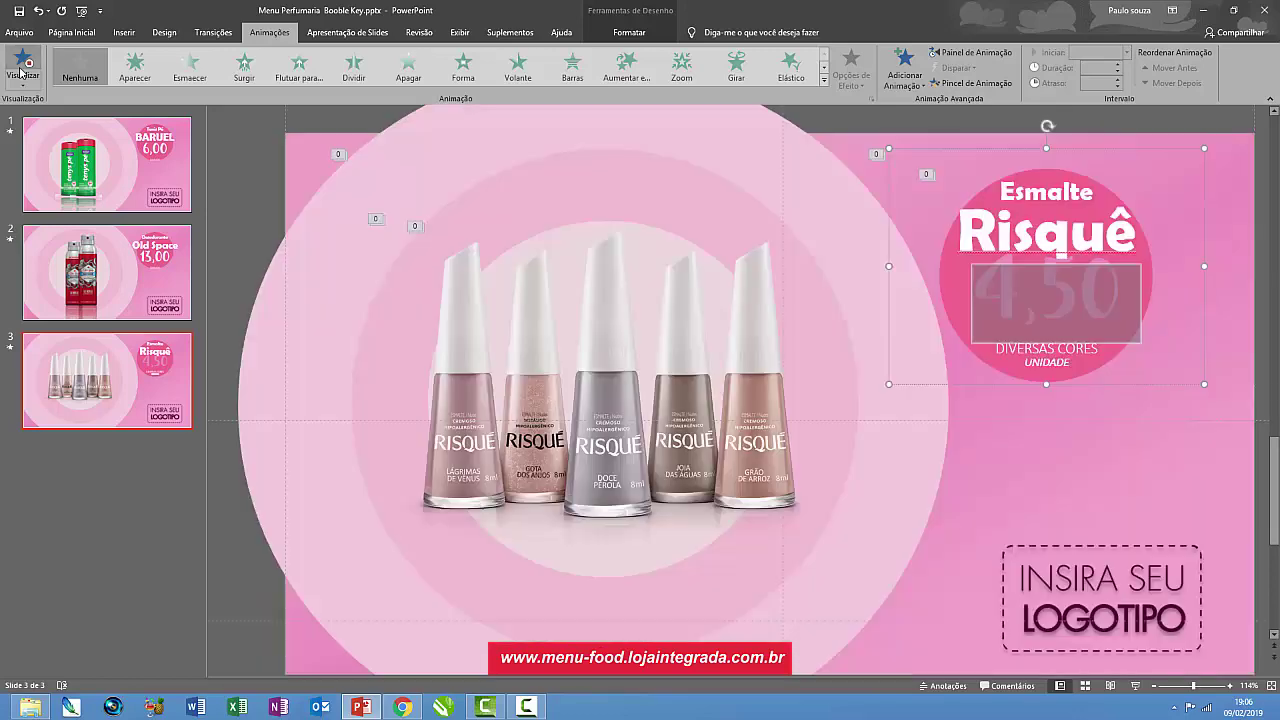
pyautogui.click(20, 68)
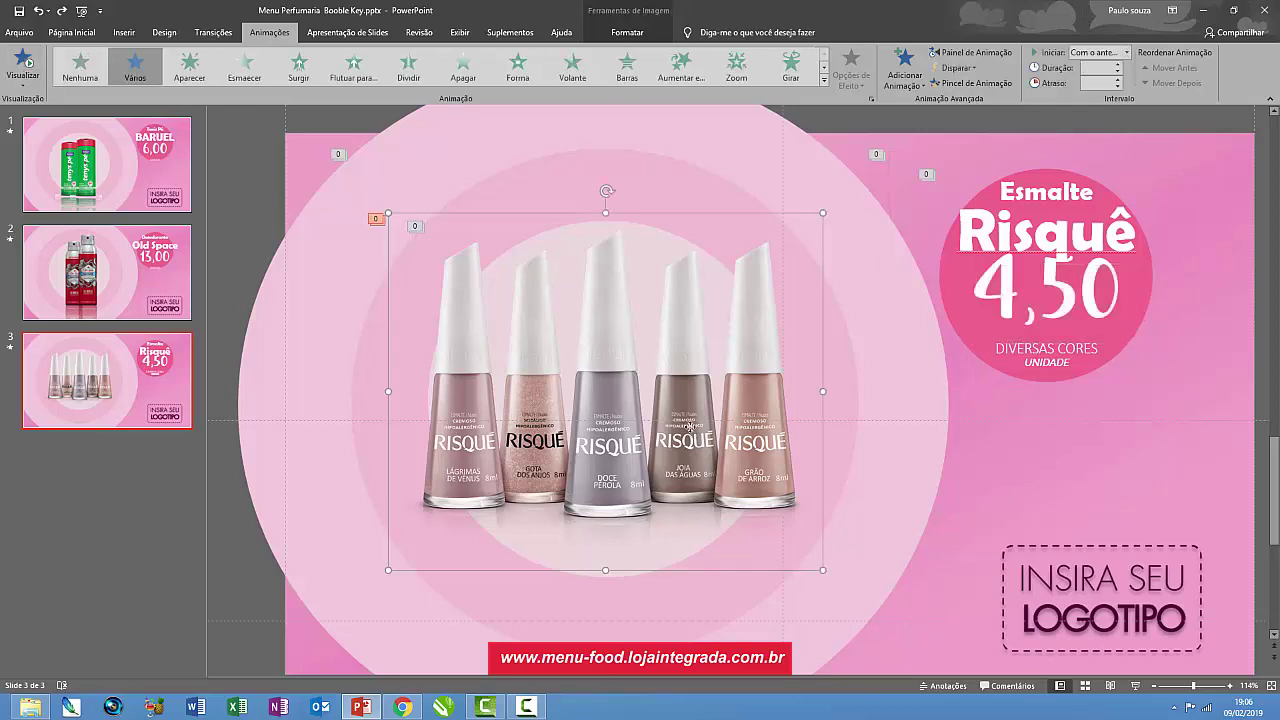
# - Copy slide 3 and paste it below as a new slide 4
pyautogui.click(738, 168)
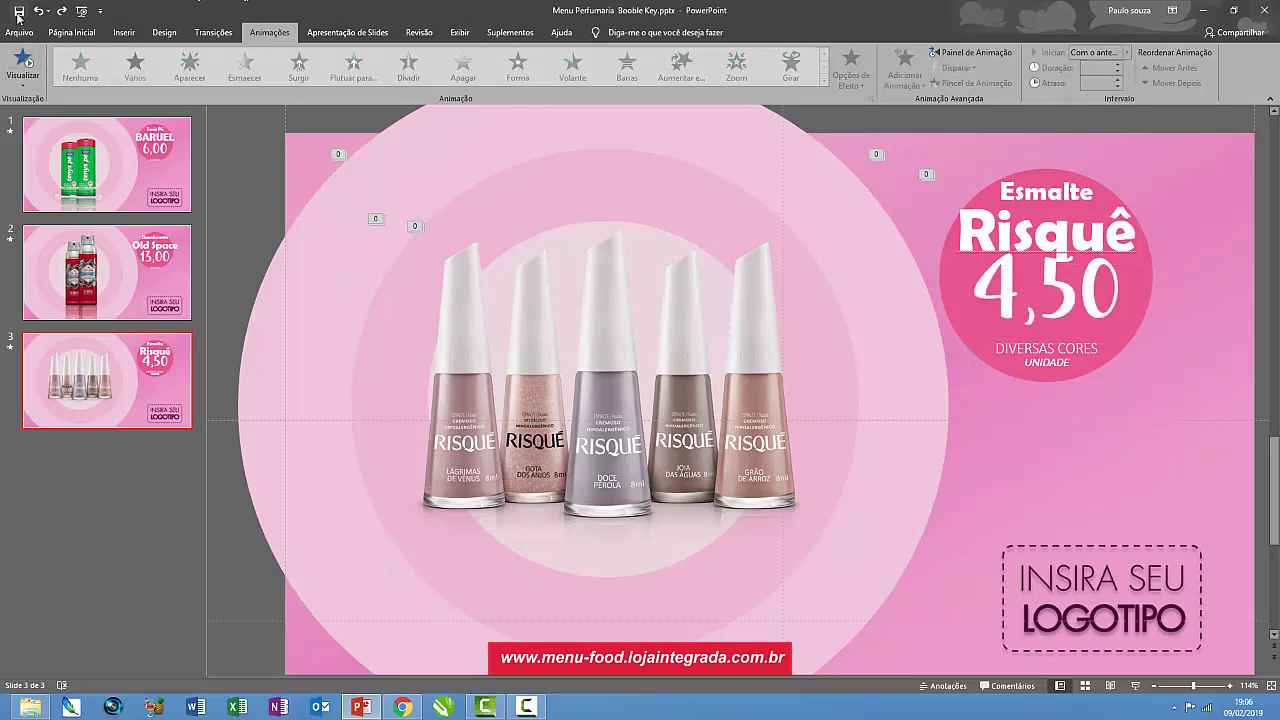
pyautogui.rightClick(113, 378)
pyautogui.click(101, 440)
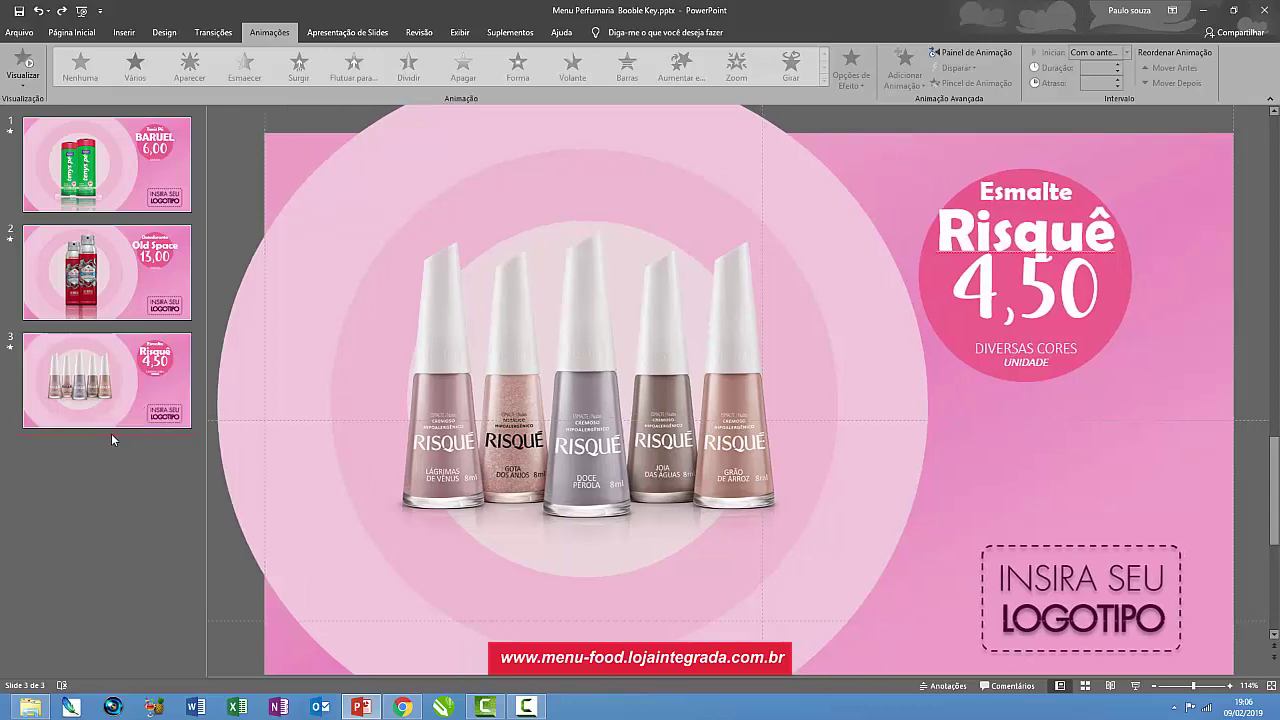
pyautogui.rightClick(110, 440)
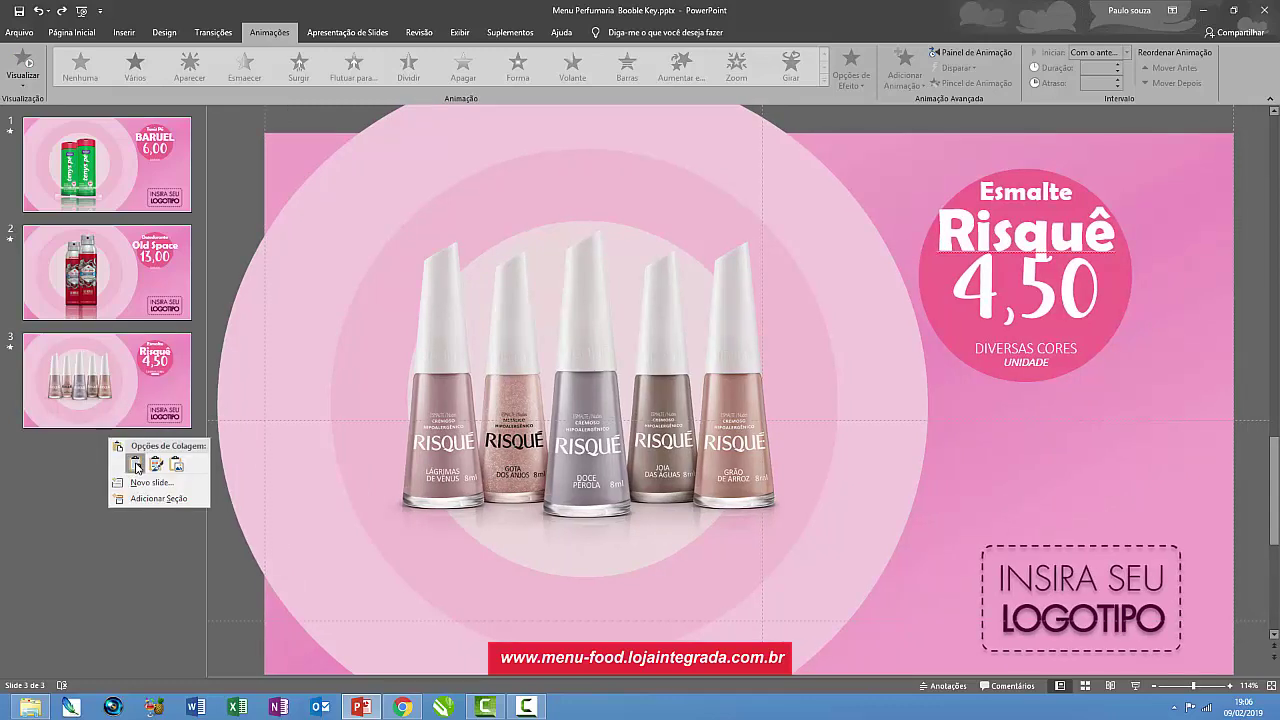
pyautogui.click(139, 466)
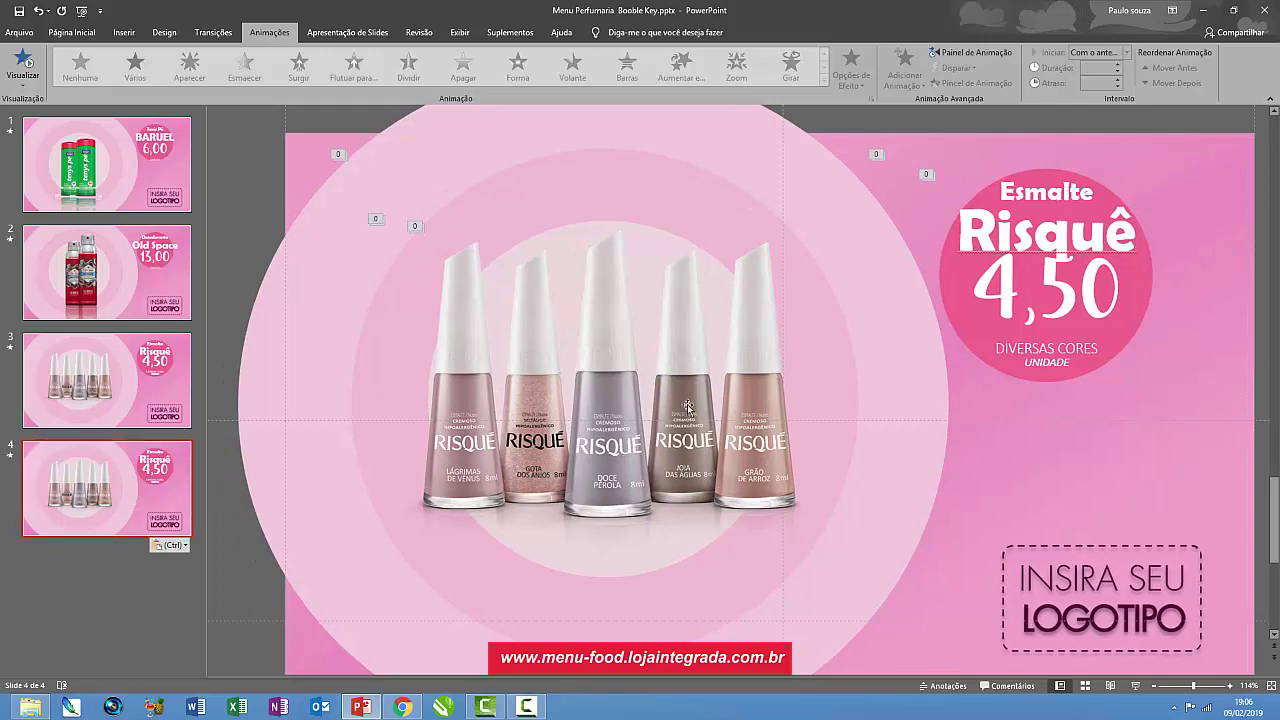
pyautogui.click(686, 406)
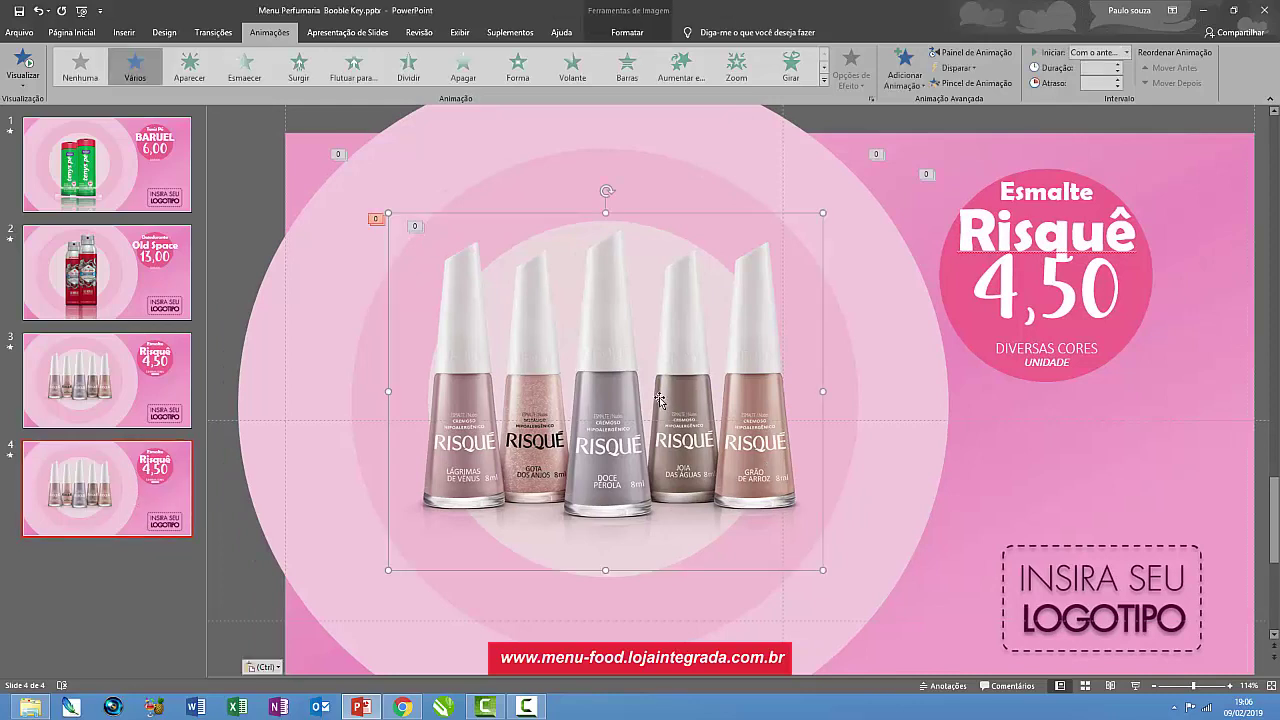
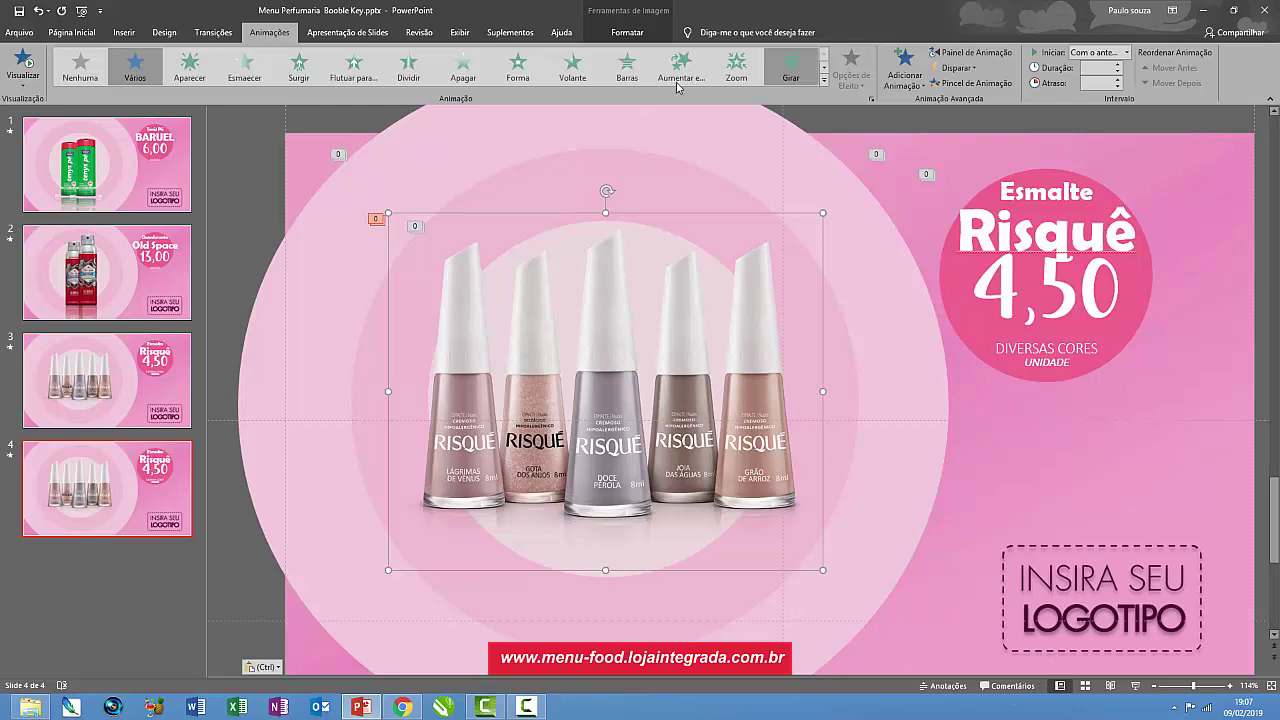
# - Nudge the nail-polish picture slightly lower and replace it with 212--product-1.png
pyautogui.moveTo(560, 405)
pyautogui.mouseDown()
pyautogui.moveTo(589, 410)
pyautogui.moveTo(574, 420)
pyautogui.mouseUp()
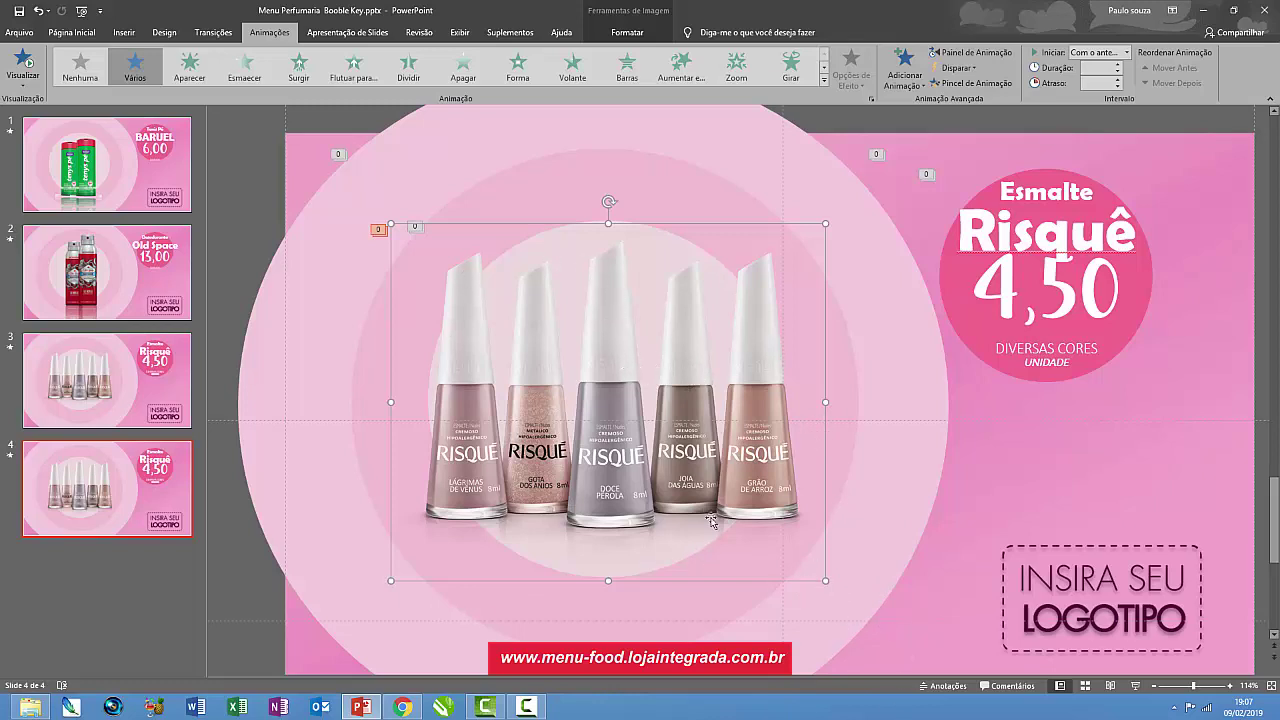
pyautogui.rightClick(599, 377)
pyautogui.moveTo(665, 458)
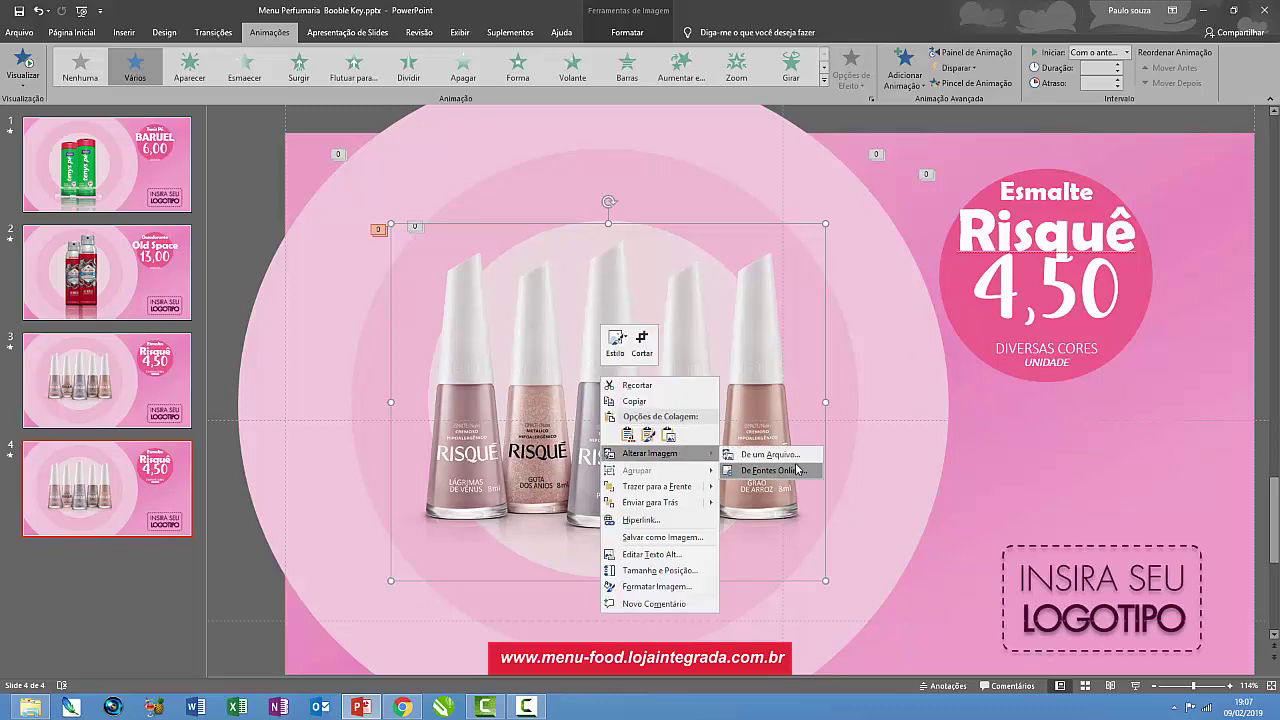
pyautogui.click(770, 452)
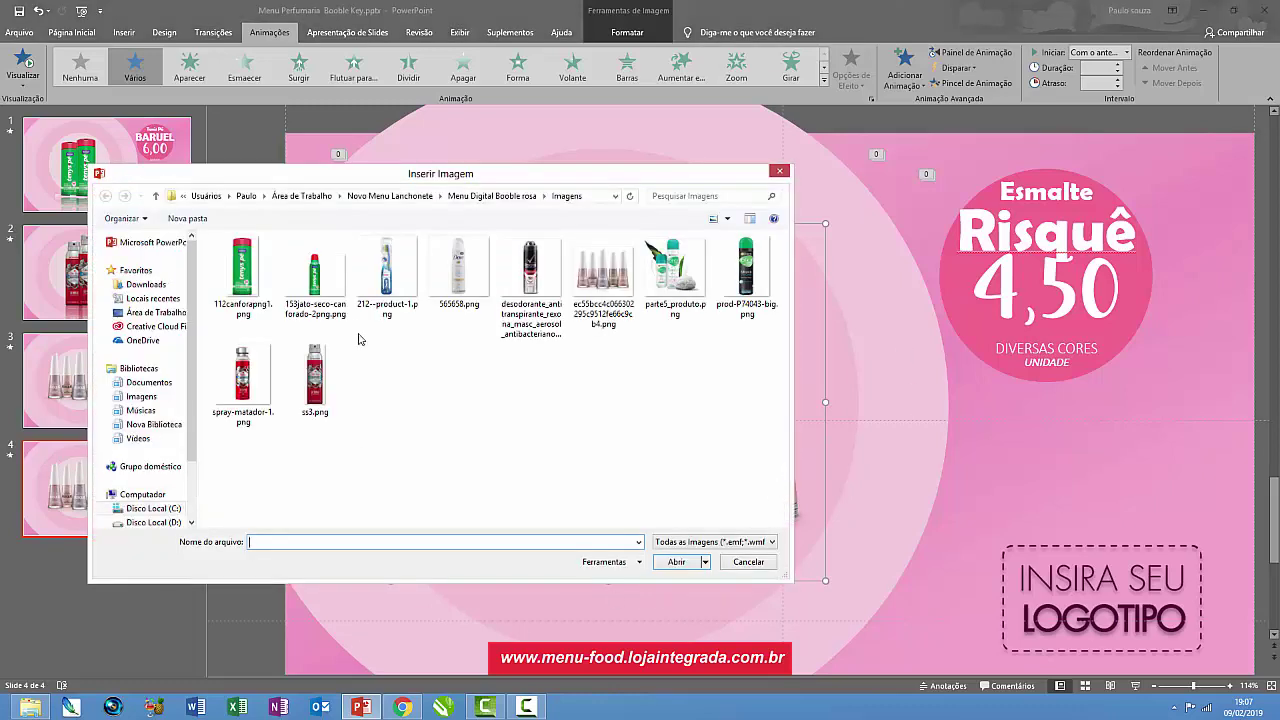
pyautogui.click(390, 285)
pyautogui.click(670, 563)
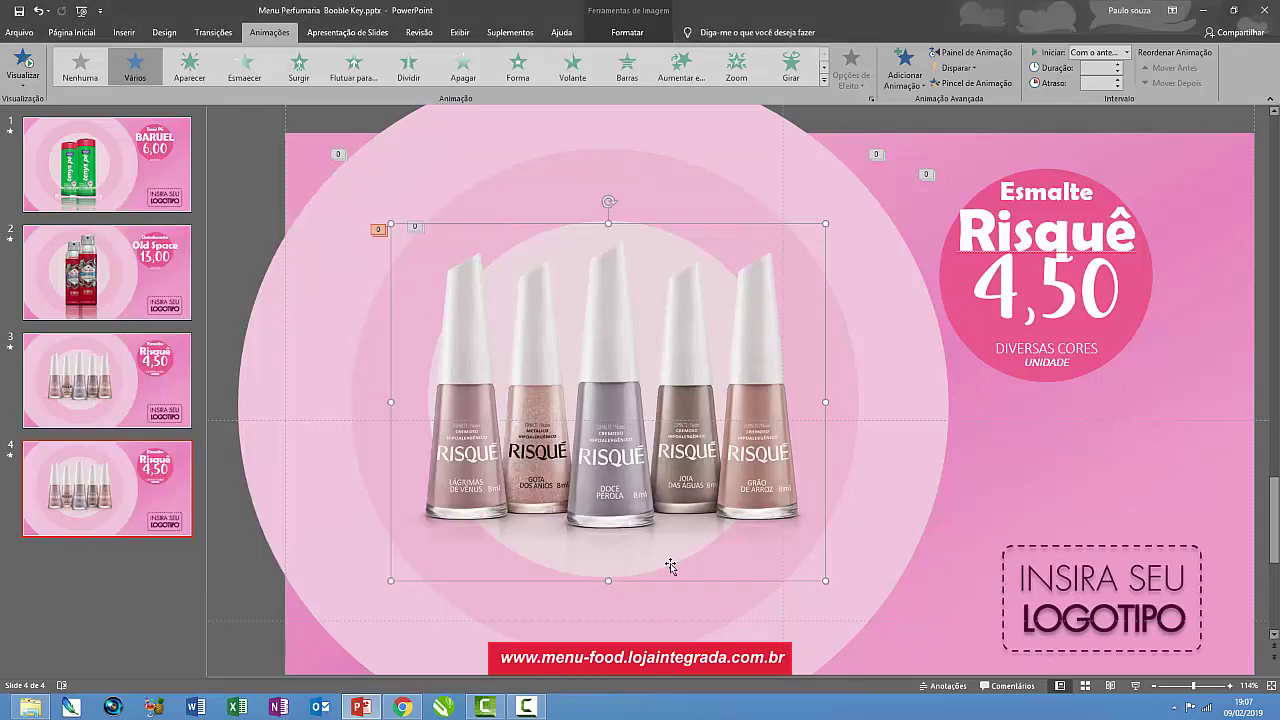
# - Replace the toothbrush picture with the Rexona men's deodorant PNG from file
pyautogui.rightClick(608, 384)
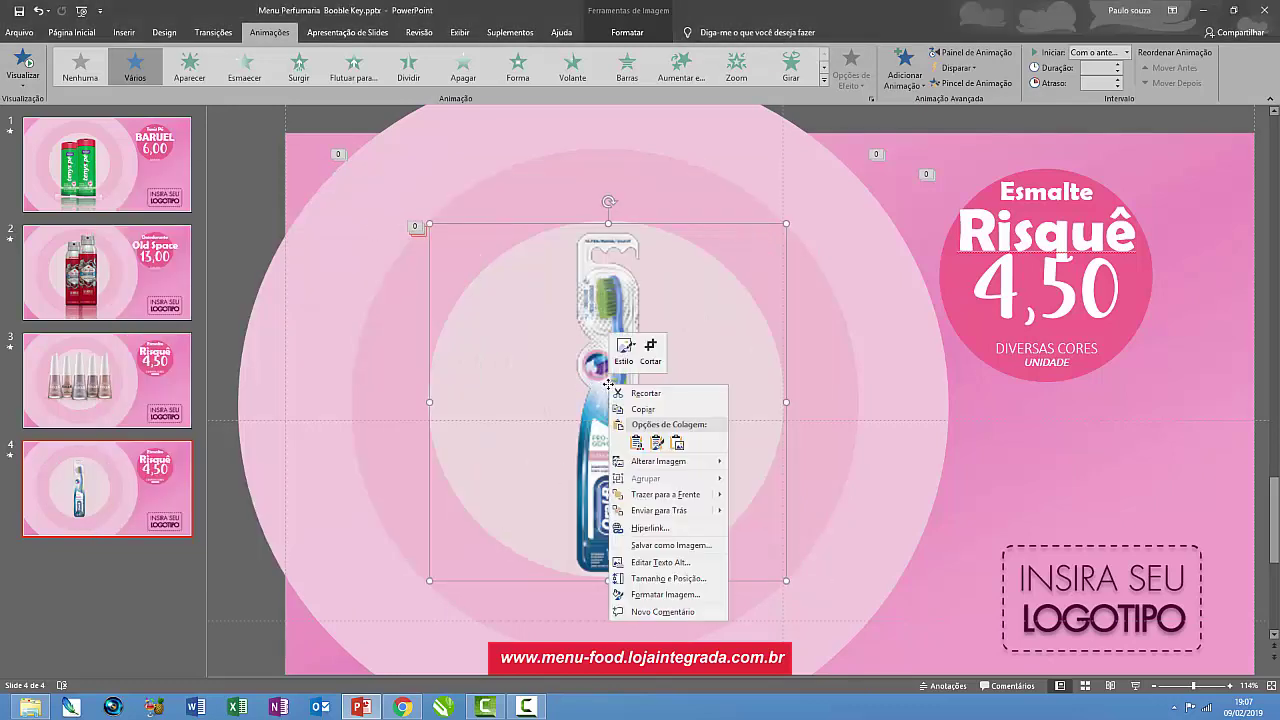
pyautogui.moveTo(672, 463)
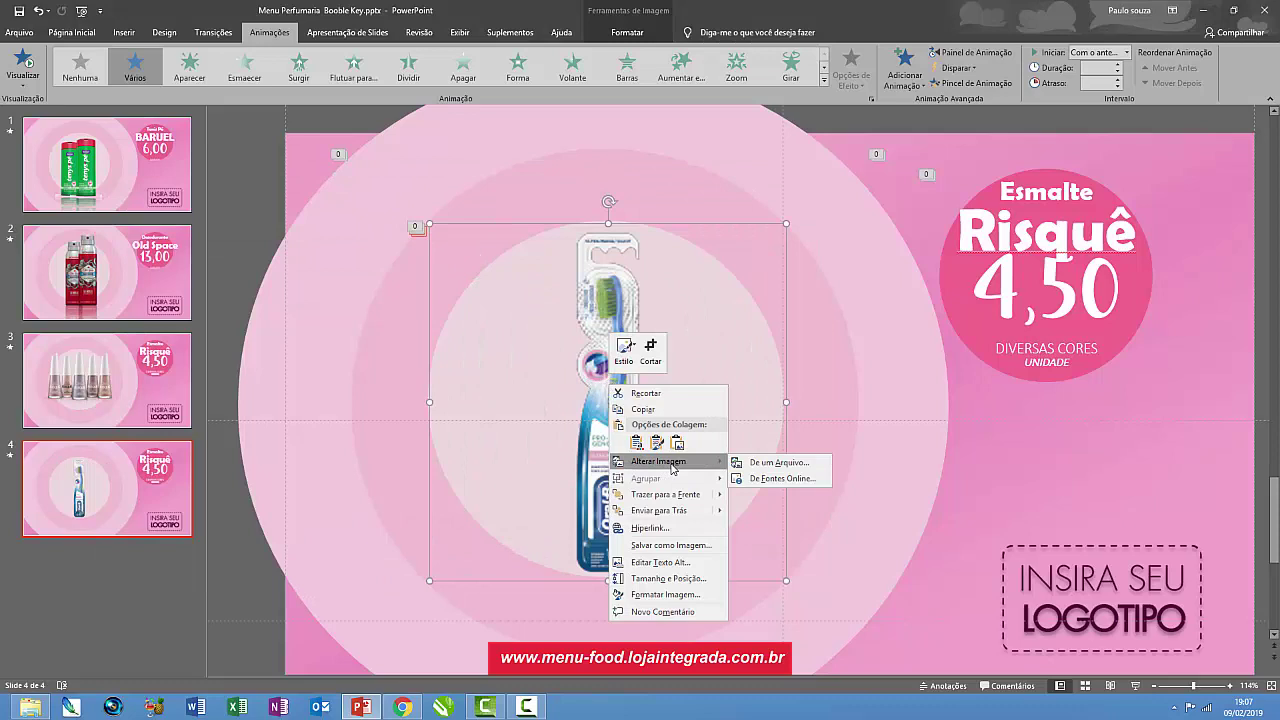
pyautogui.click(772, 464)
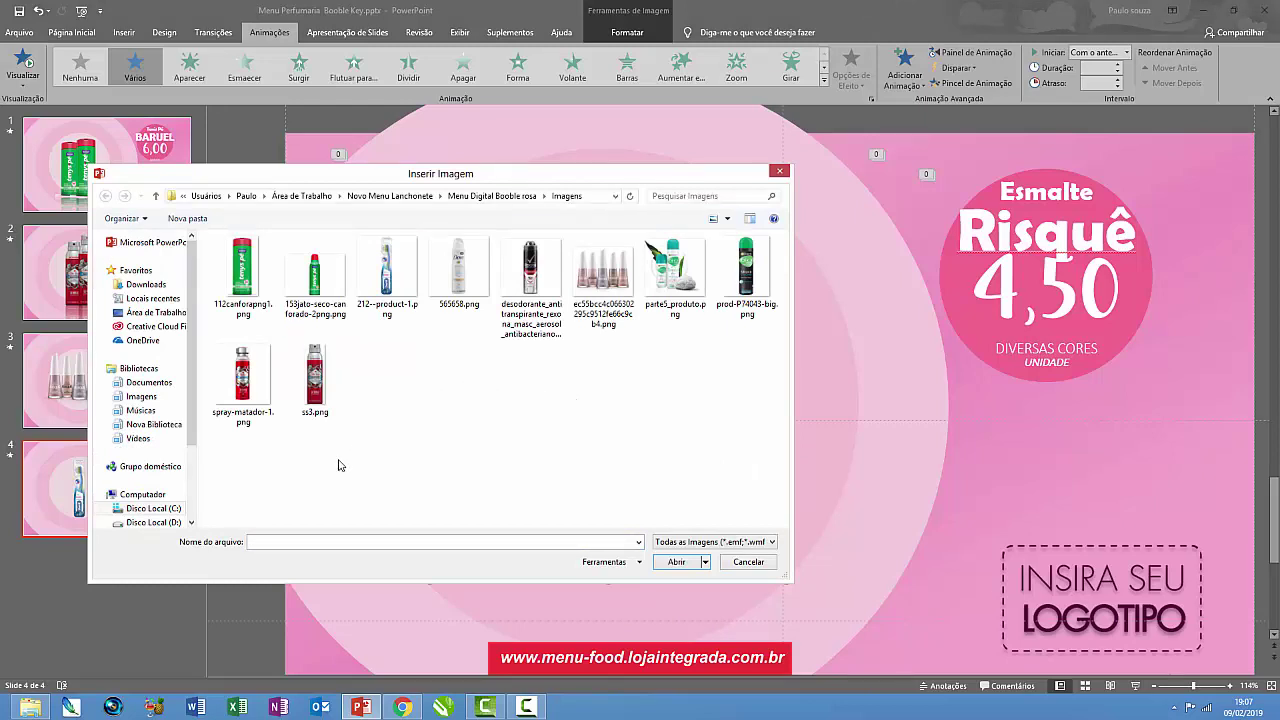
pyautogui.click(564, 333)
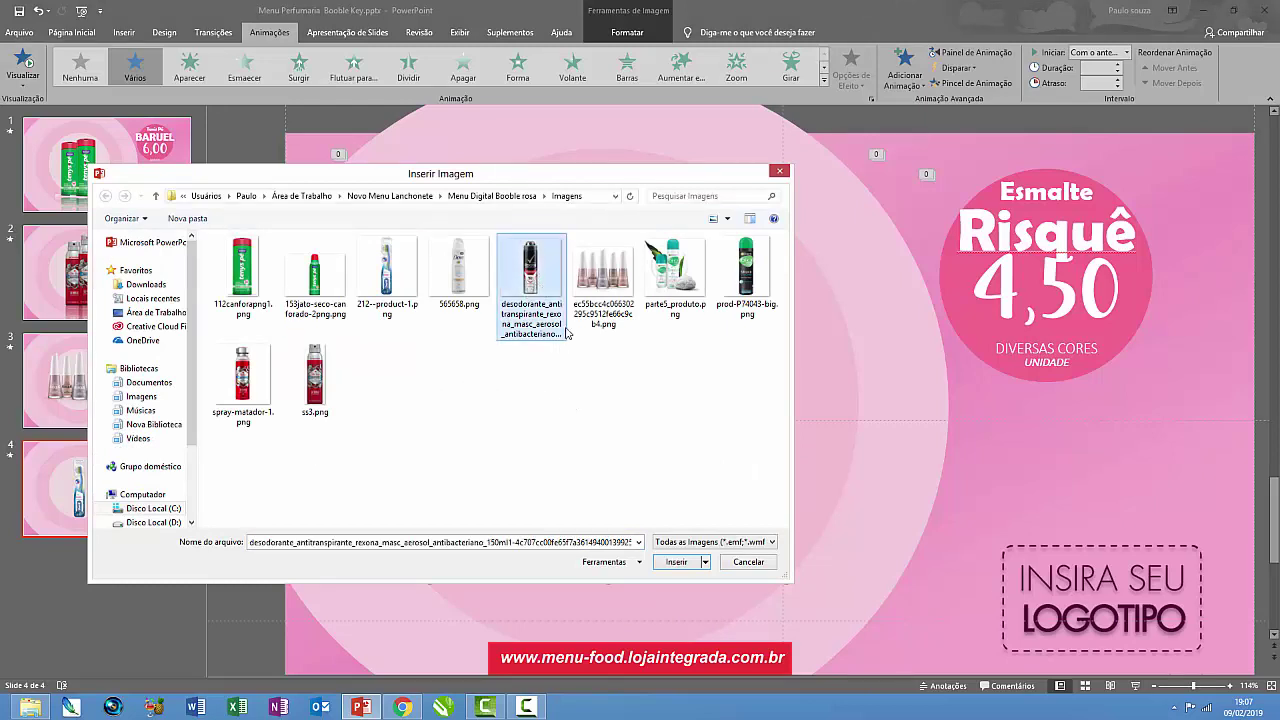
pyautogui.click(679, 564)
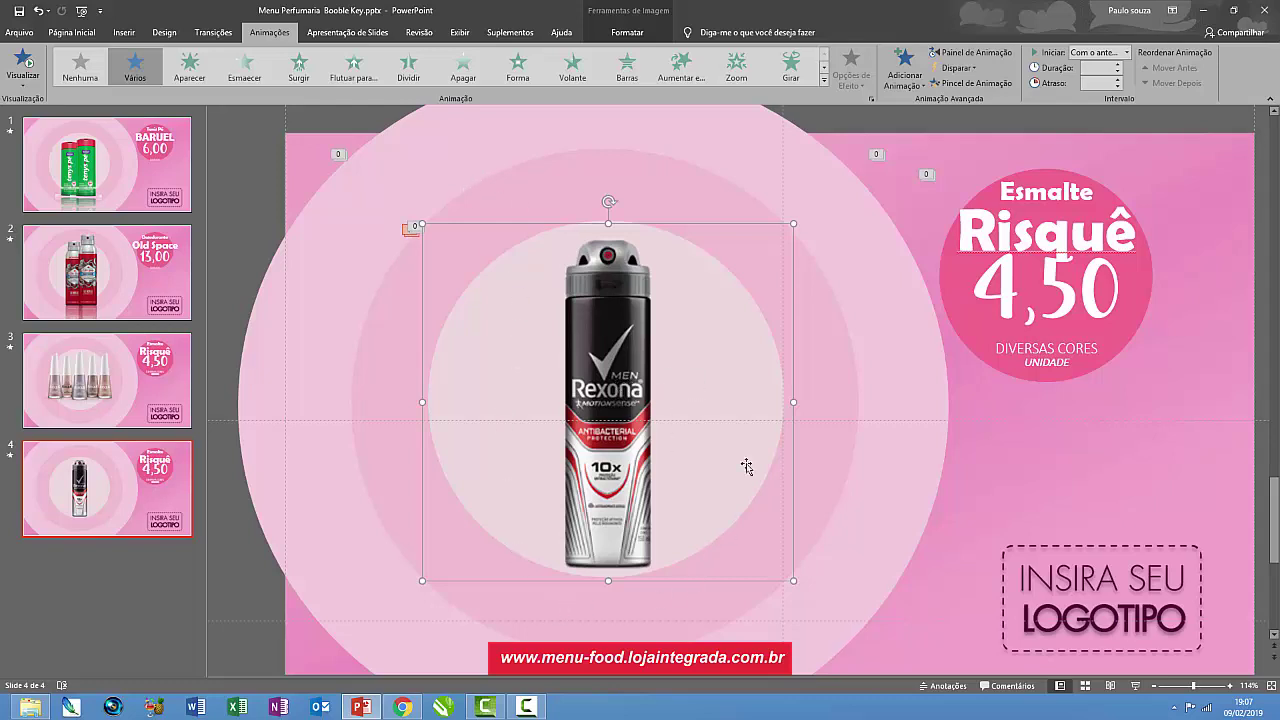
pyautogui.rightClick(615, 358)
# - Crop the empty sides off the Rexona picture, then preview the slide's animation
pyautogui.click(664, 332)
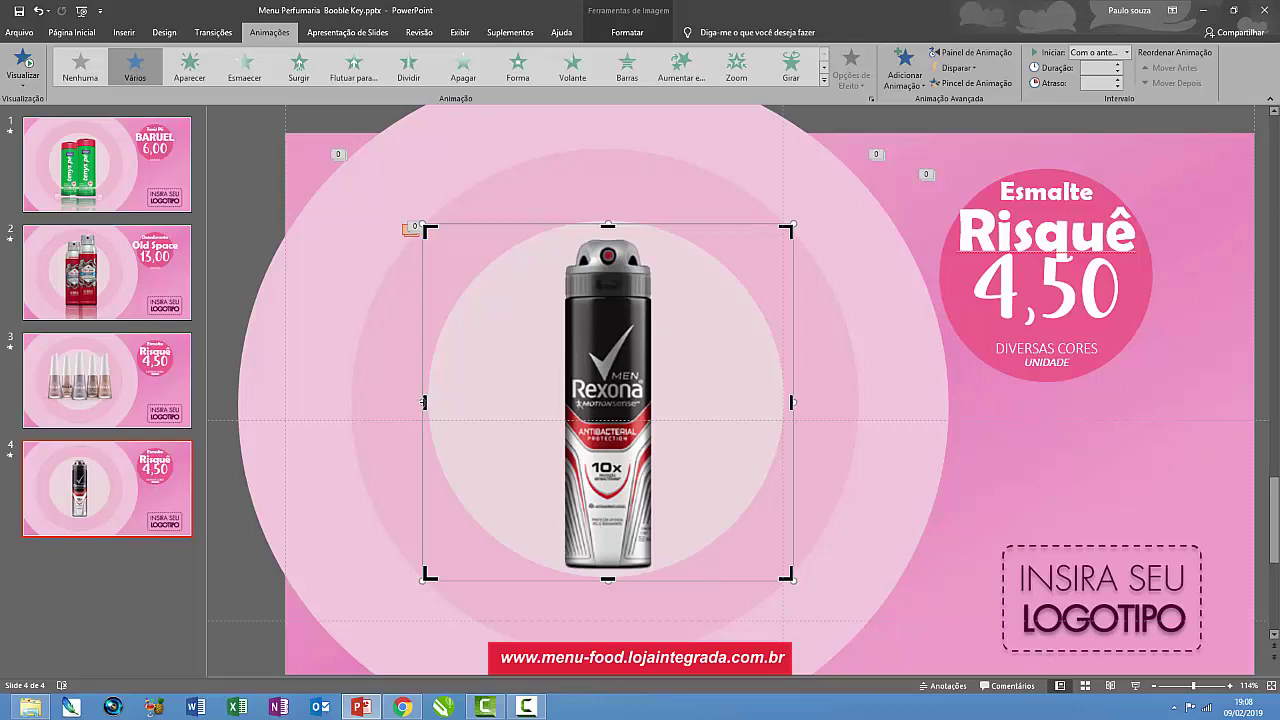
pyautogui.moveTo(424, 402); pyautogui.dragTo(545, 408)
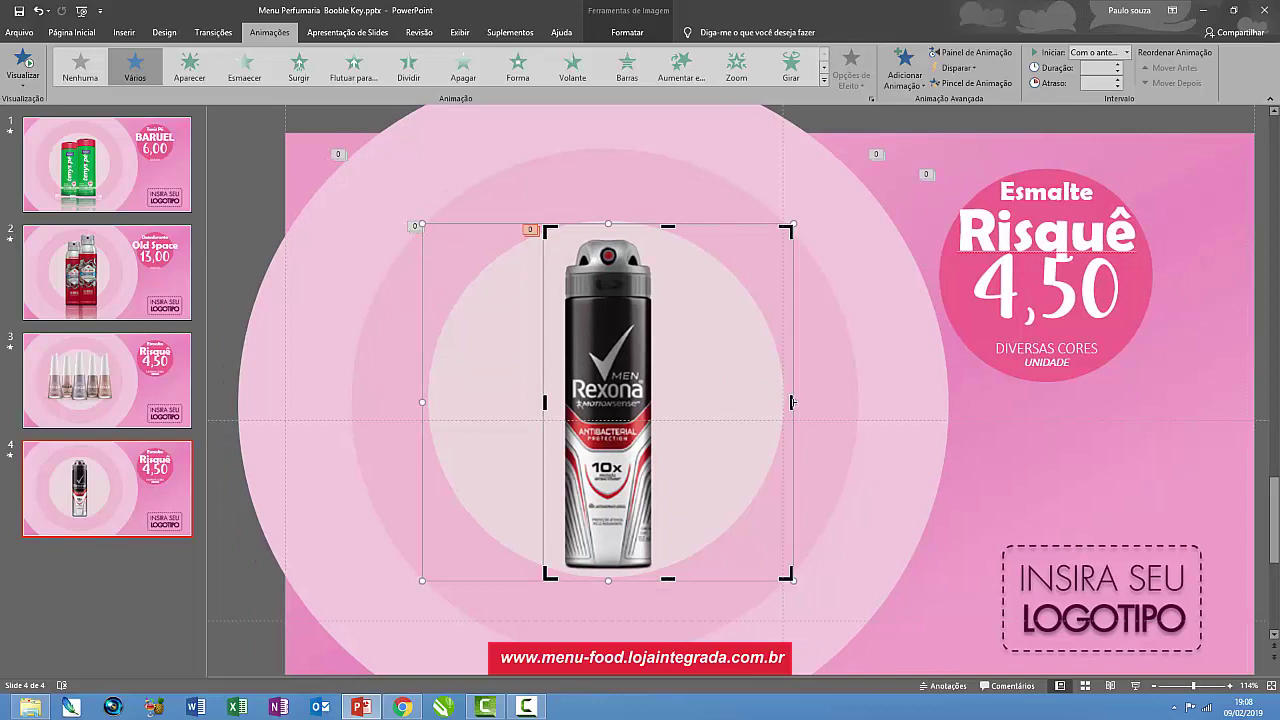
pyautogui.press('Escape')
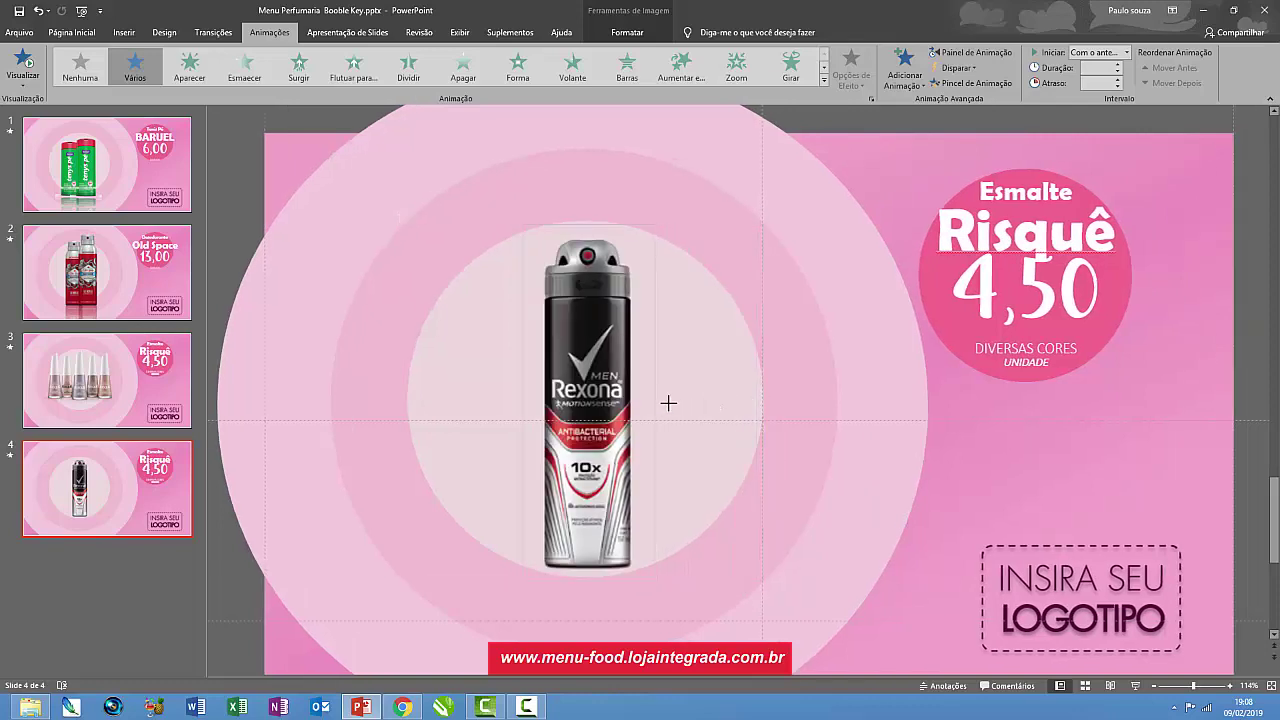
pyautogui.click(628, 410)
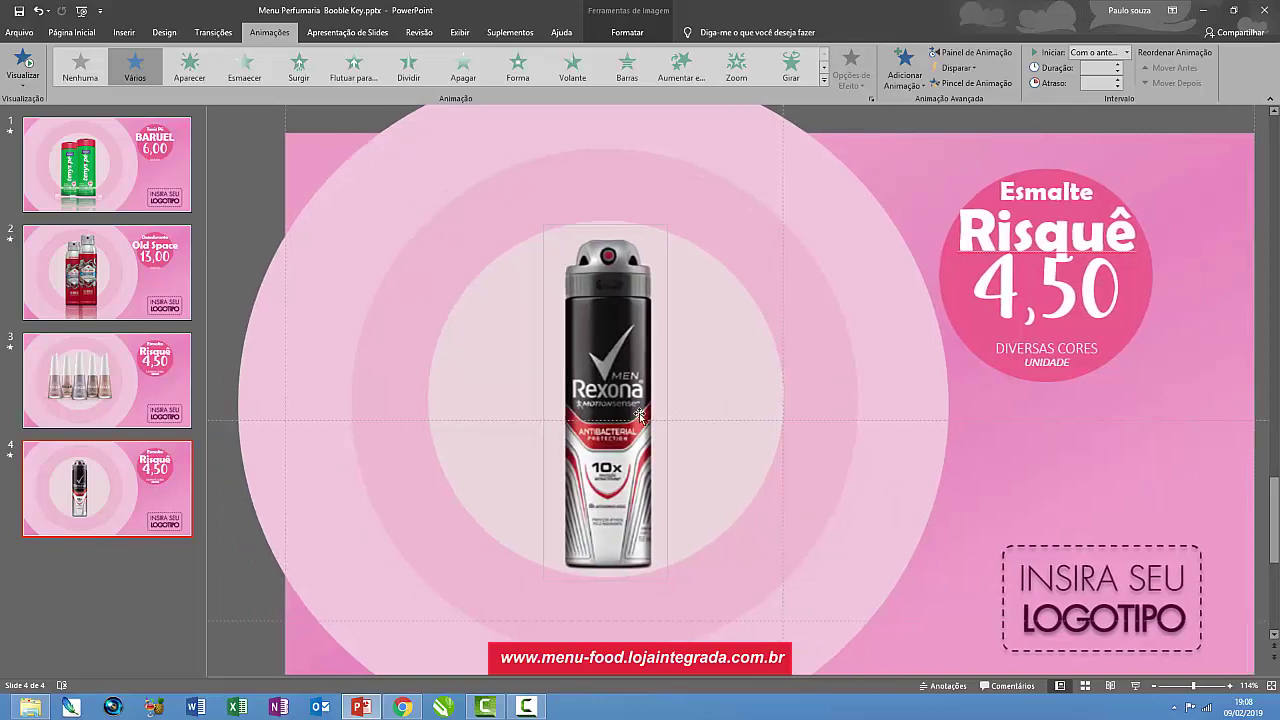
pyautogui.press('Escape')
pyautogui.click(535, 407)
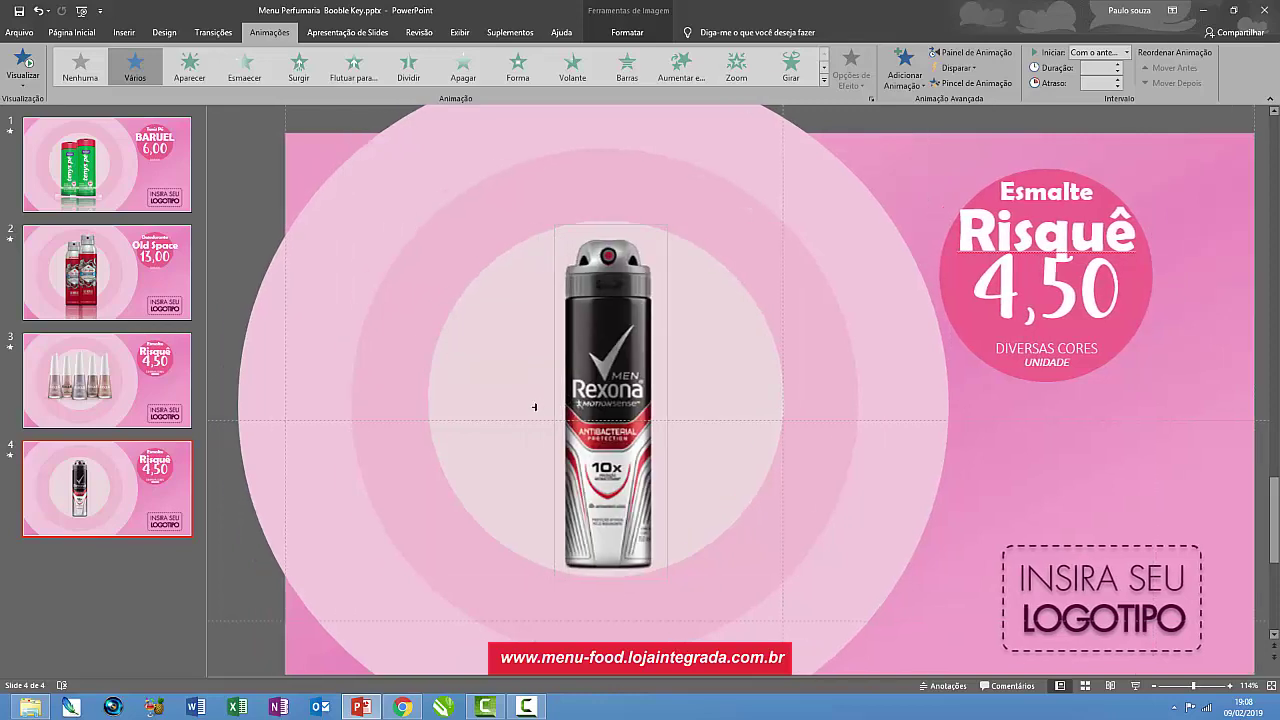
pyautogui.click(572, 399)
pyautogui.press('Escape')
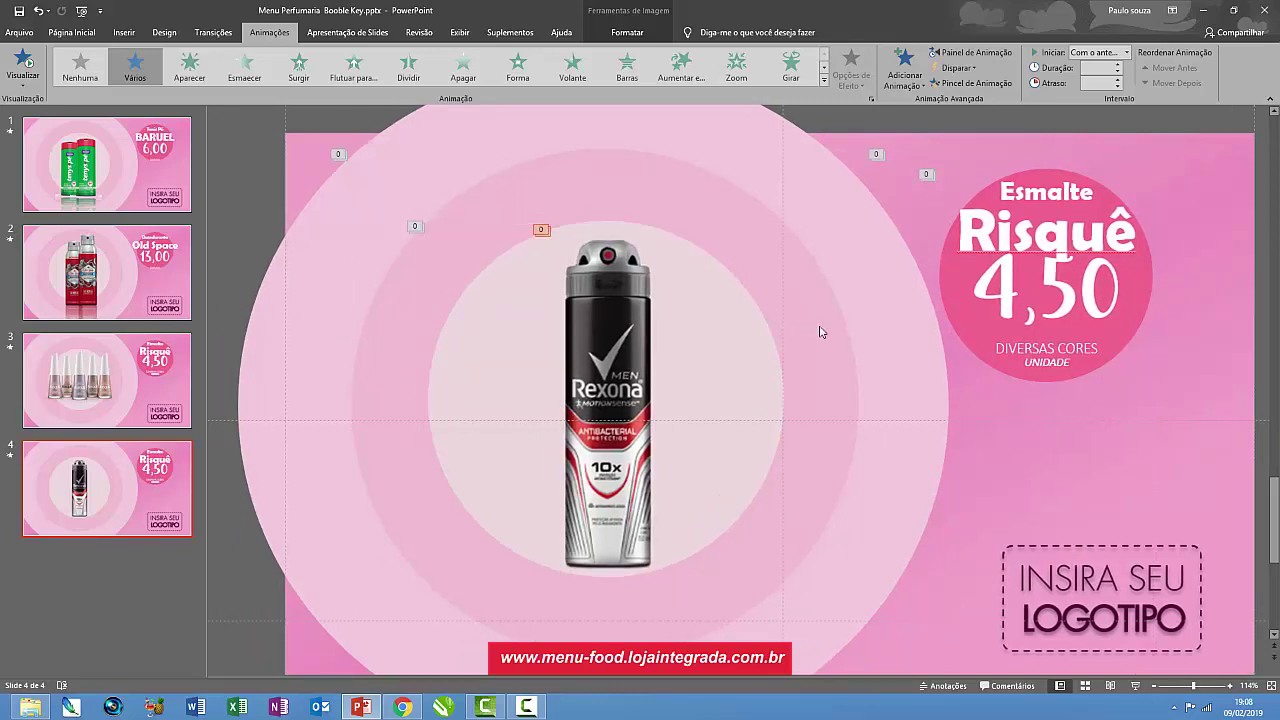
pyautogui.click(605, 411)
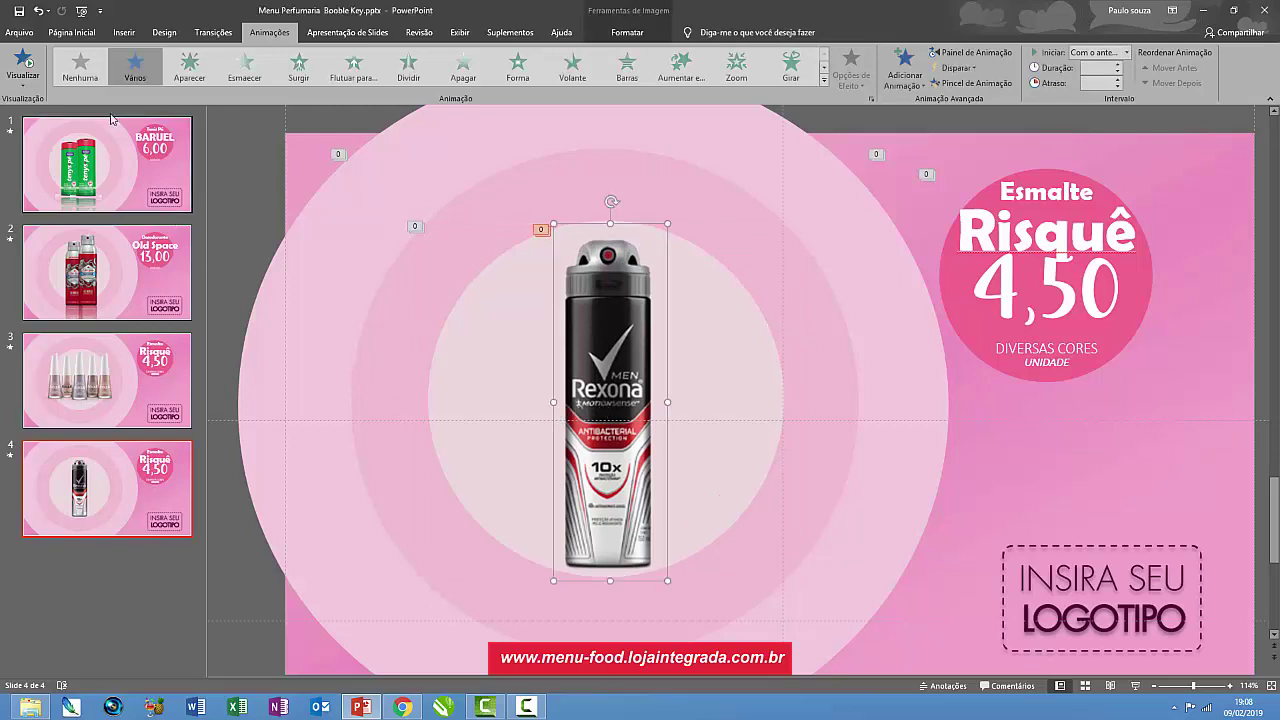
pyautogui.click(22, 62)
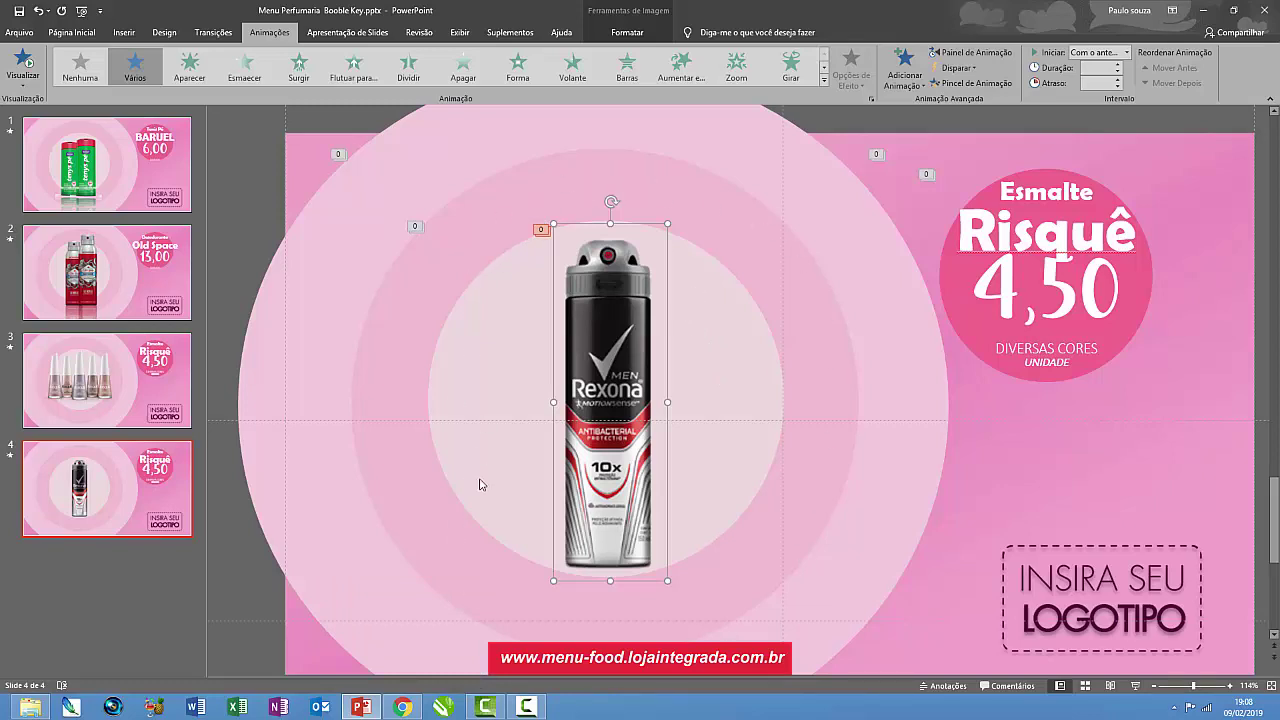
# - In Google Images, set Cor to Qualquer cor and clear the PNG file-type filter
pyautogui.click(403, 708)
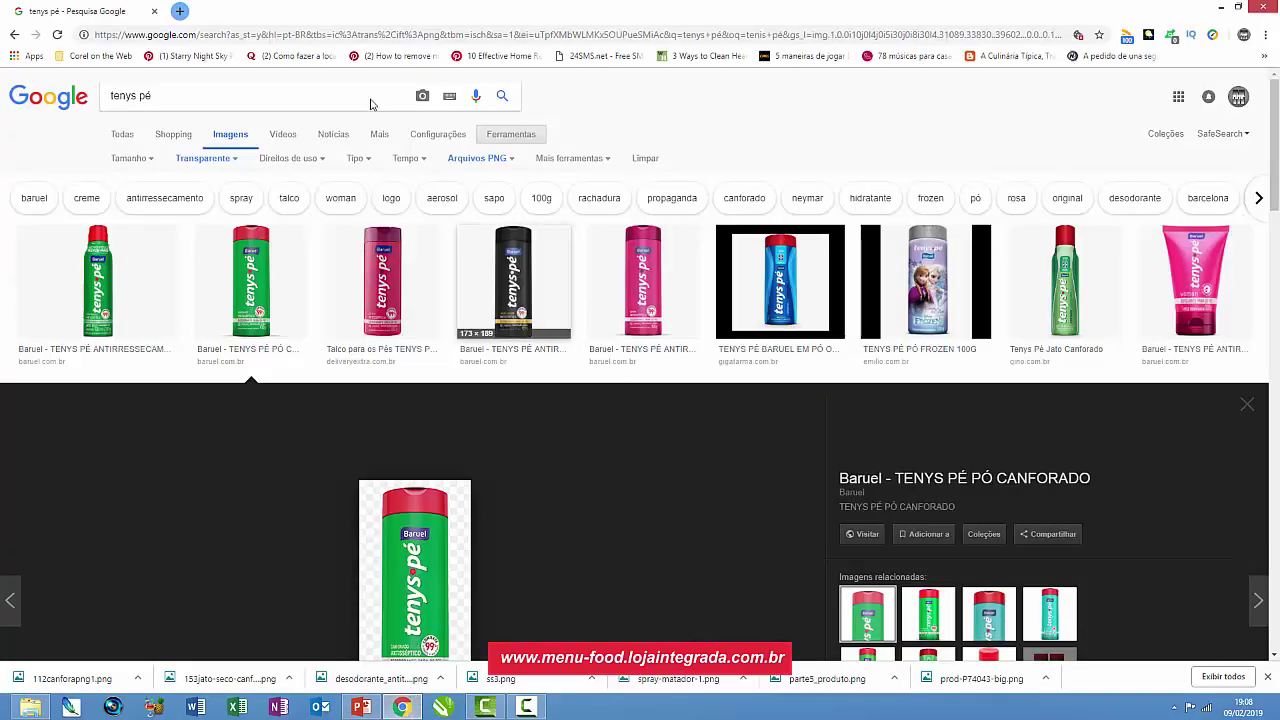
pyautogui.click(200, 159)
pyautogui.click(200, 179)
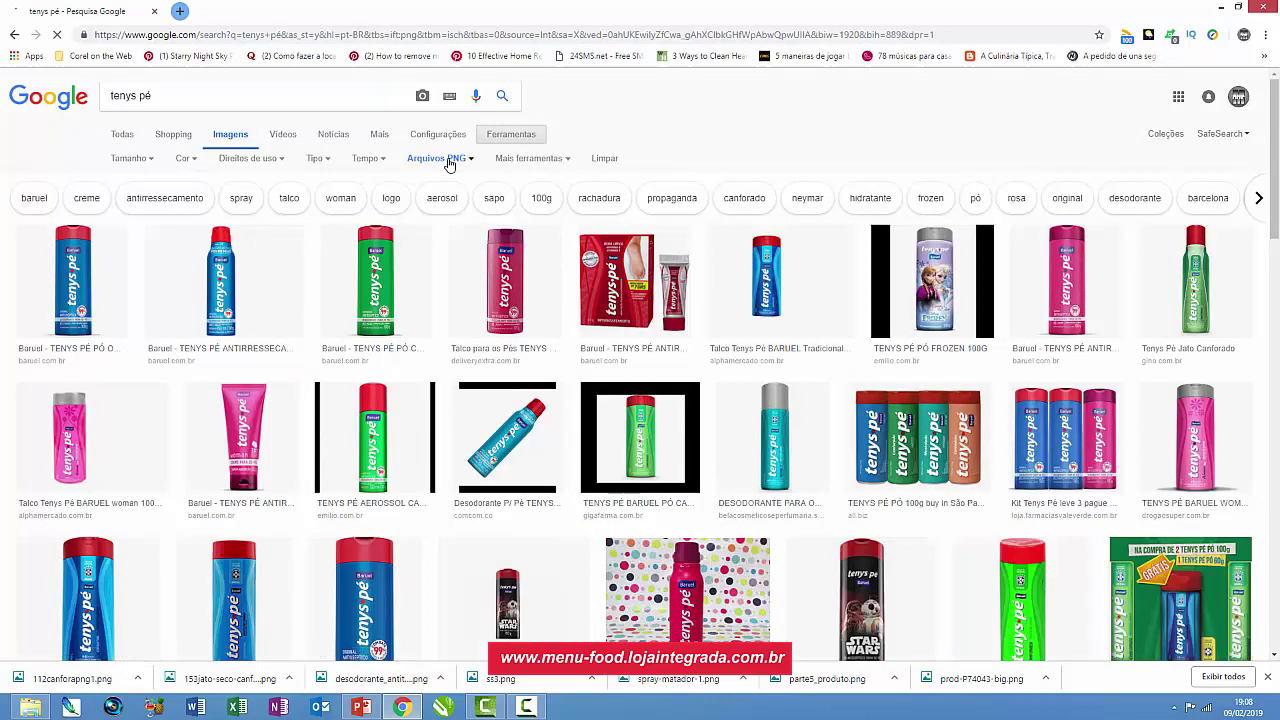
pyautogui.click(440, 158)
pyautogui.click(445, 181)
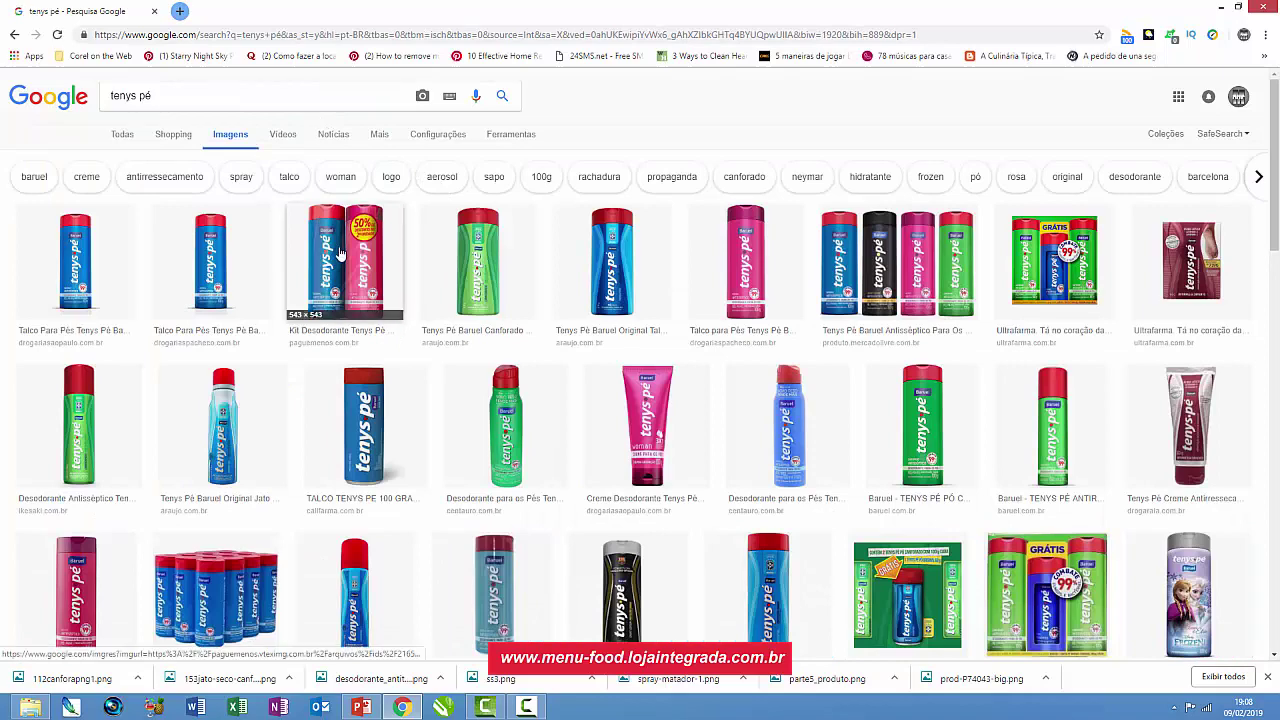
# - Save the Tenys Pé deodorant kit image into the Imagens folder
pyautogui.click(340, 254)
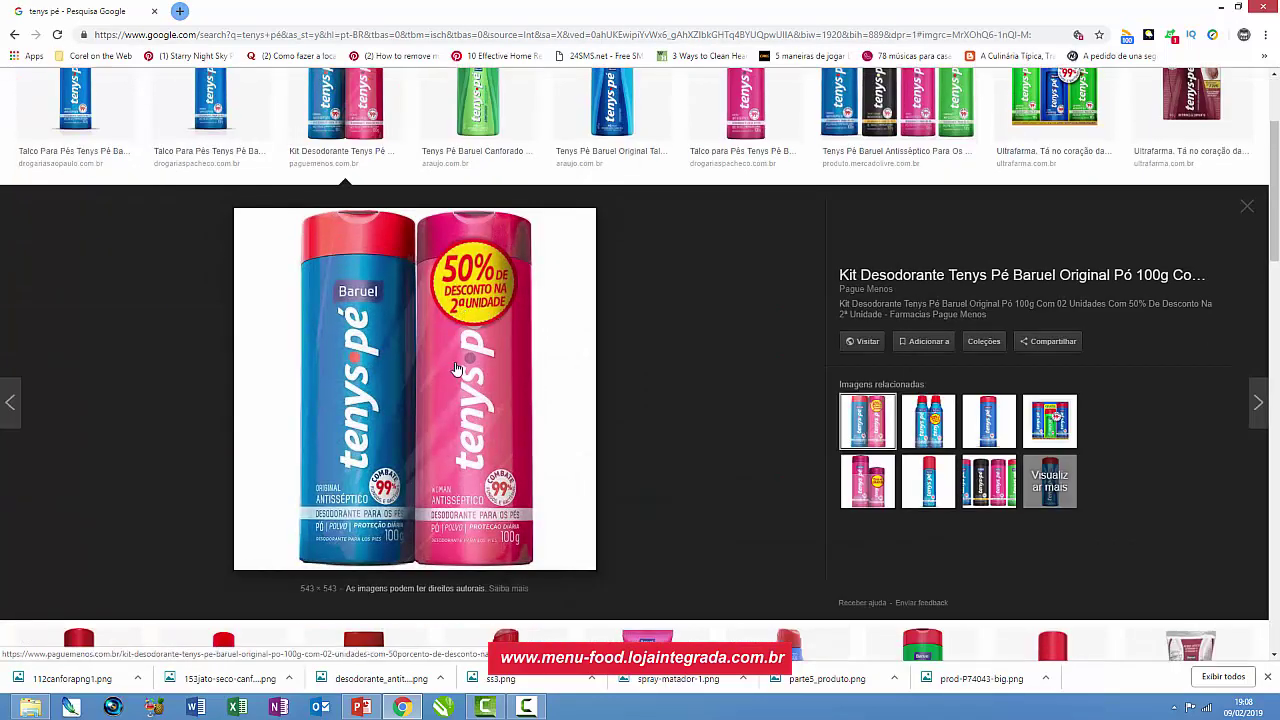
pyautogui.rightClick(384, 378)
pyautogui.click(480, 484)
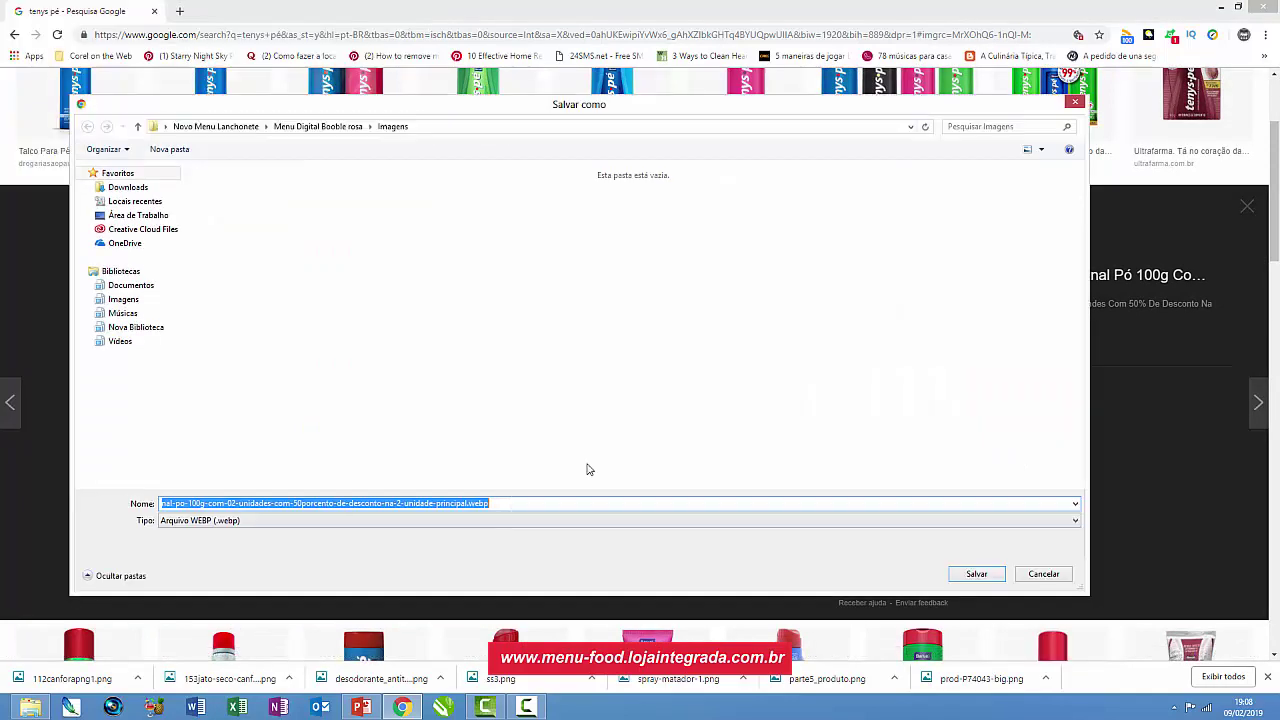
pyautogui.click(971, 573)
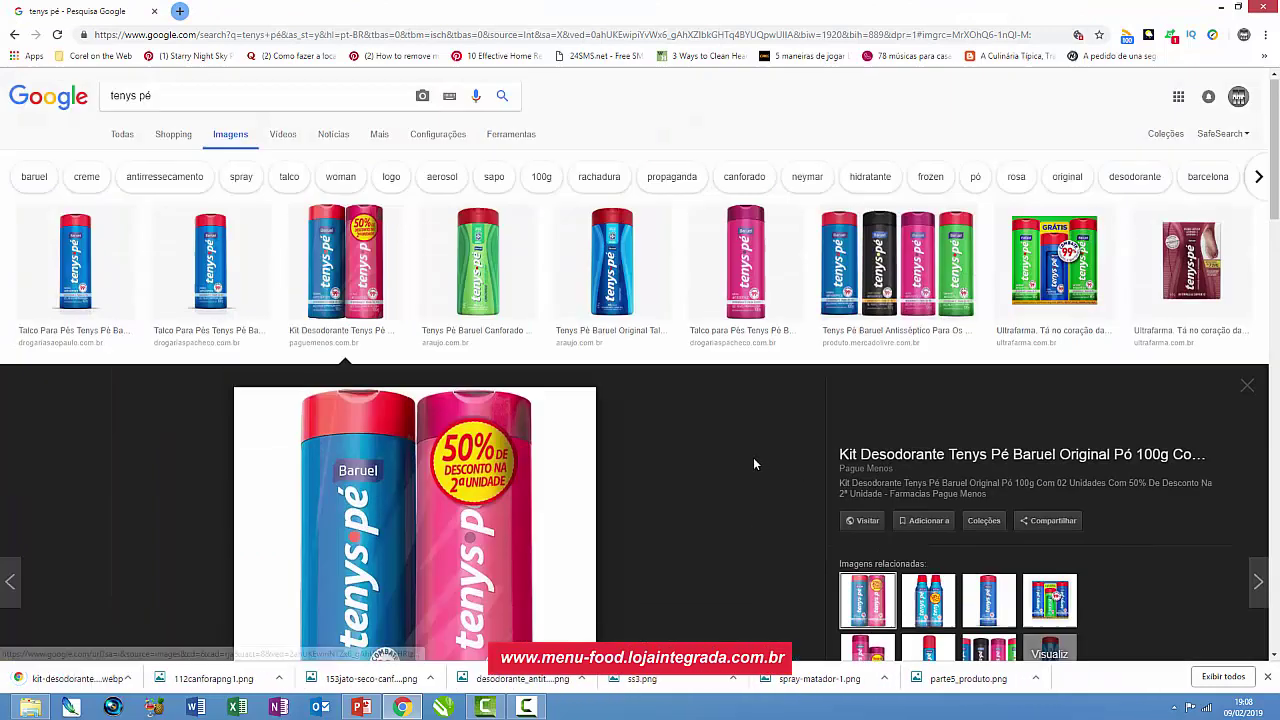
pyautogui.click(163, 101)
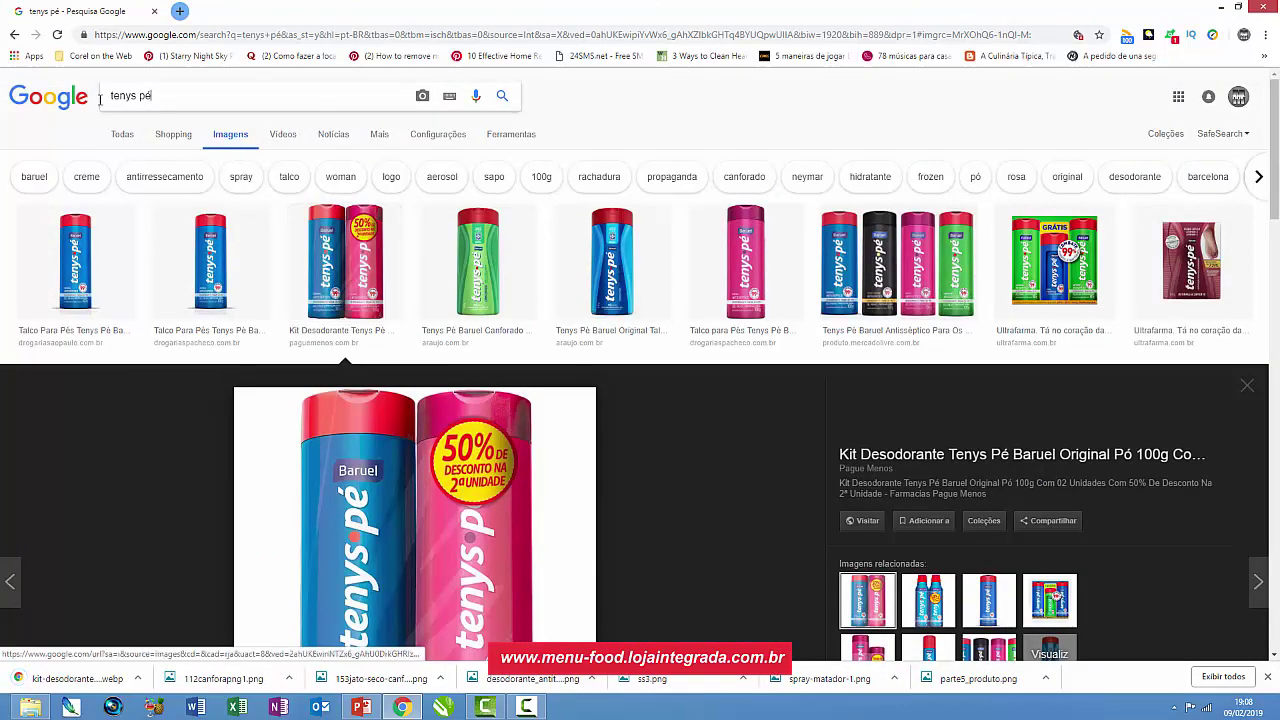
pyautogui.hotkey('ctrl', 'a')
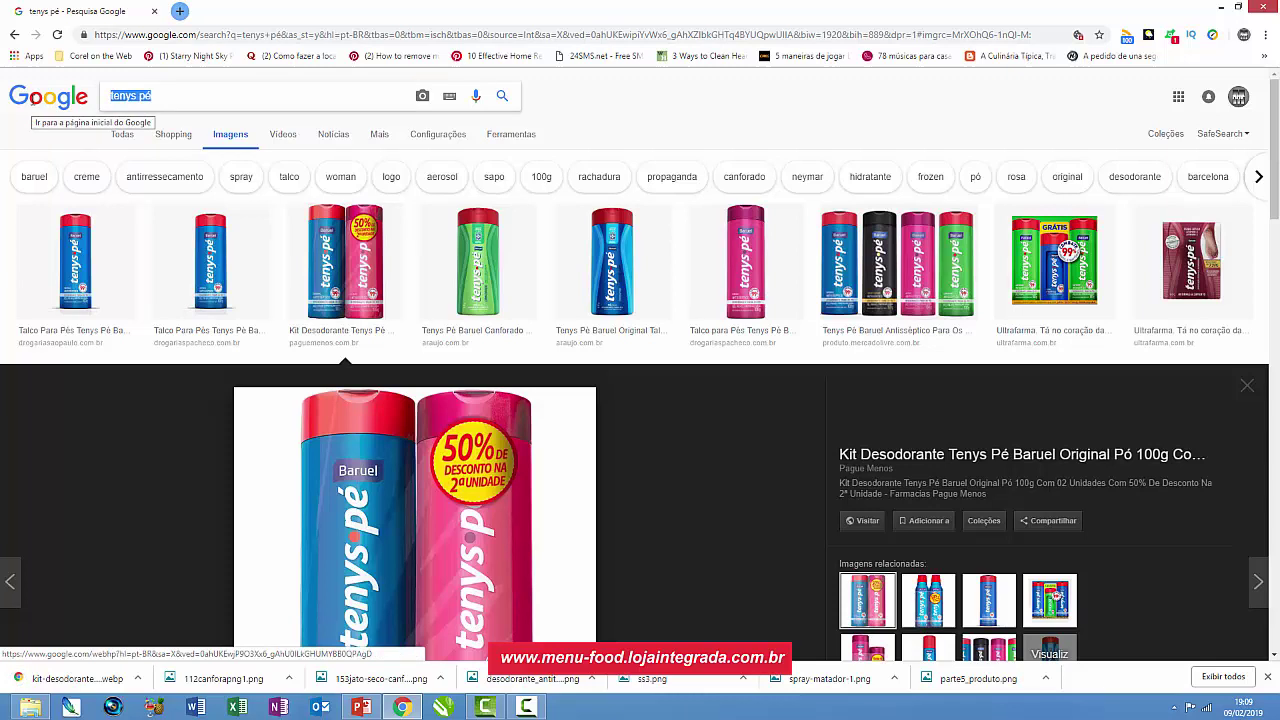
# - Search Google Images for 'barbeador'
pyautogui.write('bo')
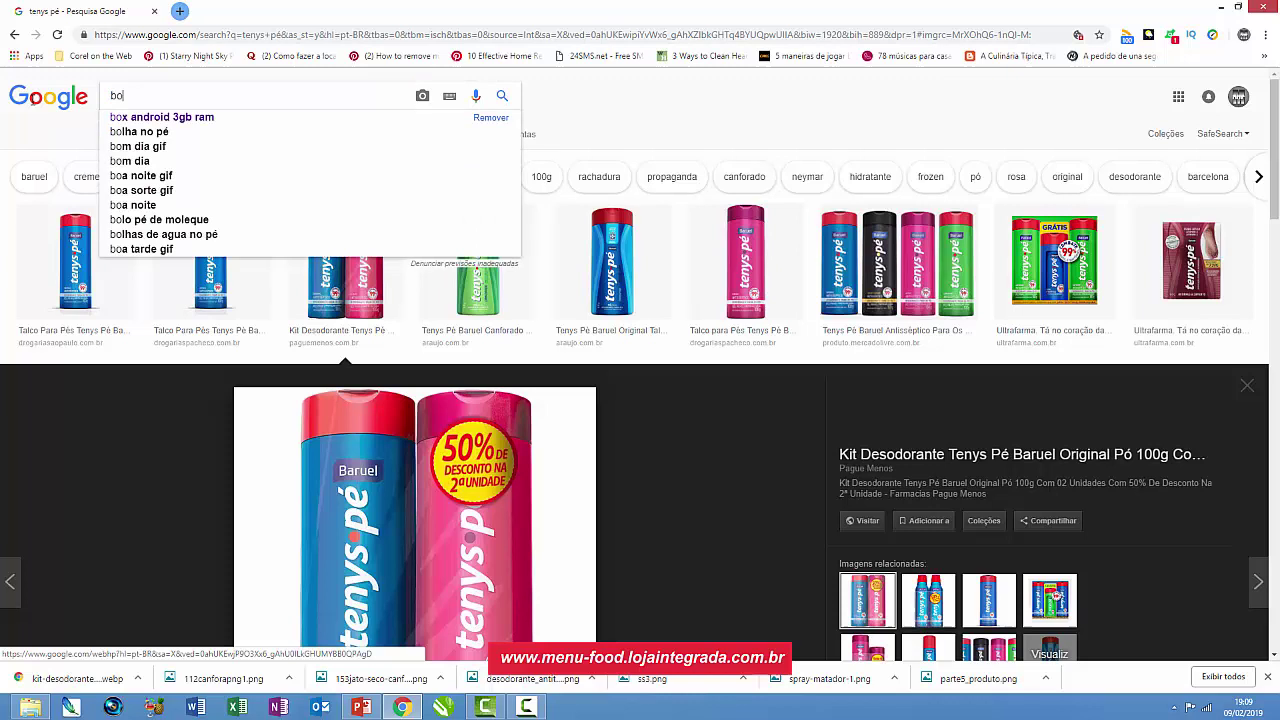
pyautogui.press('BackSpace')
pyautogui.write('bar')
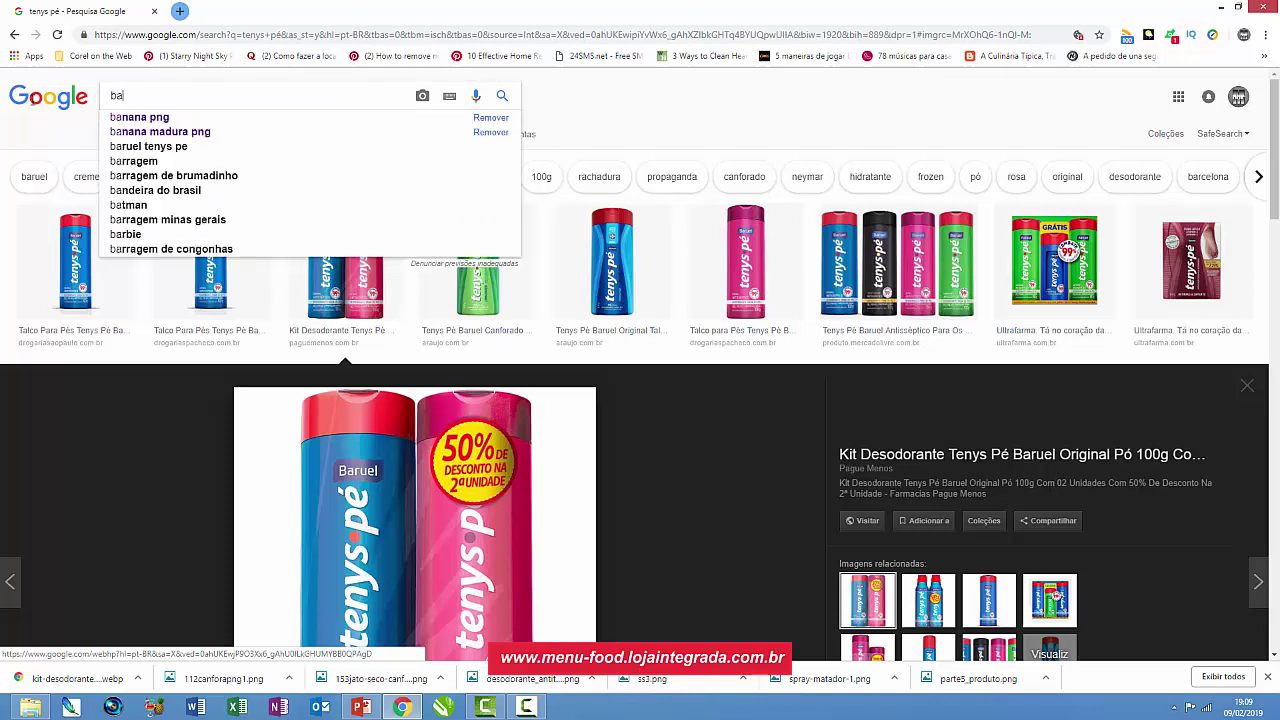
pyautogui.write('bea')
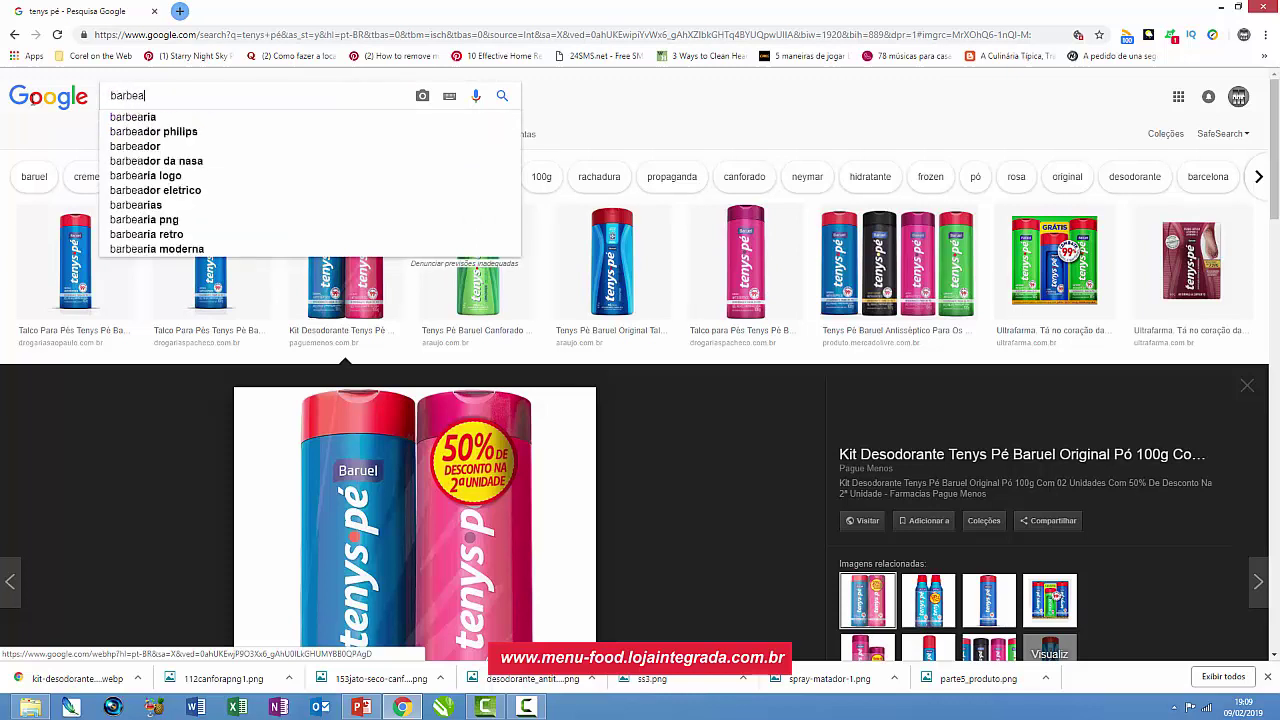
pyautogui.write('dor')
pyautogui.press('Return')
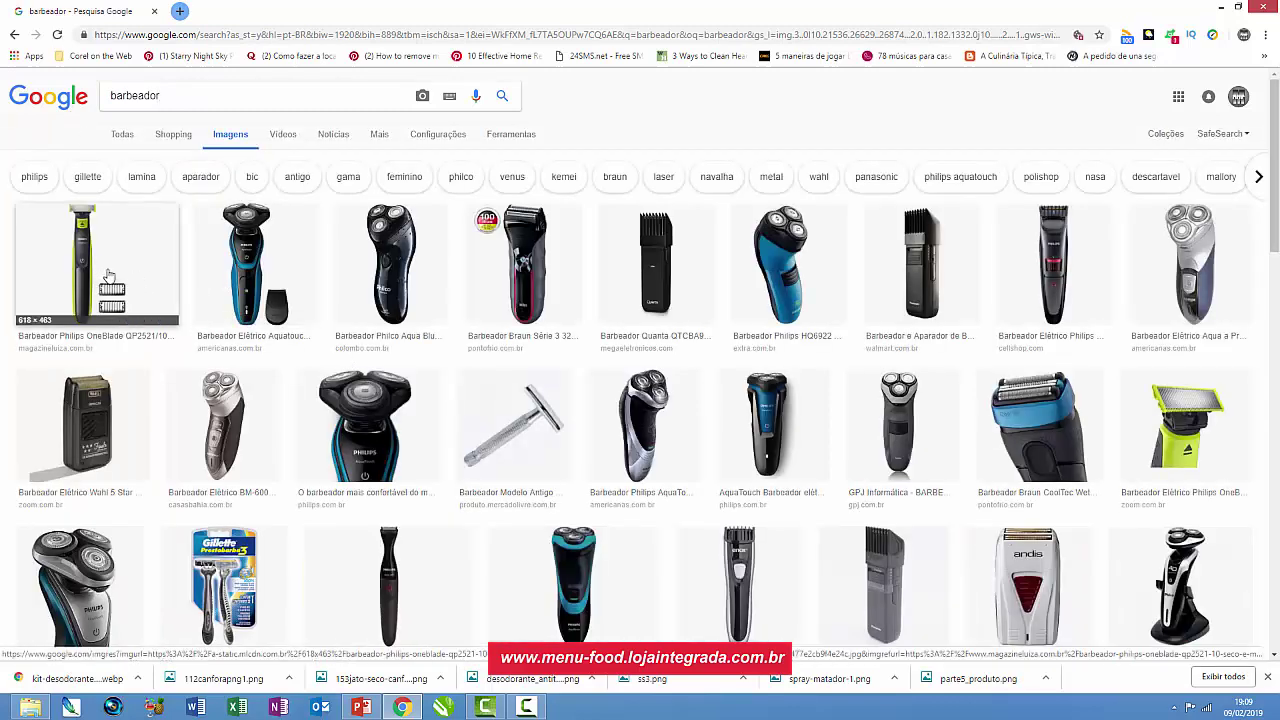
# - Refine the search to the 'barbeador gillette mach3' suggestion
pyautogui.click(110, 276)
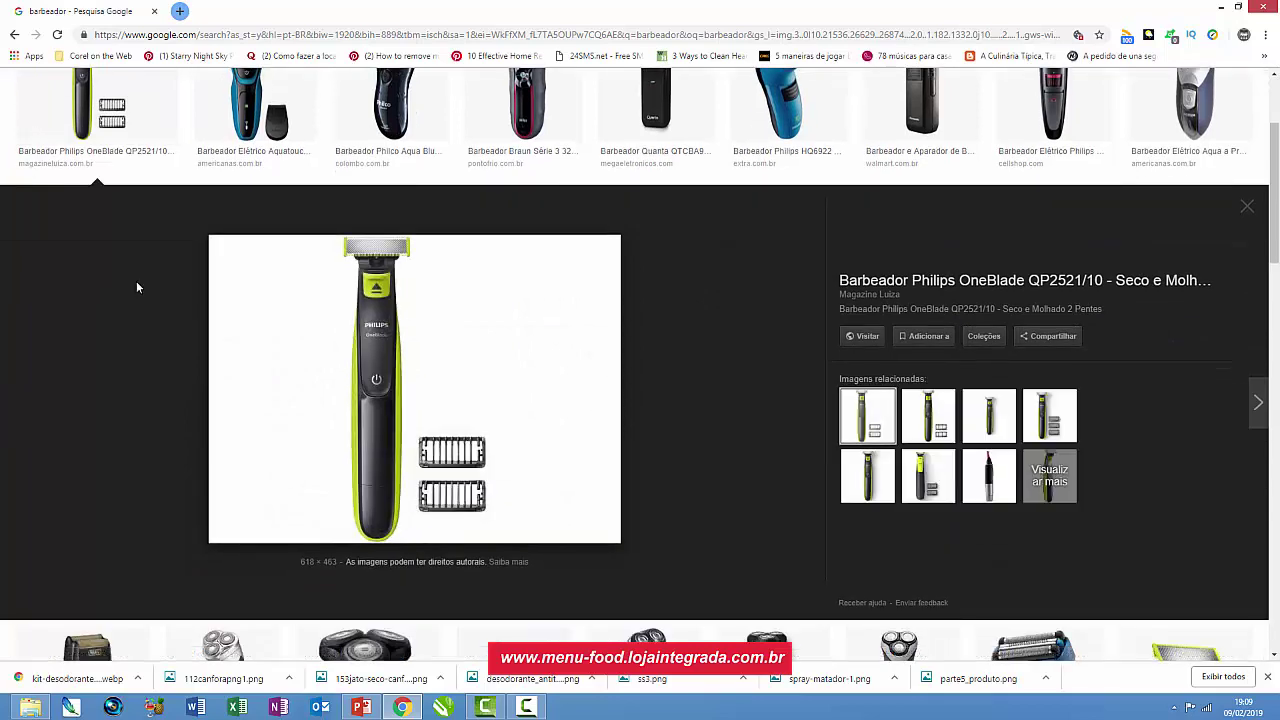
pyautogui.scroll(3, 997, 447)
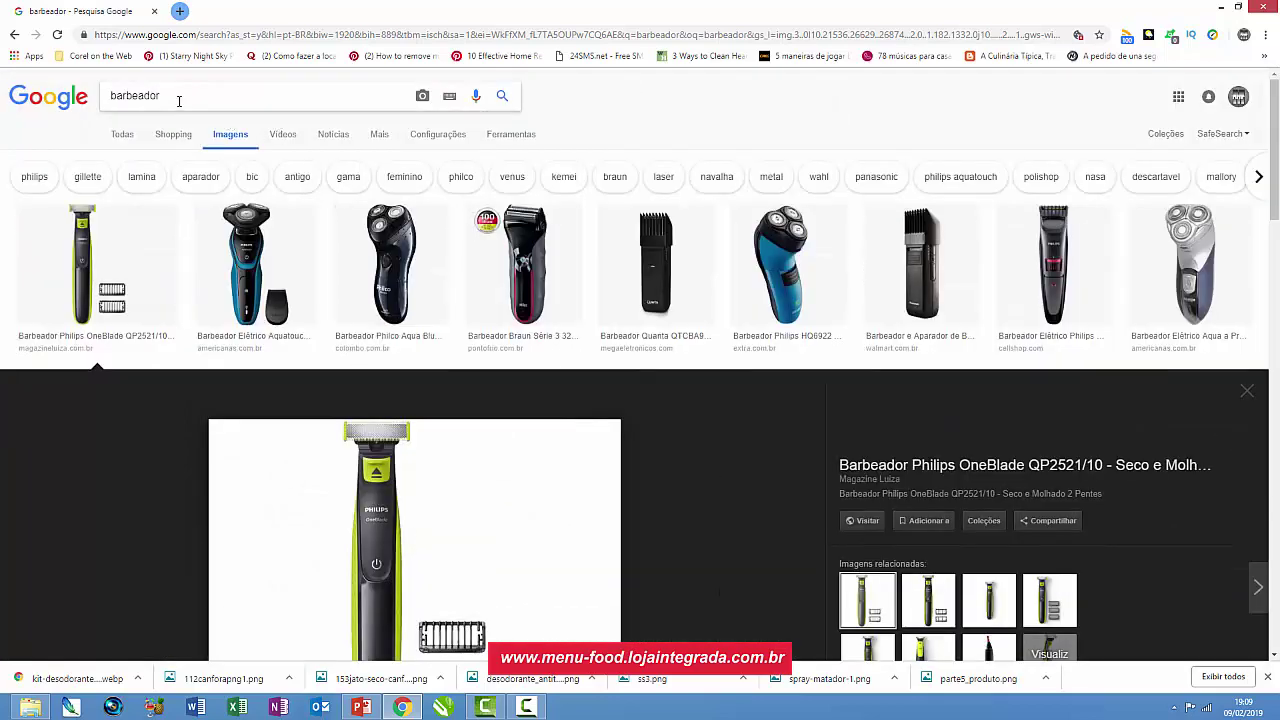
pyautogui.click(180, 95)
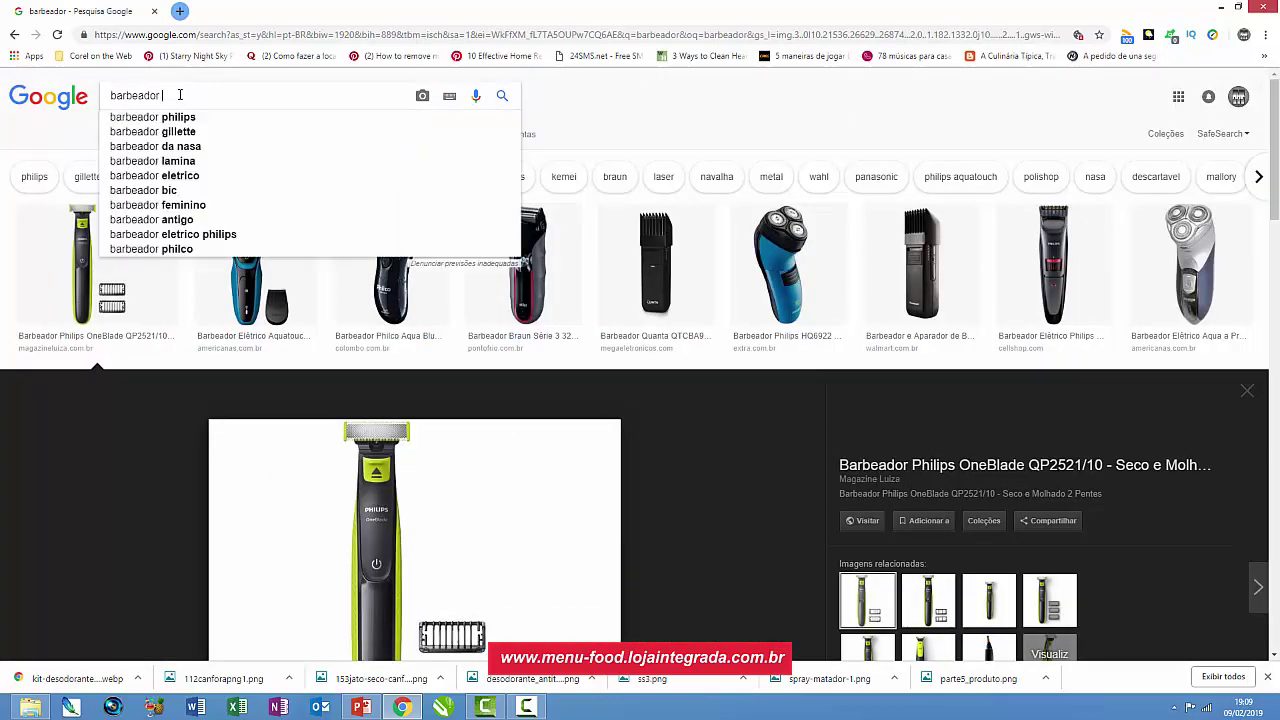
pyautogui.write('g')
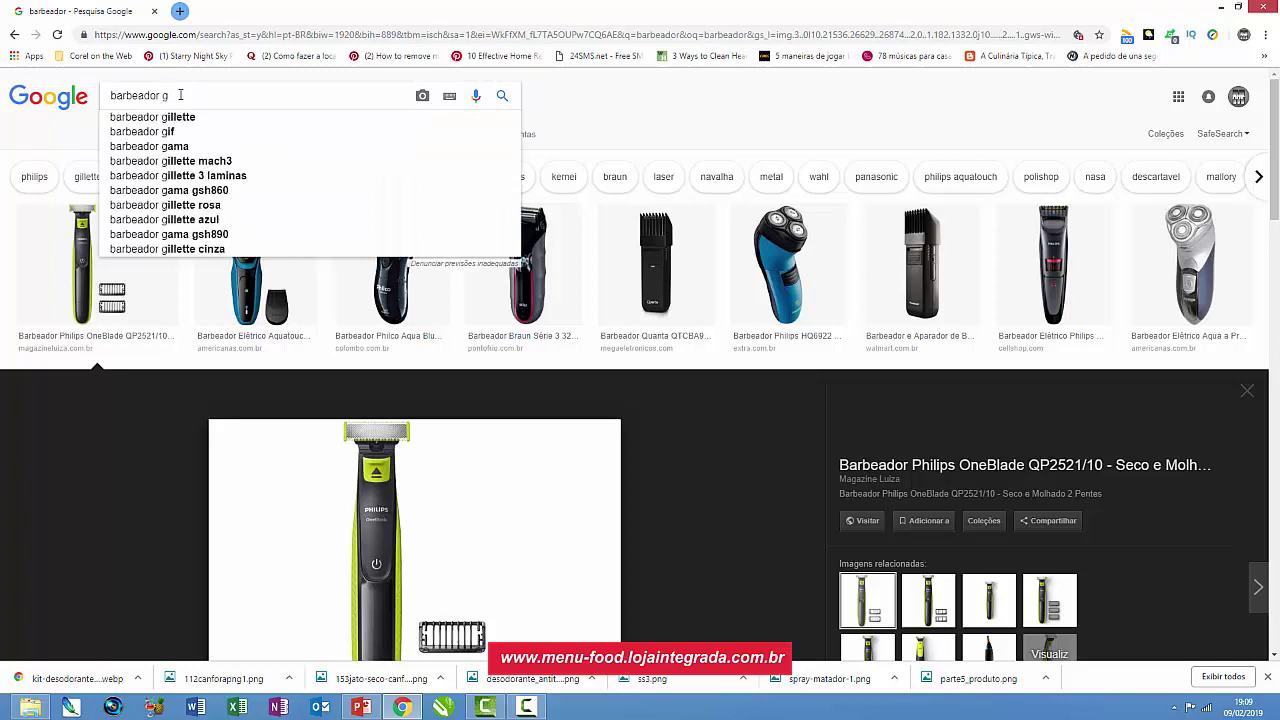
pyautogui.click(214, 162)
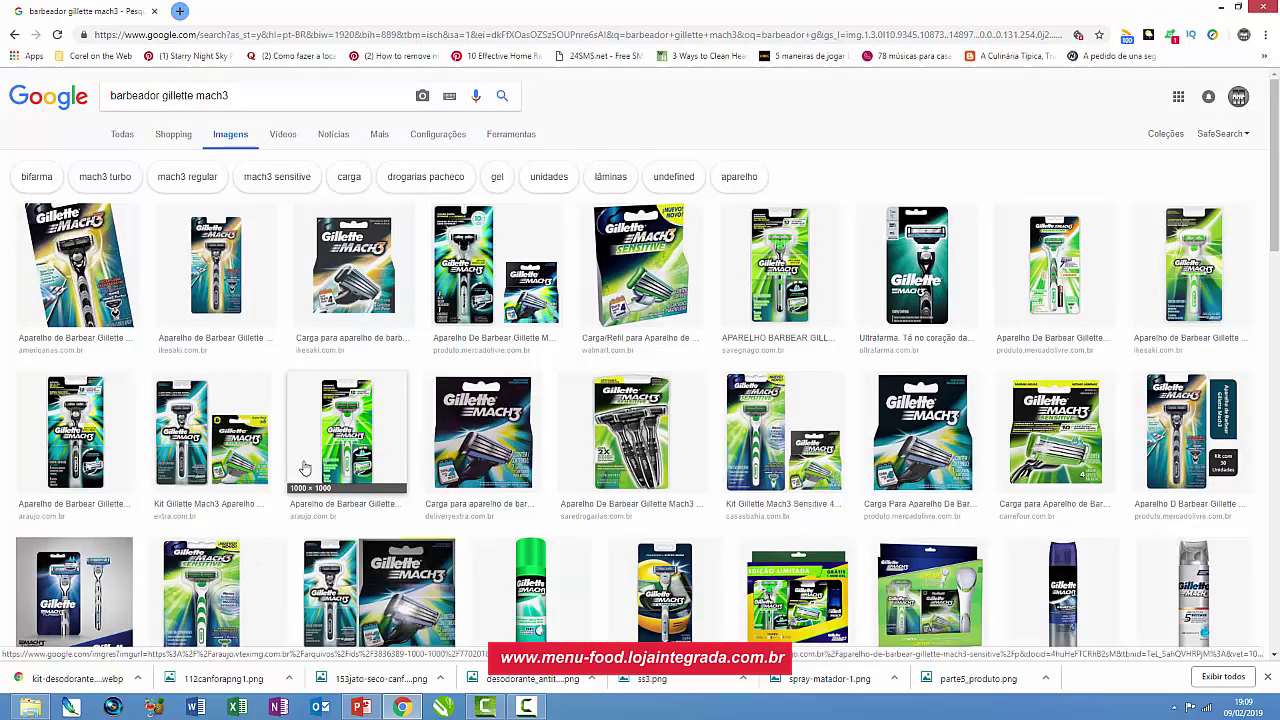
# - Save the Mach3 Regular pack and Mach3 razor-plus-cartridge images to Imagens
pyautogui.click(200, 296)
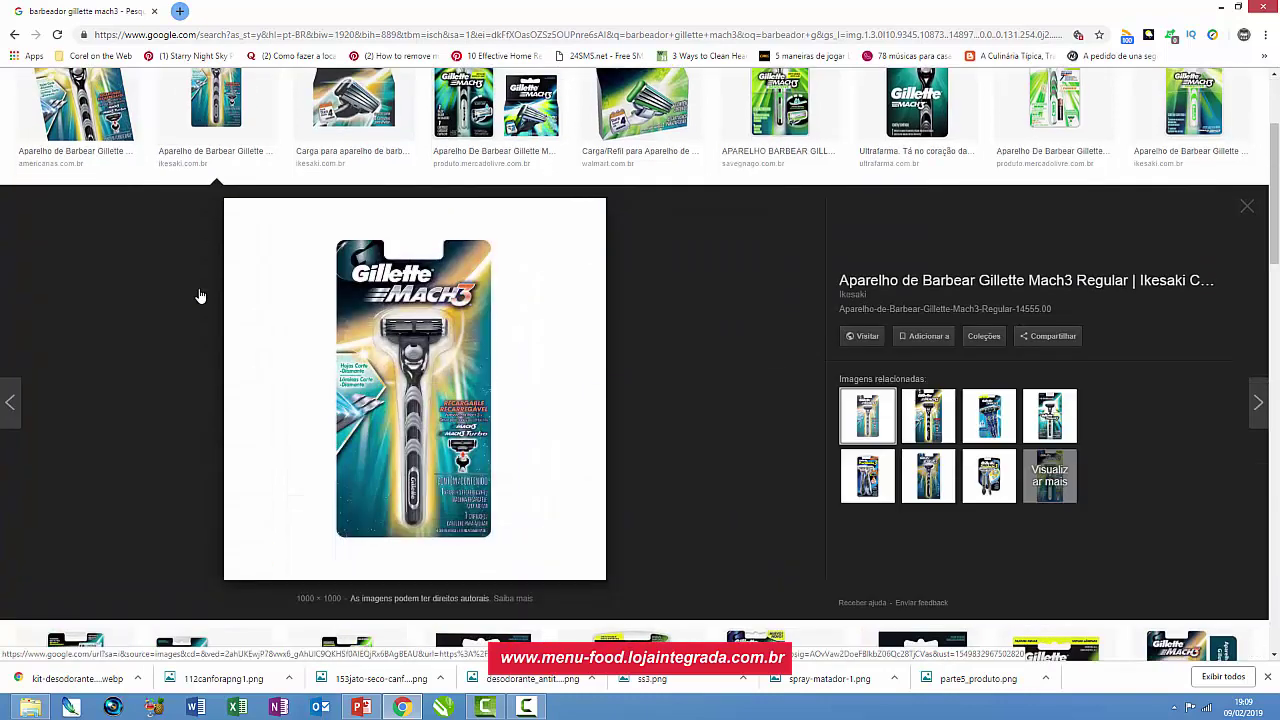
pyautogui.rightClick(442, 340)
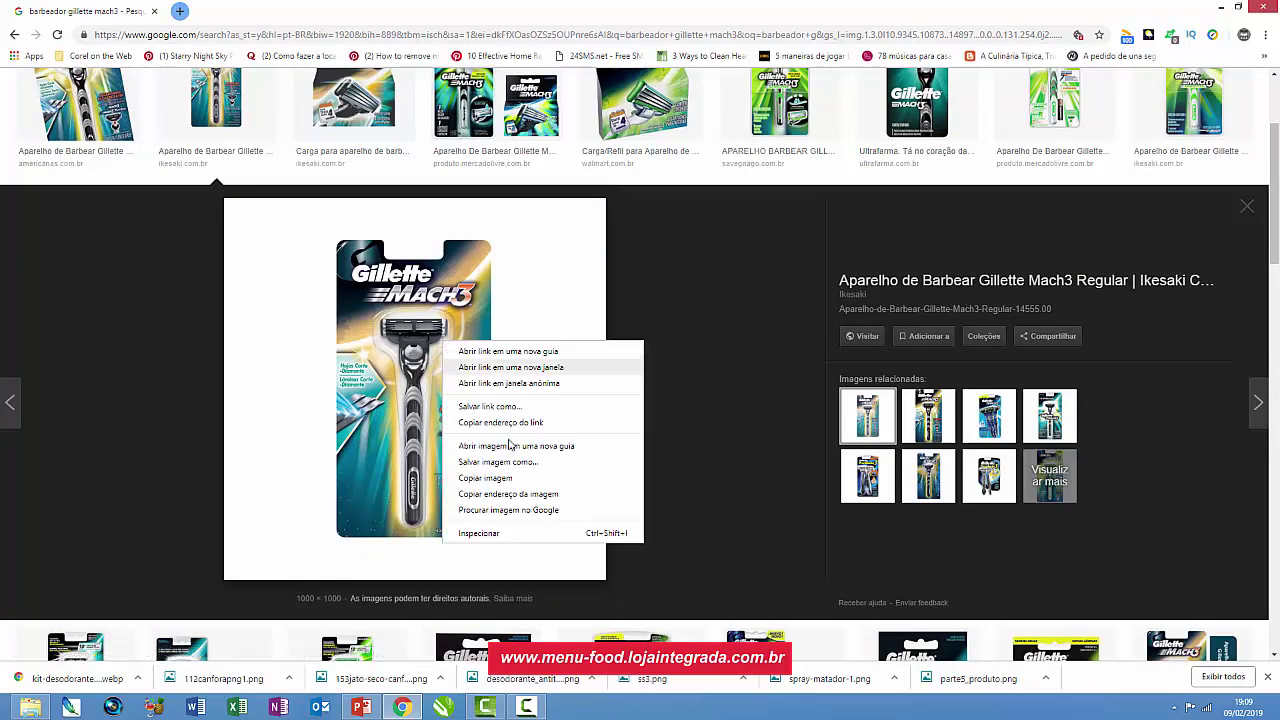
pyautogui.click(512, 462)
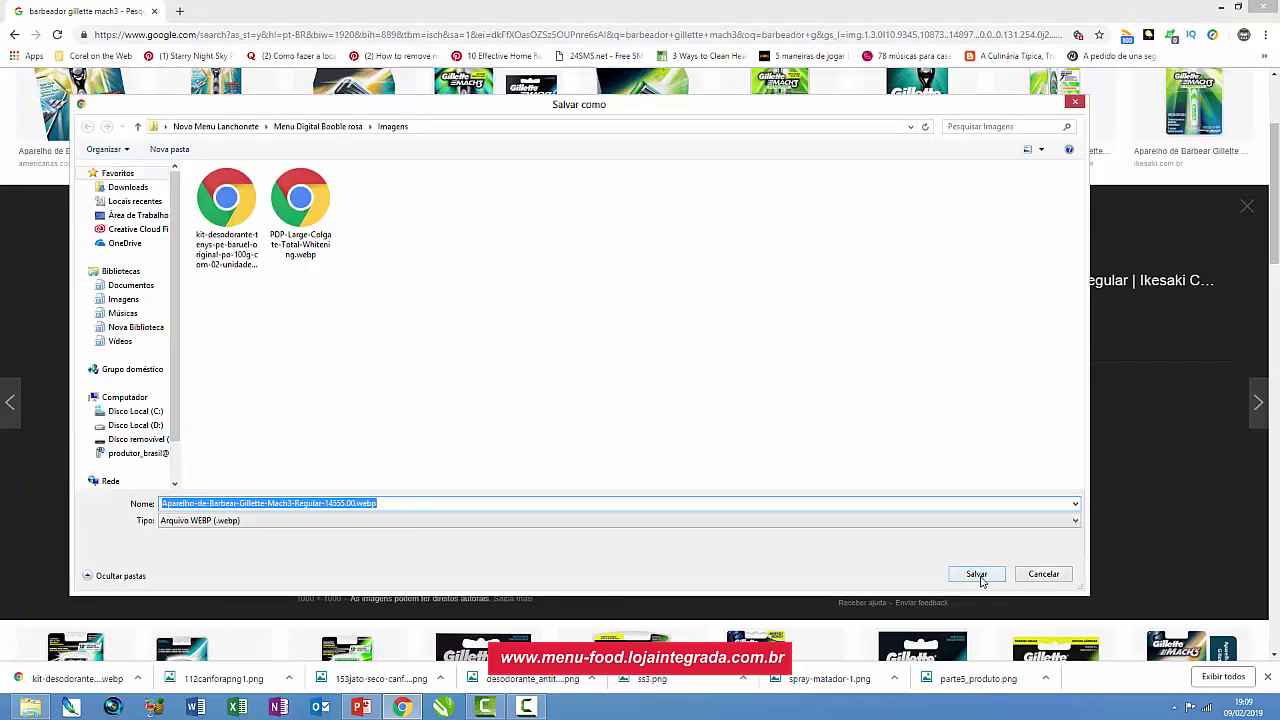
pyautogui.click(978, 576)
pyautogui.scroll(3, 495, 318)
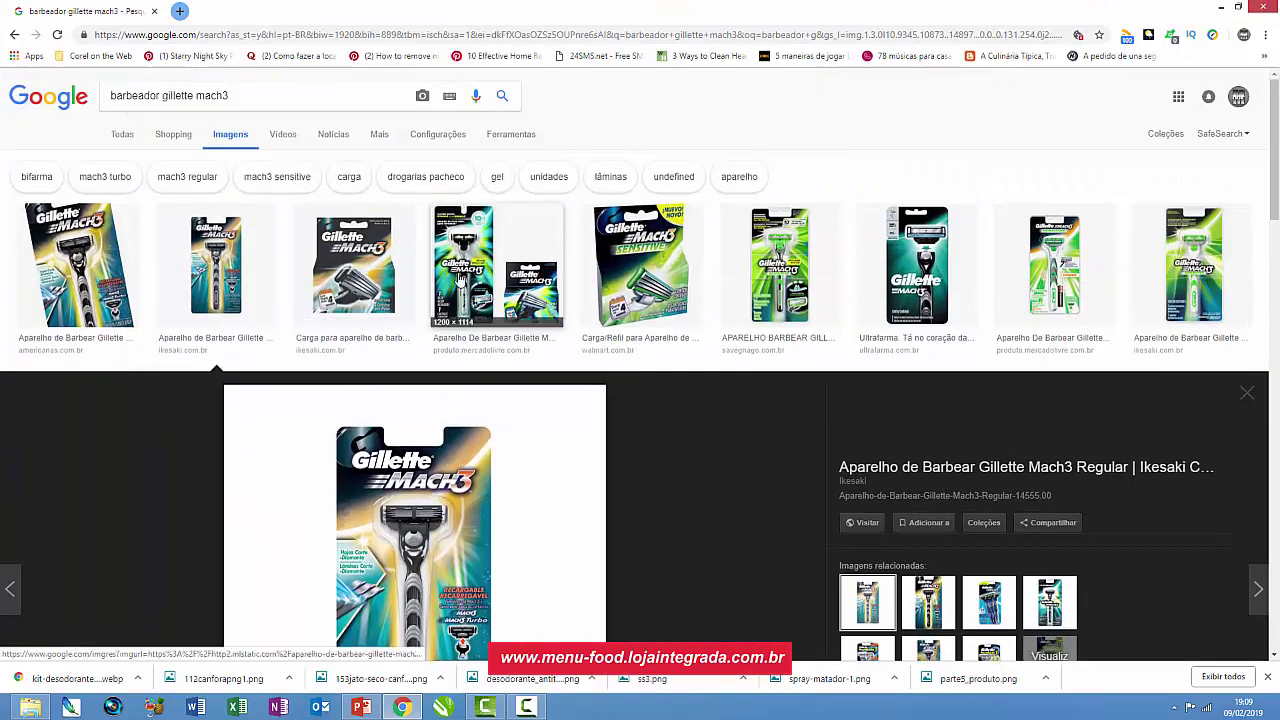
pyautogui.click(459, 277)
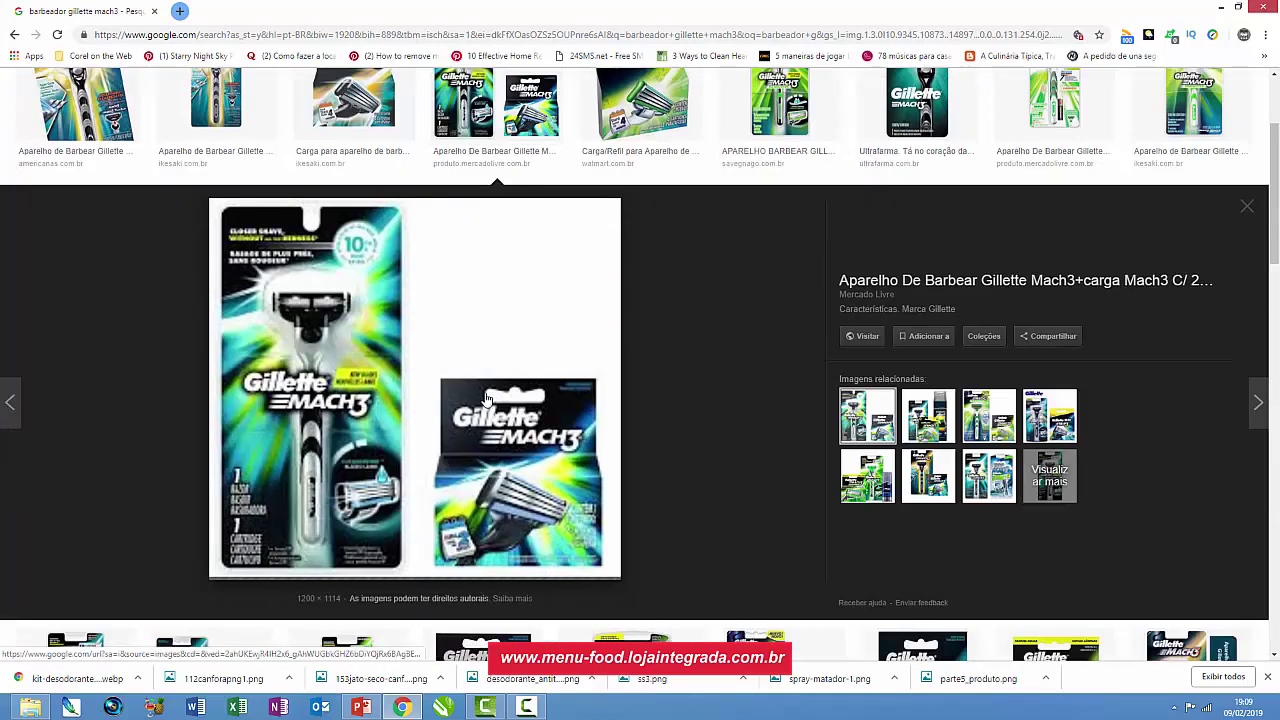
pyautogui.rightClick(486, 394)
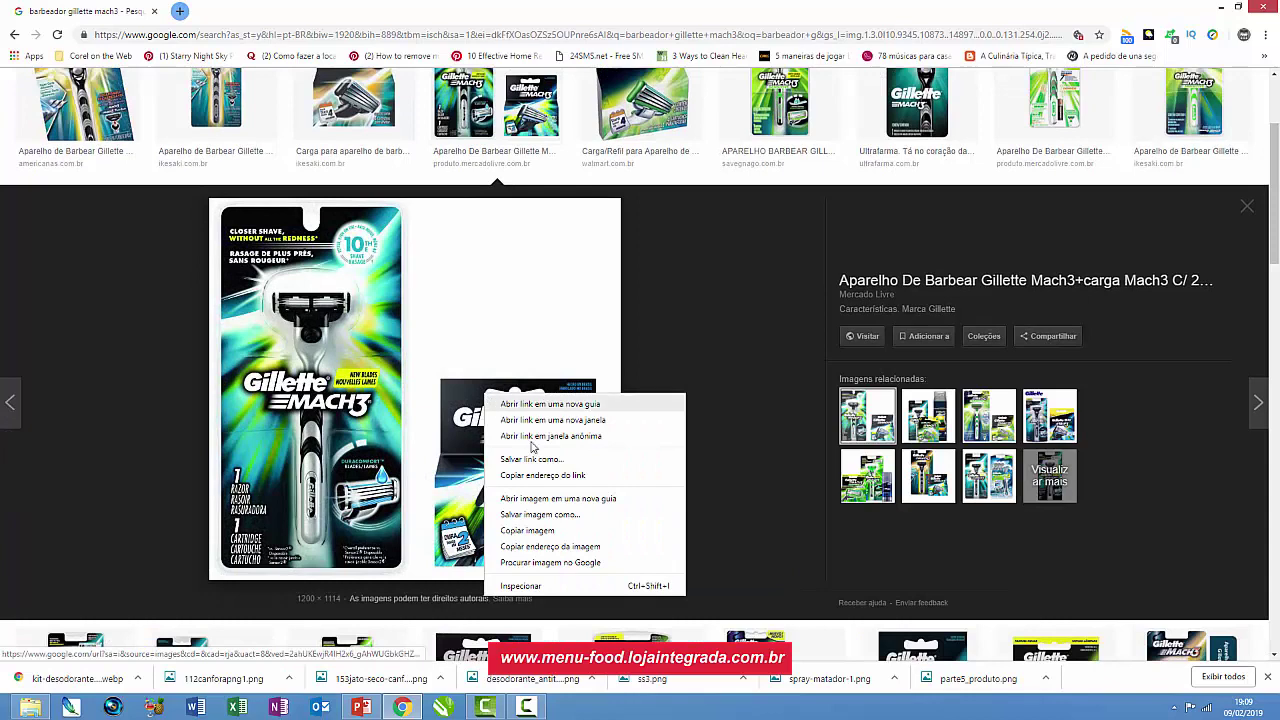
pyautogui.click(575, 513)
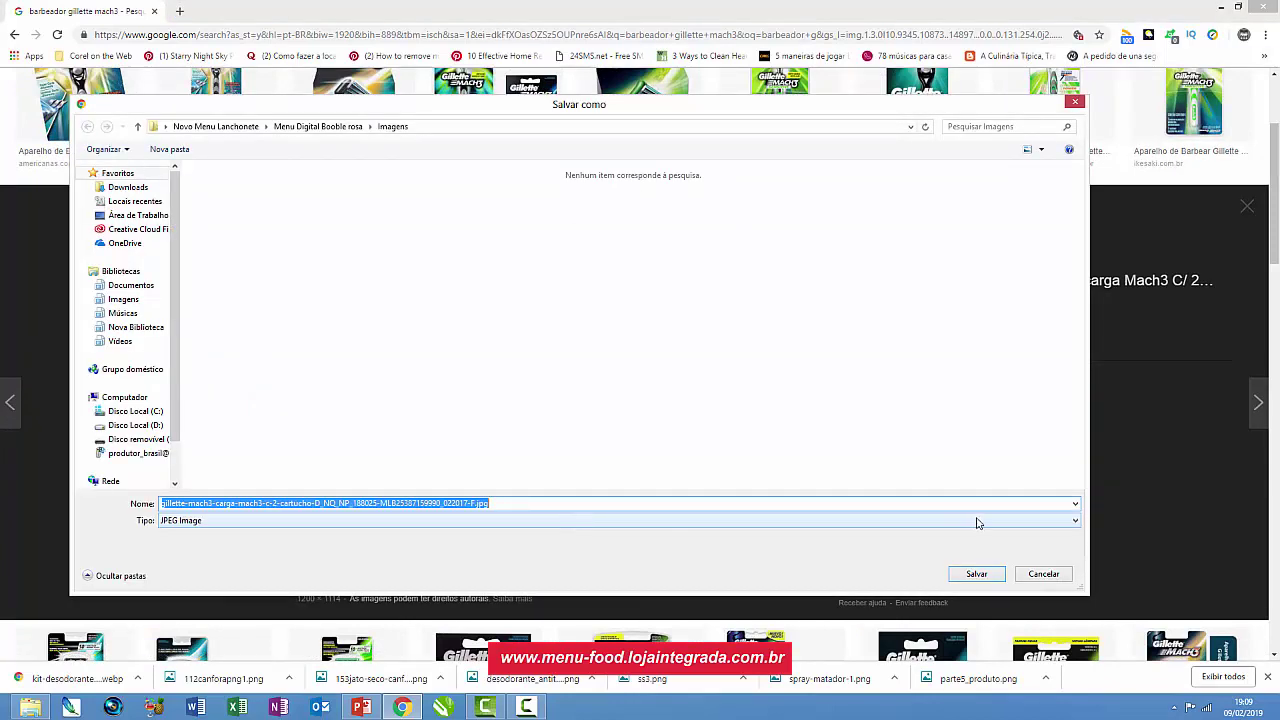
pyautogui.click(976, 573)
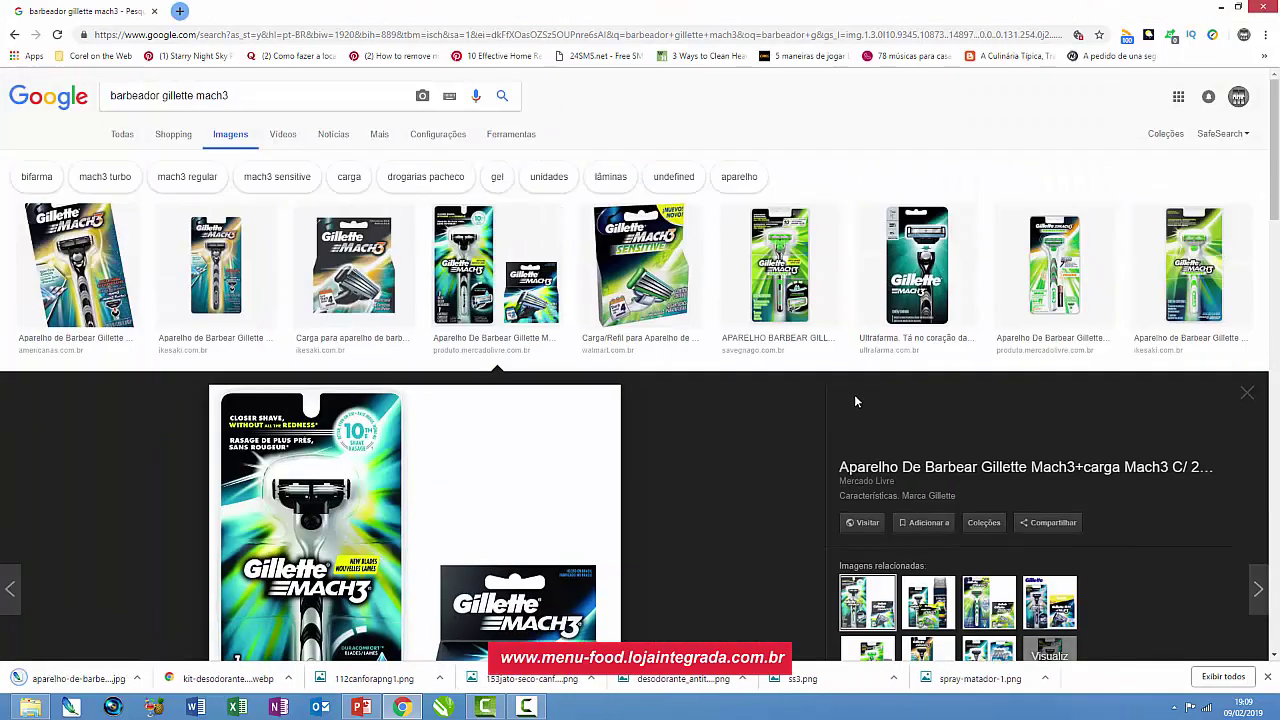
# - Save the Mach3 razor (00799276.jpg) and Mach3 Sensitive shaving gel images to Imagens
pyautogui.click(917, 268)
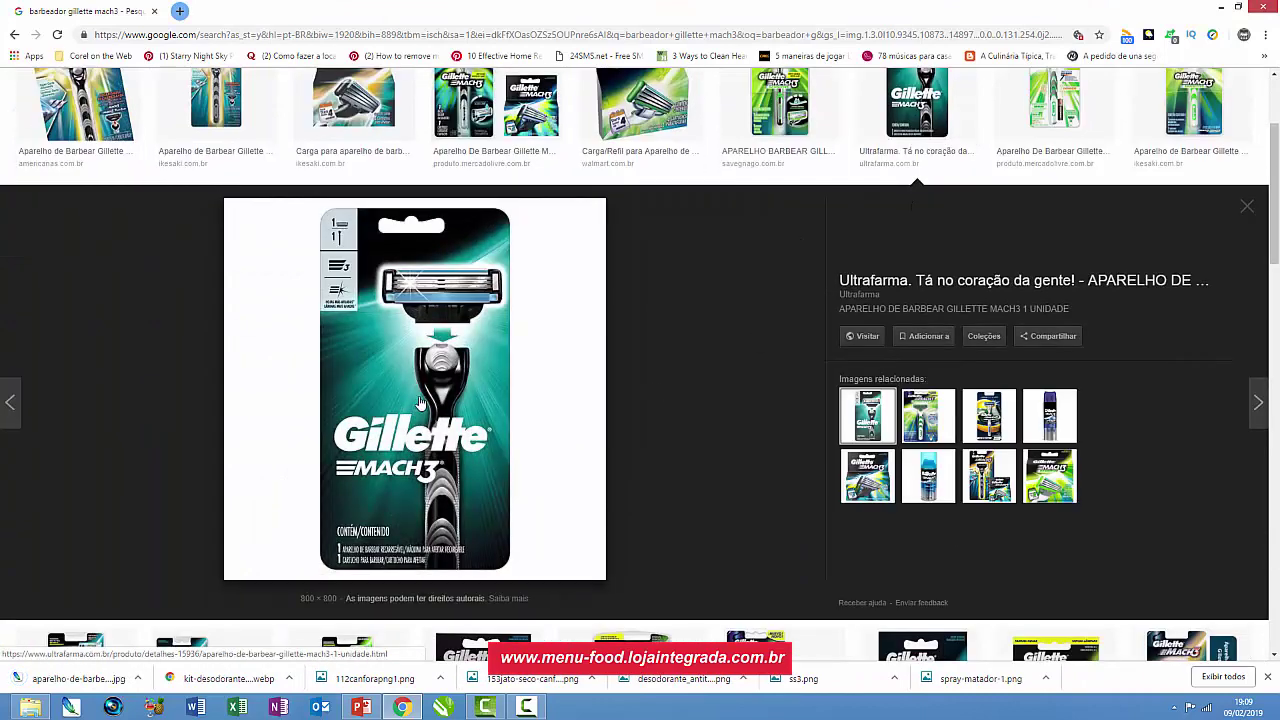
pyautogui.rightClick(423, 392)
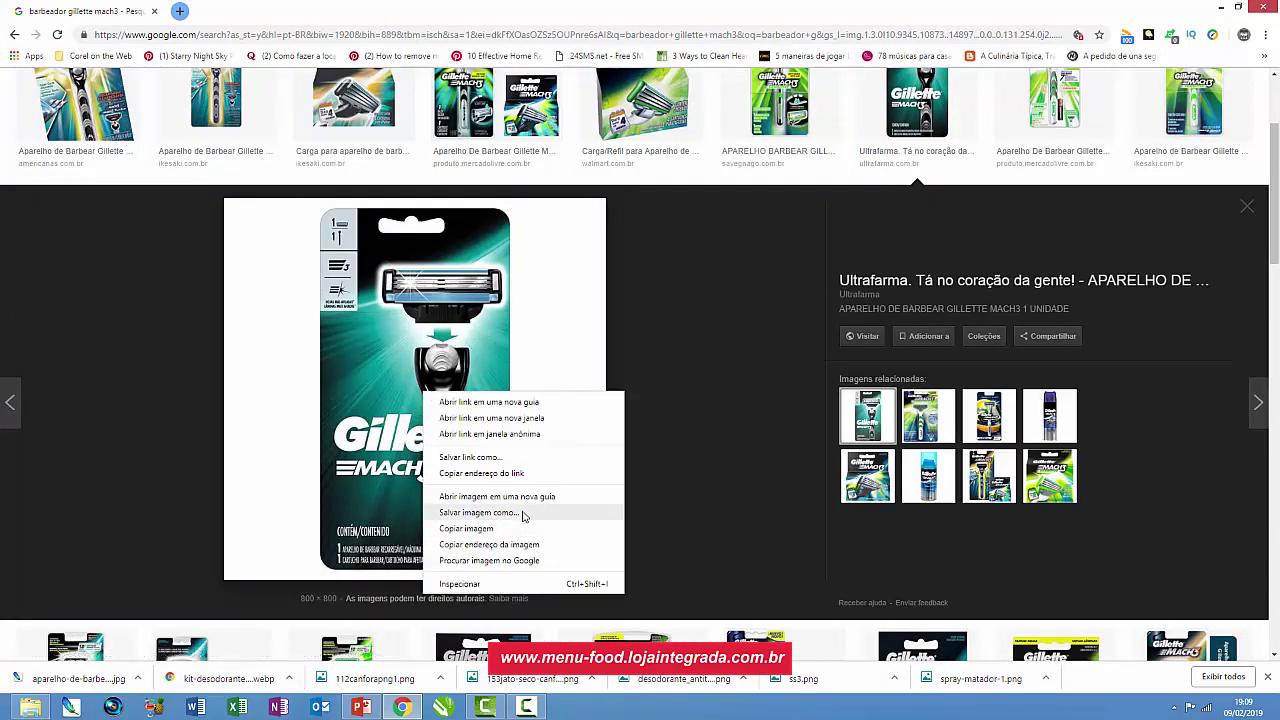
pyautogui.click(524, 513)
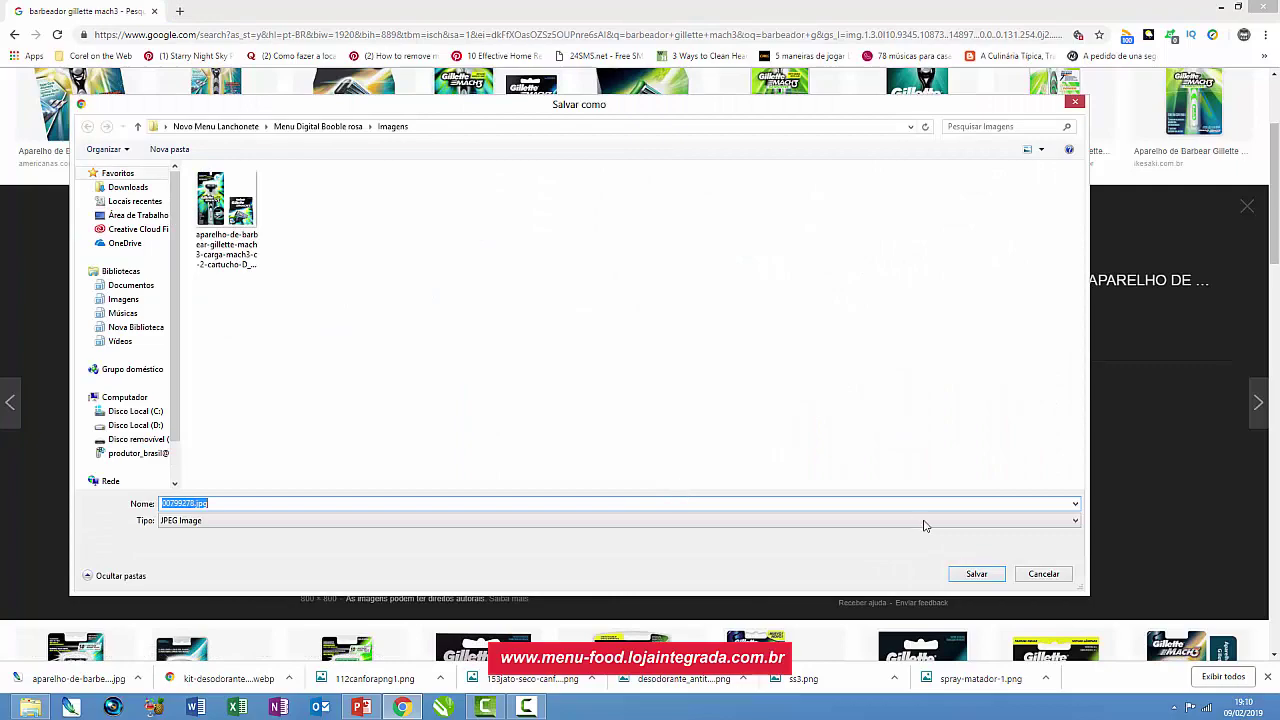
pyautogui.click(976, 574)
pyautogui.scroll(1, 1008, 356)
pyautogui.scroll(1, 1008, 356)
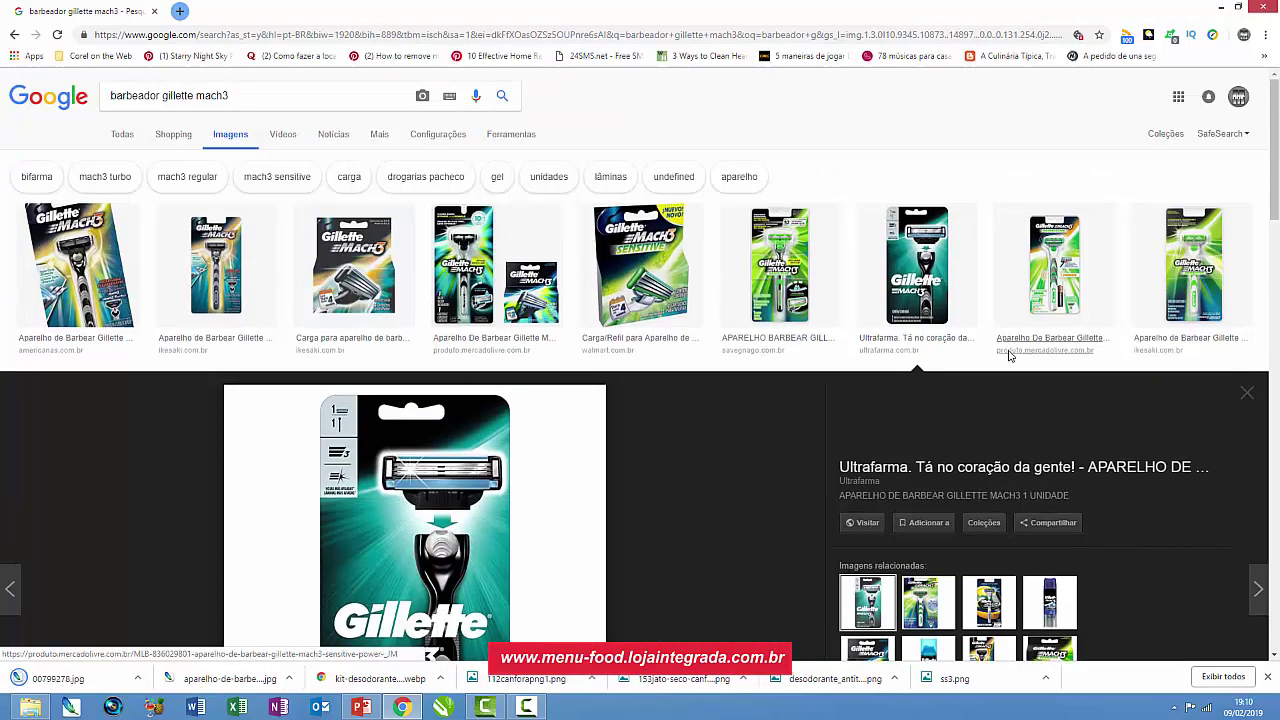
pyautogui.scroll(-3, 430, 357)
pyautogui.scroll(-4, 425, 385)
pyautogui.scroll(-1, 425, 393)
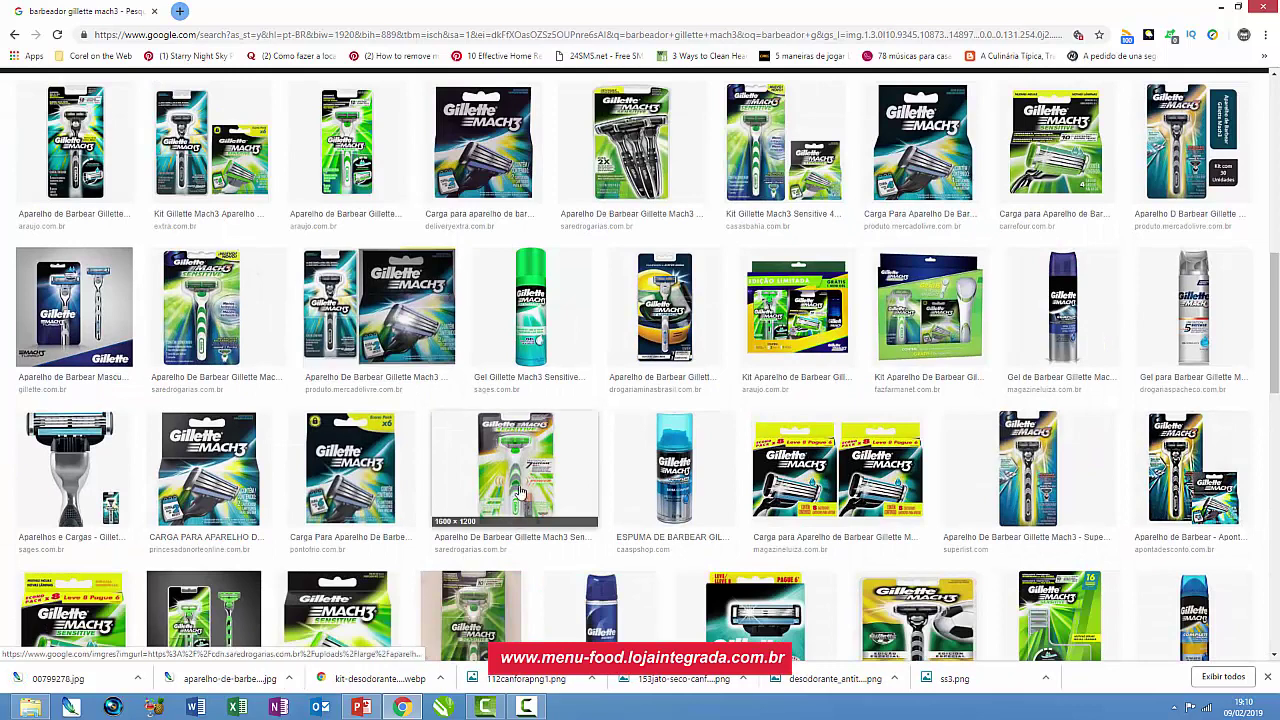
pyautogui.click(533, 331)
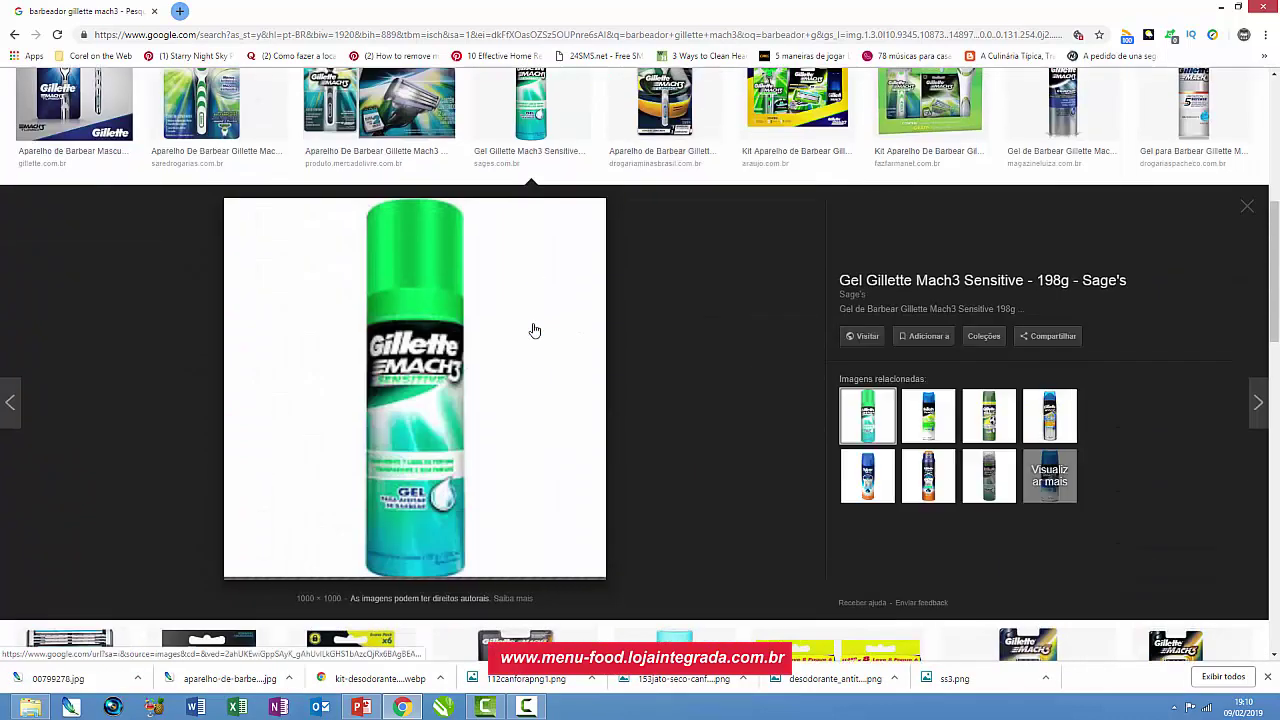
pyautogui.rightClick(396, 431)
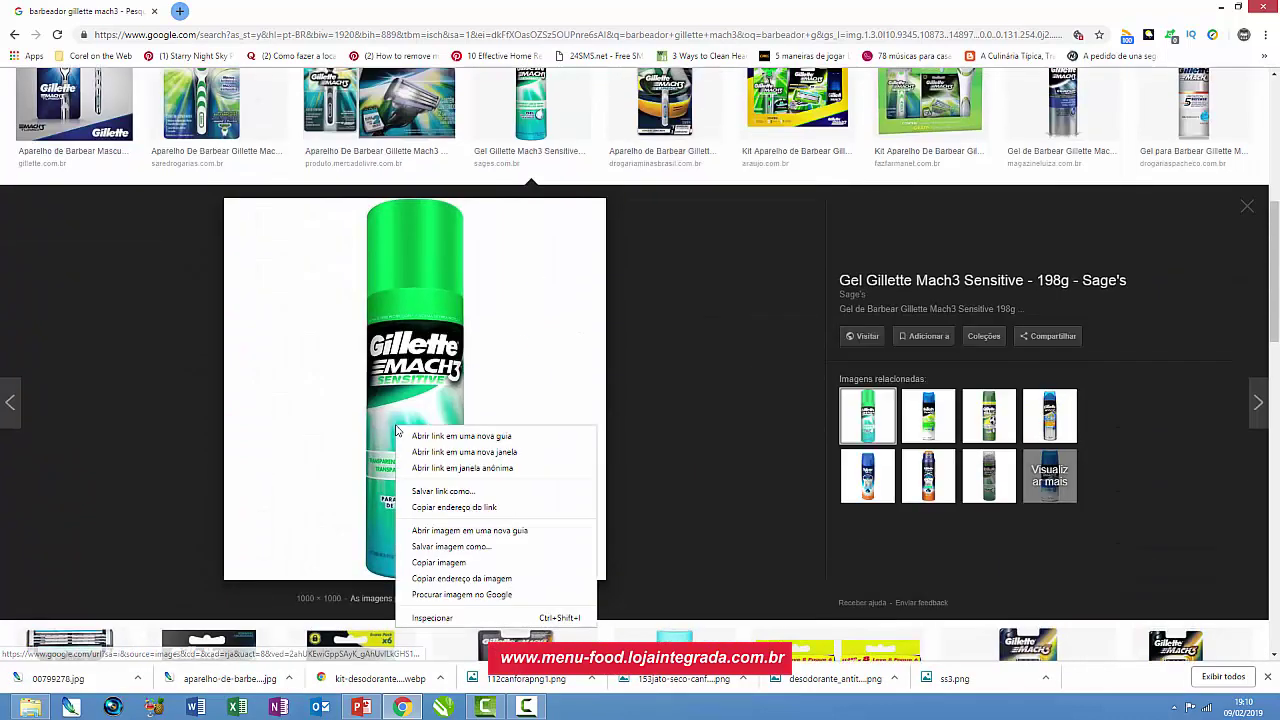
pyautogui.click(496, 548)
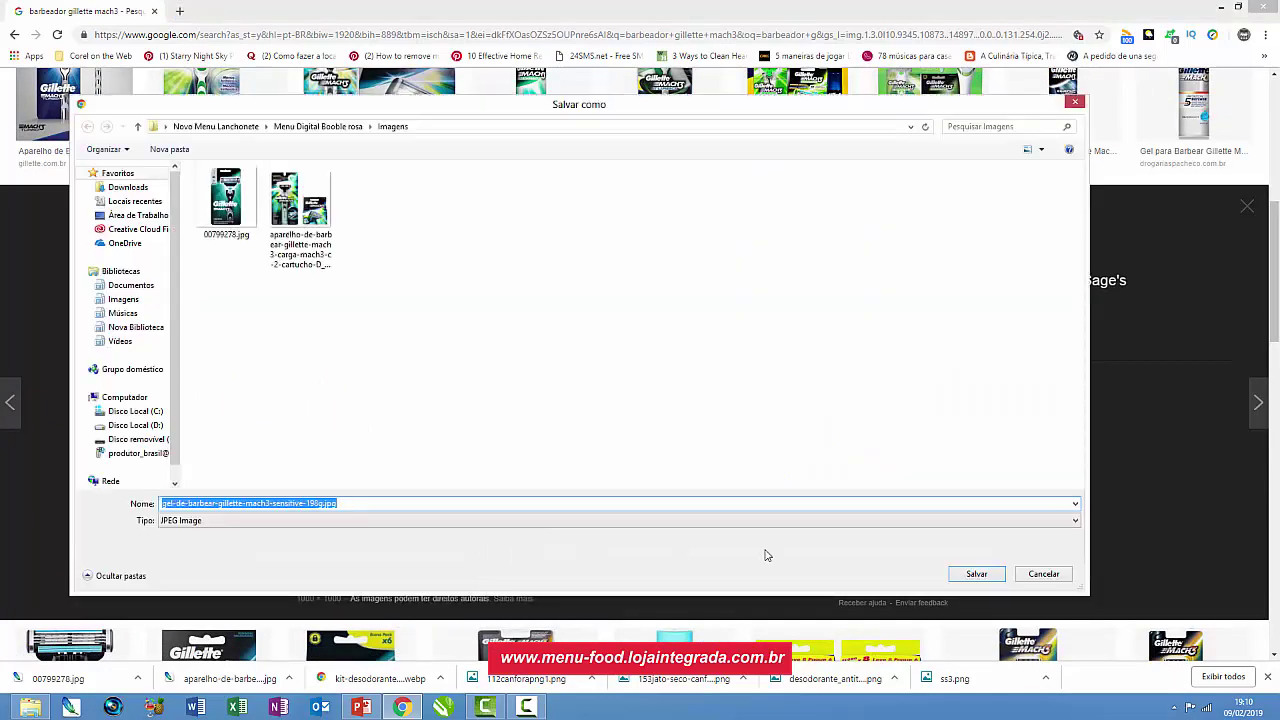
pyautogui.click(976, 573)
pyautogui.scroll(3, 790, 478)
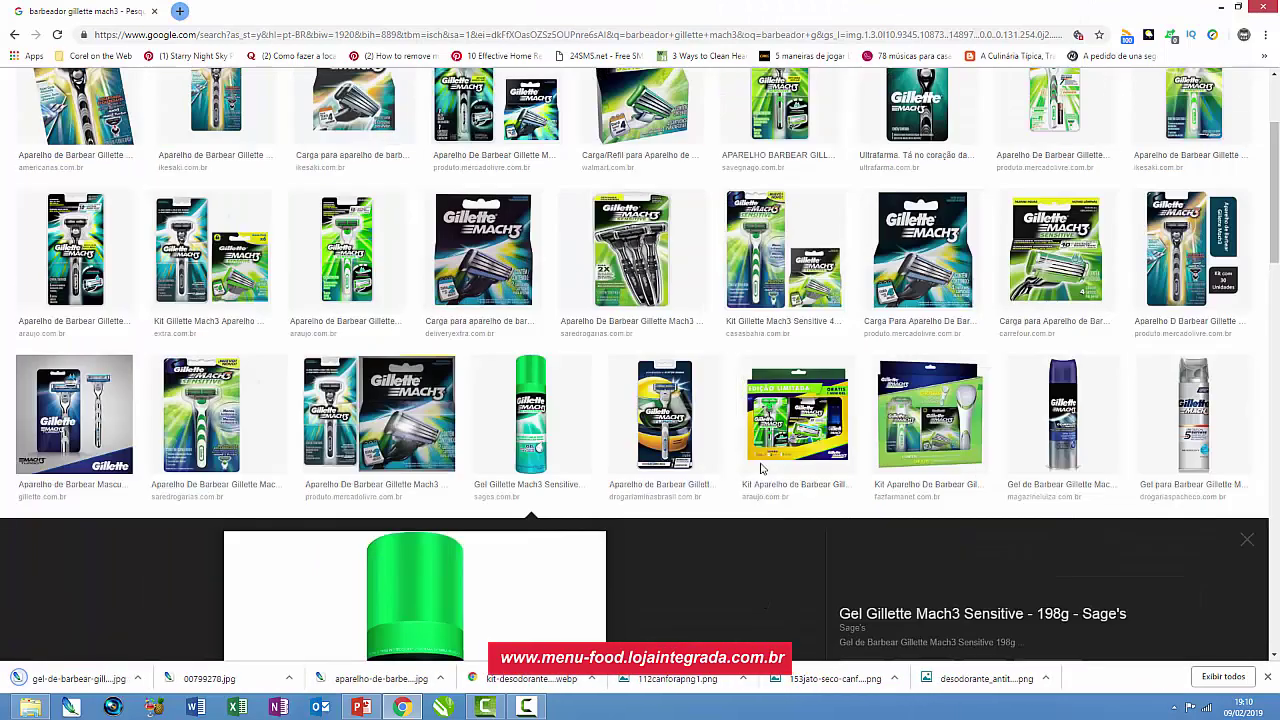
pyautogui.scroll(2, 762, 468)
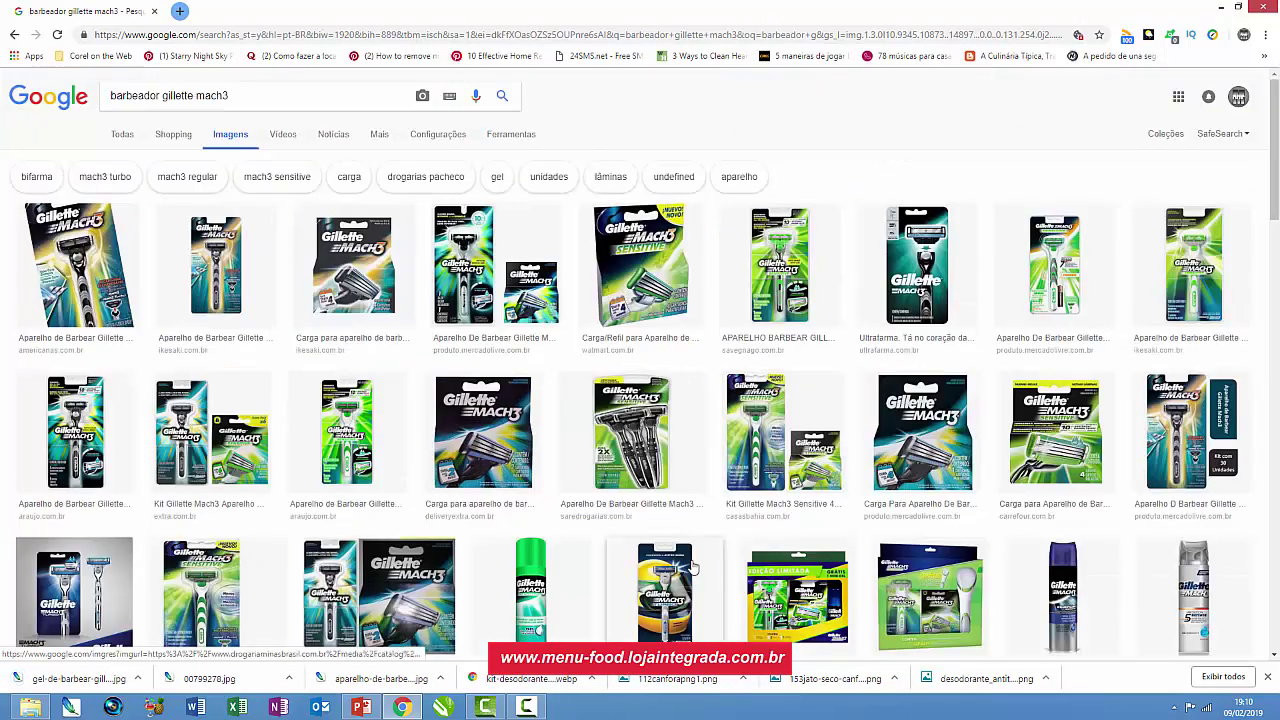
# - Swap slide 4's Rexona picture for the razor image 00799278.jpg
pyautogui.click(362, 708)
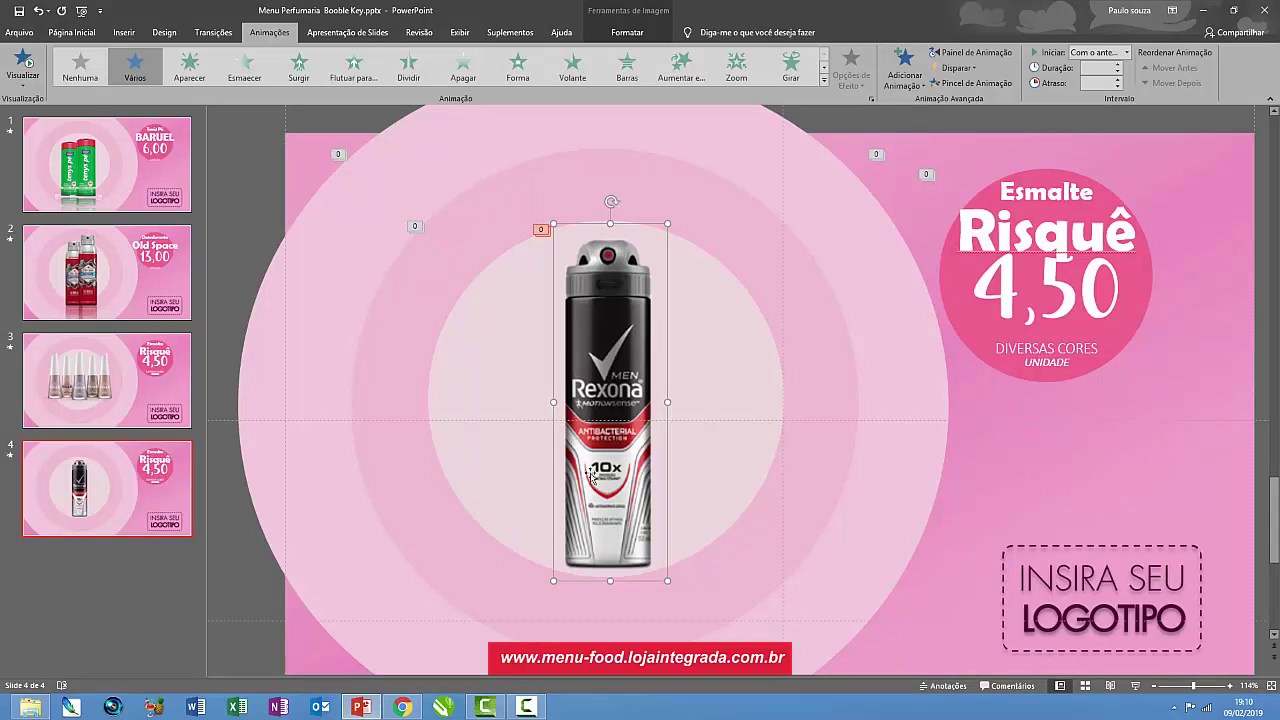
pyautogui.rightClick(613, 355)
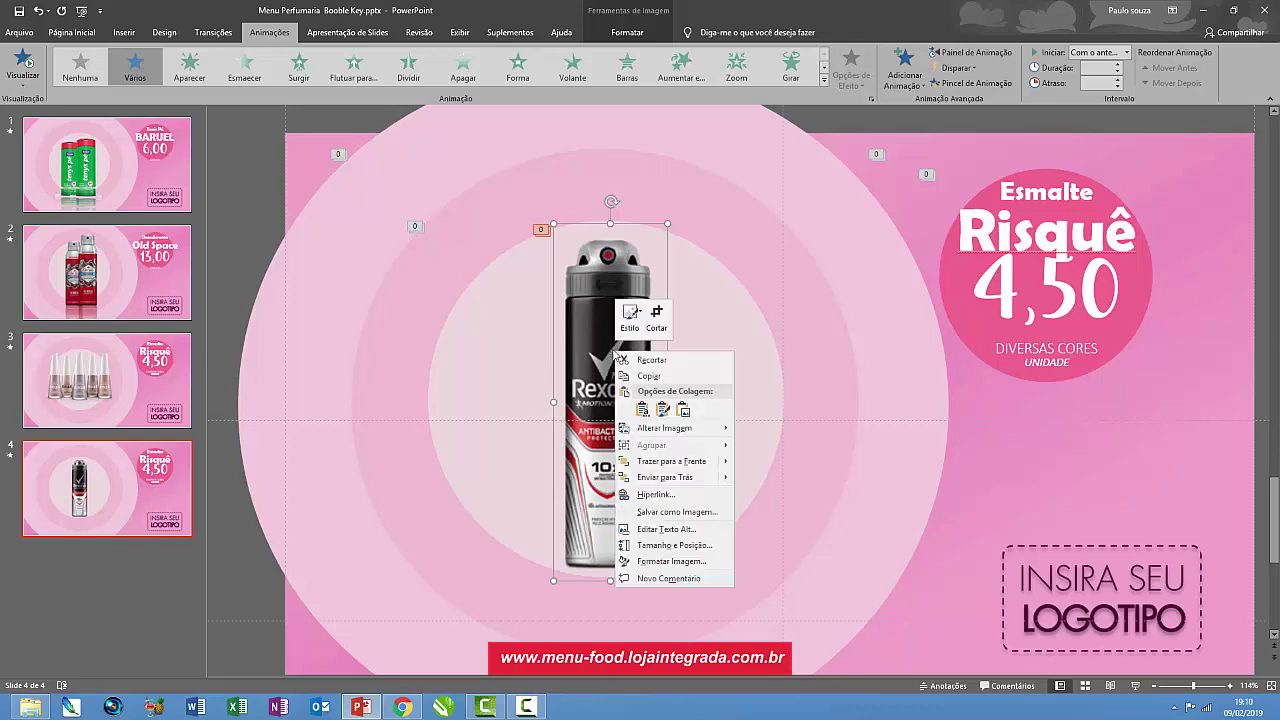
pyautogui.click(596, 342)
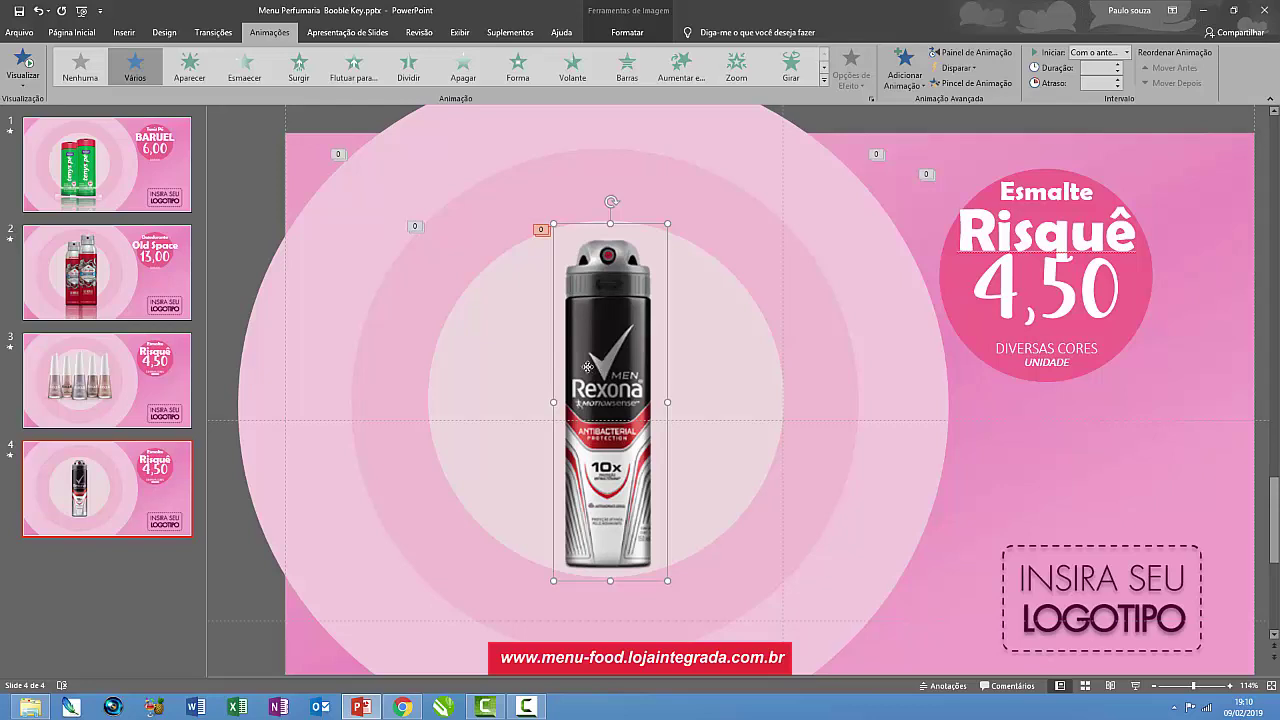
pyautogui.rightClick(588, 366)
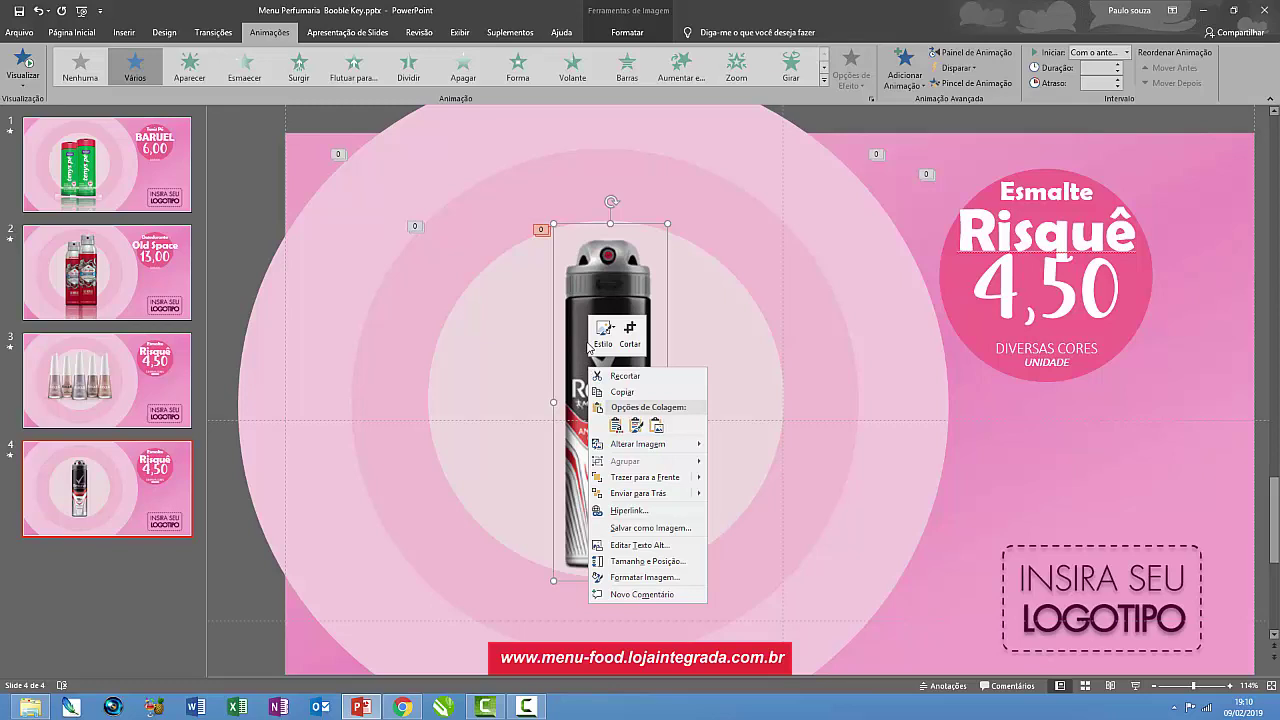
pyautogui.moveTo(658, 446)
pyautogui.click(762, 450)
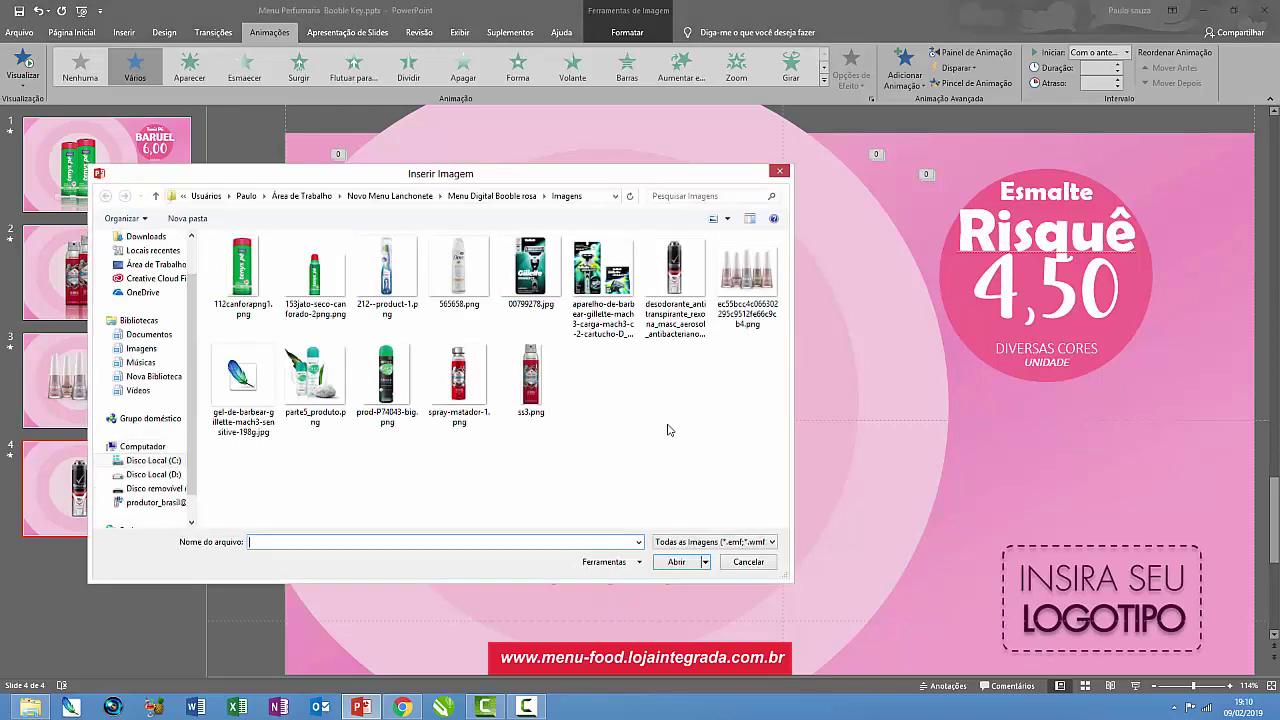
pyautogui.click(530, 285)
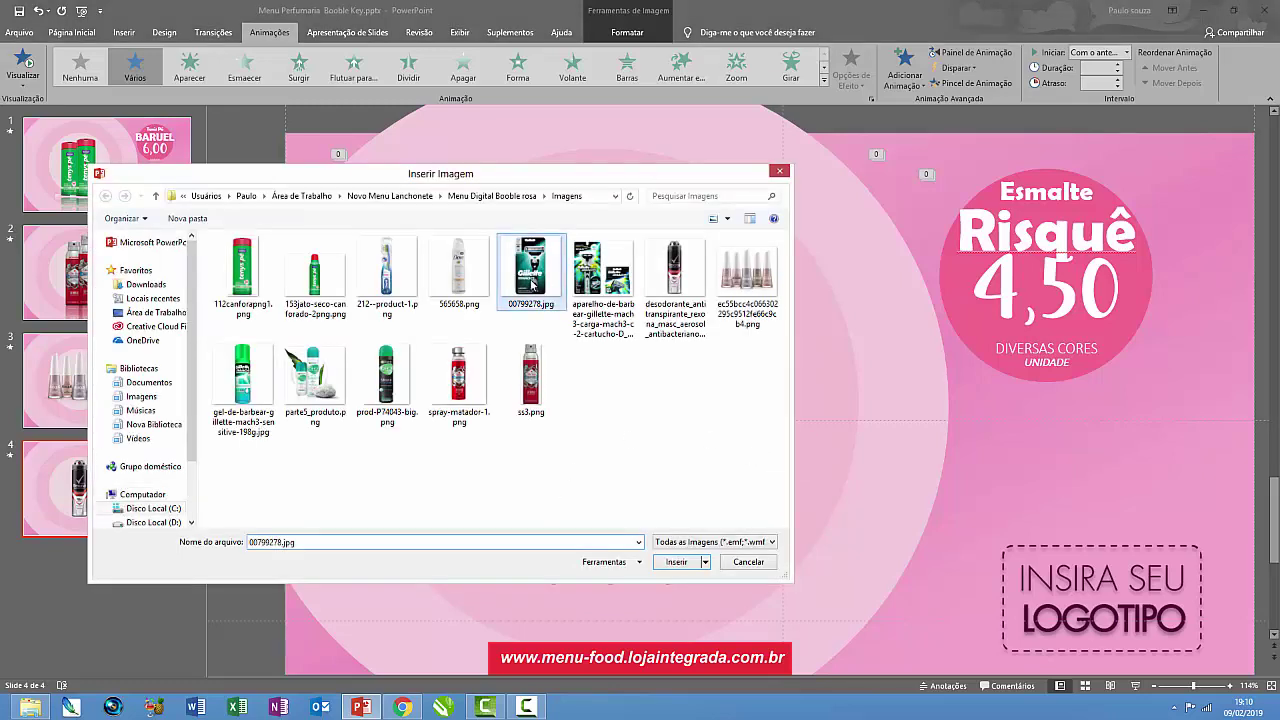
pyautogui.click(677, 561)
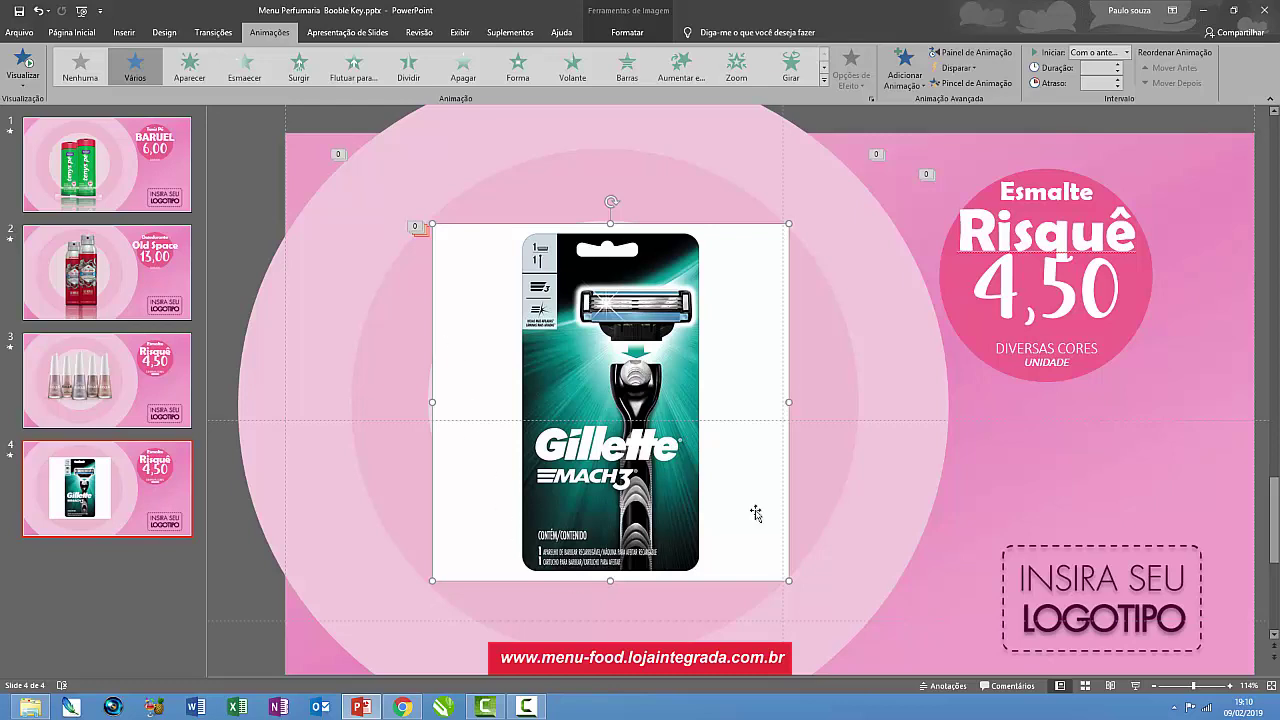
# - Start Remover Plano de Fundo and stretch the kept region over the whole razor package
pyautogui.doubleClick(665, 368)
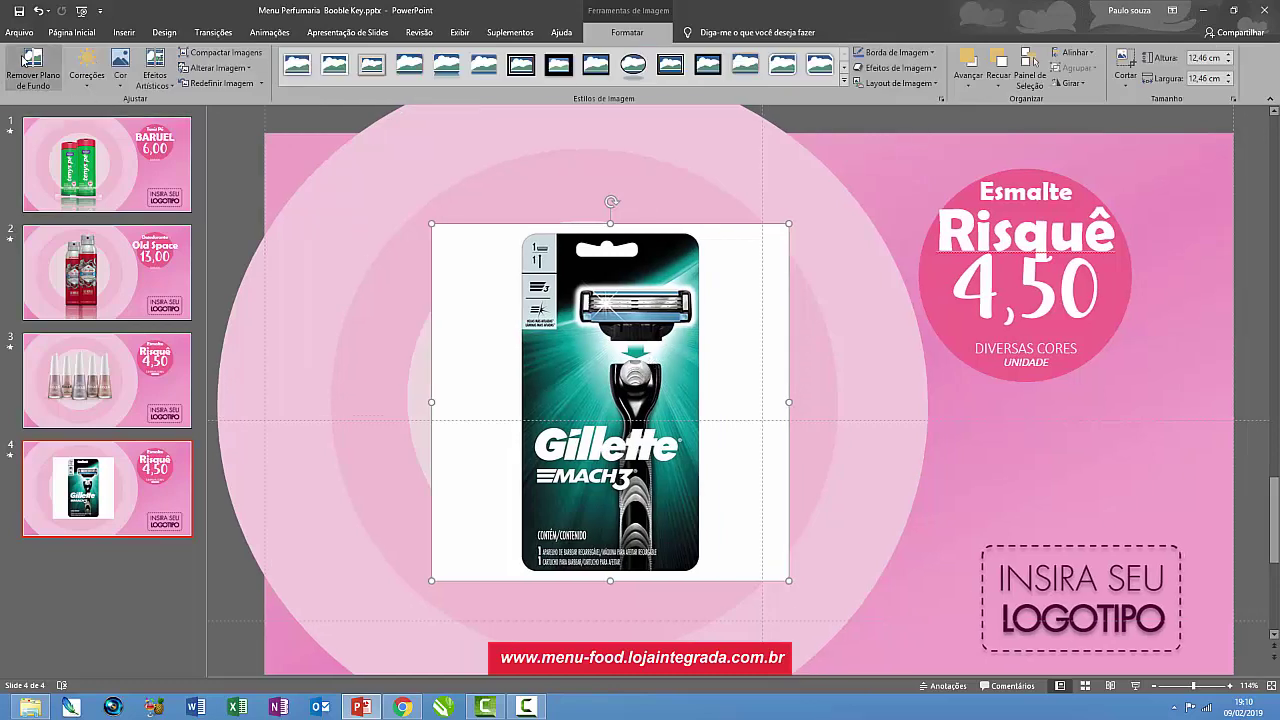
pyautogui.click(35, 58)
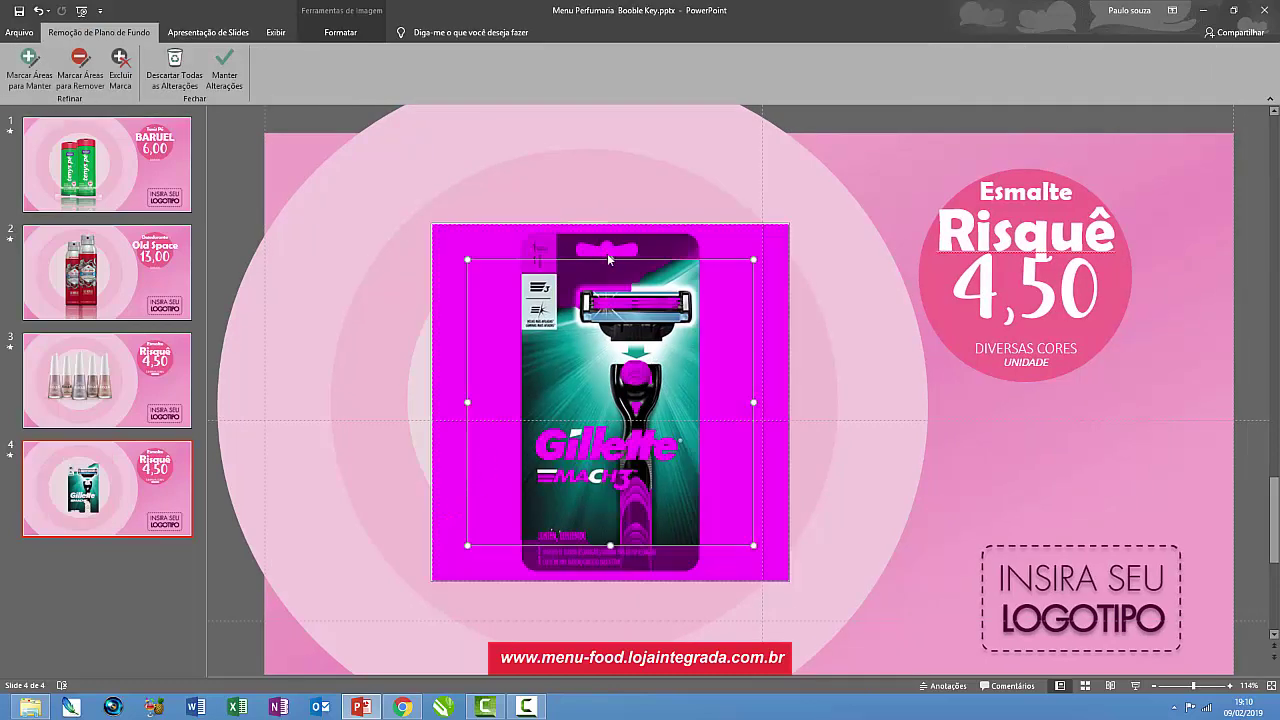
pyautogui.moveTo(607, 258); pyautogui.dragTo(609, 234)
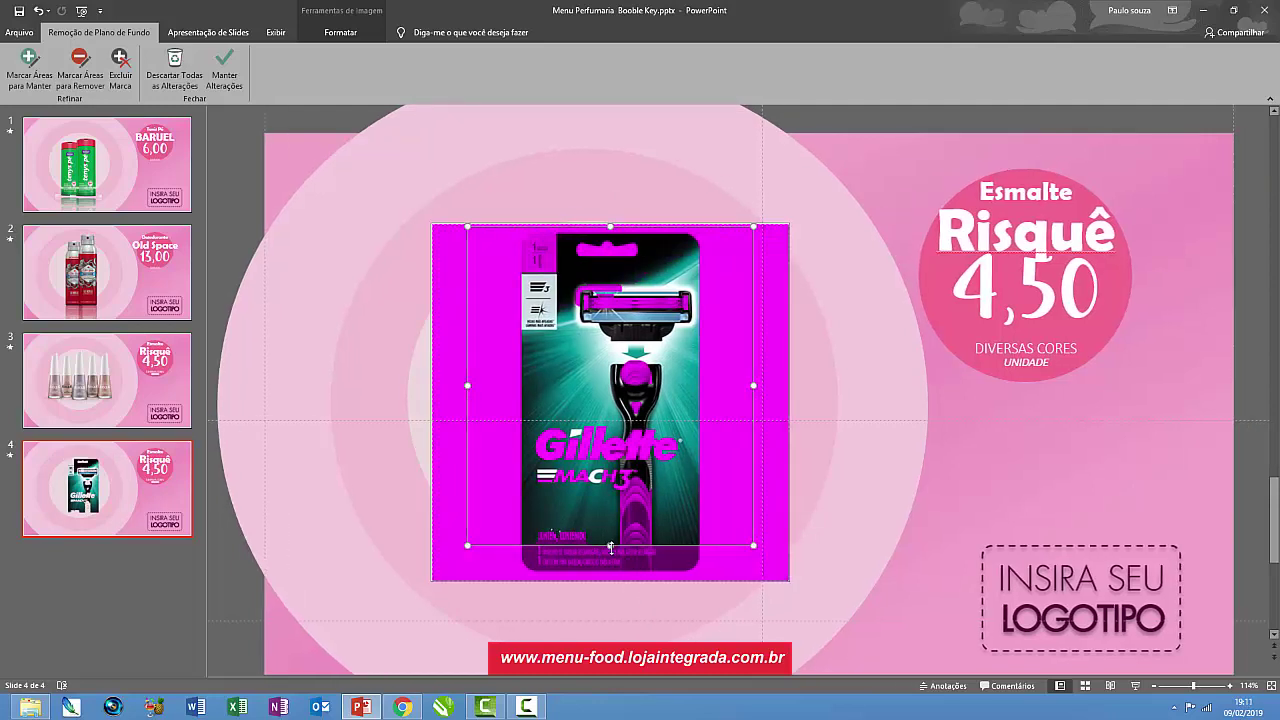
pyautogui.moveTo(610, 547); pyautogui.dragTo(616, 580)
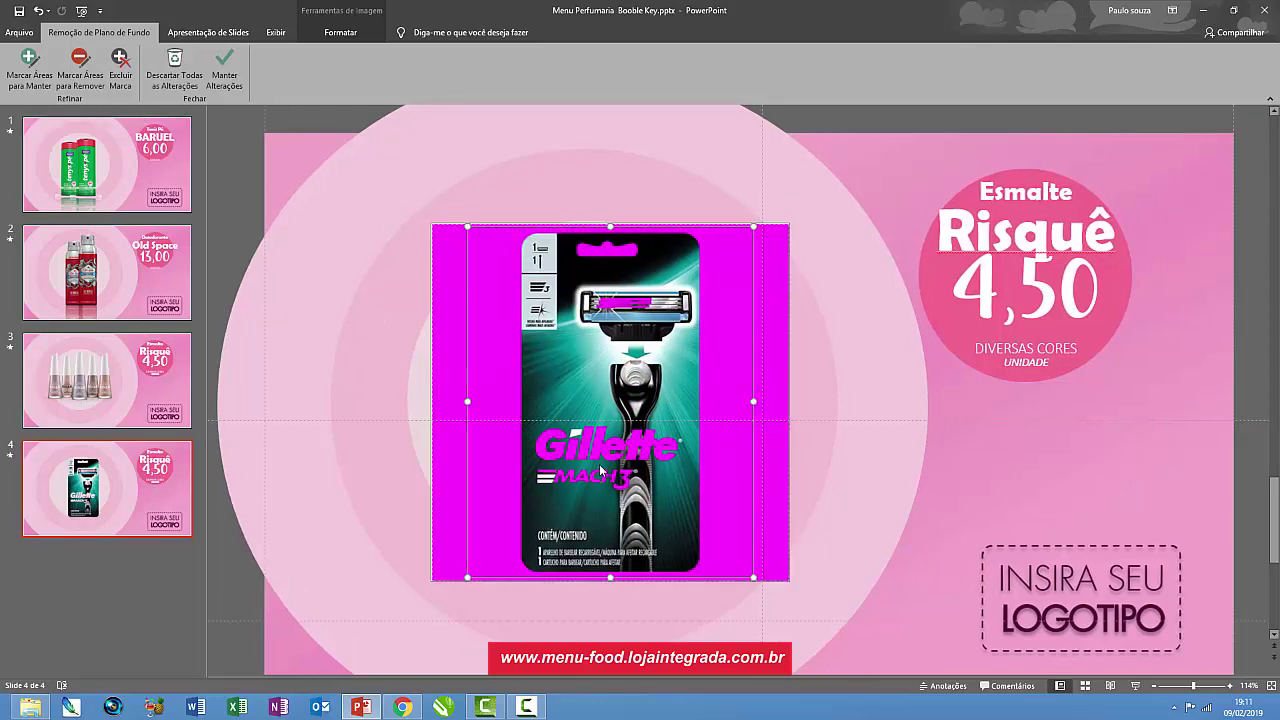
# - Mark the razor head and each letter of 'Gillette' as areas to keep
pyautogui.click(38, 74)
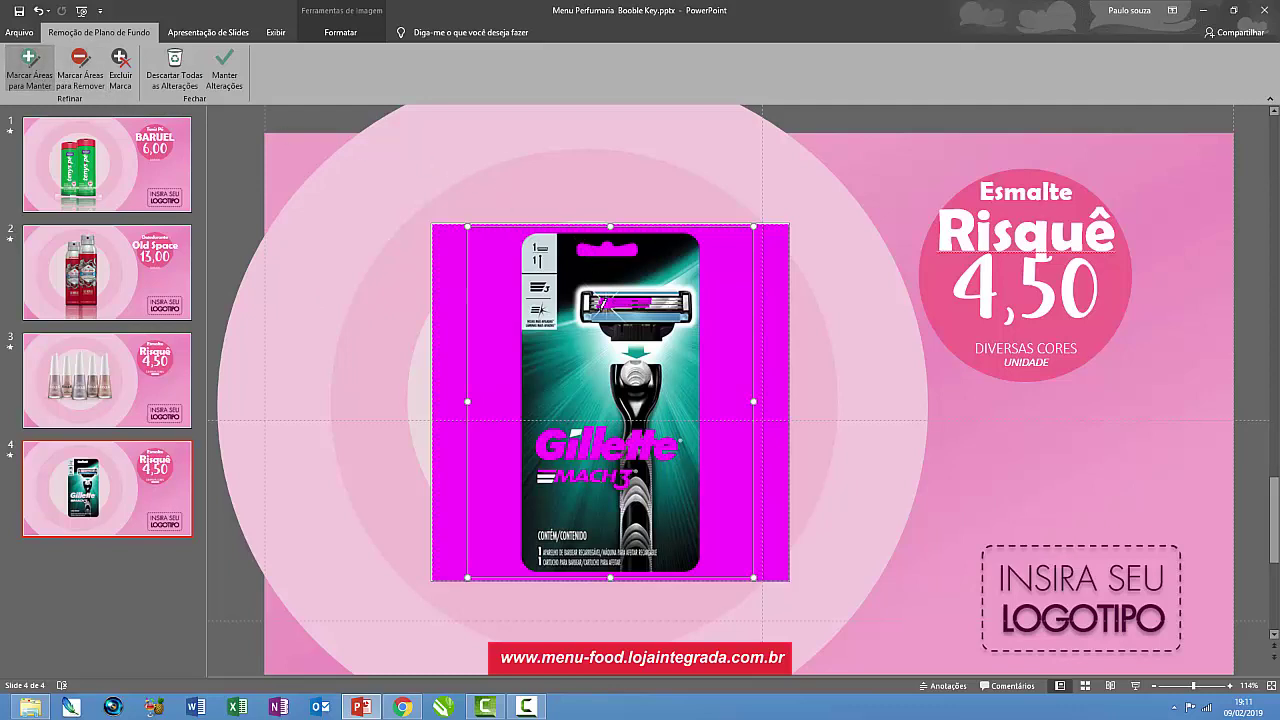
pyautogui.moveTo(610, 302); pyautogui.dragTo(636, 306)
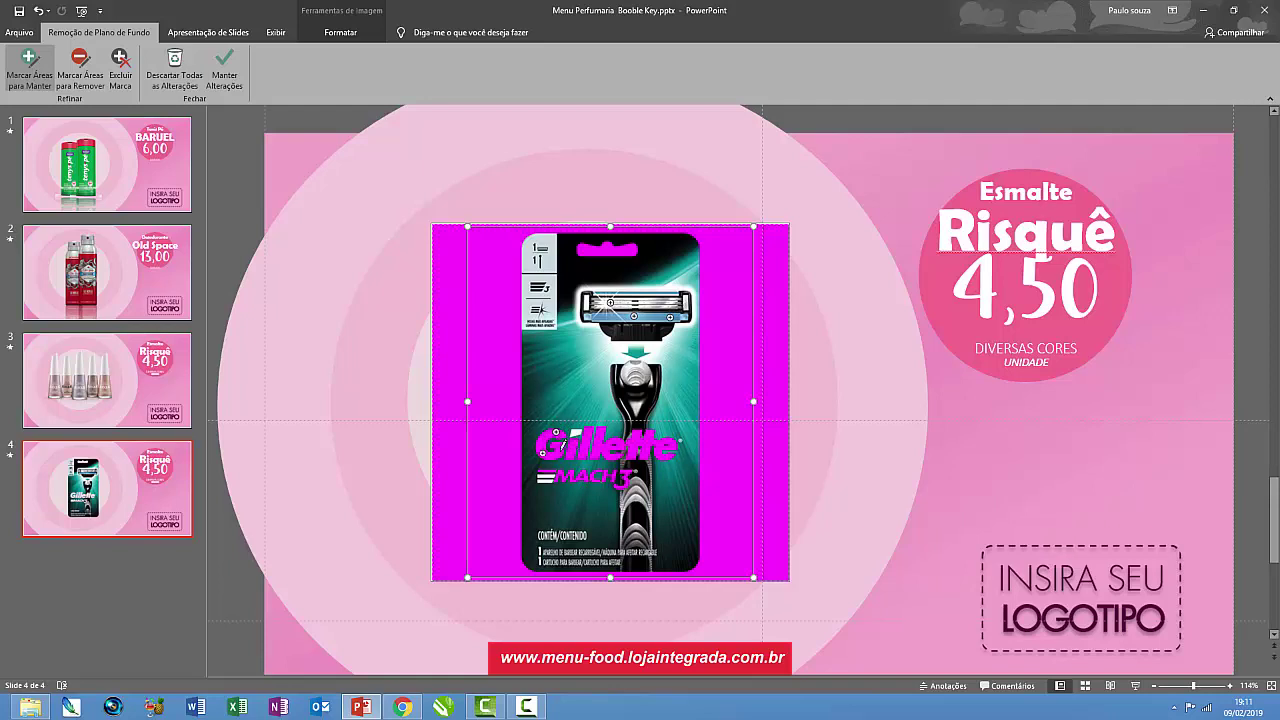
pyautogui.moveTo(578, 441); pyautogui.dragTo(571, 437)
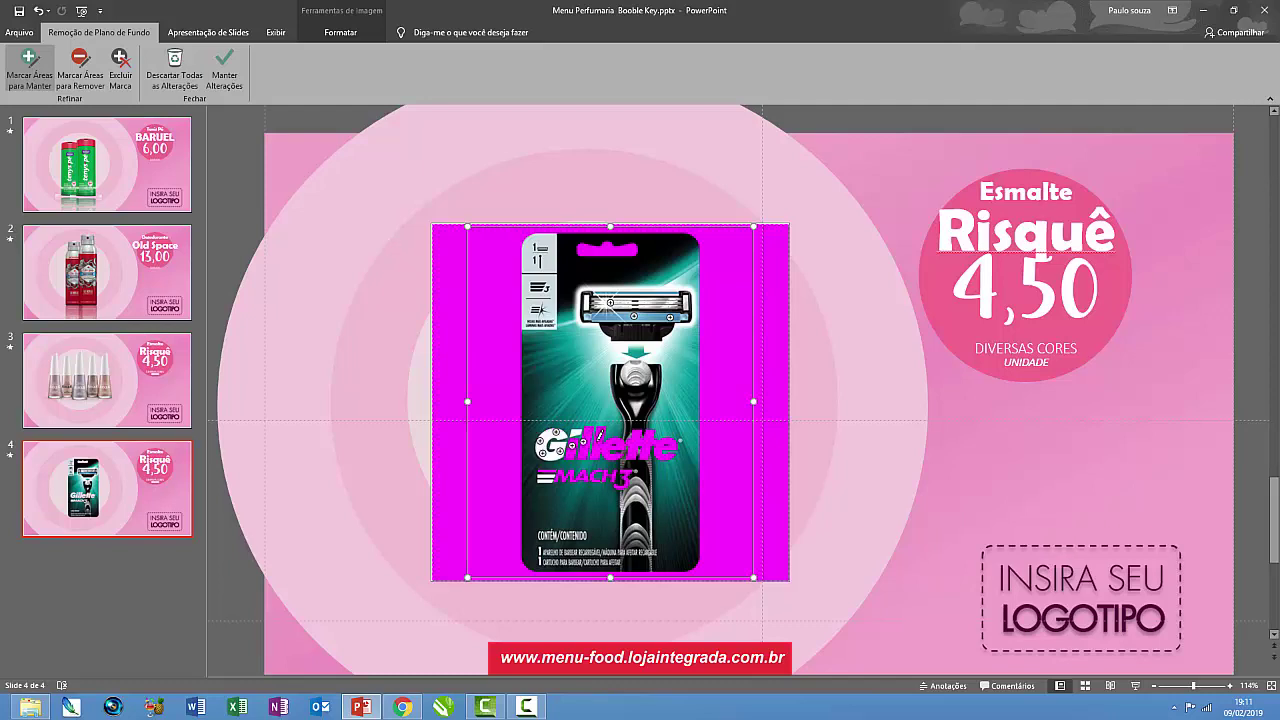
pyautogui.click(575, 446)
pyautogui.click(591, 445)
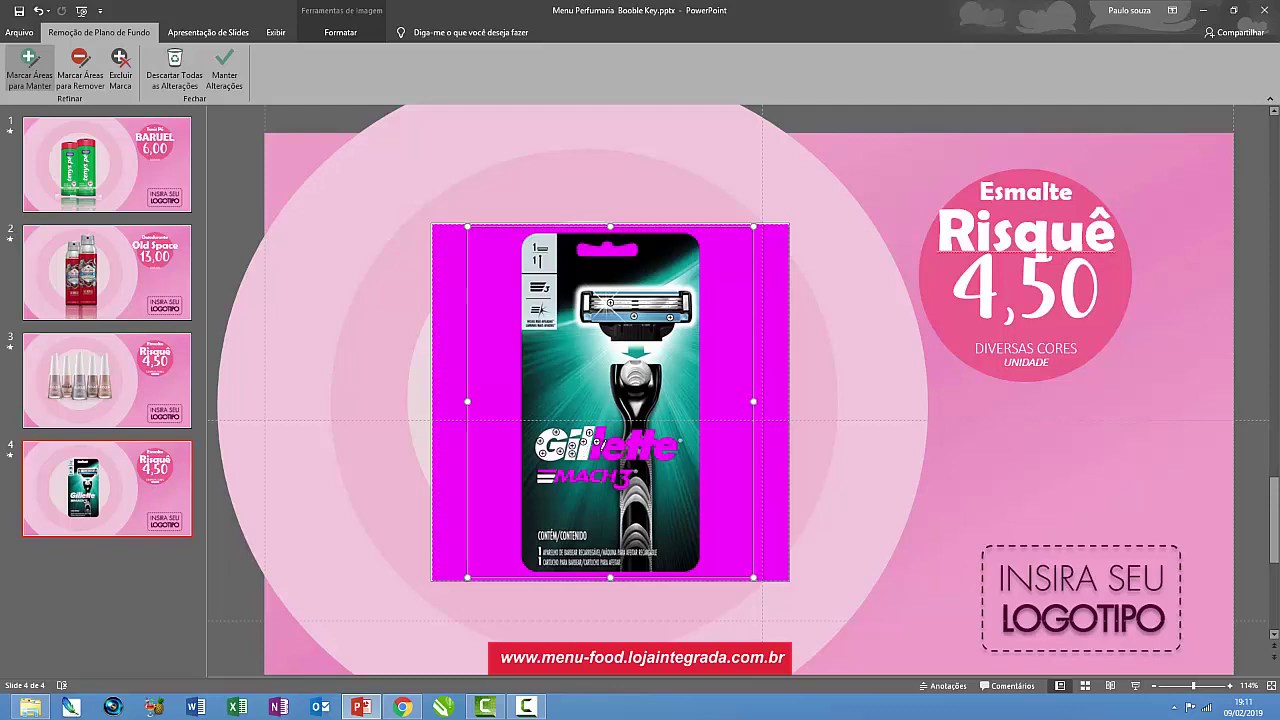
pyautogui.click(601, 442)
pyautogui.click(606, 441)
pyautogui.click(610, 446)
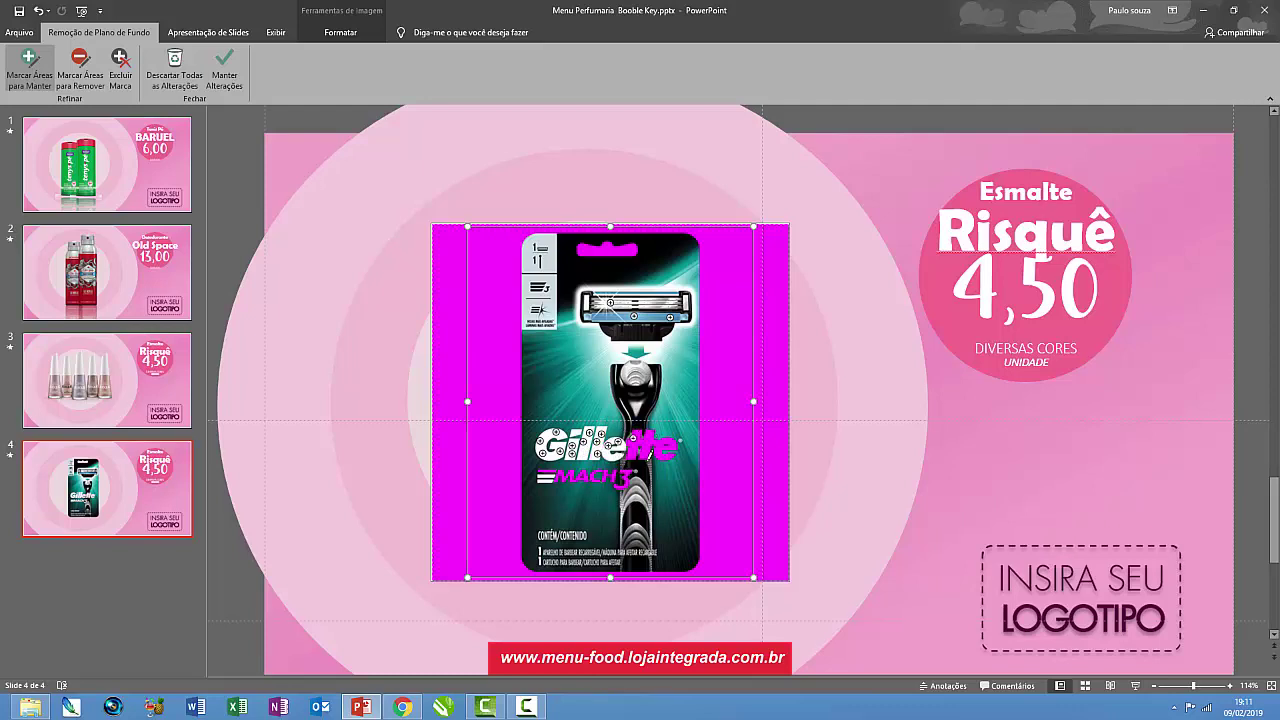
pyautogui.click(645, 443)
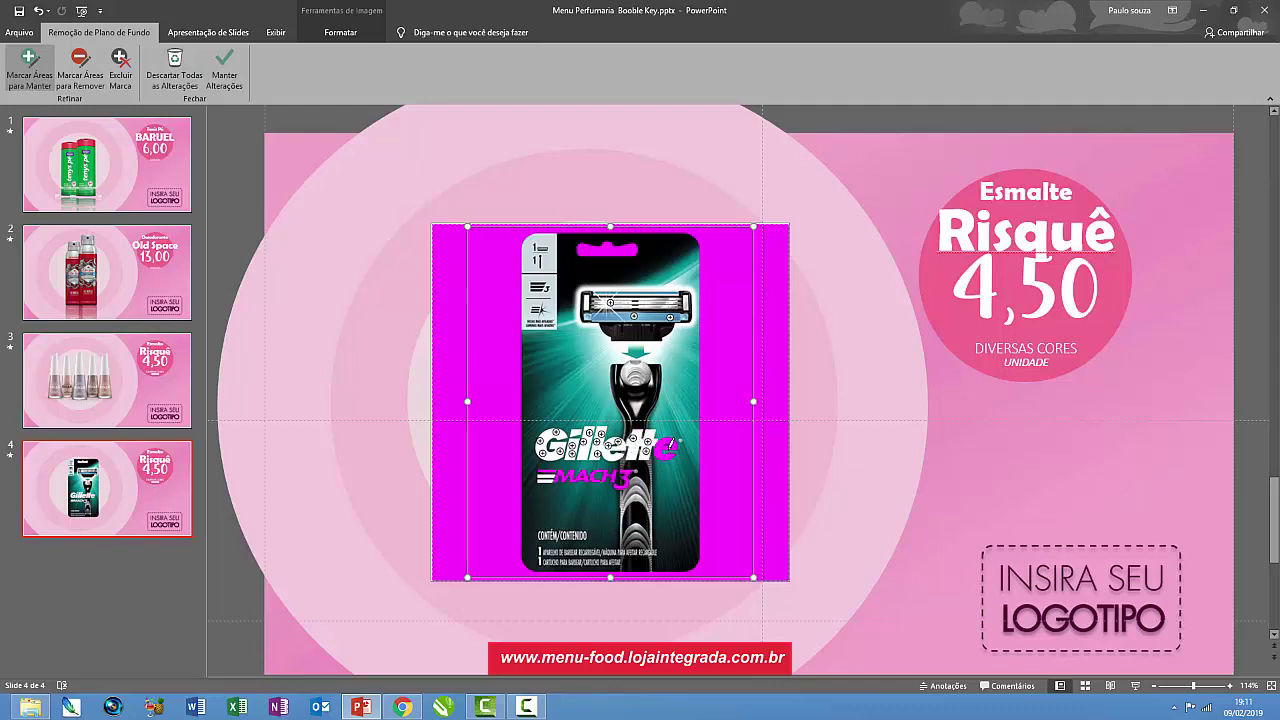
pyautogui.click(688, 452)
# - Mark the stripes and letters of 'MACH3' as areas to keep
pyautogui.scroll(5, 727, 641)
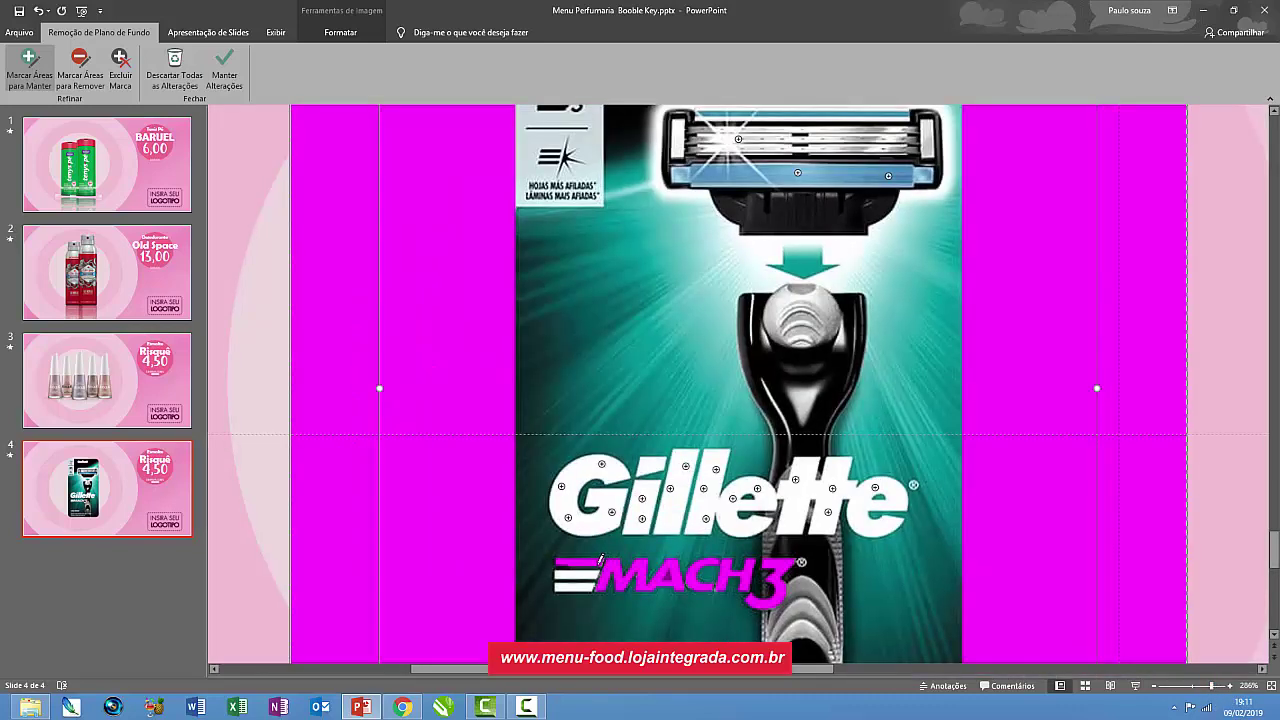
pyautogui.moveTo(597, 563); pyautogui.dragTo(650, 572)
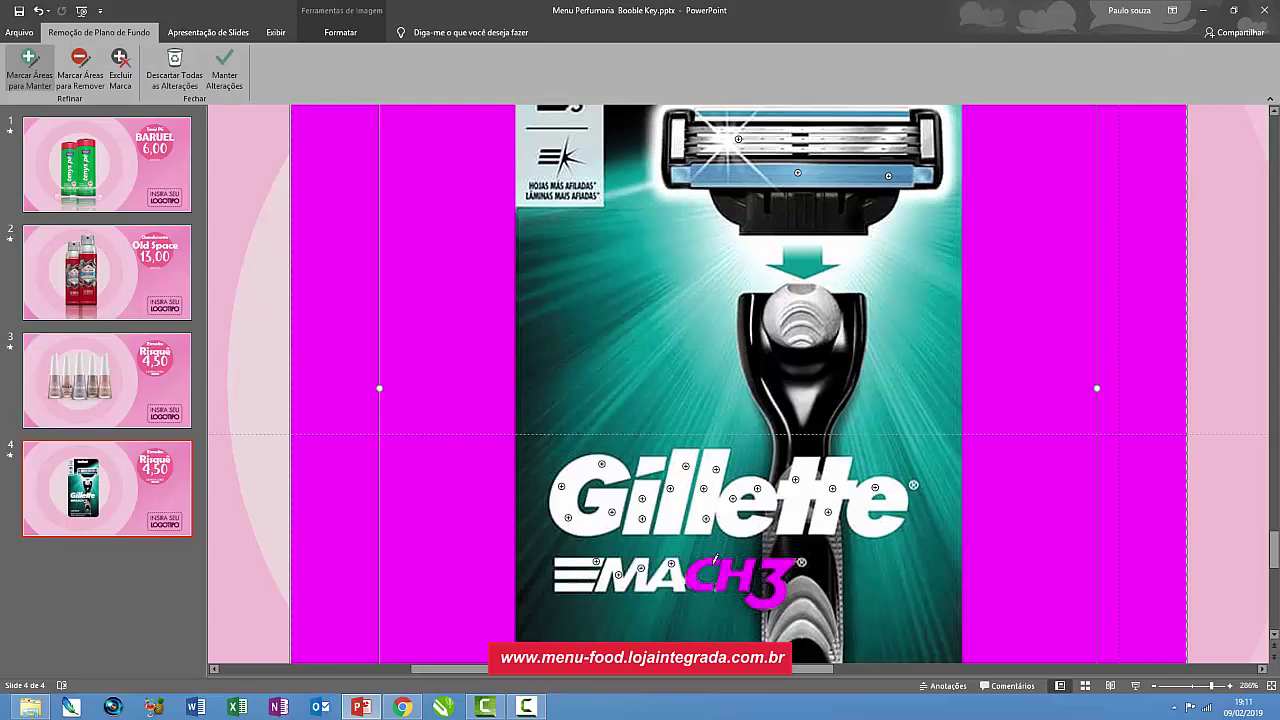
pyautogui.moveTo(739, 563); pyautogui.dragTo(714, 562)
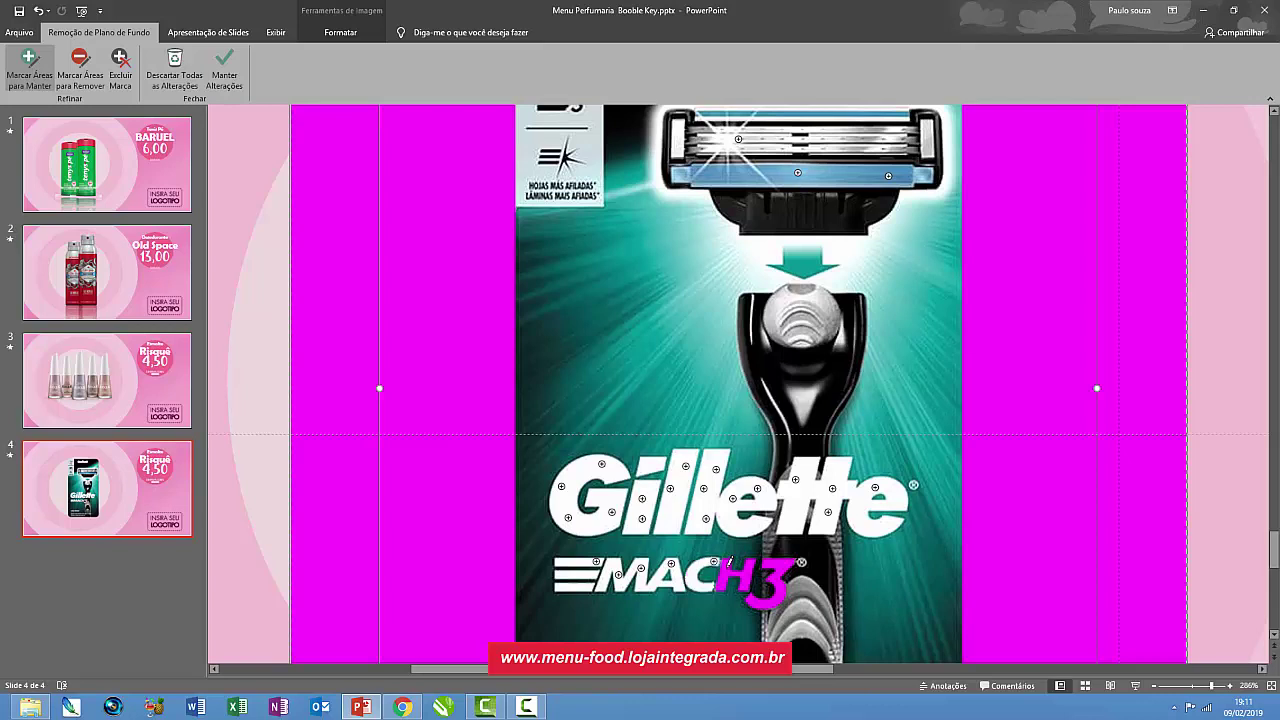
pyautogui.click(752, 564)
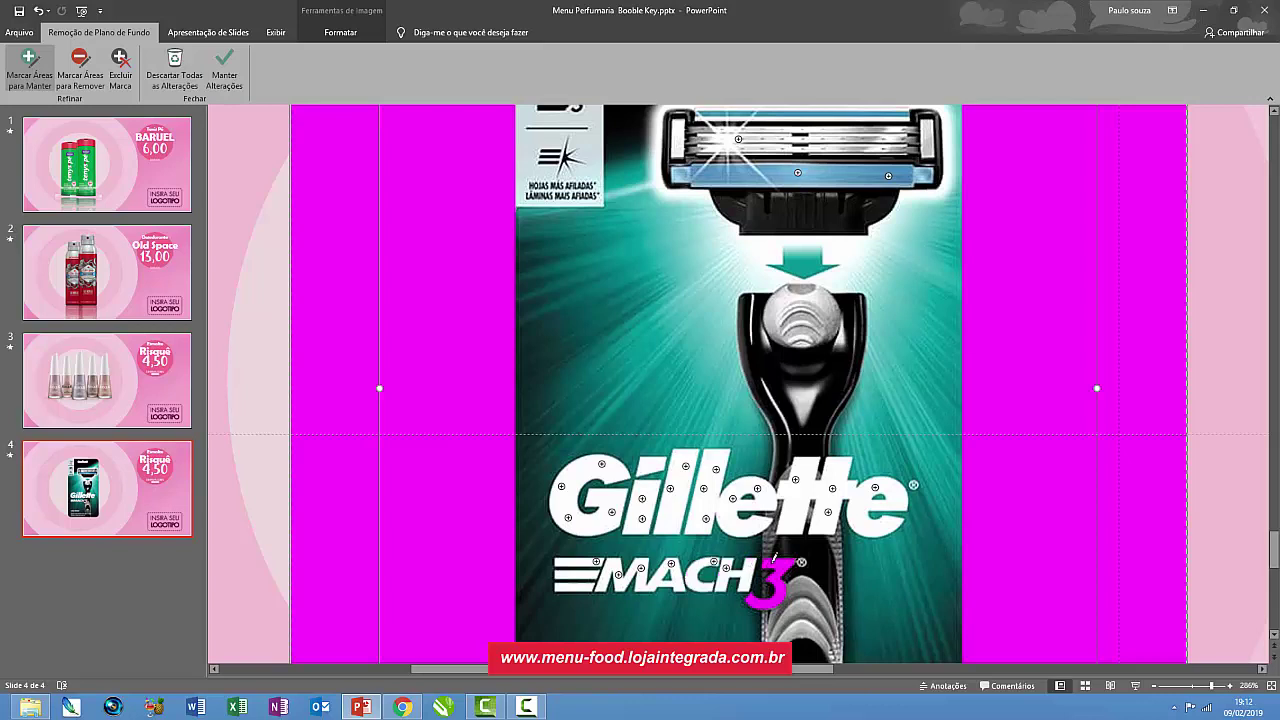
pyautogui.click(769, 563)
pyautogui.moveTo(784, 563); pyautogui.dragTo(785, 588)
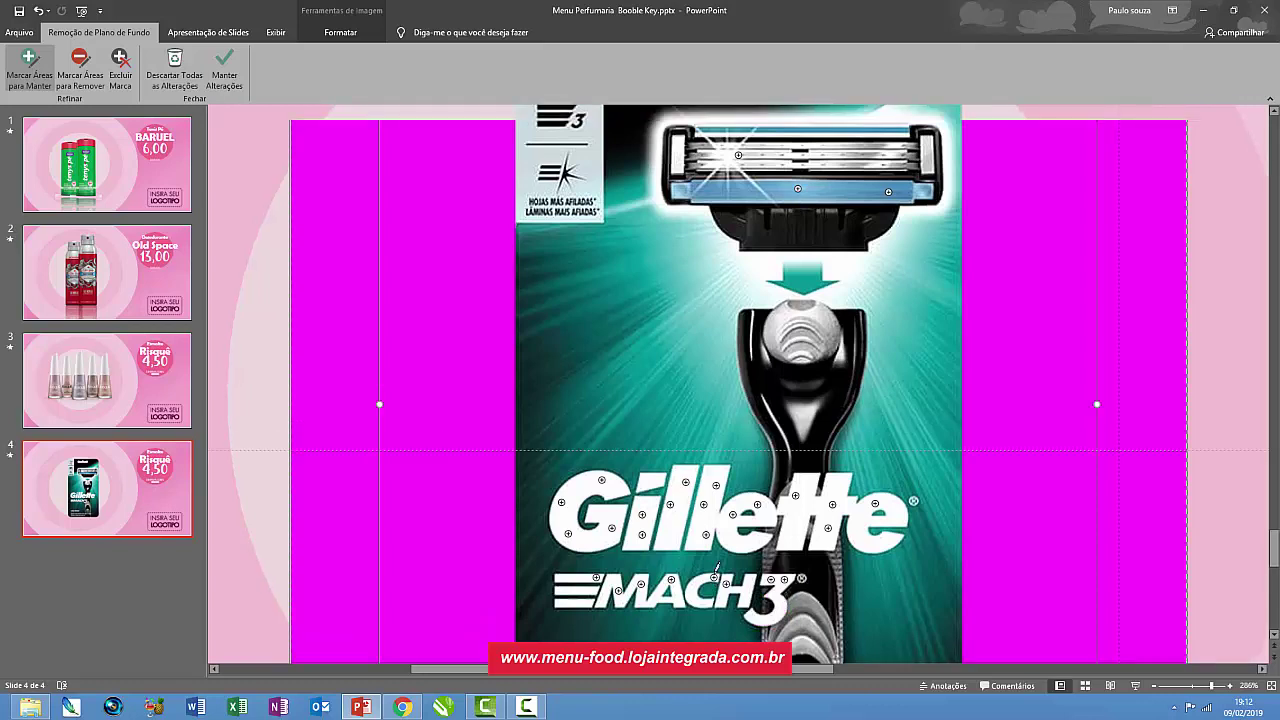
# - Apply the background removal with Manter Alterações
pyautogui.scroll(3, 663, 503)
pyautogui.scroll(2, 663, 503)
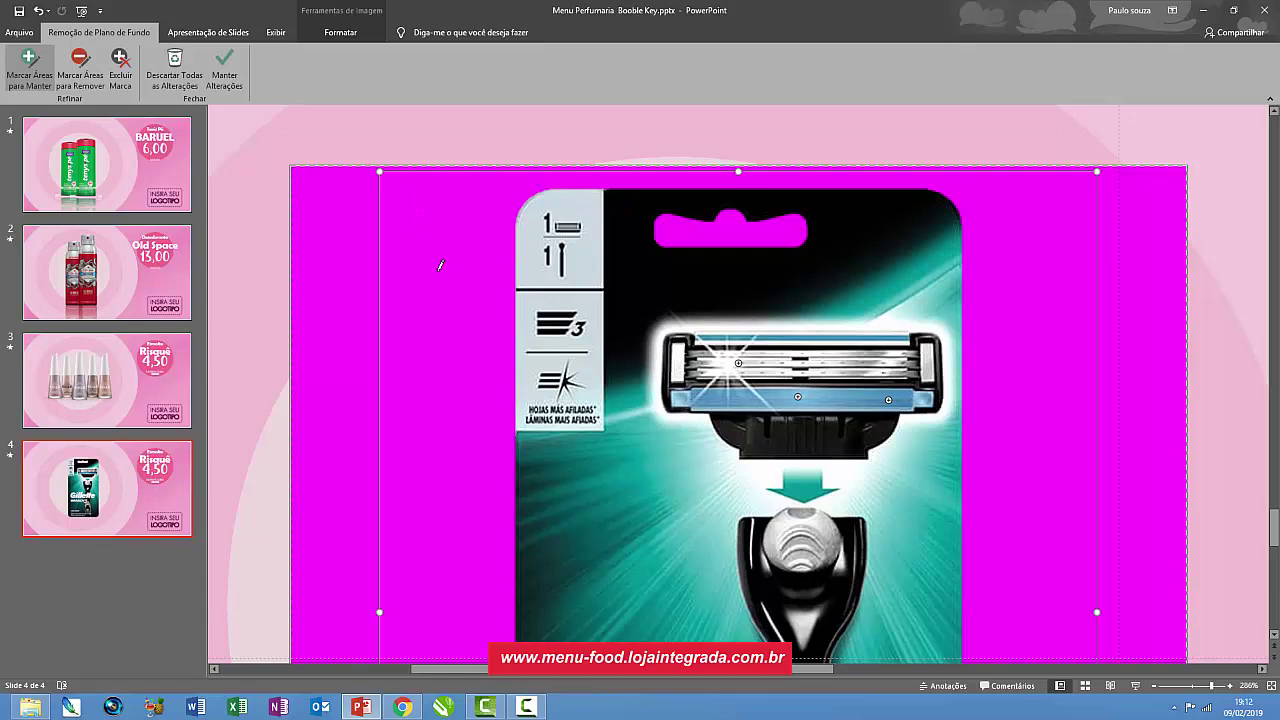
pyautogui.scroll(-2, 829, 488)
pyautogui.scroll(-1, 815, 505)
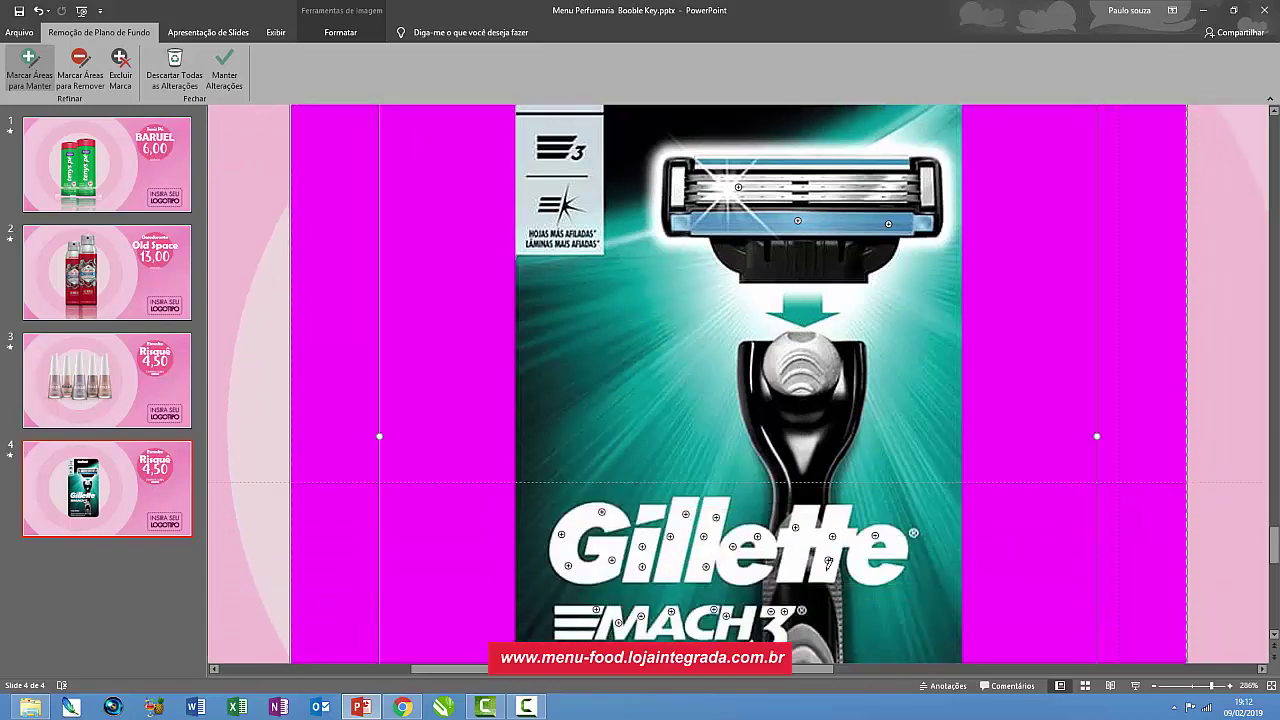
pyautogui.scroll(1, 829, 563)
pyautogui.scroll(3, 829, 563)
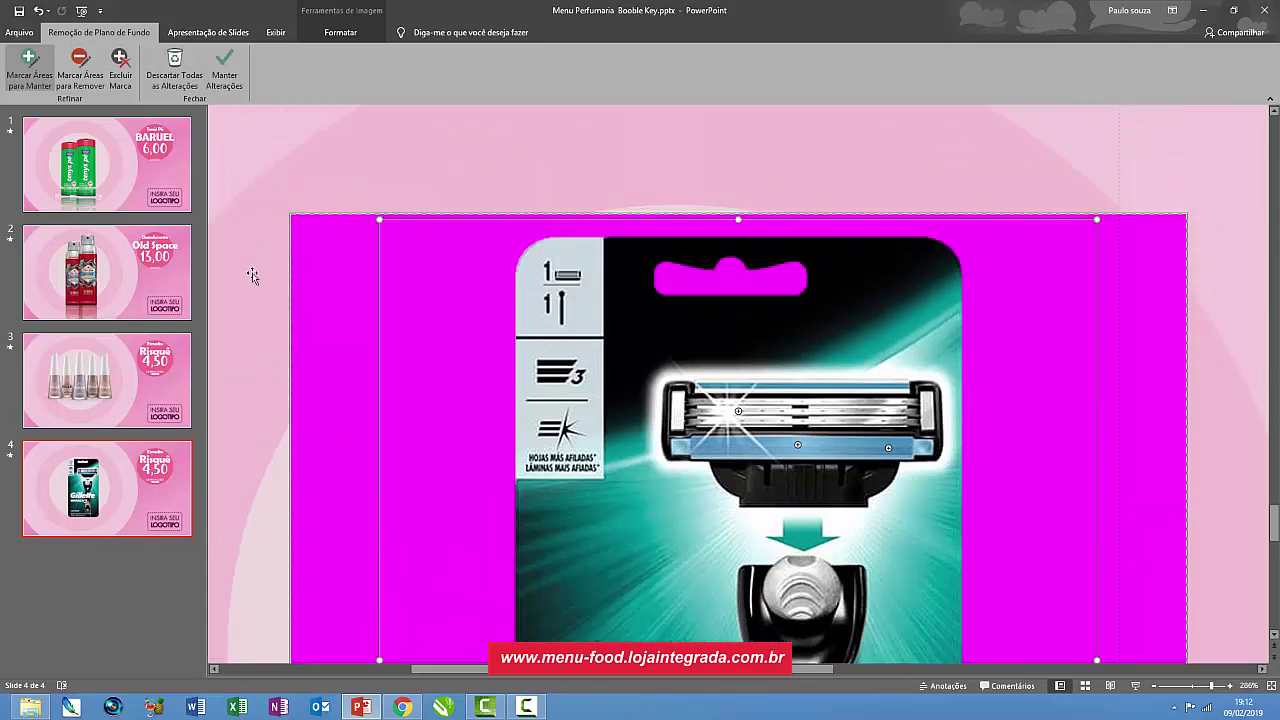
pyautogui.click(316, 176)
pyautogui.scroll(-1, 1075, 590)
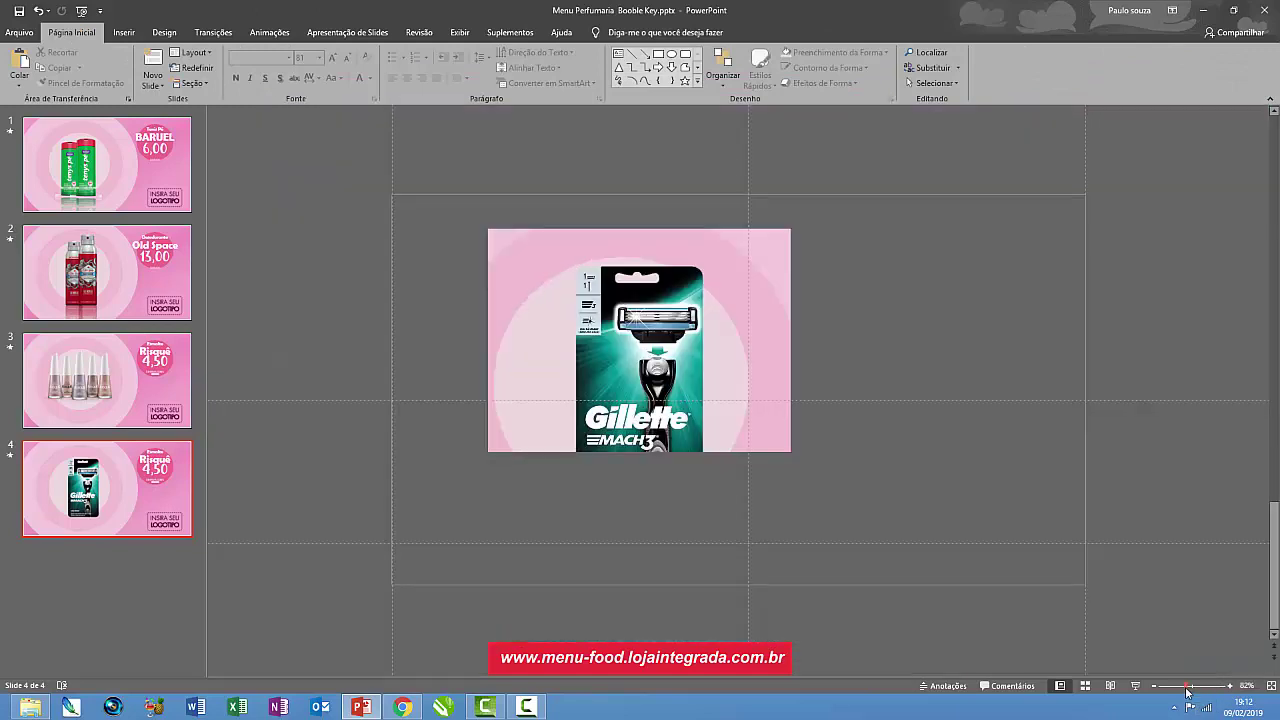
# - Zoom out to the full slide and nudge the razor picture slightly left
pyautogui.moveTo(1200, 686); pyautogui.dragTo(1186, 686)
pyautogui.click(676, 456)
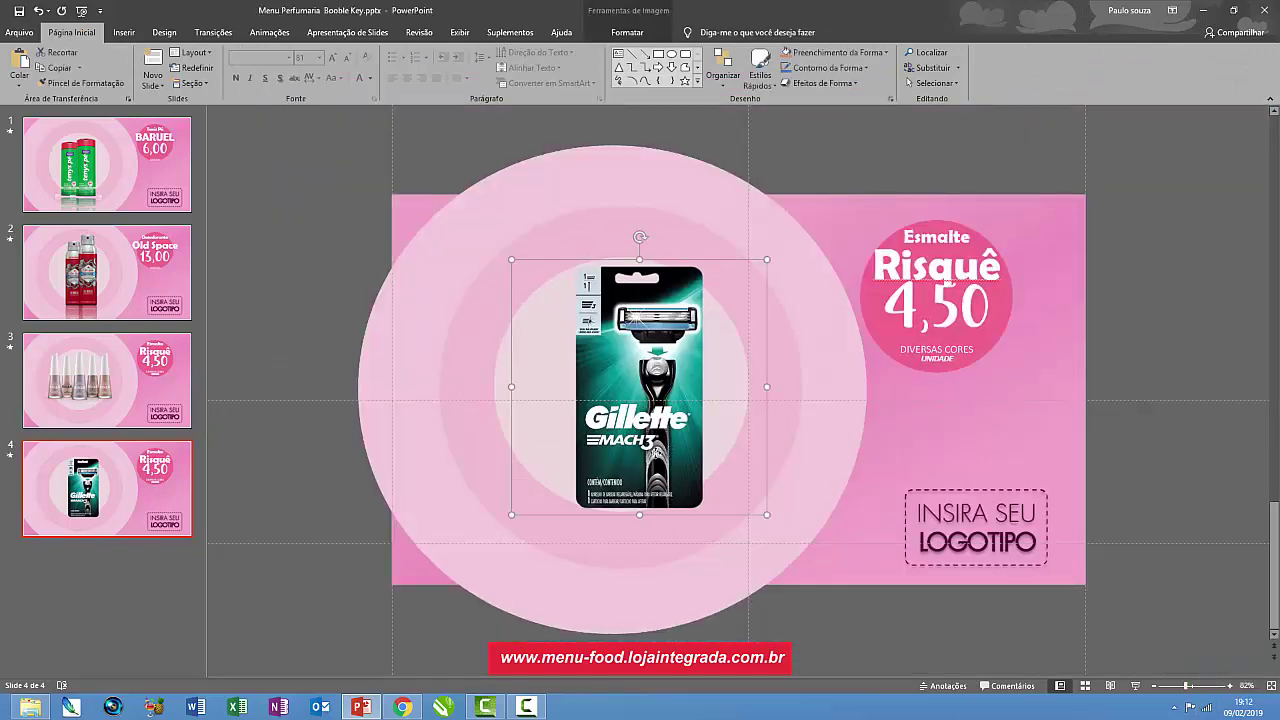
pyautogui.moveTo(676, 456)
pyautogui.mouseDown()
pyautogui.moveTo(629, 456)
pyautogui.moveTo(661, 492)
pyautogui.mouseUp()
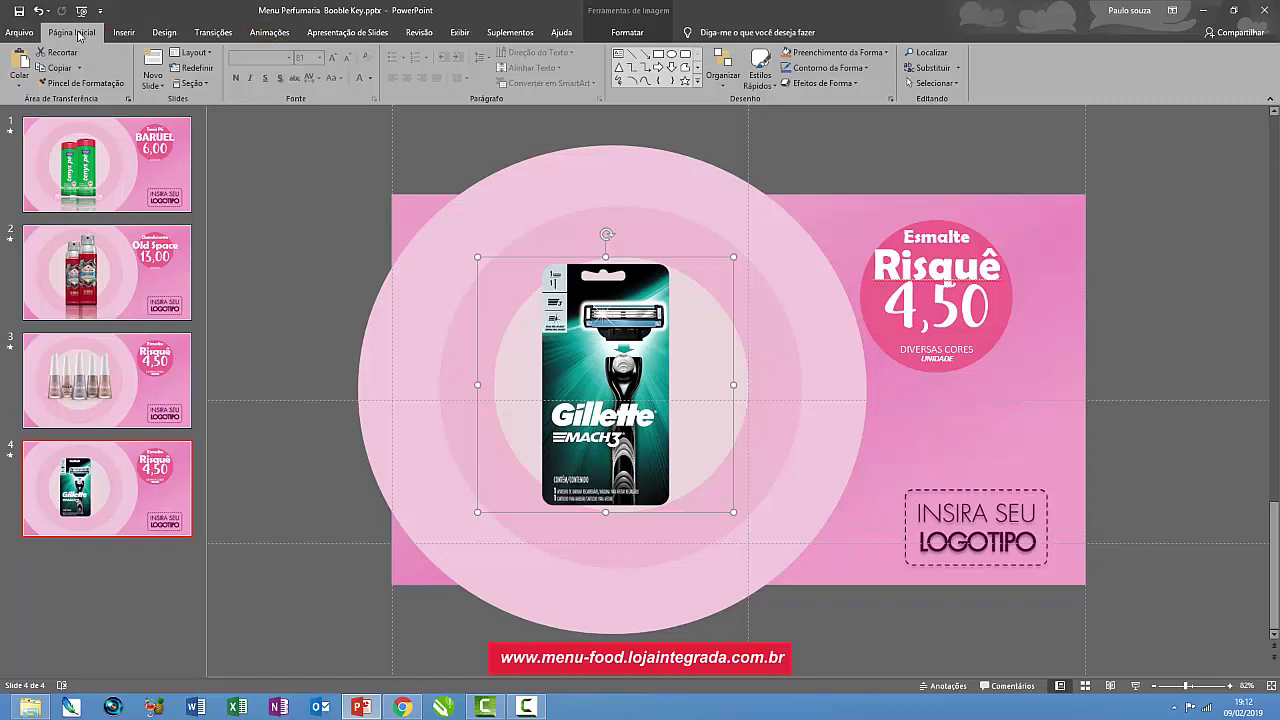
# - Give the razor picture a perspective shadow with Sem Reflexo for the reflection
pyautogui.click(828, 83)
pyautogui.moveTo(835, 105)
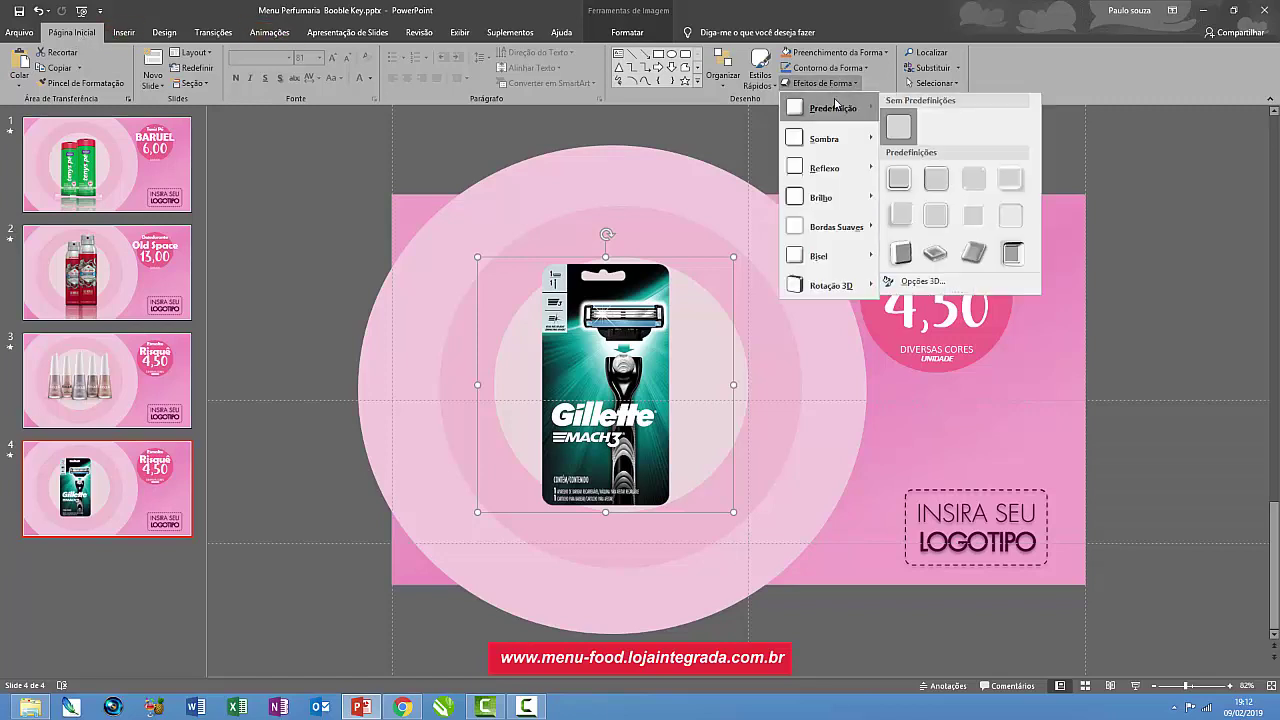
pyautogui.moveTo(845, 168)
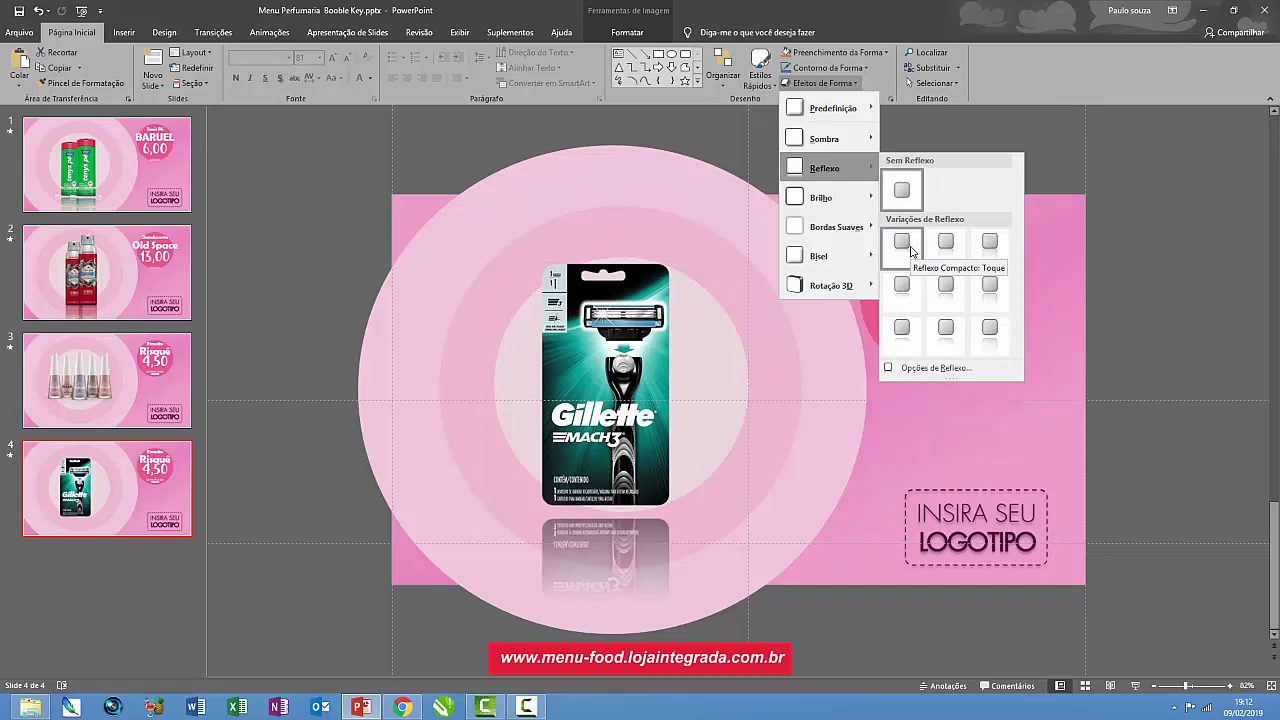
pyautogui.click(903, 244)
pyautogui.scroll(-1, 645, 370)
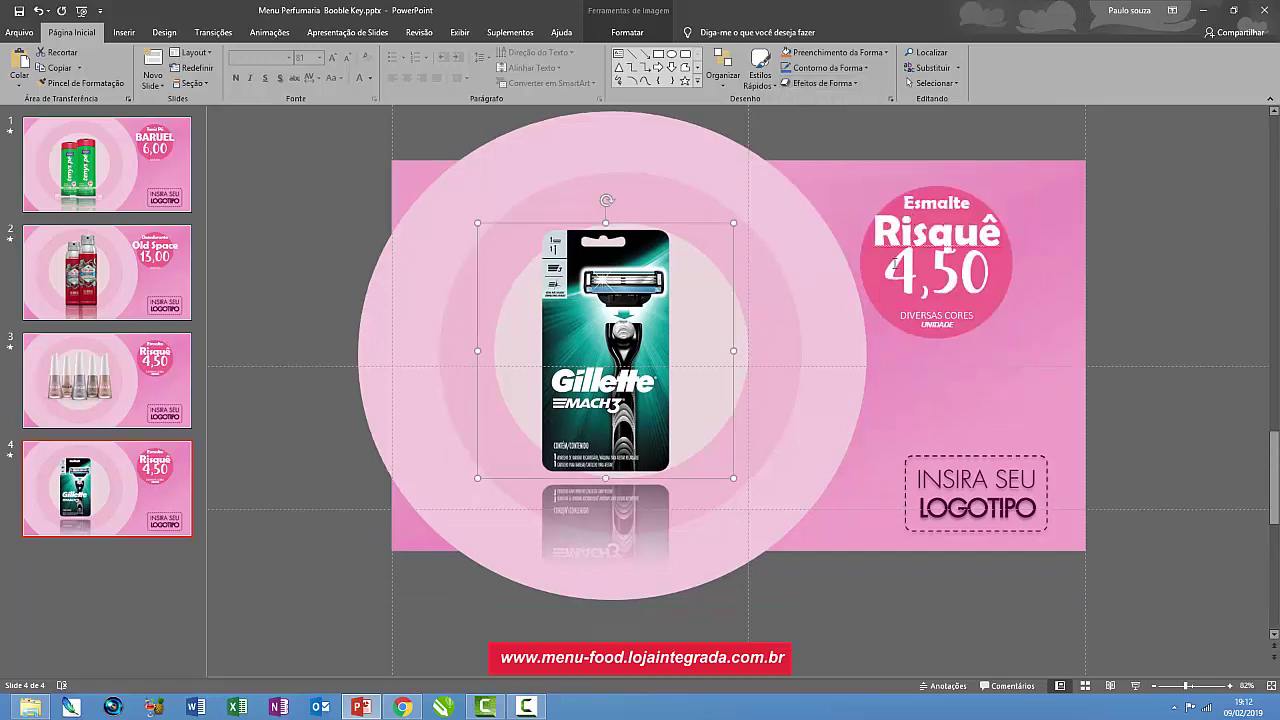
pyautogui.rightClick(645, 367)
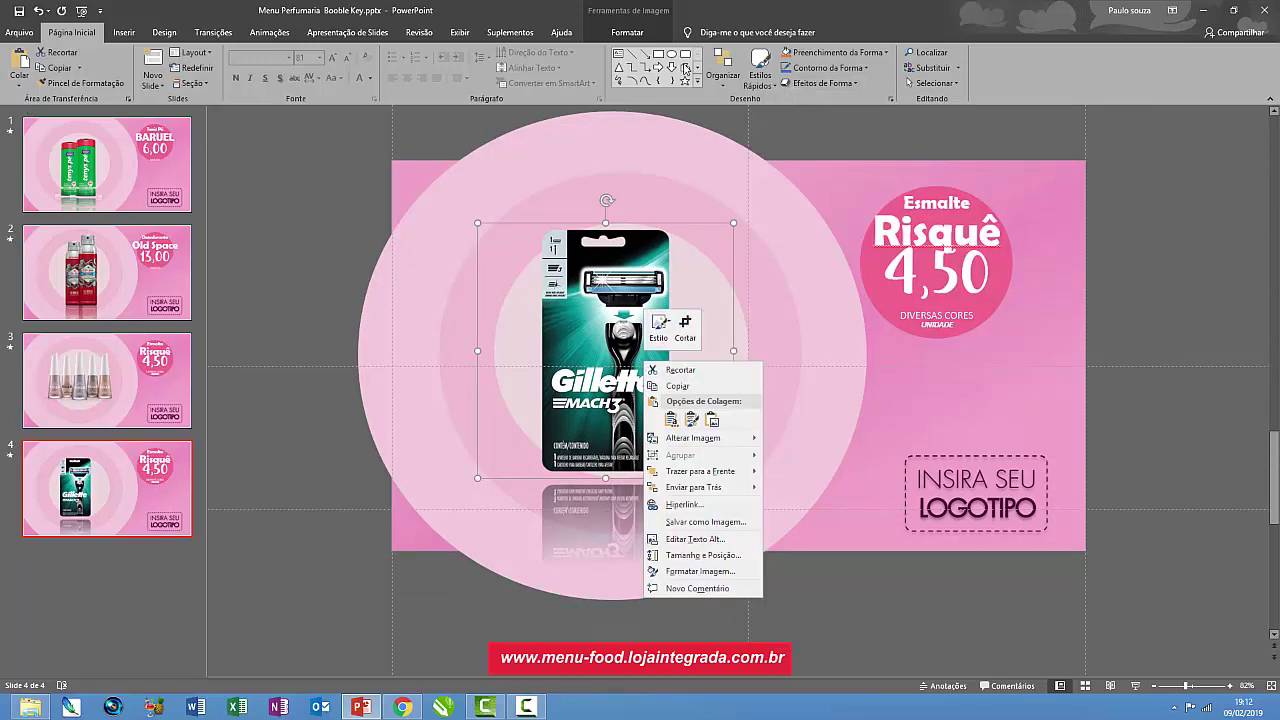
pyautogui.click(818, 86)
pyautogui.moveTo(848, 170)
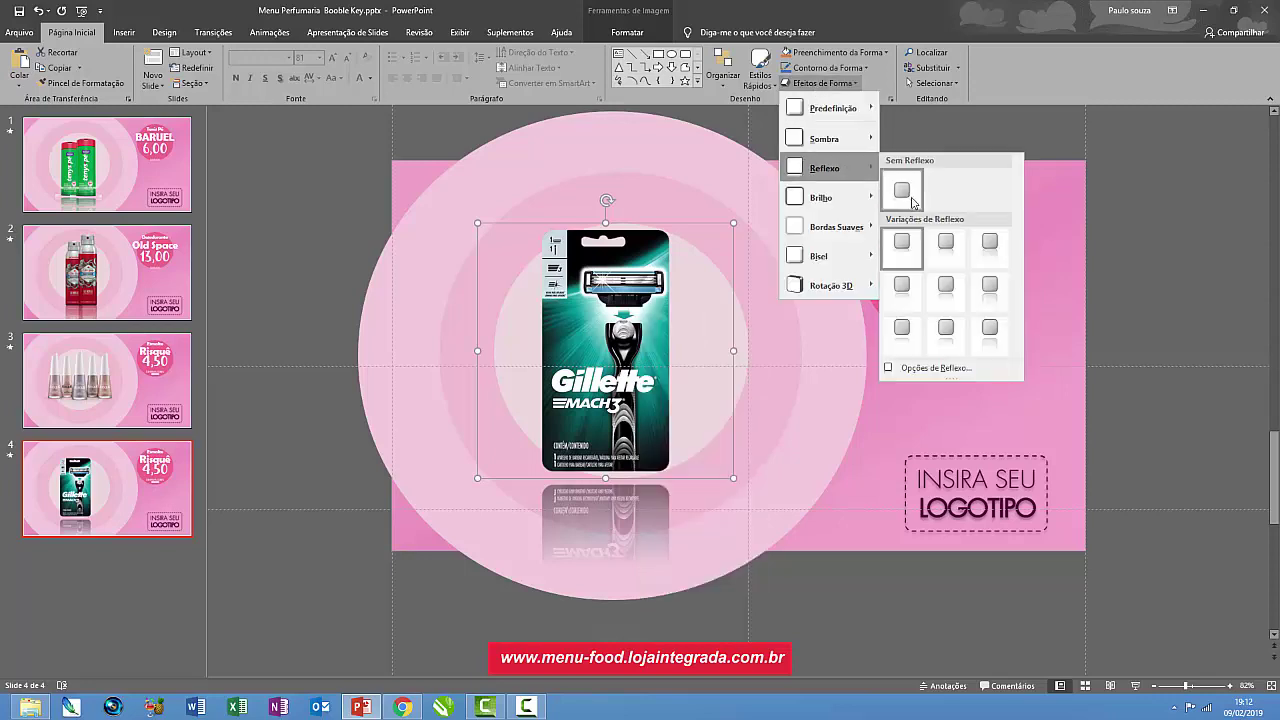
pyautogui.click(912, 203)
pyautogui.scroll(1, 912, 203)
pyautogui.click(818, 83)
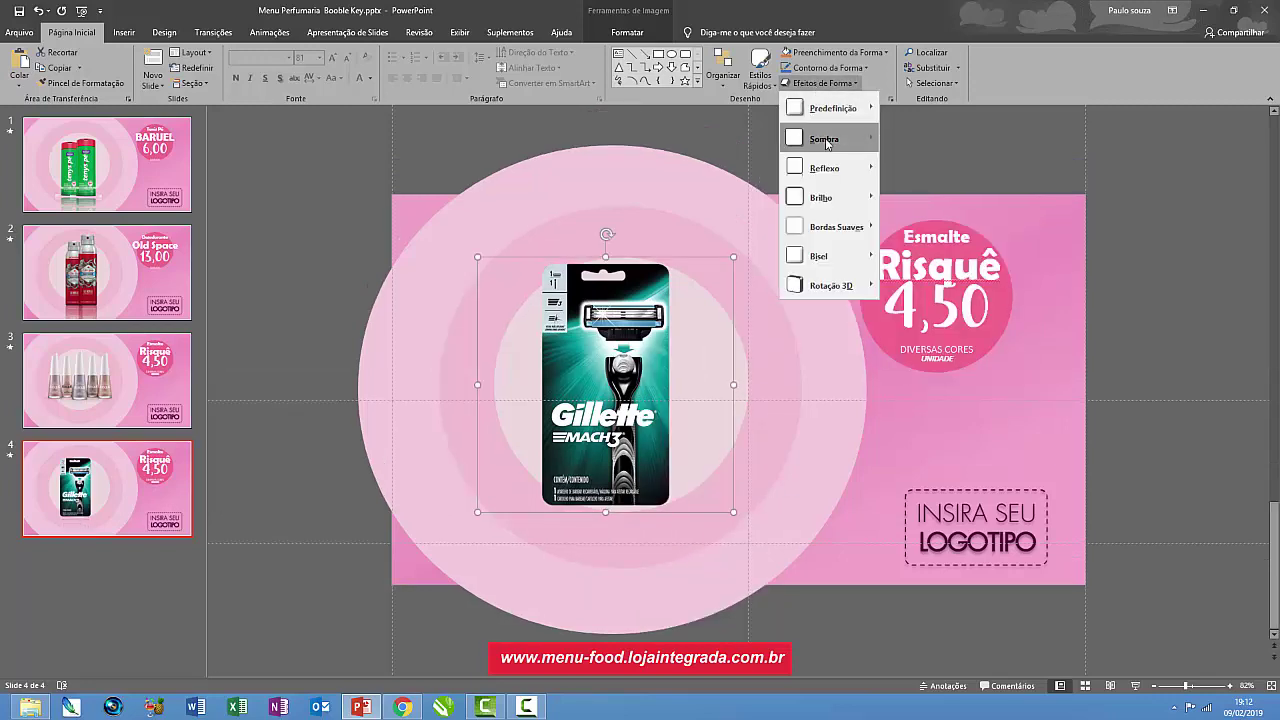
pyautogui.moveTo(828, 141)
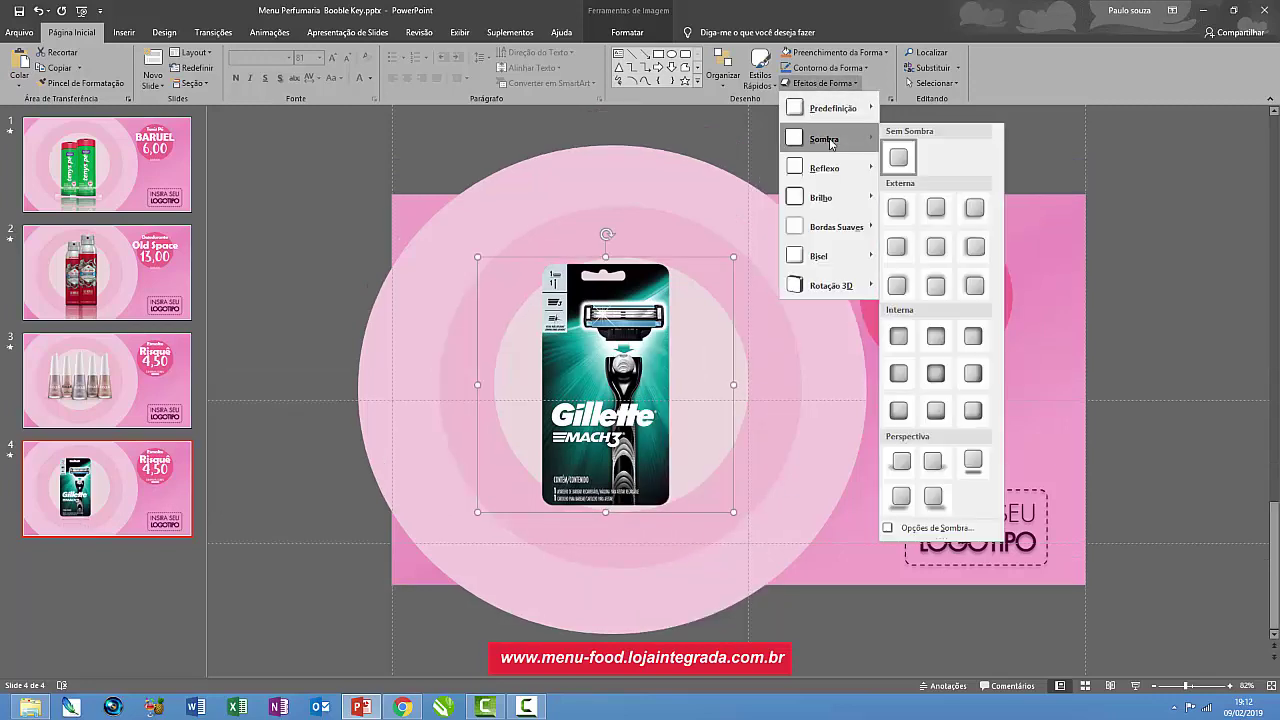
pyautogui.click(935, 461)
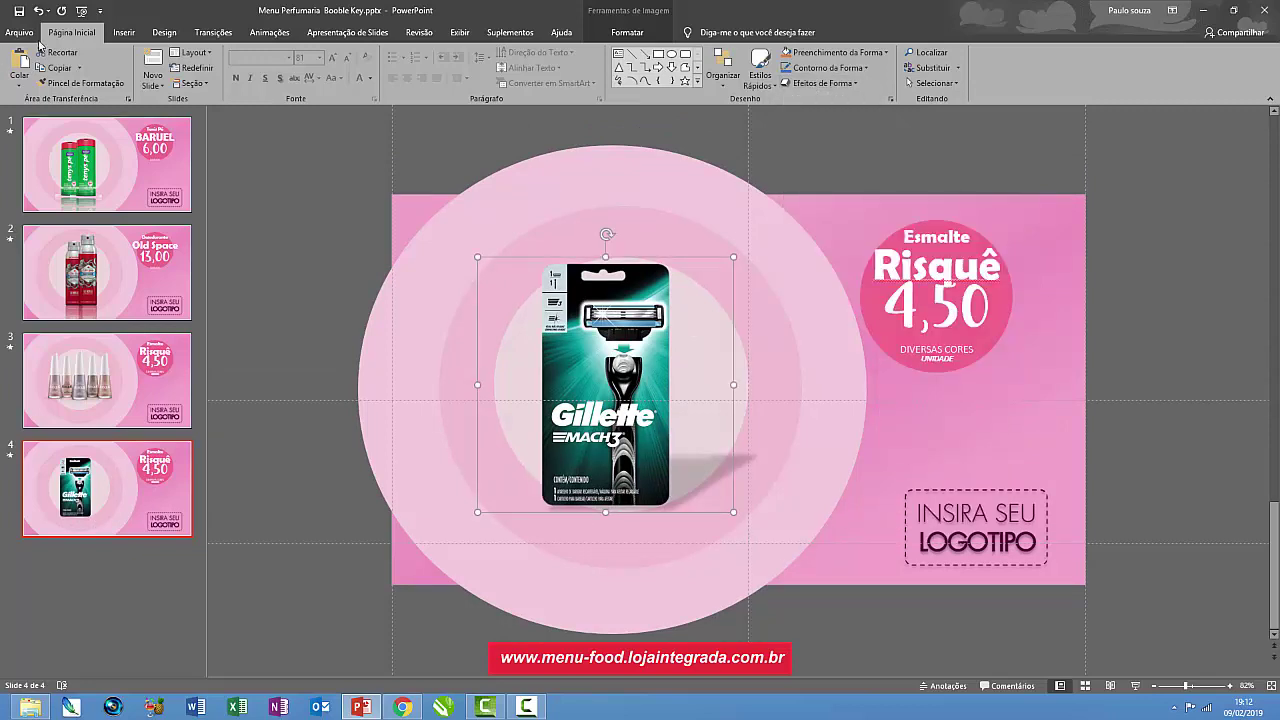
# - Preview slide 4's animation from the Animações tab
pyautogui.click(265, 32)
pyautogui.click(12, 66)
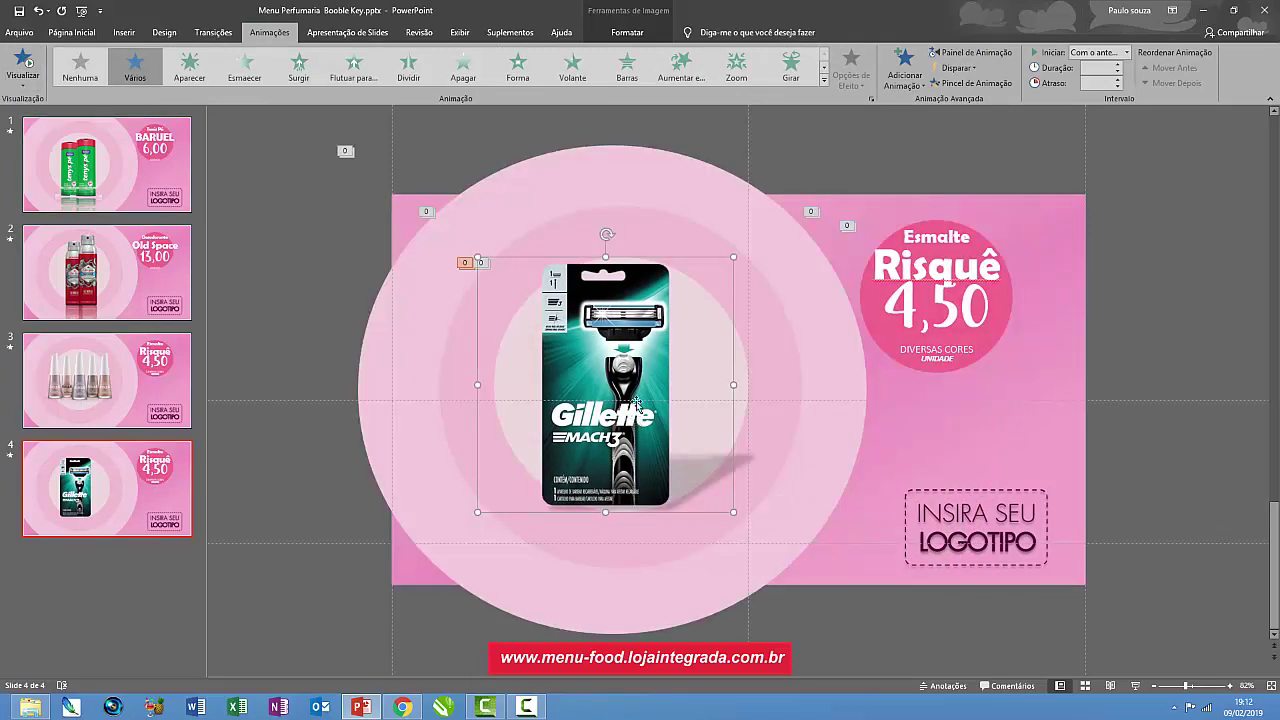
pyautogui.rightClick(610, 377)
# - Crop the empty left and right margins off the Gillette razor pack picture
pyautogui.click(617, 348)
pyautogui.click(614, 171)
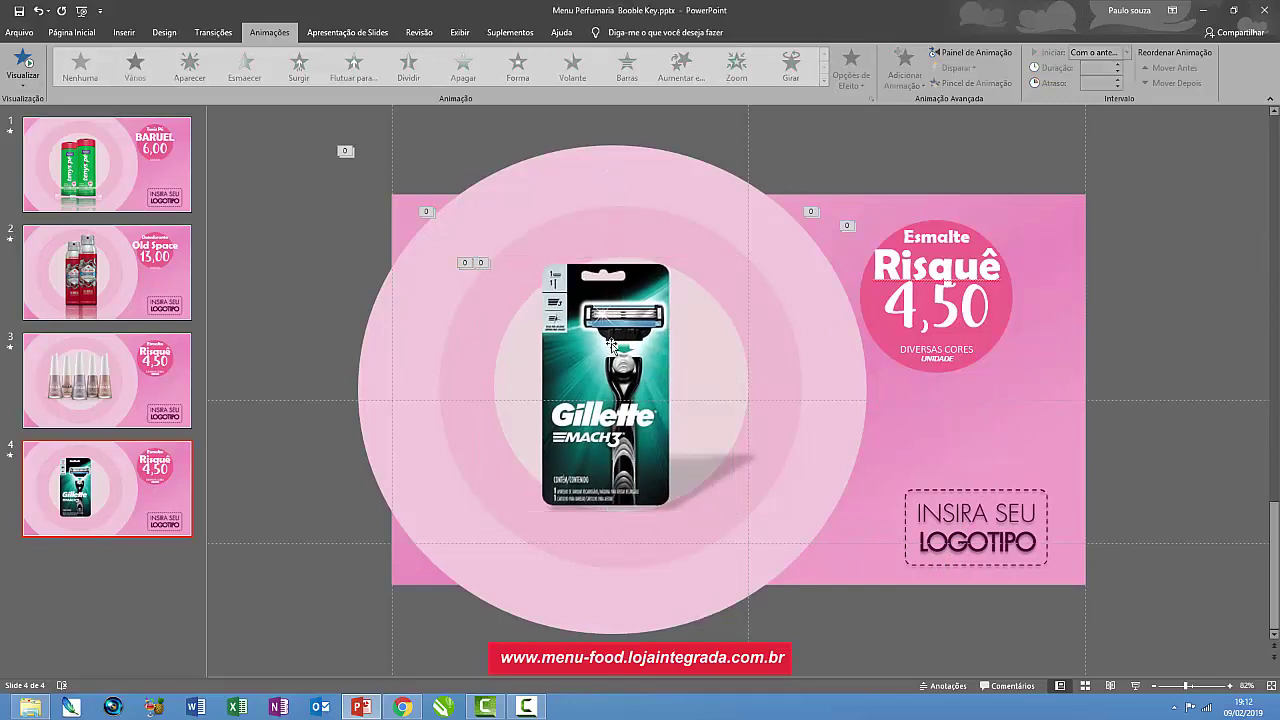
pyautogui.click(610, 345)
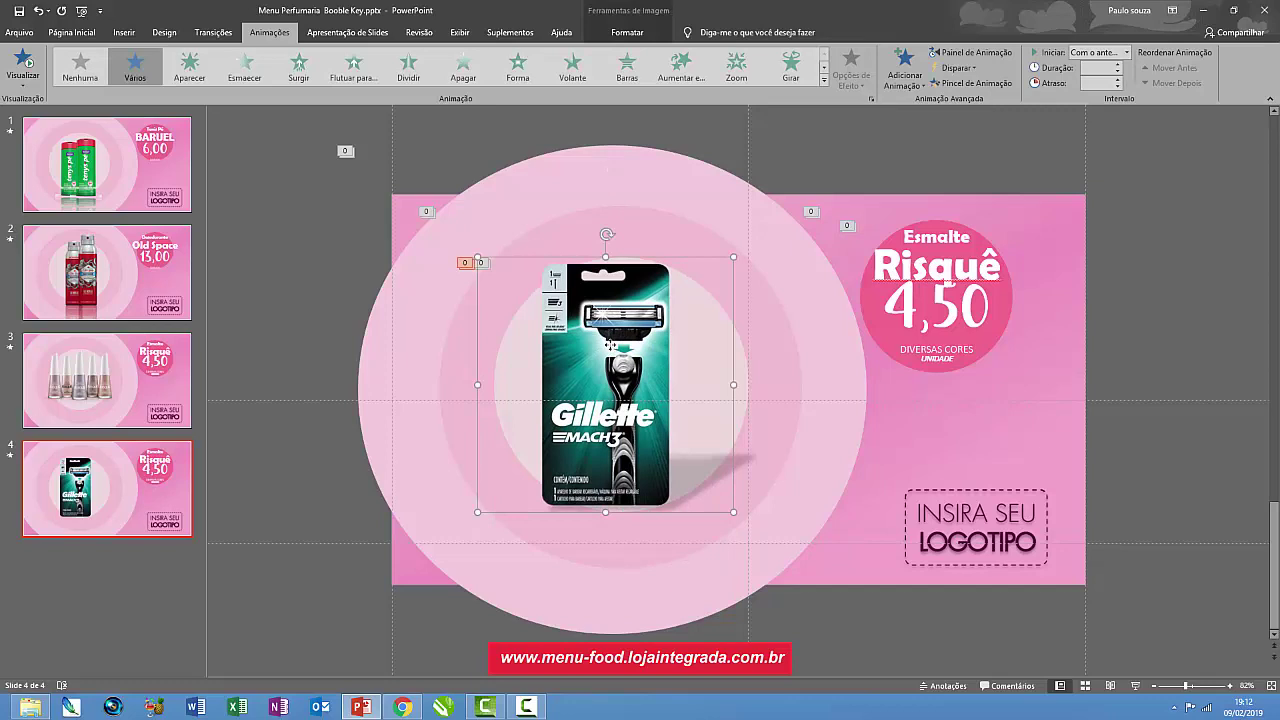
pyautogui.rightClick(610, 345)
pyautogui.click(670, 331)
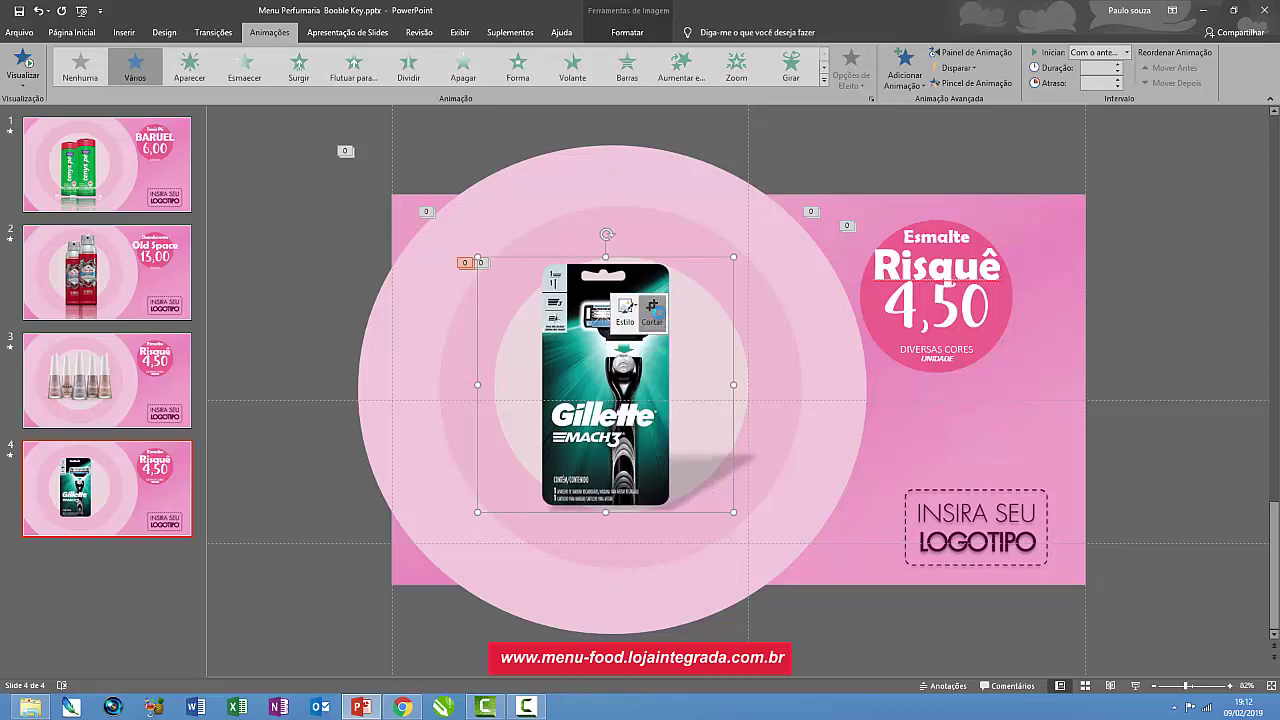
pyautogui.moveTo(479, 384); pyautogui.dragTo(535, 384)
pyautogui.click(520, 380)
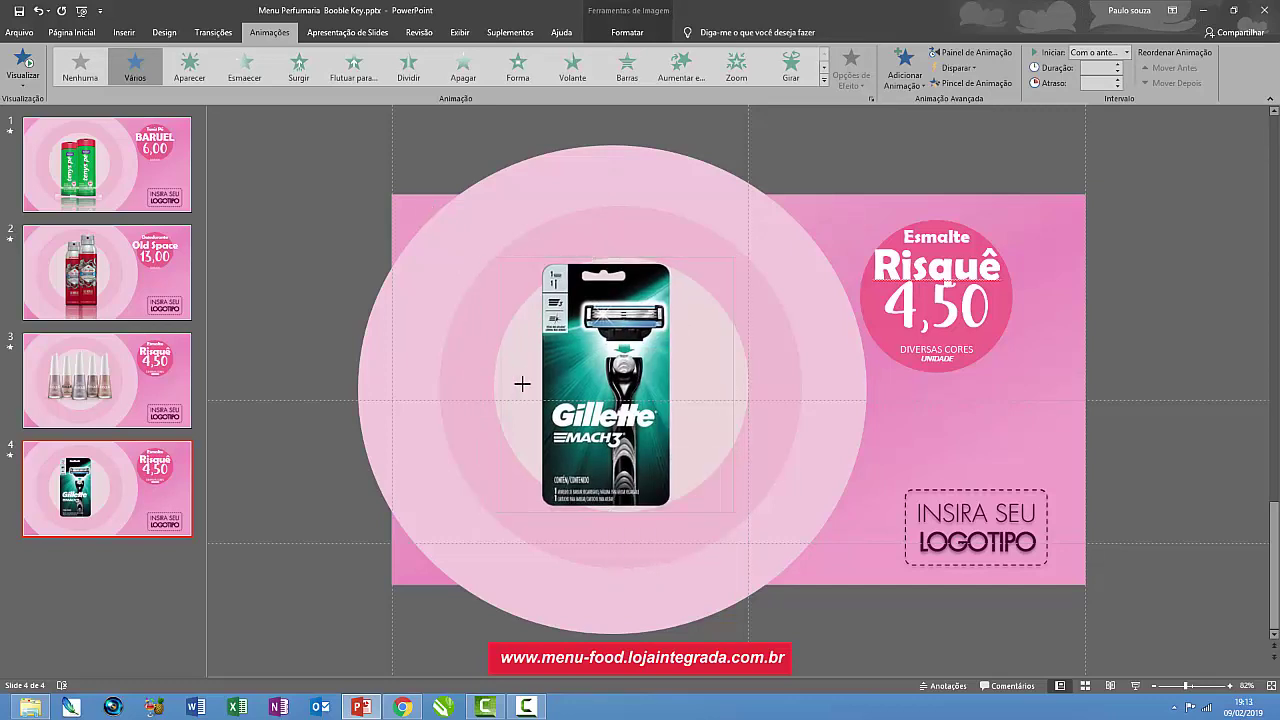
pyautogui.click(559, 390)
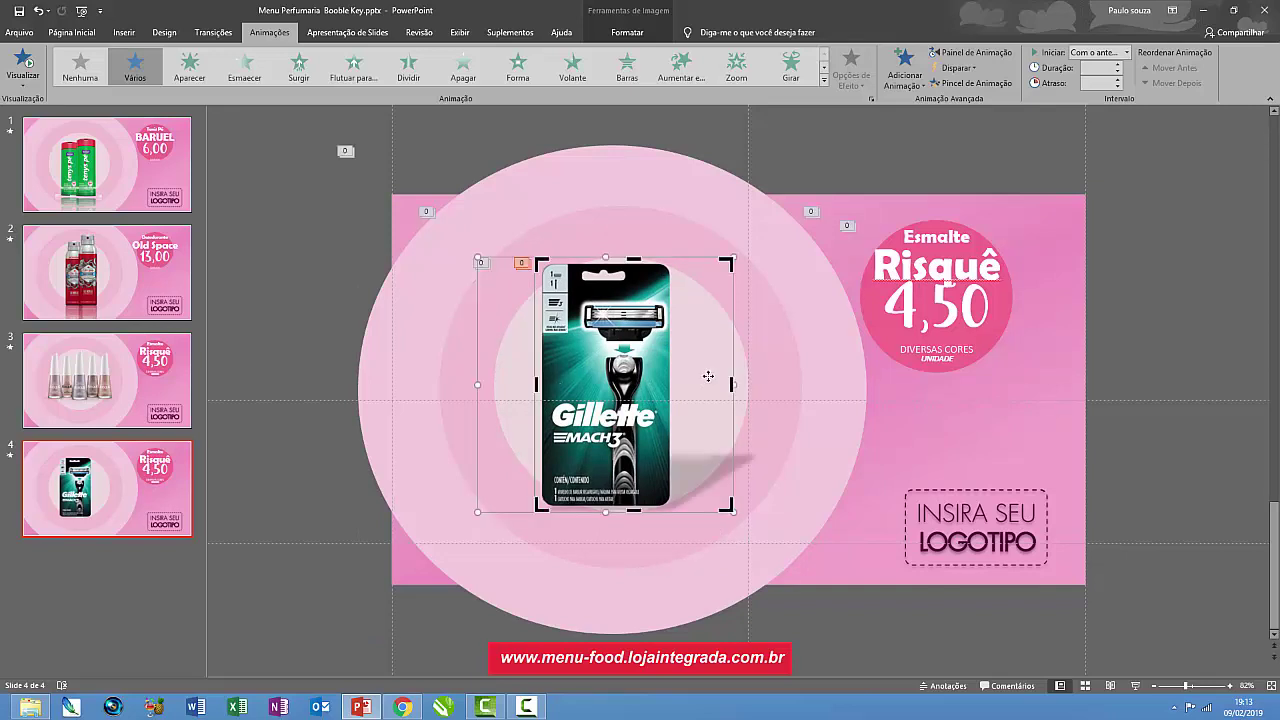
pyautogui.moveTo(725, 384); pyautogui.dragTo(670, 384)
pyautogui.click(683, 382)
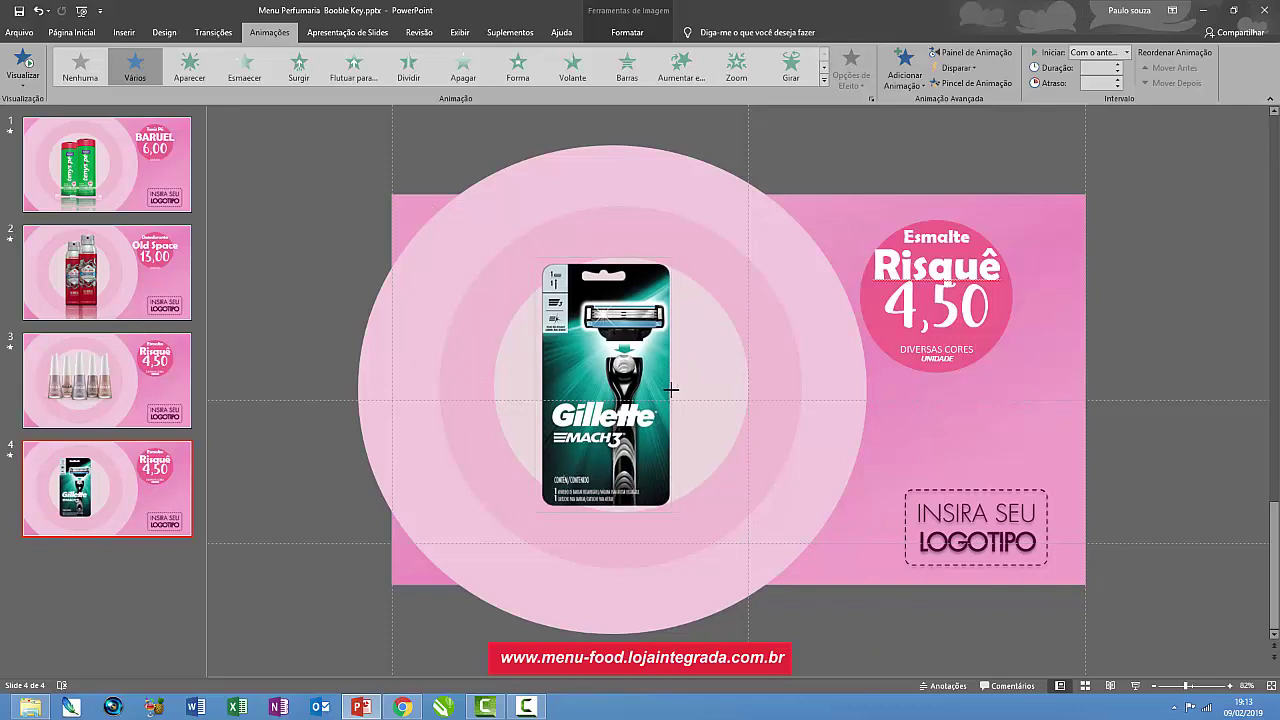
pyautogui.click(671, 389)
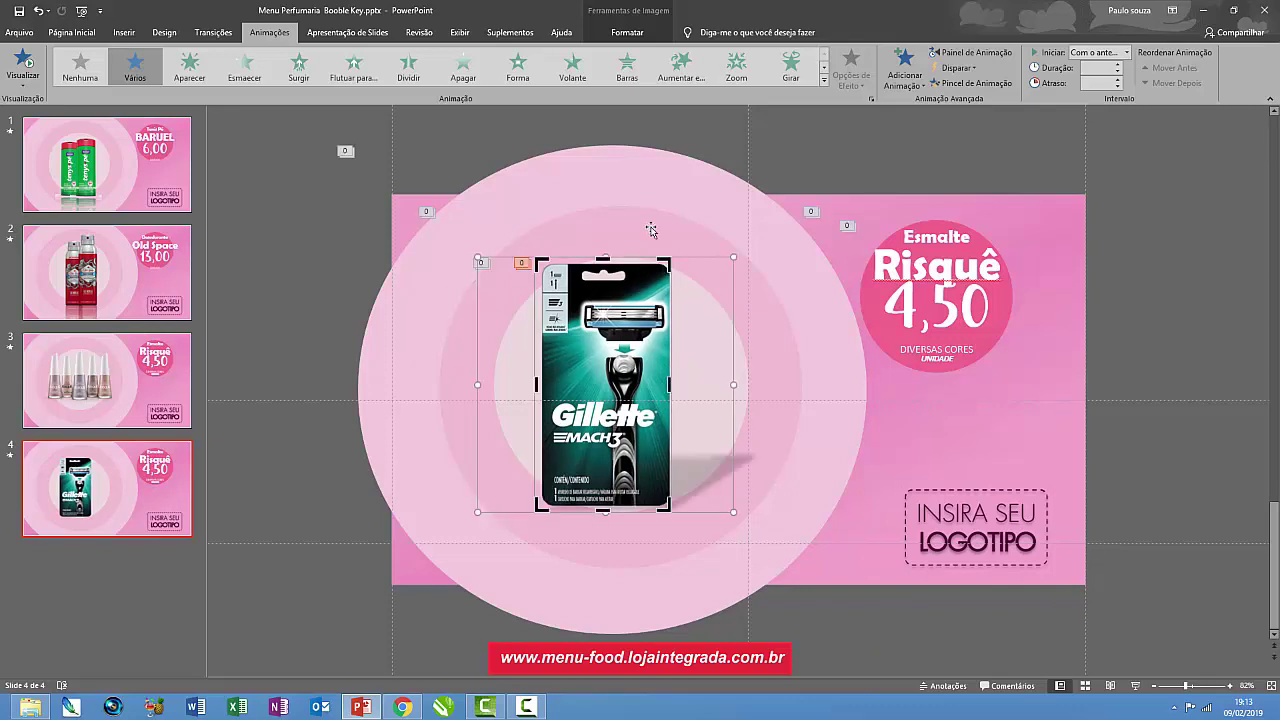
# - Reselect the cropped razor pack and preview slide 4's animations
pyautogui.click(855, 294)
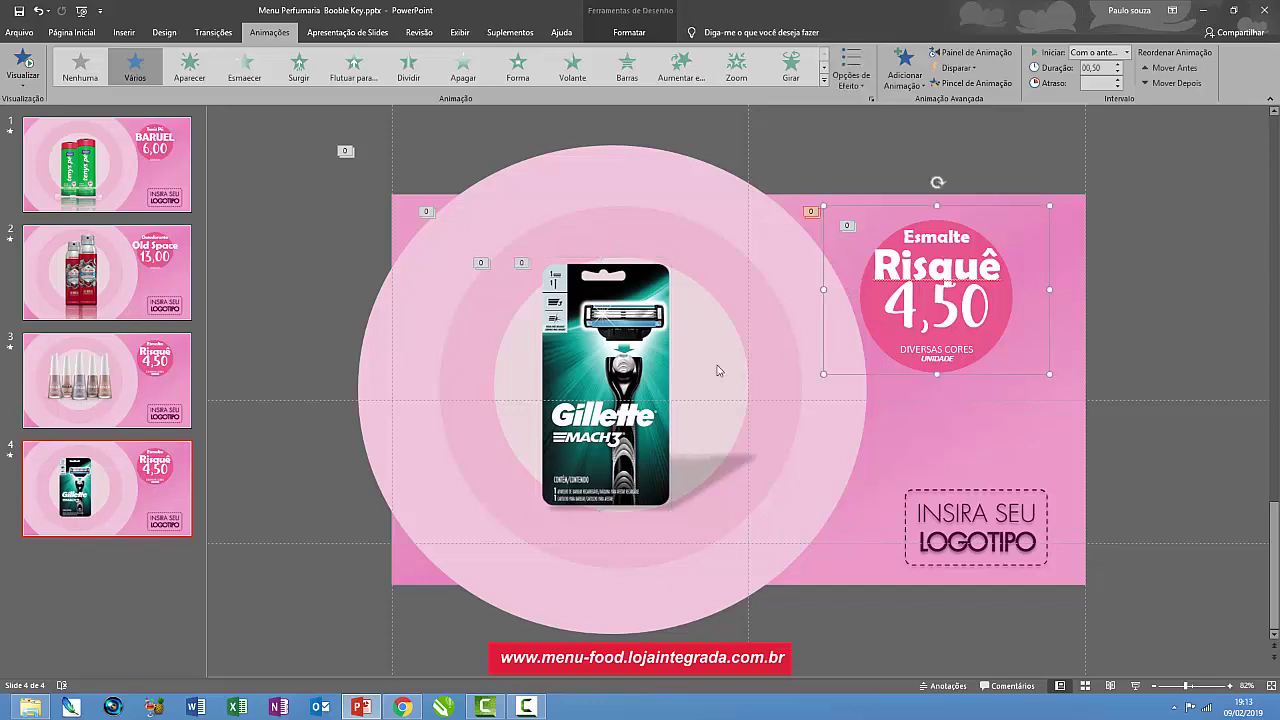
pyautogui.click(684, 357)
pyautogui.click(628, 367)
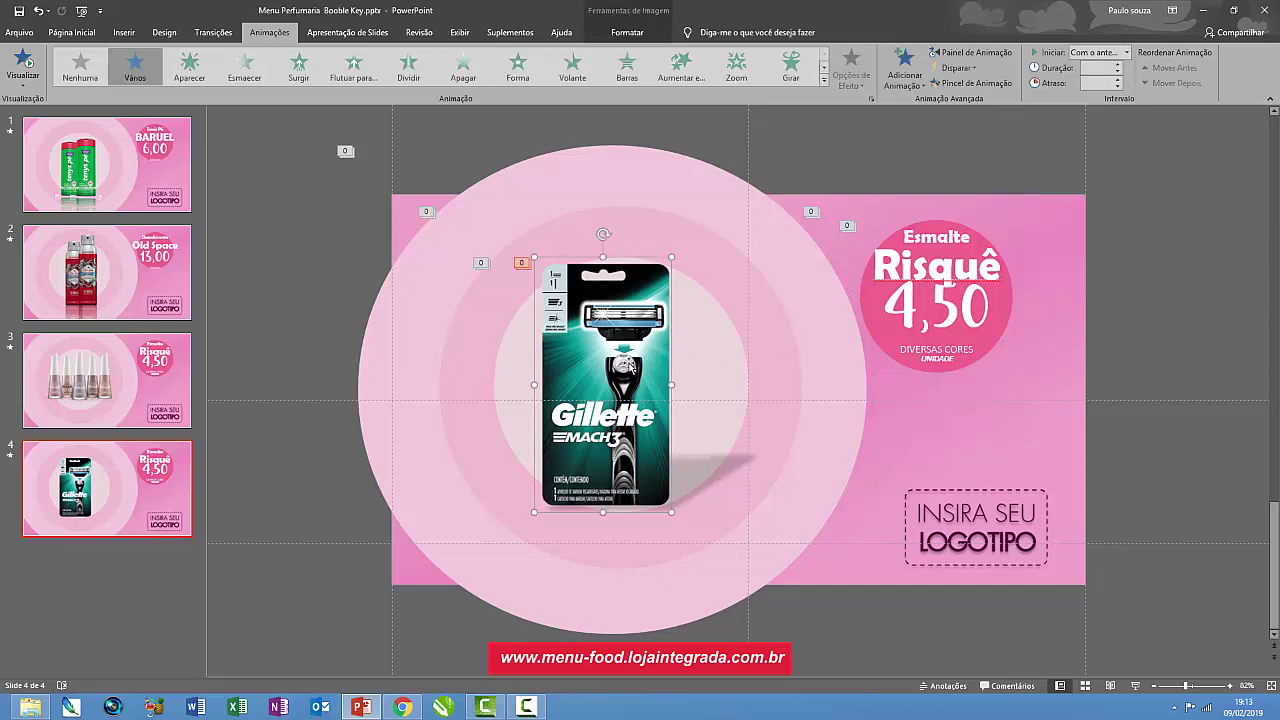
pyautogui.click(24, 63)
# - Unhide the IMAGEM 02 picture in the Selection Pane
pyautogui.click(68, 34)
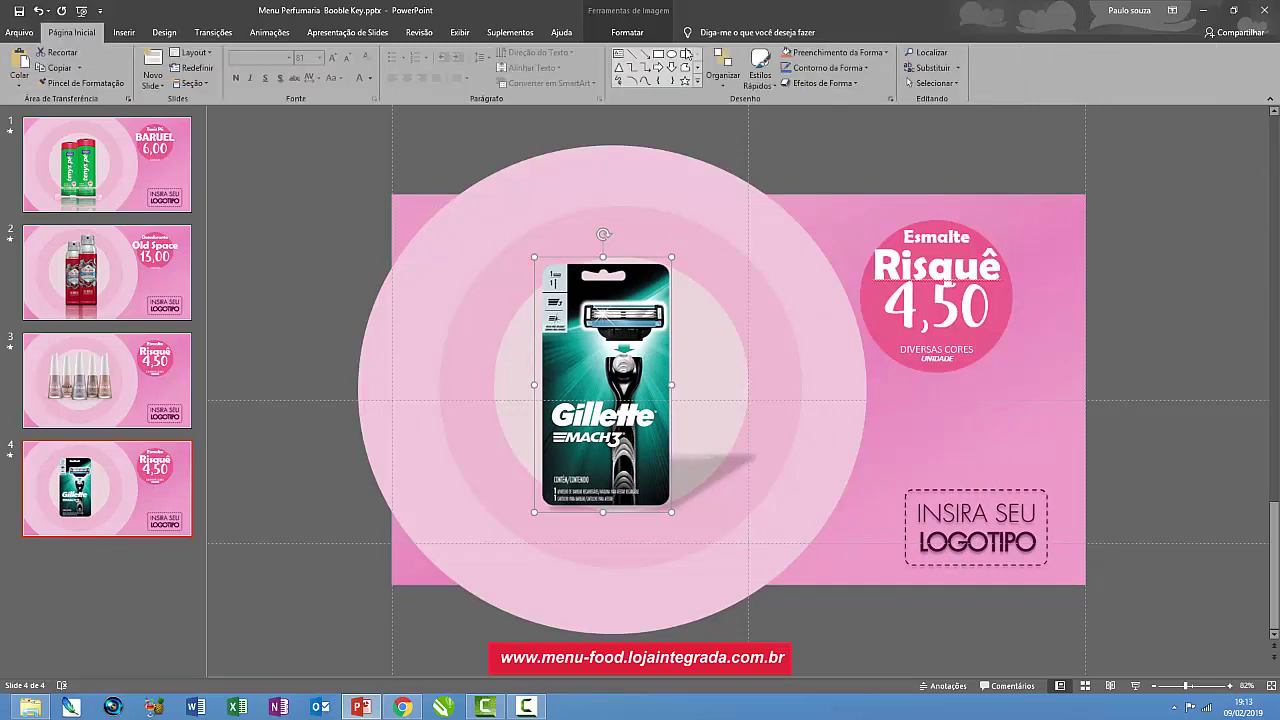
pyautogui.click(938, 84)
pyautogui.click(952, 133)
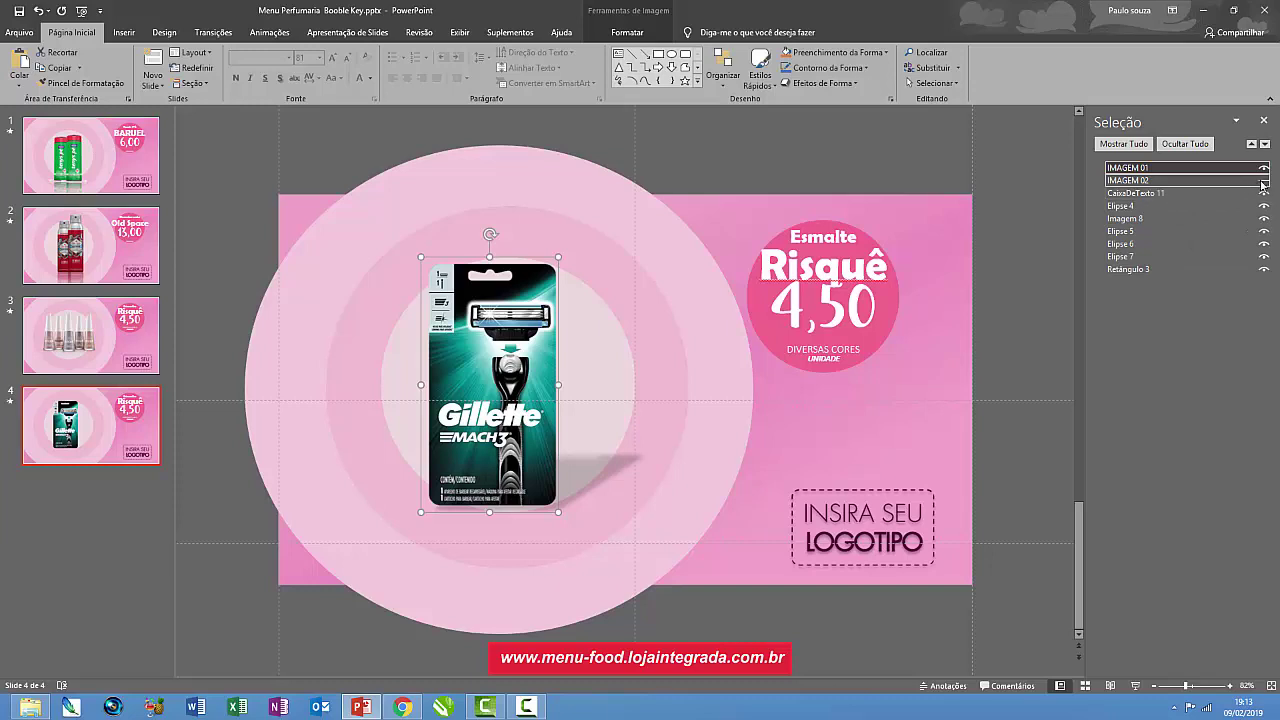
pyautogui.click(1264, 181)
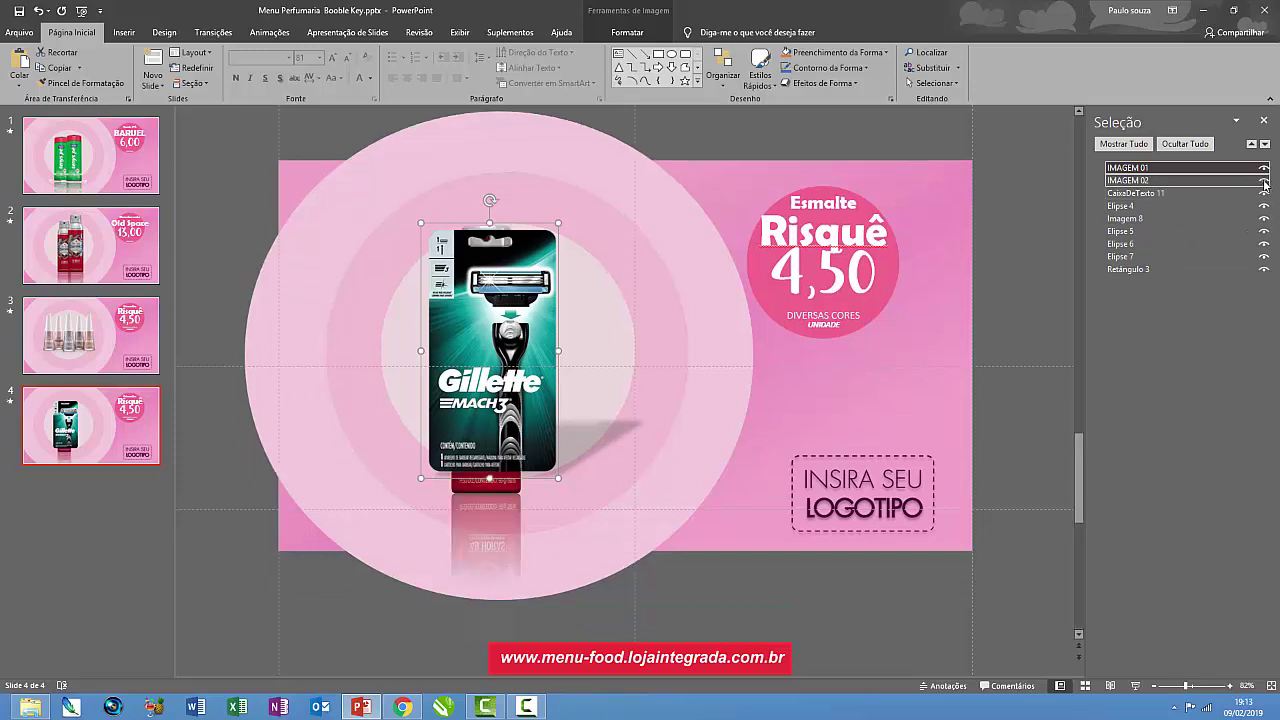
# - Move the Gillette pack left and tuck the Old Spice picture partly behind its right side
pyautogui.moveTo(471, 350); pyautogui.dragTo(423, 346)
pyautogui.click(505, 493)
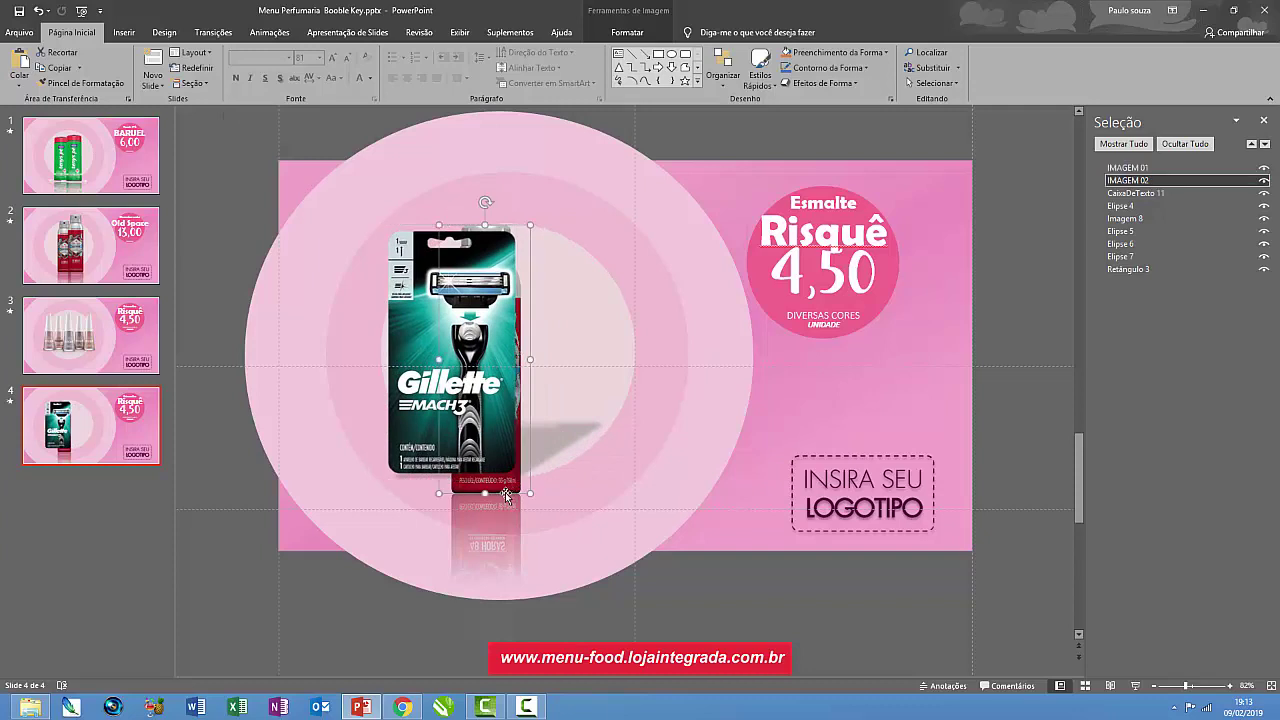
pyautogui.moveTo(505, 492); pyautogui.dragTo(591, 479)
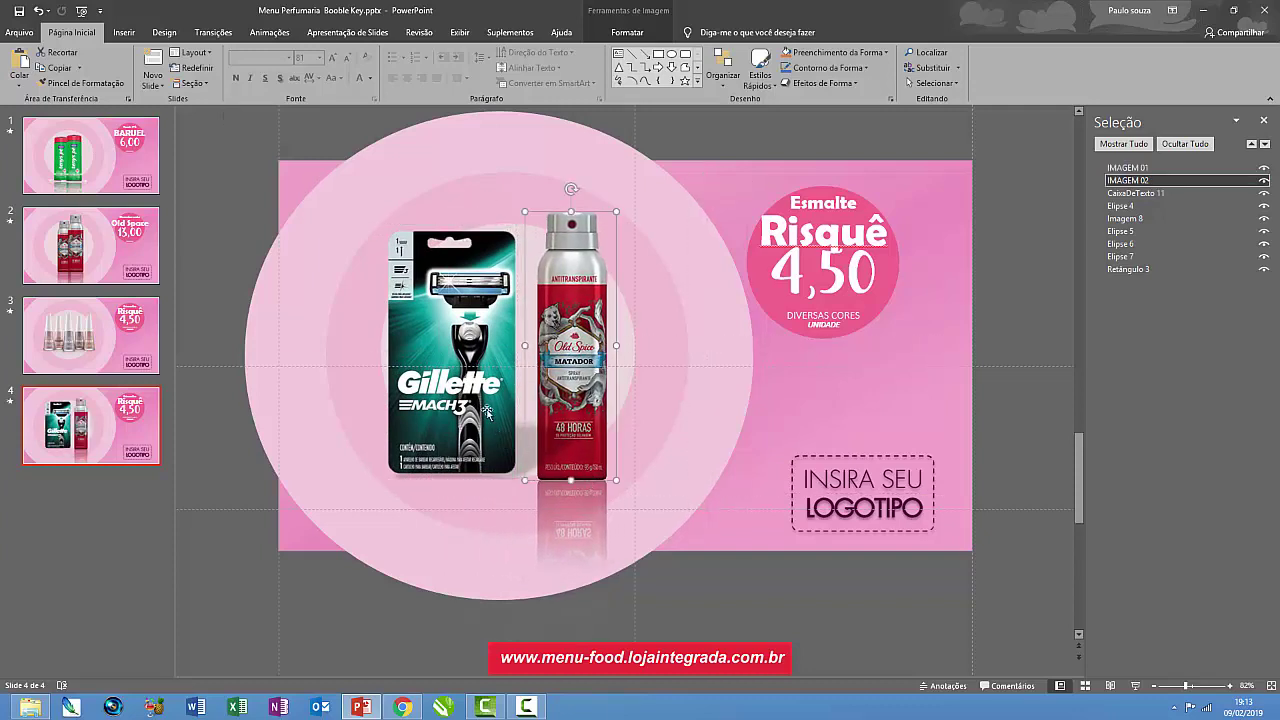
pyautogui.moveTo(589, 399)
pyautogui.mouseDown()
pyautogui.moveTo(540, 400)
pyautogui.moveTo(559, 398)
pyautogui.mouseUp()
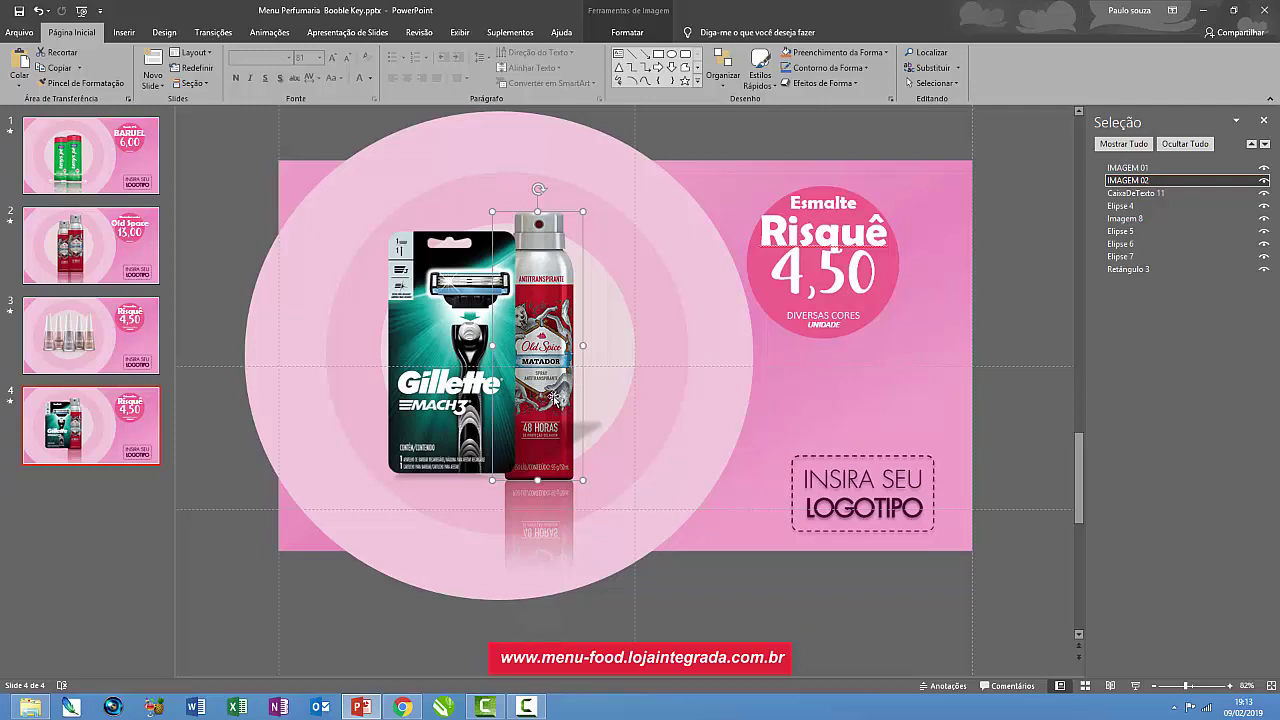
# - Replace the Old Spice picture with gel-de-barbear-gillette-mach3-sensitive-198g.jpg from file
pyautogui.rightClick(553, 398)
pyautogui.moveTo(603, 473)
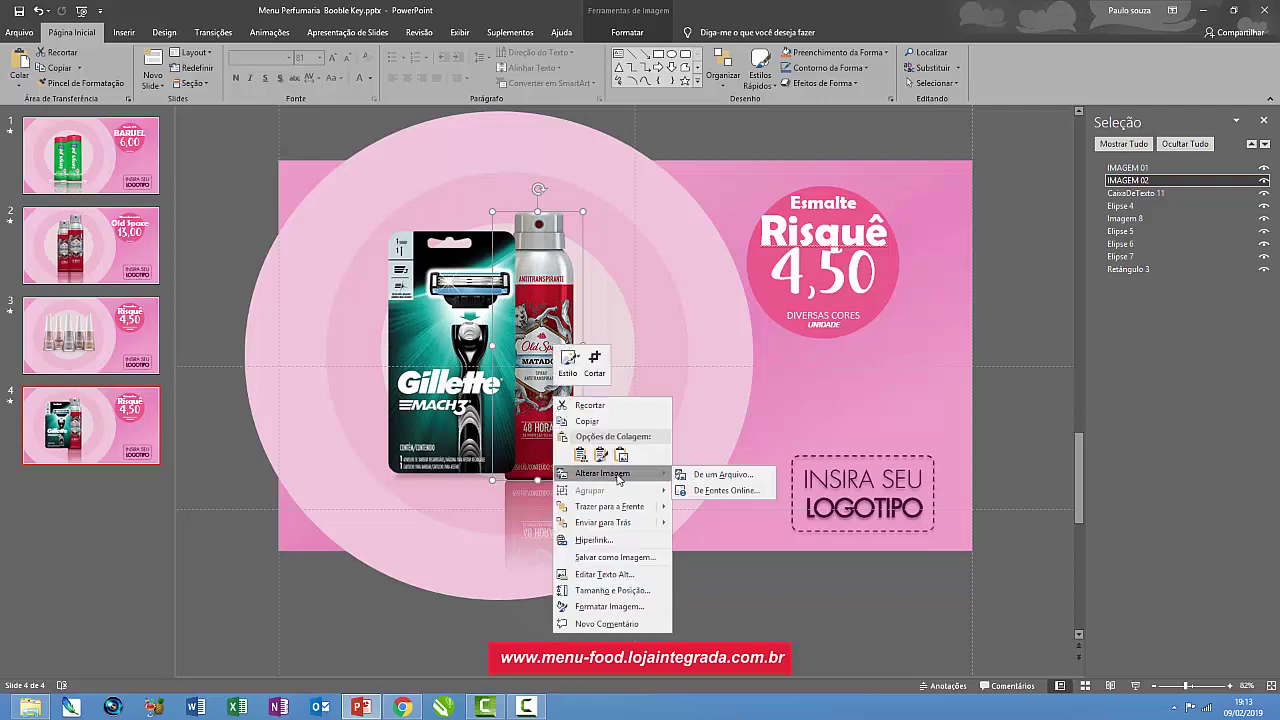
pyautogui.click(541, 326)
pyautogui.rightClick(541, 323)
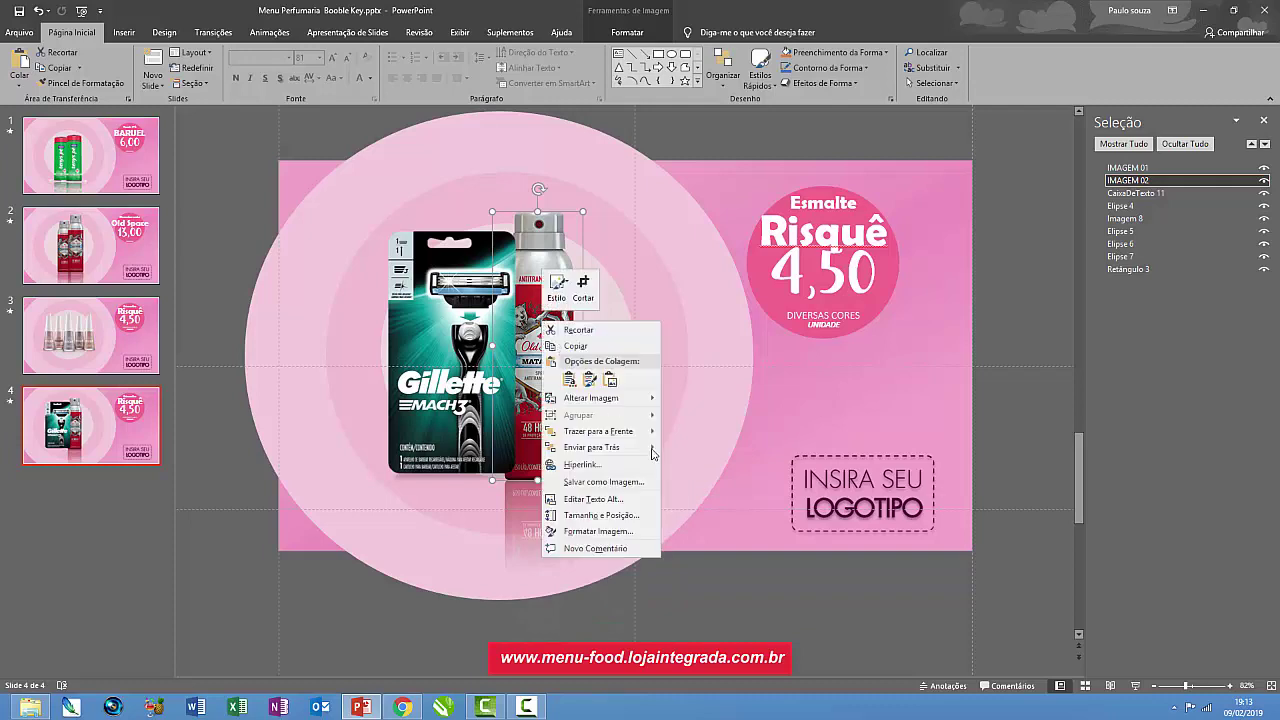
pyautogui.moveTo(632, 404)
pyautogui.click(705, 401)
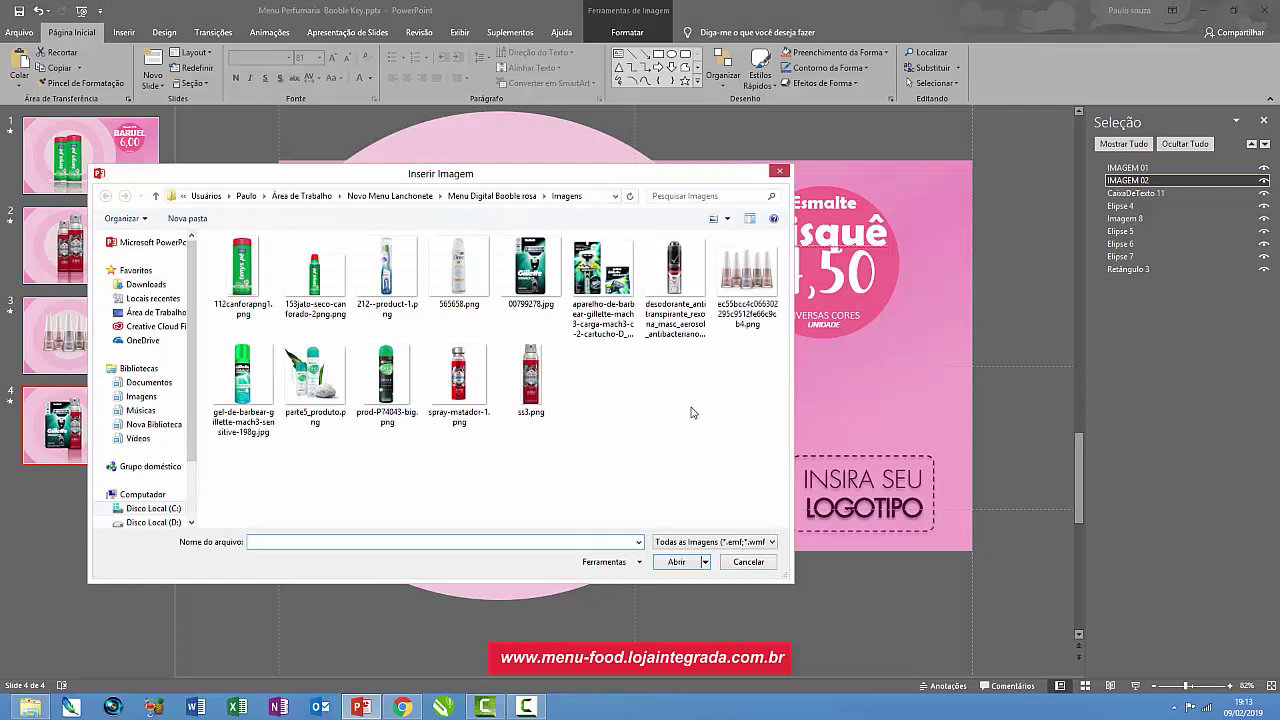
pyautogui.click(258, 396)
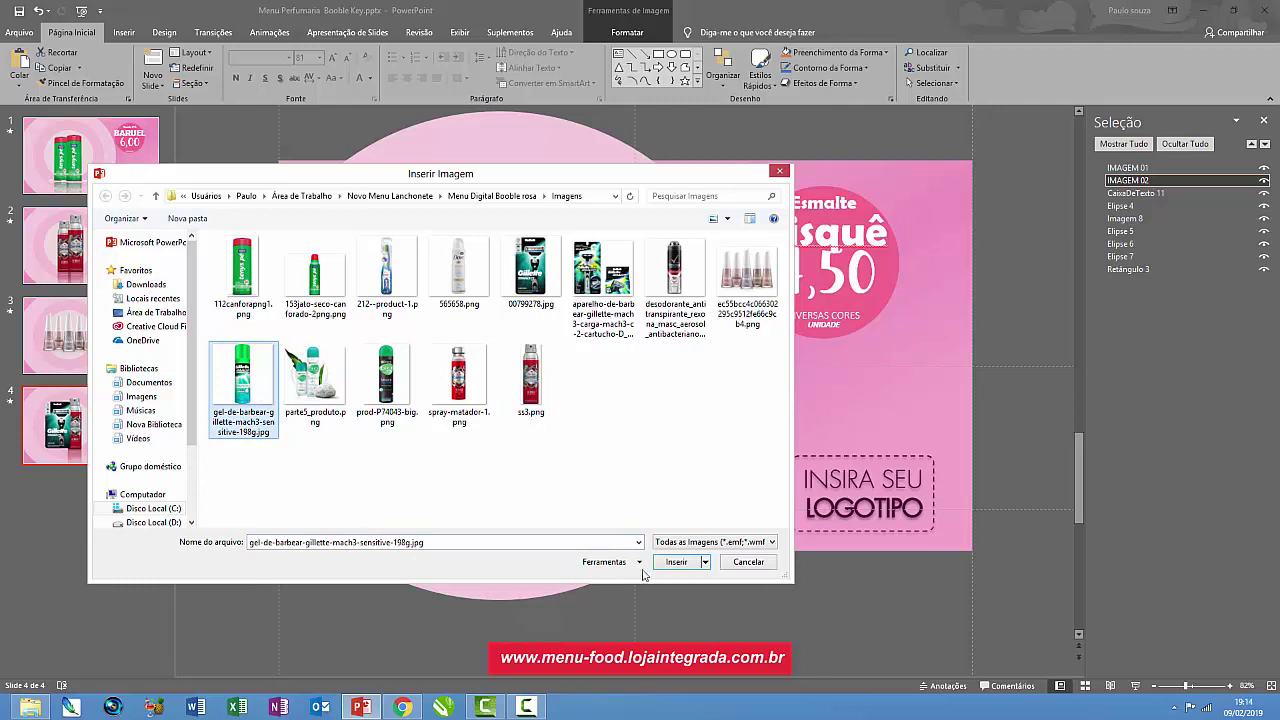
pyautogui.click(668, 561)
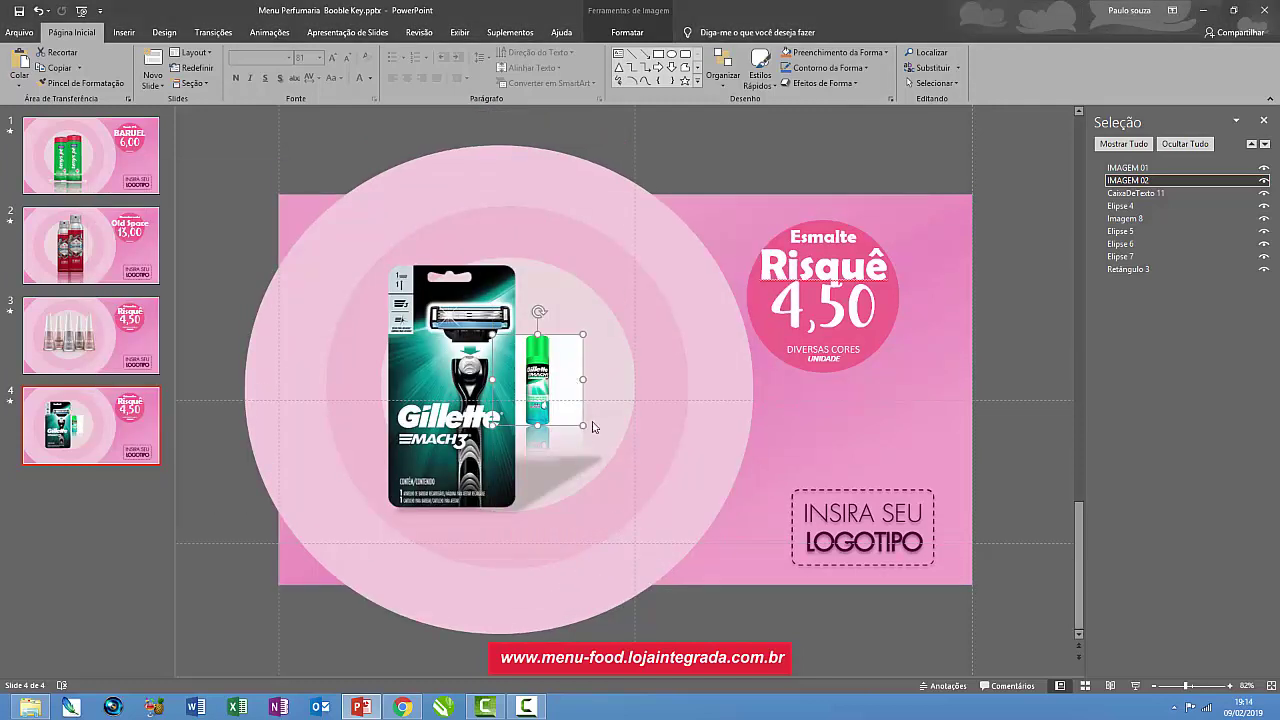
# - Enlarge the shaving gel picture and place it beside the Gillette pack
pyautogui.moveTo(583, 425); pyautogui.dragTo(771, 612)
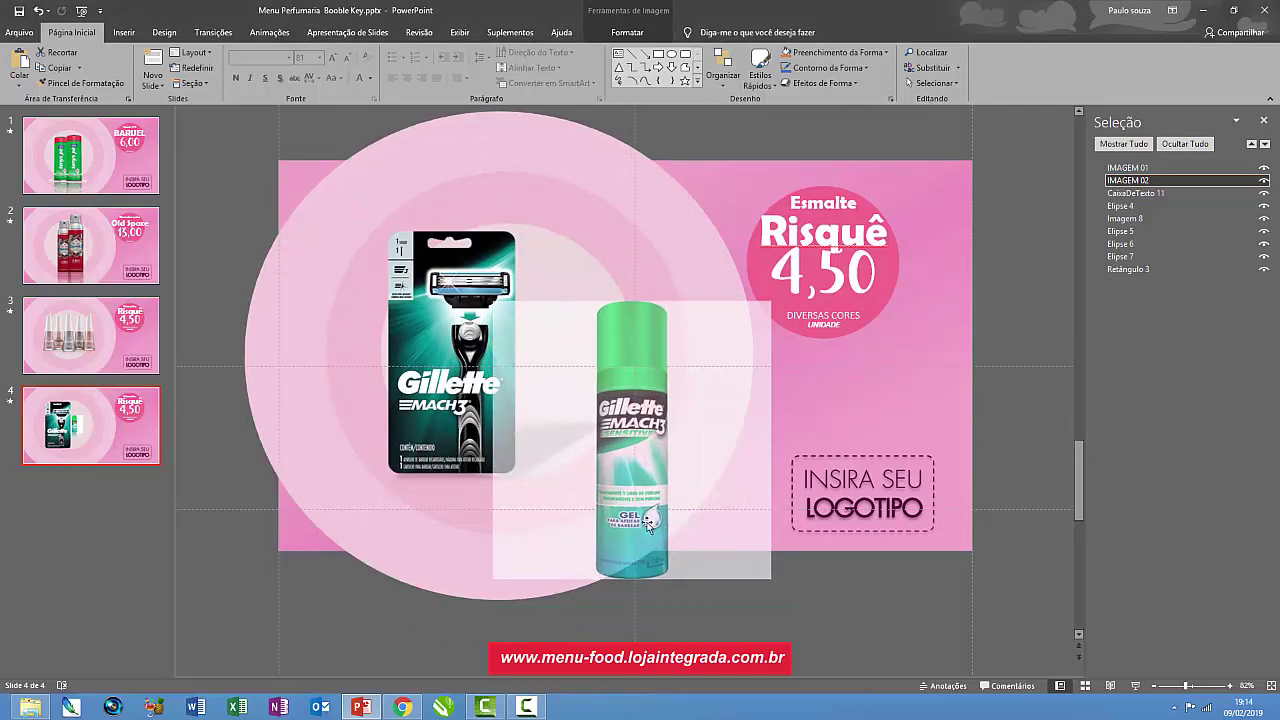
pyautogui.moveTo(648, 522); pyautogui.dragTo(606, 400)
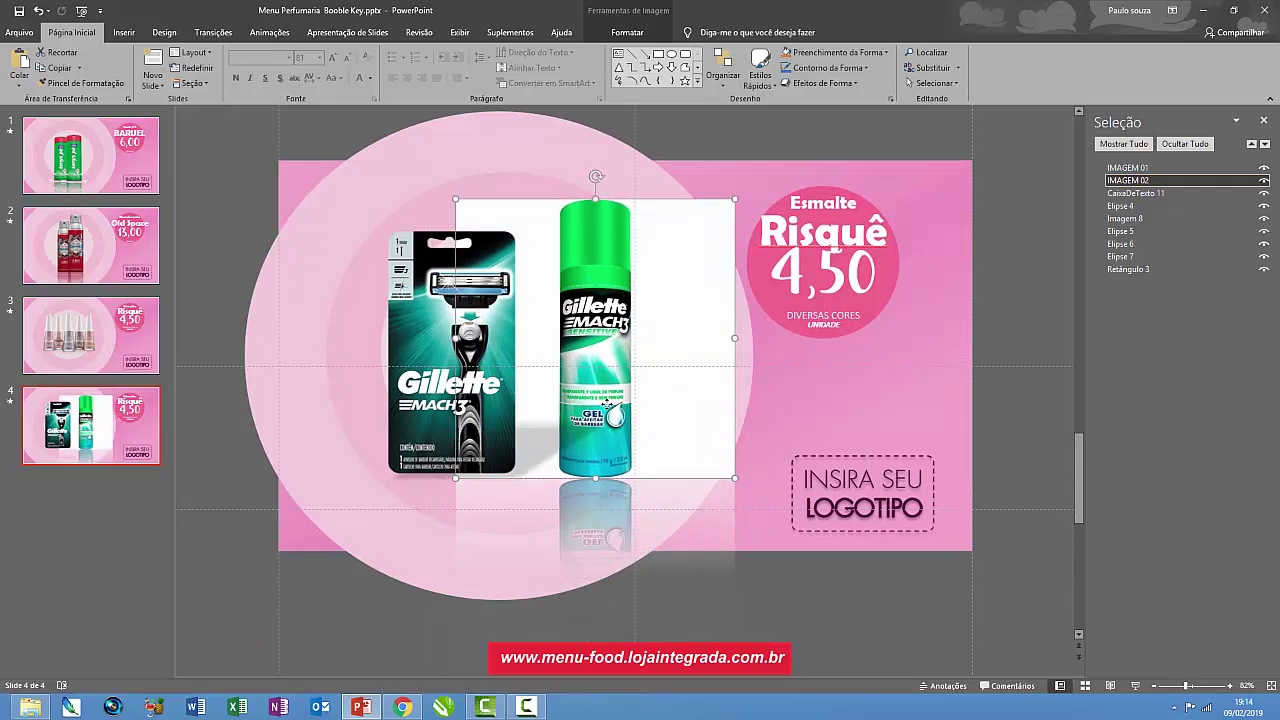
pyautogui.moveTo(606, 405); pyautogui.dragTo(606, 410)
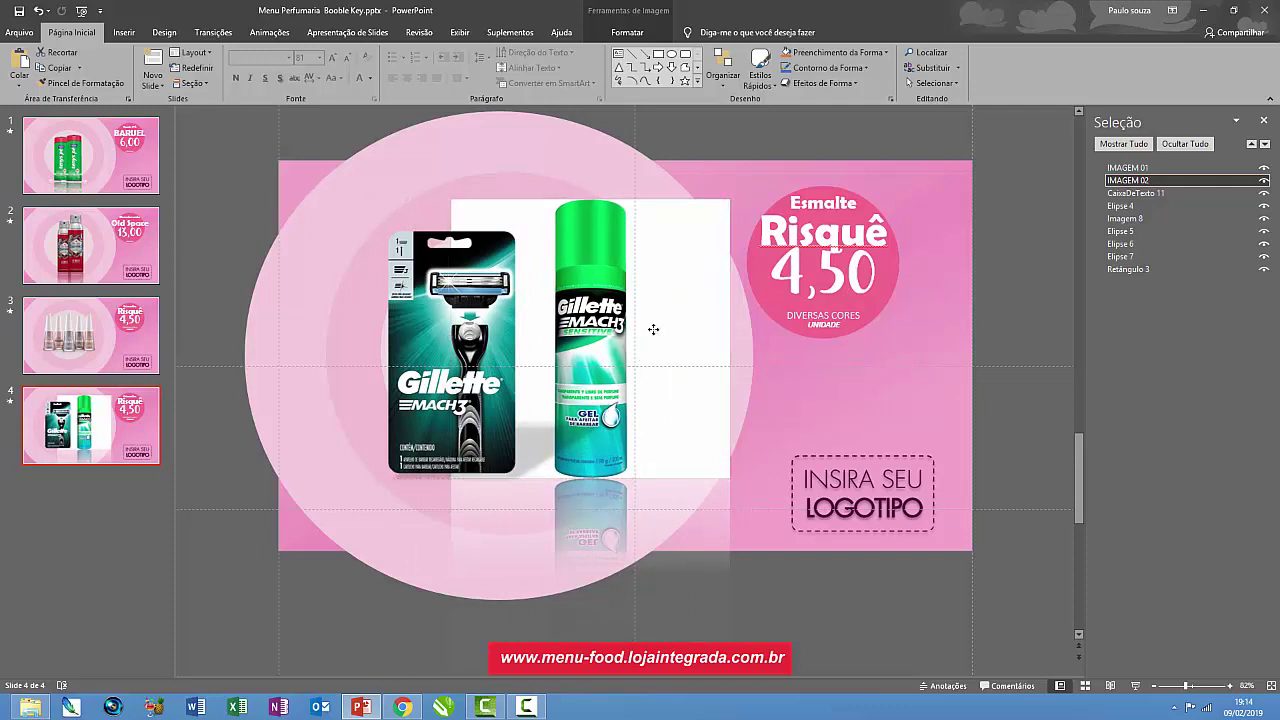
# - Start Remove Background on the shaving gel picture
pyautogui.click(689, 271)
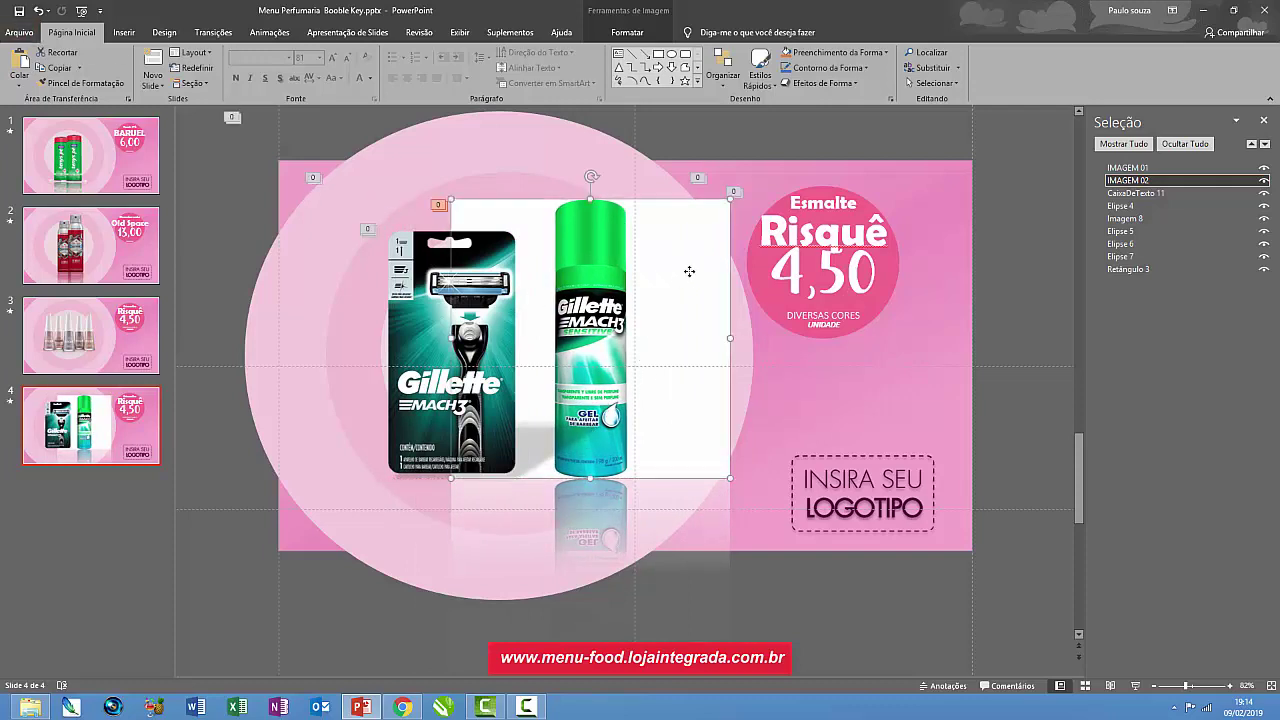
pyautogui.doubleClick(689, 271)
pyautogui.click(27, 70)
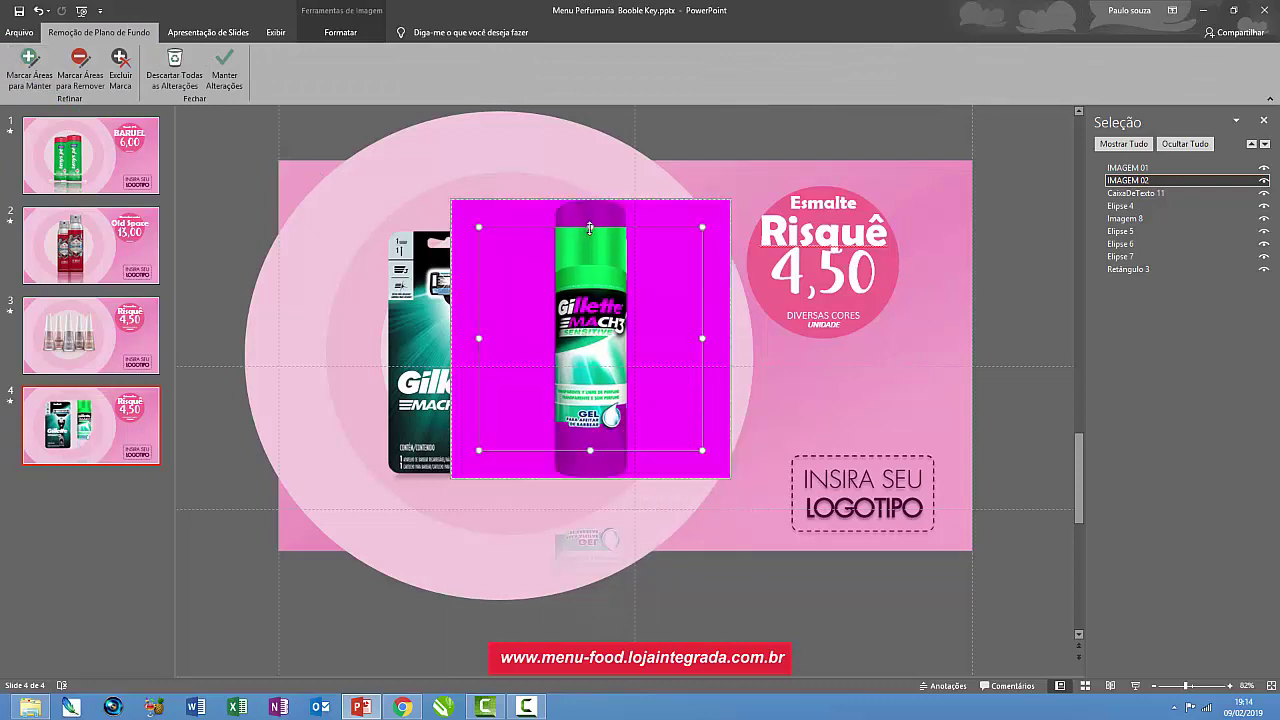
# - Stretch the removal marquee over the whole can, top to bottom, and keep the changes
pyautogui.moveTo(590, 229); pyautogui.dragTo(587, 202)
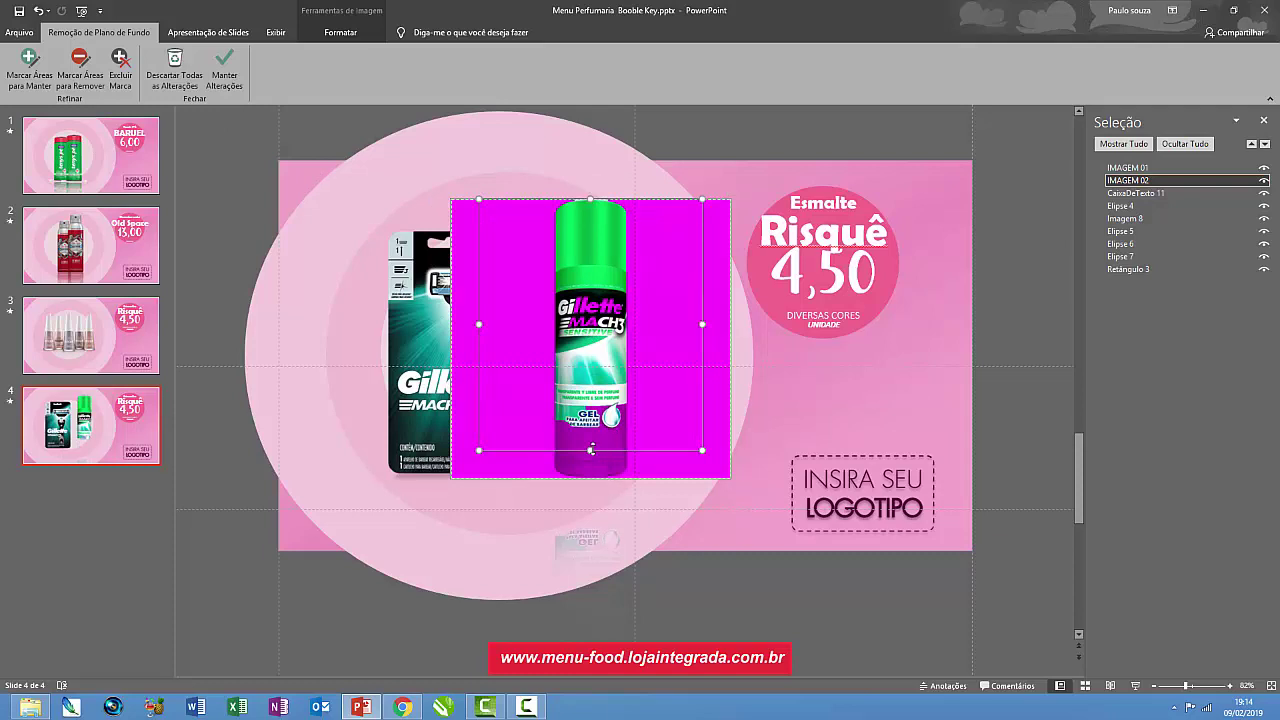
pyautogui.moveTo(591, 450); pyautogui.dragTo(594, 480)
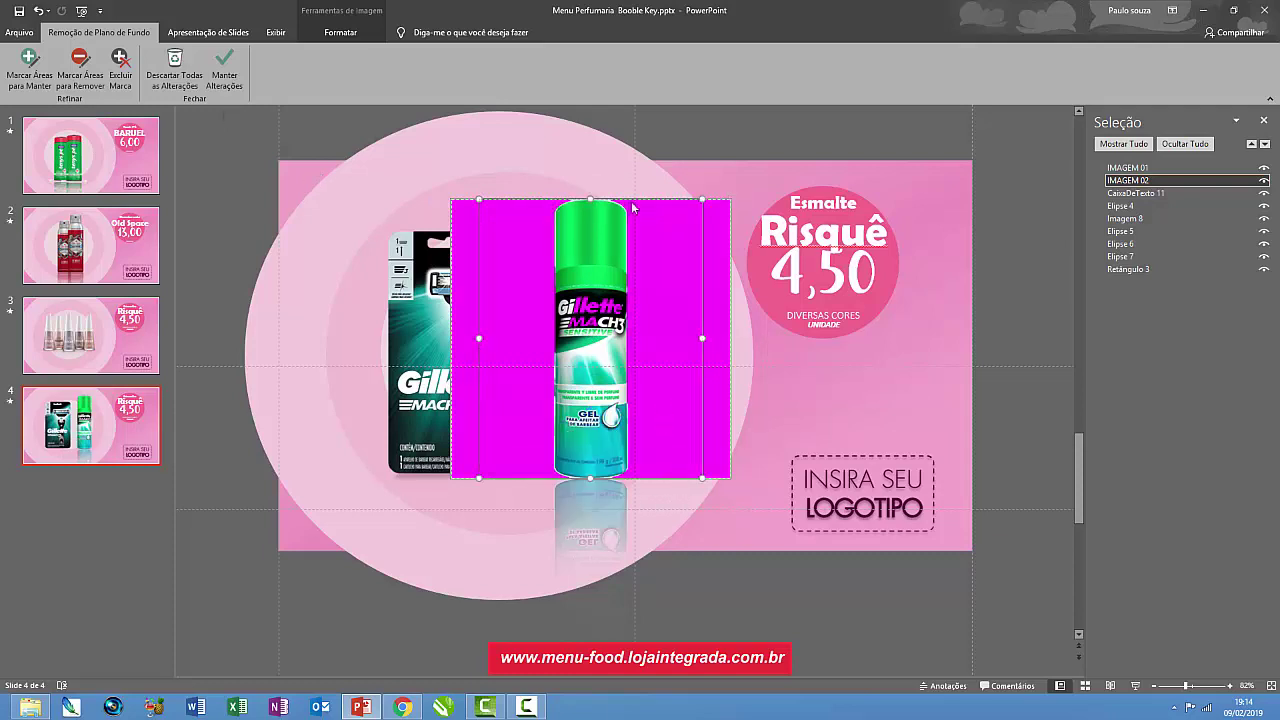
pyautogui.click(607, 180)
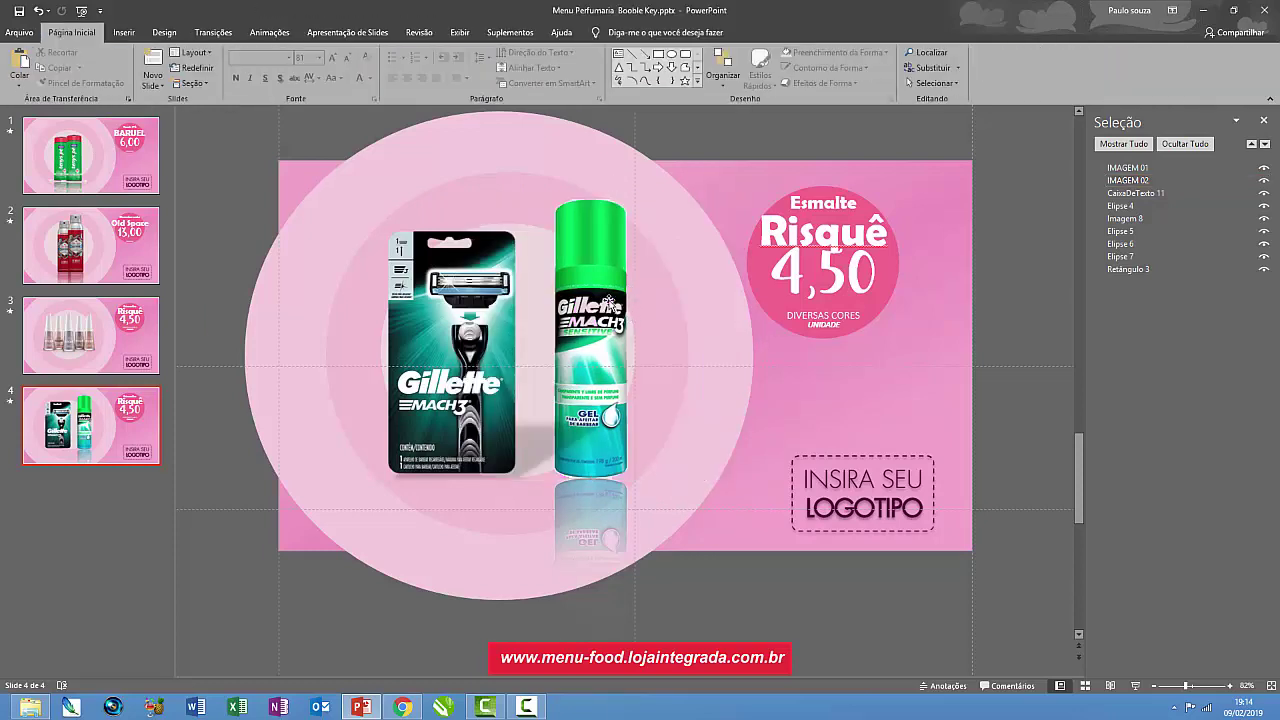
pyautogui.doubleClick(607, 300)
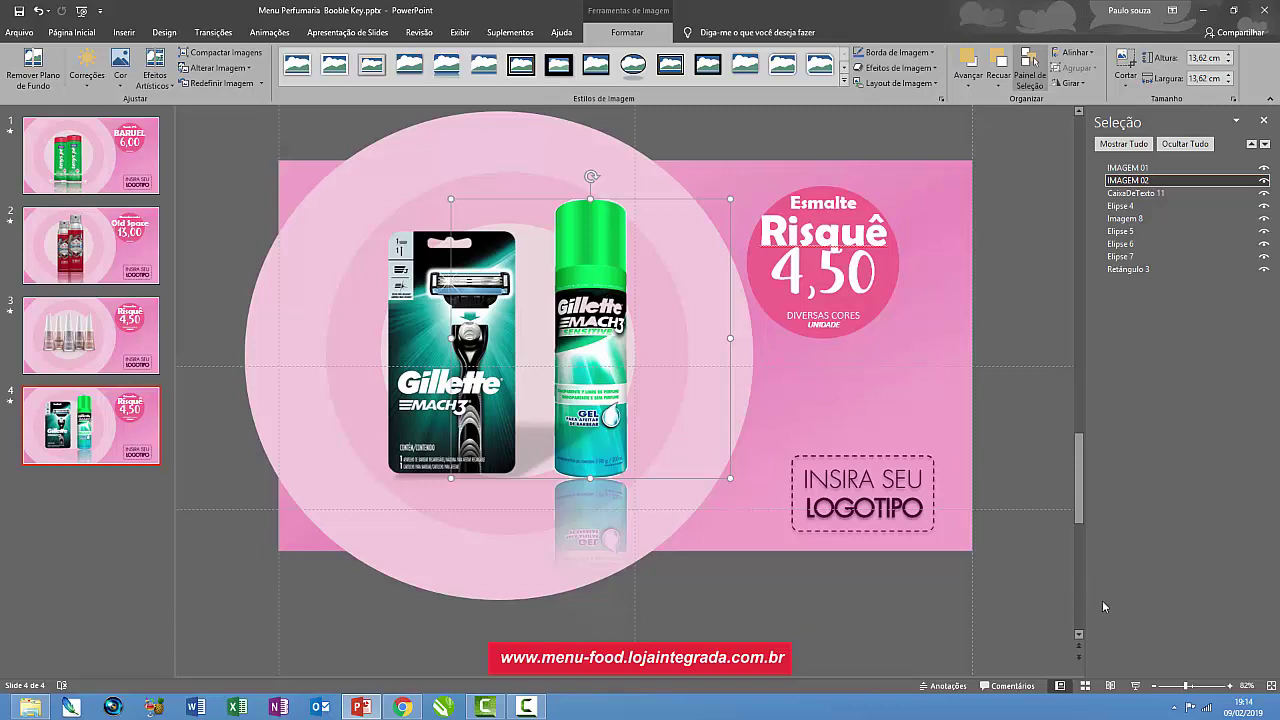
# - Zoom in, reopen Remove Background and mark leftover areas around the cap for removal
pyautogui.click(1215, 686)
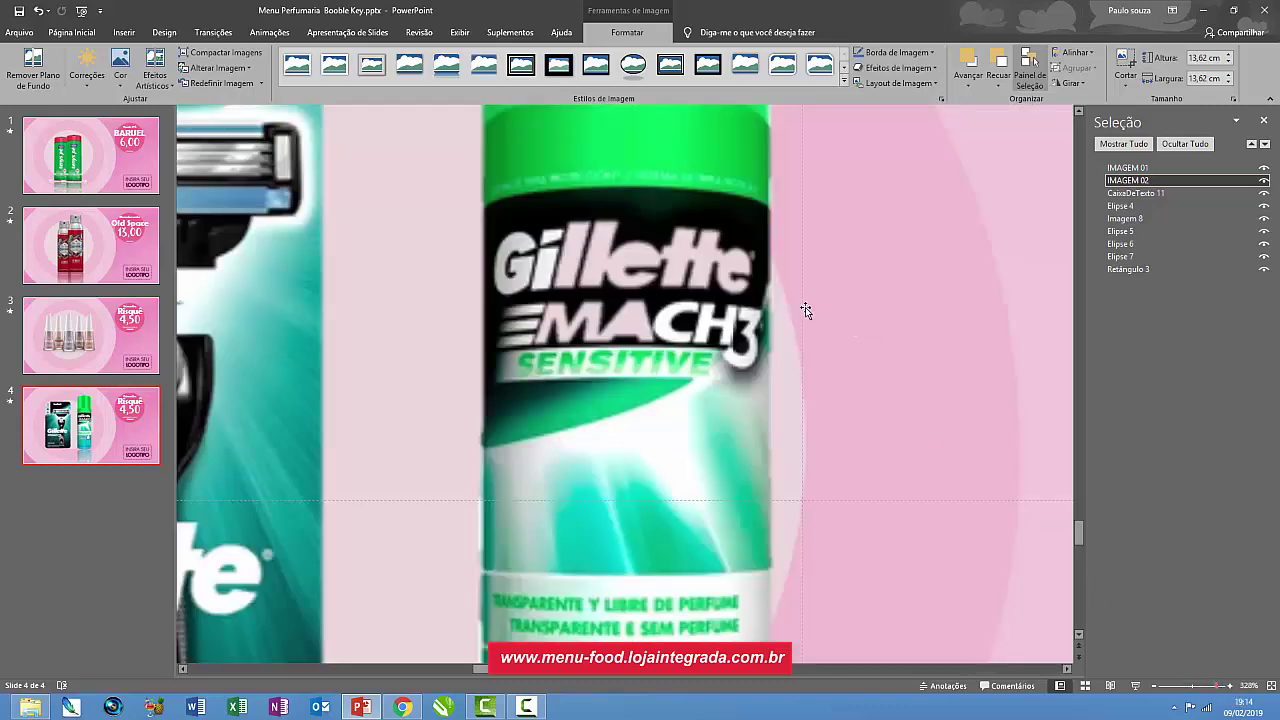
pyautogui.click(1079, 110)
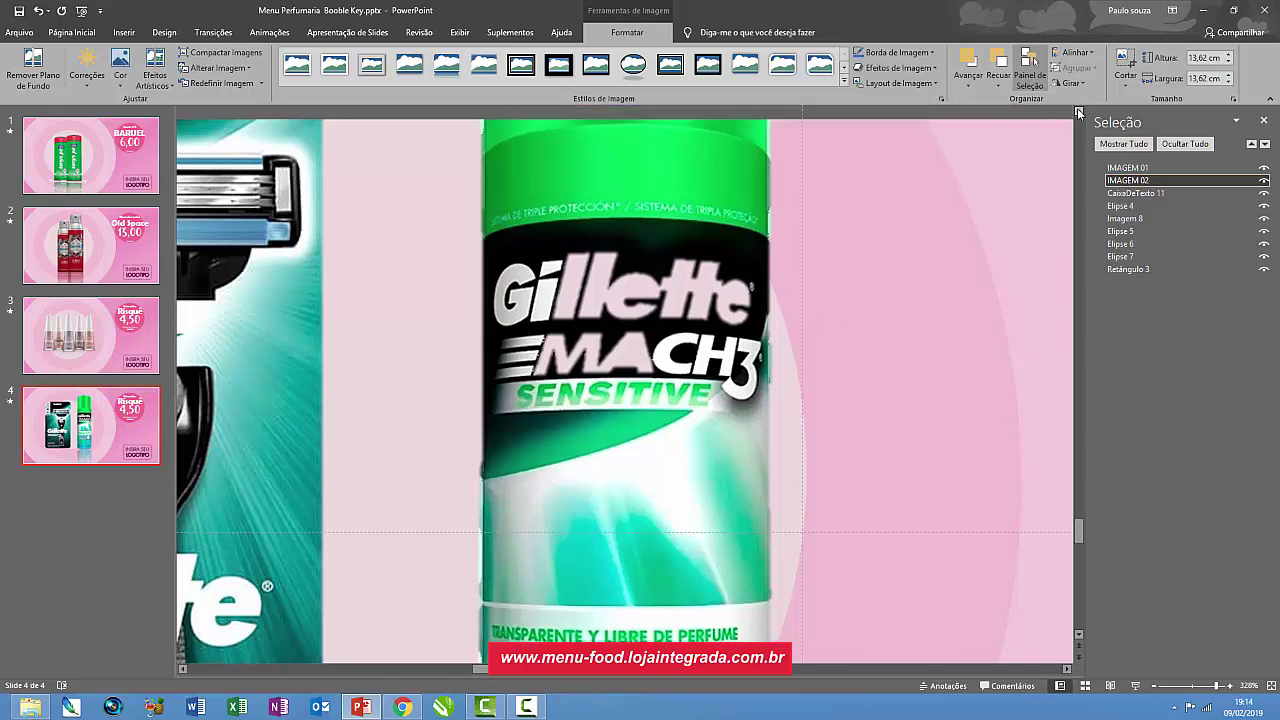
pyautogui.moveTo(1079, 110); pyautogui.dragTo(1079, 110)
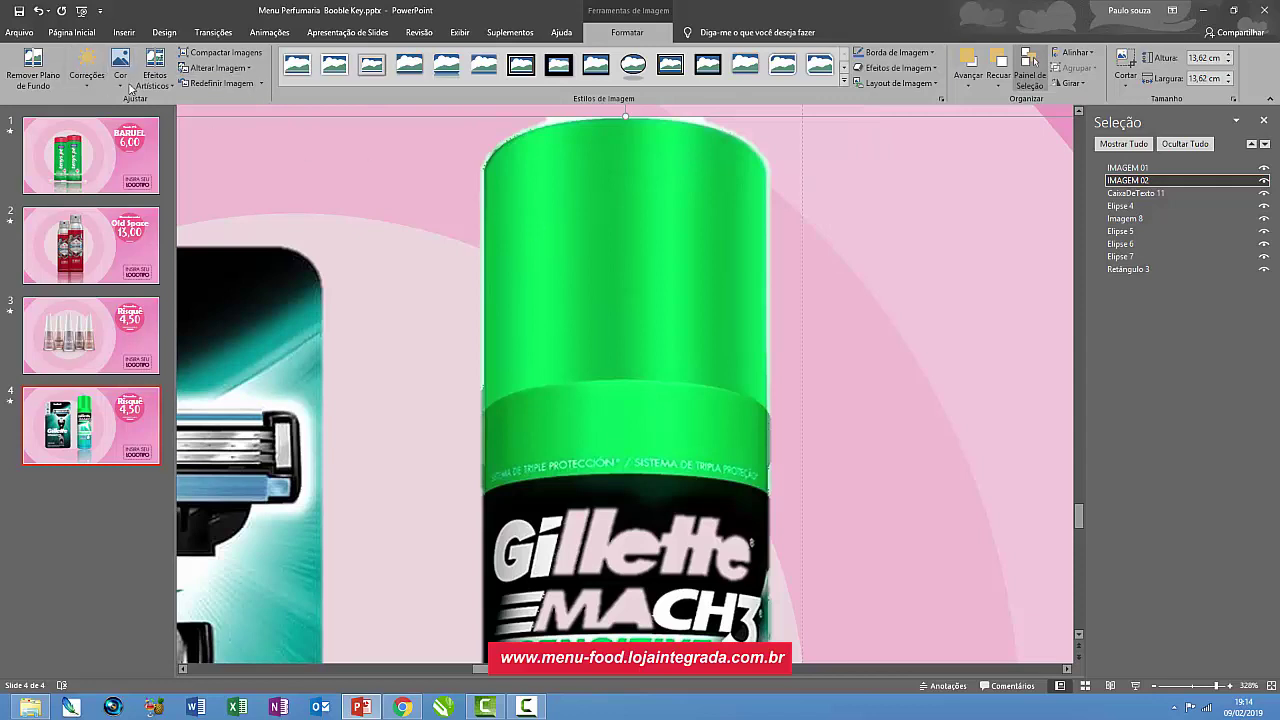
pyautogui.click(33, 68)
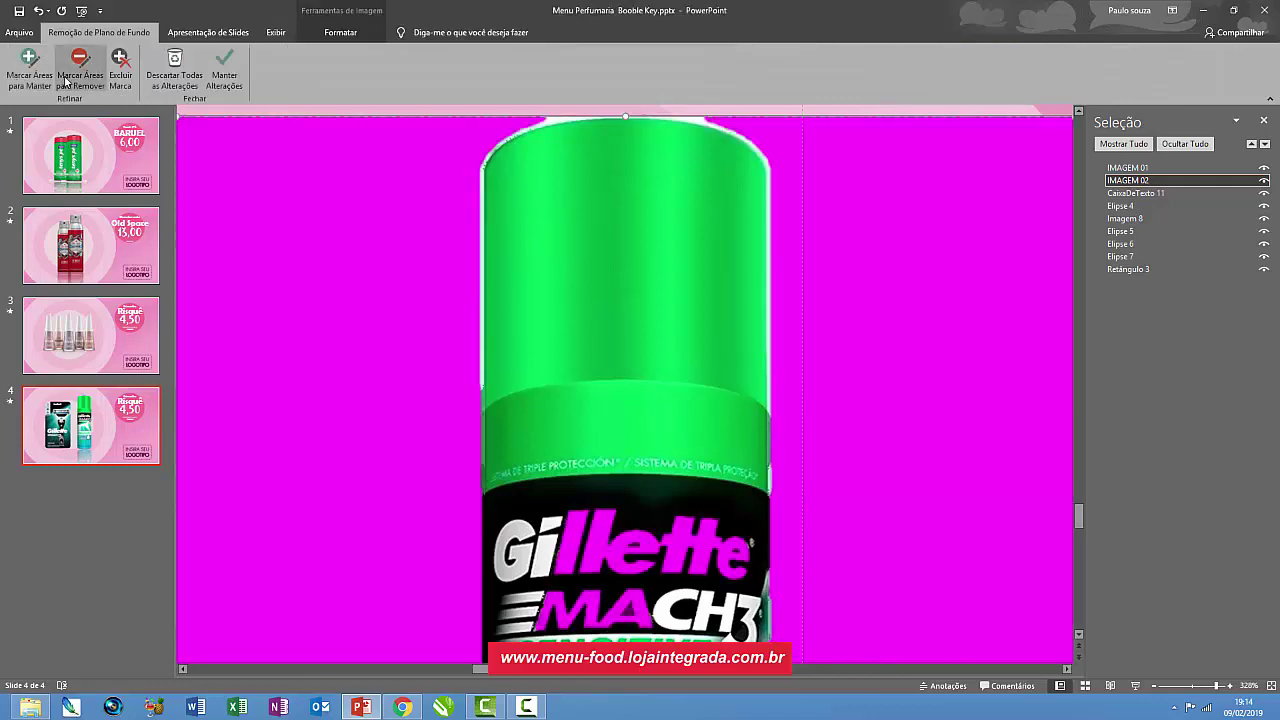
pyautogui.click(80, 72)
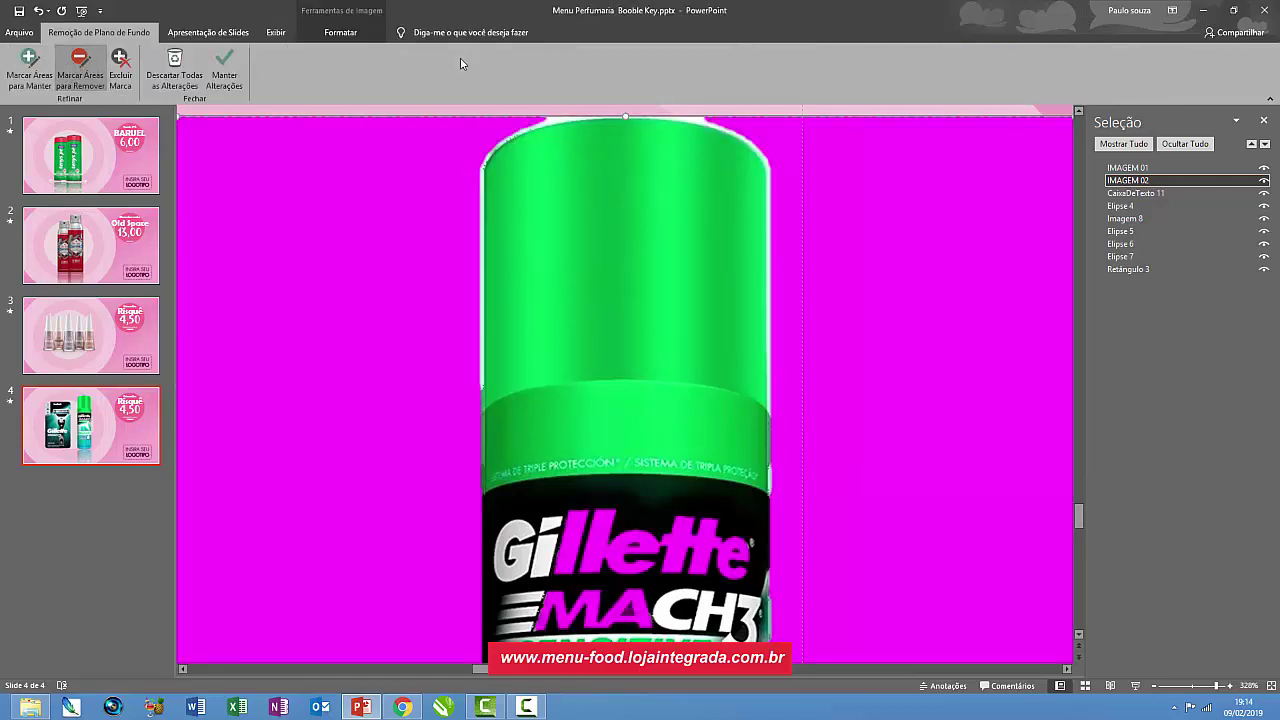
pyautogui.click(554, 118)
pyautogui.click(700, 119)
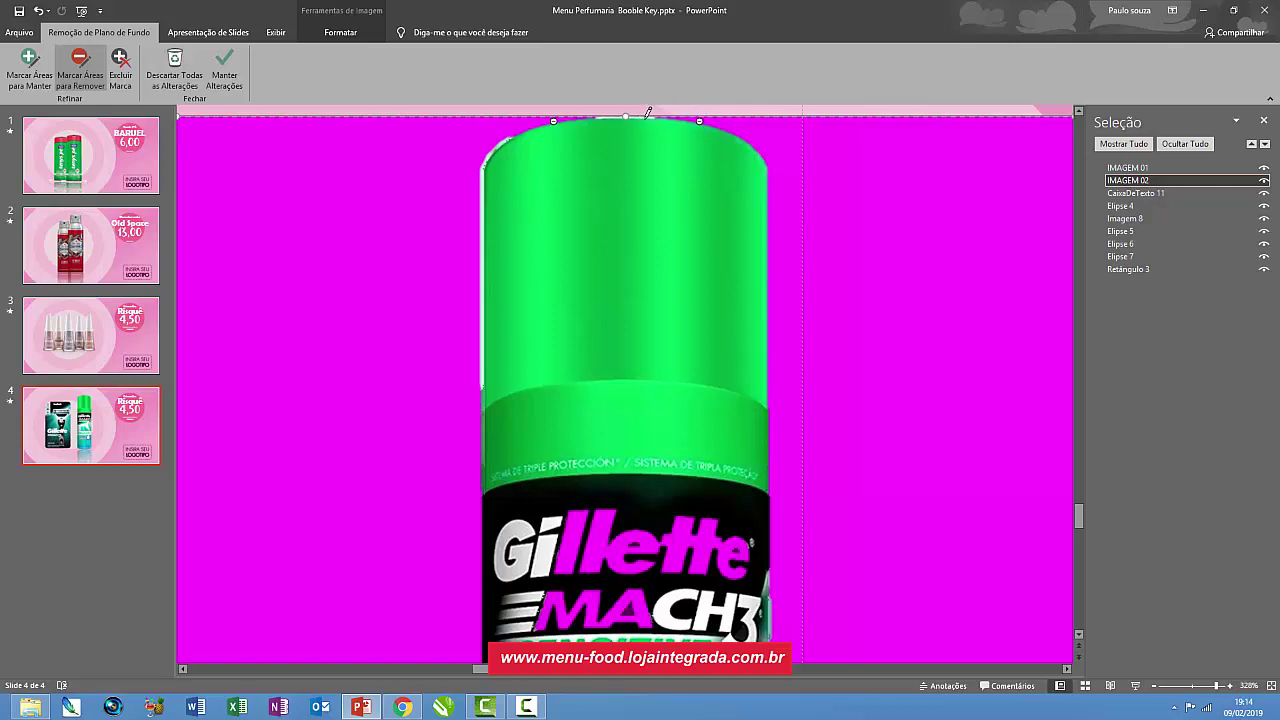
pyautogui.click(483, 215)
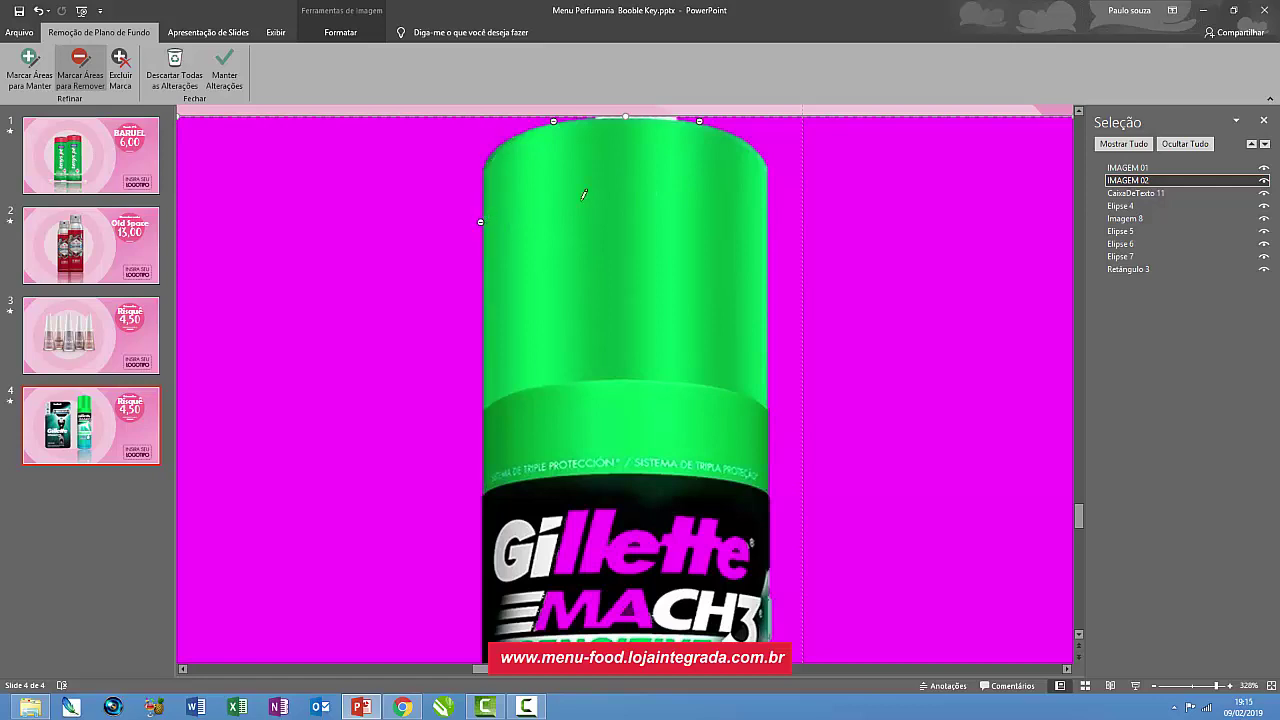
pyautogui.click(672, 119)
# - Mark the white strip on the can's left edge, its base and right edge for removal
pyautogui.scroll(-3, 676, 192)
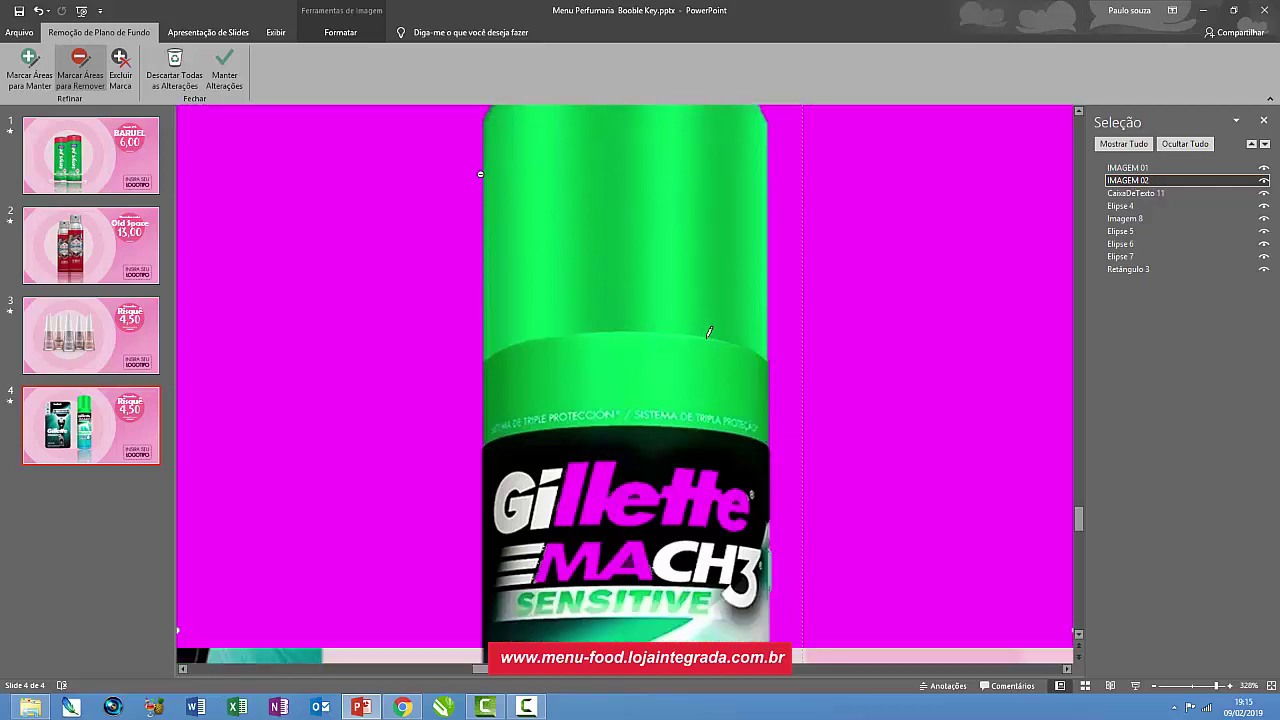
pyautogui.scroll(-2, 716, 356)
pyautogui.scroll(-1, 616, 388)
pyautogui.scroll(-2, 516, 419)
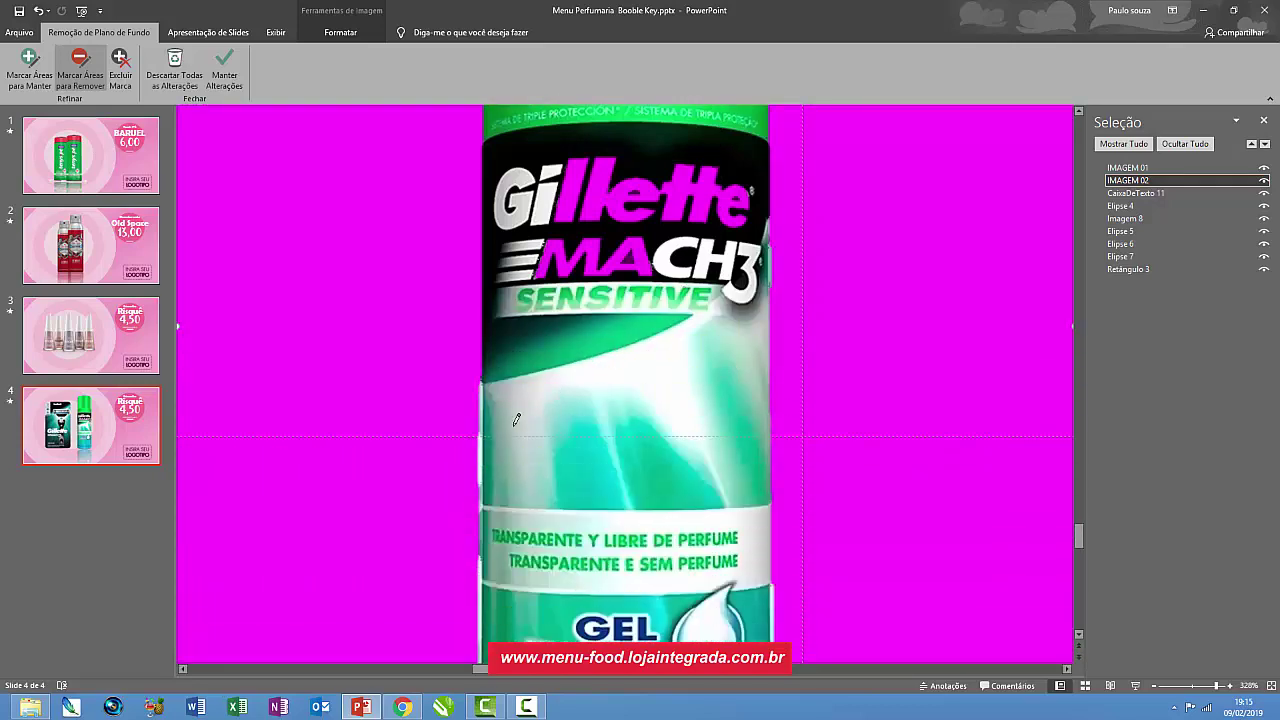
pyautogui.click(481, 456)
pyautogui.scroll(-1, 490, 425)
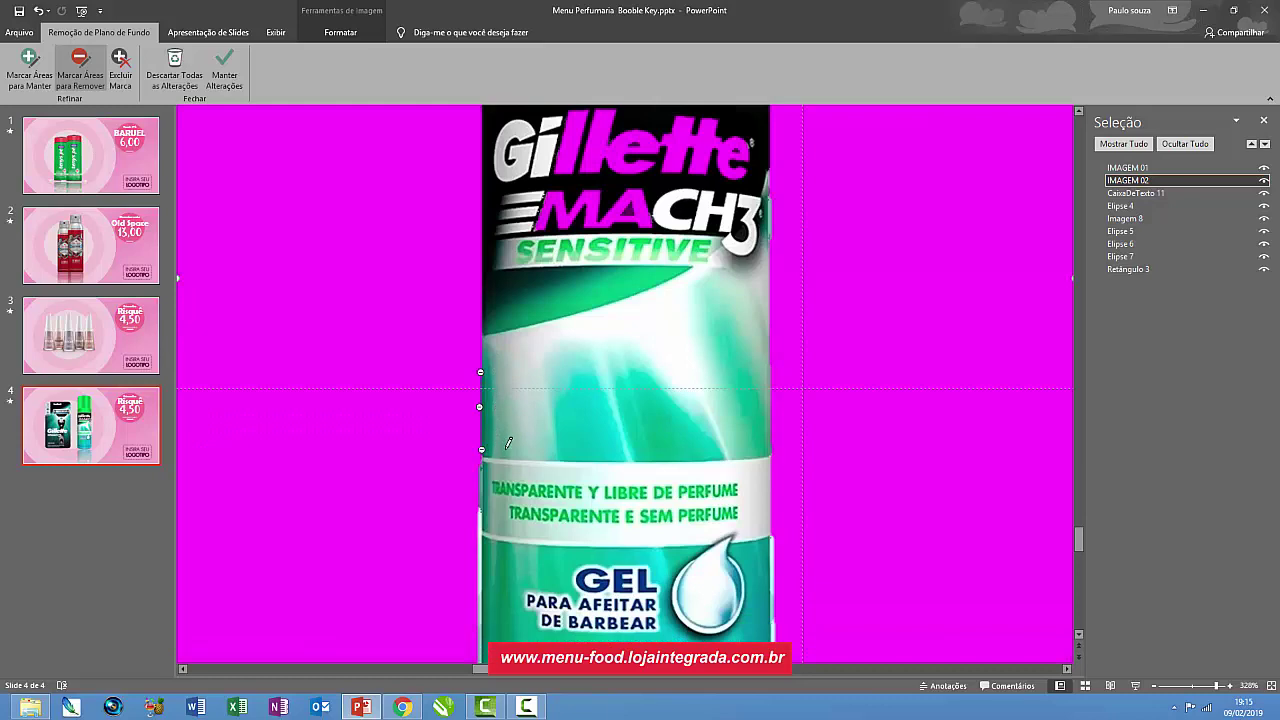
pyautogui.scroll(-1, 484, 455)
pyautogui.scroll(-1, 482, 460)
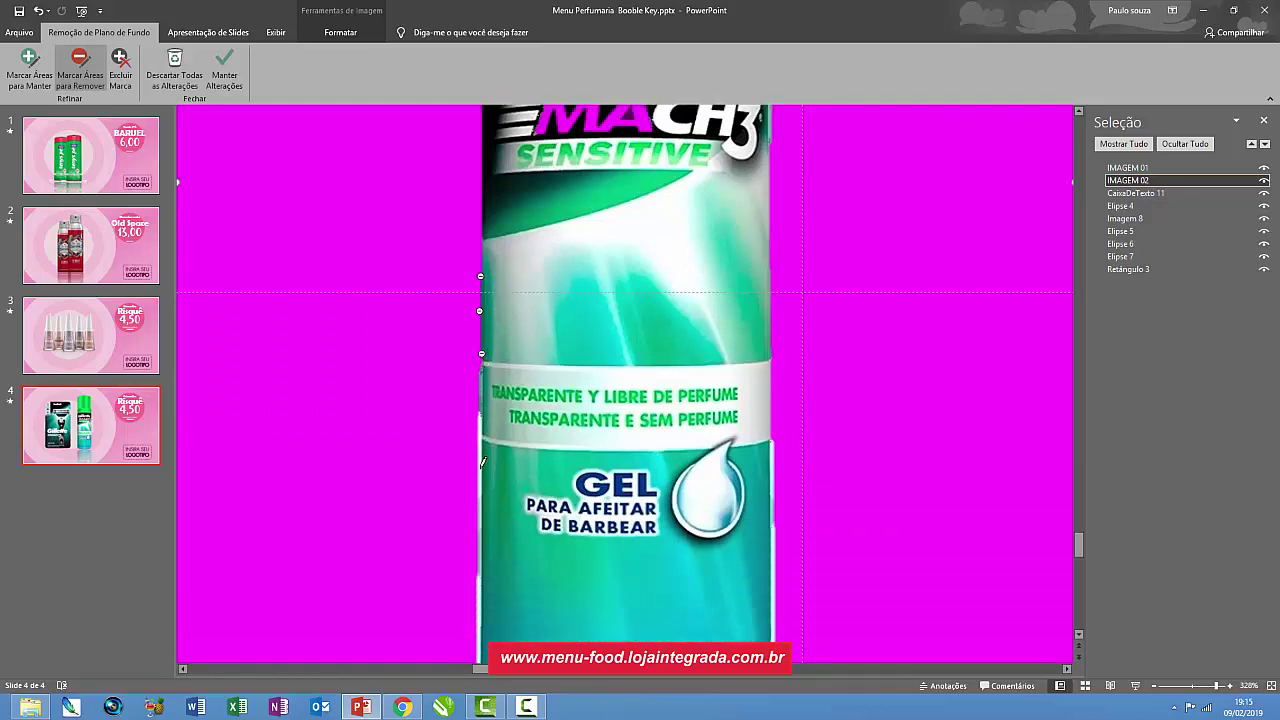
pyautogui.scroll(-2, 484, 463)
pyautogui.scroll(-2, 515, 467)
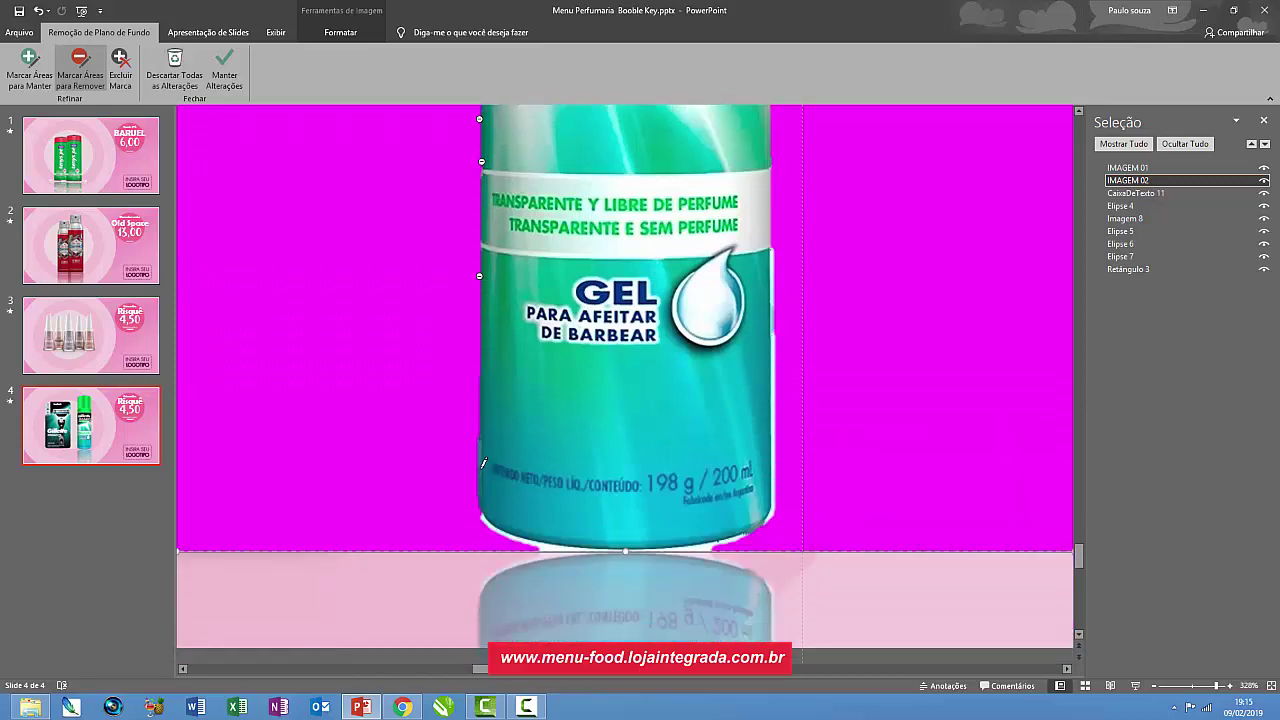
pyautogui.scroll(-2, 542, 472)
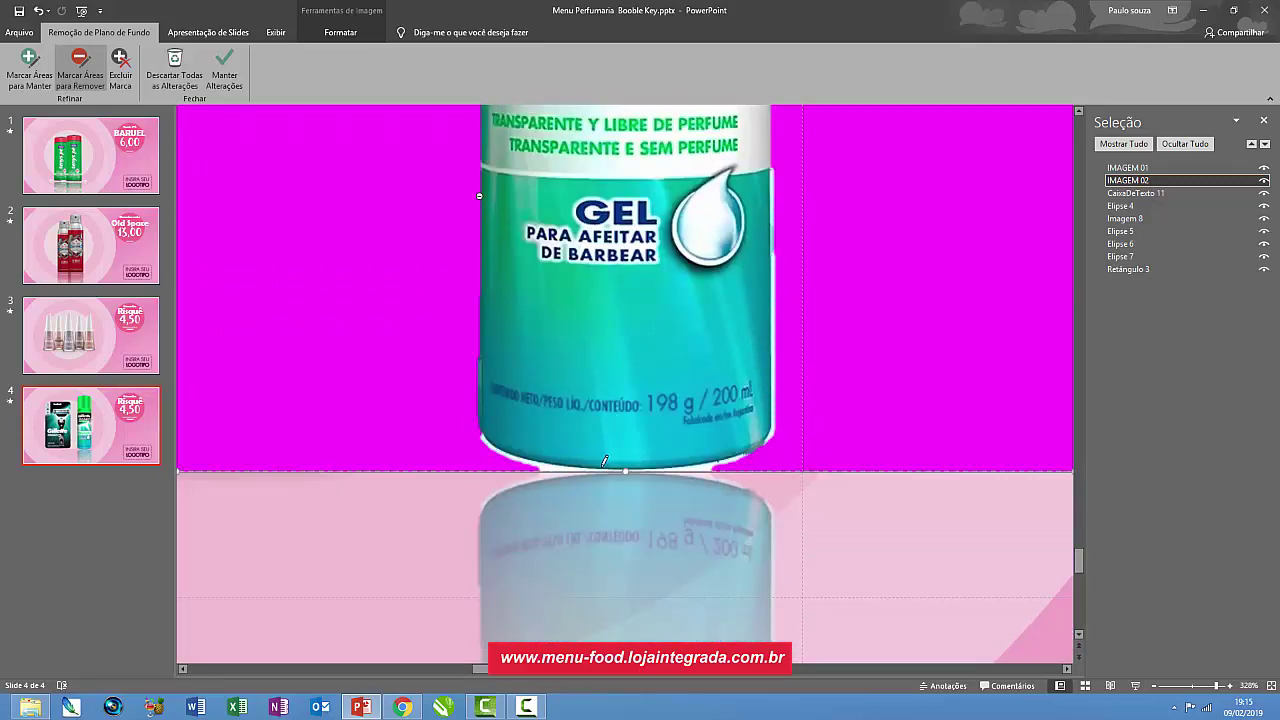
pyautogui.click(549, 467)
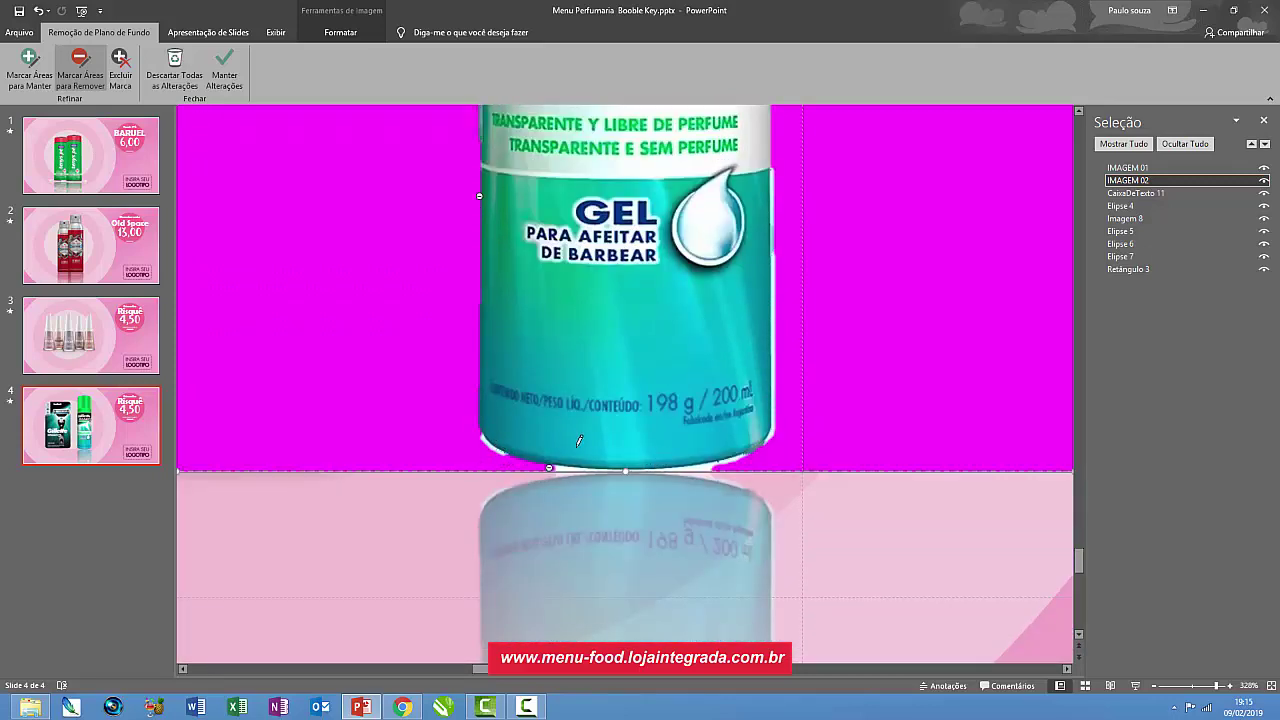
pyautogui.click(491, 447)
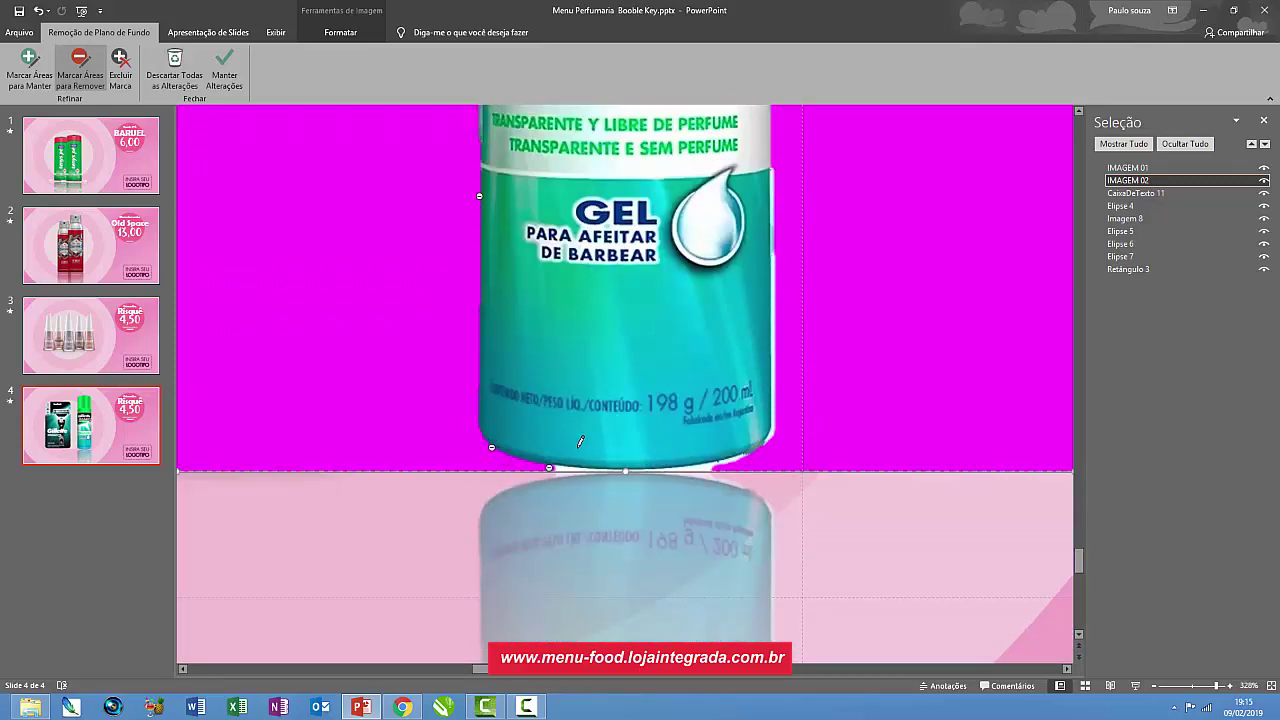
pyautogui.click(704, 466)
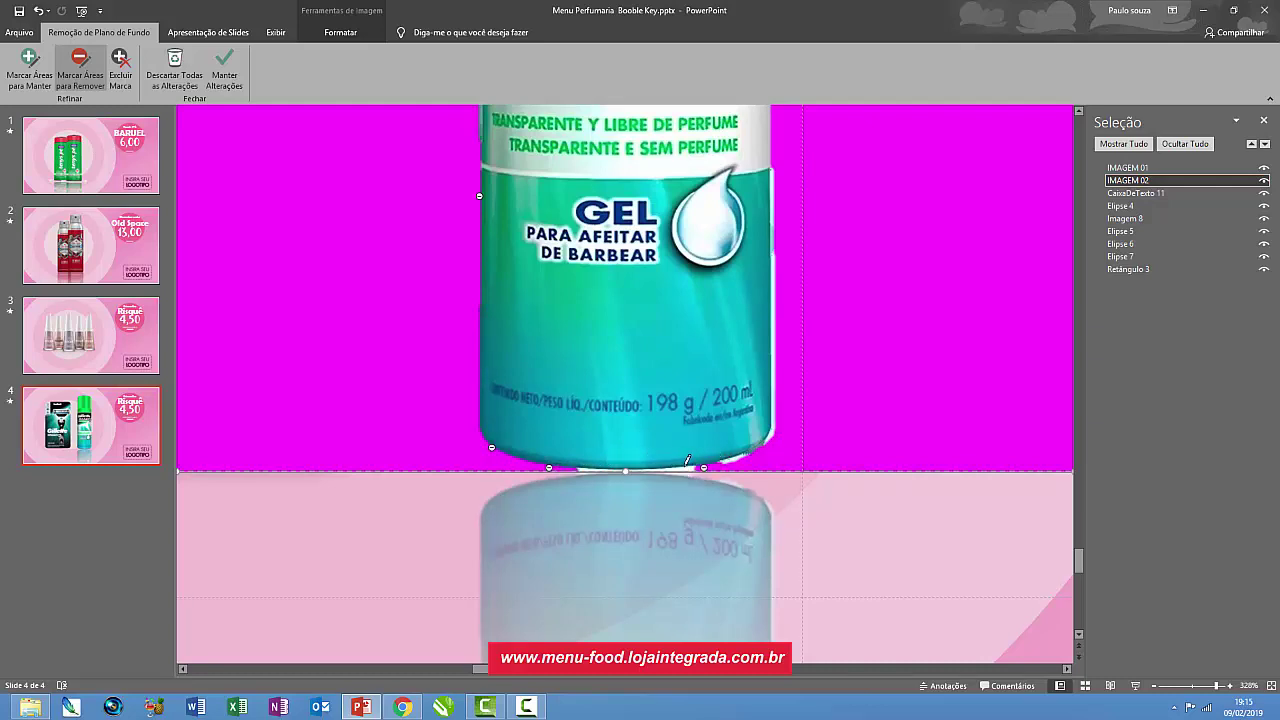
pyautogui.click(682, 467)
pyautogui.click(740, 456)
pyautogui.click(772, 425)
# - Mark more background along the cap's top edges for removal
pyautogui.scroll(1, 781, 334)
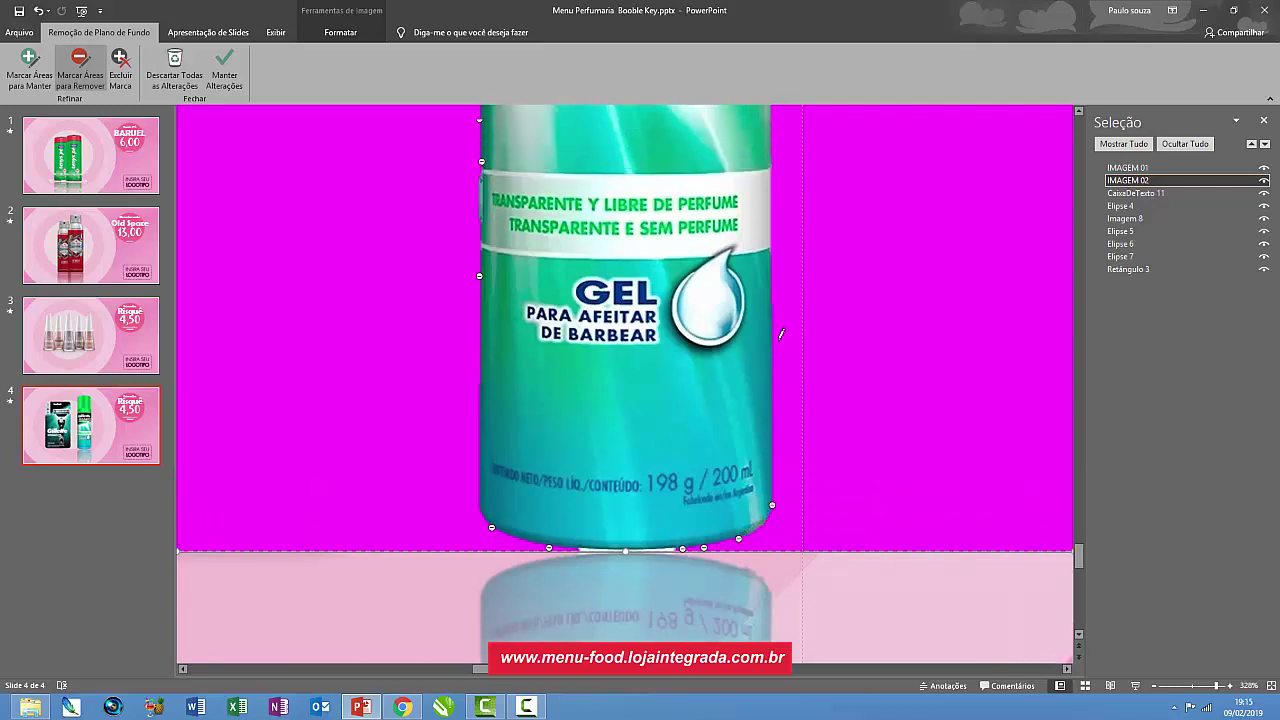
pyautogui.scroll(1, 781, 334)
pyautogui.scroll(1, 778, 340)
pyautogui.scroll(1, 775, 346)
pyautogui.scroll(1, 772, 352)
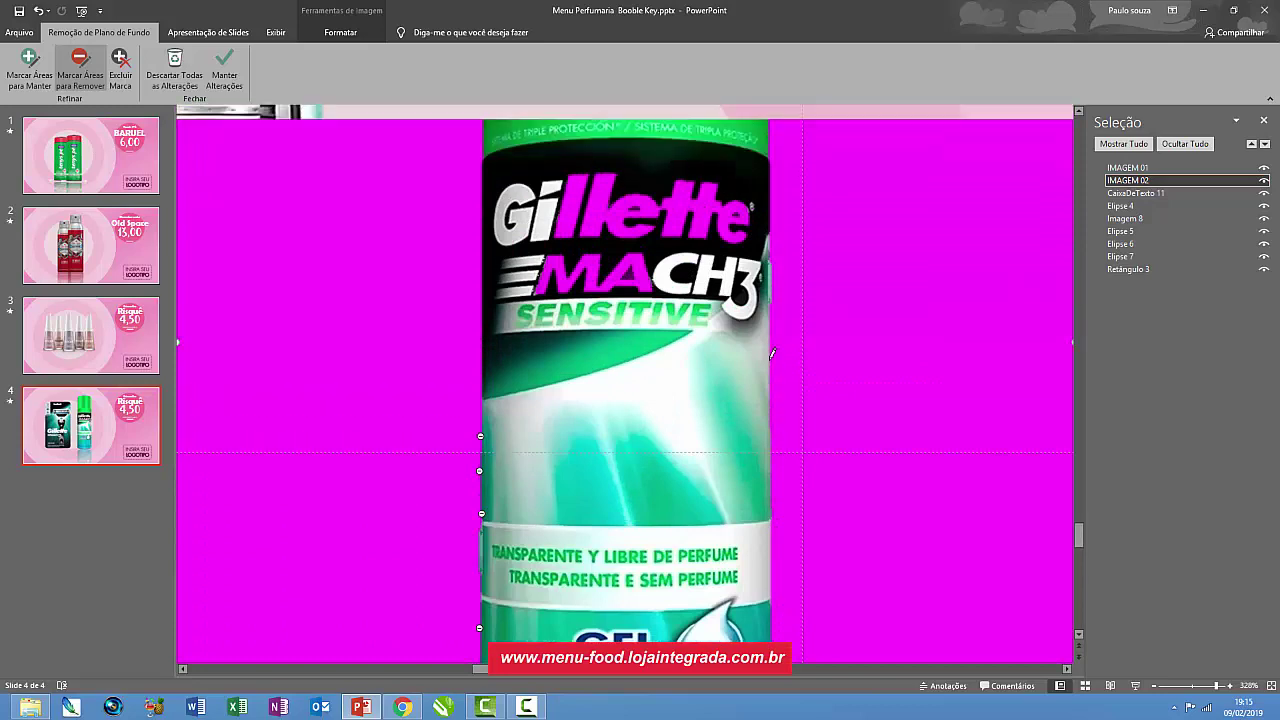
pyautogui.scroll(2, 770, 348)
pyautogui.scroll(1, 760, 338)
pyautogui.scroll(1, 740, 318)
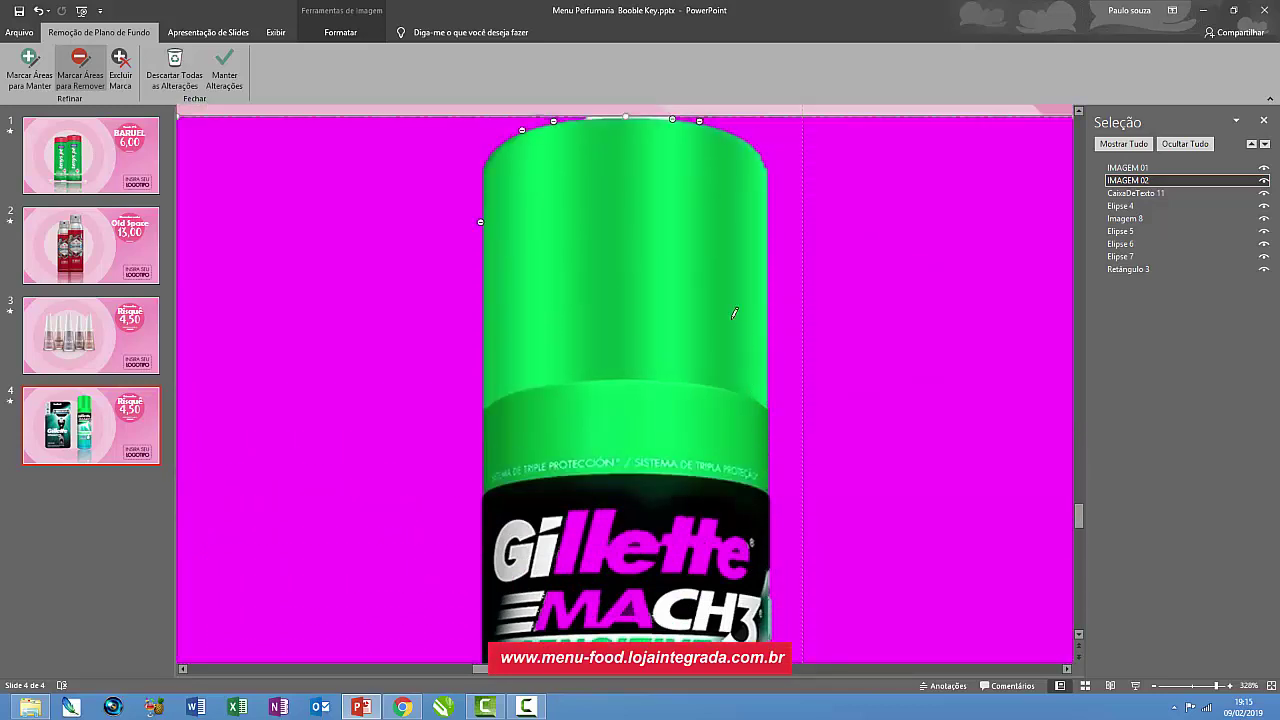
pyautogui.click(659, 119)
pyautogui.click(521, 130)
pyautogui.click(608, 120)
# - Mark the can's bottom-left edge for removal and keep the background removal changes
pyautogui.scroll(-2, 639, 507)
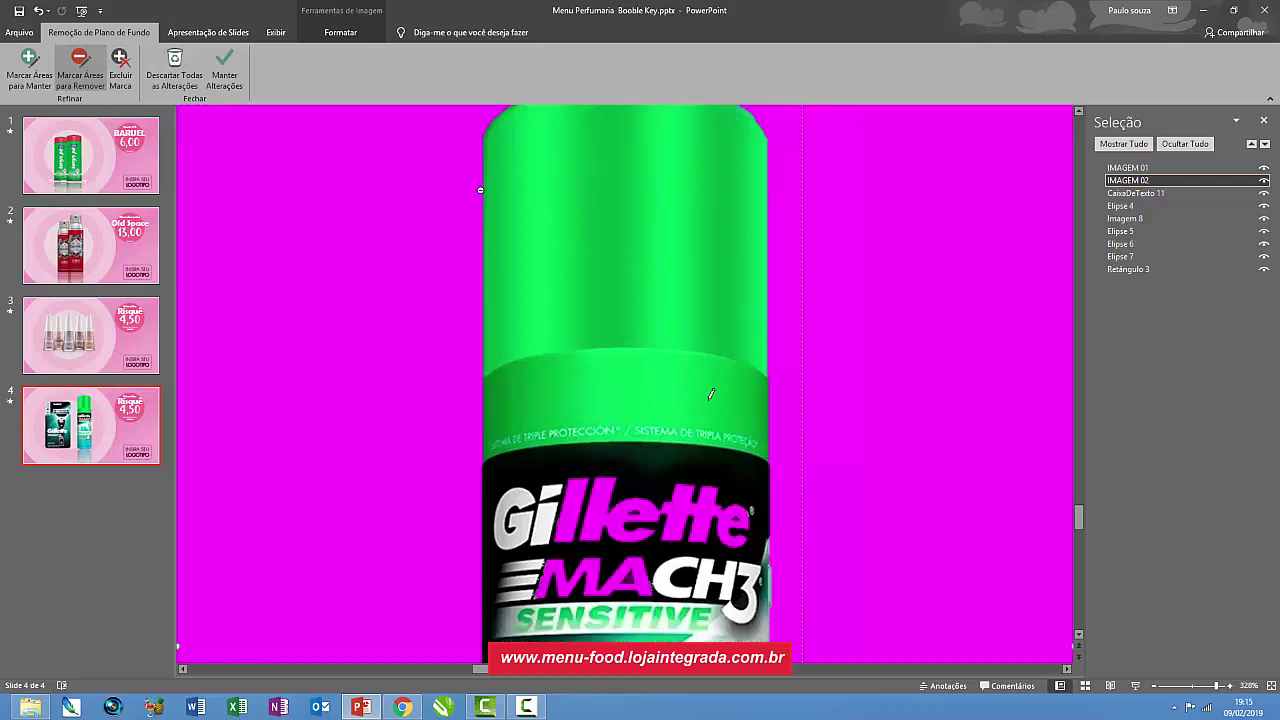
pyautogui.scroll(-2, 639, 507)
pyautogui.scroll(-3, 639, 507)
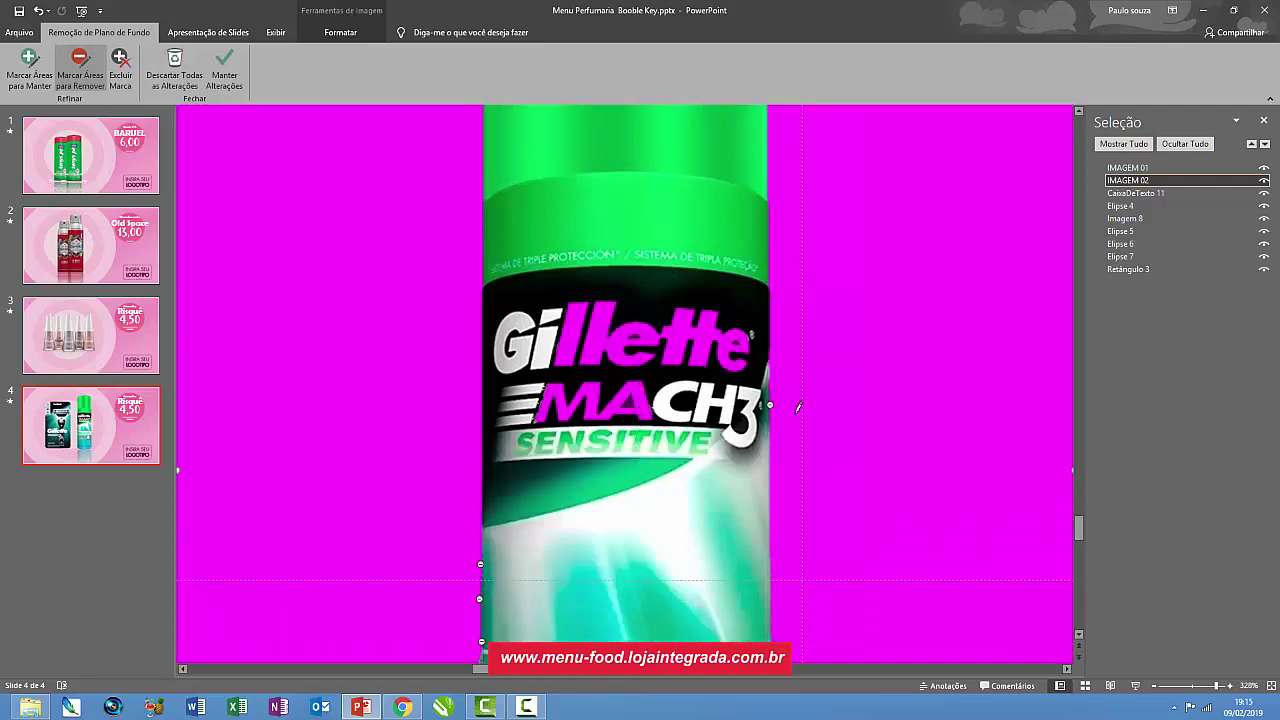
pyautogui.scroll(-1, 640, 466)
pyautogui.scroll(-3, 636, 466)
pyautogui.scroll(-2, 639, 468)
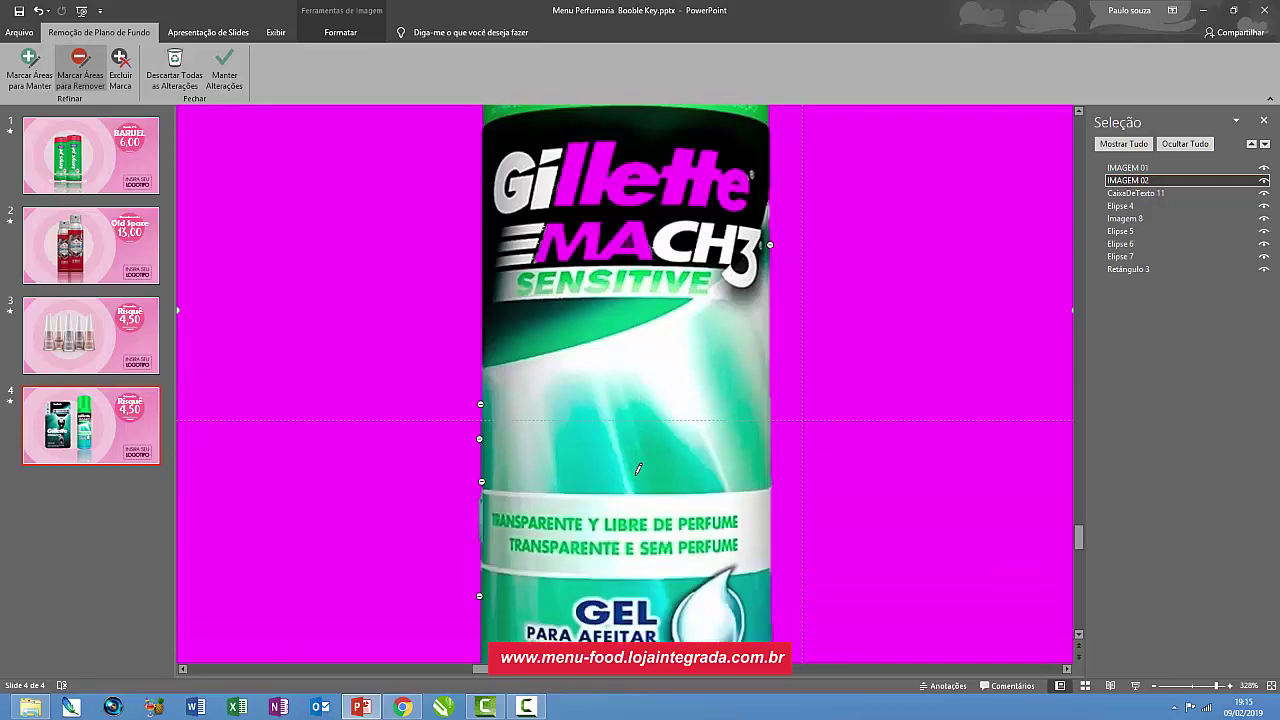
pyautogui.scroll(-2, 638, 469)
pyautogui.scroll(-4, 636, 470)
pyautogui.scroll(-2, 635, 471)
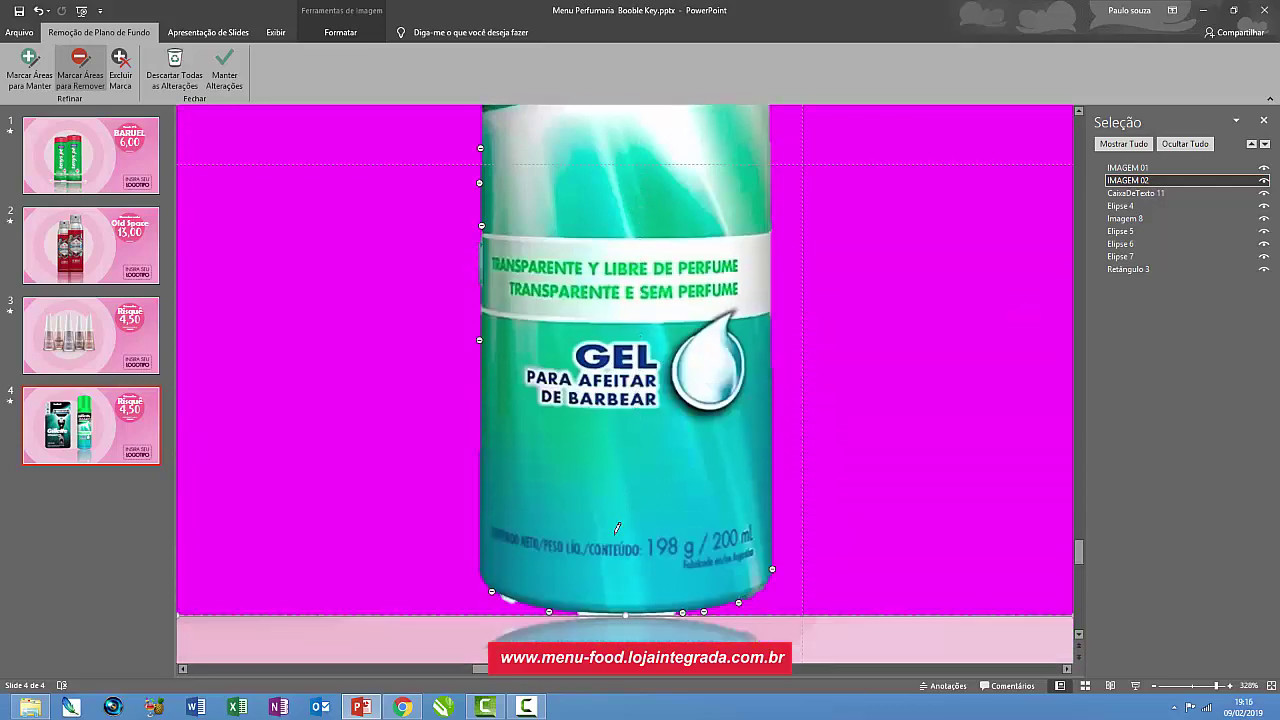
pyautogui.click(509, 582)
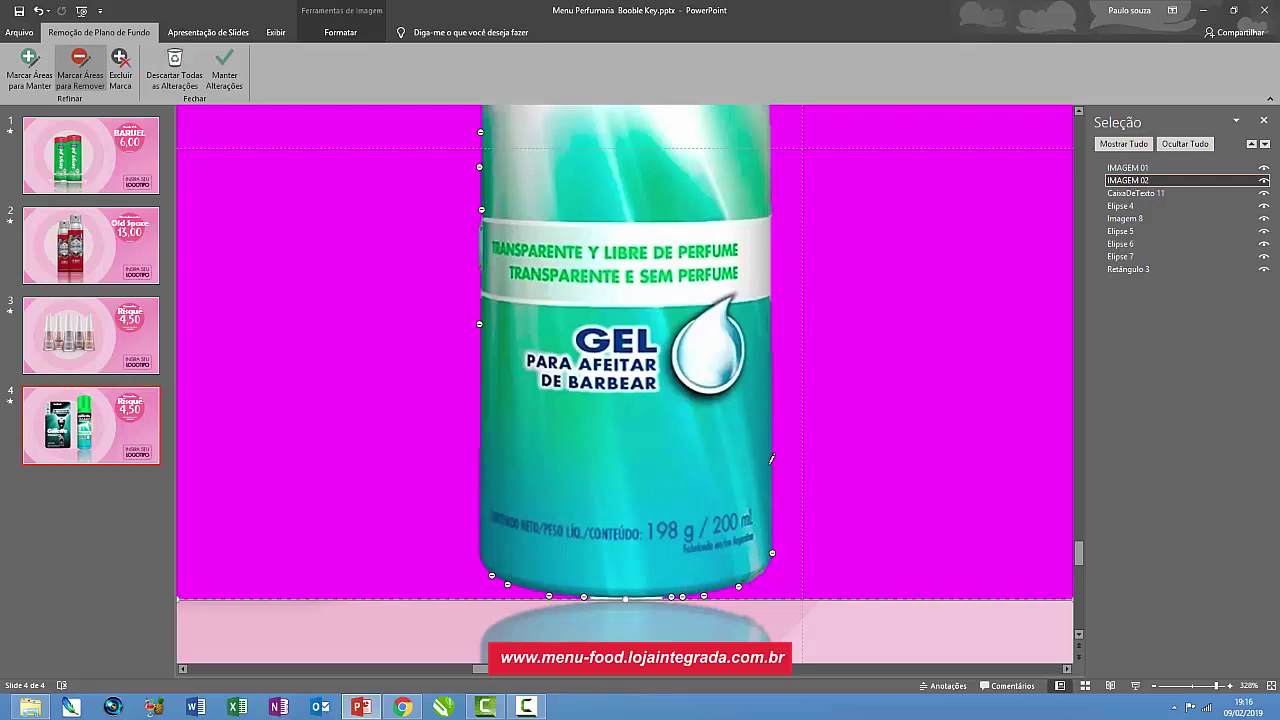
pyautogui.scroll(-1, 703, 345)
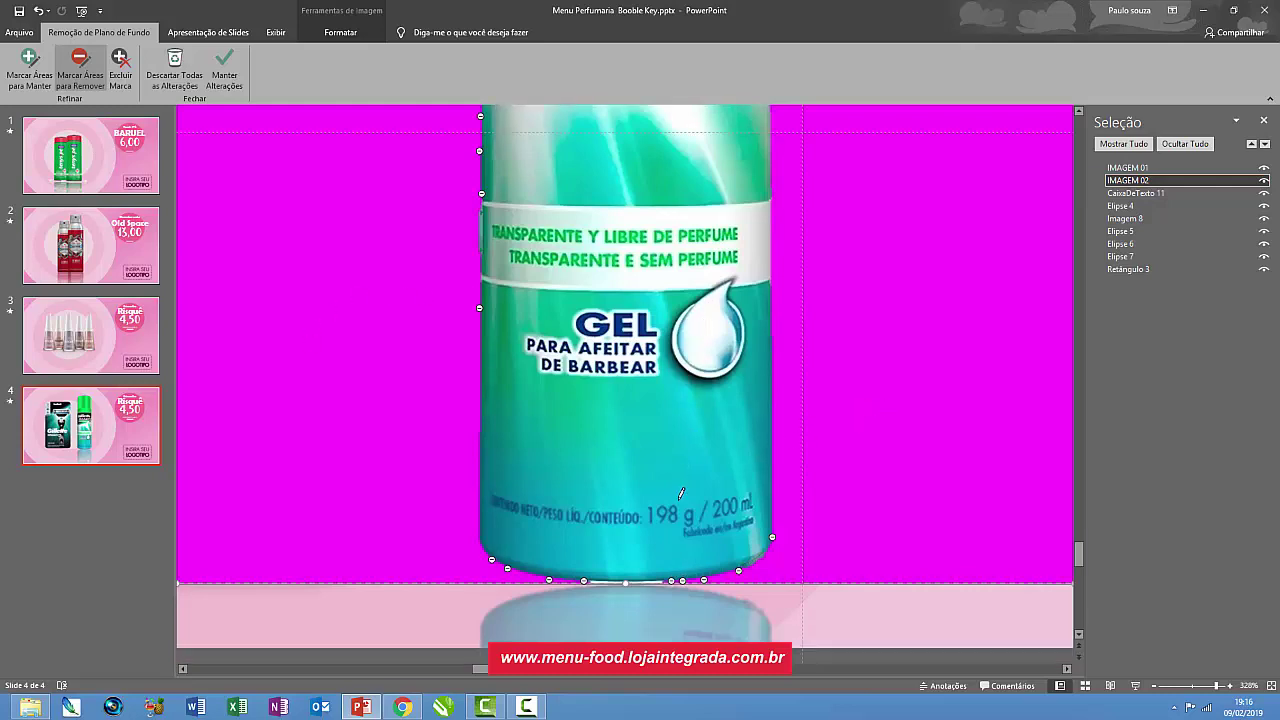
pyautogui.click(933, 604)
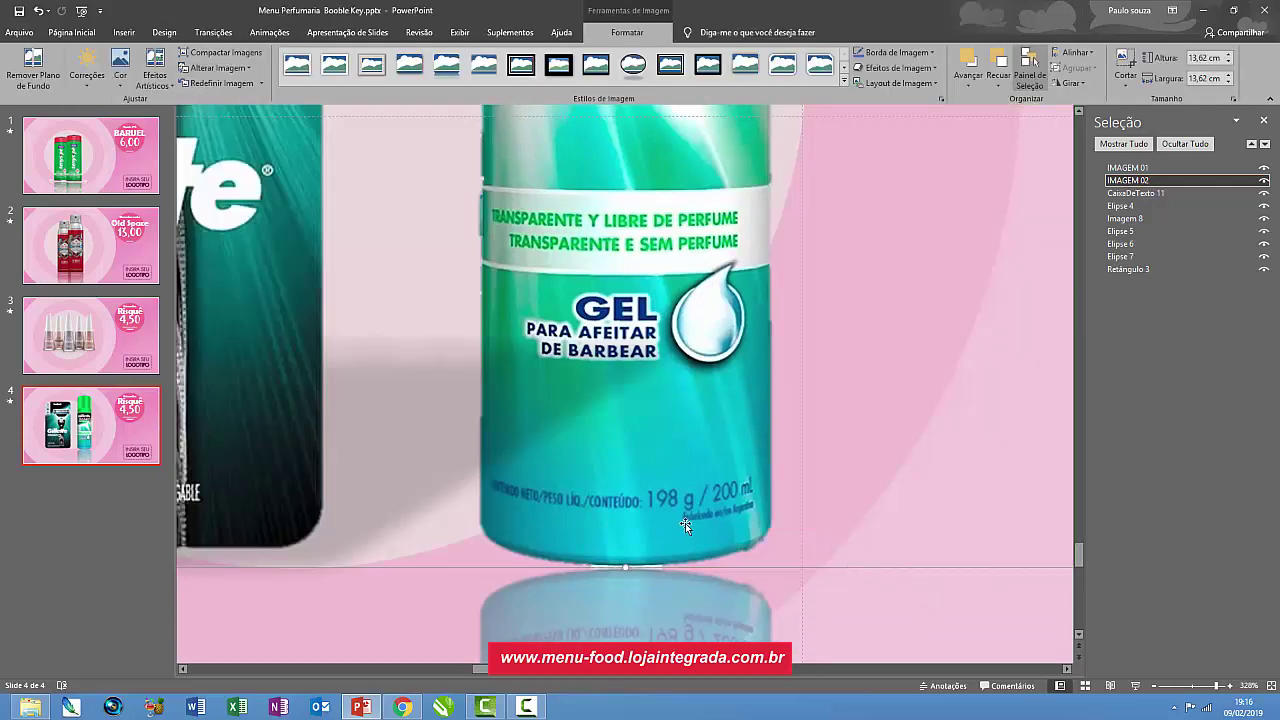
# - Zoom out and crop the gel picture's left and right sides in to the can, leaving 4,07 cm width
pyautogui.scroll(-1, 685, 523)
pyautogui.scroll(1, 668, 510)
pyautogui.click(1183, 686)
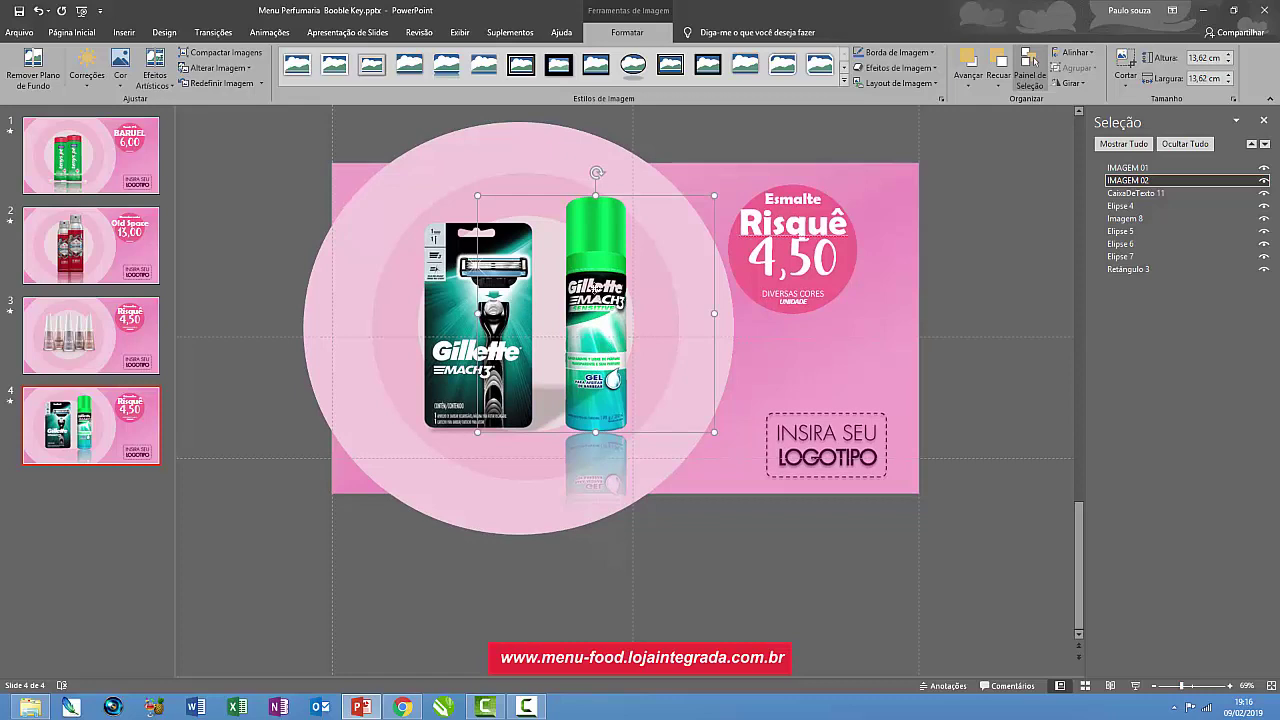
pyautogui.rightClick(596, 288)
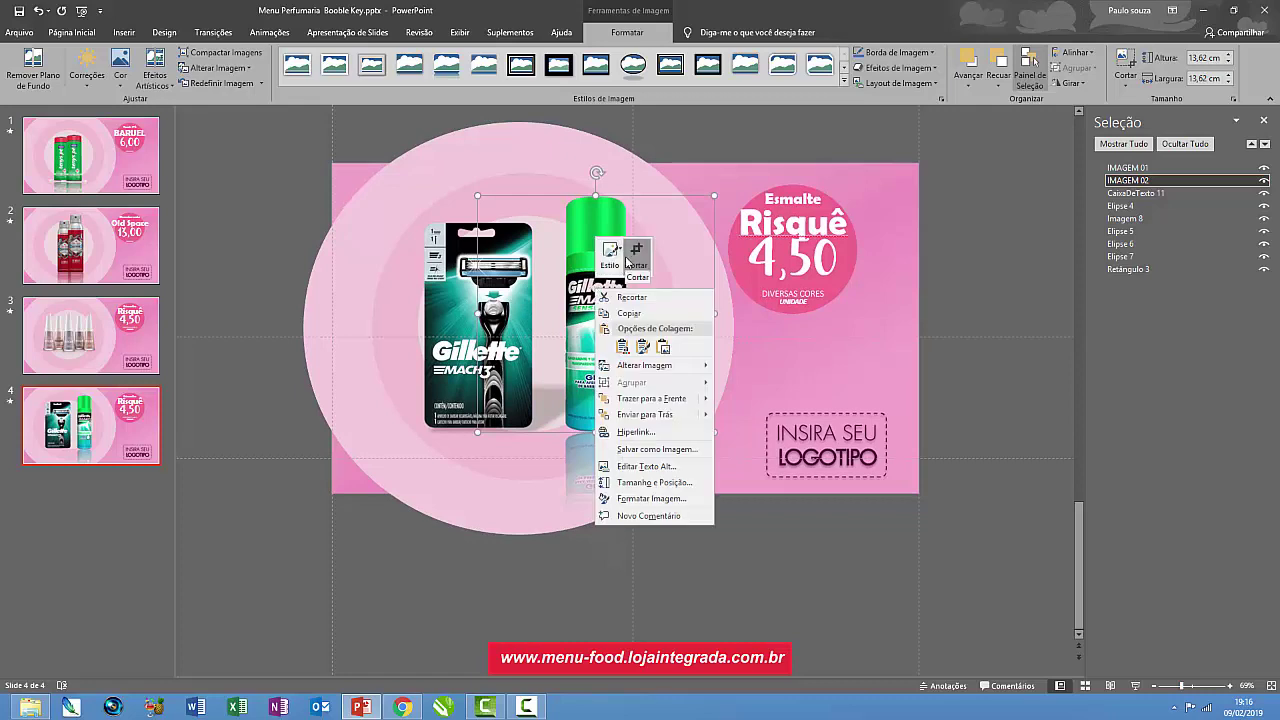
pyautogui.click(636, 256)
pyautogui.click(636, 256)
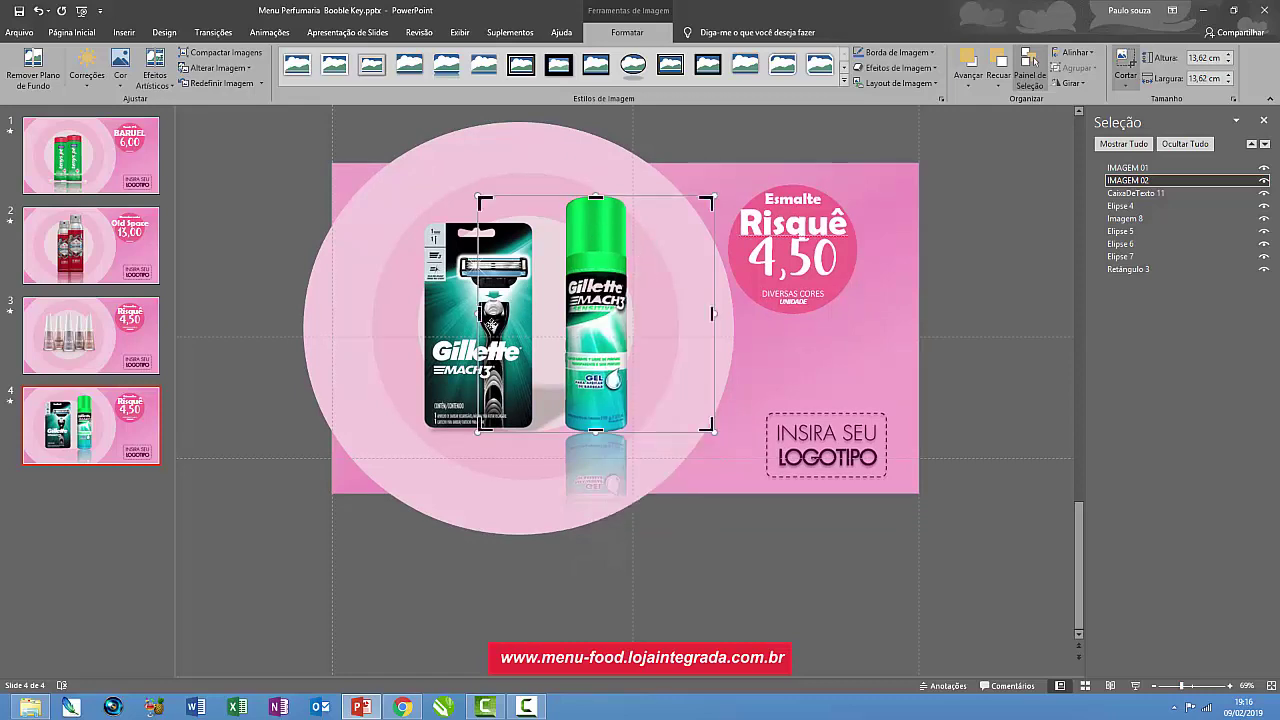
pyautogui.moveTo(479, 313); pyautogui.dragTo(564, 318)
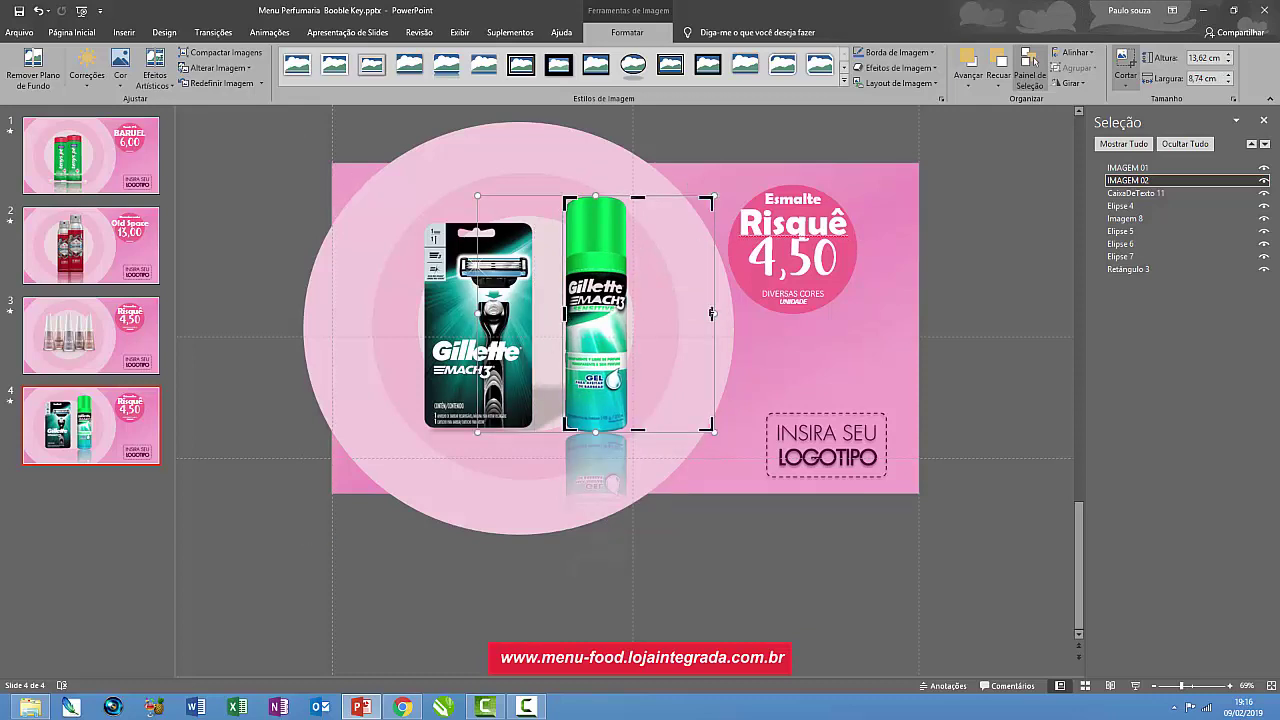
pyautogui.moveTo(712, 314)
pyautogui.mouseDown()
pyautogui.moveTo(558, 313)
pyautogui.moveTo(604, 314)
pyautogui.mouseUp()
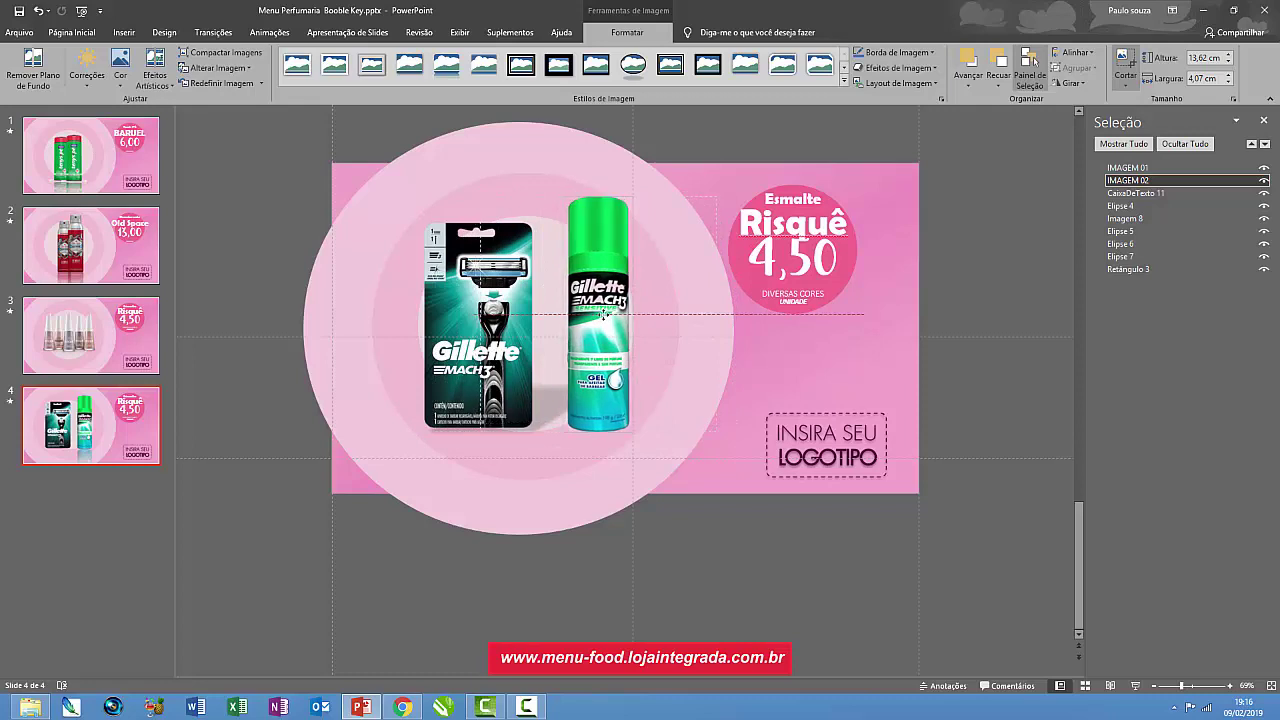
# - Finish cropping and move the gel can beside the razor pack so they overlap
pyautogui.press('Escape')
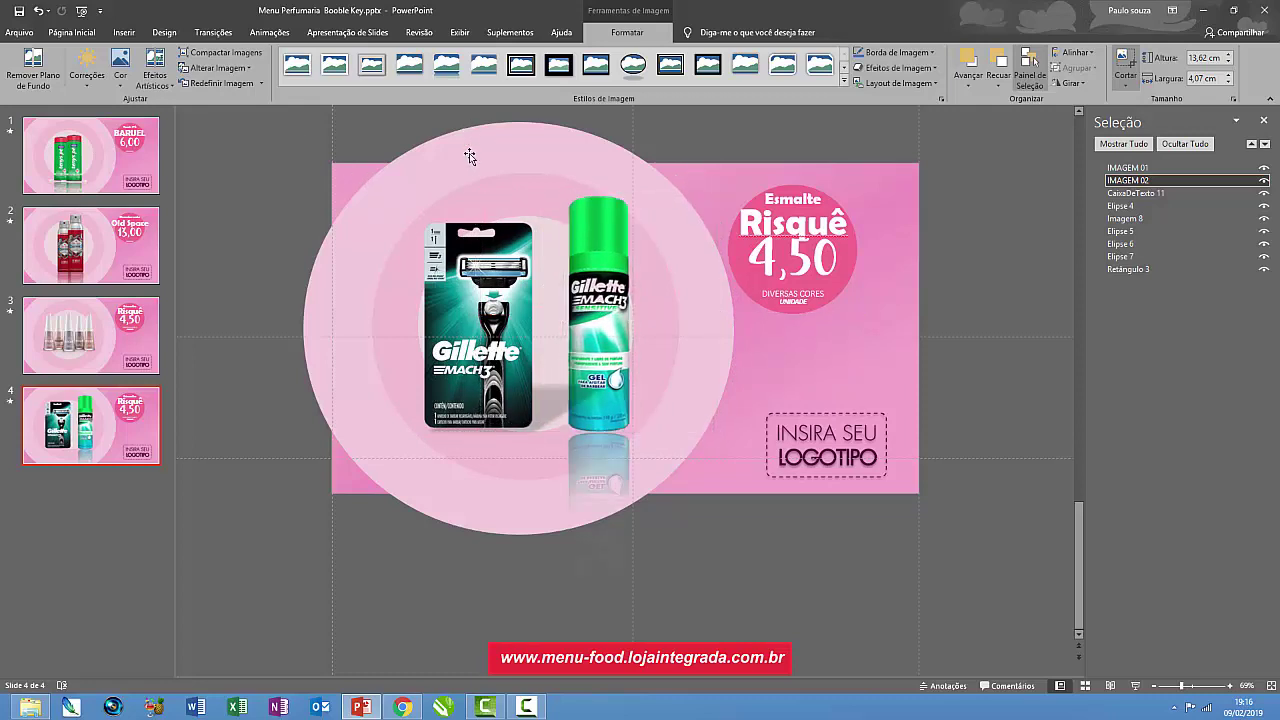
pyautogui.press('Escape')
pyautogui.click(617, 289)
pyautogui.moveTo(613, 289); pyautogui.dragTo(576, 316)
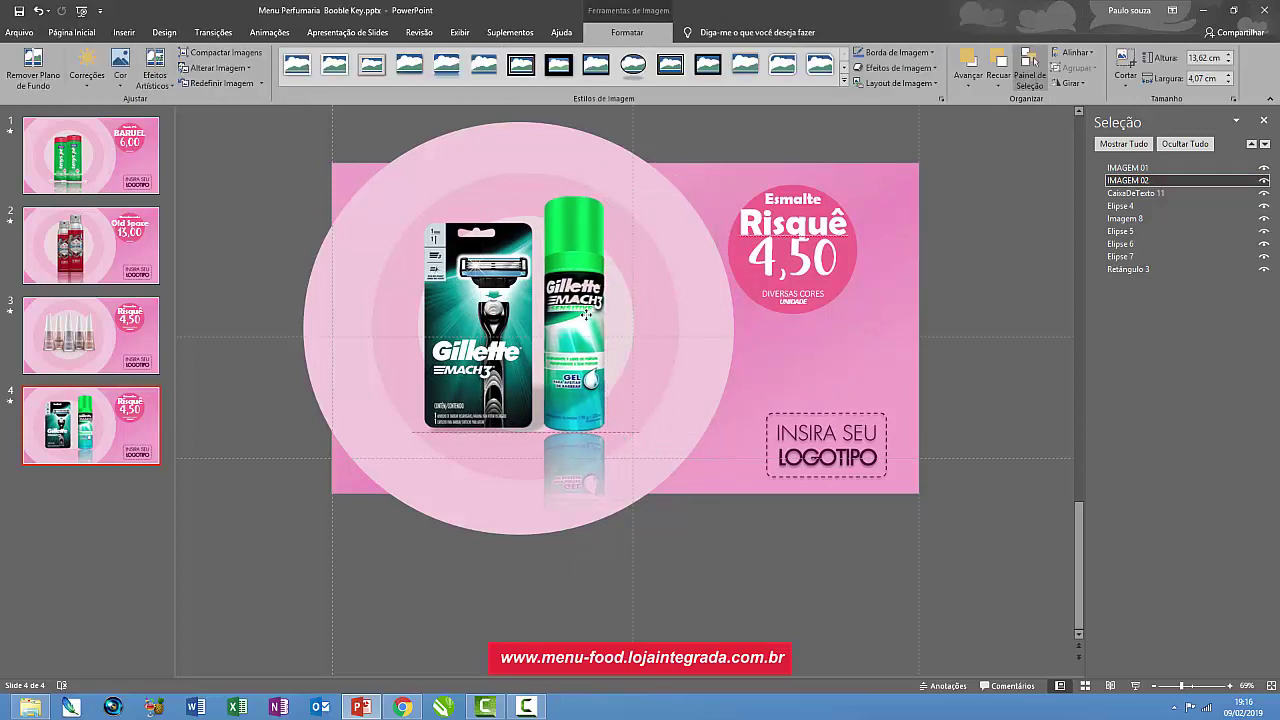
pyautogui.moveTo(494, 324); pyautogui.dragTo(498, 325)
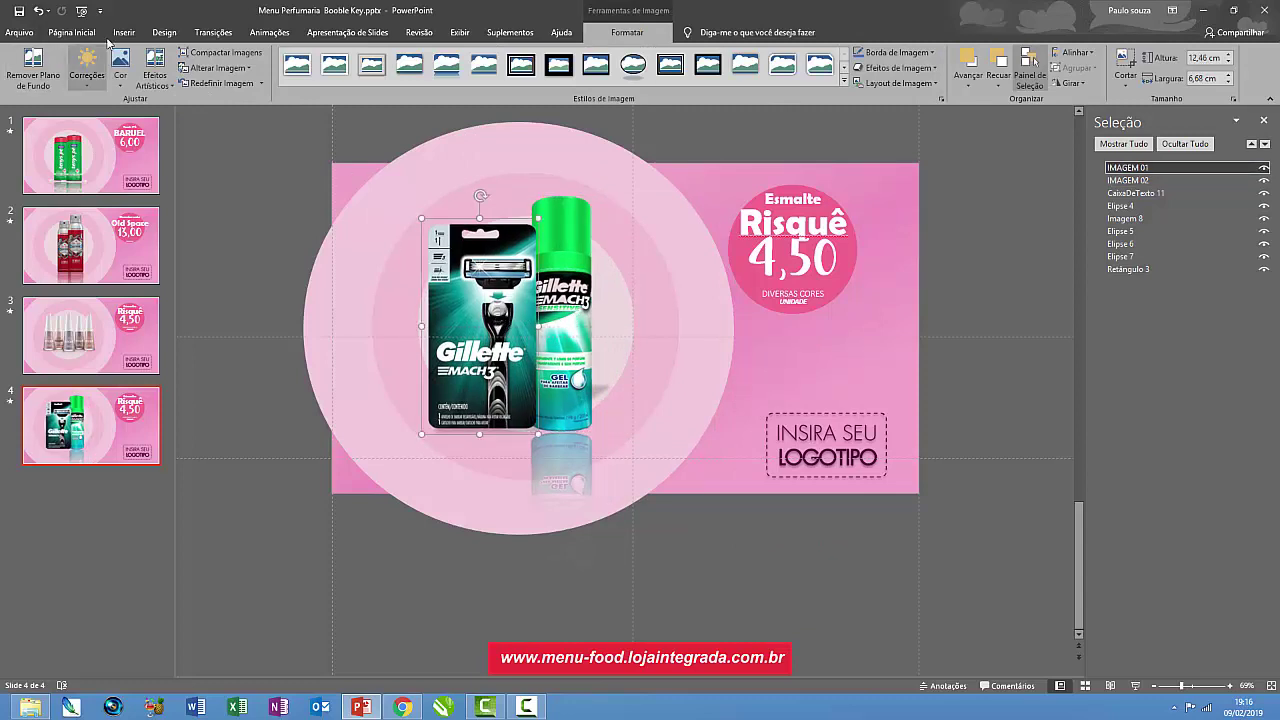
# - Enlarge the gel spray can taller than the razor pack, previewing animations before and after
pyautogui.click(254, 33)
pyautogui.click(24, 62)
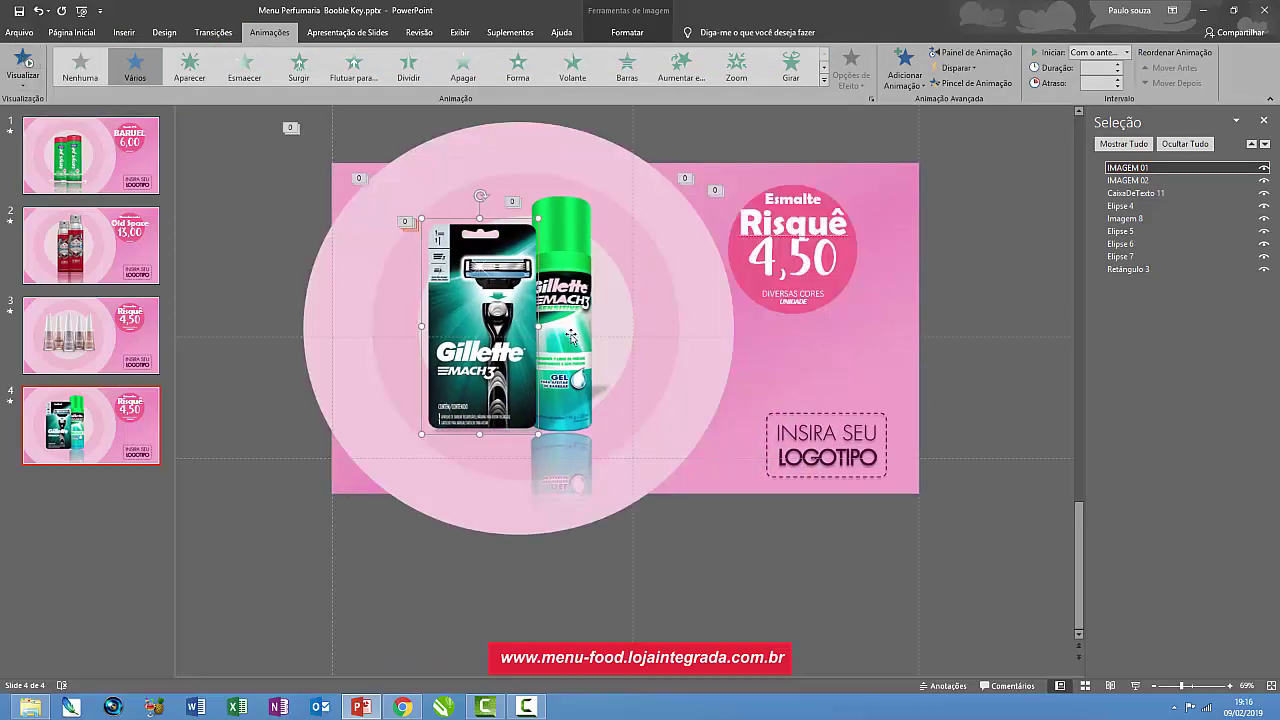
pyautogui.click(566, 348)
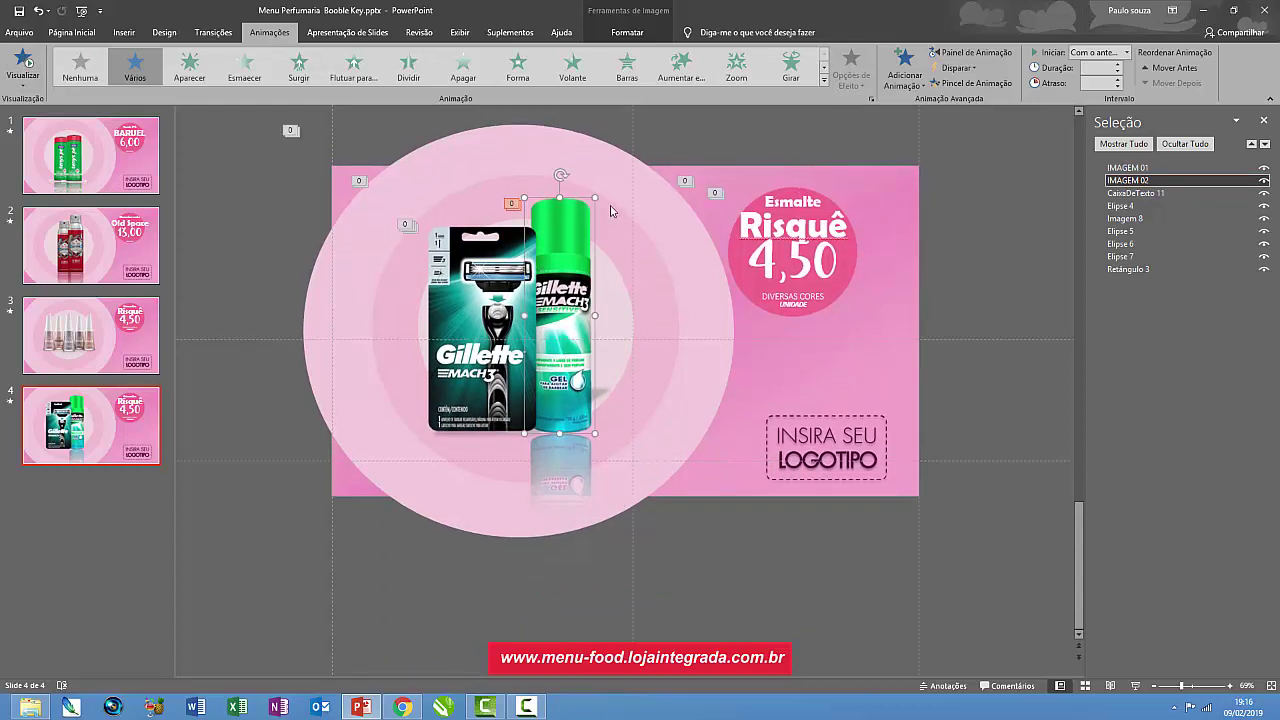
pyautogui.moveTo(595, 197); pyautogui.dragTo(604, 164)
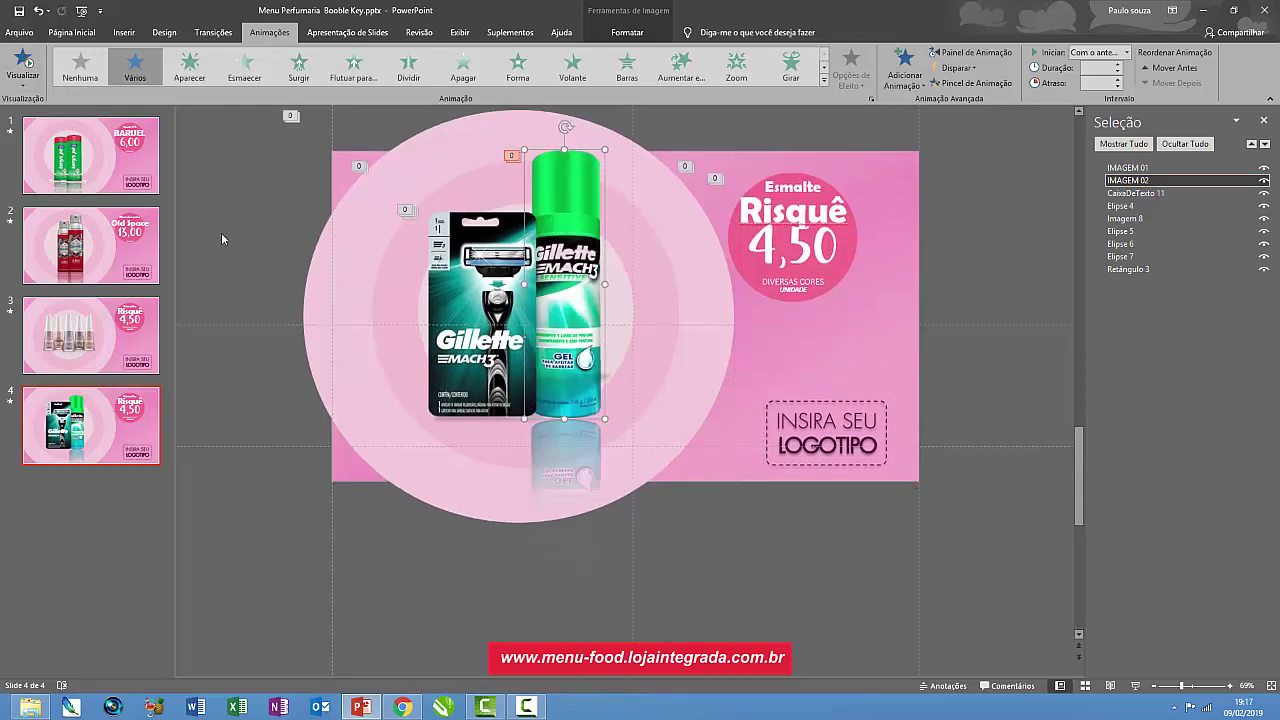
pyautogui.click(24, 64)
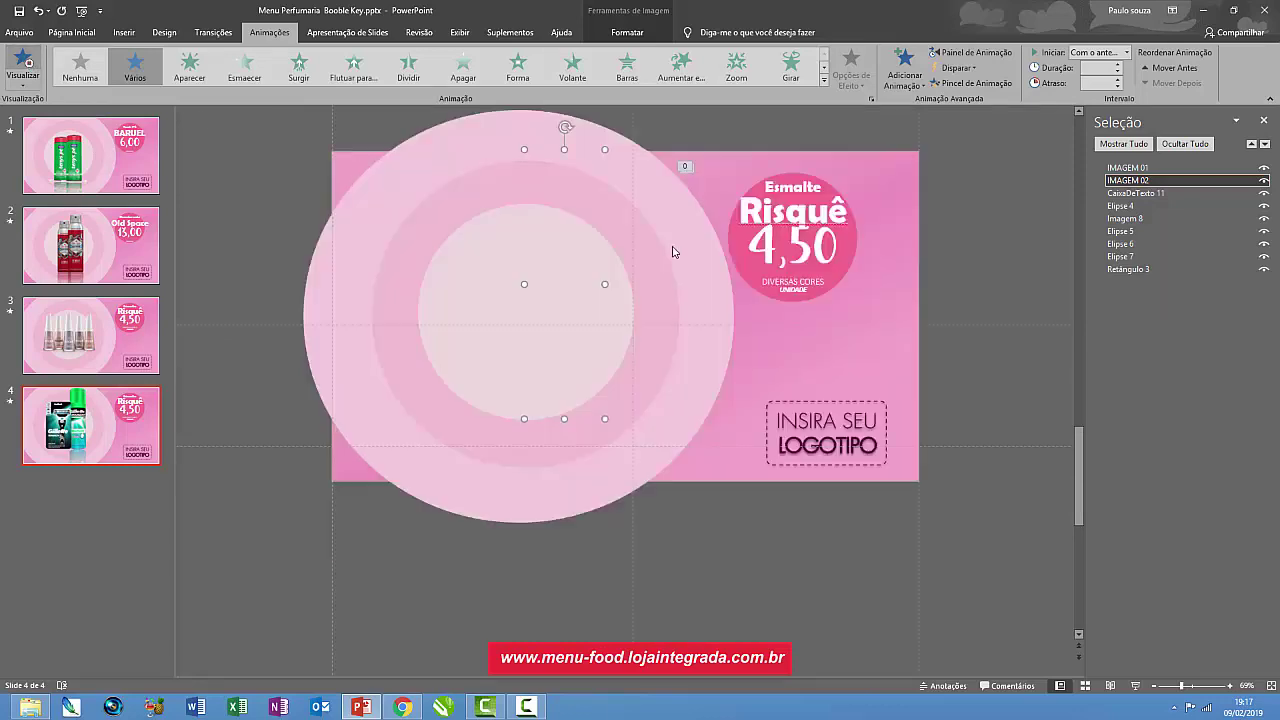
# - Replace 'Esmalte' with 'Gilette' and 'Risquê' with 'Leve o Barbeador' in the price badge
pyautogui.doubleClick(820, 188)
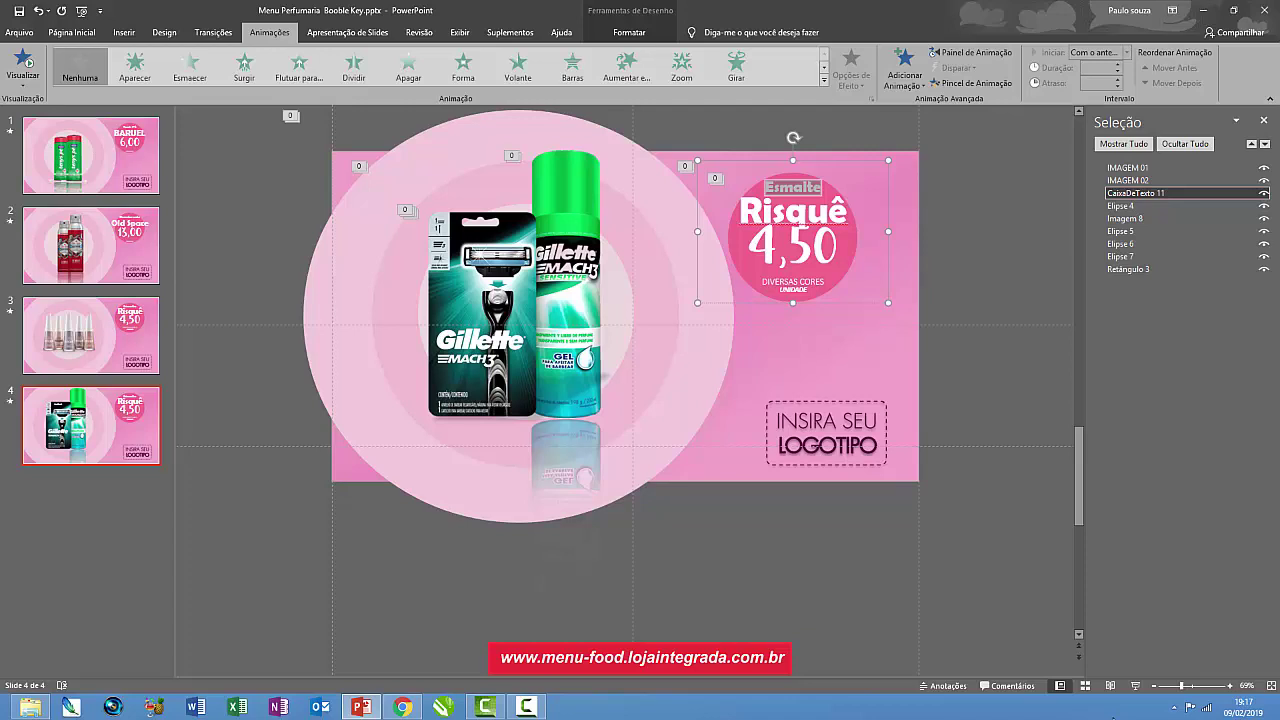
pyautogui.write('Gi')
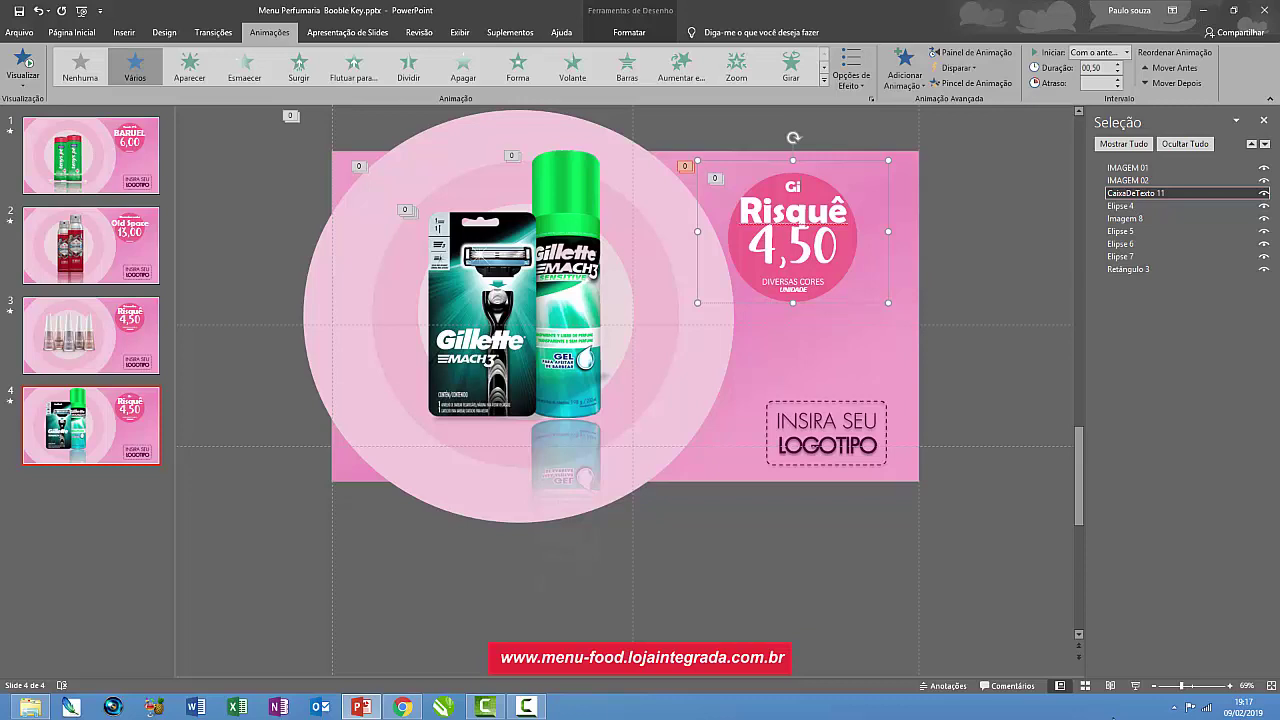
pyautogui.write('llette')
pyautogui.doubleClick(757, 210)
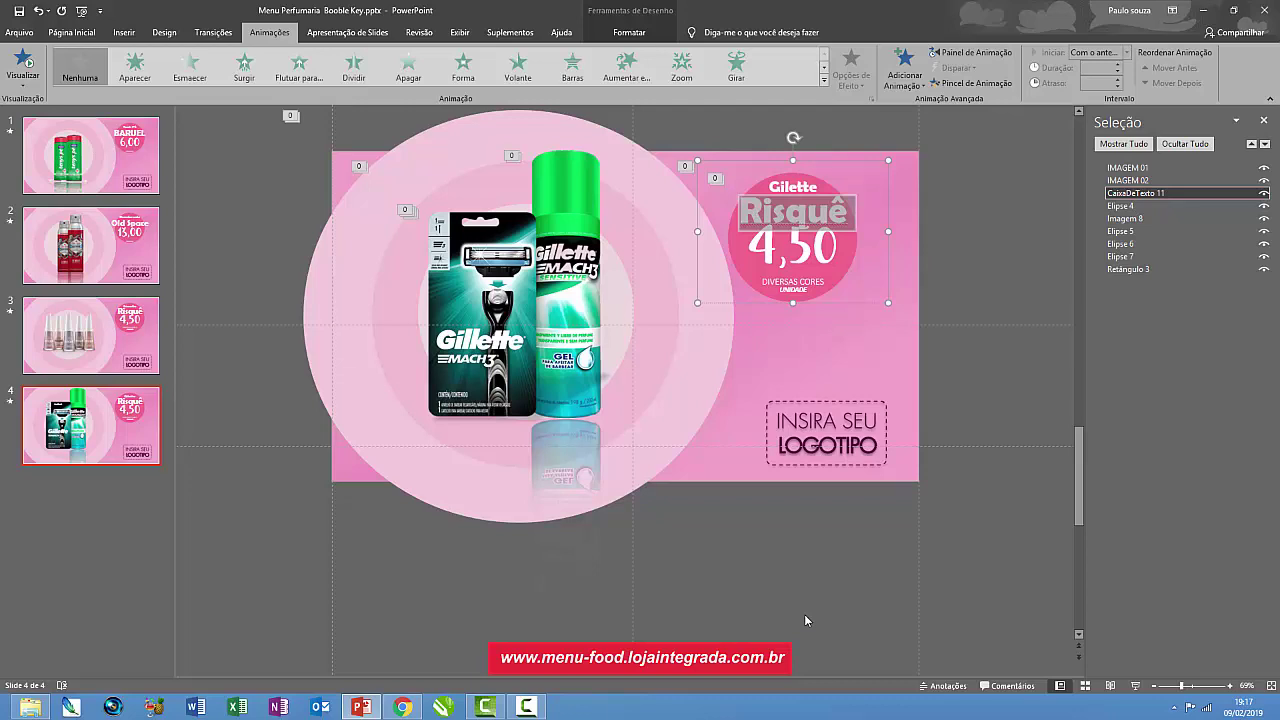
pyautogui.write('L')
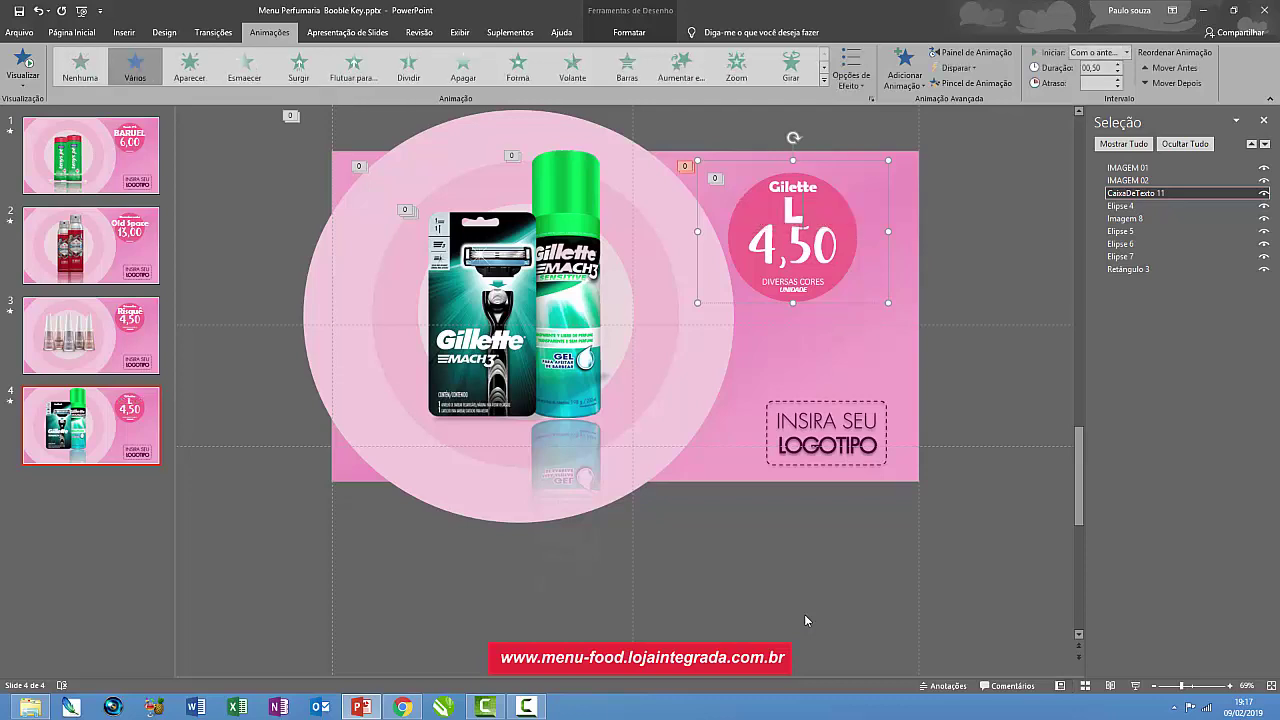
pyautogui.write('e')
pyautogui.write('ve')
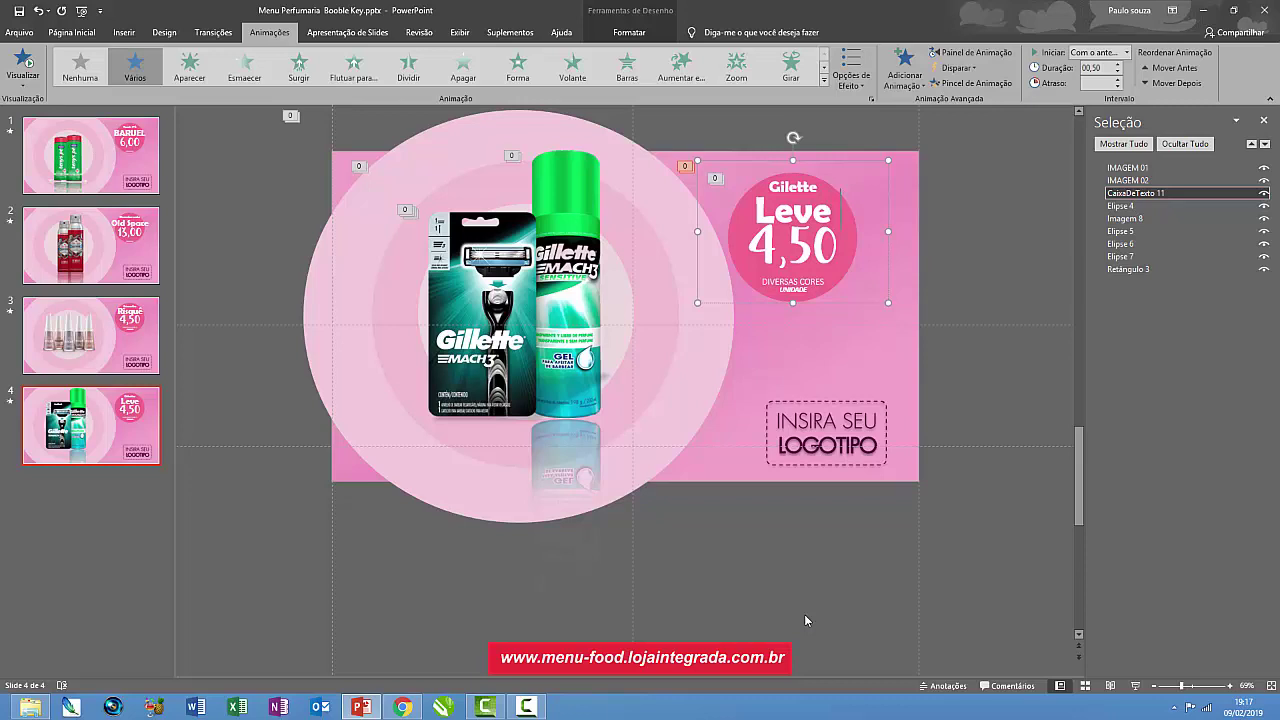
pyautogui.write(' o')
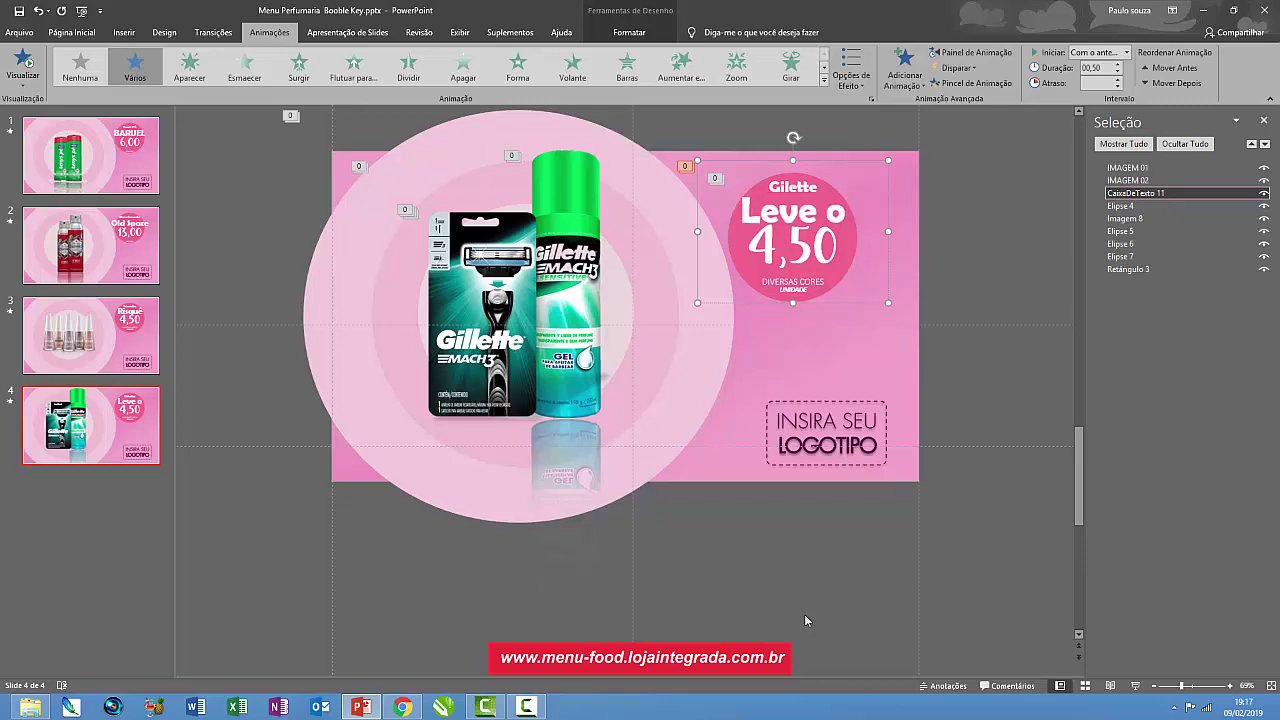
pyautogui.write(' Bar')
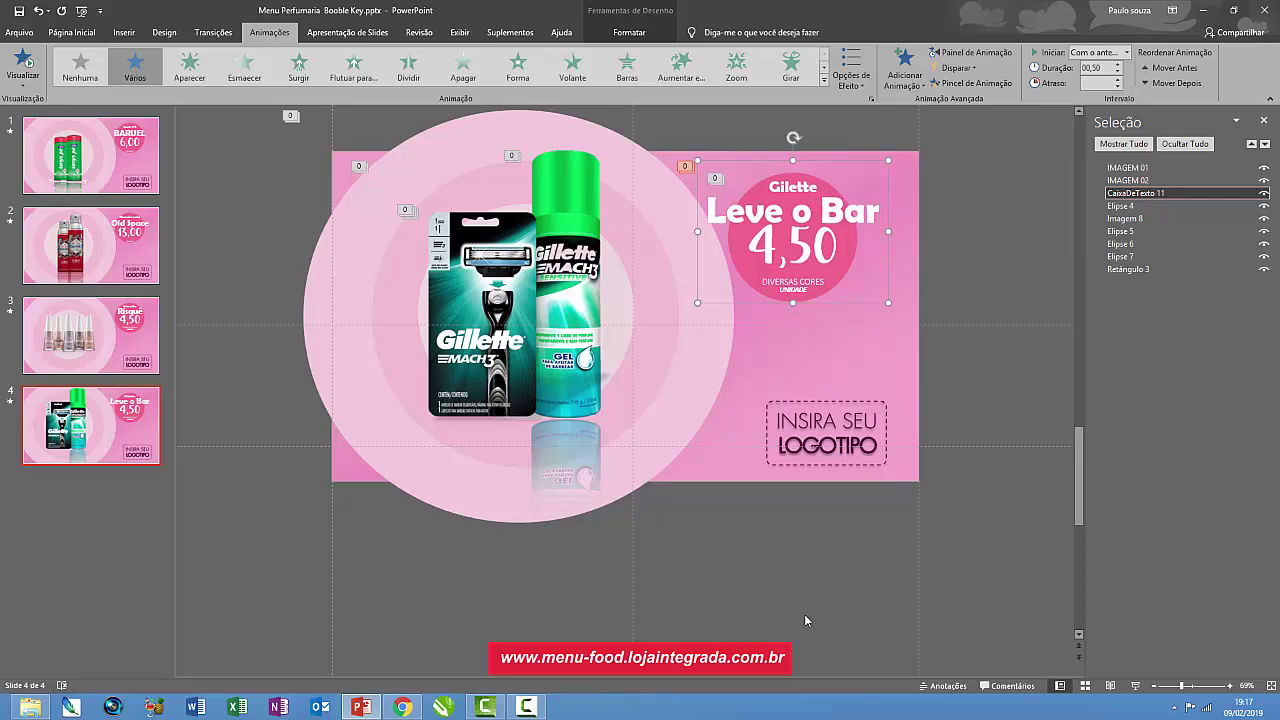
pyautogui.write('bead')
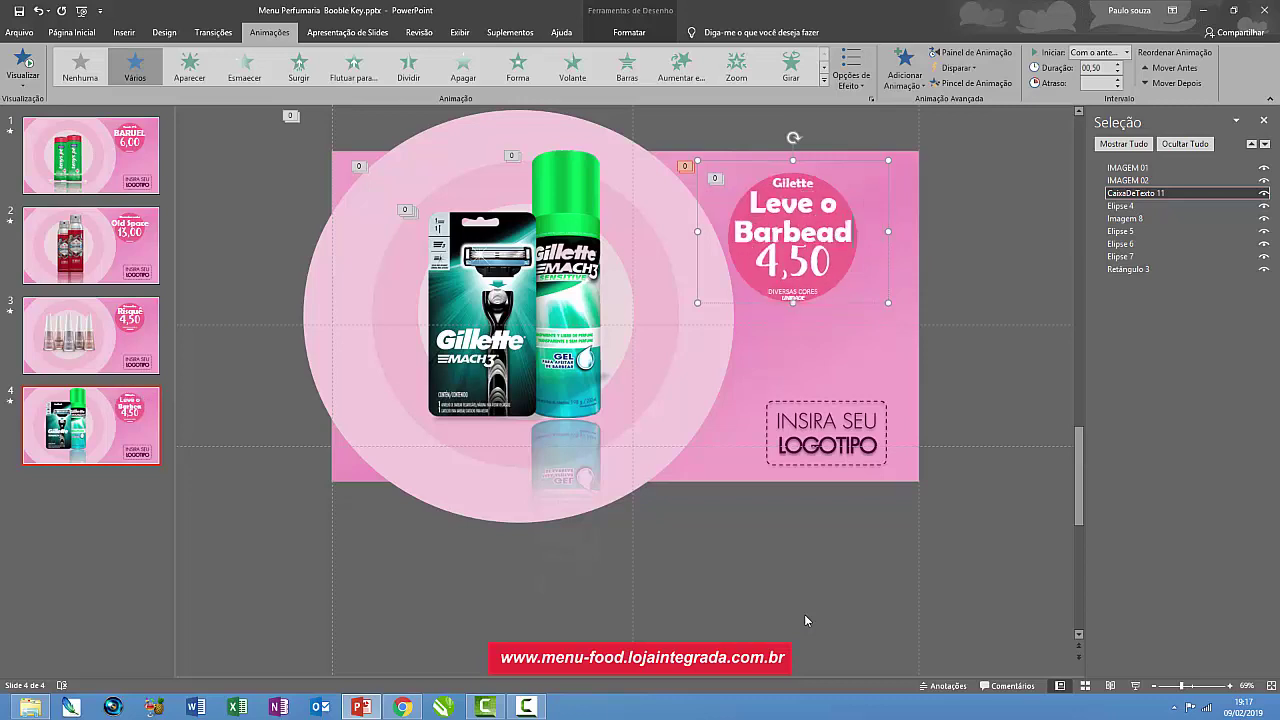
pyautogui.write('or')
# - Add the line 'ganheo o Gel' under Barbeador, delete the stray R, and preview the slide
pyautogui.press('Return')
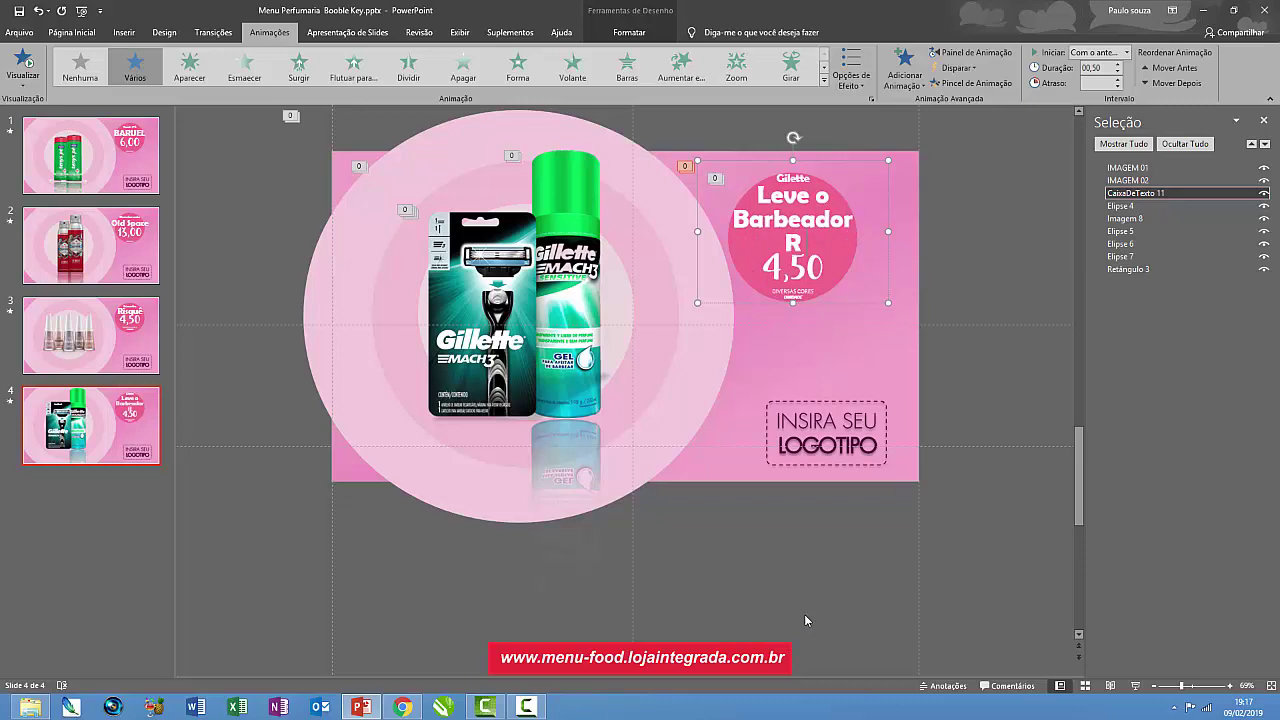
pyautogui.write('ha')
pyautogui.press('BackSpace')
pyautogui.press('BackSpace')
pyautogui.press('BackSpace')
pyautogui.write('ga')
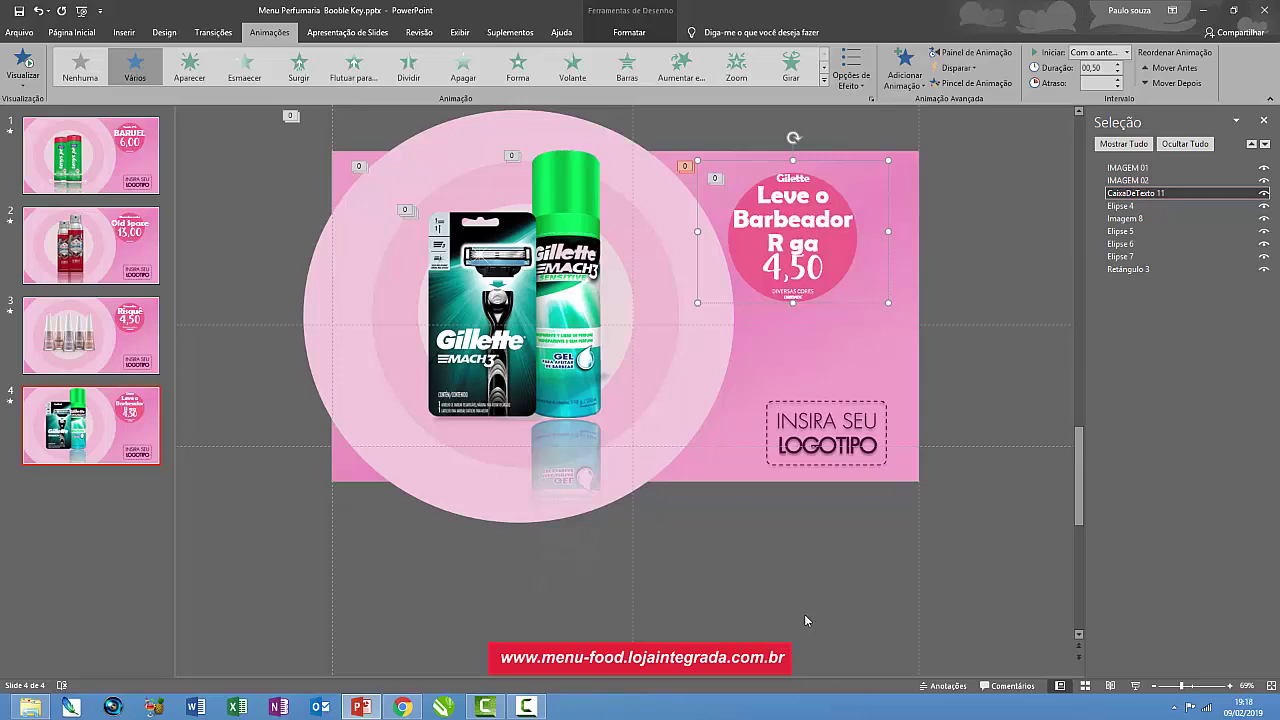
pyautogui.write('nhe')
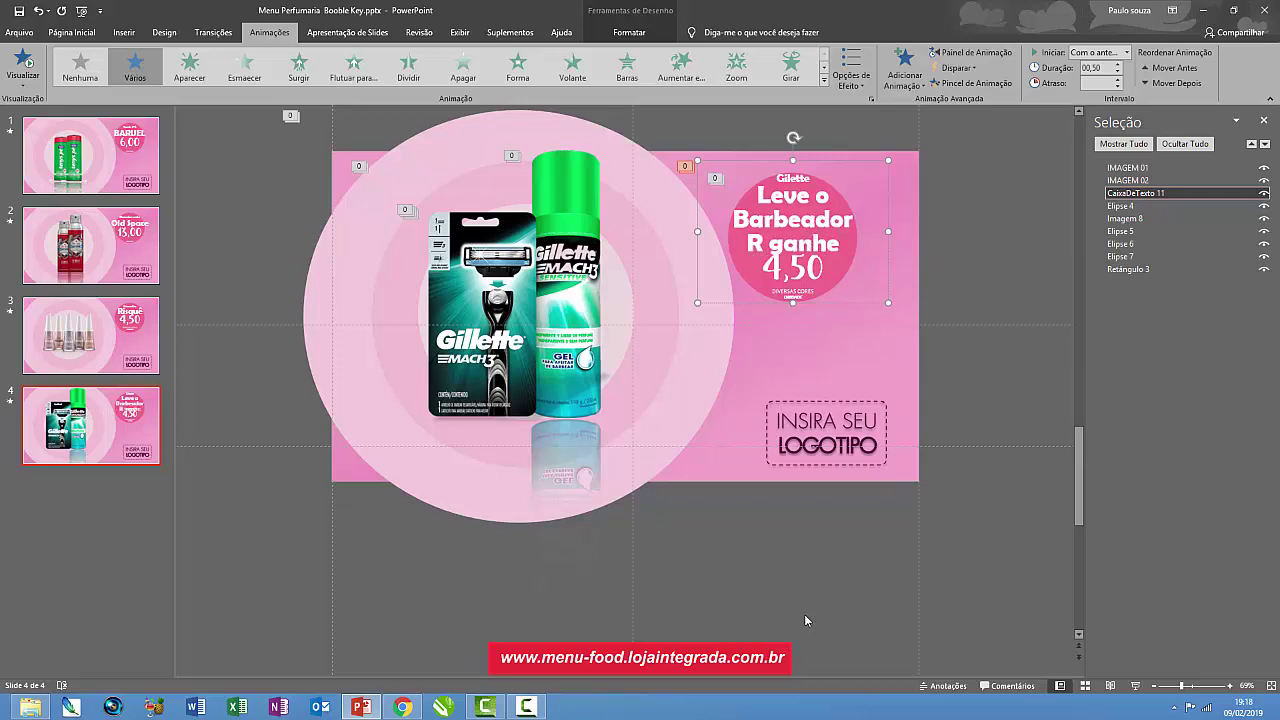
pyautogui.write('o')
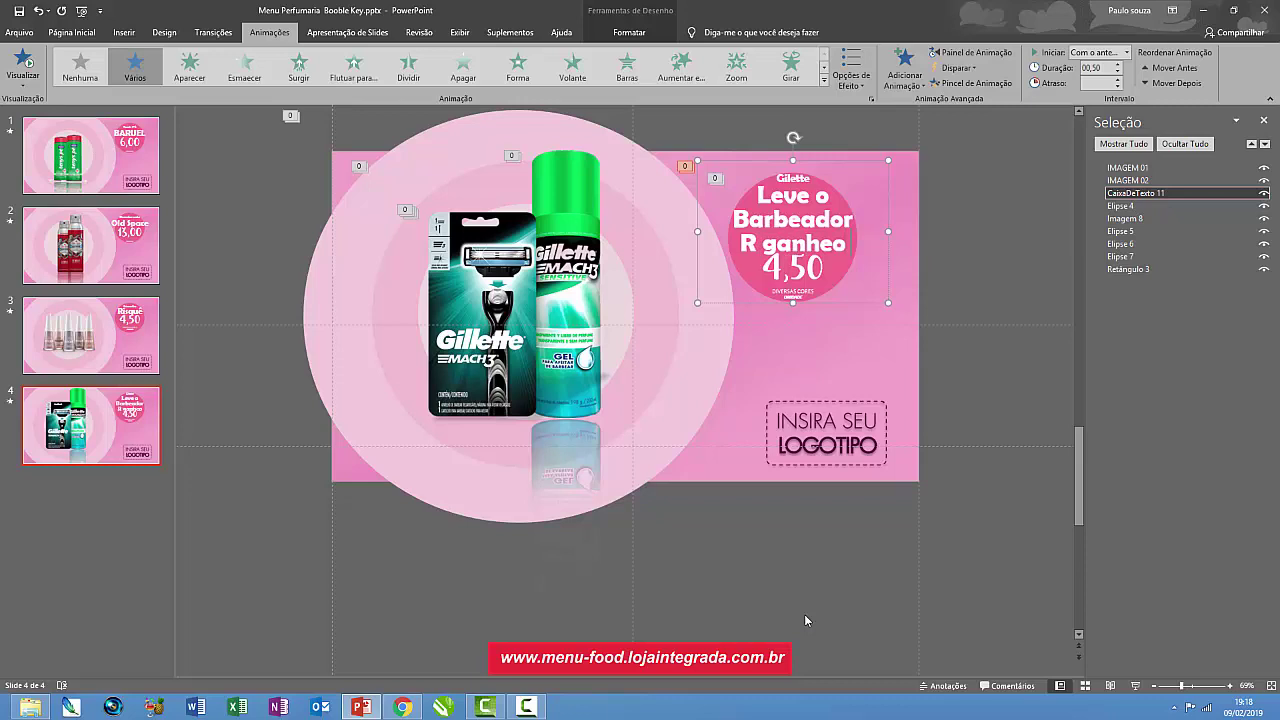
pyautogui.write(' o')
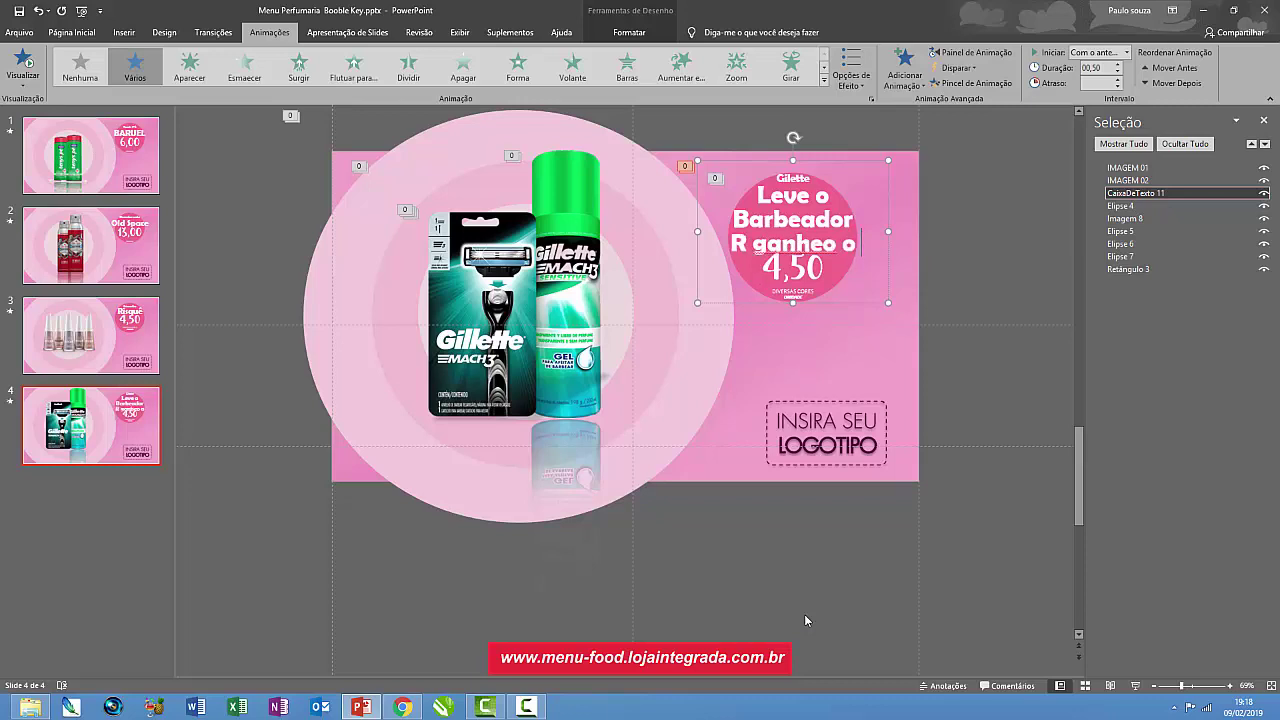
pyautogui.write(' Gel')
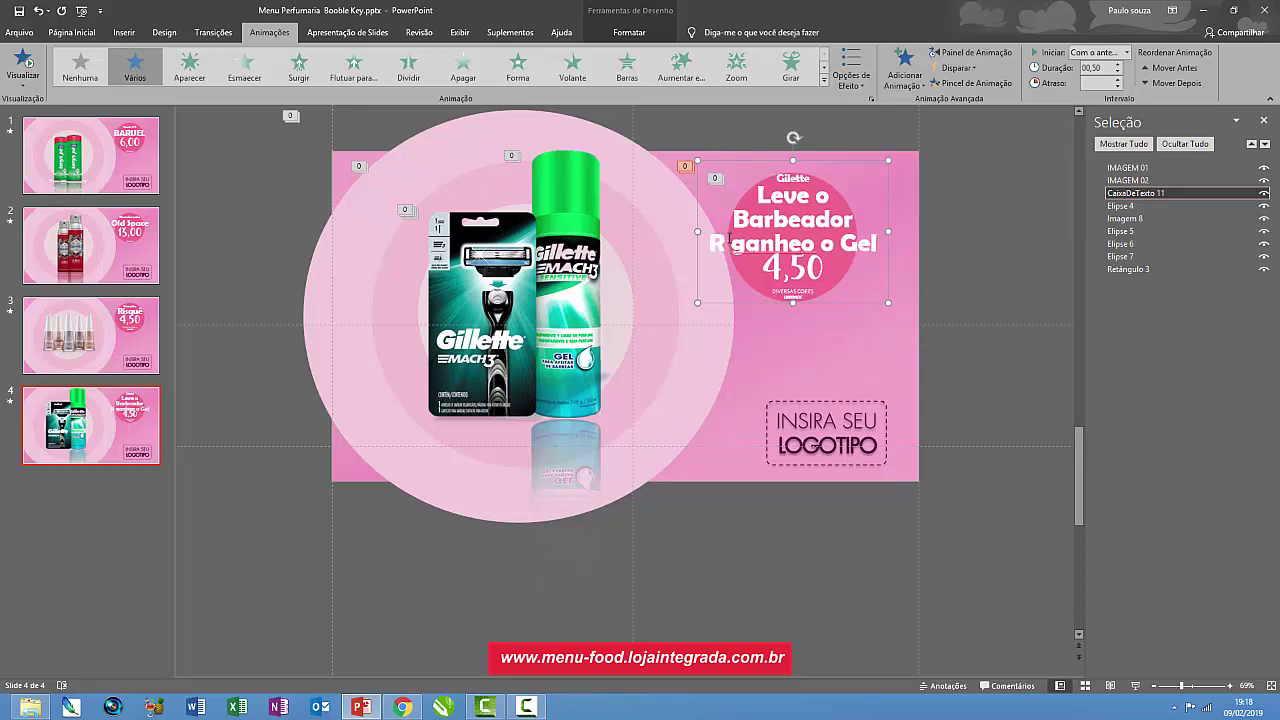
pyautogui.click(732, 243)
pyautogui.press('BackSpace')
pyautogui.press('BackSpace')
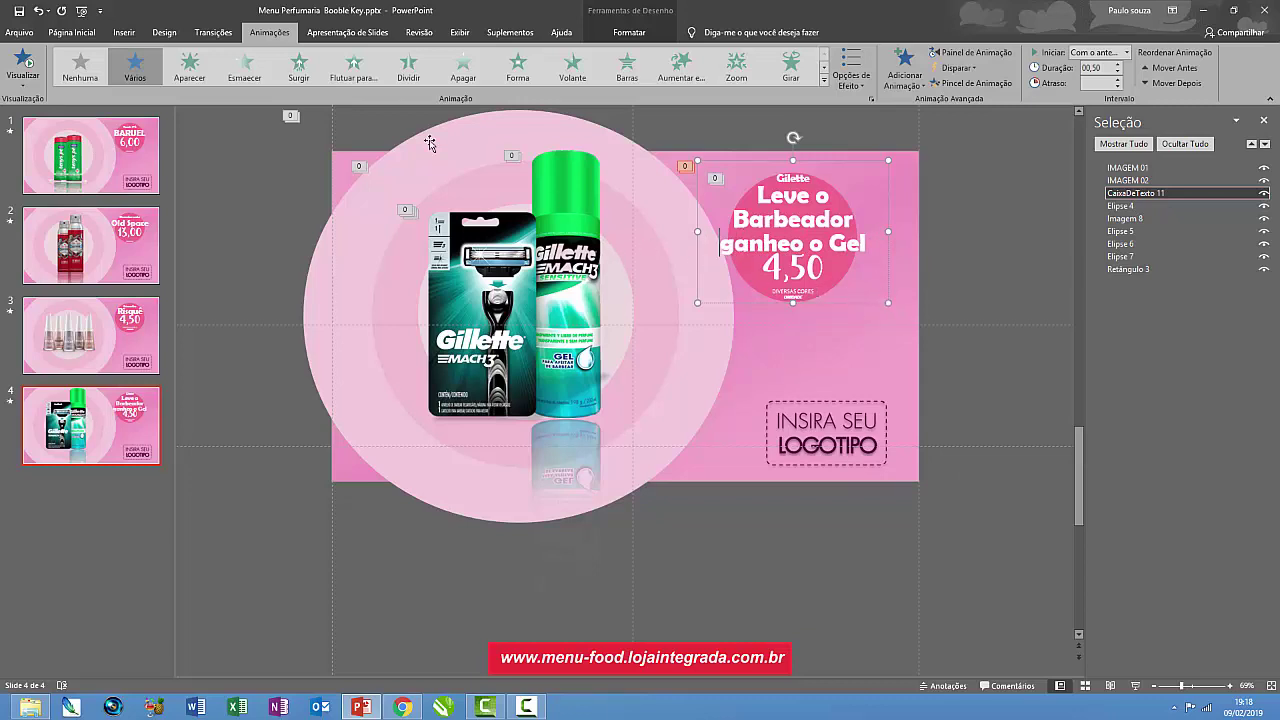
pyautogui.click(22, 64)
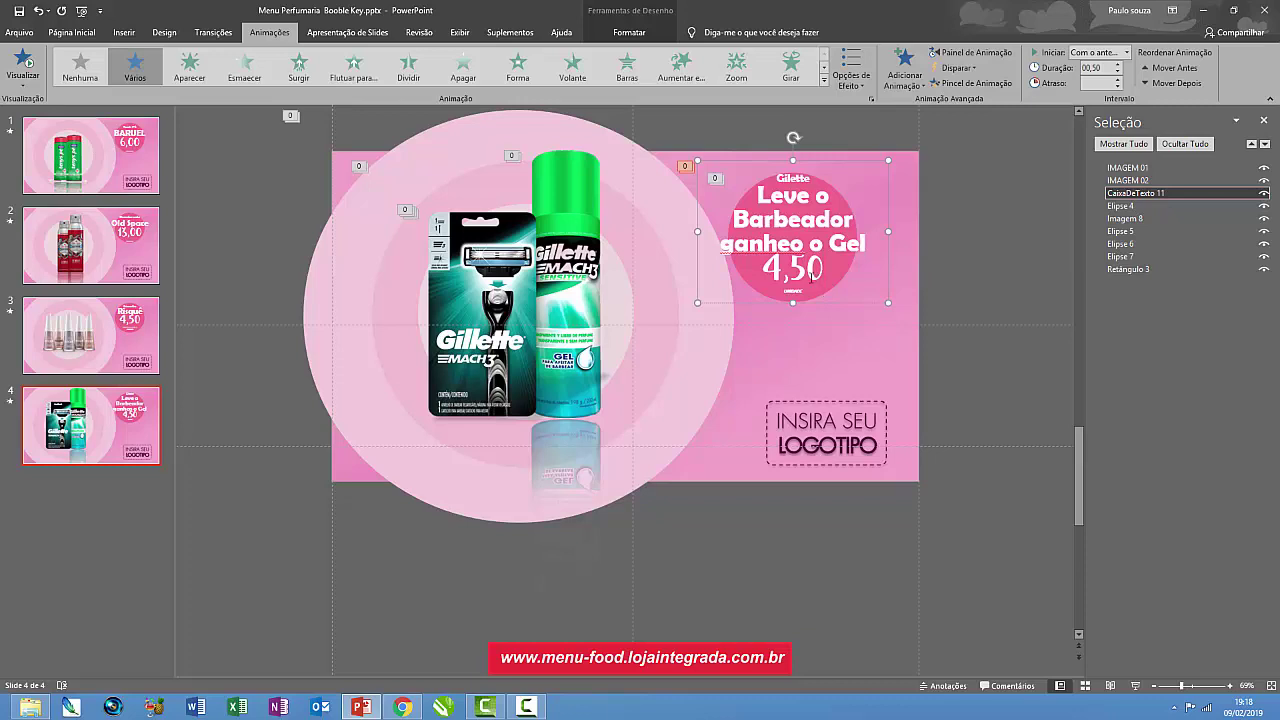
# - Preview the slide, then fix the badge so it reads 'ganhe o Gel' and drop the caption under 4,50
pyautogui.click(771, 290)
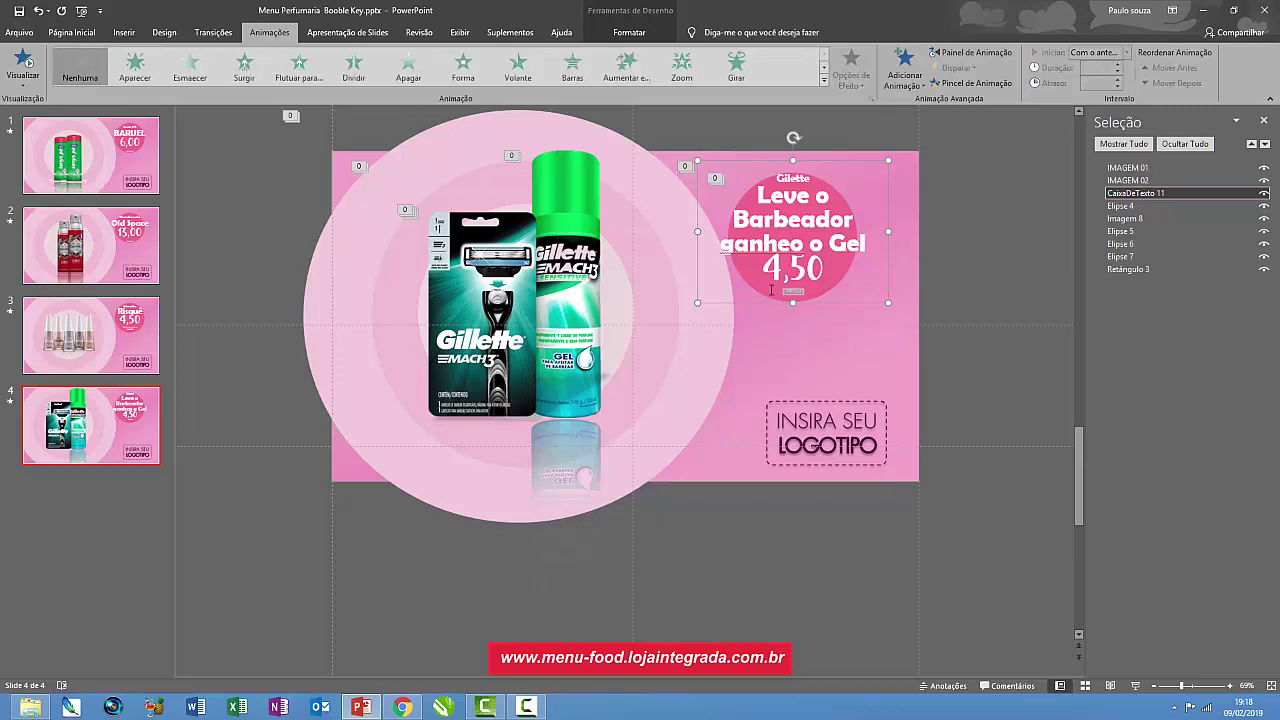
pyautogui.click(70, 33)
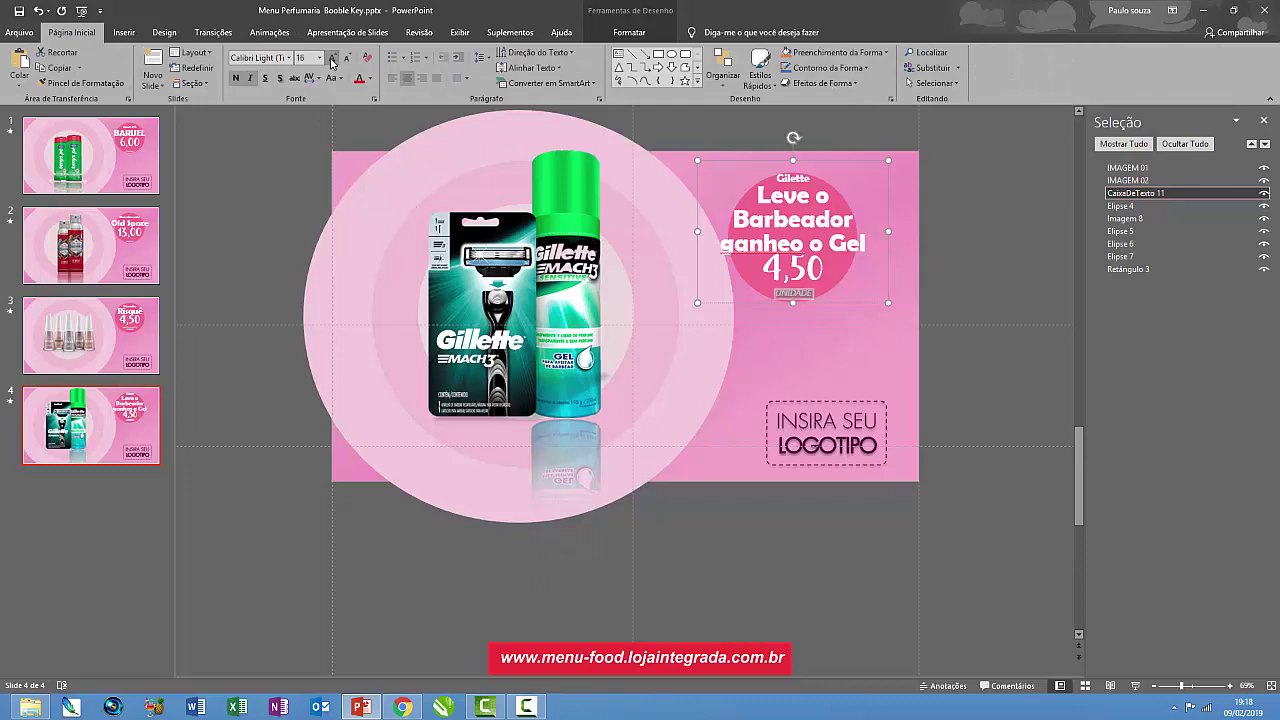
pyautogui.click(269, 32)
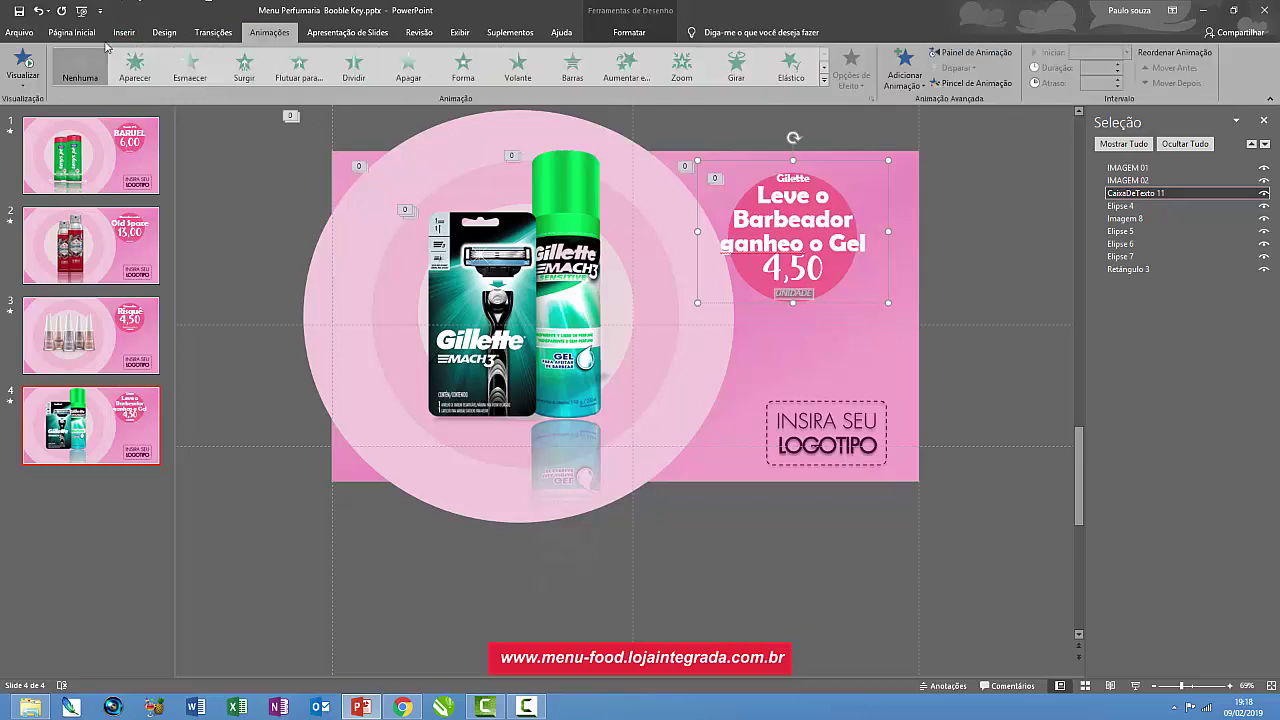
pyautogui.click(25, 62)
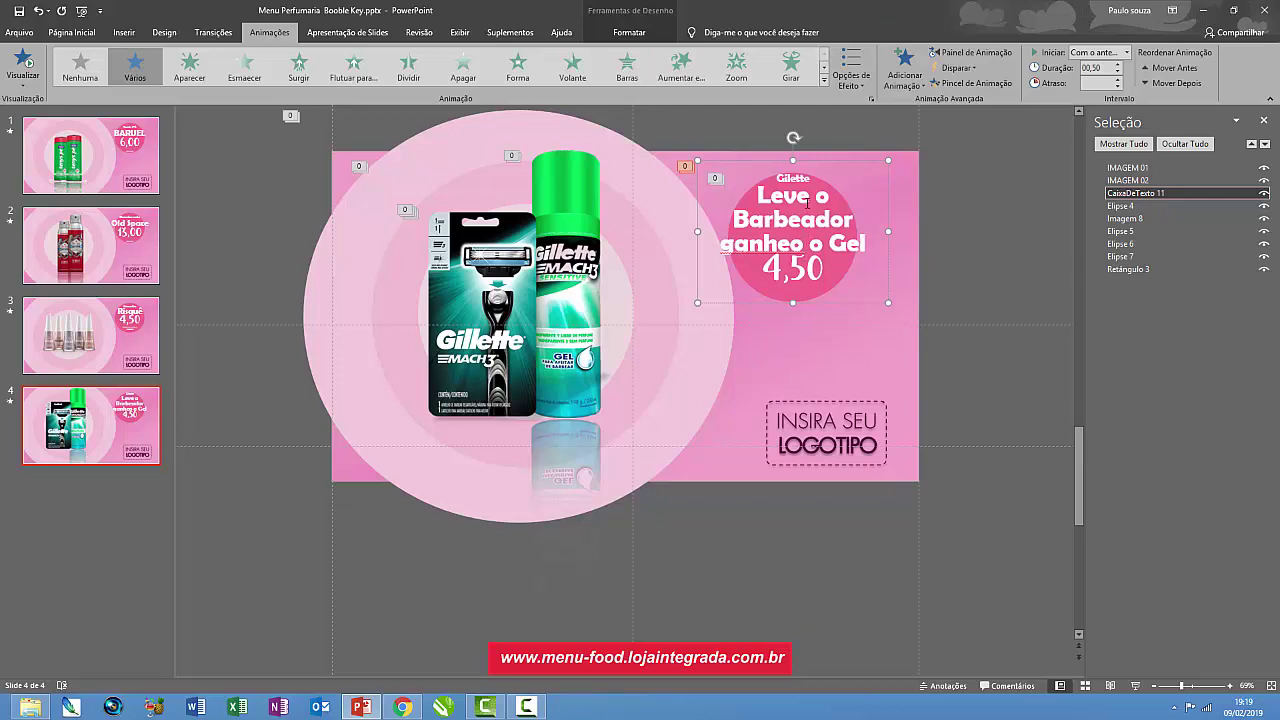
pyautogui.press('BackSpace')
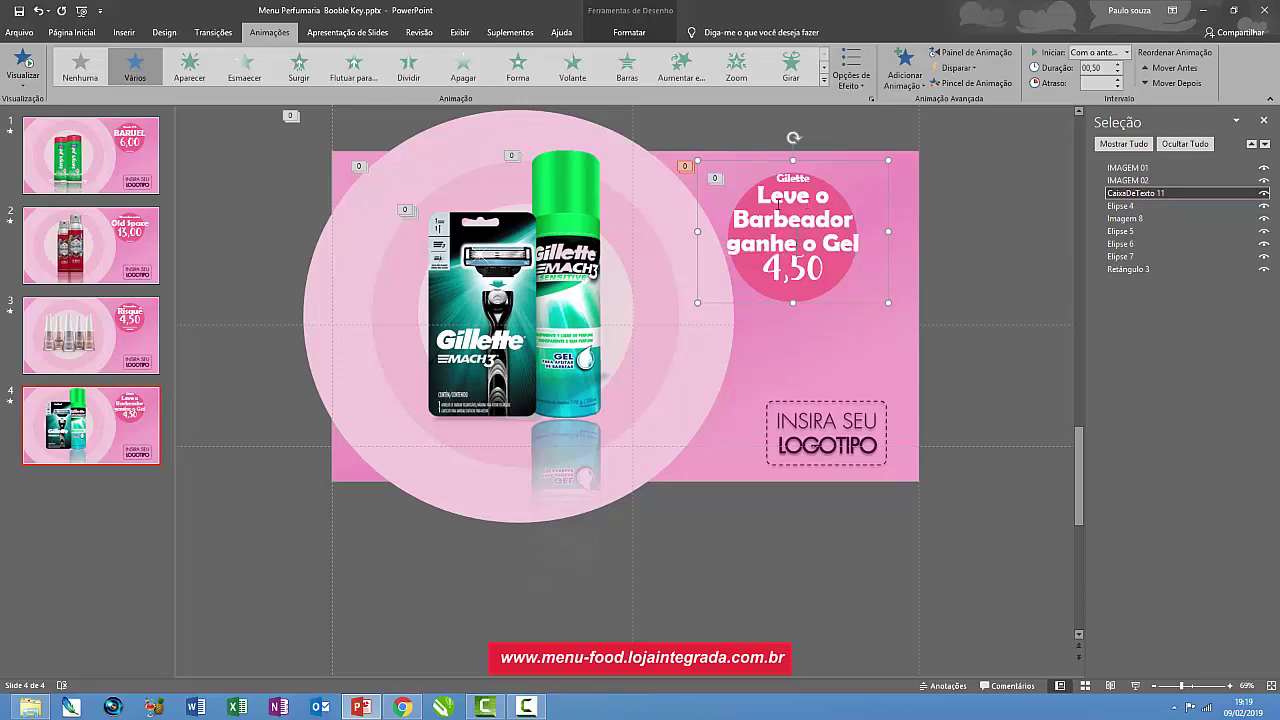
# - Enlarge the word Barbeador to font size 54 and preview the slide animation
pyautogui.doubleClick(853, 218)
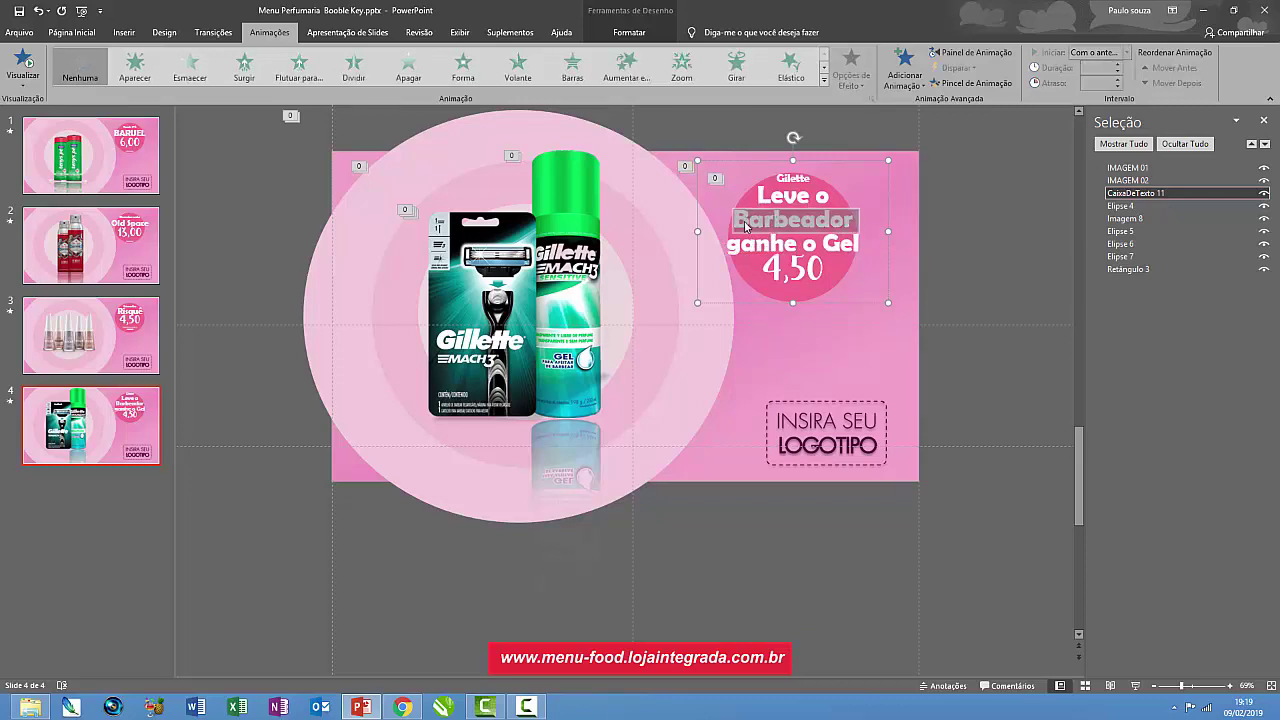
pyautogui.click(57, 37)
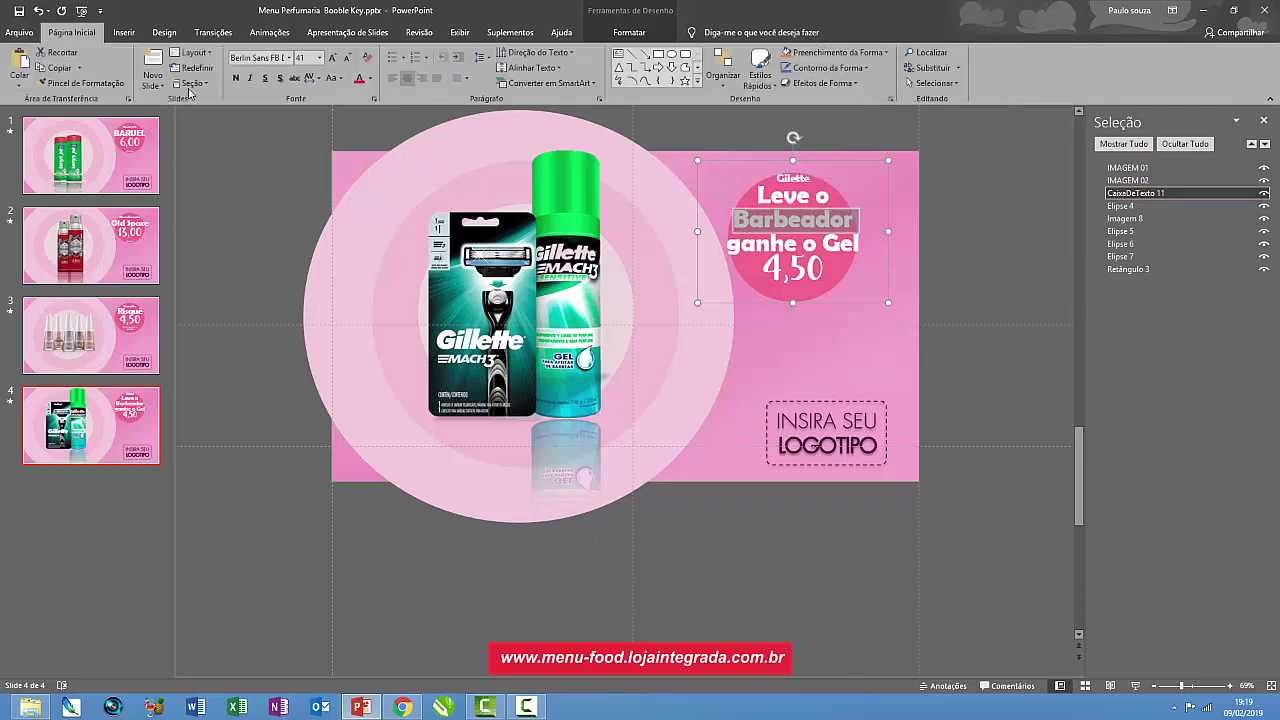
pyautogui.click(332, 57)
pyautogui.click(332, 57)
pyautogui.click(332, 57)
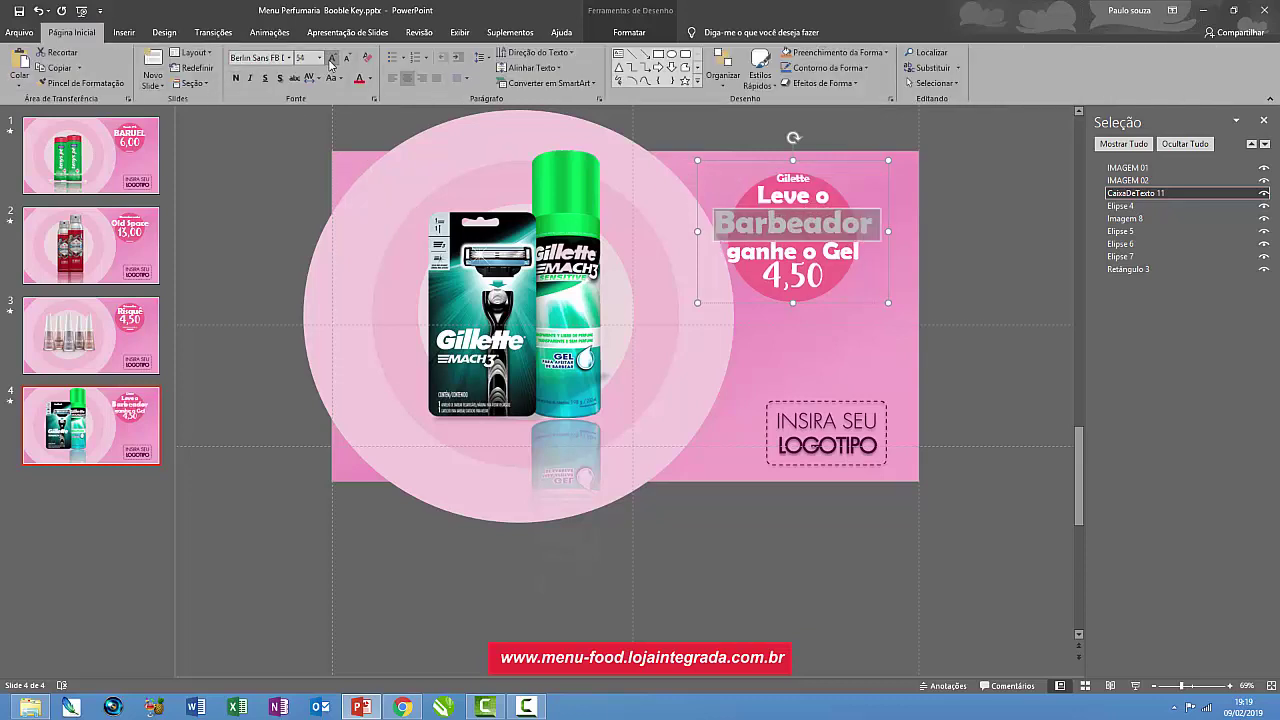
pyautogui.click(269, 33)
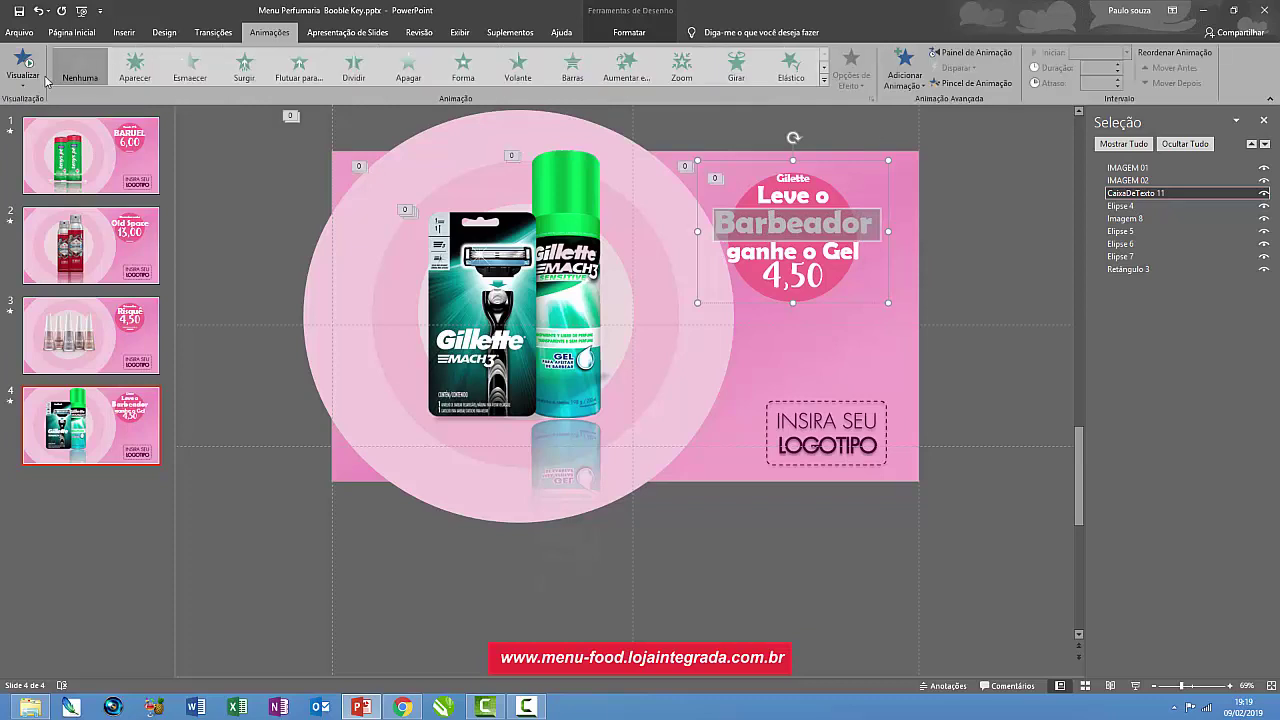
pyautogui.click(31, 63)
# - Colour the 'ganhe o Gel' line with the gel can's green using the eyedropper, then replay the preview
pyautogui.click(829, 249)
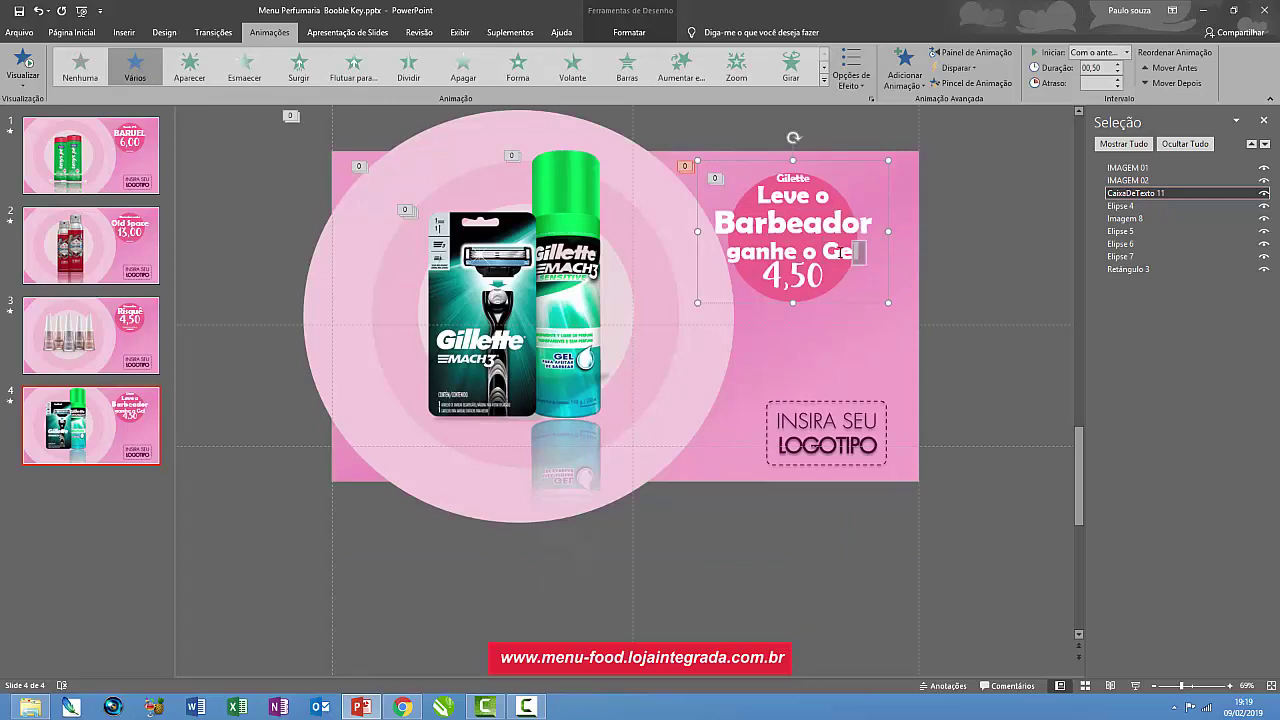
pyautogui.doubleClick(837, 252)
pyautogui.keyDown('shift'); pyautogui.click(727, 252); pyautogui.keyUp('shift')
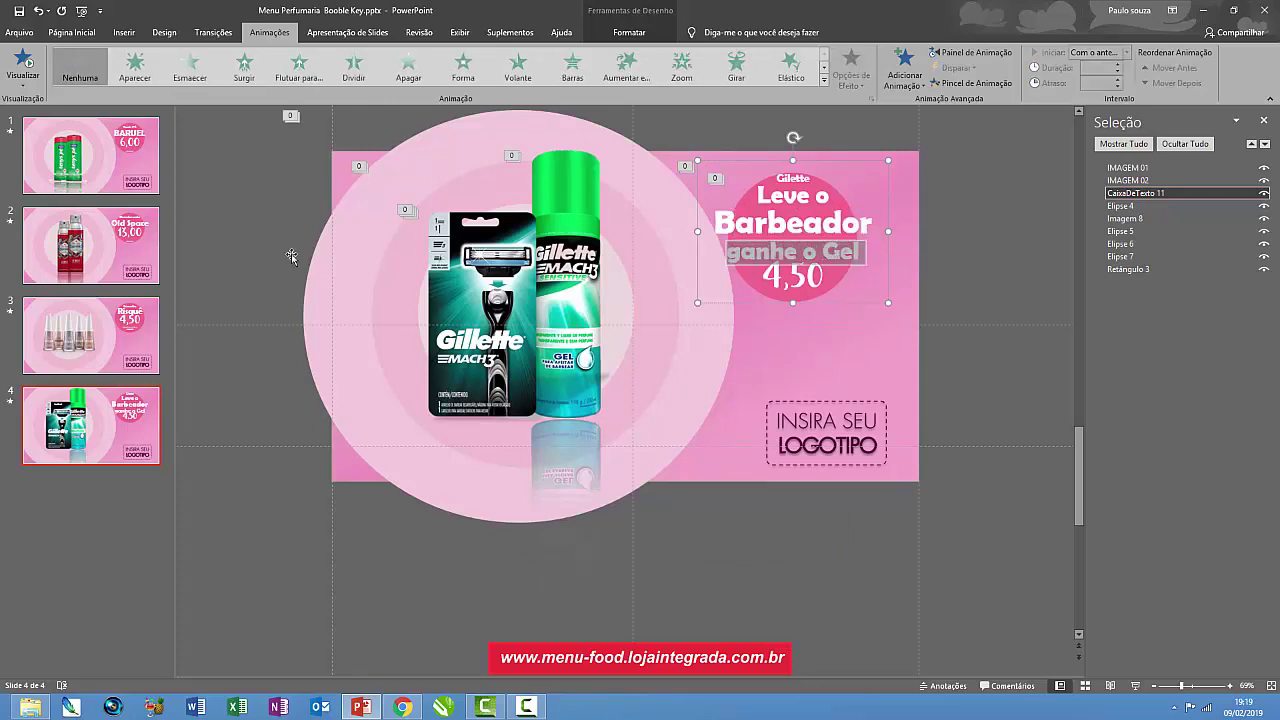
pyautogui.click(89, 33)
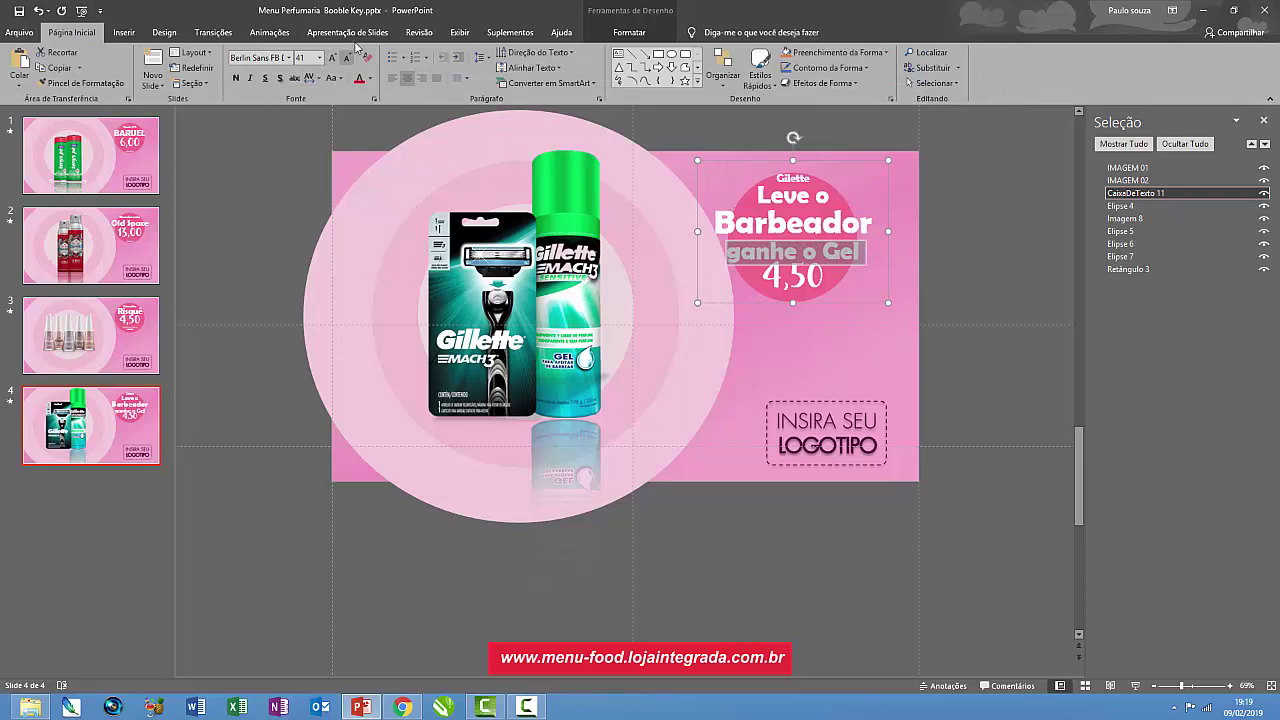
pyautogui.click(369, 79)
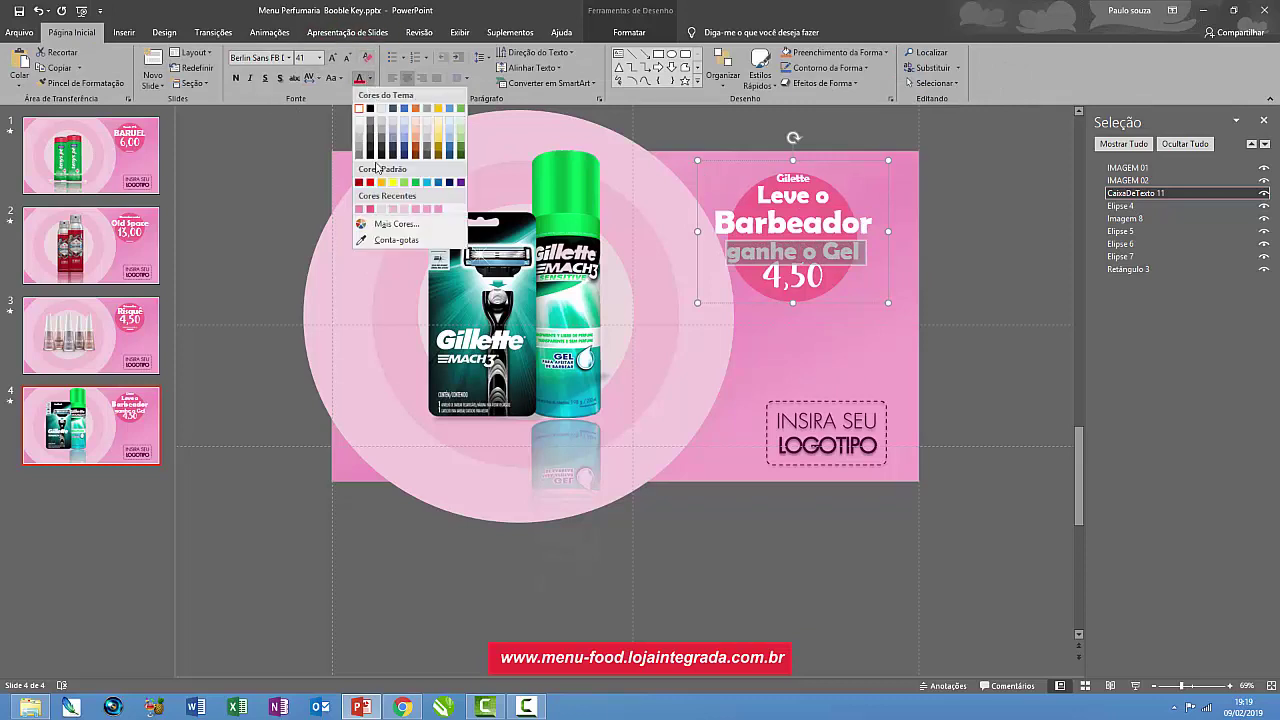
pyautogui.press('Escape')
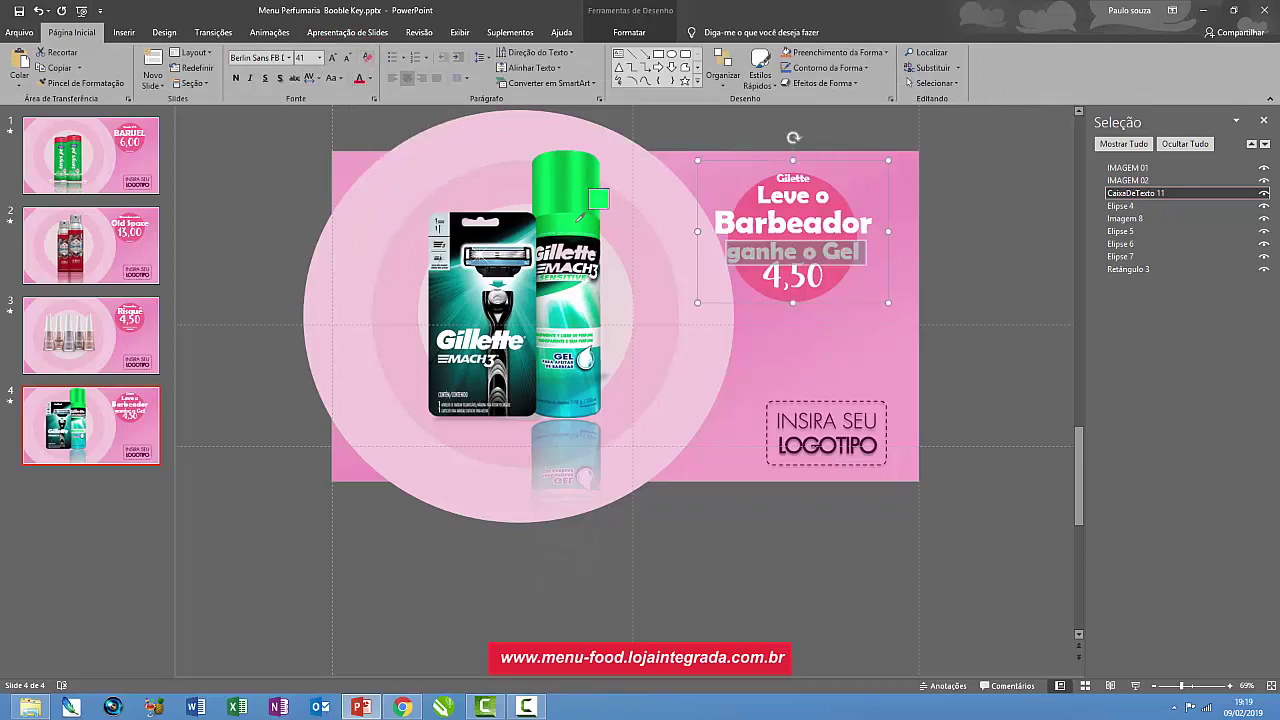
pyautogui.click(568, 200)
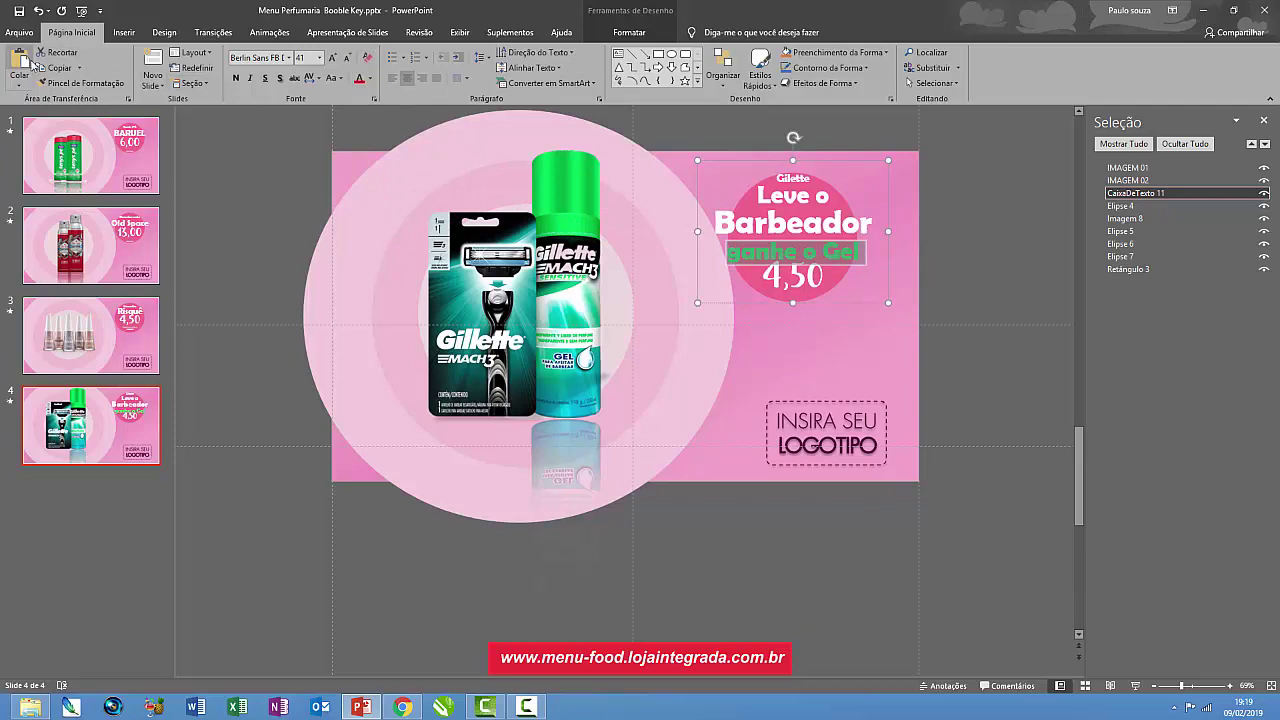
pyautogui.click(270, 33)
pyautogui.click(24, 62)
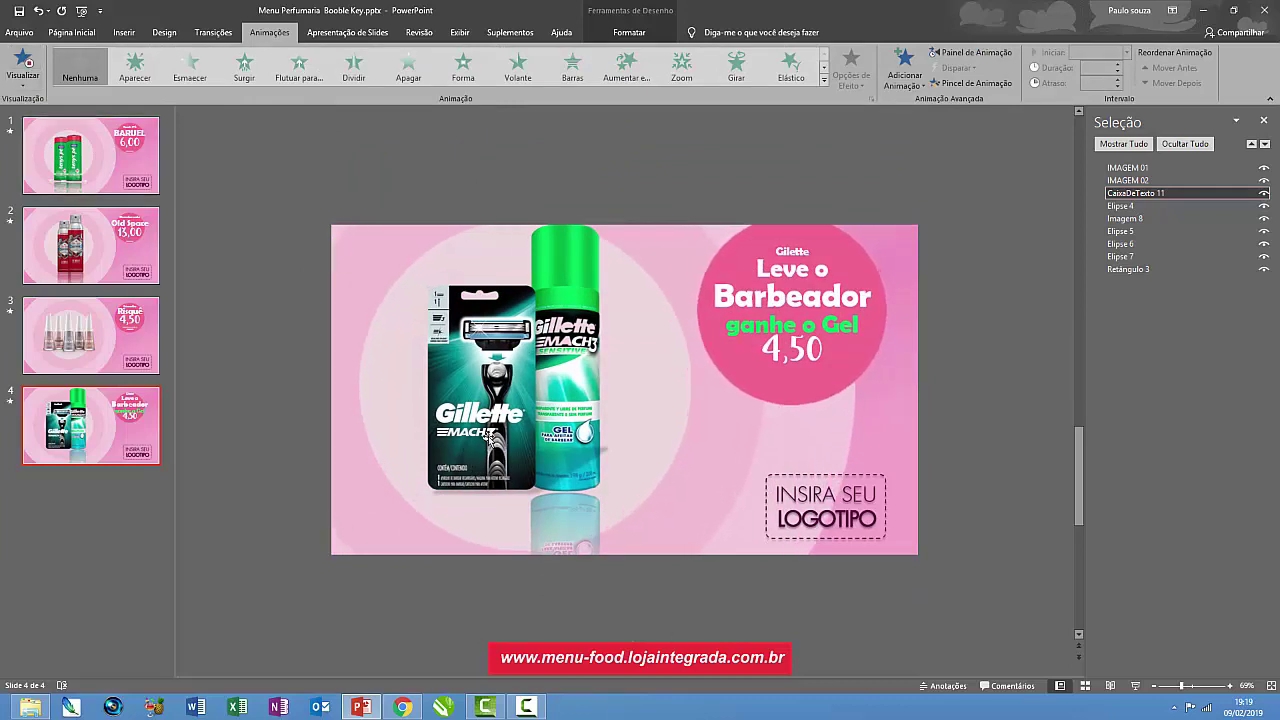
# - Give the razor pack image a tight touching reflection and preview the slide twice
pyautogui.click(494, 375)
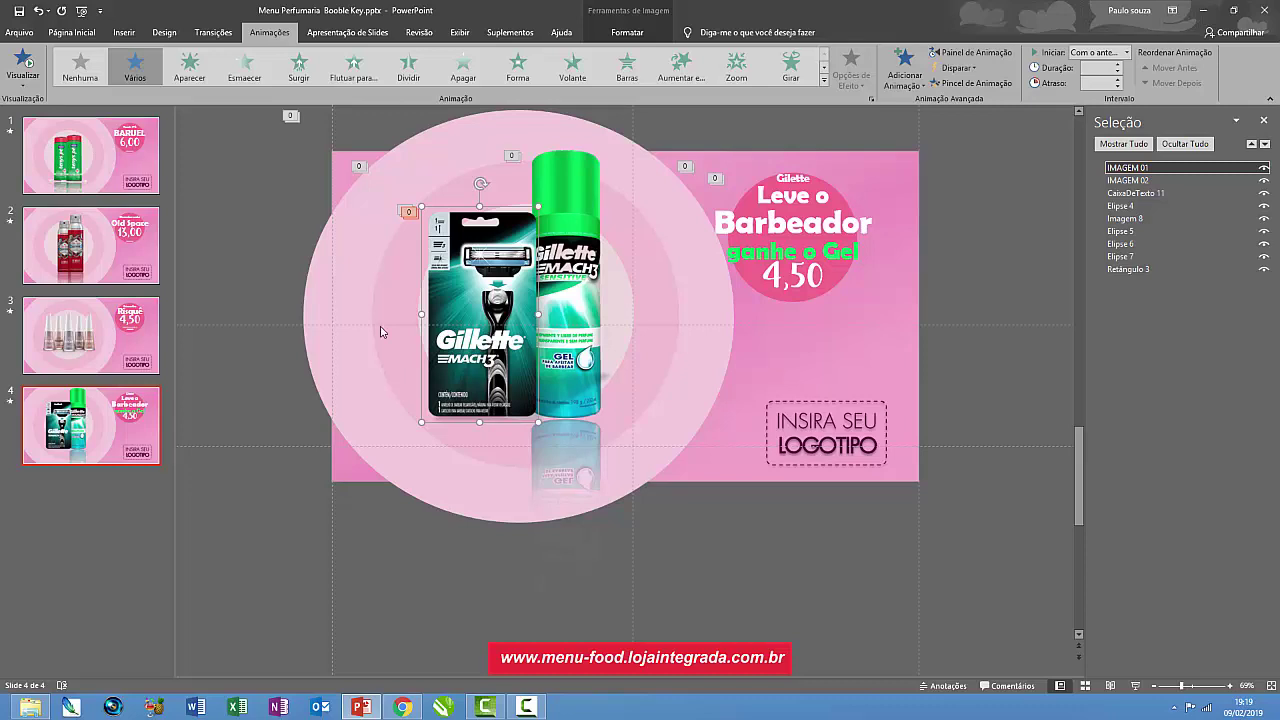
pyautogui.click(71, 32)
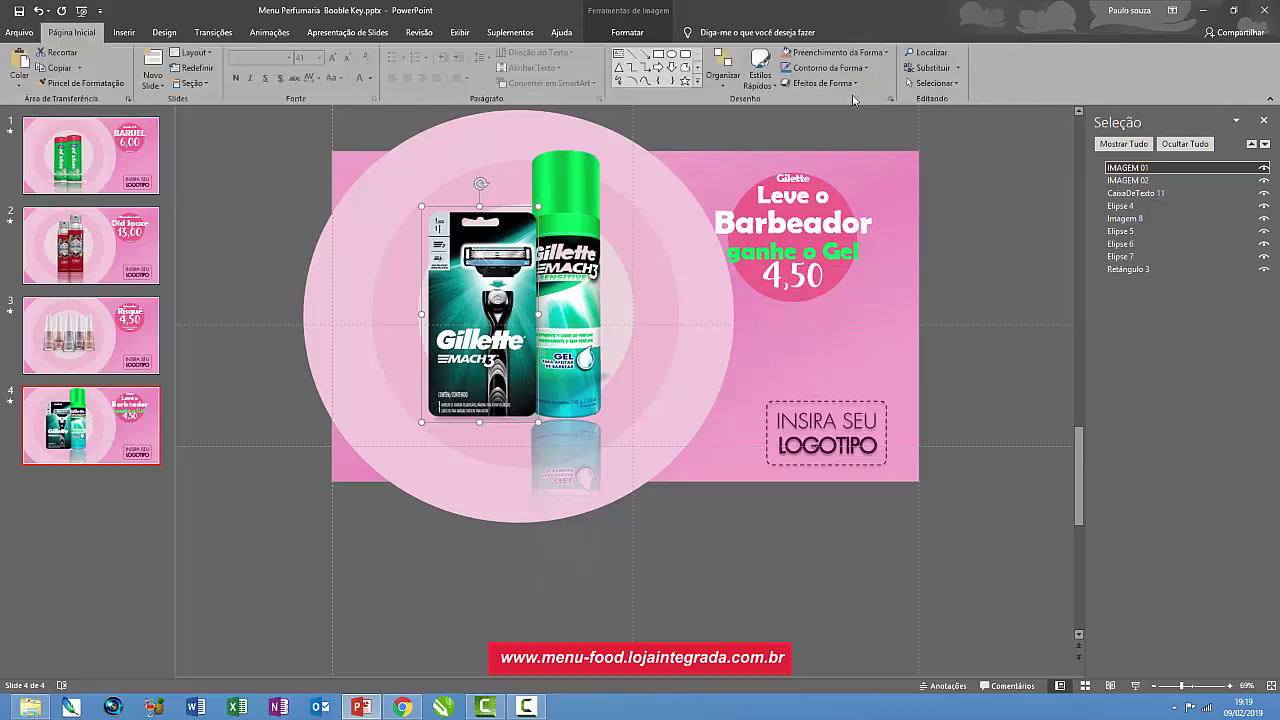
pyautogui.click(810, 84)
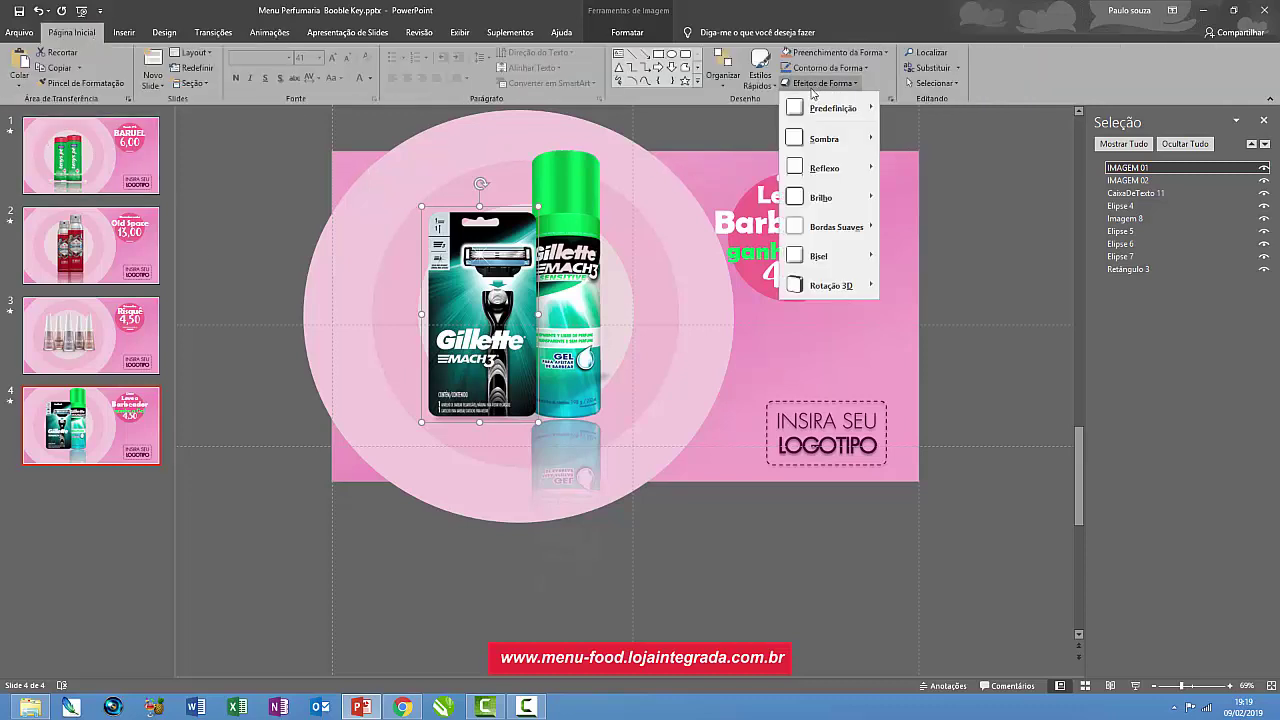
pyautogui.moveTo(841, 168)
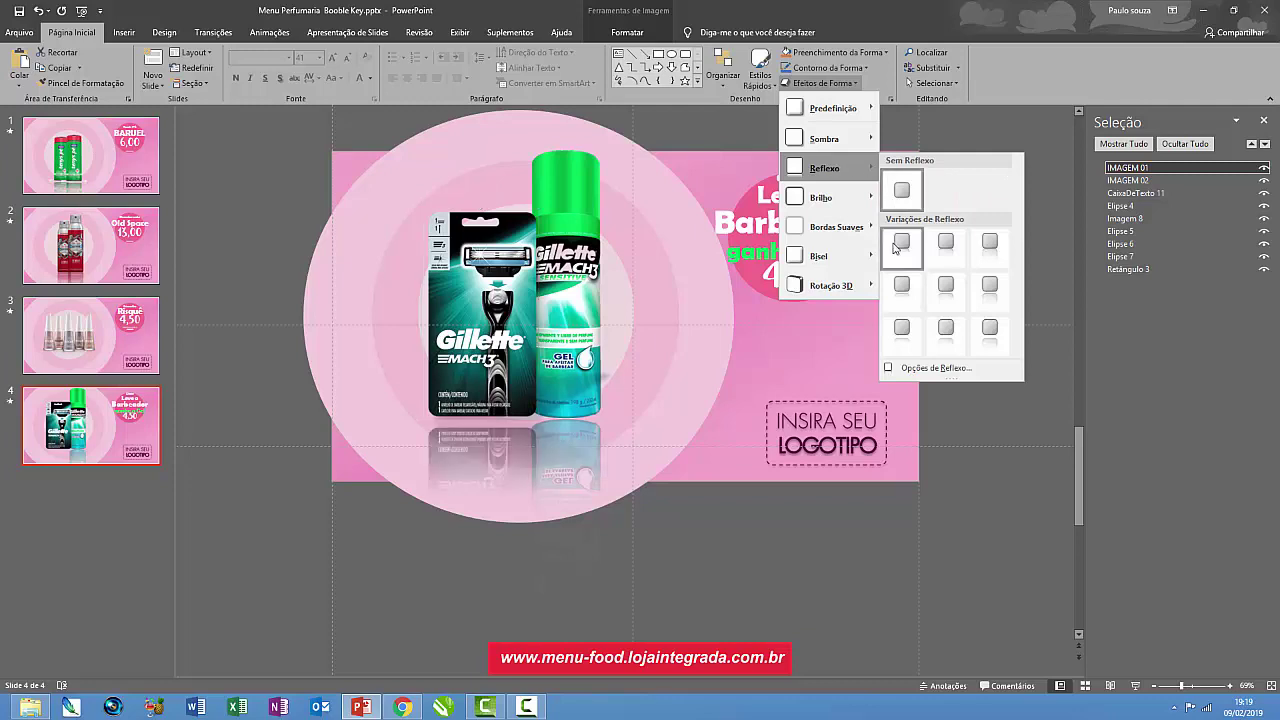
pyautogui.click(899, 244)
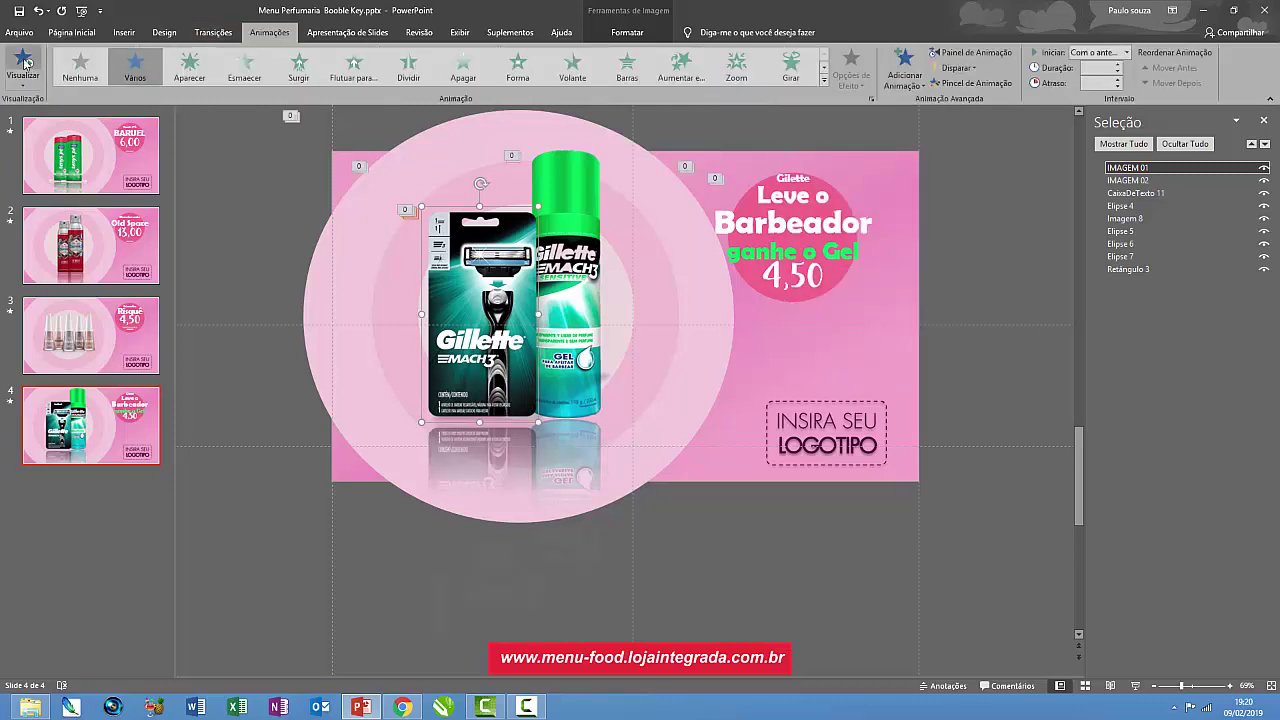
pyautogui.click(25, 62)
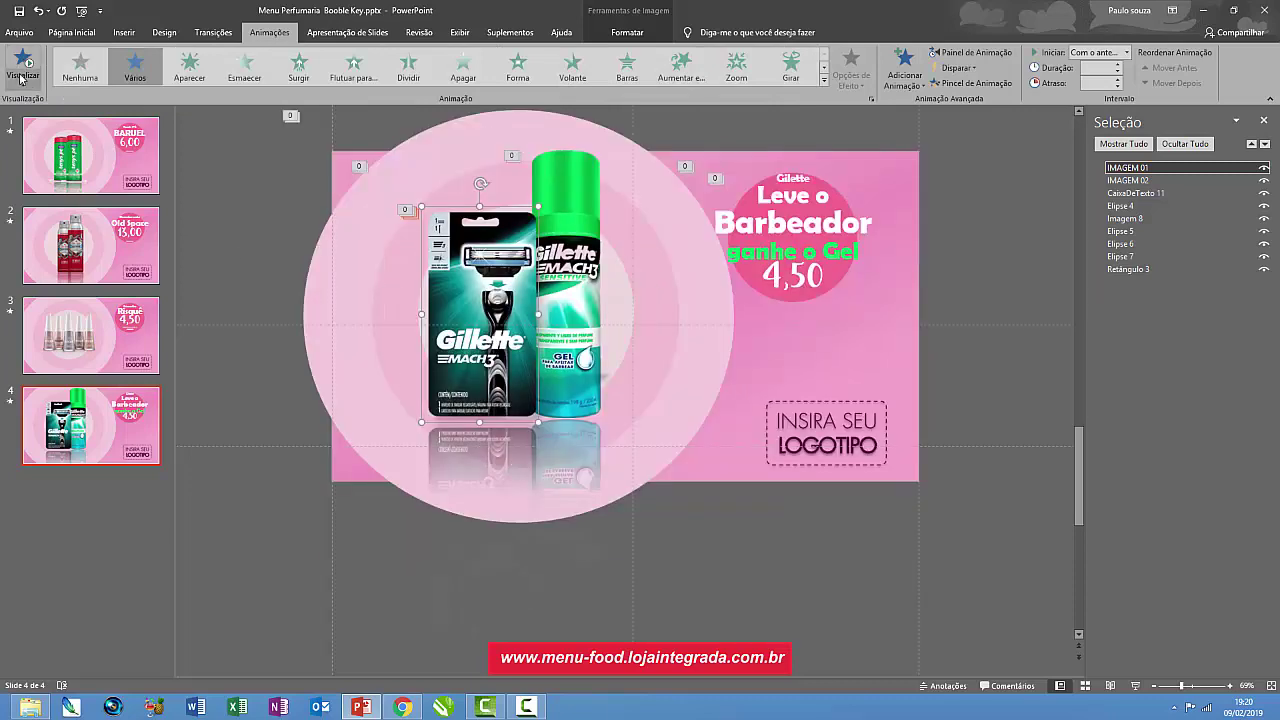
pyautogui.click(22, 65)
# - Open the Format Picture pane for the razor pack image
pyautogui.click(74, 32)
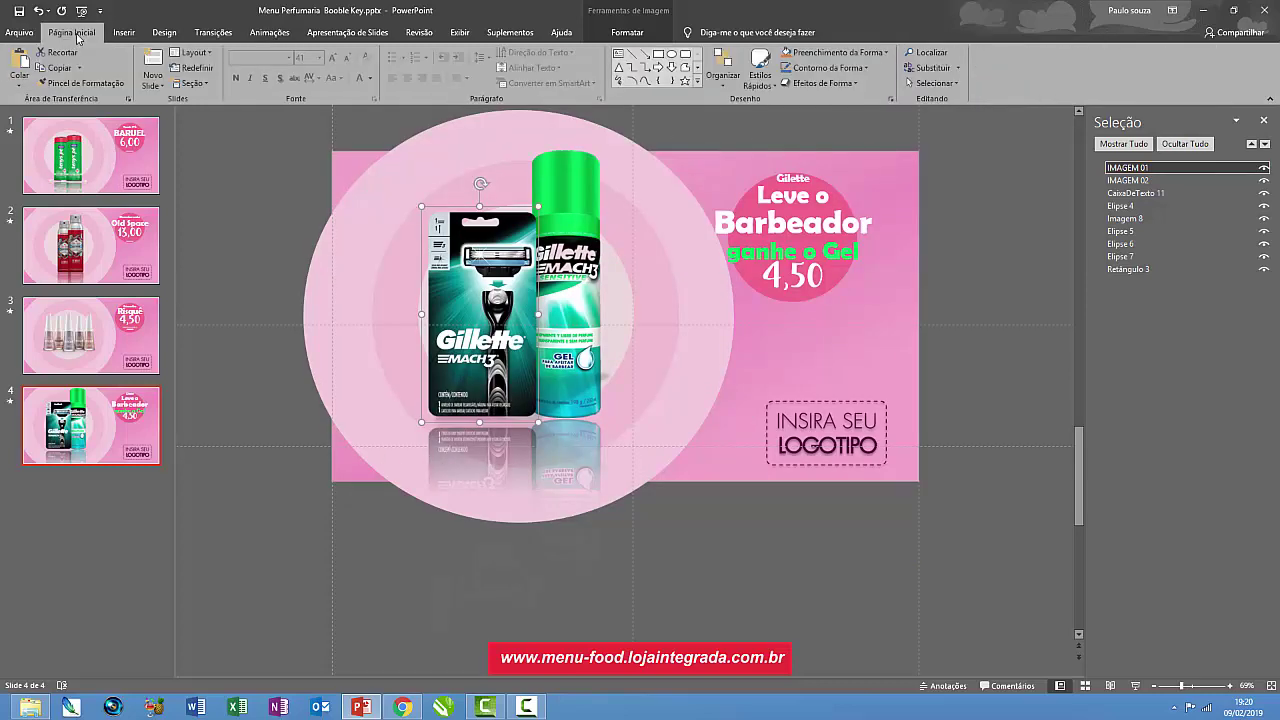
pyautogui.click(815, 84)
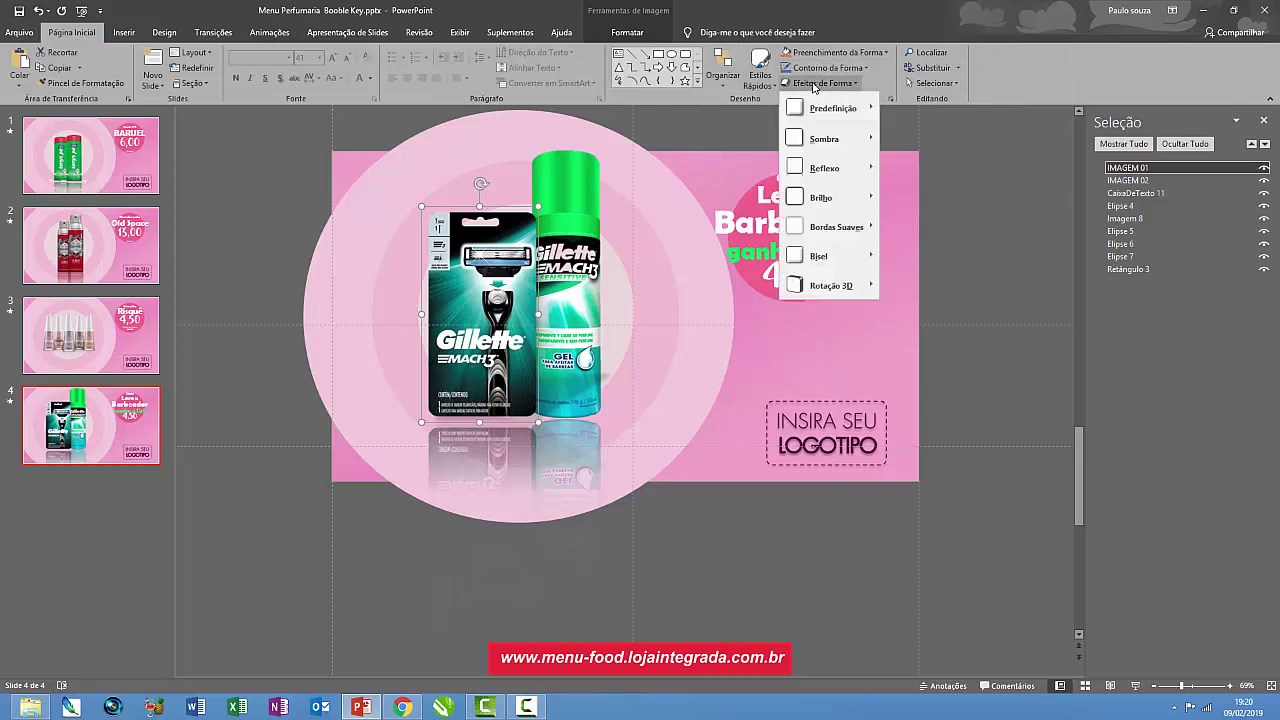
pyautogui.click(492, 452)
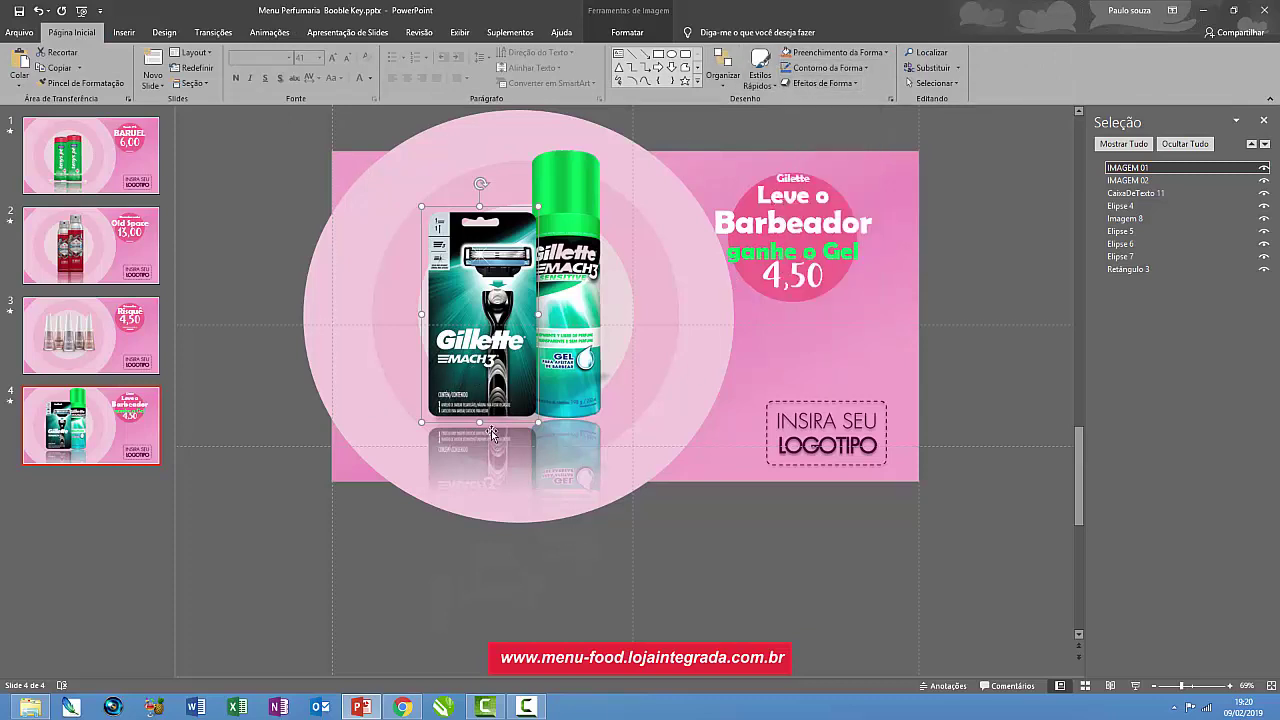
pyautogui.rightClick(486, 418)
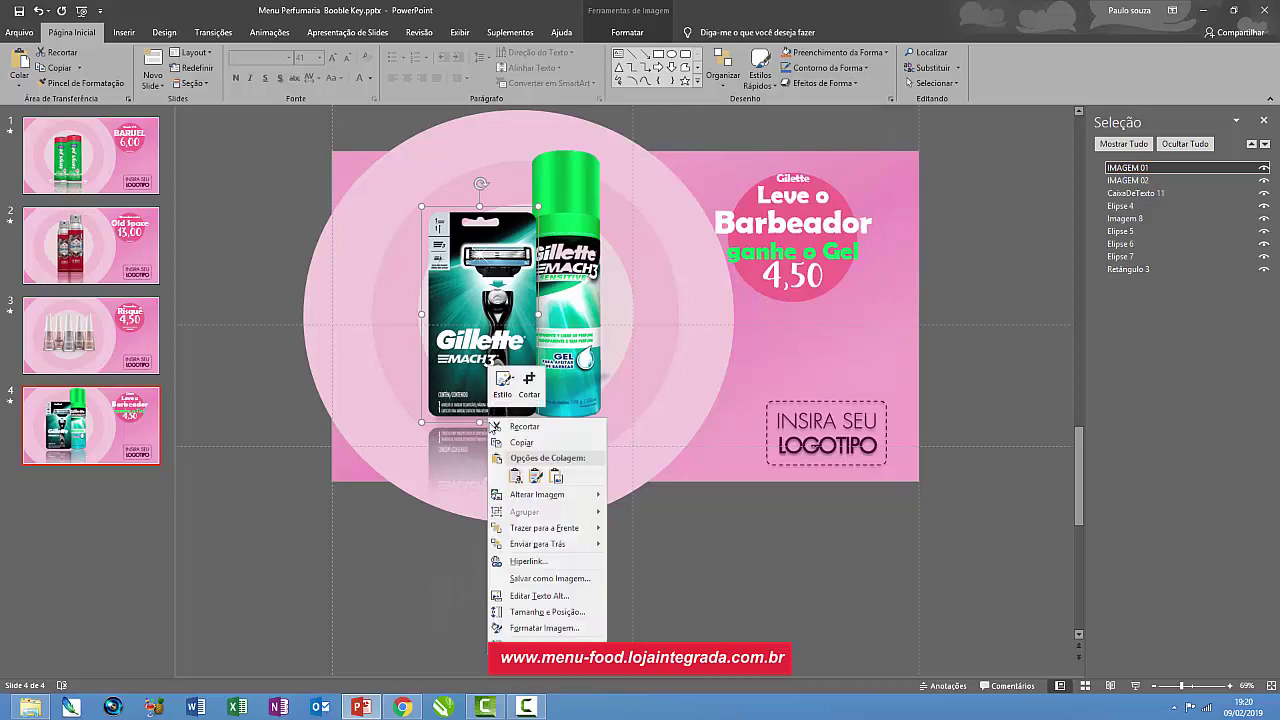
pyautogui.click(567, 628)
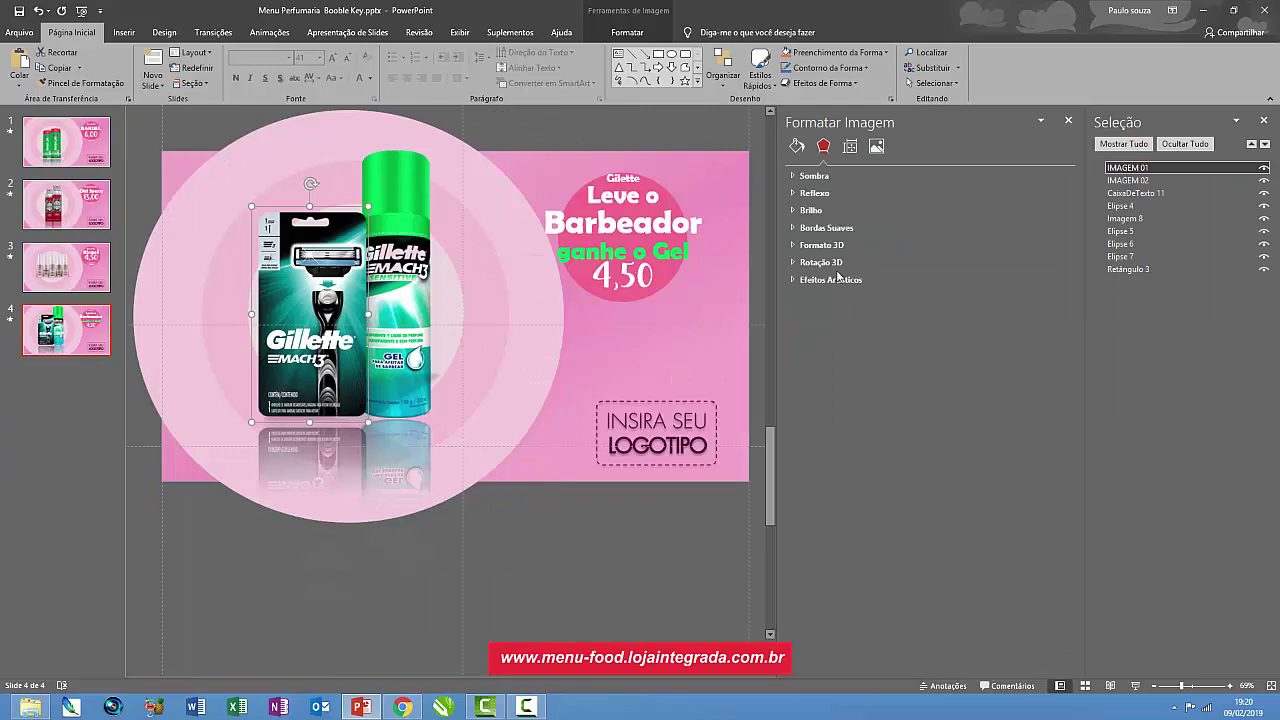
# - Shrink the razor's reflection, then set the gel can's reflection to 23% size and 48% transparency
pyautogui.click(840, 195)
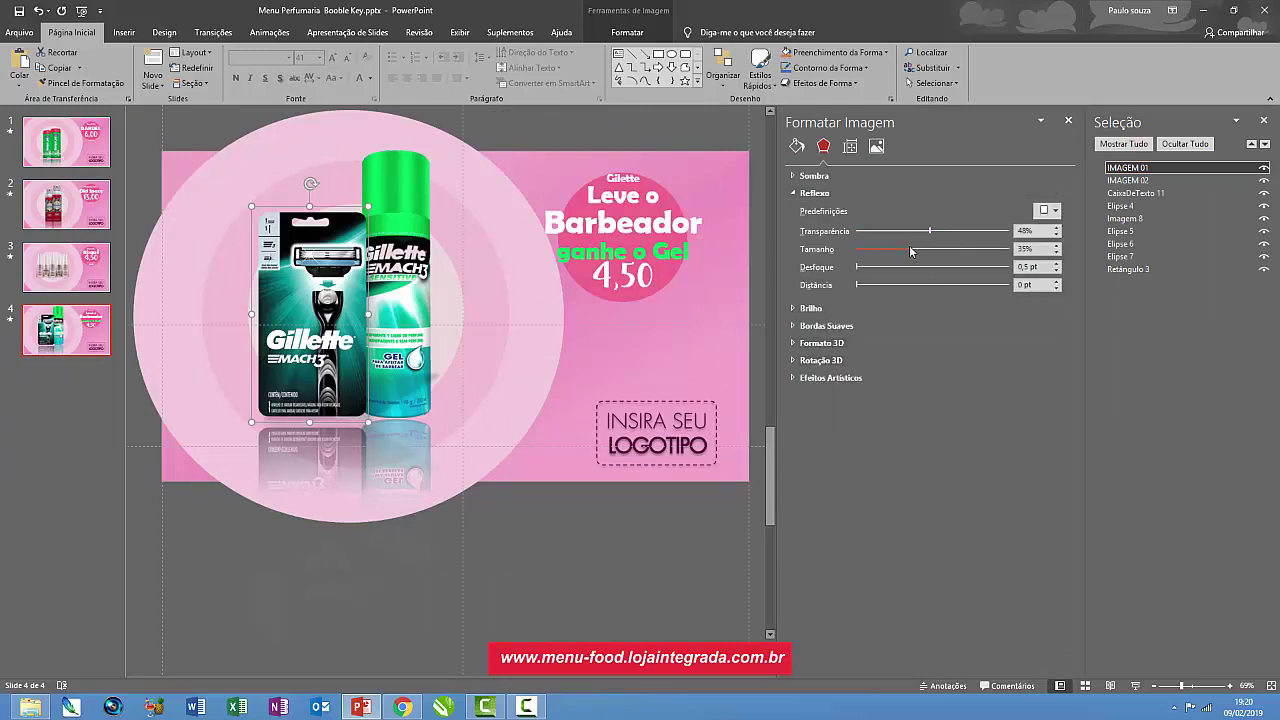
pyautogui.moveTo(910, 251); pyautogui.dragTo(897, 253)
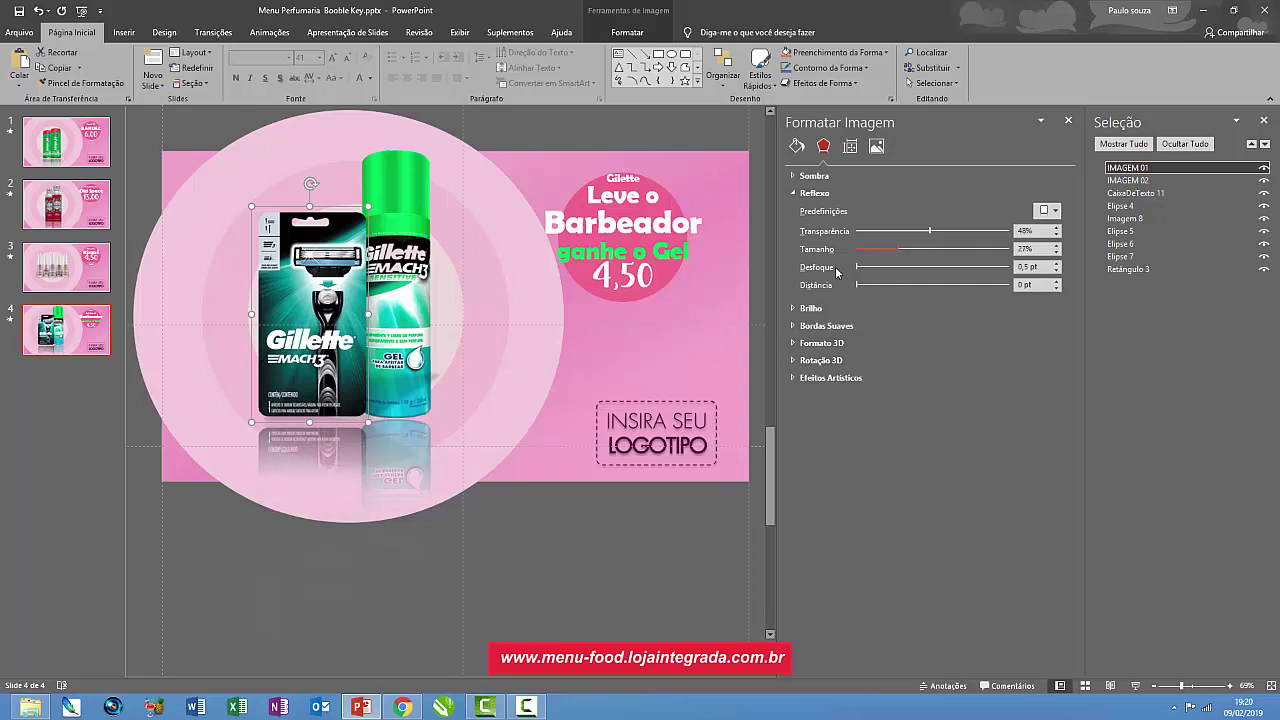
pyautogui.click(407, 430)
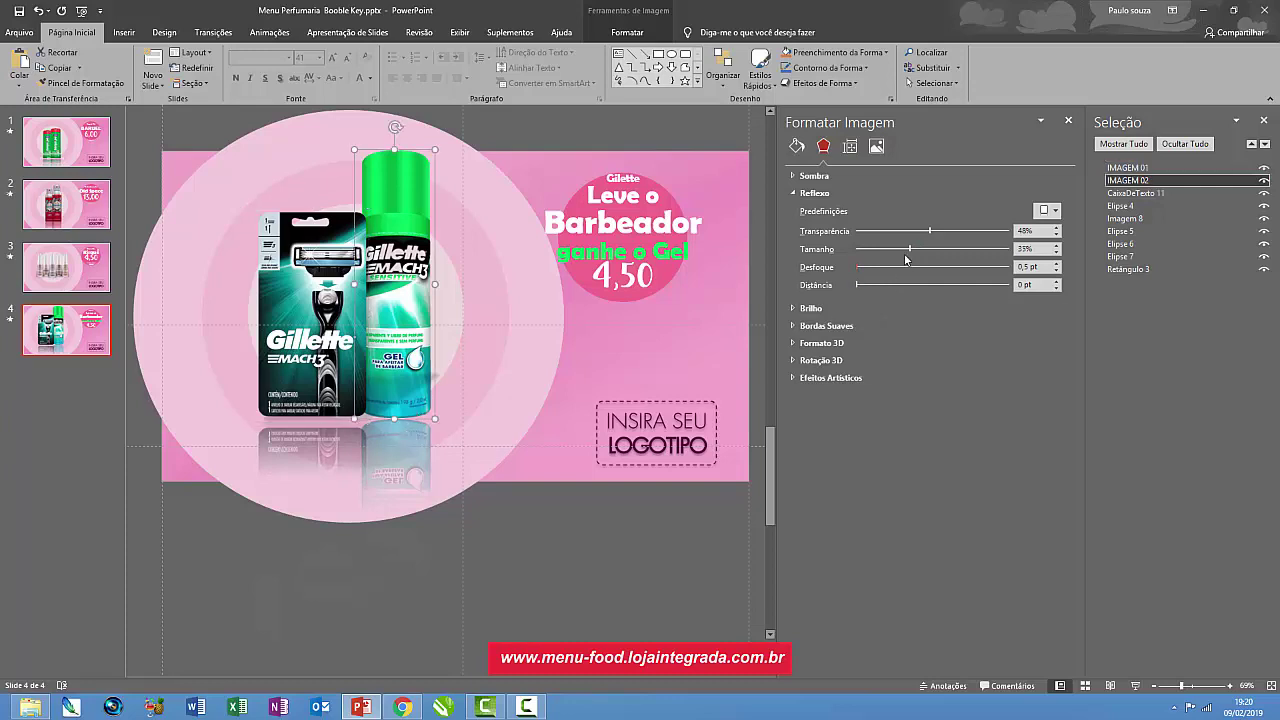
pyautogui.moveTo(897, 254); pyautogui.dragTo(891, 255)
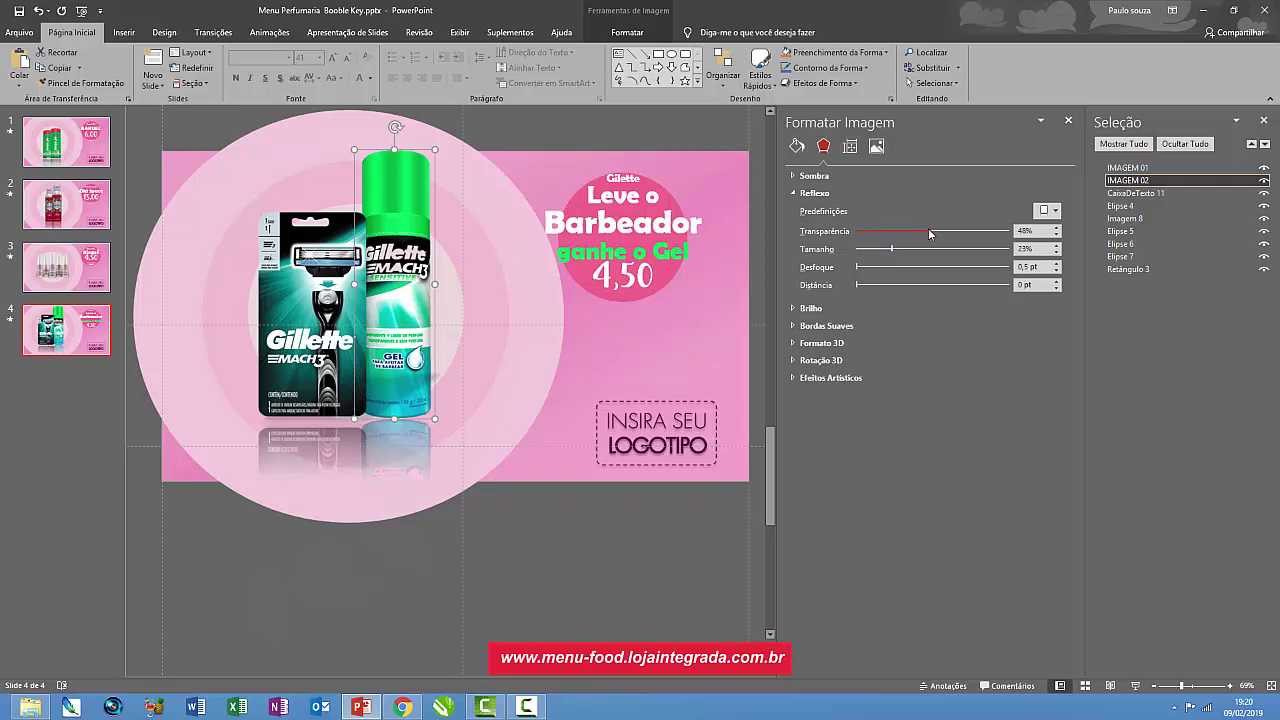
pyautogui.moveTo(906, 234); pyautogui.dragTo(930, 234)
pyautogui.moveTo(864, 289); pyautogui.dragTo(862, 289)
# - Leave the razor reflection at 0 pt distance and close the Format Picture and Selection panes
pyautogui.click(297, 352)
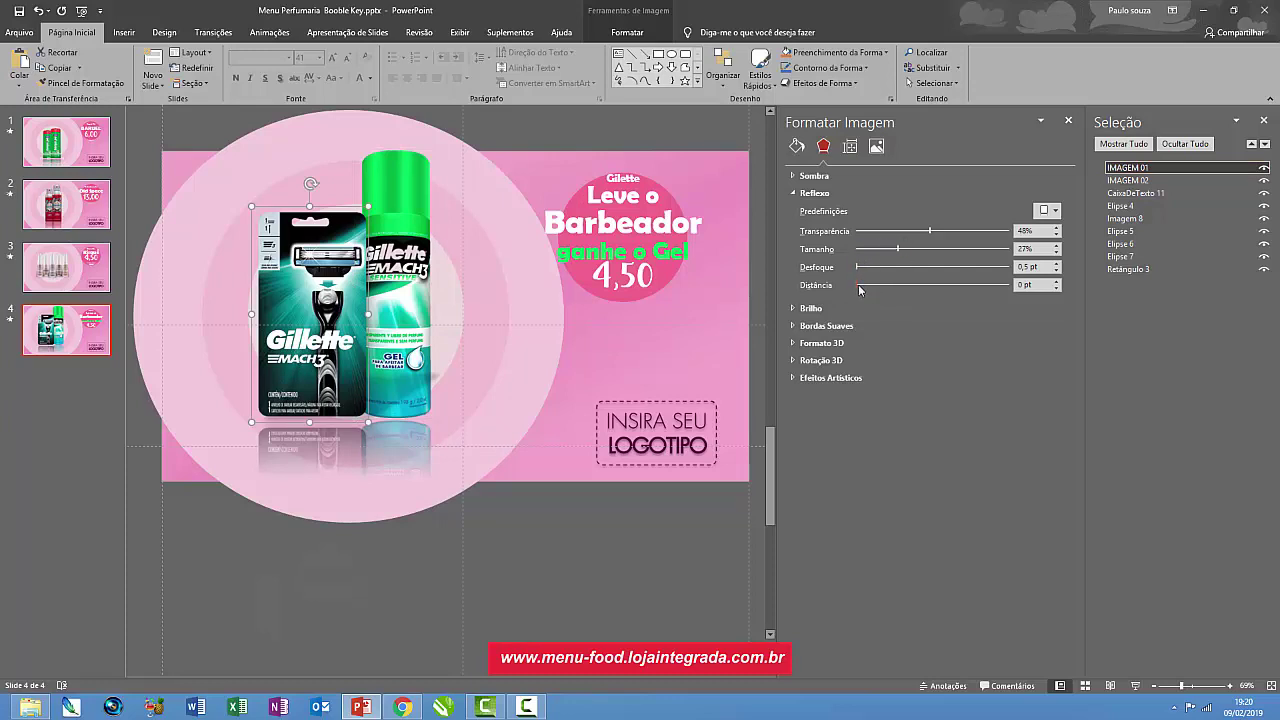
pyautogui.moveTo(862, 289); pyautogui.dragTo(836, 295)
pyautogui.click(1068, 120)
pyautogui.click(1263, 124)
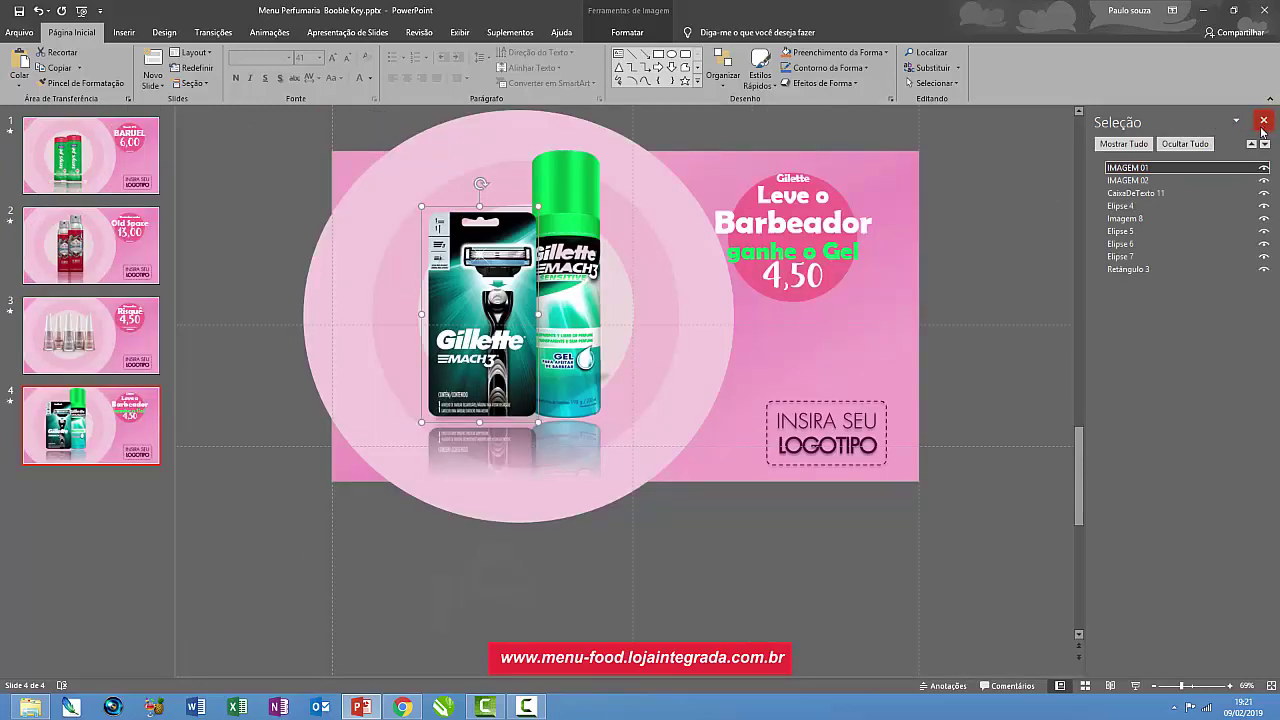
# - Reposition and shrink the gel can image, previewing the animation before and after
pyautogui.click(269, 32)
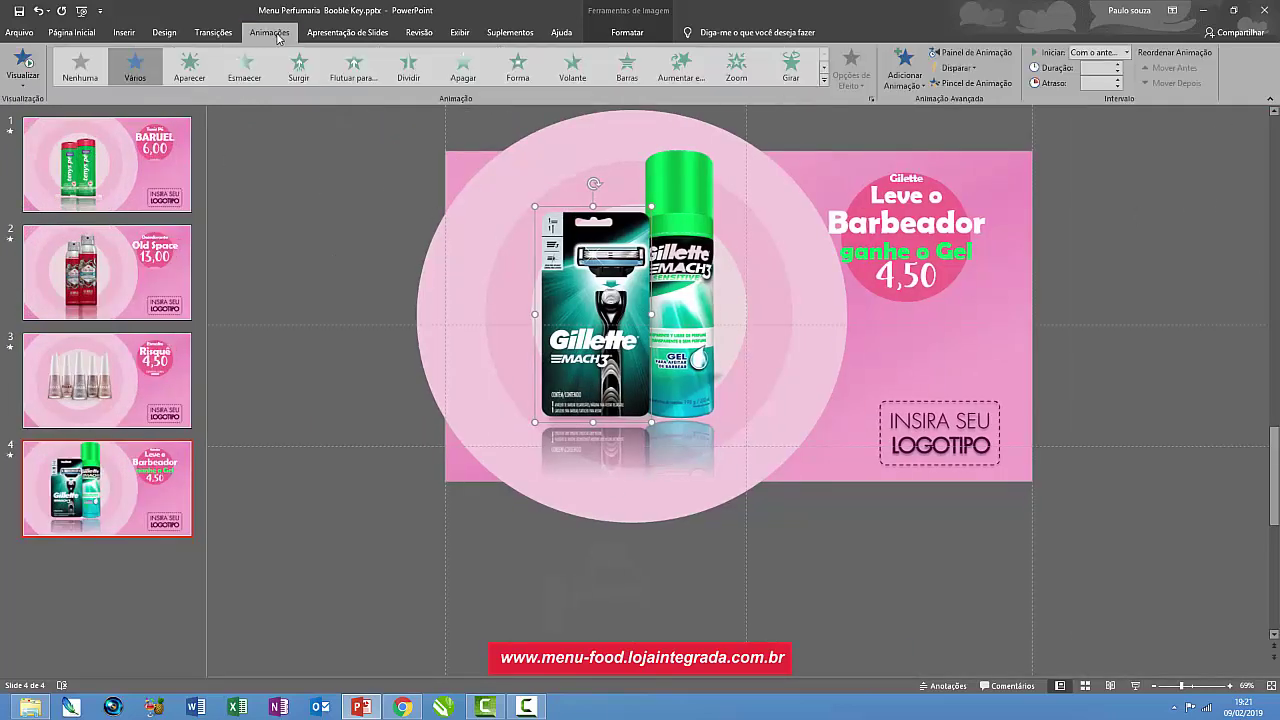
pyautogui.click(24, 62)
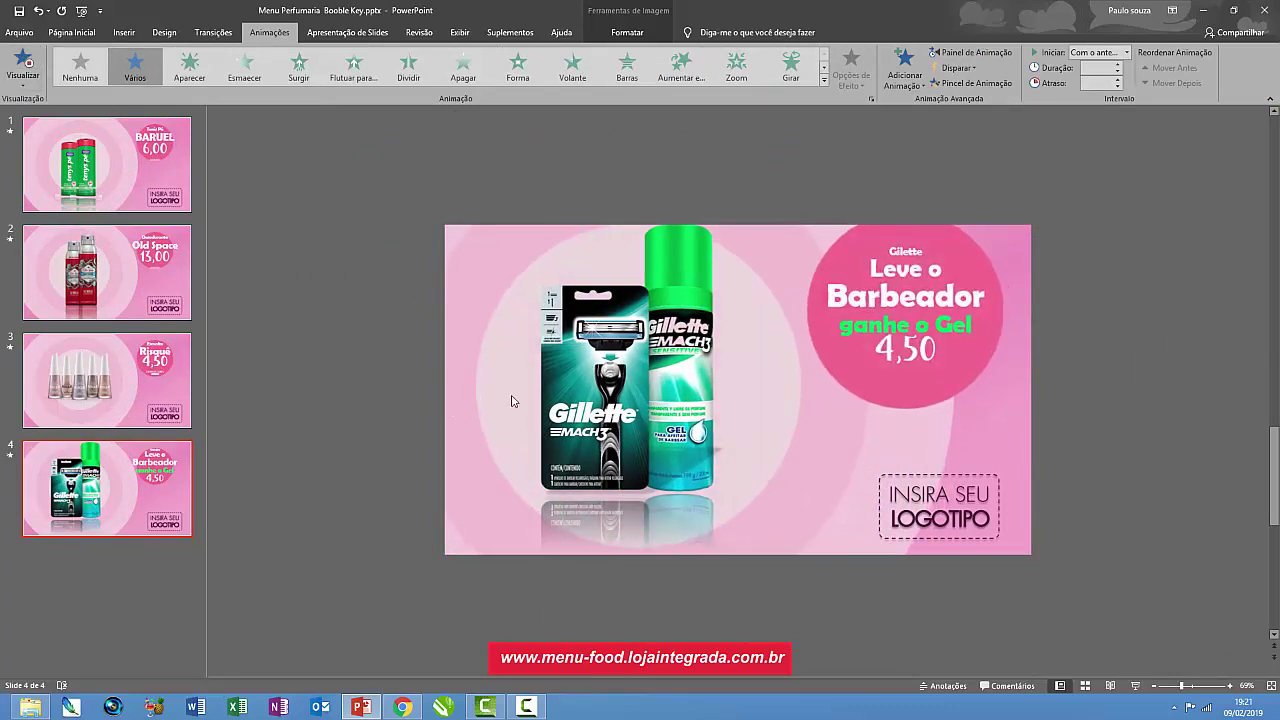
pyautogui.moveTo(680, 258); pyautogui.dragTo(680, 184)
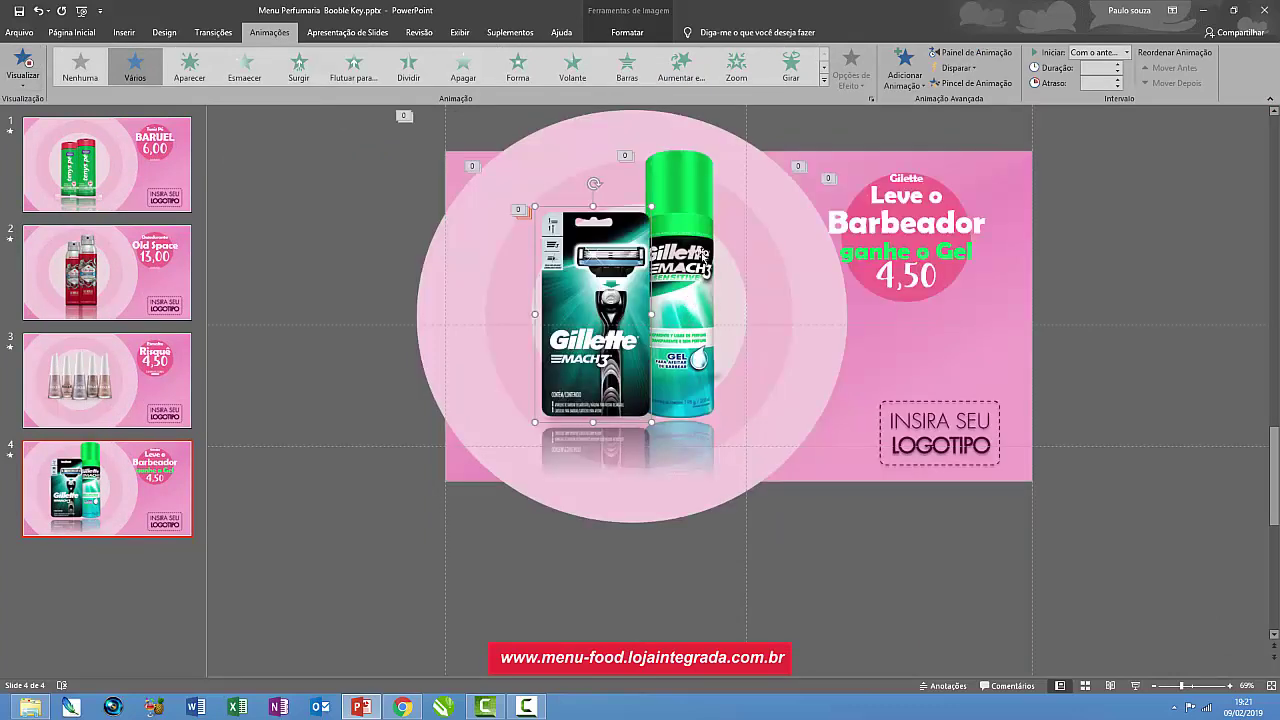
pyautogui.click(680, 184)
pyautogui.moveTo(719, 148); pyautogui.dragTo(706, 188)
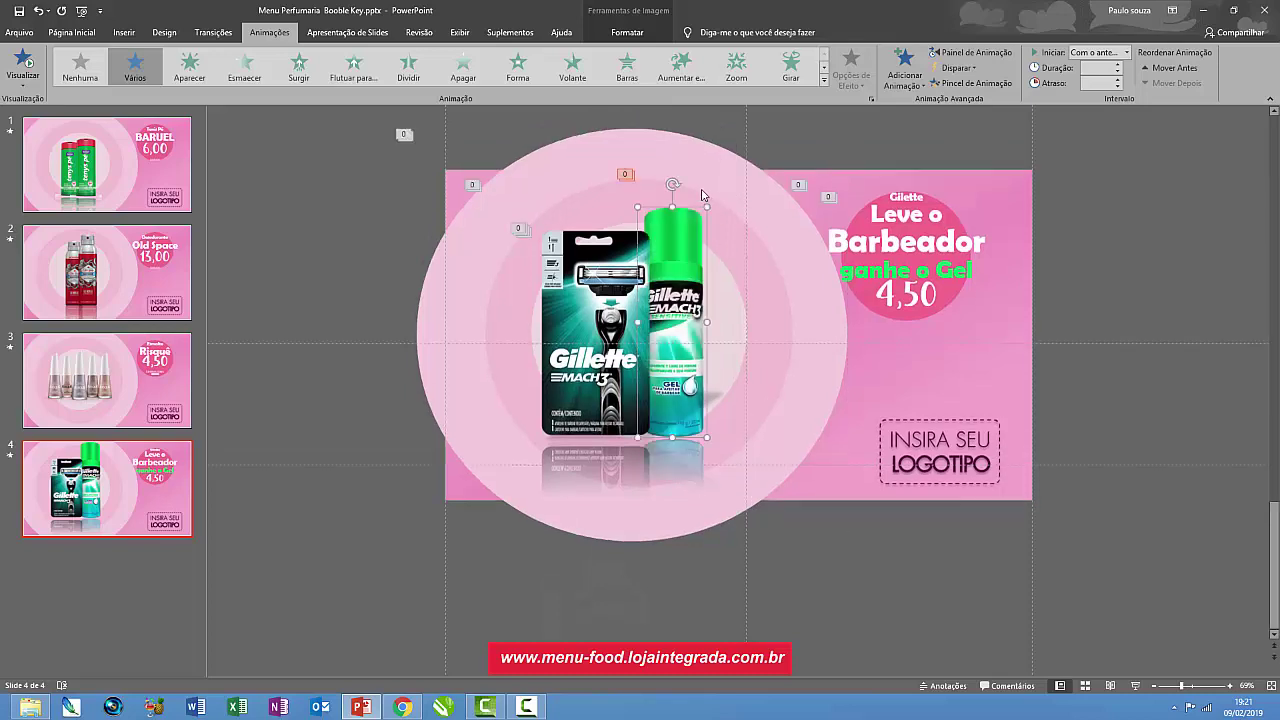
pyautogui.click(24, 62)
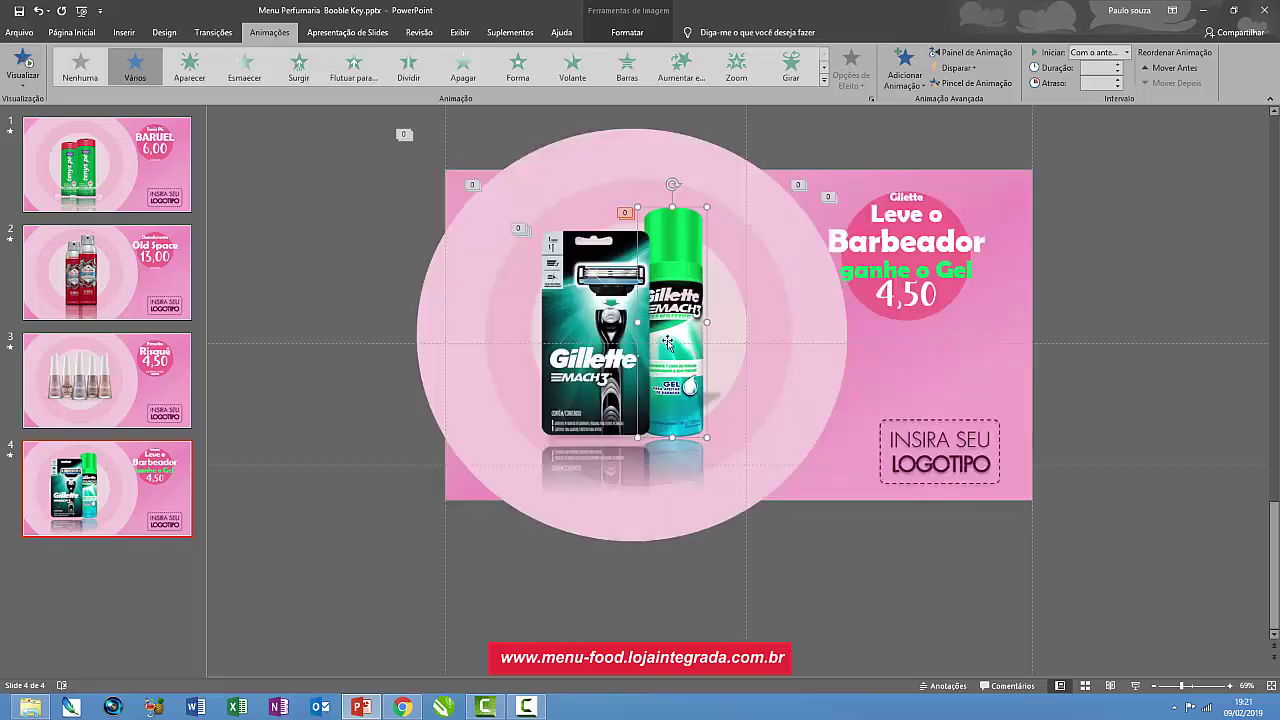
# - Move the razor package slightly right in front of the gel can and preview the animation
pyautogui.moveTo(630, 343); pyautogui.dragTo(678, 335)
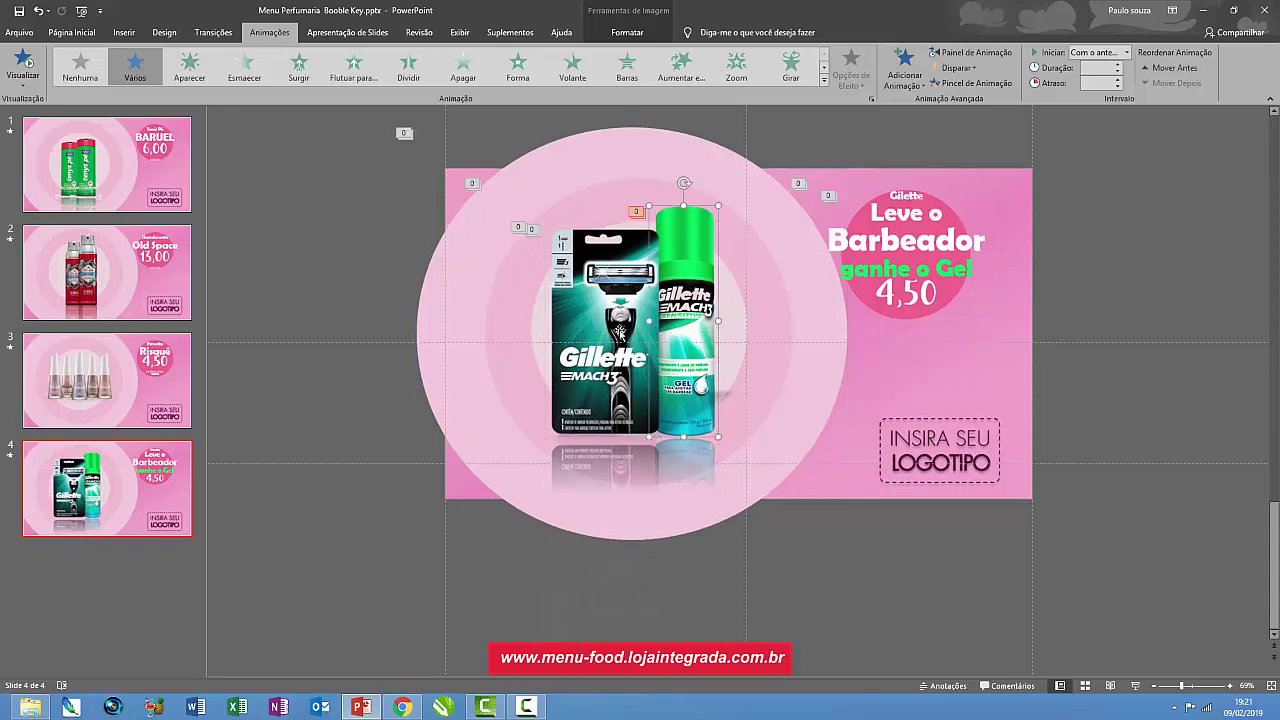
pyautogui.moveTo(678, 335); pyautogui.dragTo(686, 335)
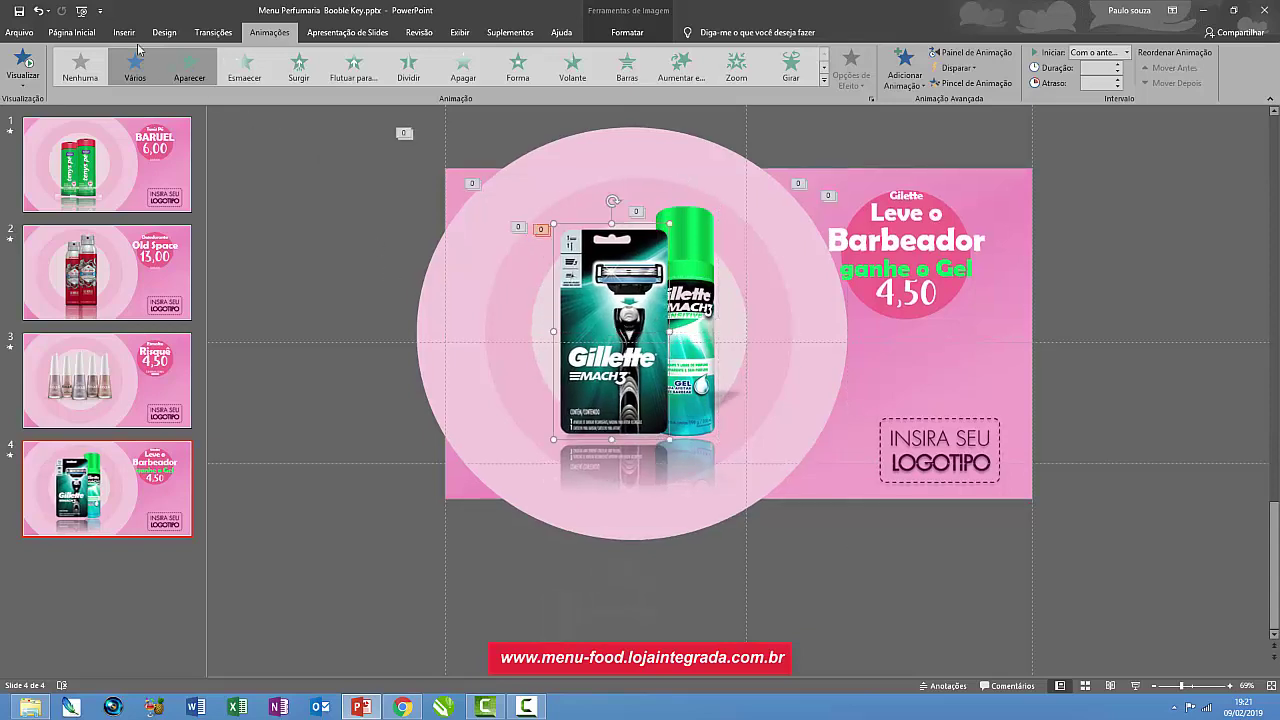
pyautogui.click(14, 58)
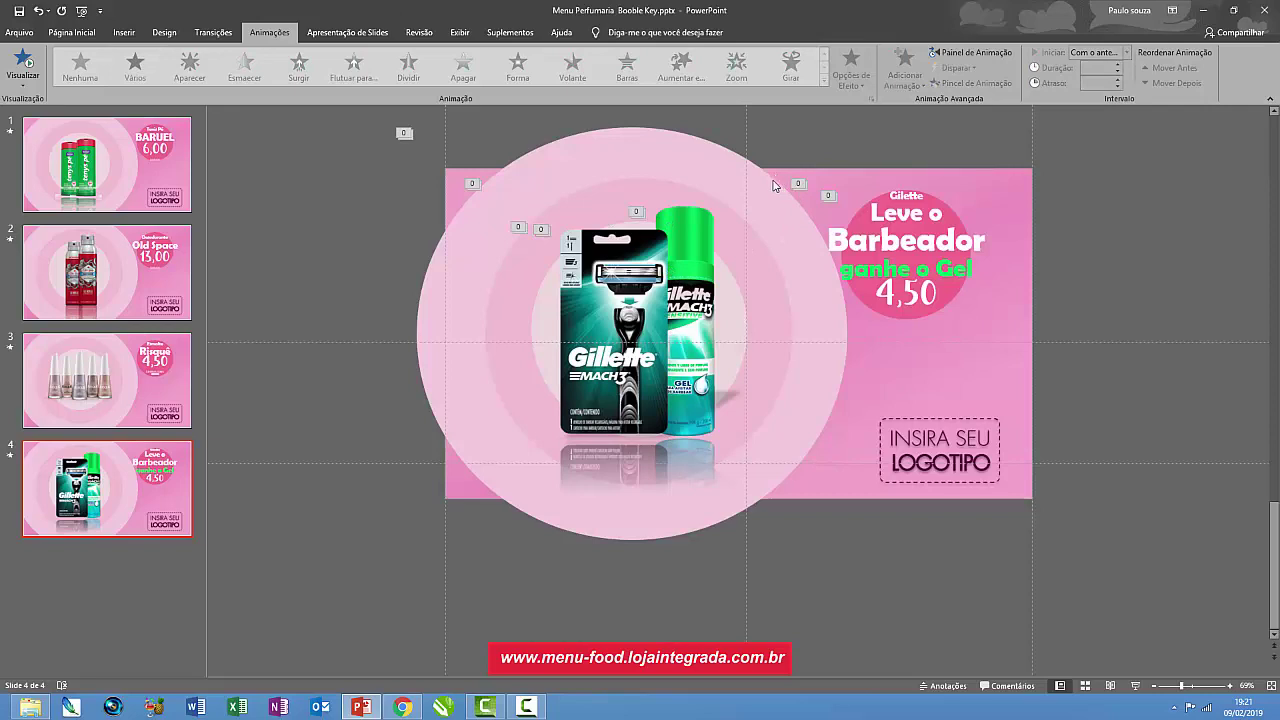
pyautogui.moveTo(540, 126); pyautogui.dragTo(712, 196)
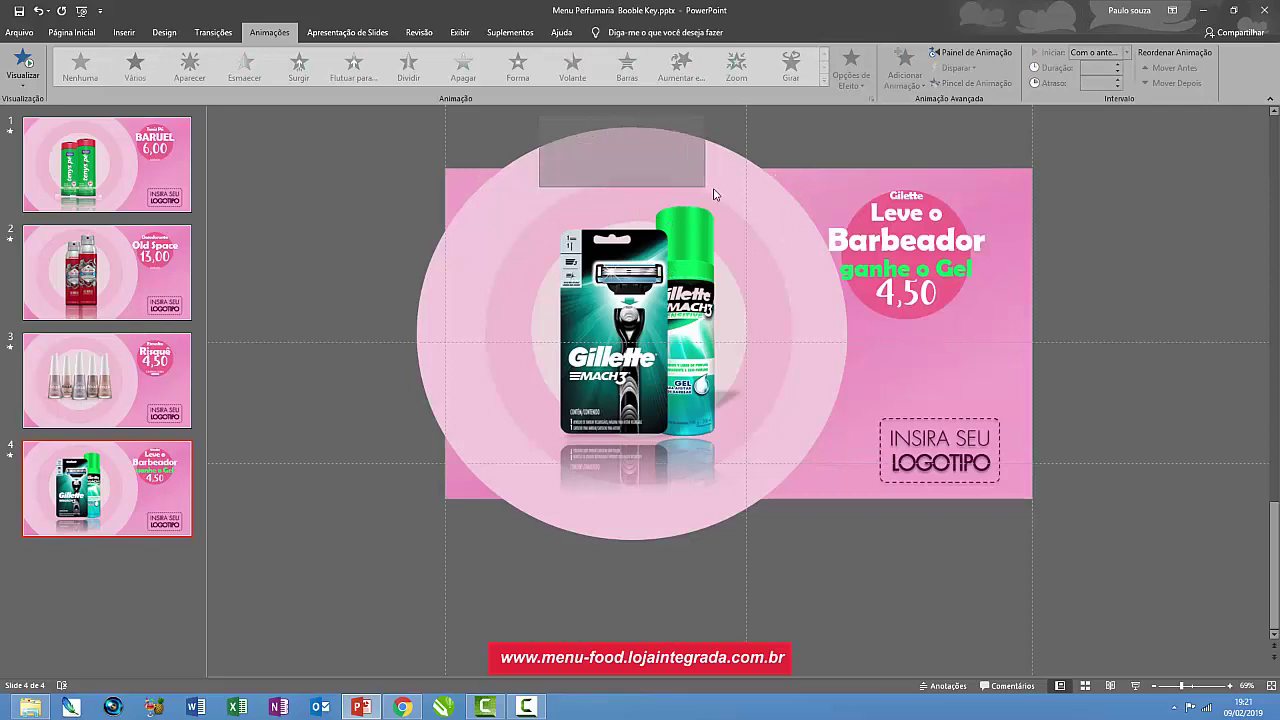
pyautogui.moveTo(460, 151); pyautogui.dragTo(364, 303)
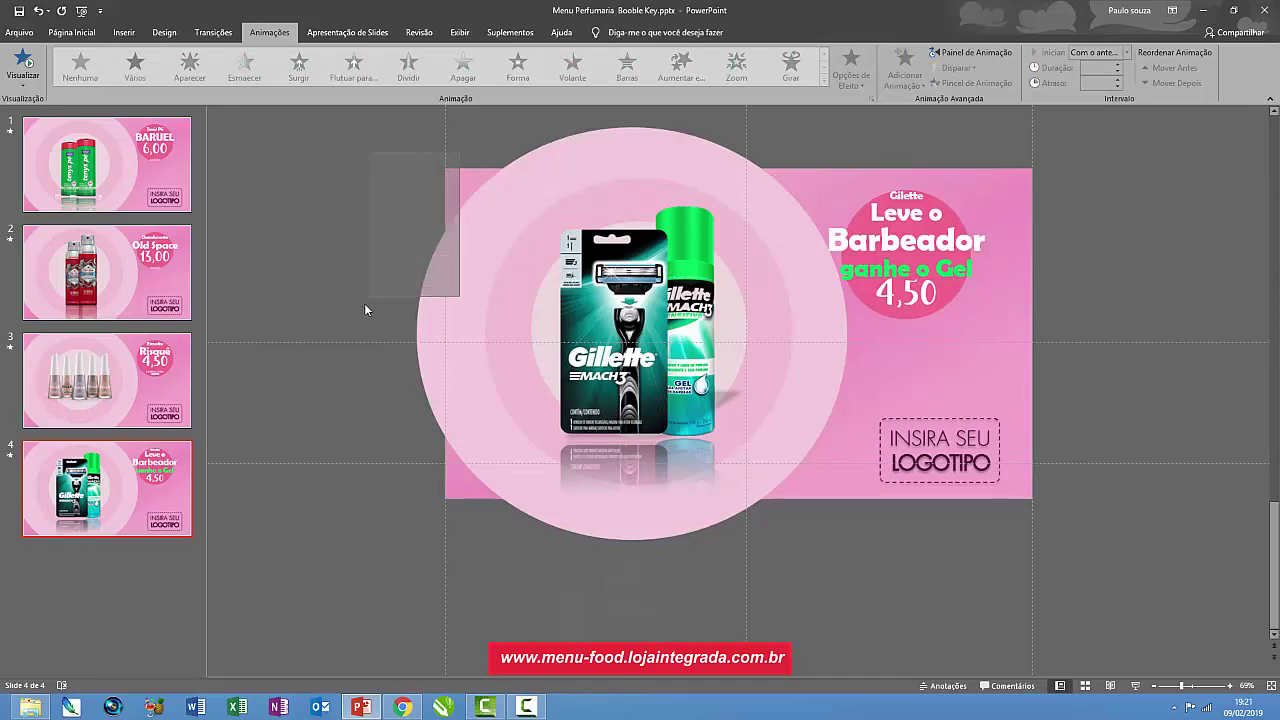
pyautogui.moveTo(502, 135); pyautogui.dragTo(374, 298)
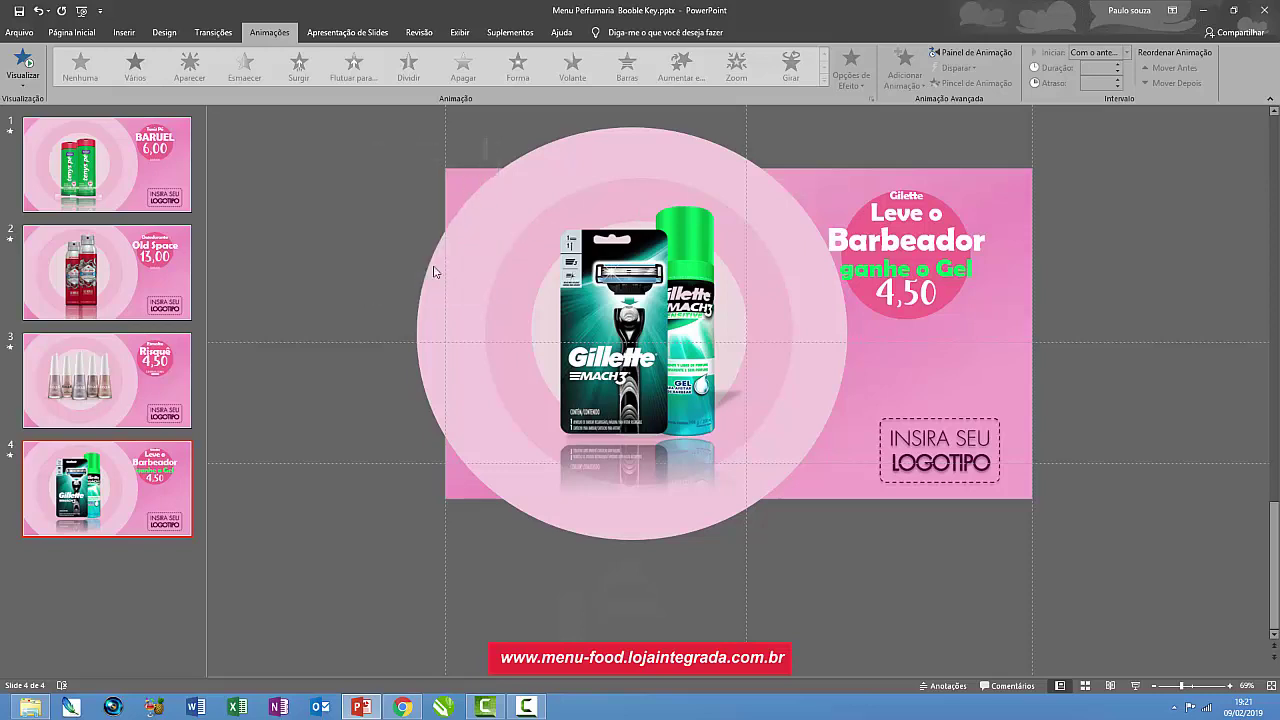
pyautogui.moveTo(476, 160); pyautogui.dragTo(380, 306)
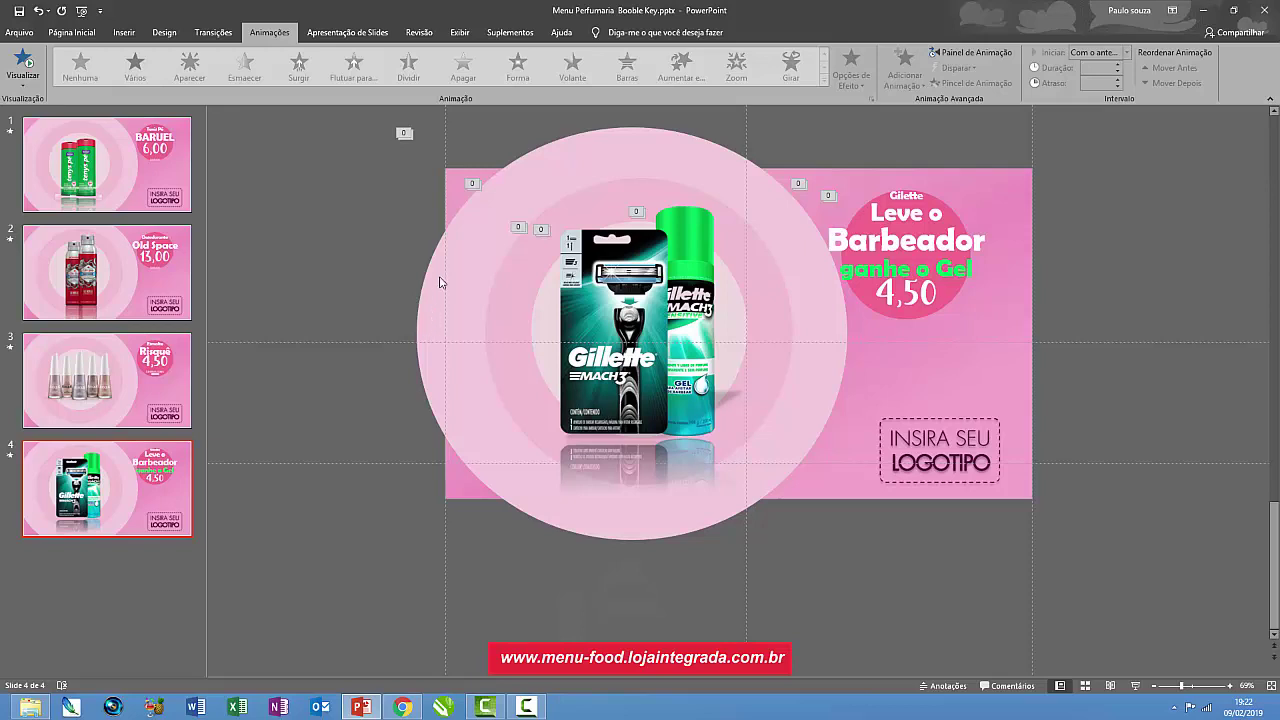
pyautogui.moveTo(438, 155); pyautogui.dragTo(528, 272)
pyautogui.click(810, 285)
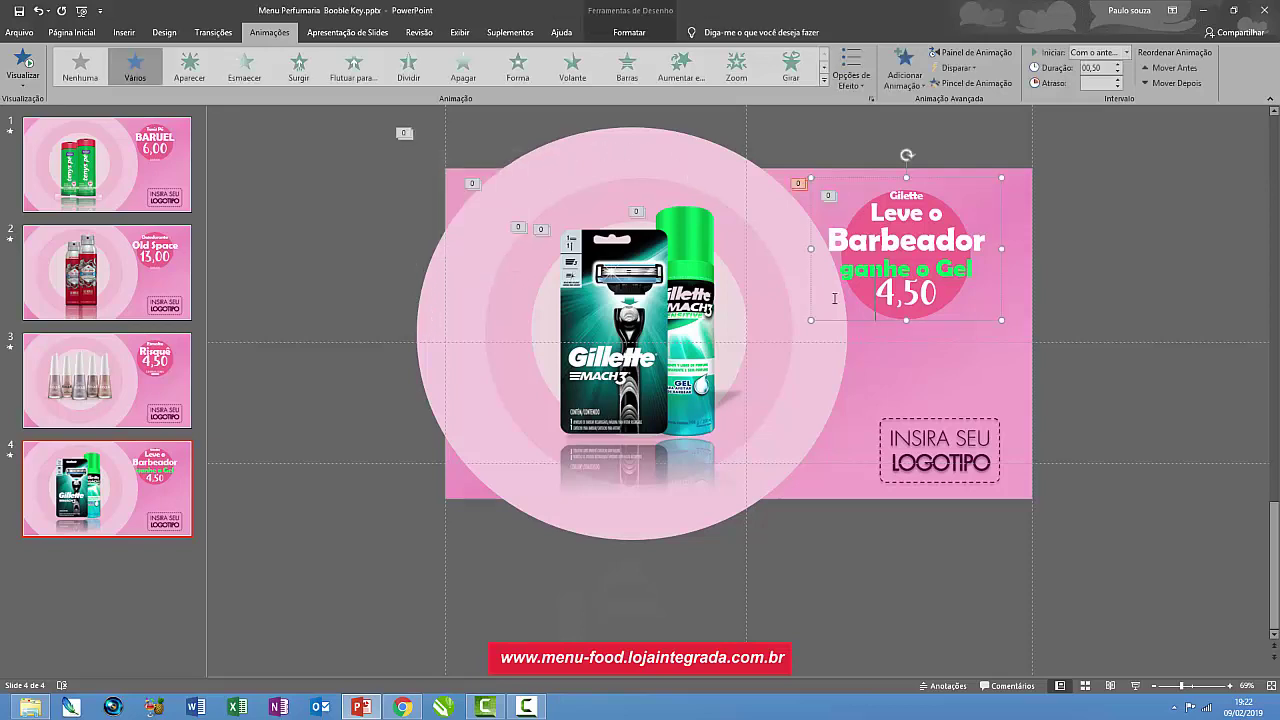
pyautogui.click(806, 175)
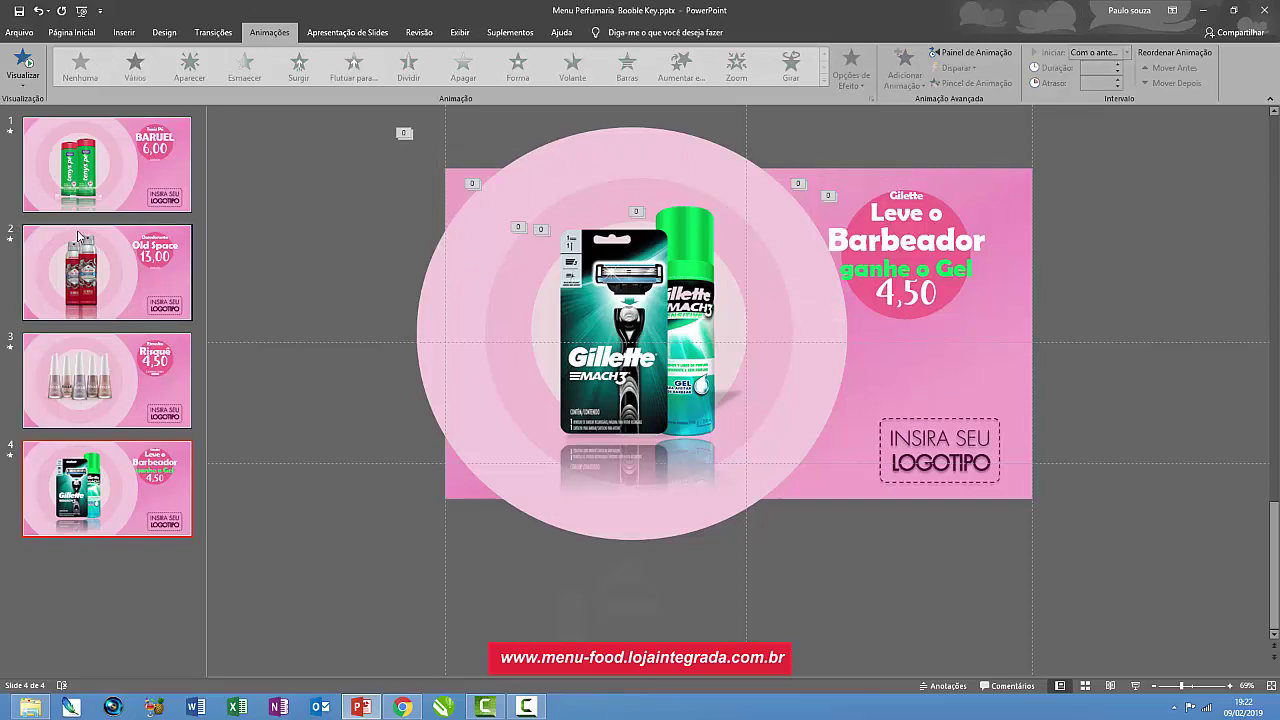
pyautogui.click(25, 62)
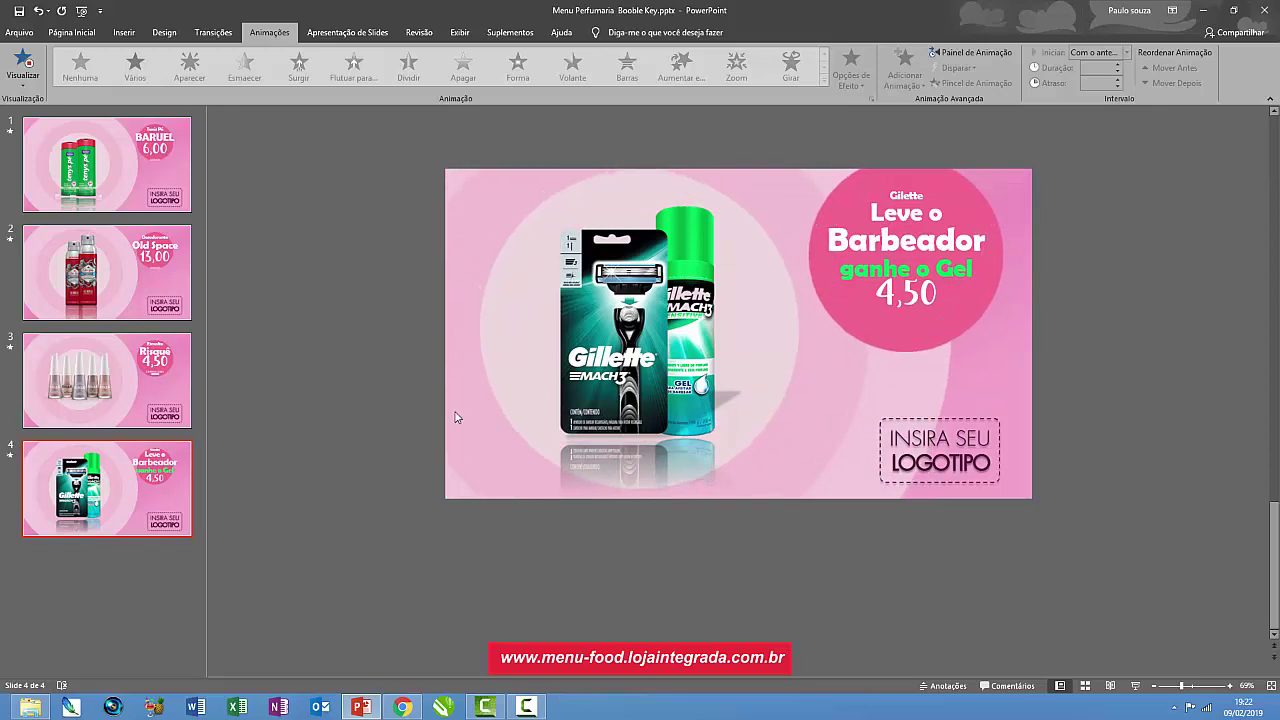
# - Choose Export > Create Video with HD (720p) quality and start creating the video
pyautogui.click(18, 33)
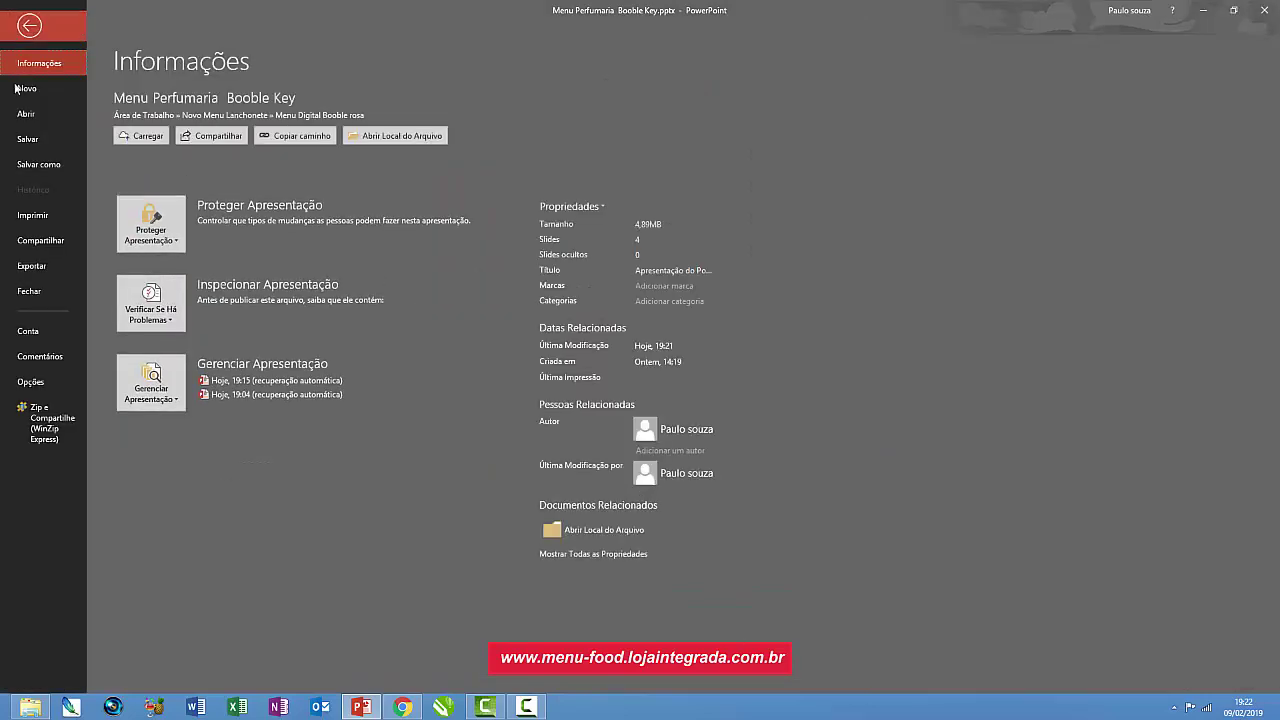
pyautogui.click(30, 268)
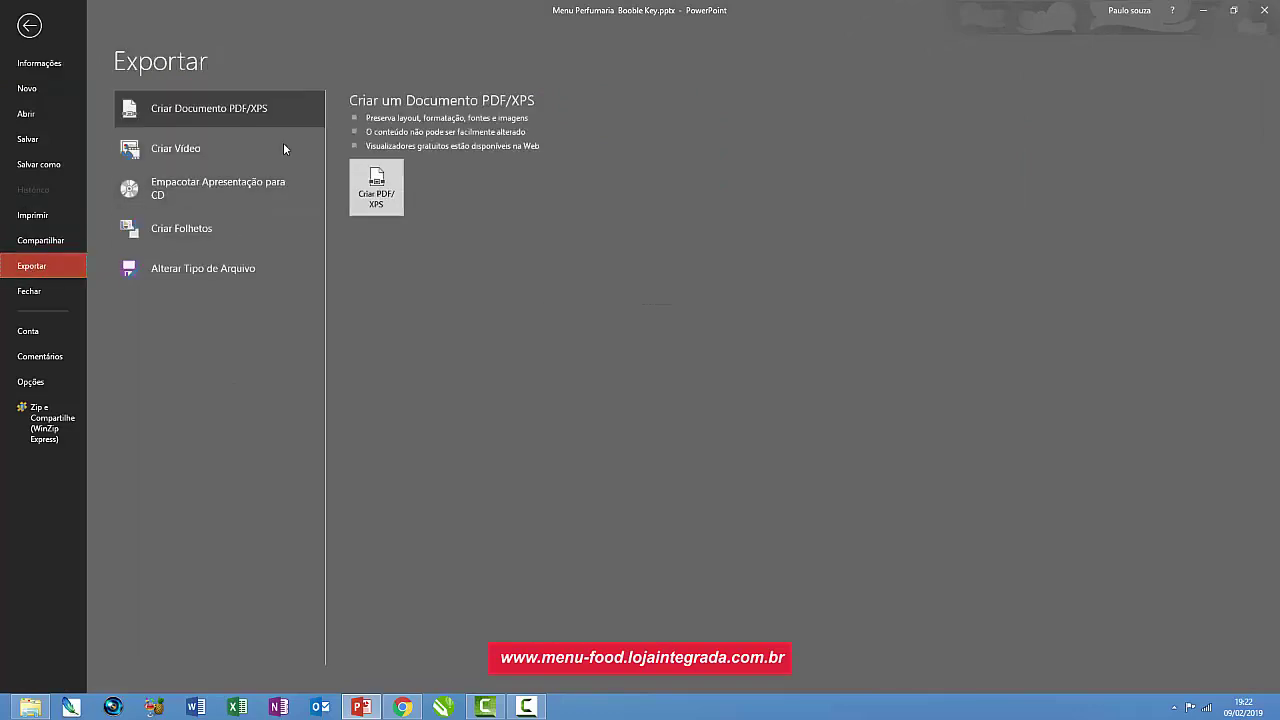
pyautogui.click(243, 145)
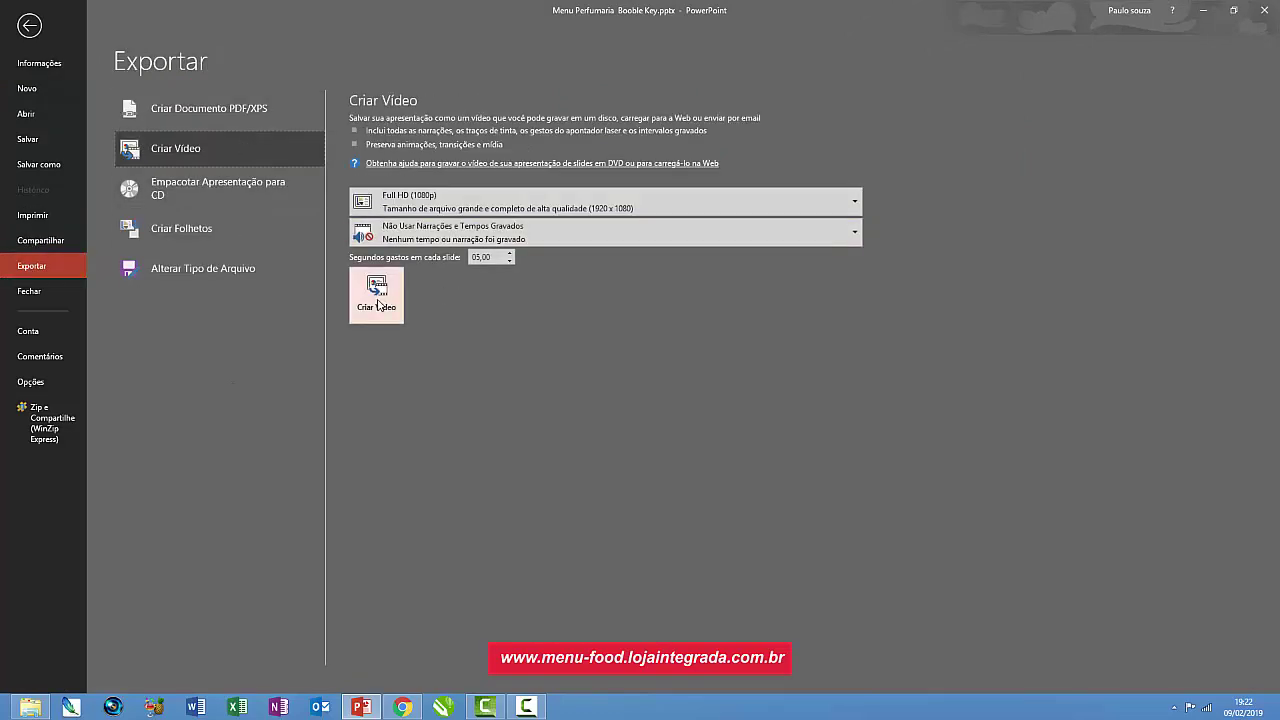
pyautogui.click(606, 204)
pyautogui.click(607, 264)
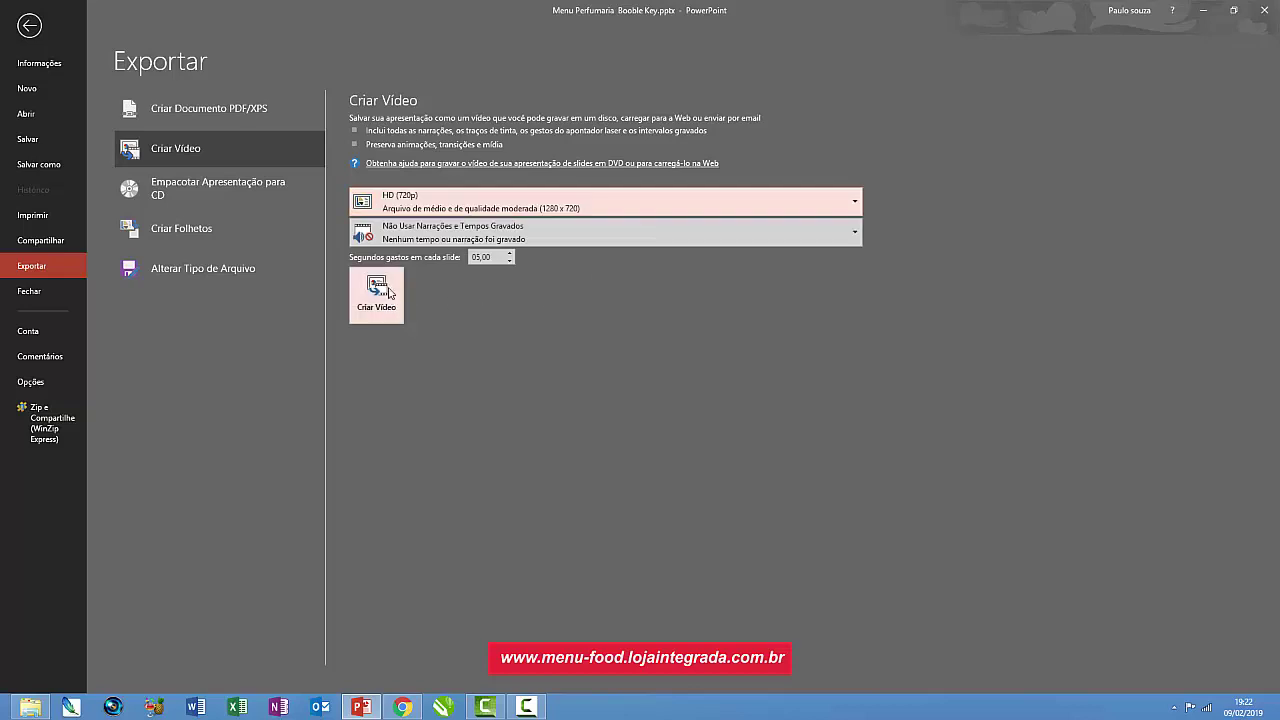
pyautogui.click(389, 292)
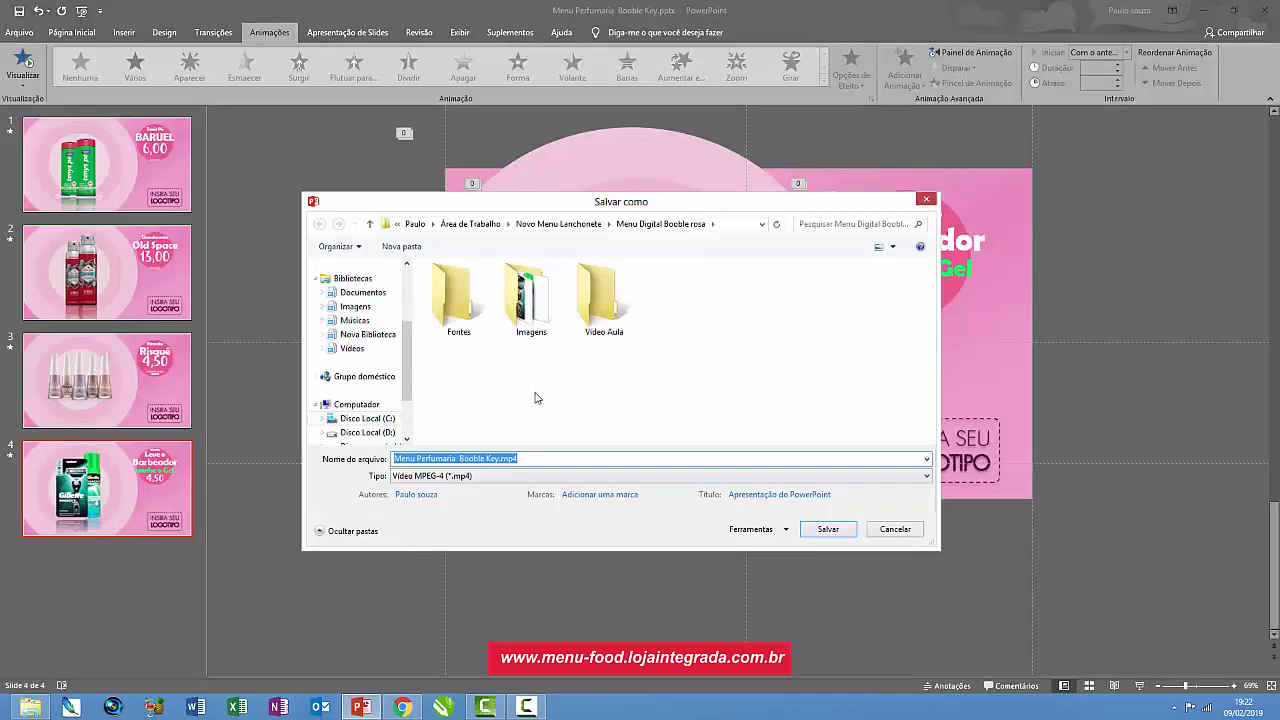
# - Create a new folder named Videos and open Video Aula as the save location
pyautogui.rightClick(495, 374)
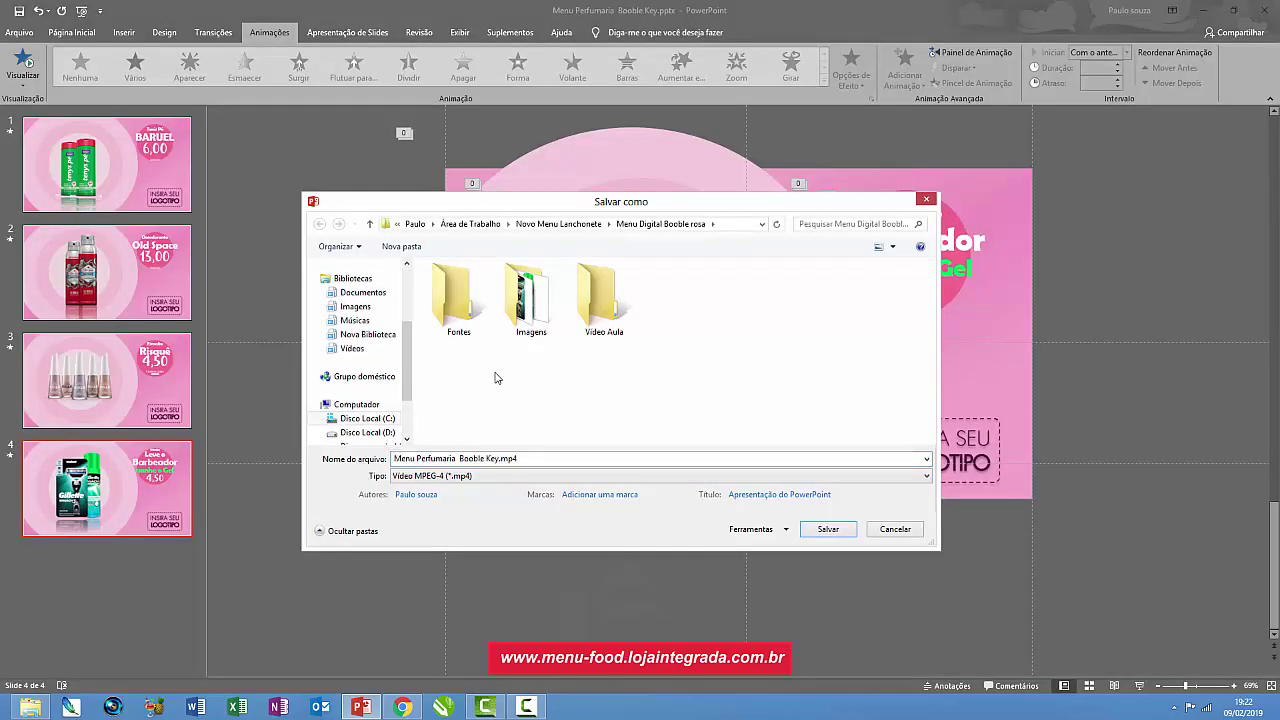
pyautogui.moveTo(697, 531)
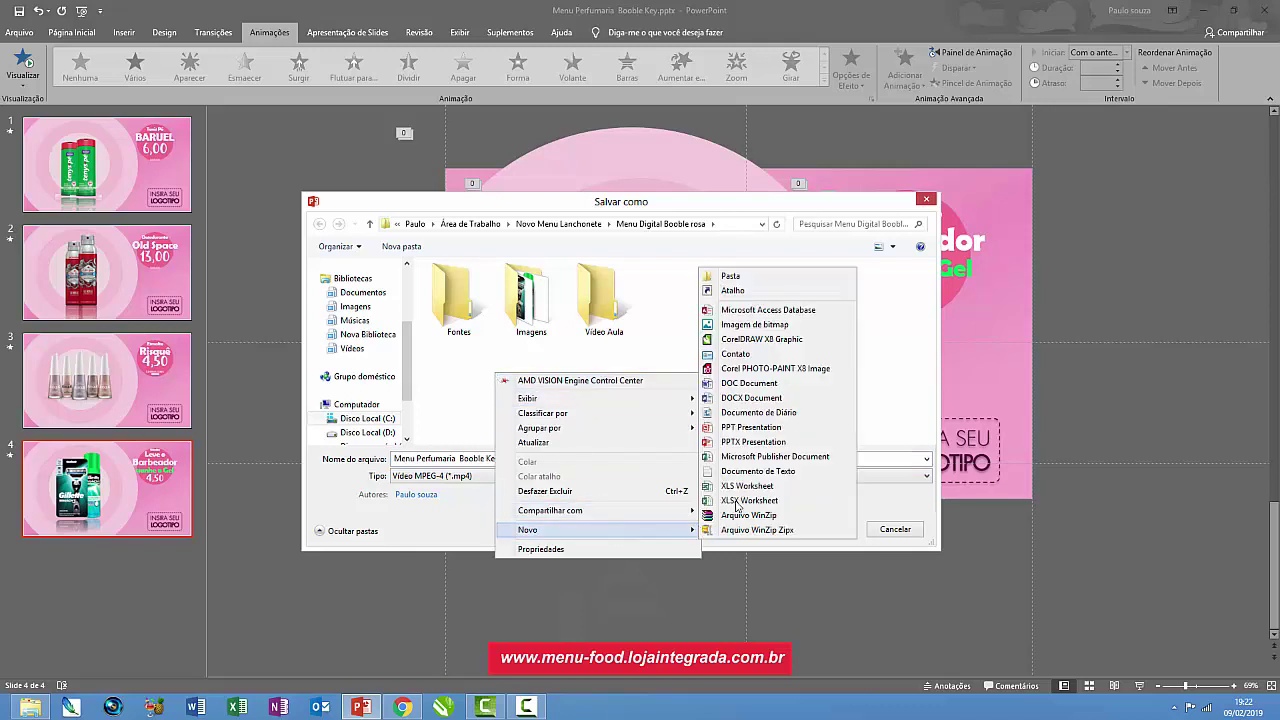
pyautogui.click(754, 280)
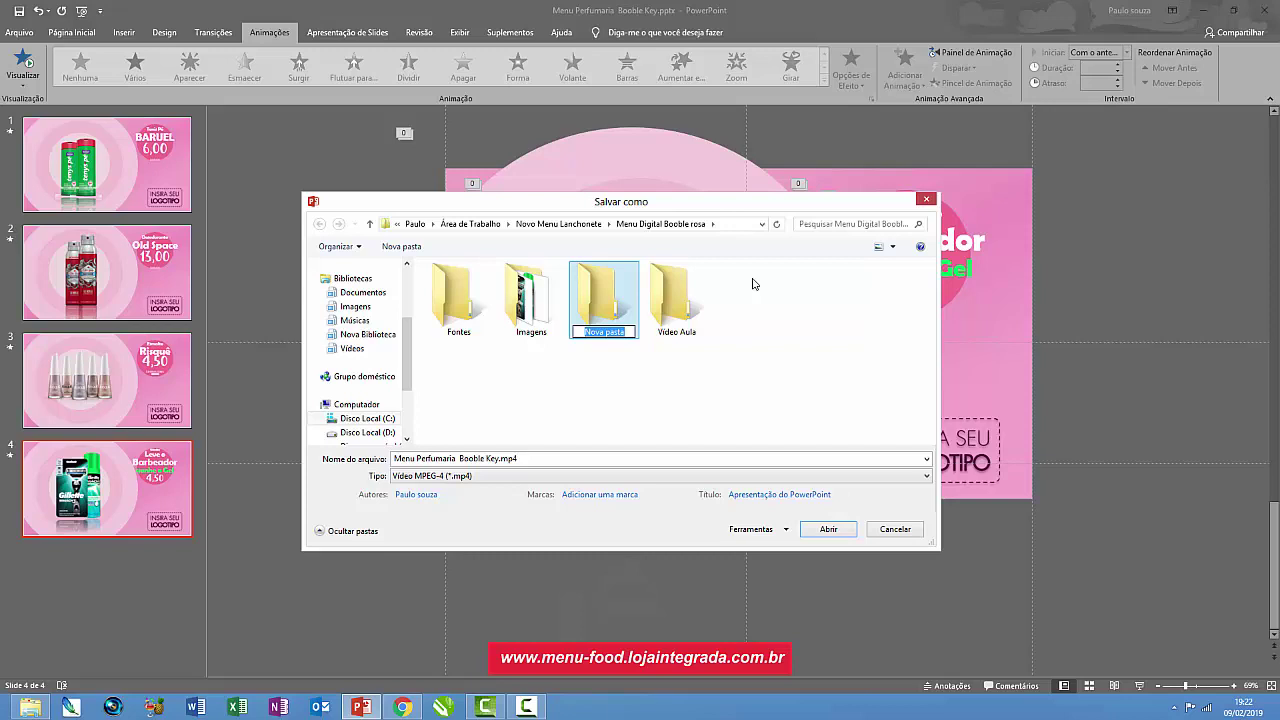
pyautogui.write('V')
pyautogui.write('ide')
pyautogui.write('os')
pyautogui.click(587, 313)
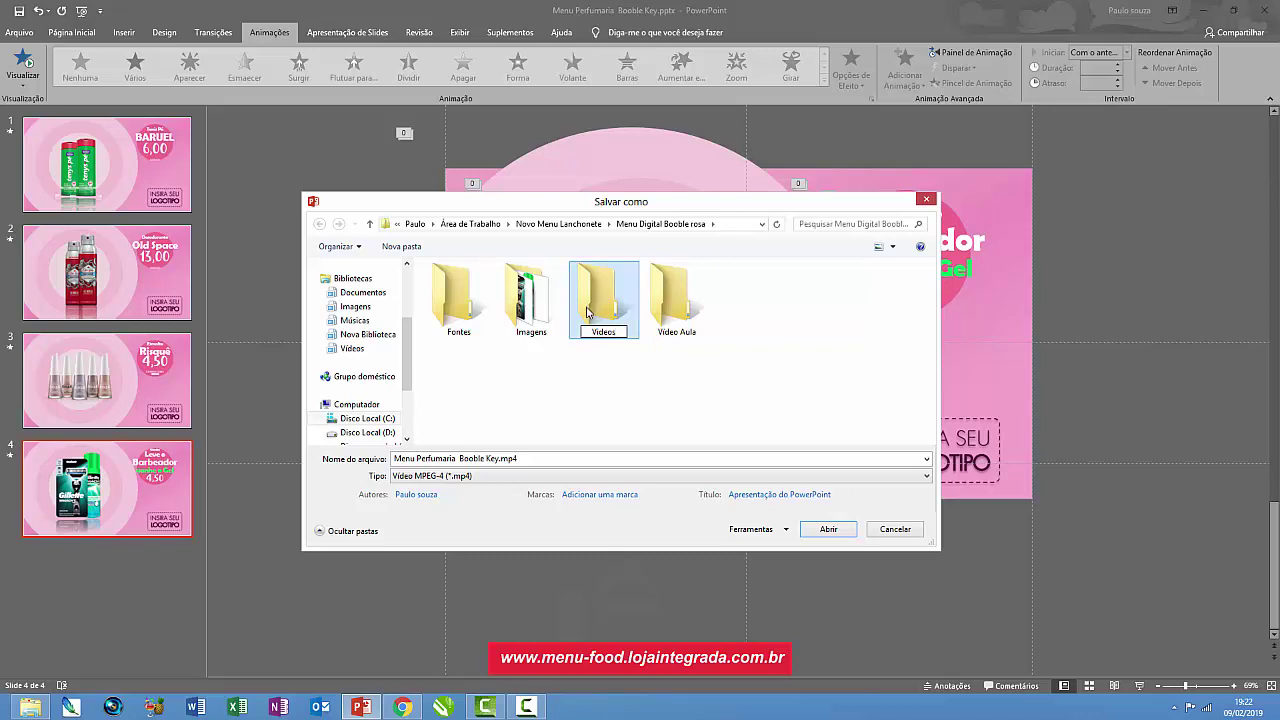
pyautogui.doubleClick(590, 308)
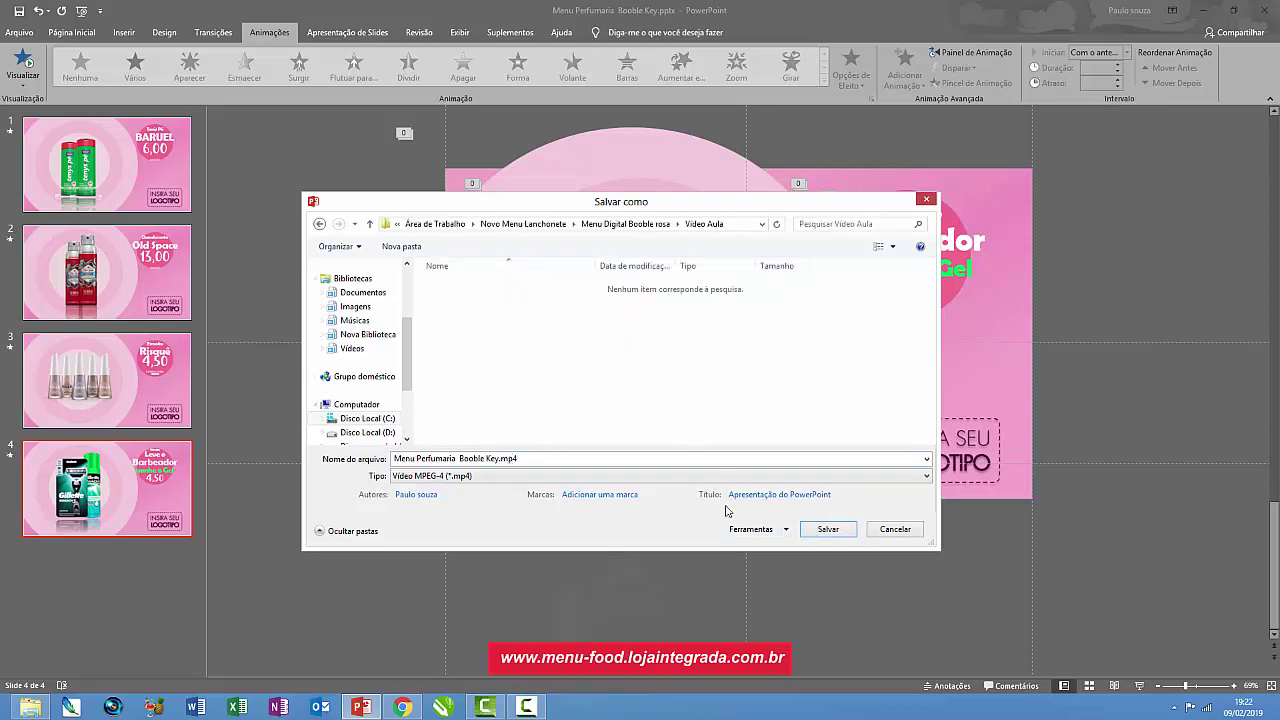
# - Save the video as Menu Perfumaria Booble Key.mp4 and show slide 1 while it renders
pyautogui.click(830, 533)
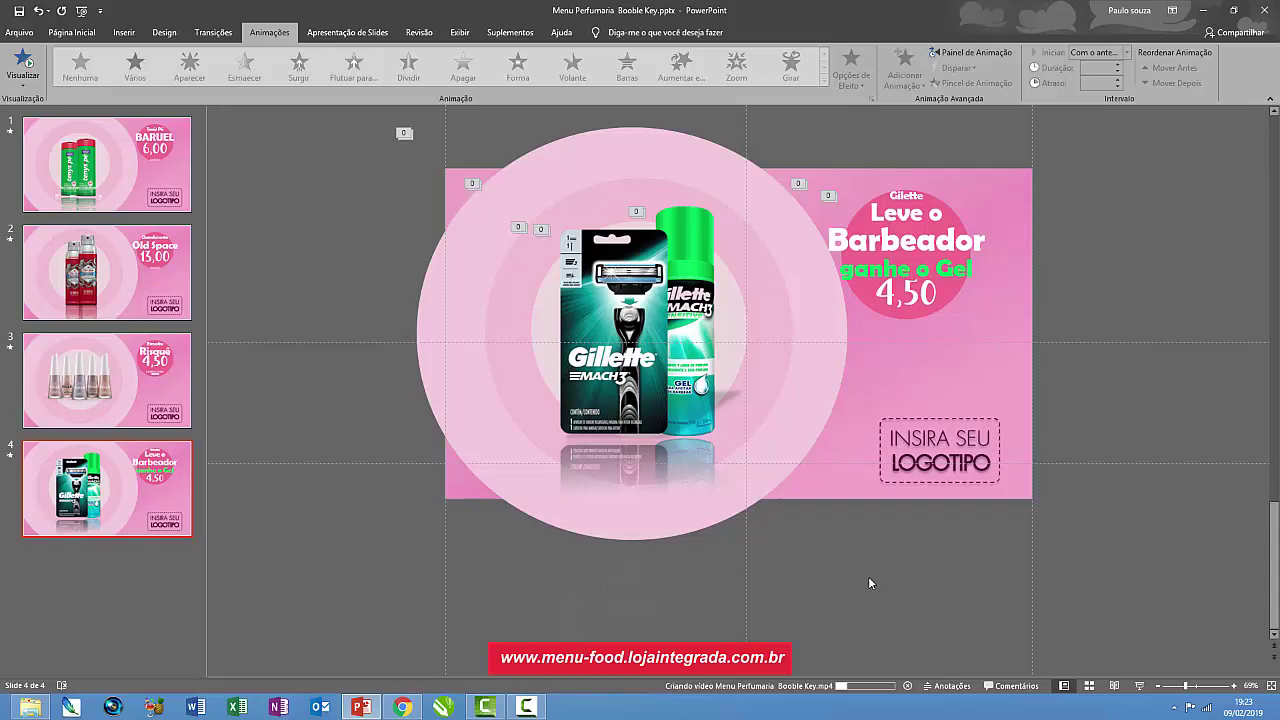
pyautogui.click(115, 148)
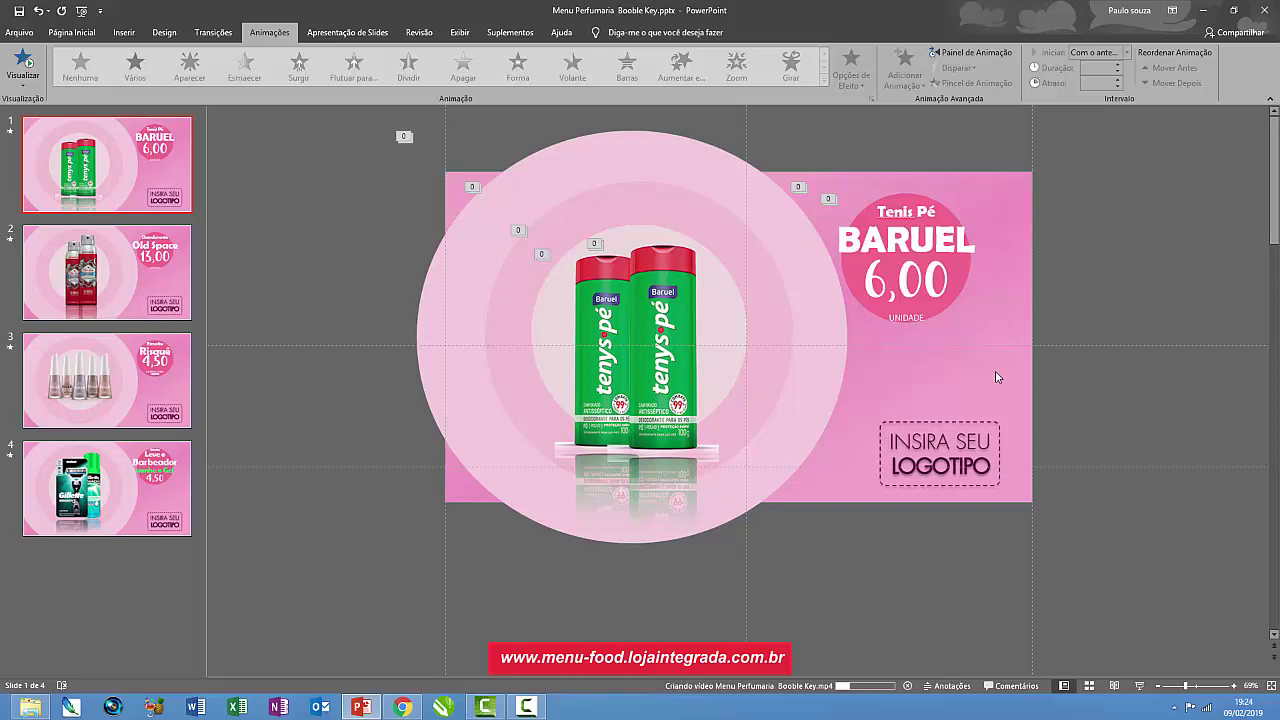
# - Replace 'Tenis' with the spelling suggestion 'Tênis' in slide 1's heading
pyautogui.rightClick(888, 213)
pyautogui.press('Escape')
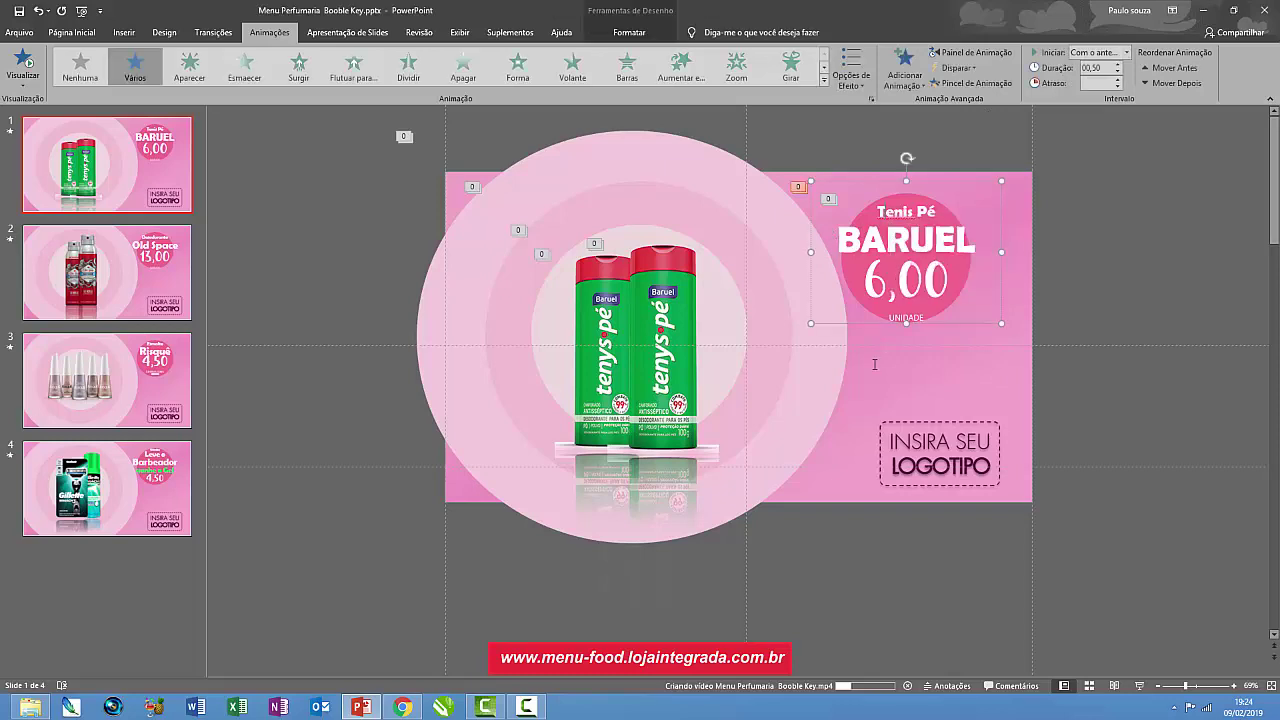
pyautogui.click(870, 346)
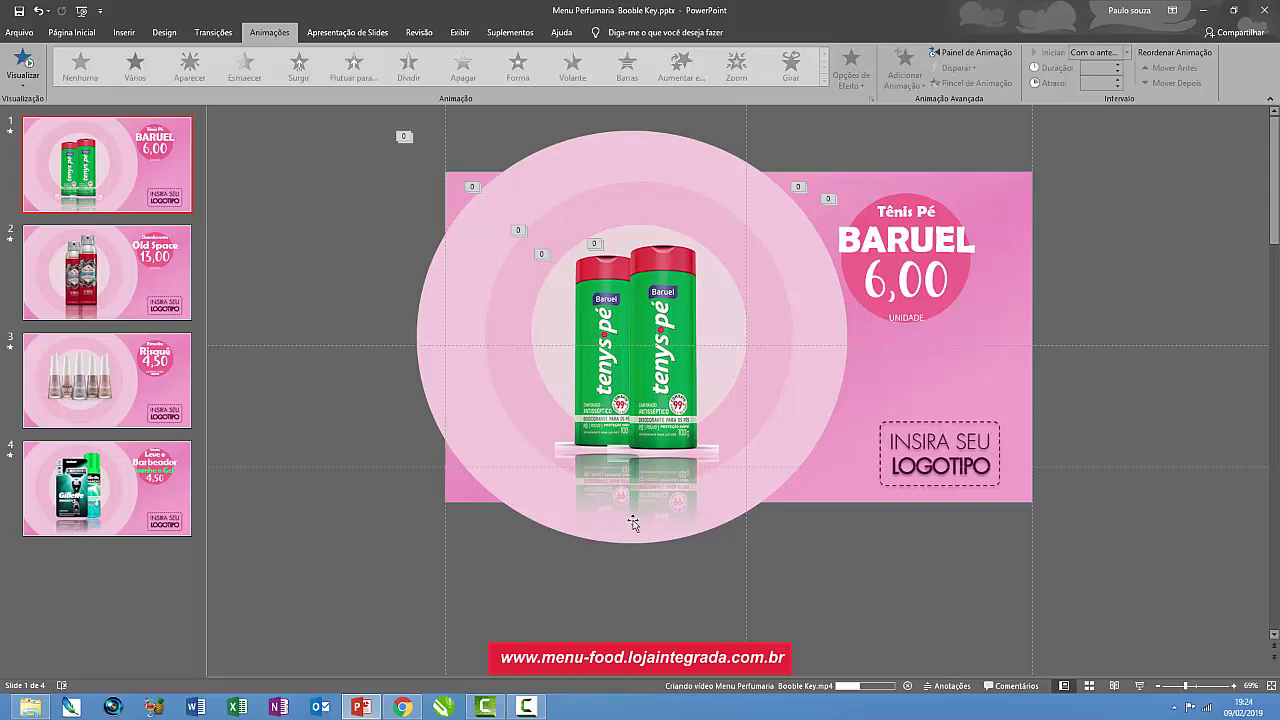
# - Select all four product slides in the thumbnail pane and copy them
pyautogui.click(120, 264)
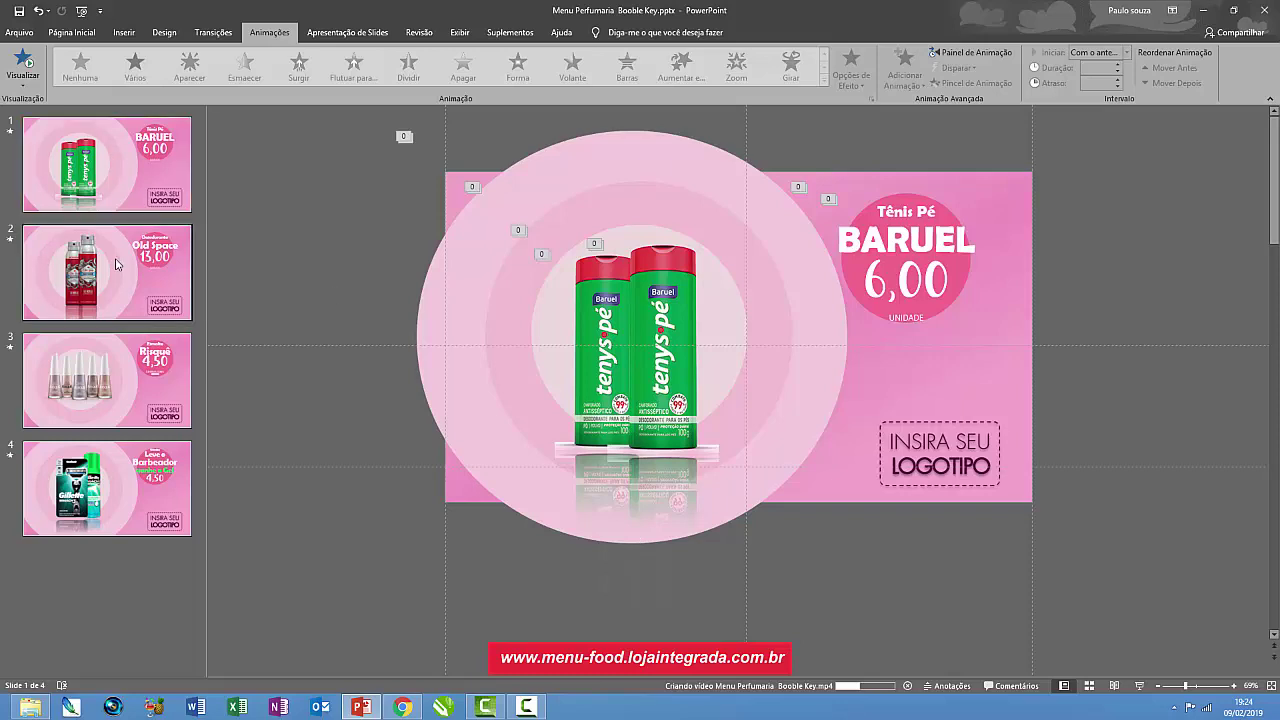
pyautogui.click(138, 405)
pyautogui.click(128, 488)
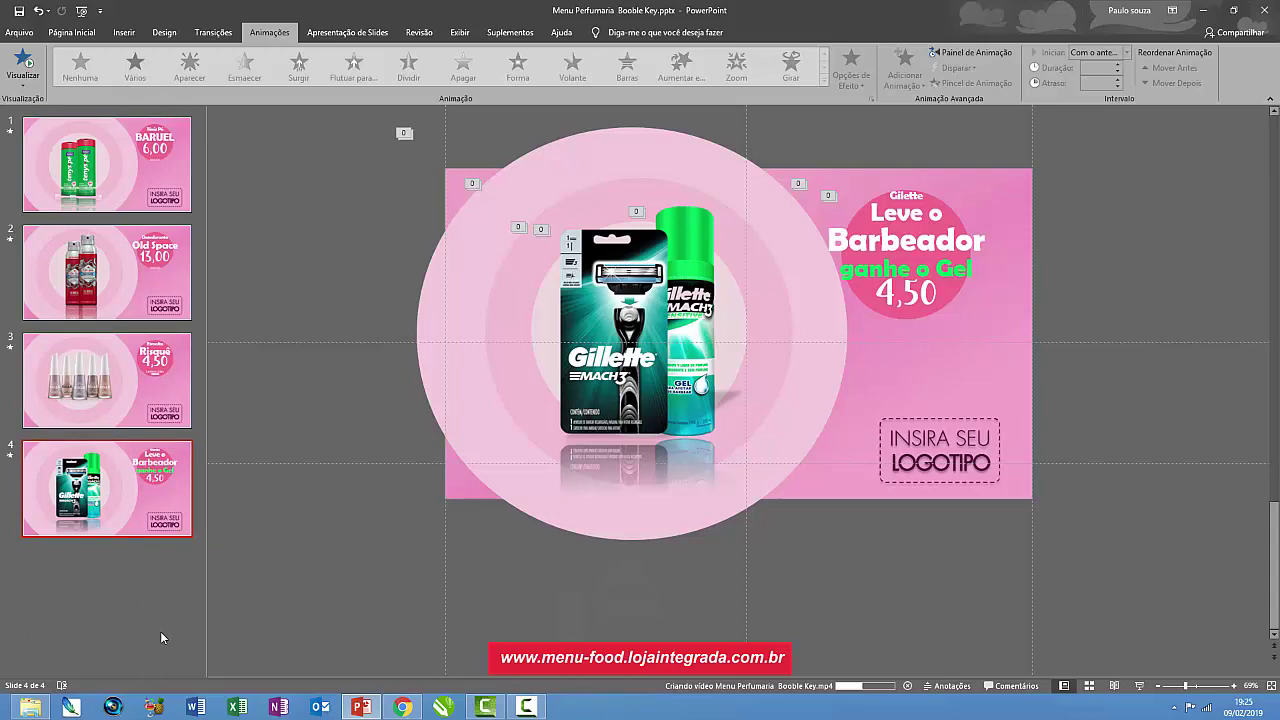
pyautogui.click(155, 185)
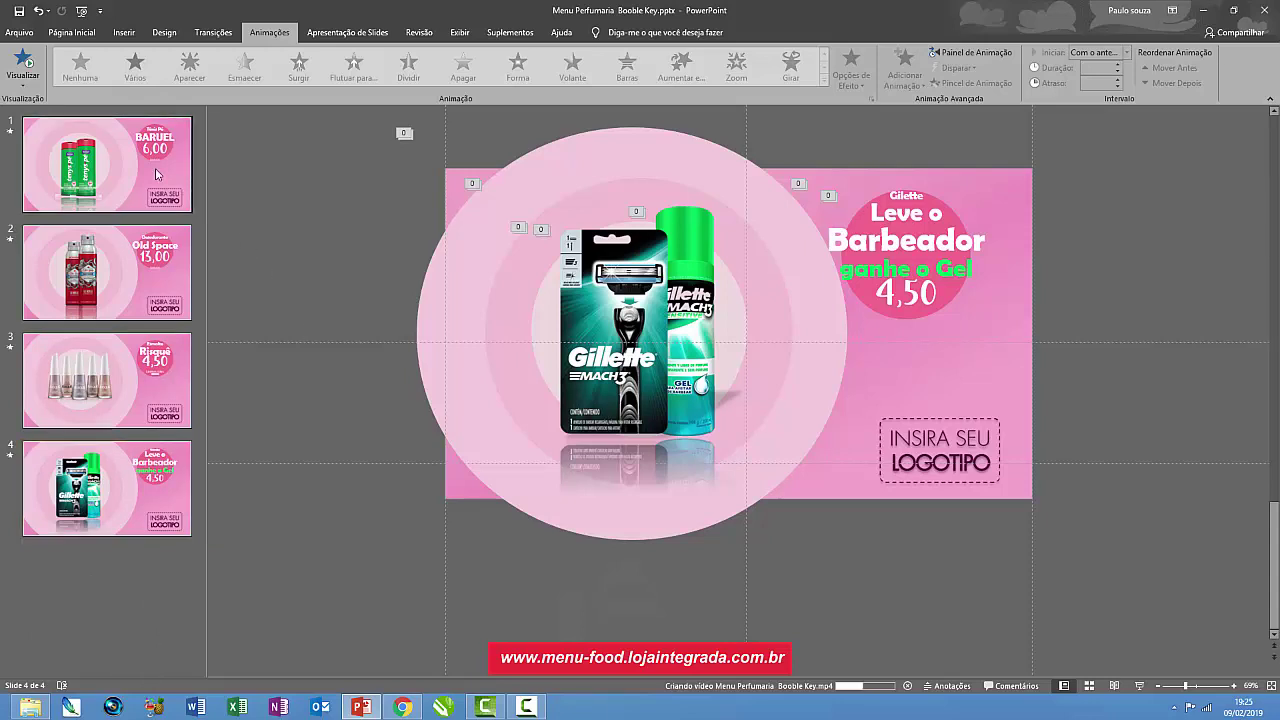
pyautogui.click(125, 275)
pyautogui.click(120, 370)
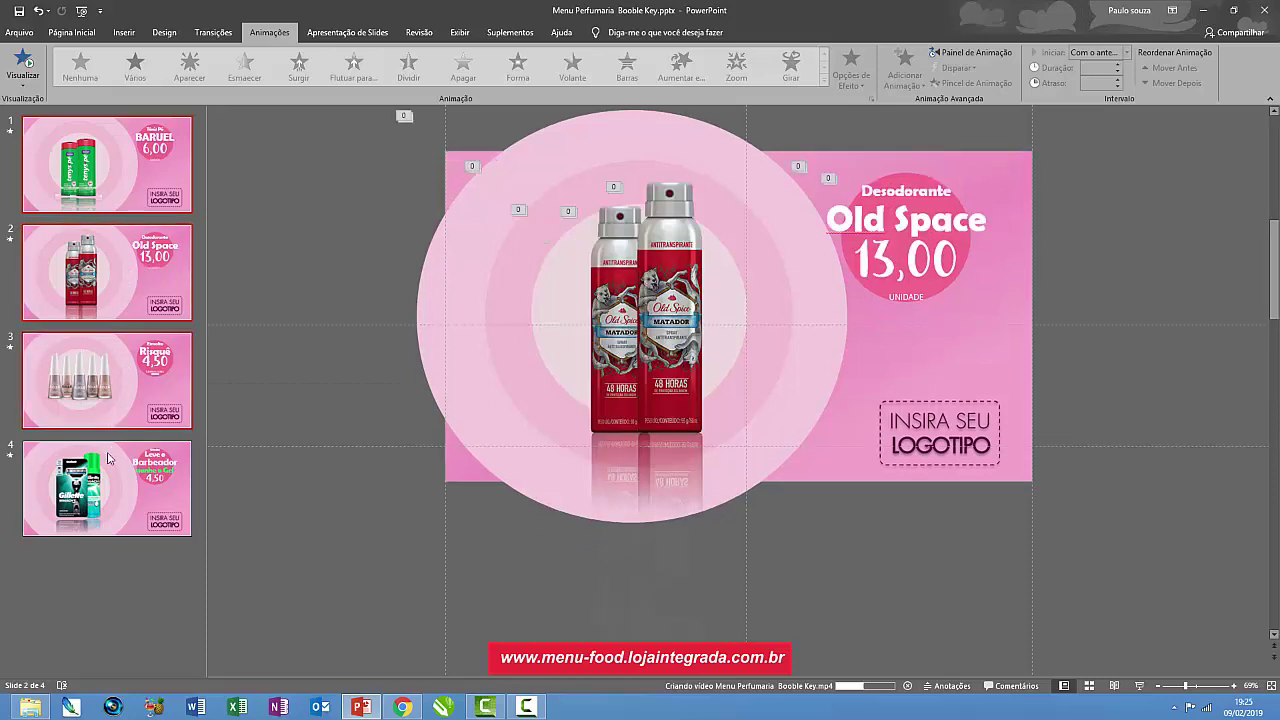
pyautogui.click(106, 467)
pyautogui.rightClick(106, 467)
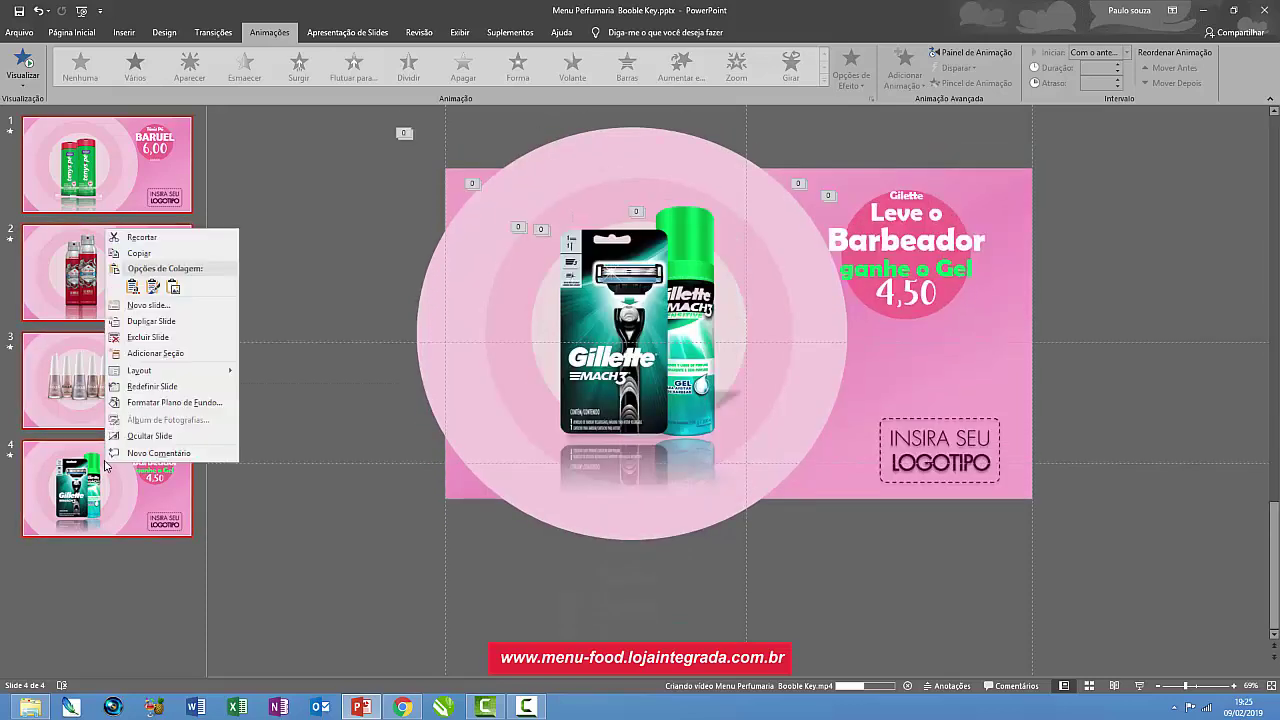
pyautogui.click(130, 257)
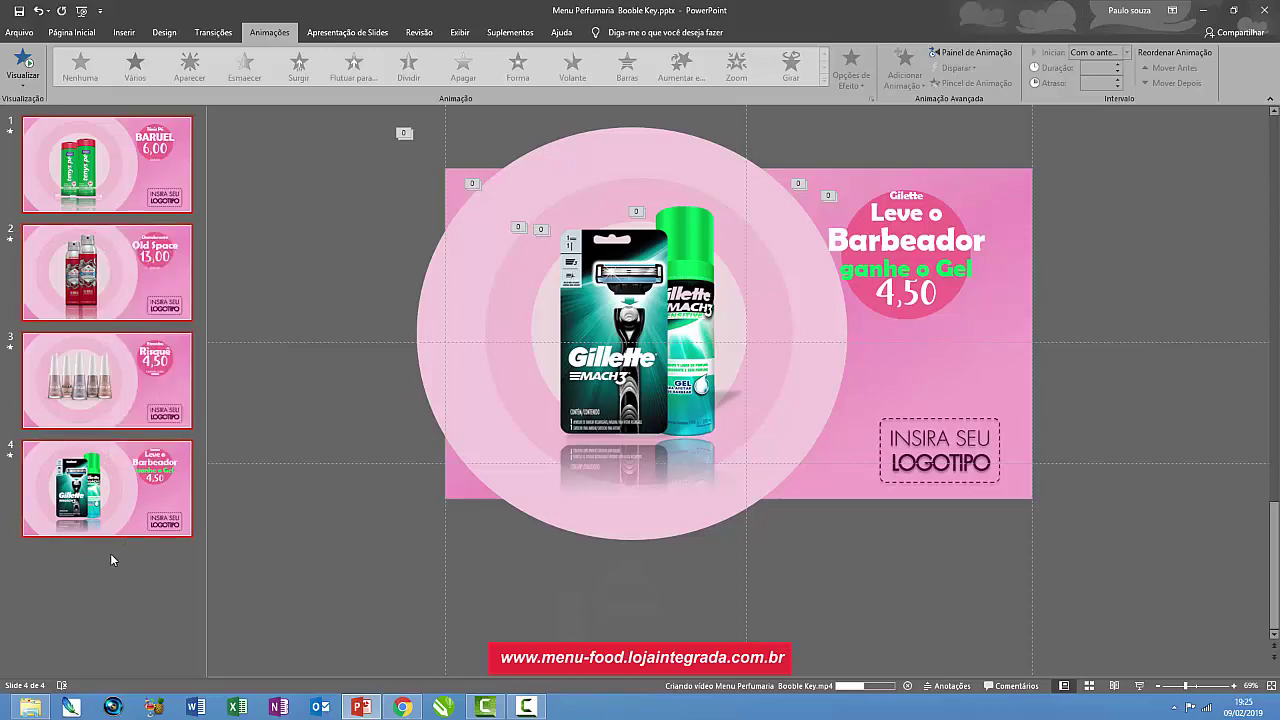
# - Paste the copies after slide 4 as slides 5–8 and scroll to review them
pyautogui.rightClick(110, 553)
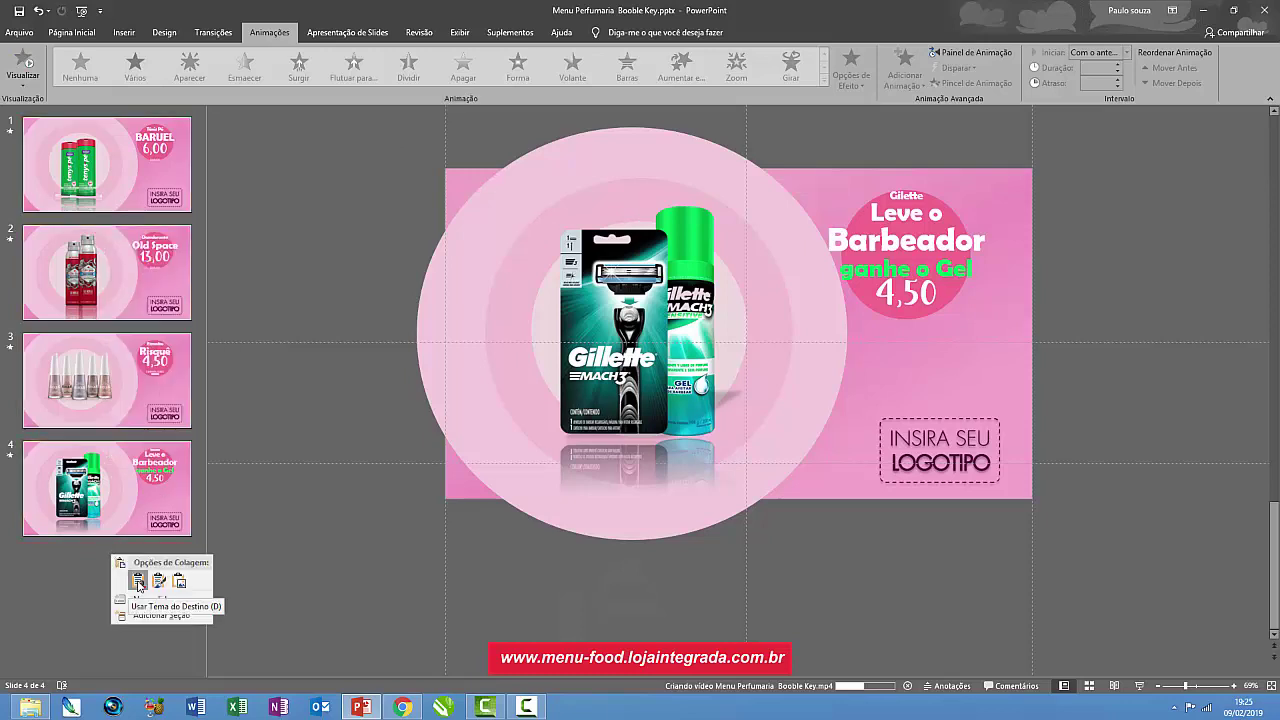
pyautogui.click(138, 582)
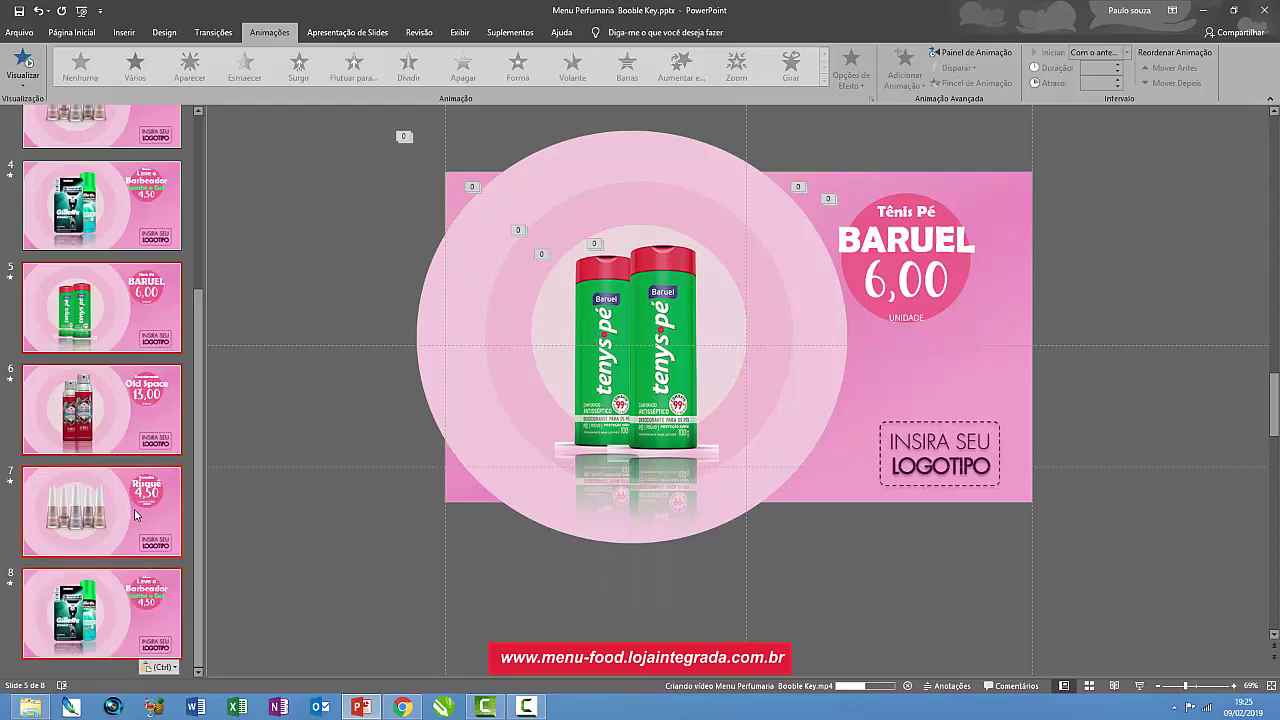
pyautogui.scroll(-2, 160, 450)
pyautogui.scroll(2, 177, 420)
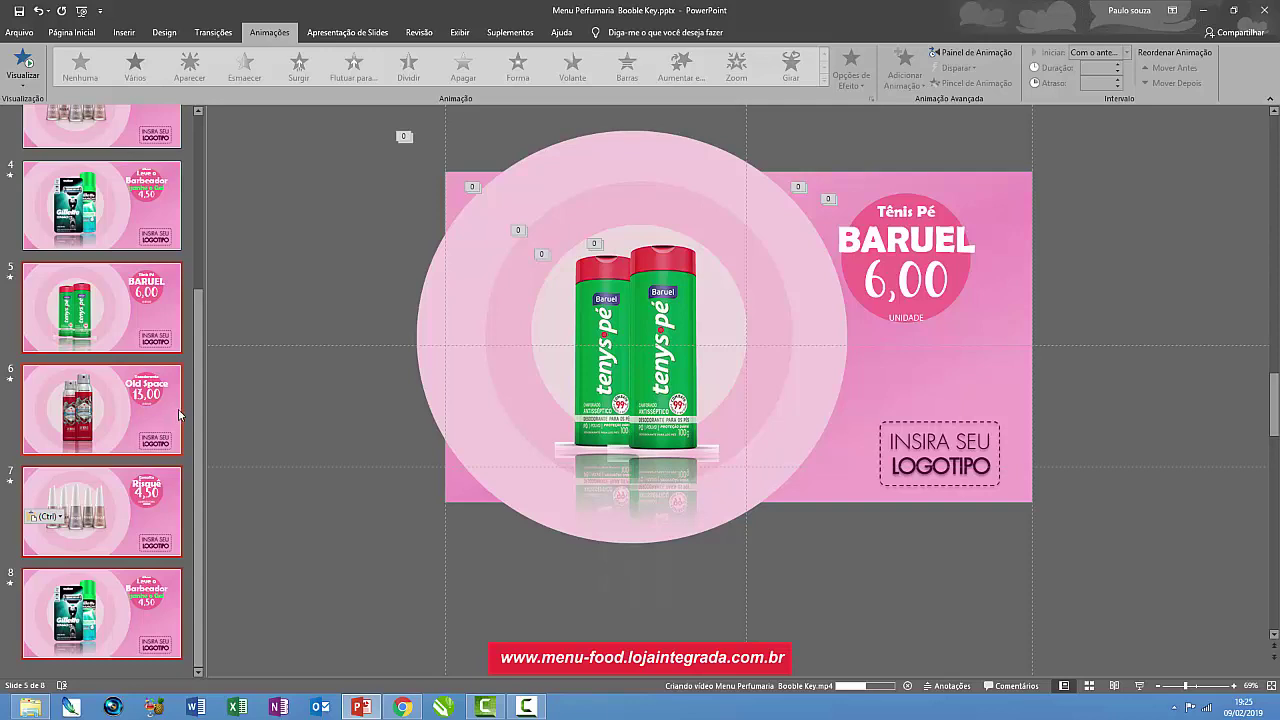
# - Delete duplicated slides 5–8 and replay the Gillette slide's animation preview
pyautogui.press('Delete')
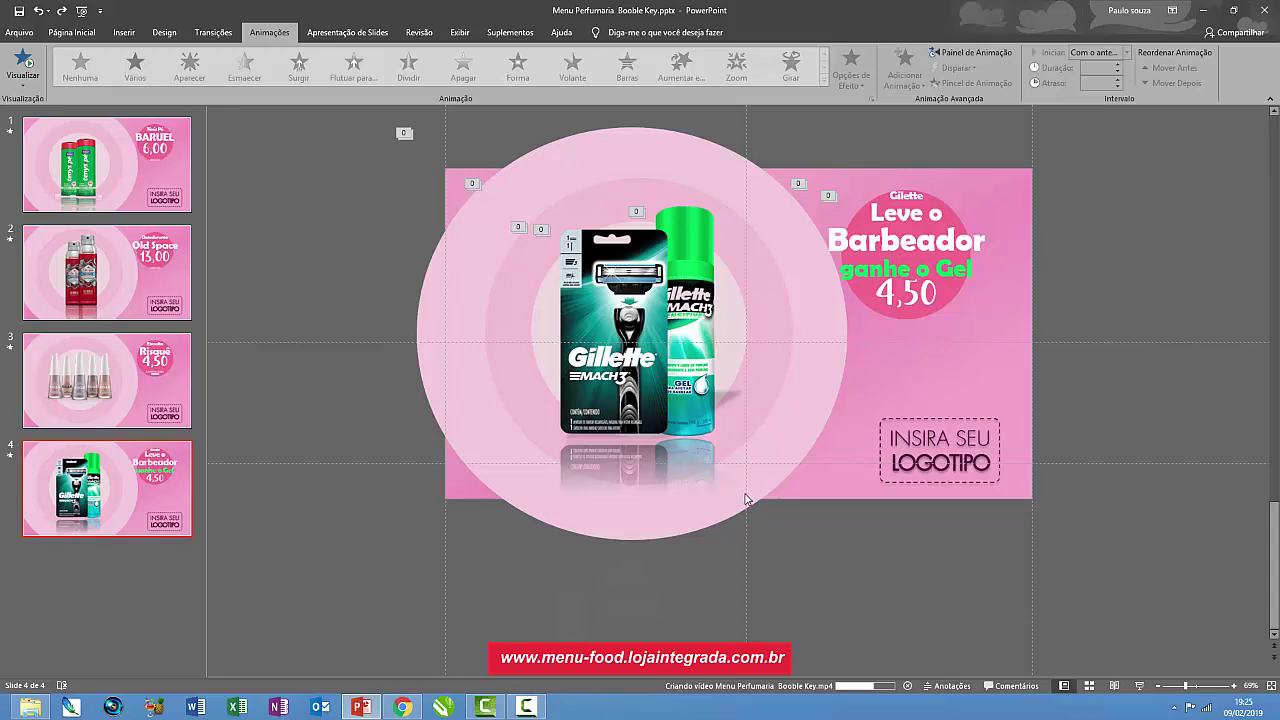
pyautogui.moveTo(304, 544); pyautogui.dragTo(628, 368)
pyautogui.click(24, 62)
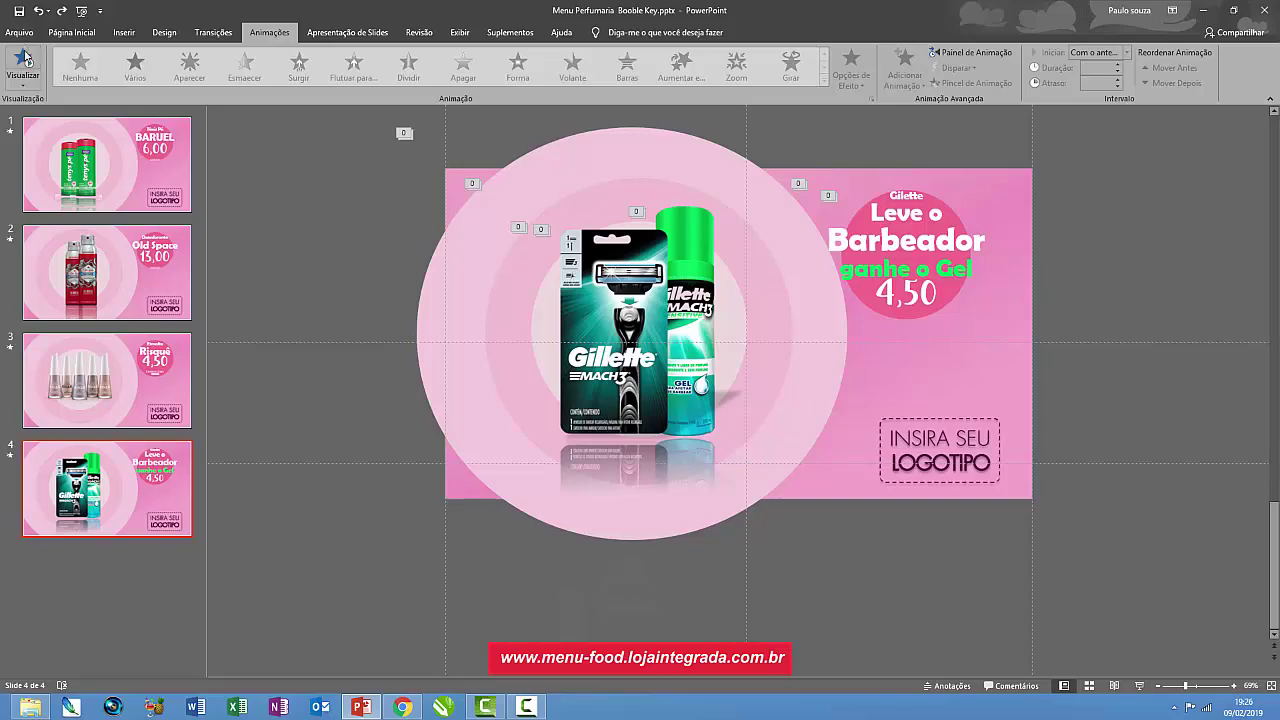
# - Confirm the project's Videos folder is empty, then return to the presentation's Arquivo info page
pyautogui.click(29, 707)
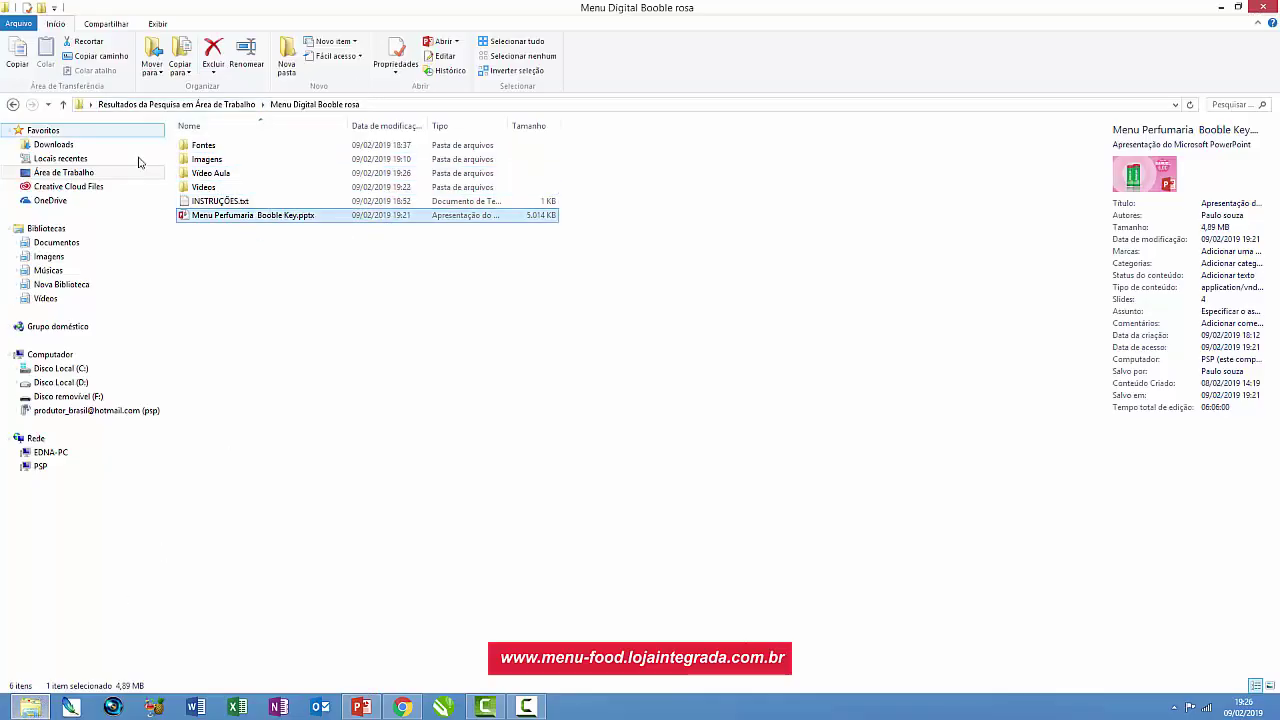
pyautogui.doubleClick(254, 188)
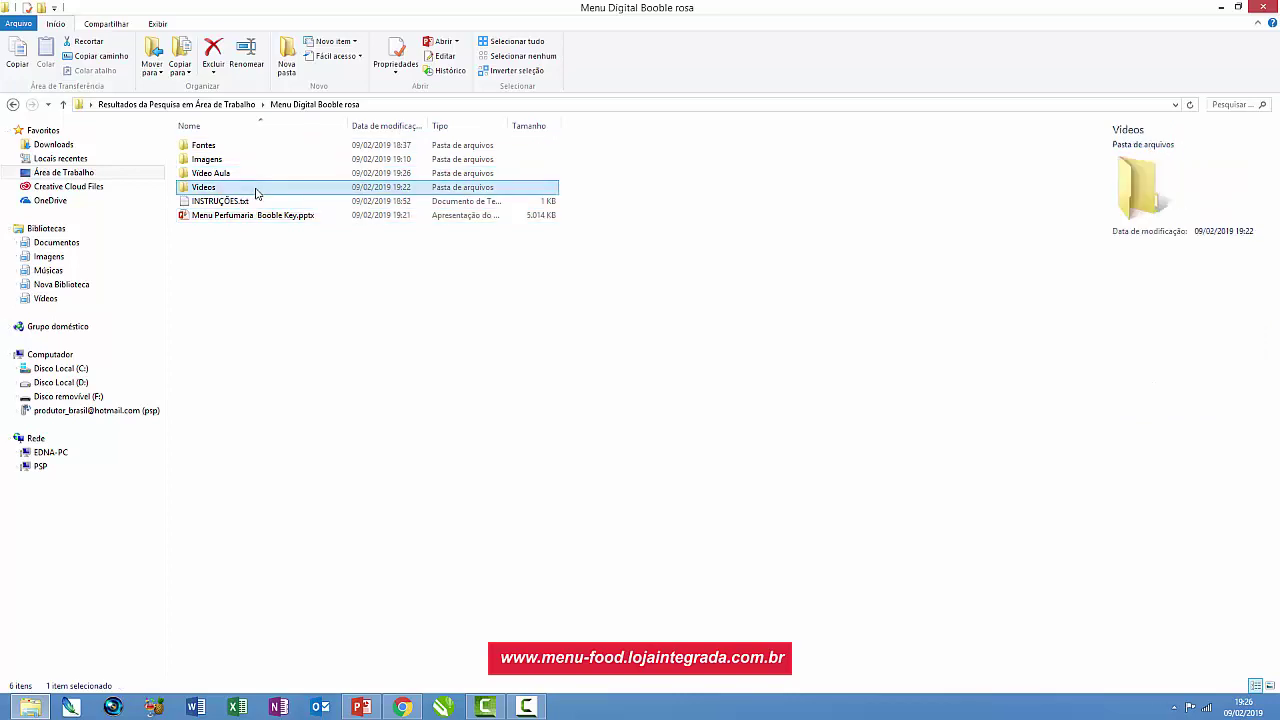
pyautogui.click(62, 104)
pyautogui.click(361, 707)
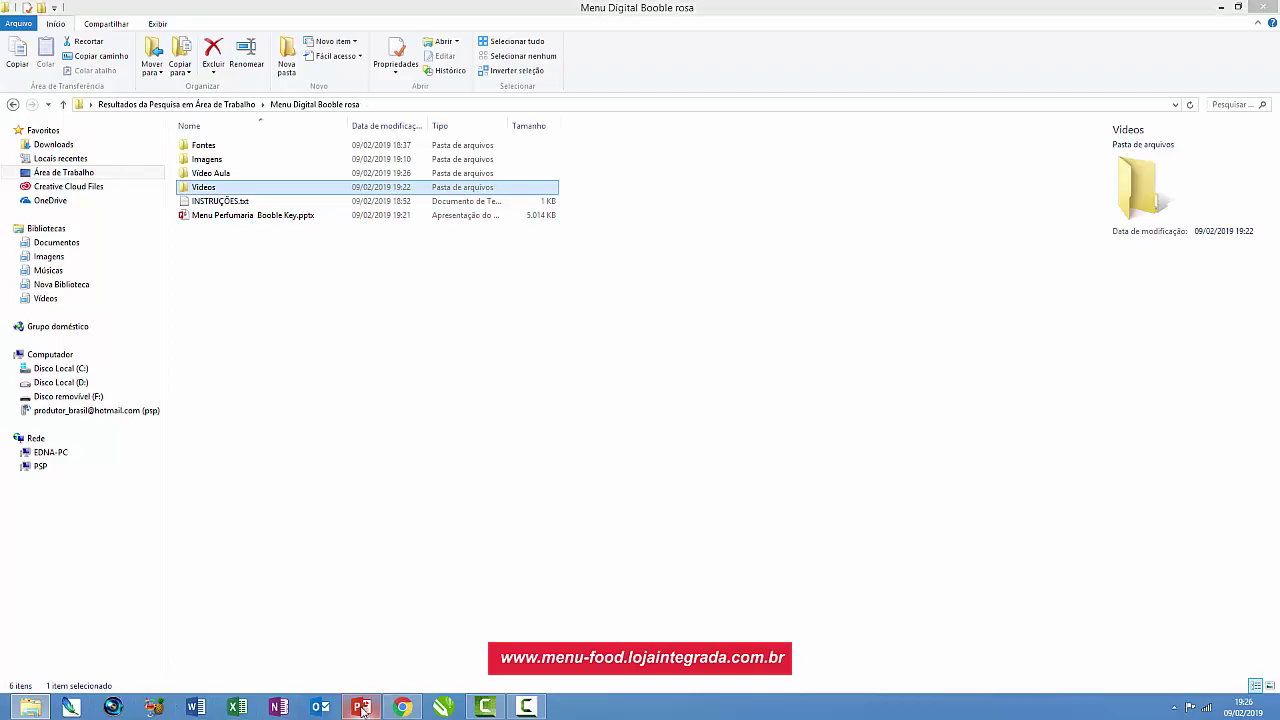
pyautogui.click(19, 32)
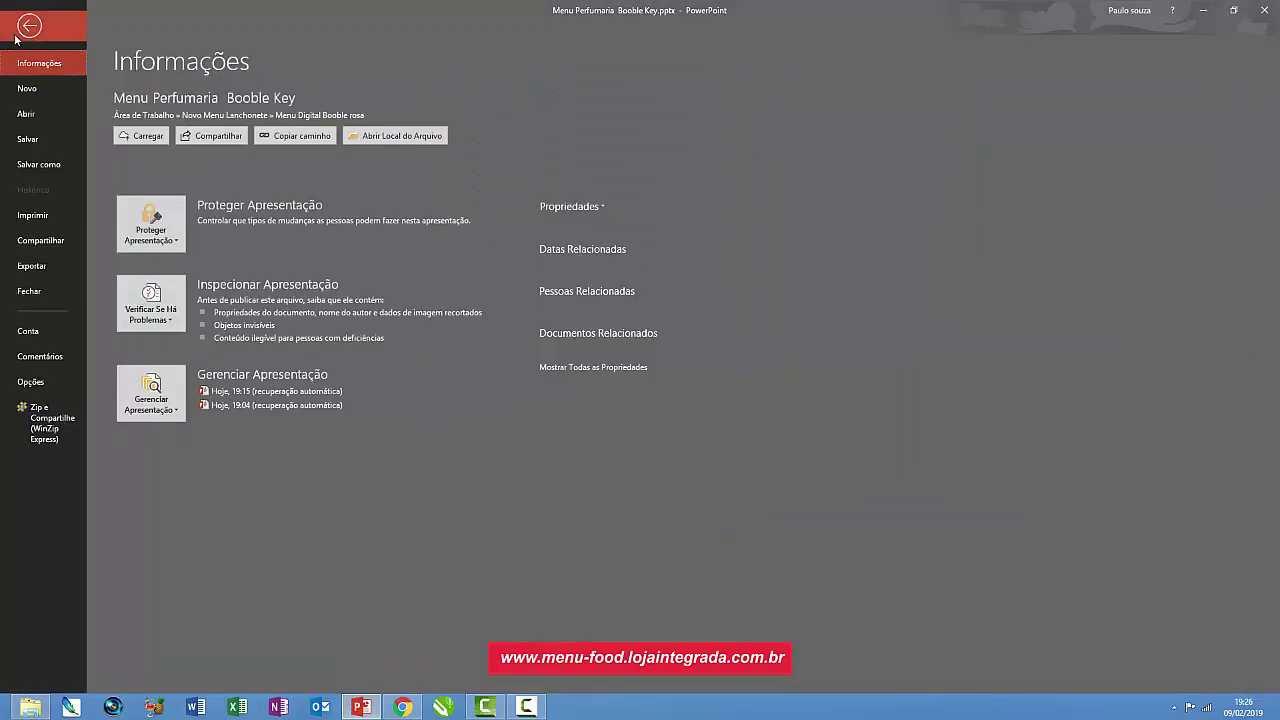
# - Start exporting the slides with Exportar > Criar Vídeo
pyautogui.click(50, 267)
pyautogui.click(184, 159)
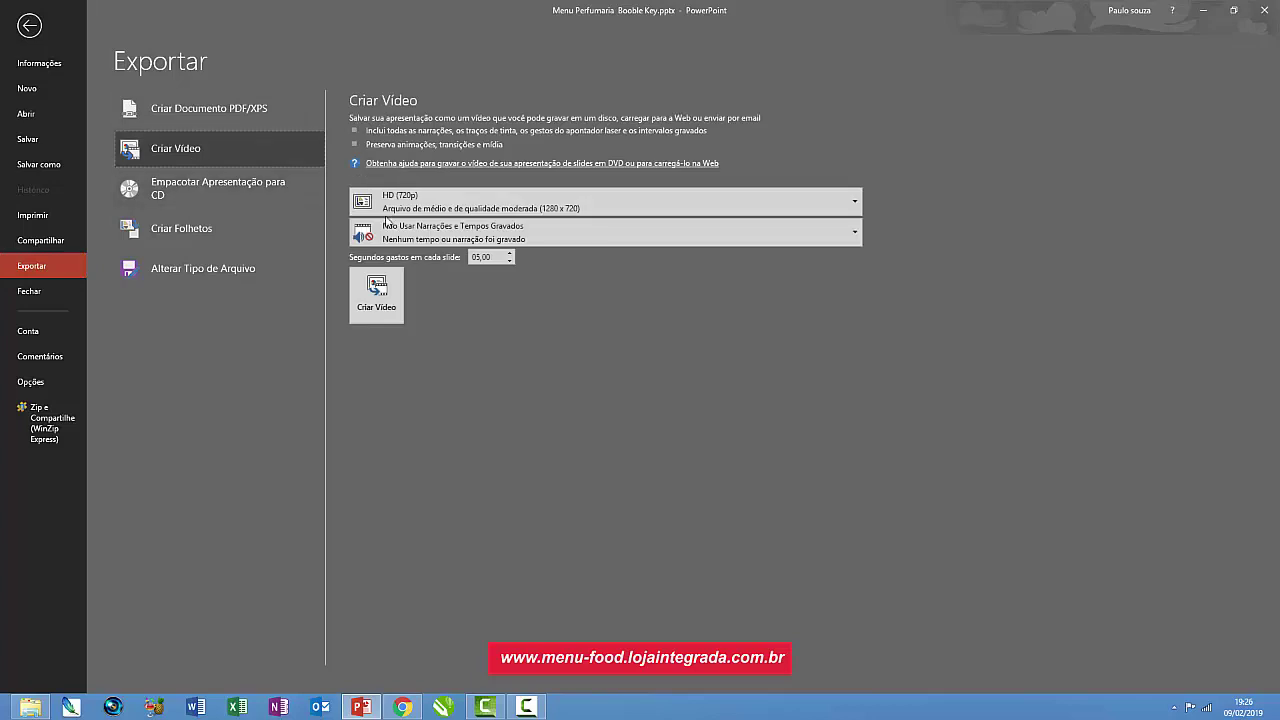
pyautogui.click(388, 291)
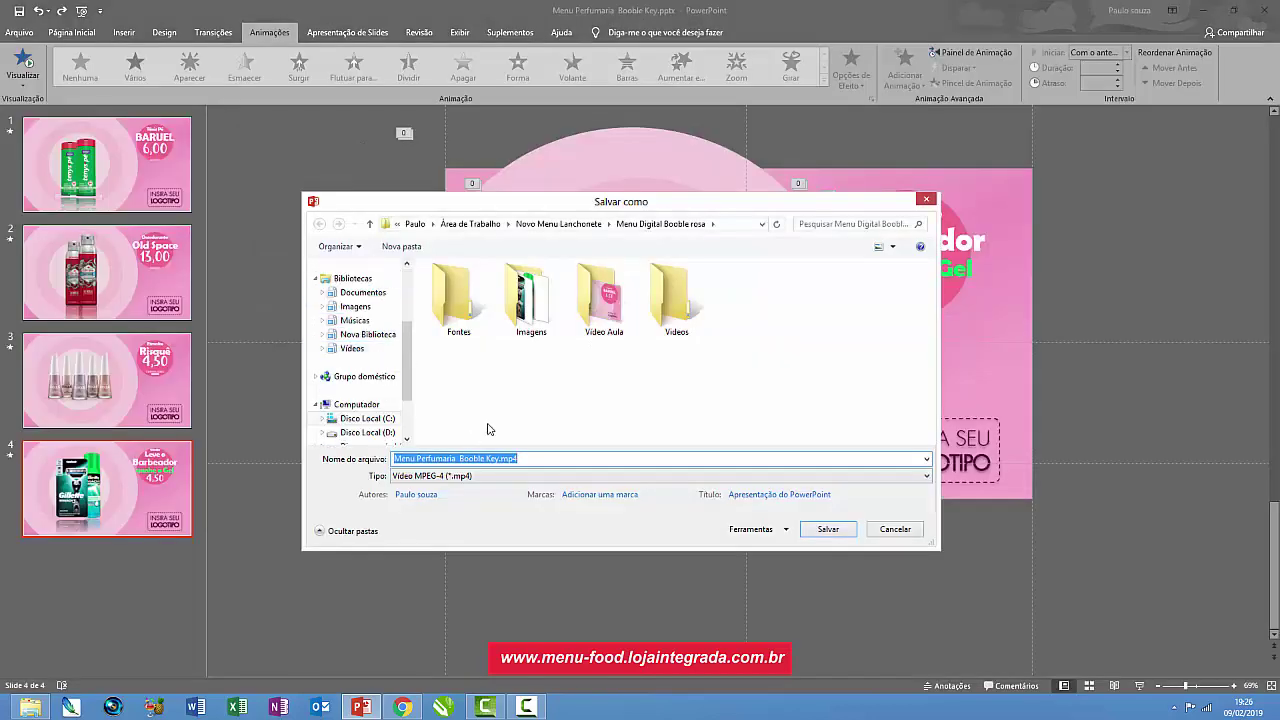
# - Open Menu Perfumaria Booble Key.mp4 from the Vídeo Aula folder in Windows Media Player
pyautogui.click(610, 312)
pyautogui.doubleClick(610, 312)
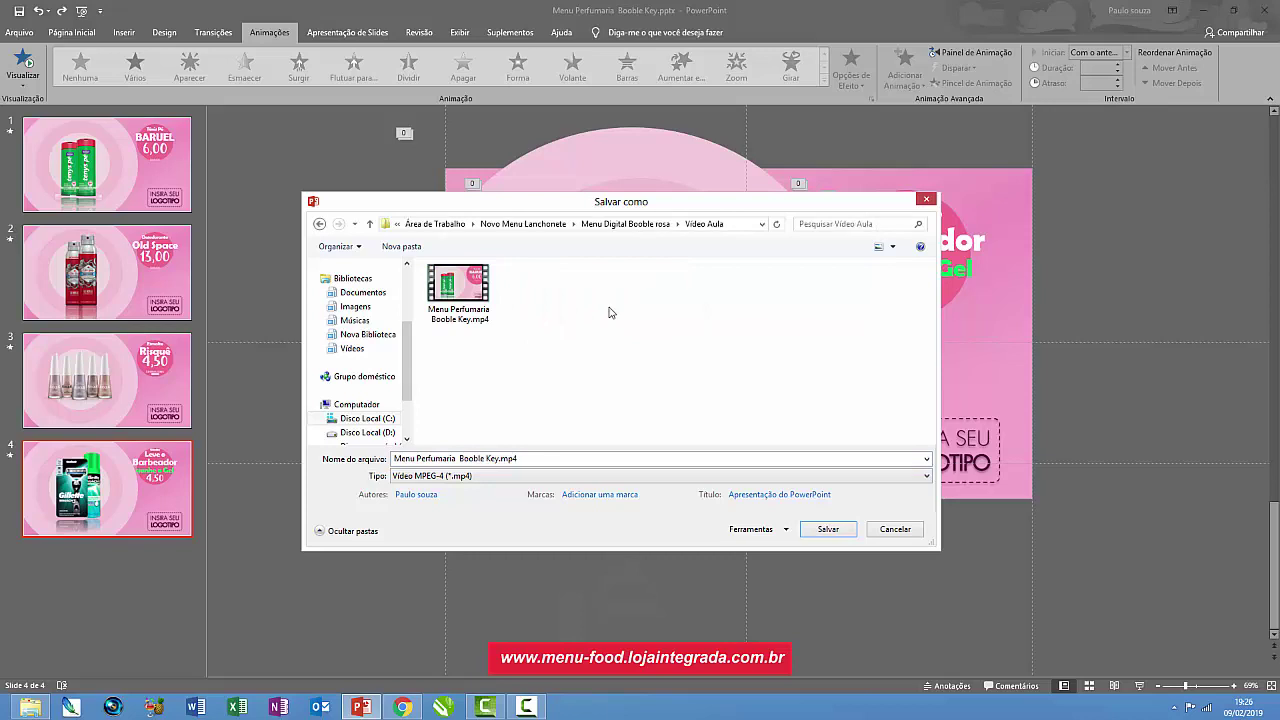
pyautogui.rightClick(438, 291)
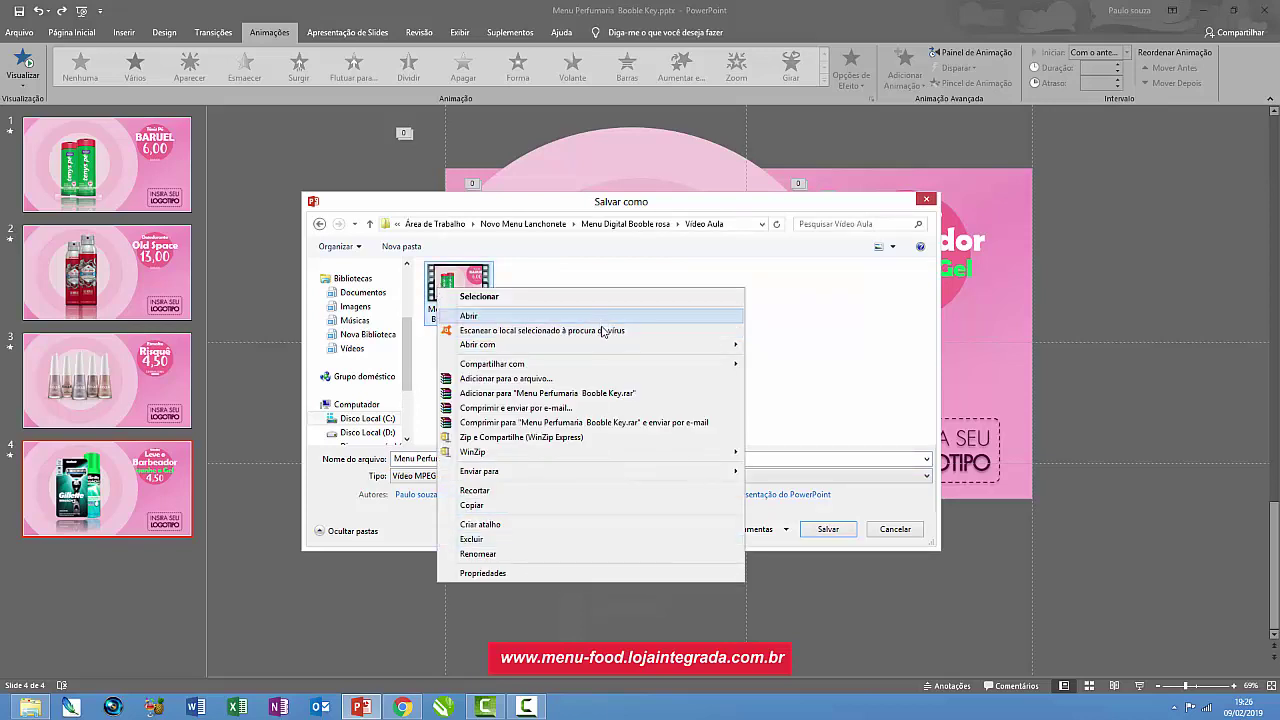
pyautogui.moveTo(654, 346)
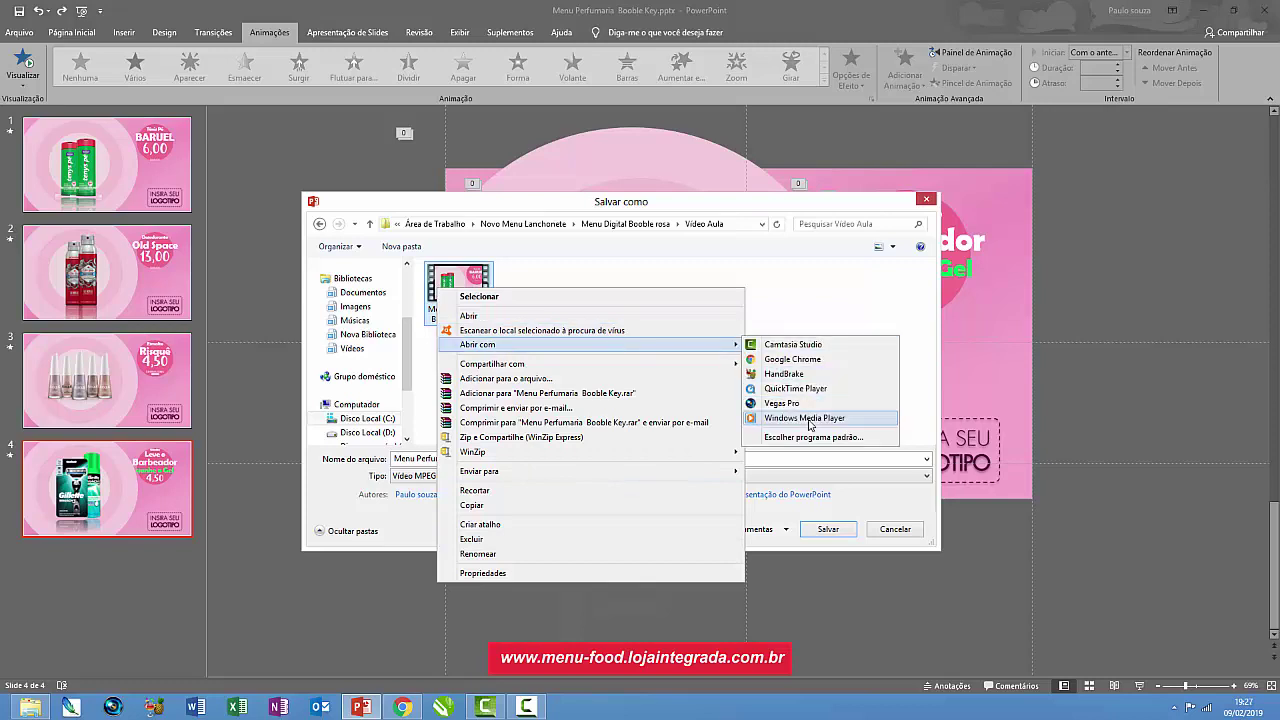
pyautogui.click(810, 424)
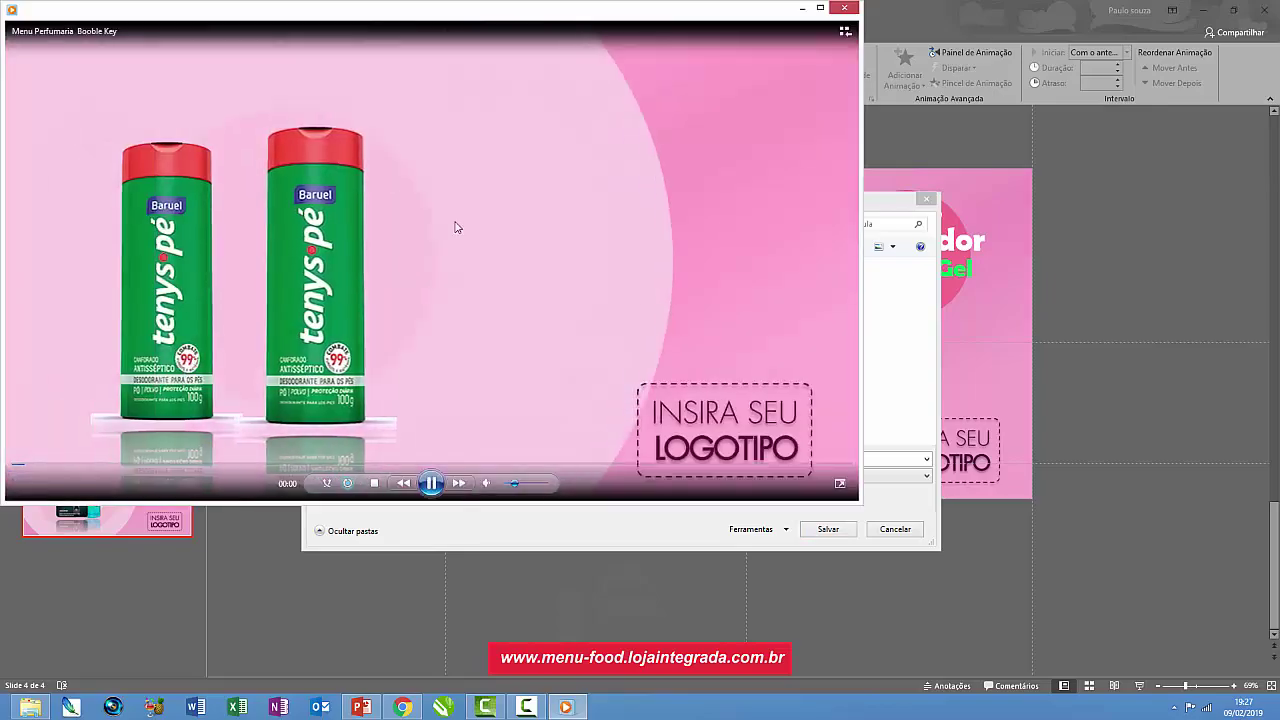
# - Watch the promo video full screen through to the final Gillette slide, then exit full screen
pyautogui.doubleClick(476, 203)
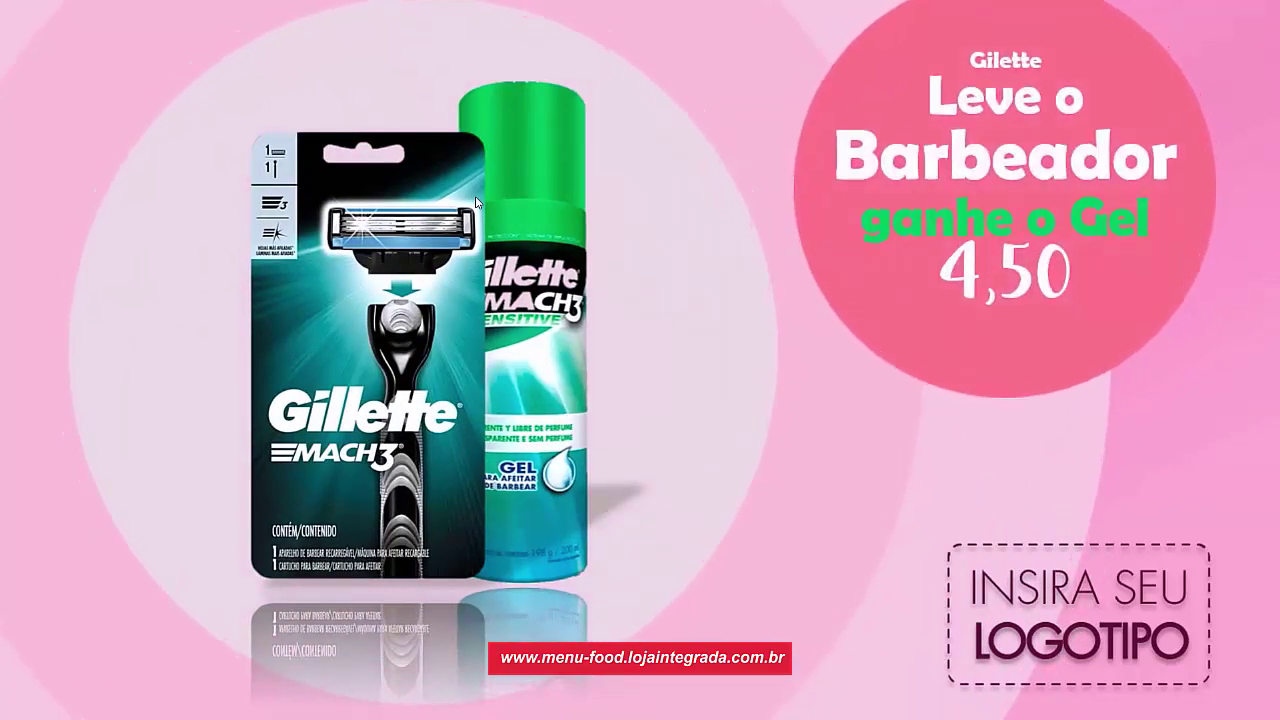
pyautogui.press('Escape')
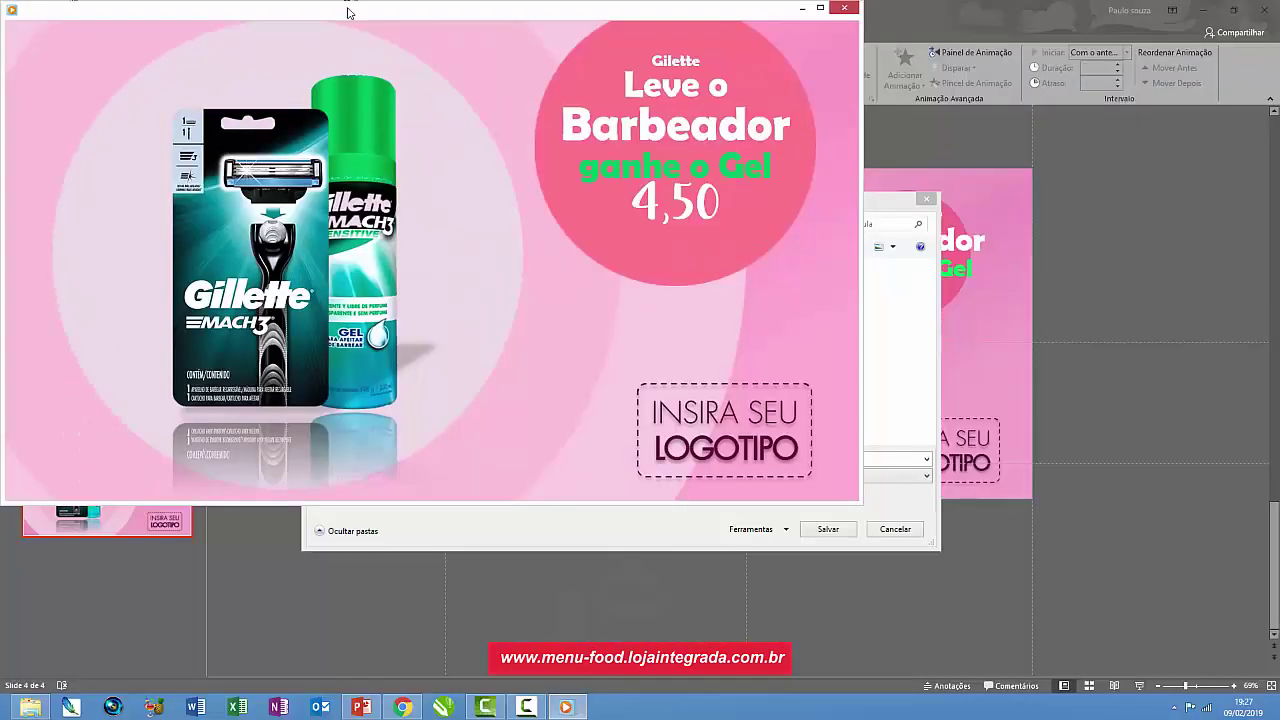
# - Close the player, cancel Salvar como, and delete the Gillette and Risqué slides
pyautogui.click(843, 8)
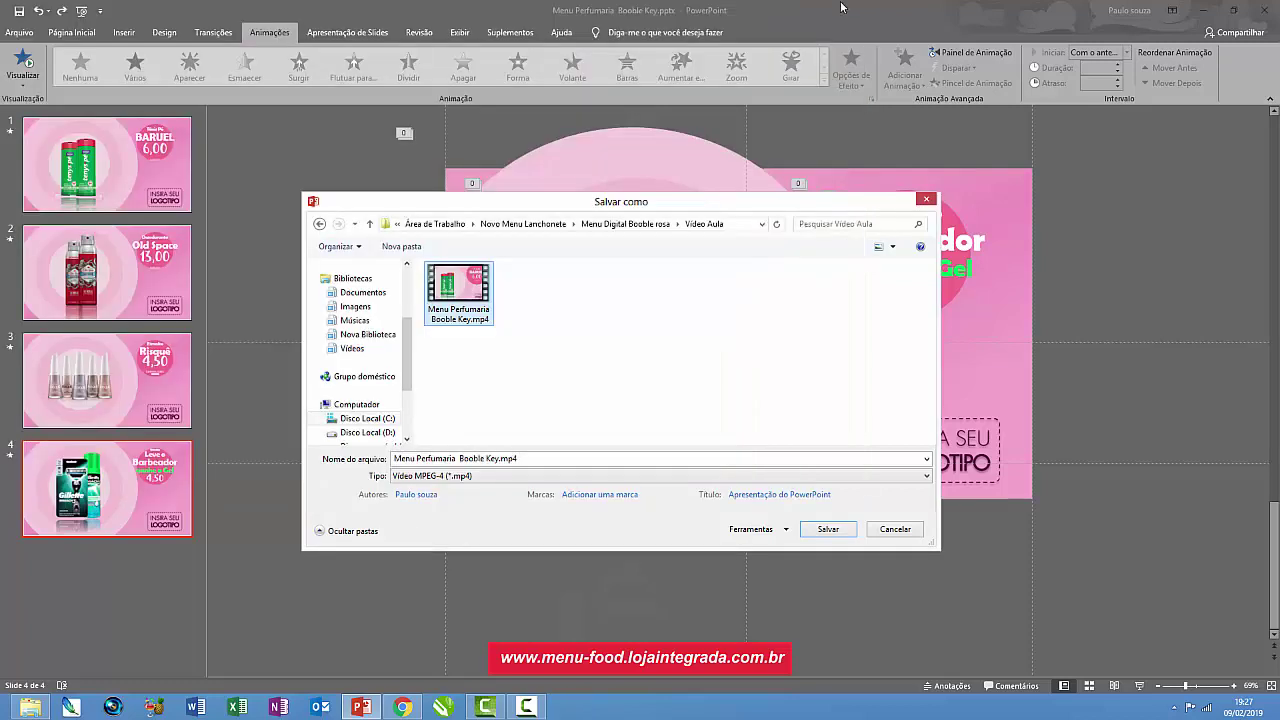
pyautogui.click(902, 532)
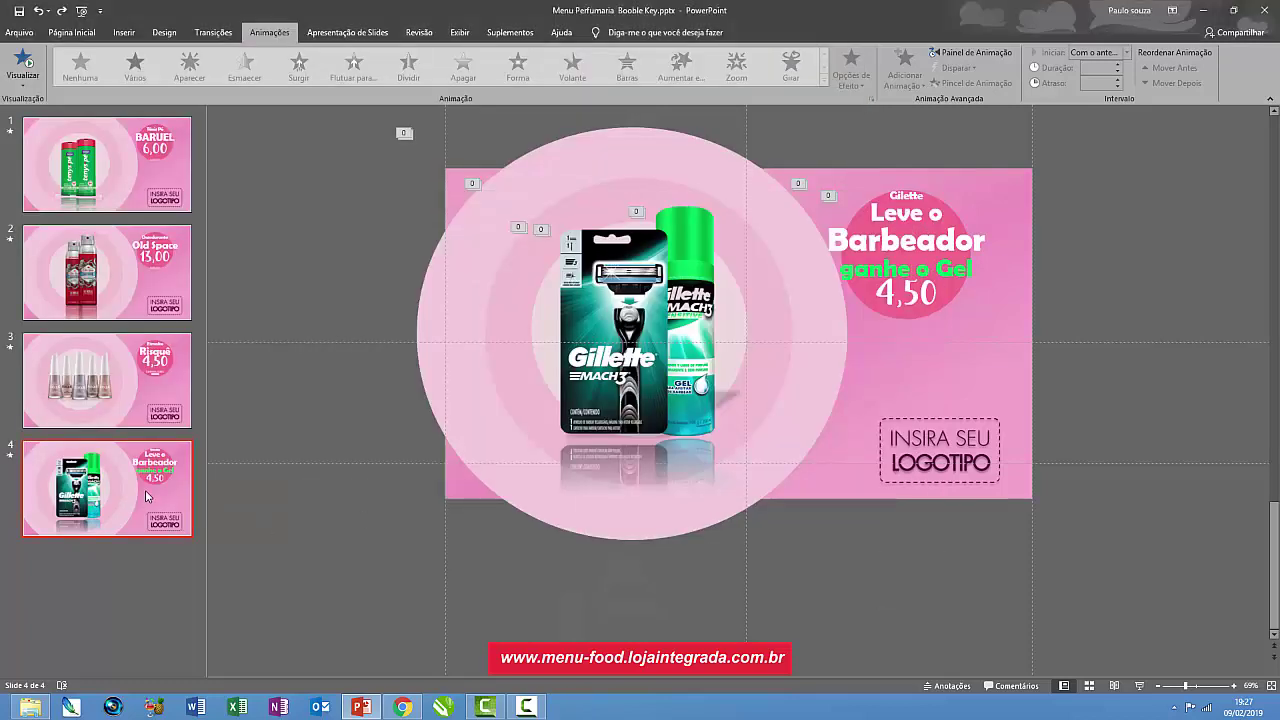
pyautogui.press('Delete')
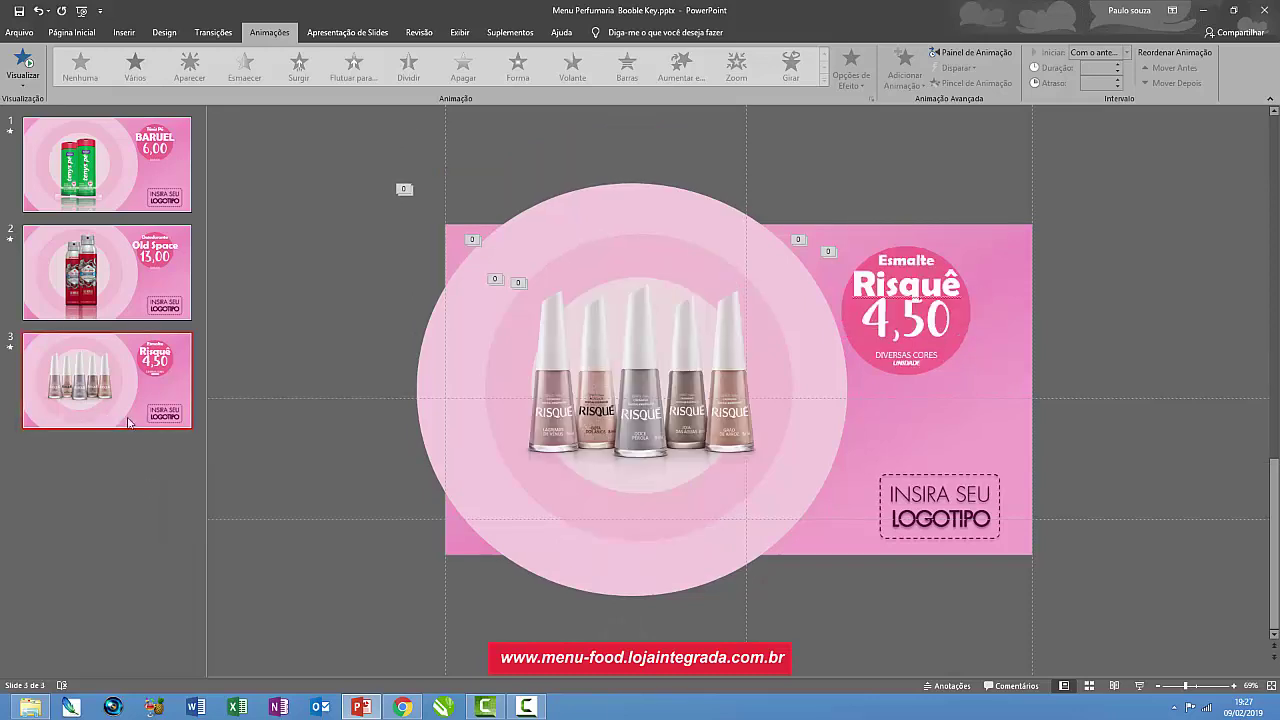
pyautogui.press('Delete')
pyautogui.press('Delete')
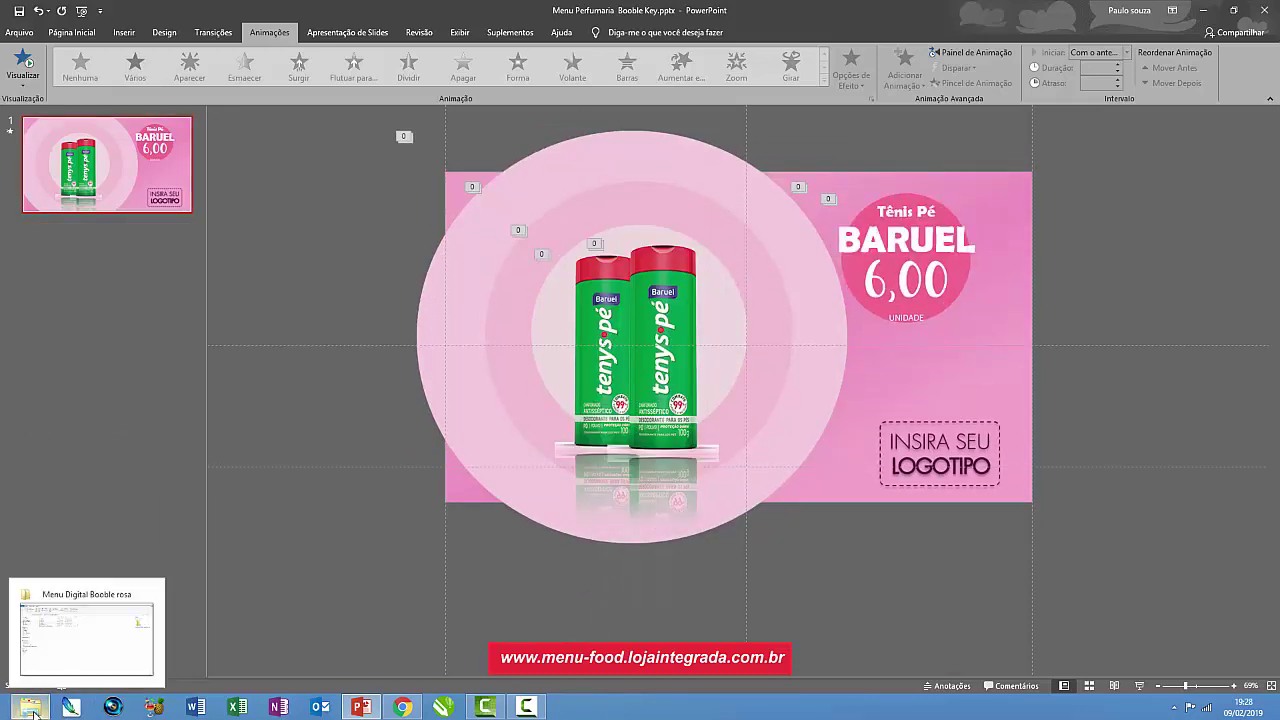
# - Preview the Baruel slide's animations twice, then select its bottle picture, price badge and logo placeholder
pyautogui.click(30, 62)
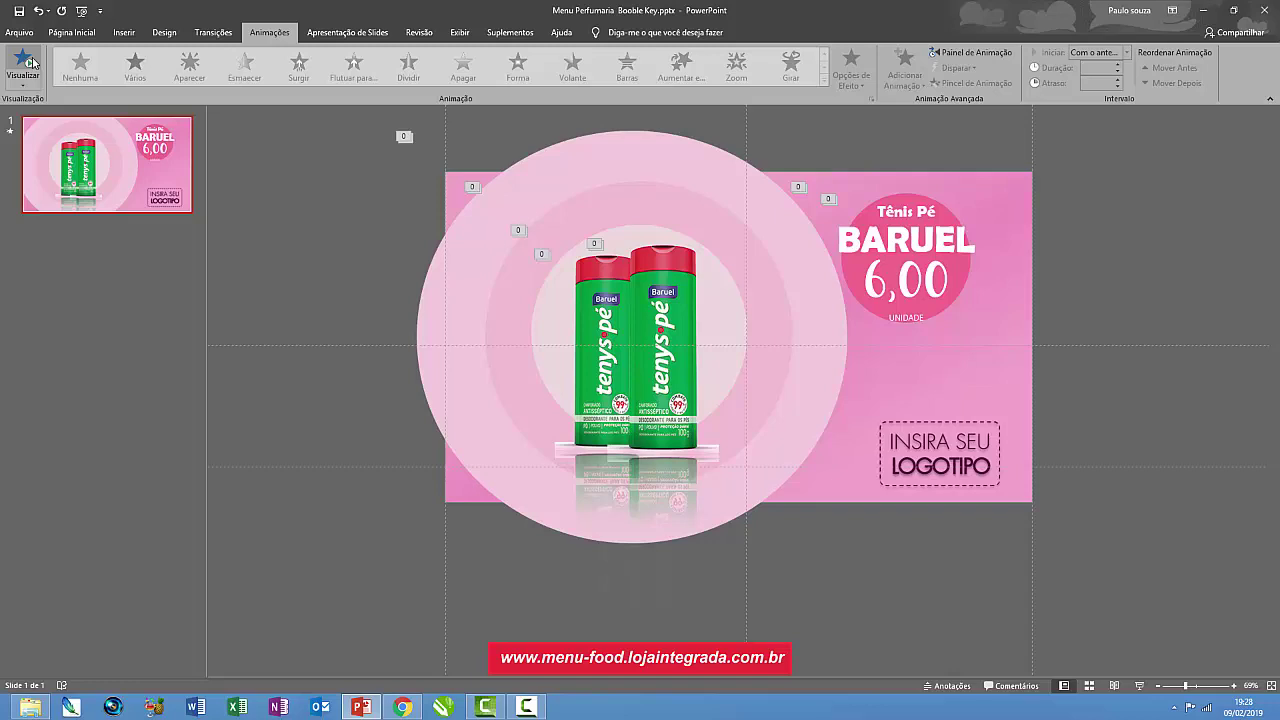
pyautogui.click(25, 62)
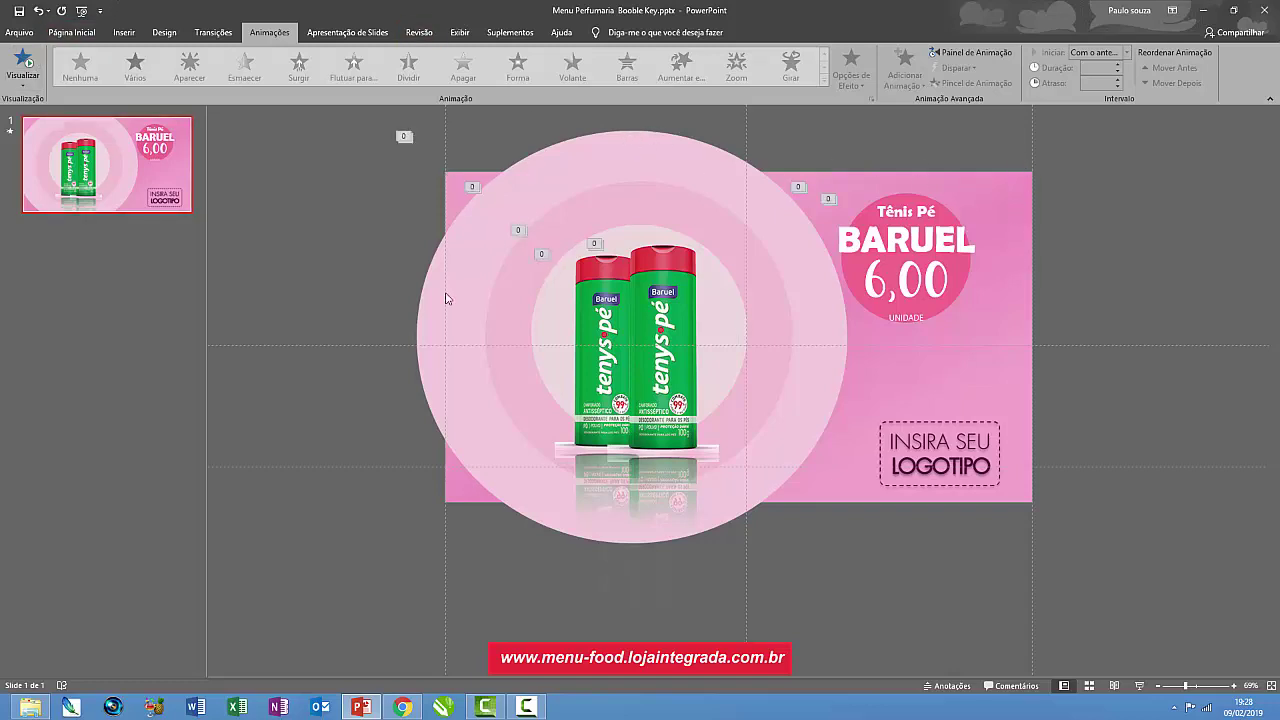
pyautogui.moveTo(402, 707)
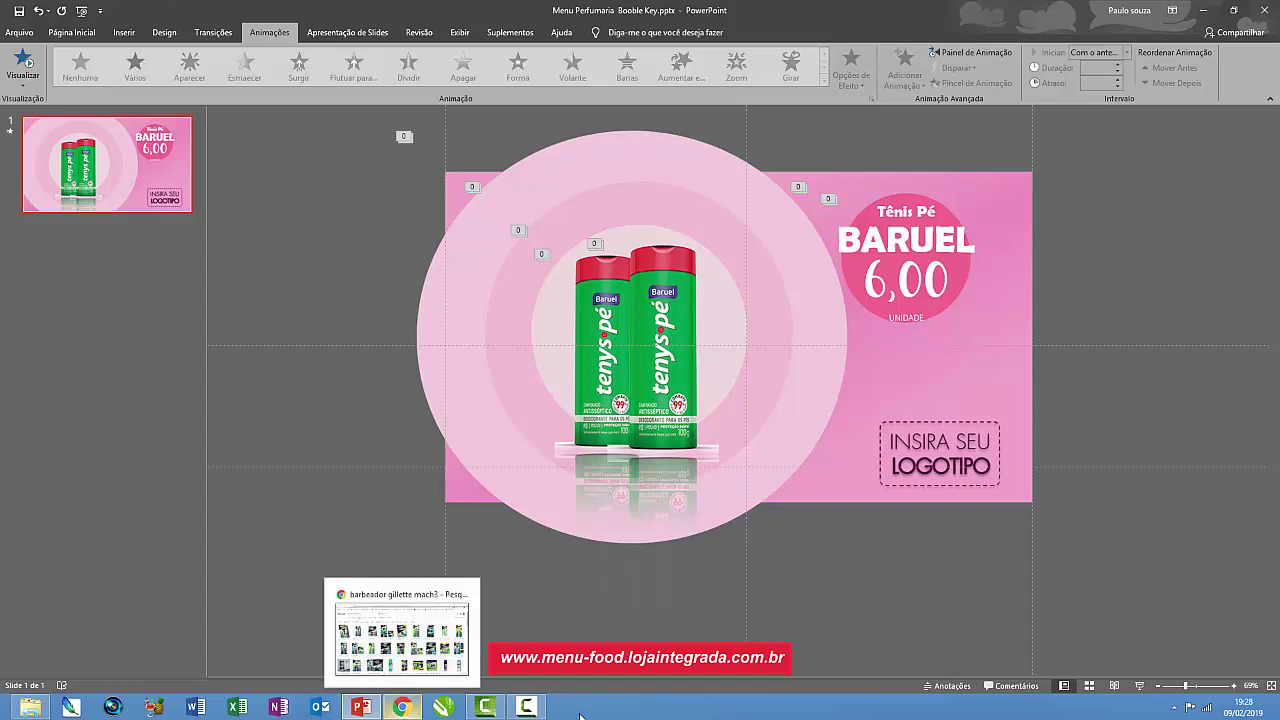
pyautogui.click(697, 322)
pyautogui.click(882, 253)
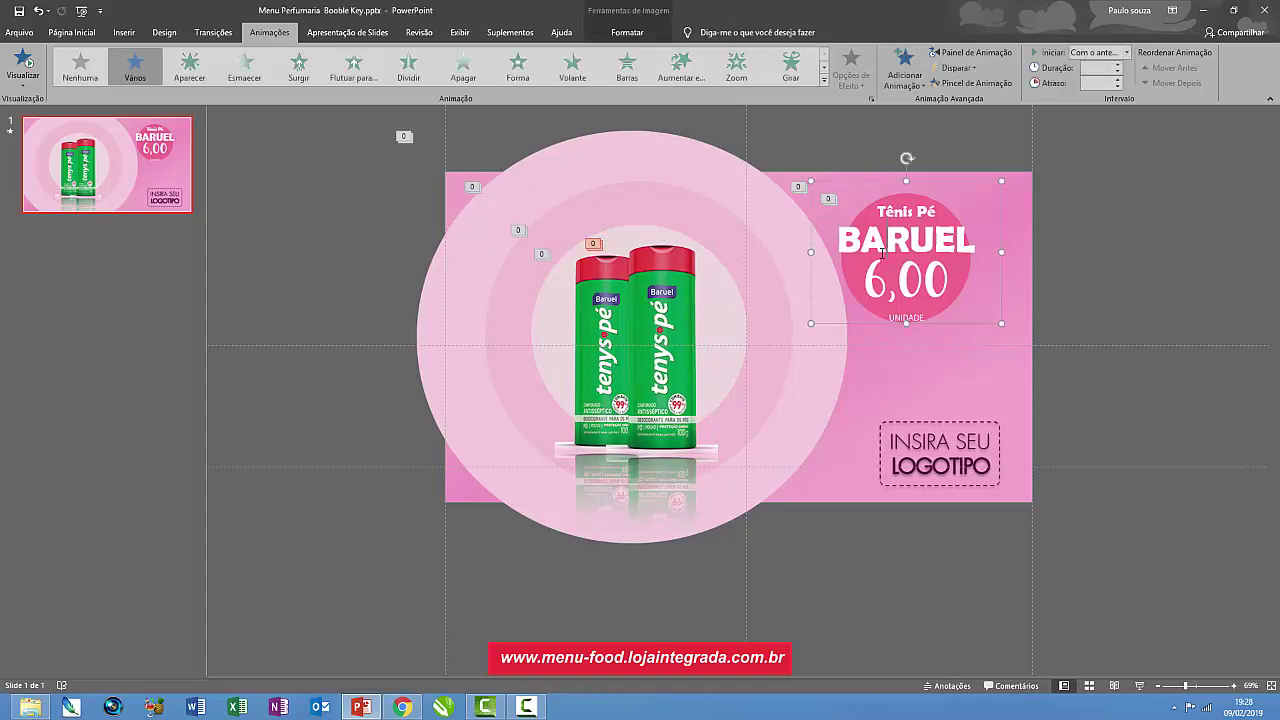
pyautogui.click(944, 425)
pyautogui.click(974, 363)
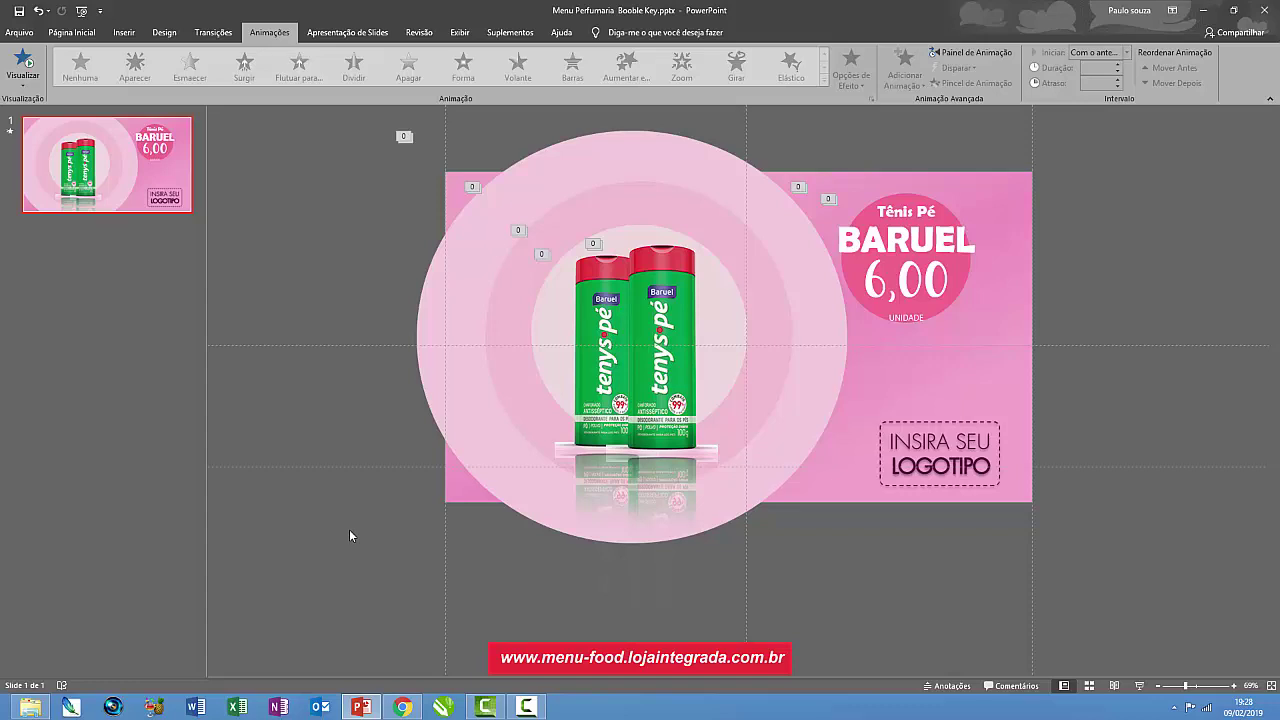
pyautogui.click(680, 420)
pyautogui.click(678, 414)
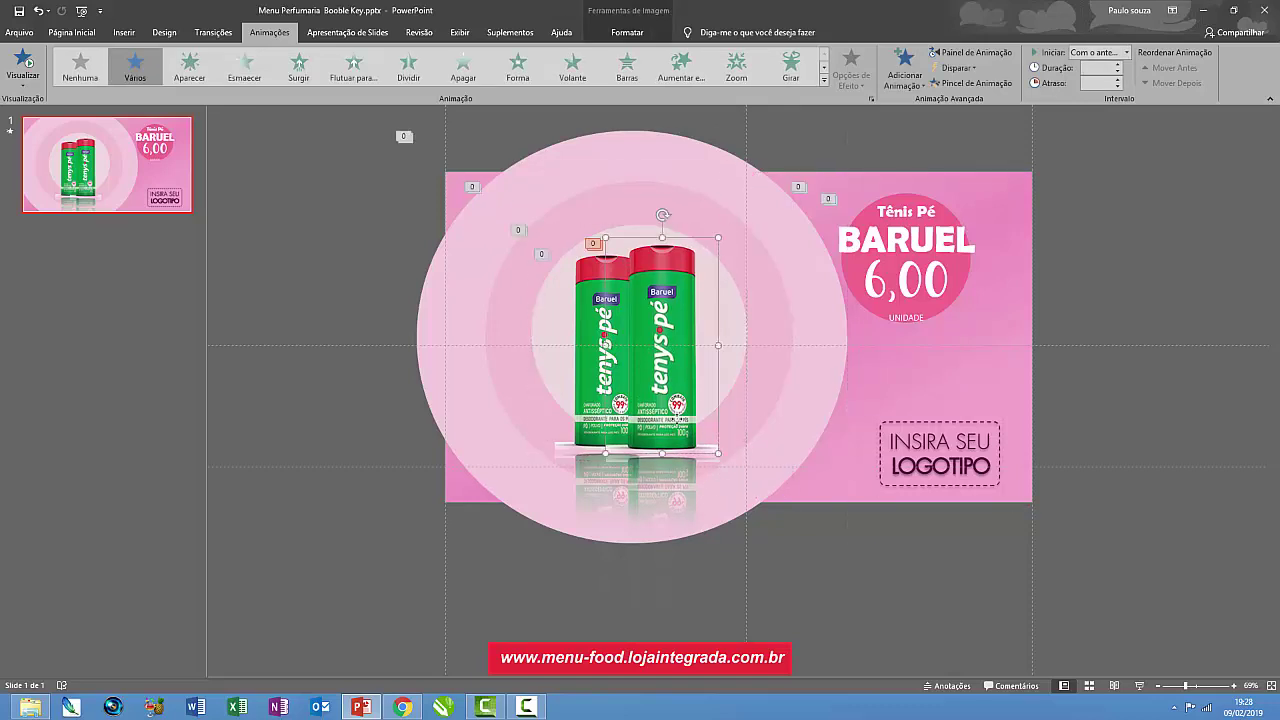